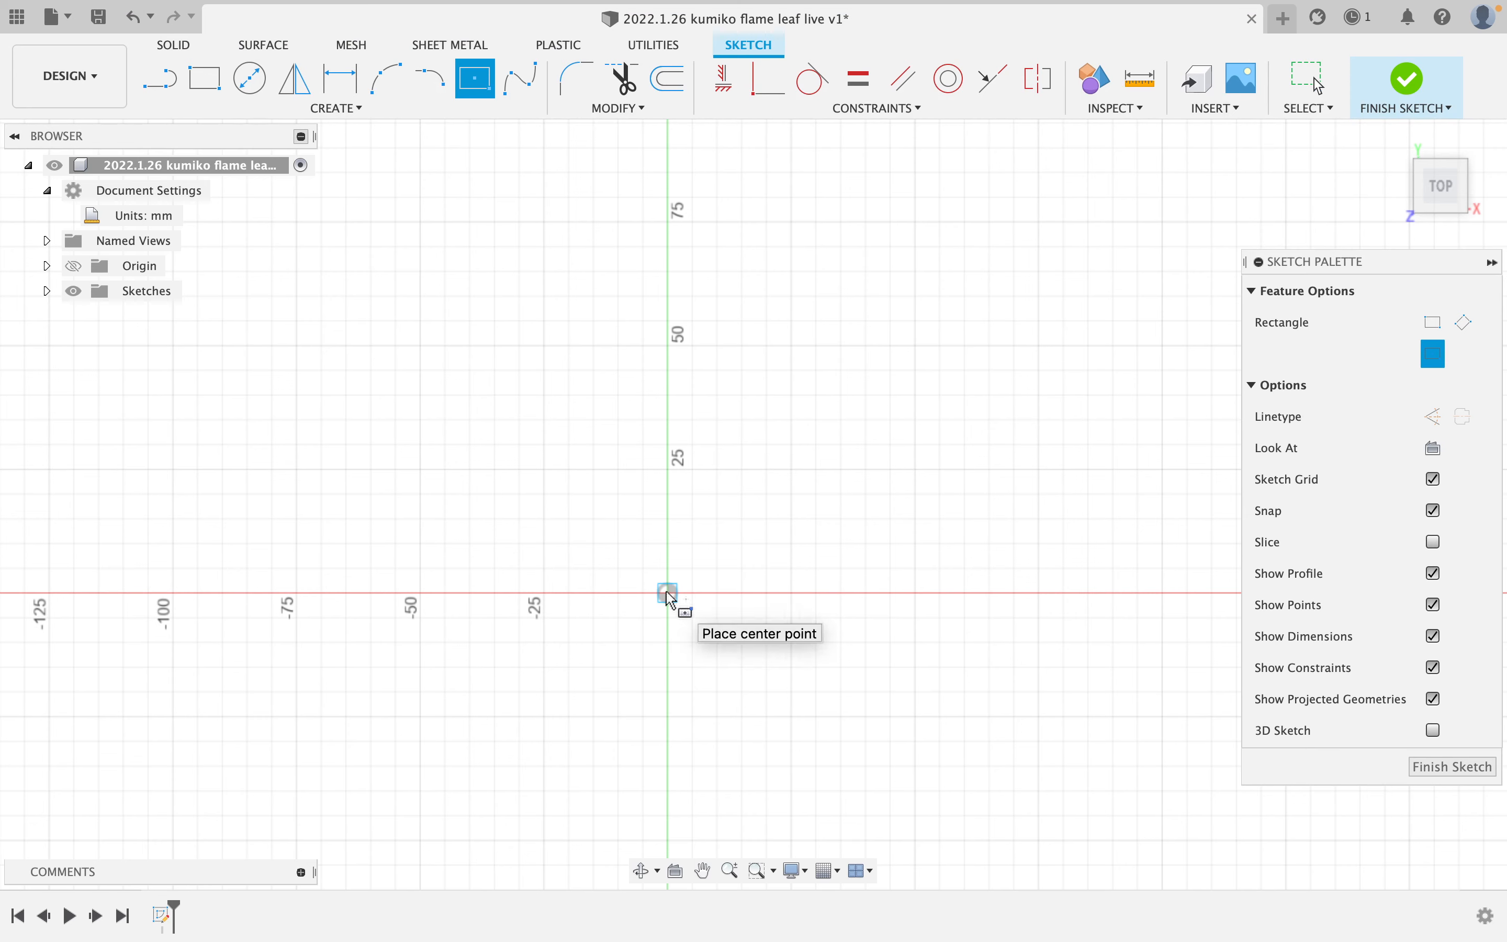
- Draw a center rectangle about 180 mm wide from the origin and make its adjacent sides equal
click(668, 592)
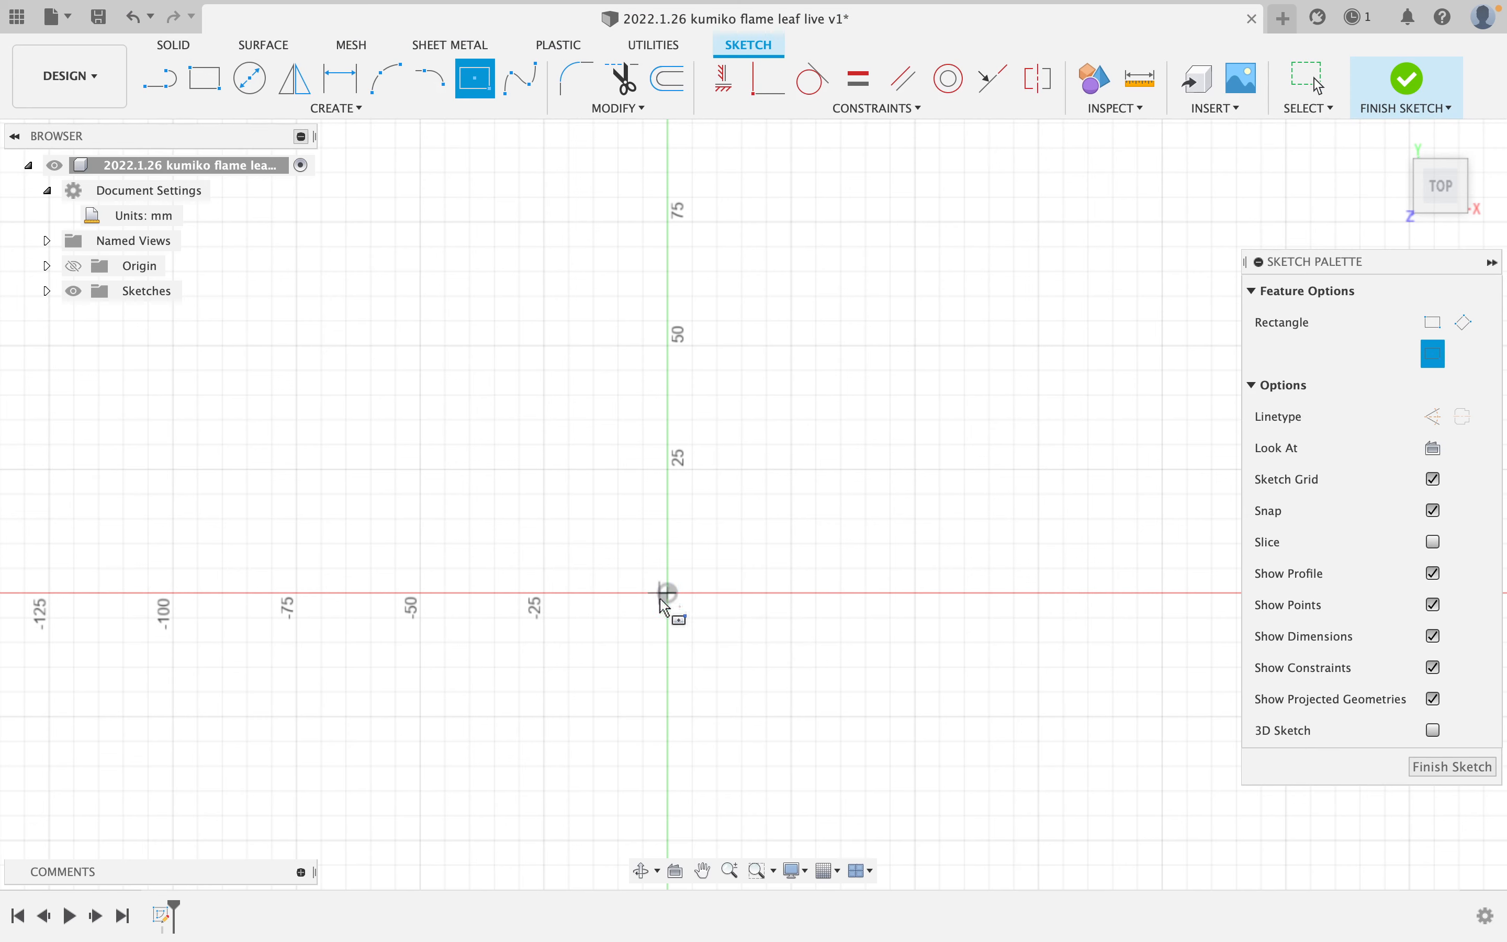
click(1114, 212)
scroll(903, 370, down, 4)
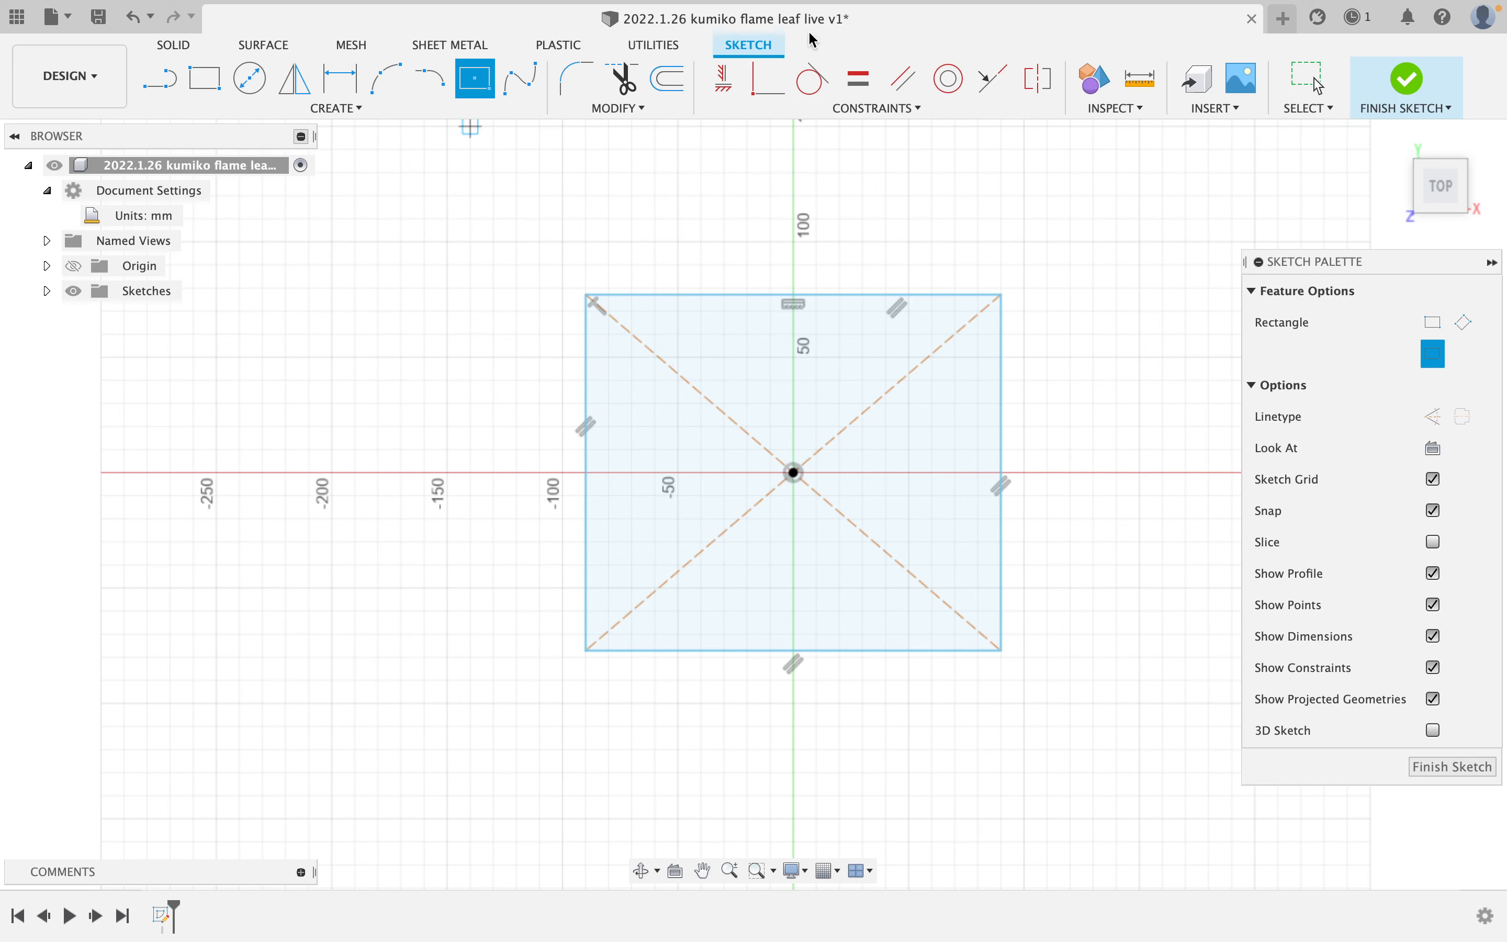
click(855, 88)
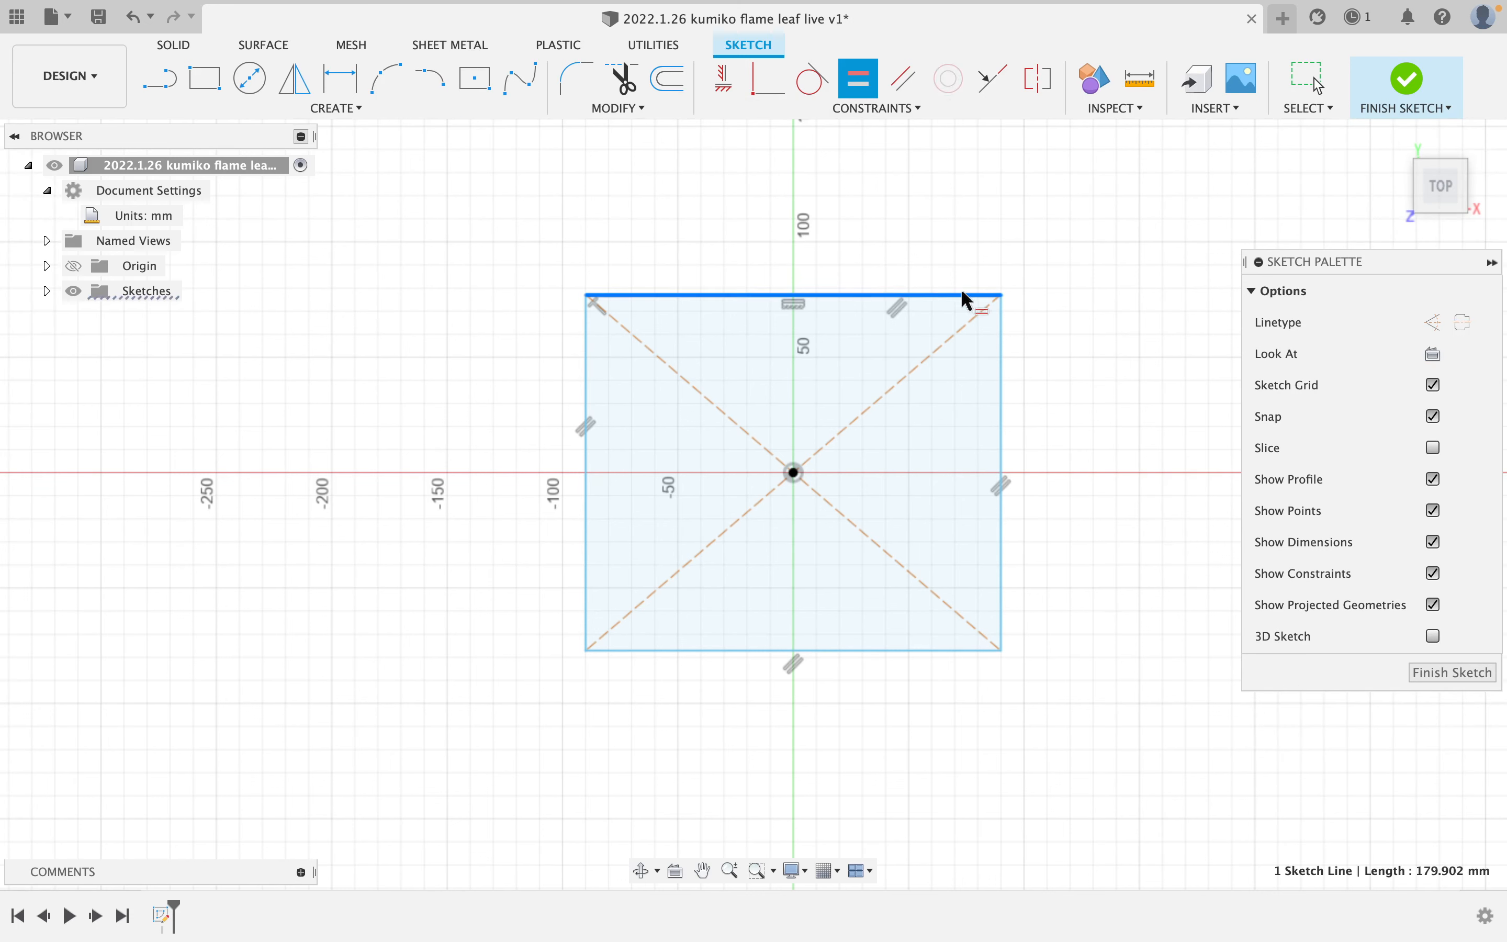
click(1000, 345)
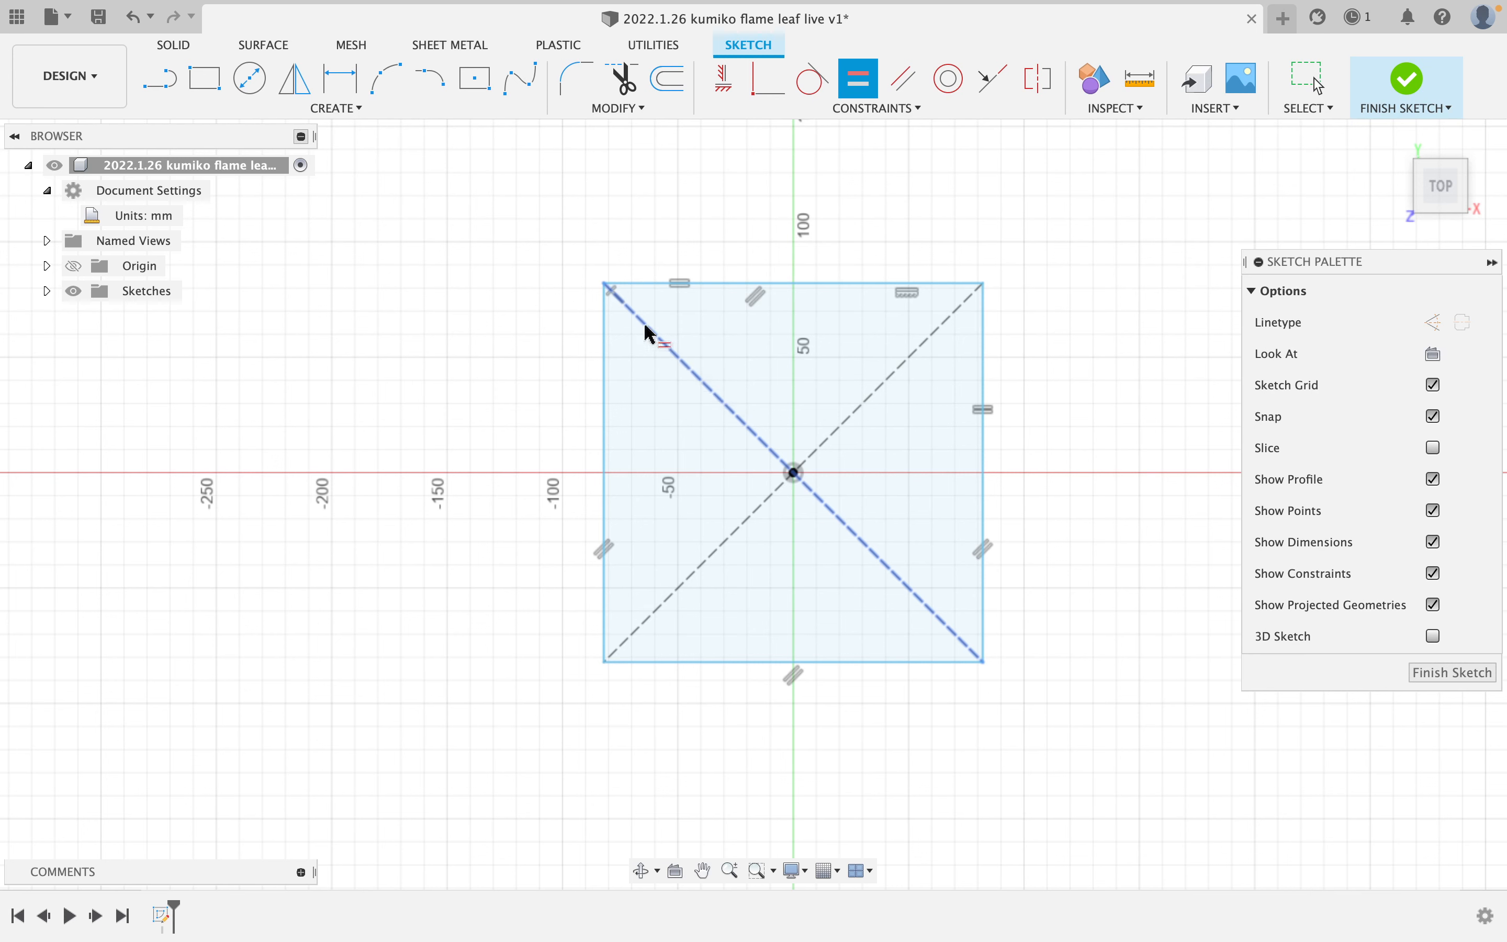
- Draw a narrow center rectangle from the origin, about 14 mm wide and spanning the square's full height
click(485, 89)
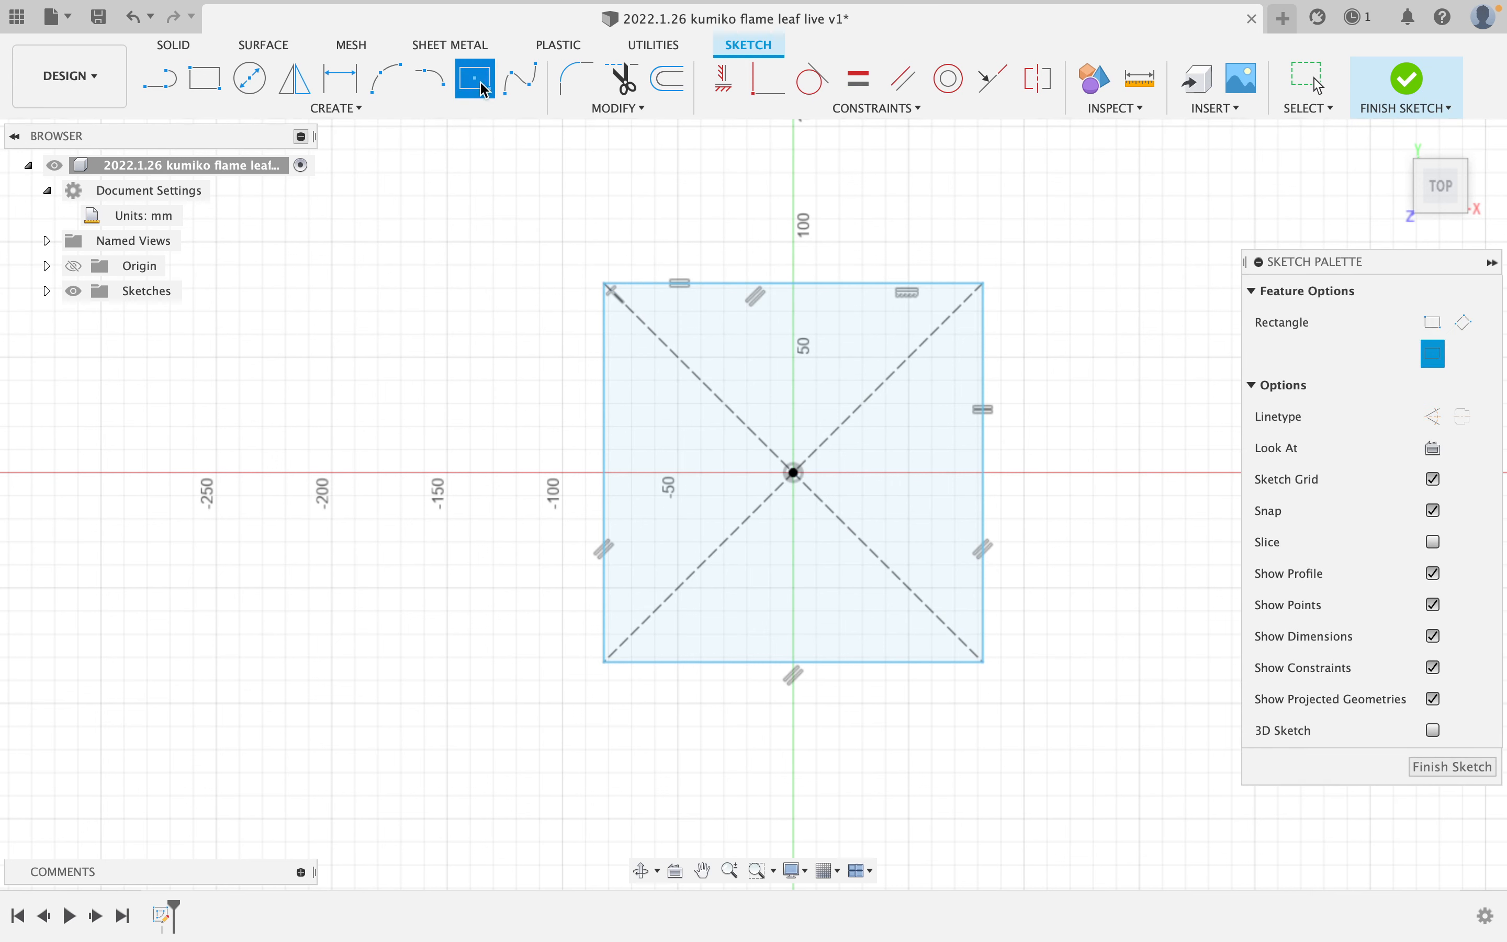
click(795, 474)
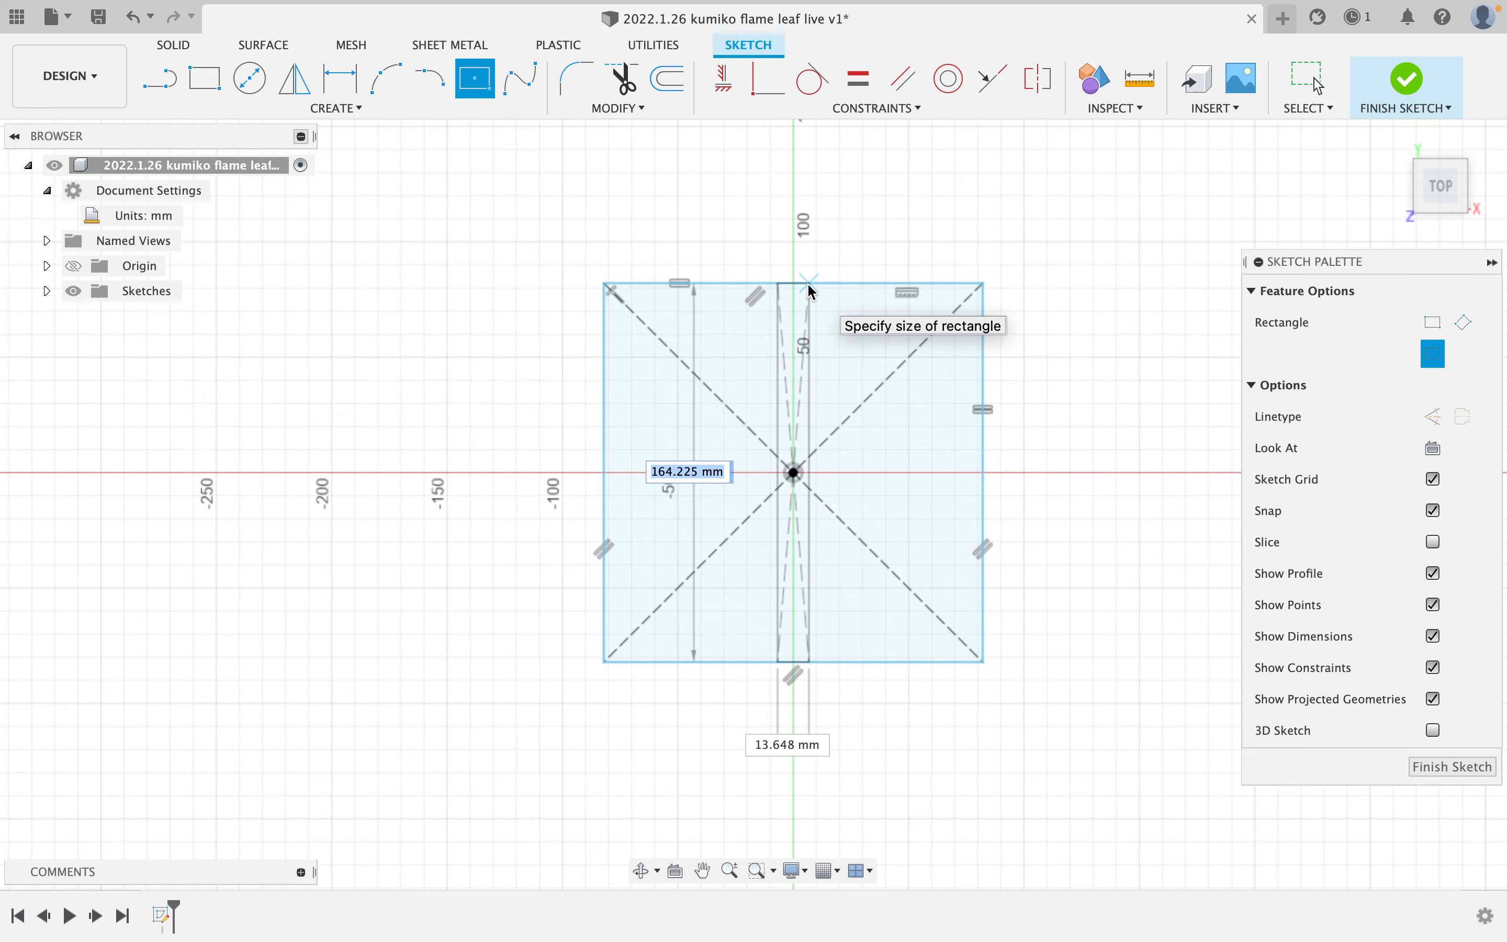
scroll(828, 510, up, 4)
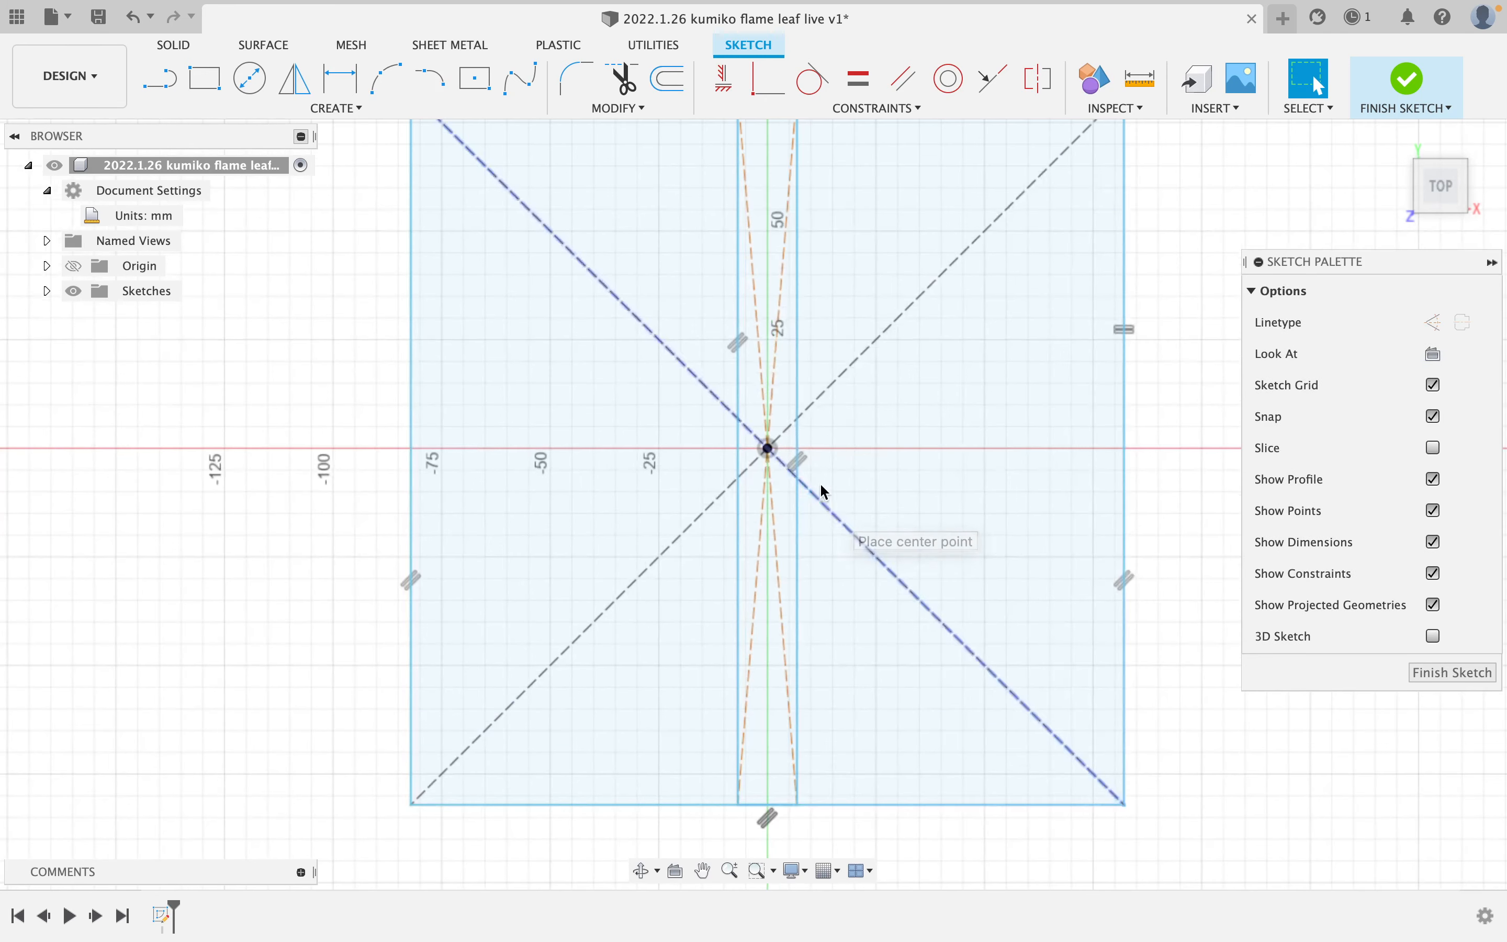
- Dimension the distance between the narrow rectangle's long sides as 2 mm
scroll(810, 498, down, 5)
key(d)
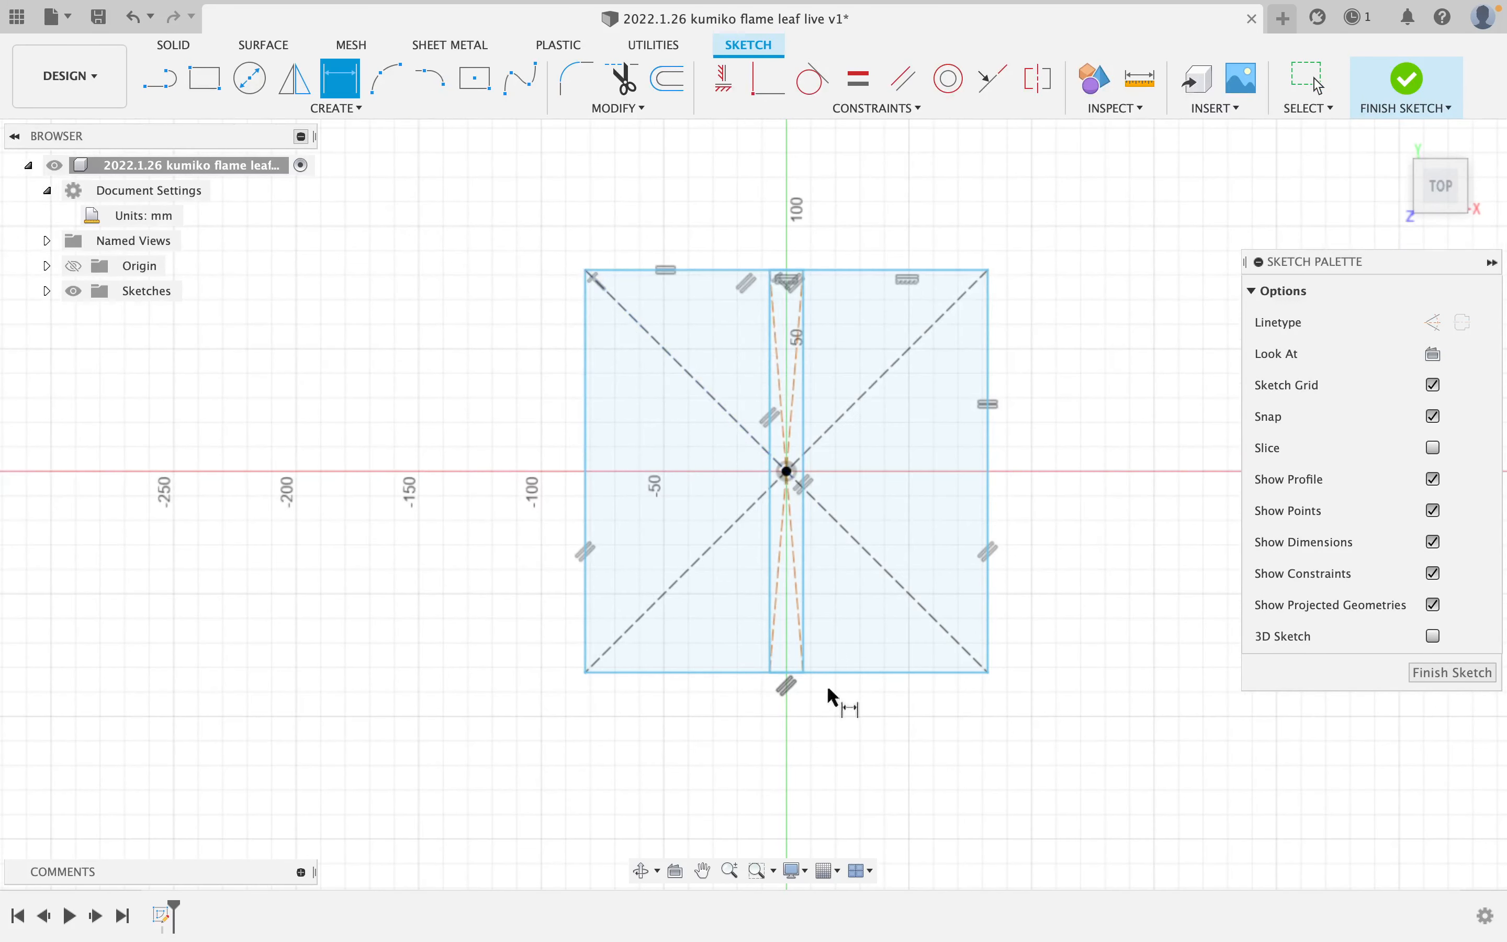
click(772, 558)
click(798, 556)
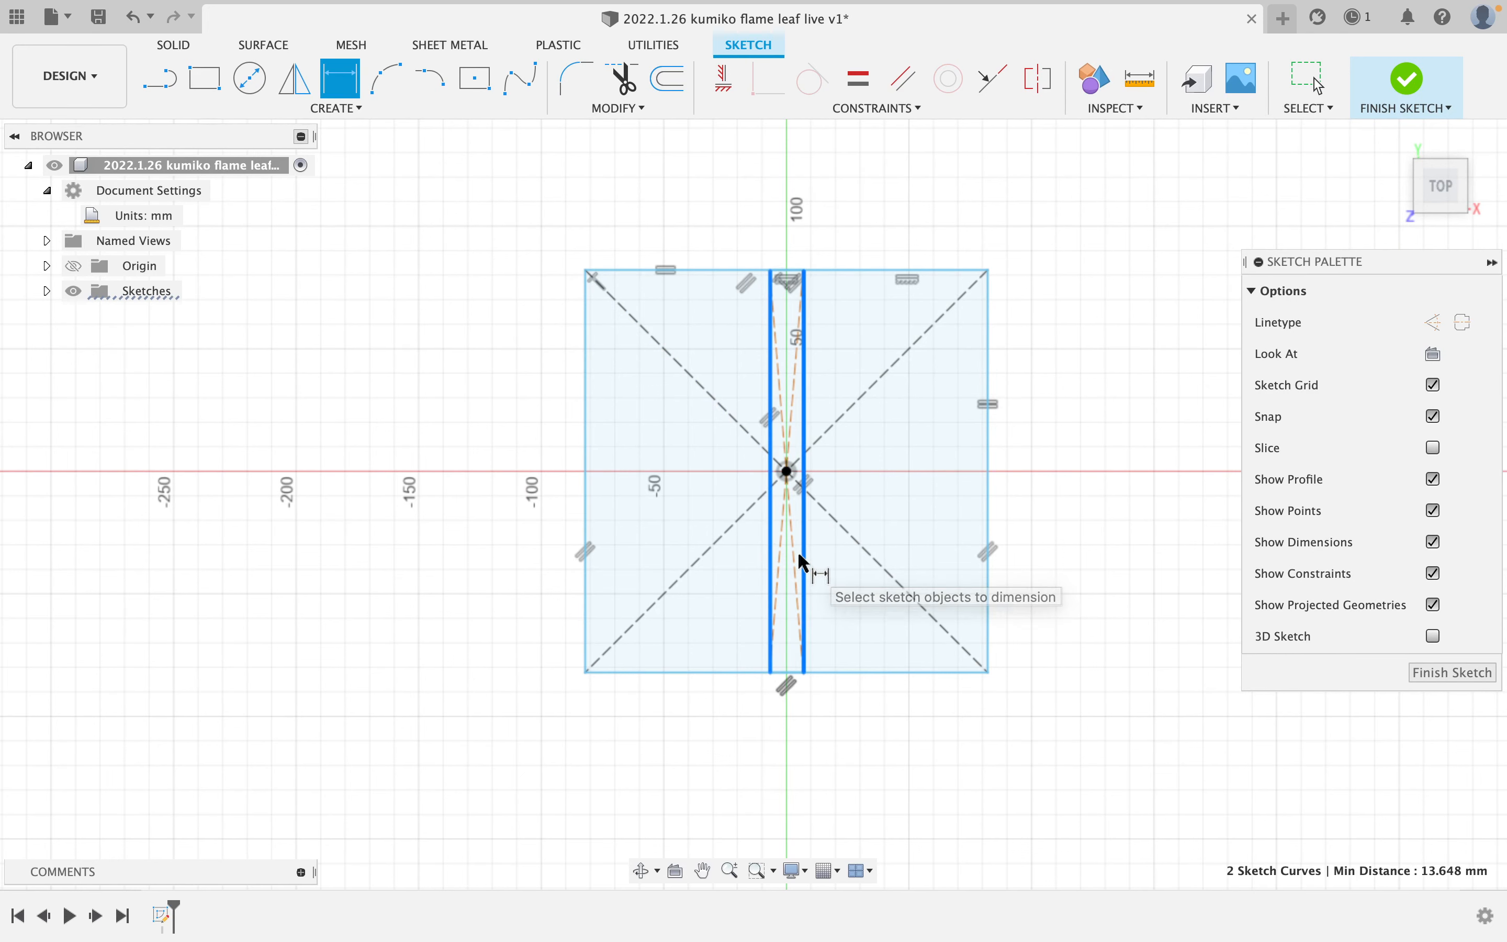
click(819, 799)
text(2)
key(Return)
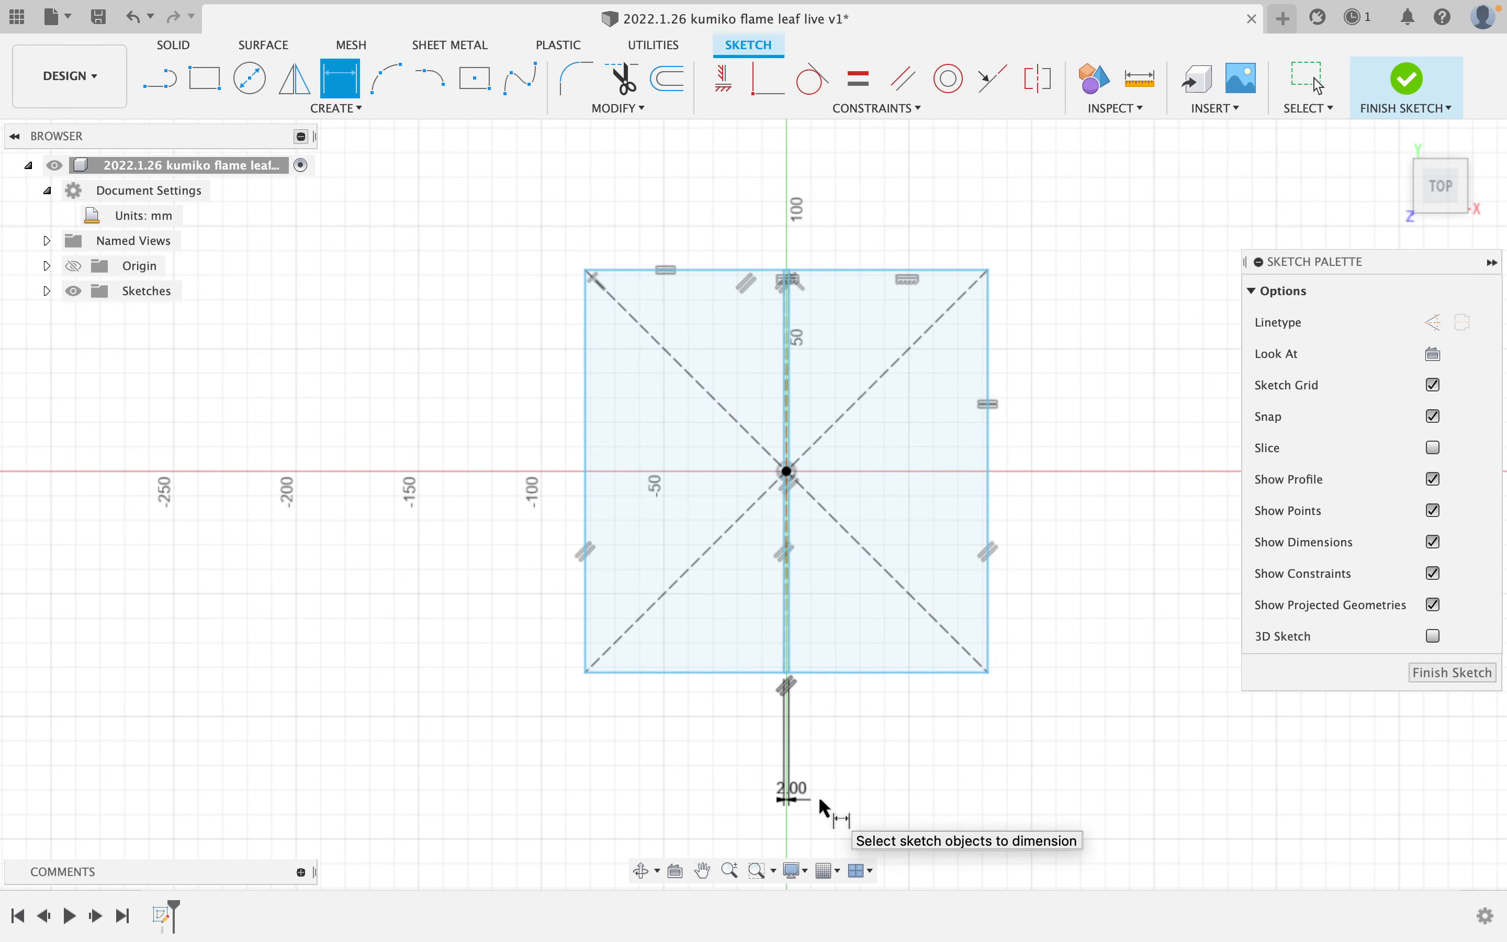
- Mirror the vertical strip's two long lines about the square's diagonal to form a crossing horizontal strip
scroll(751, 542, up, 5)
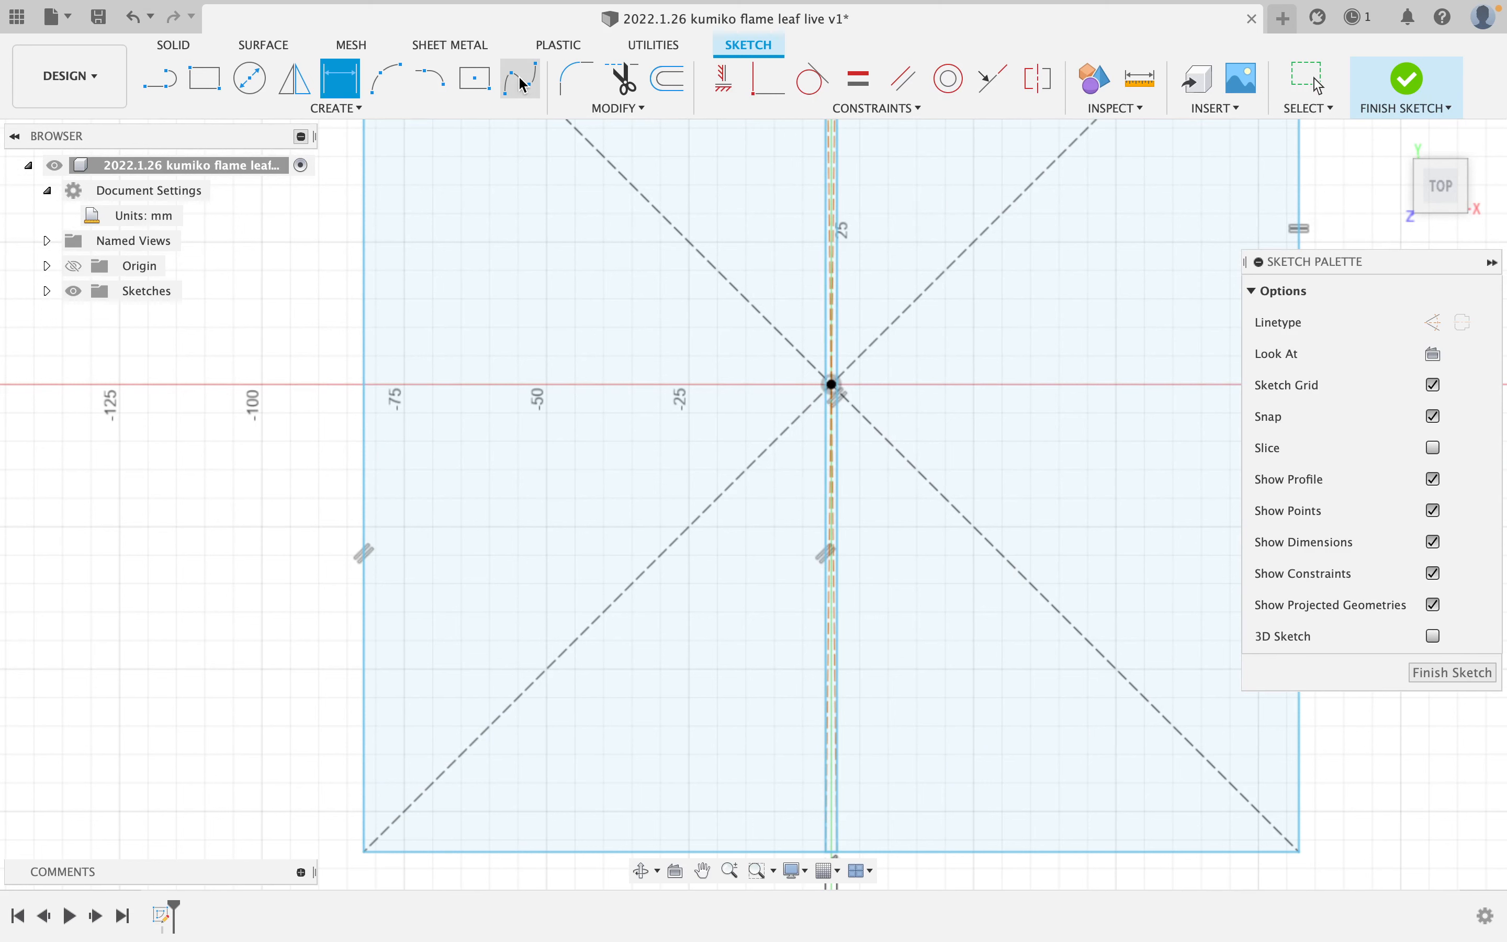
click(313, 87)
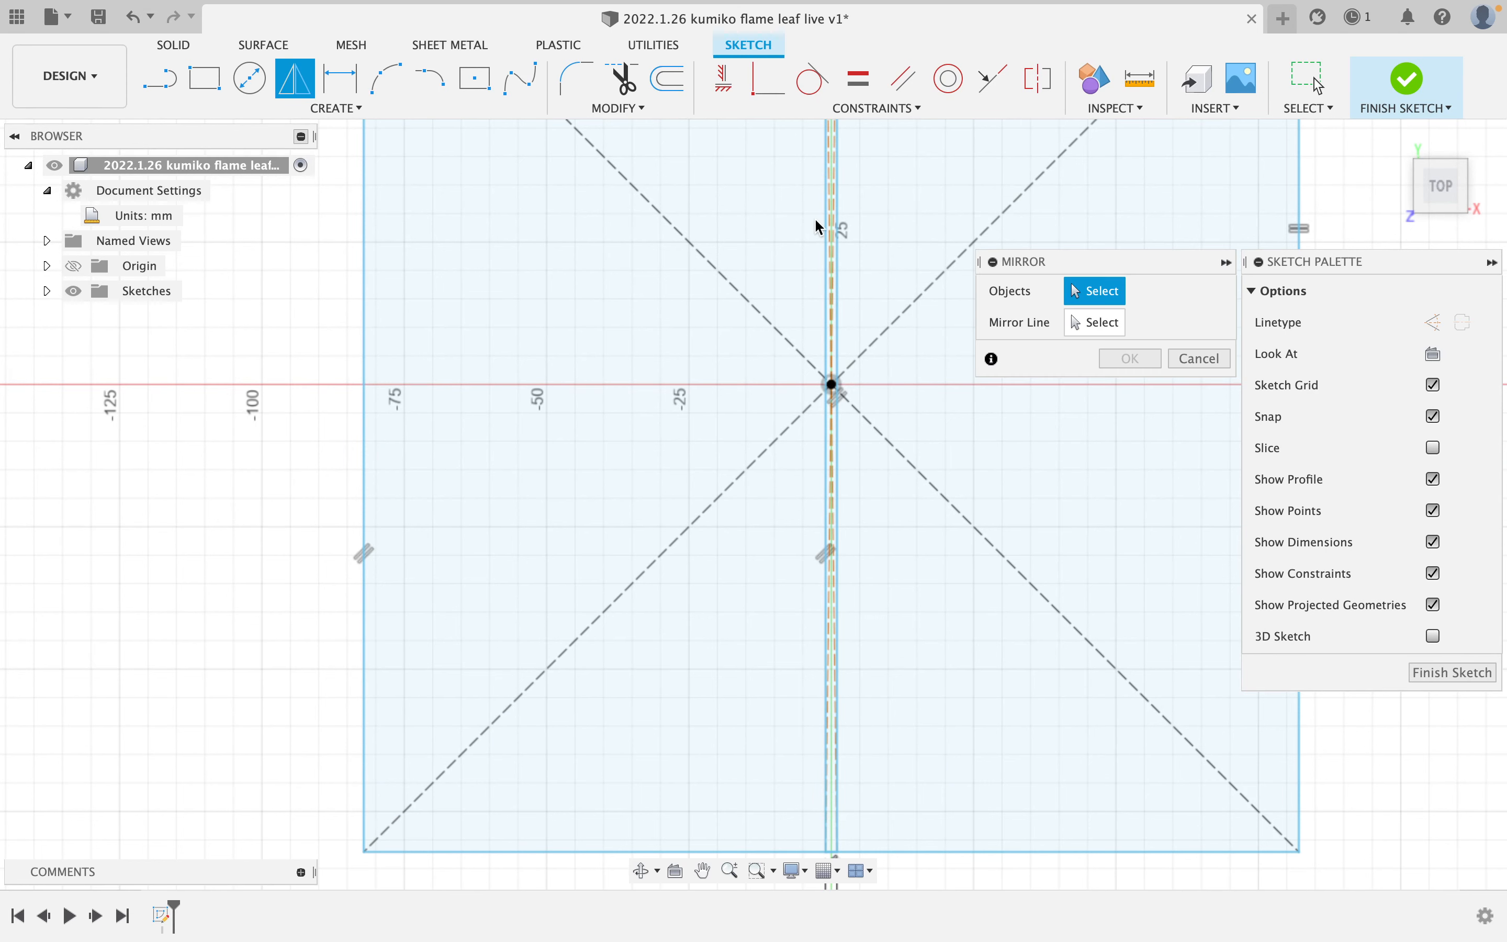
click(834, 245)
click(829, 256)
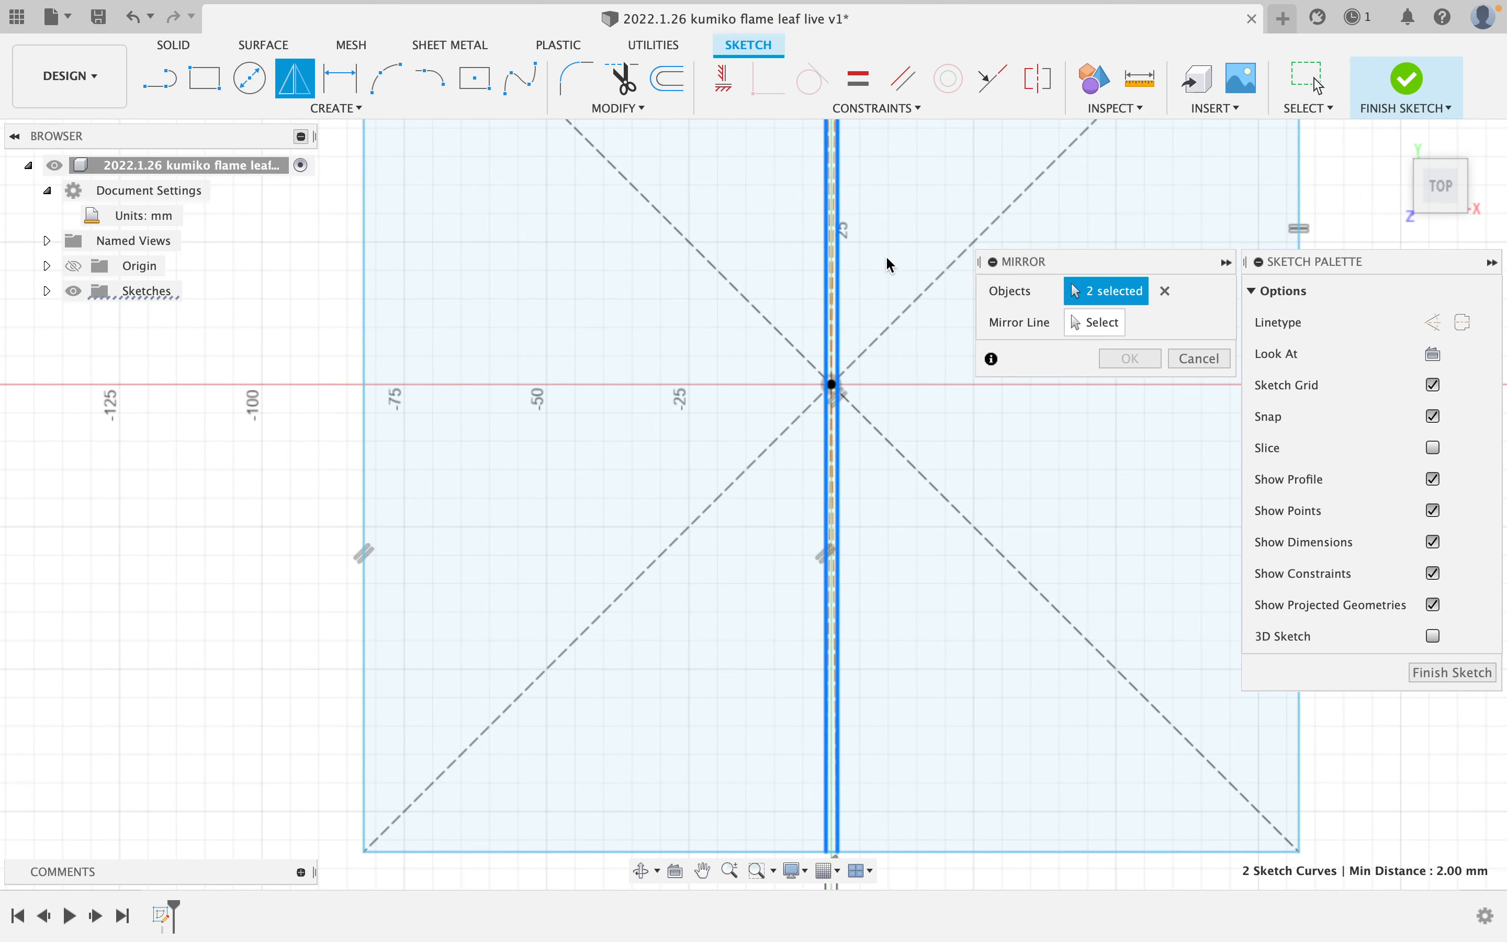
click(951, 264)
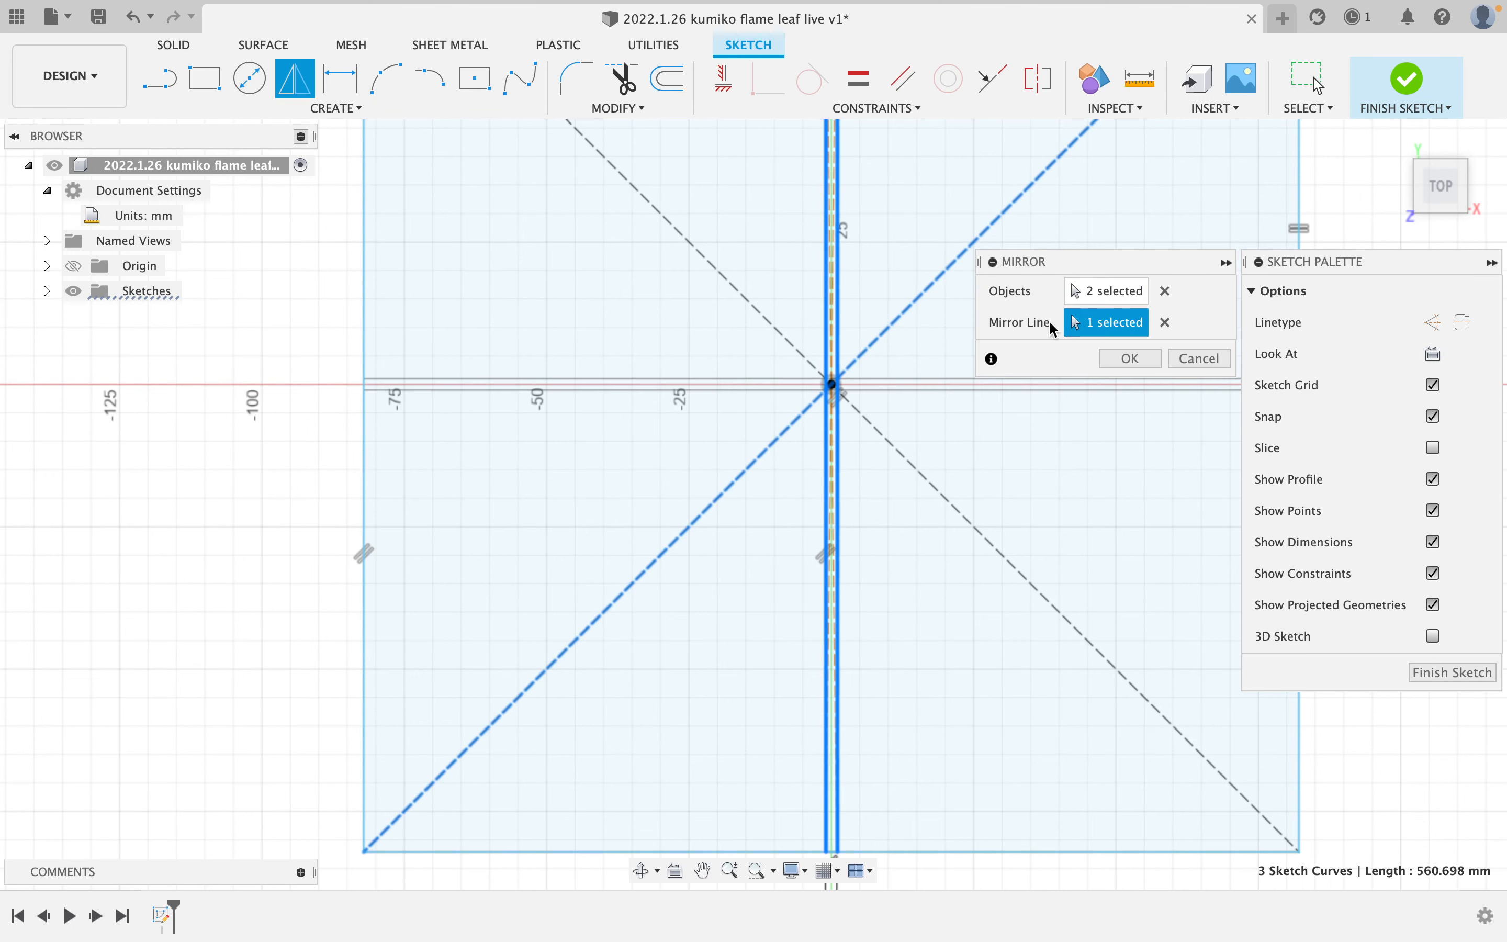
click(1146, 360)
- Draw a center rectangle about 5 mm wide and 17 mm high on the horizontal strip, just inside the square's left edge
scroll(950, 334, down, 3)
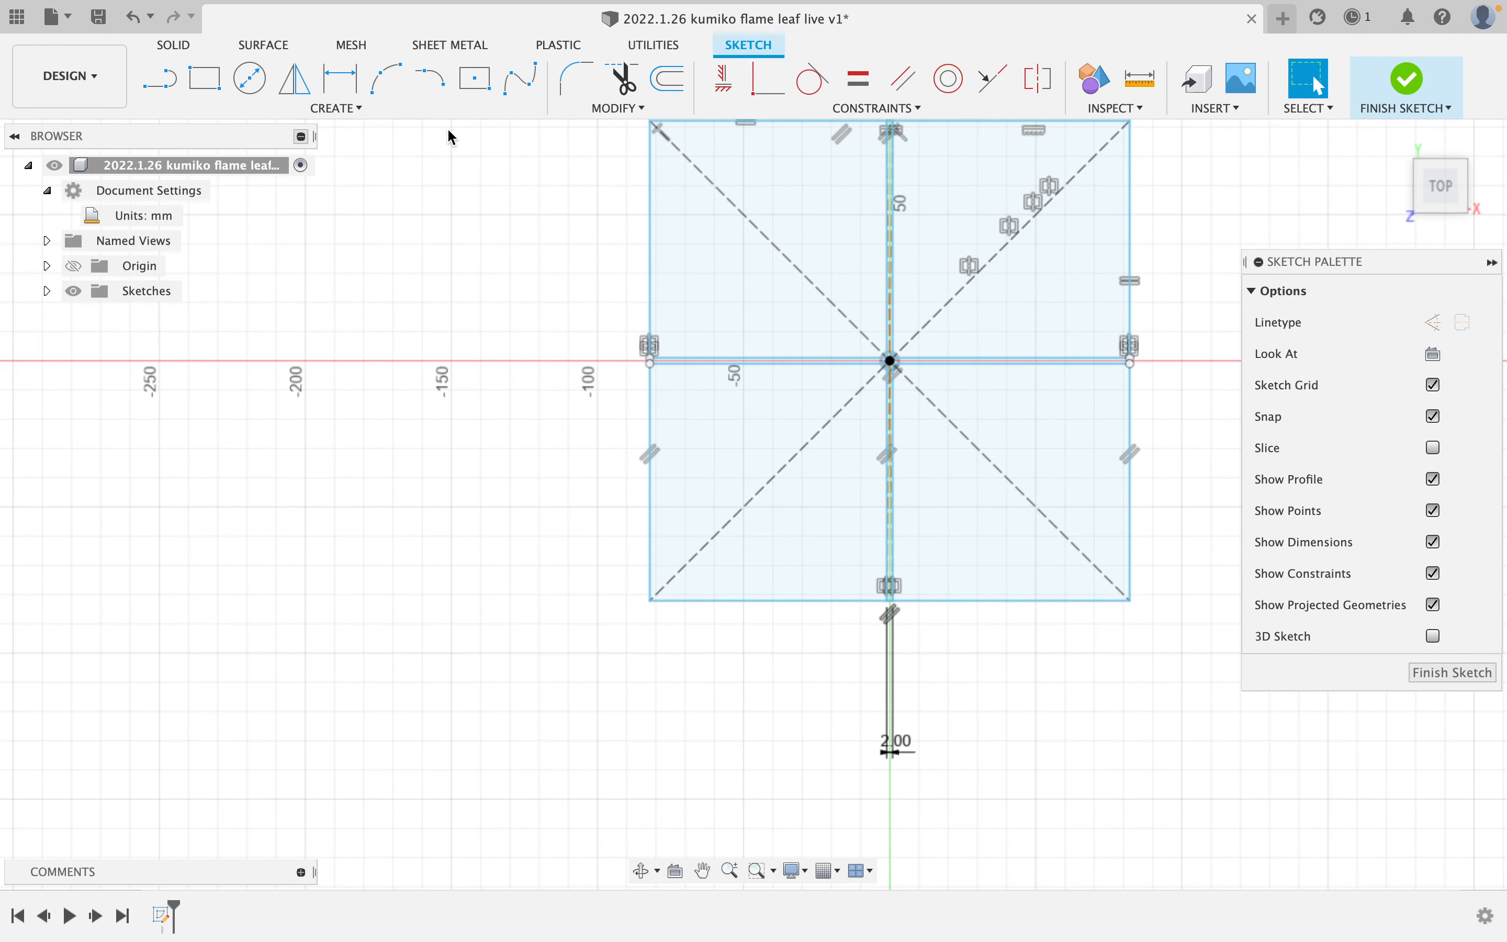
click(475, 78)
scroll(674, 370, up, 3)
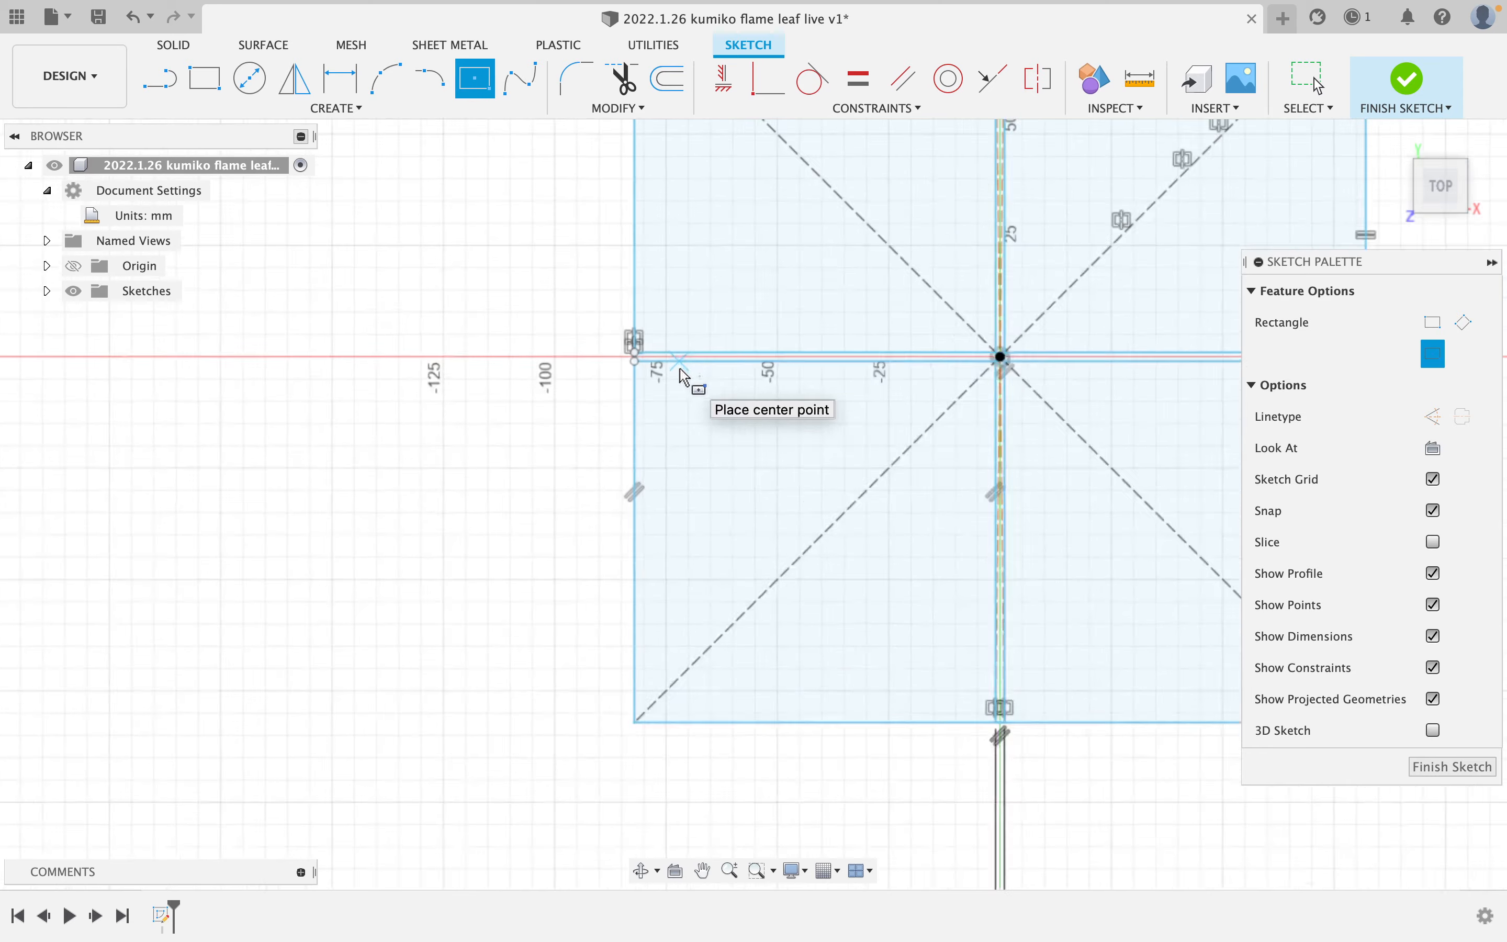
scroll(687, 356, up, 5)
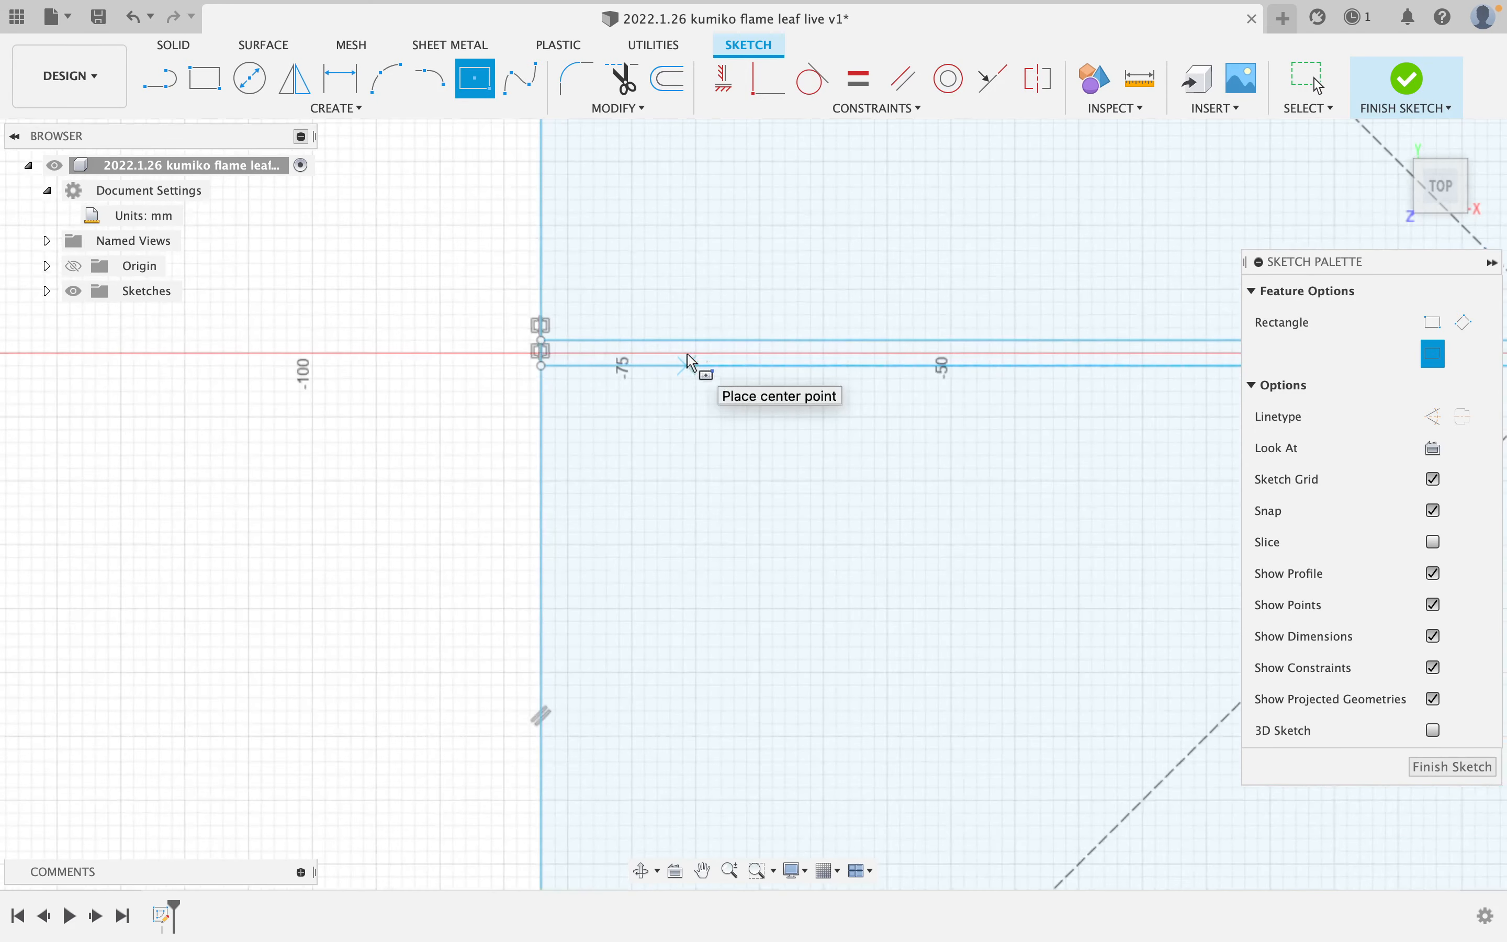
click(681, 353)
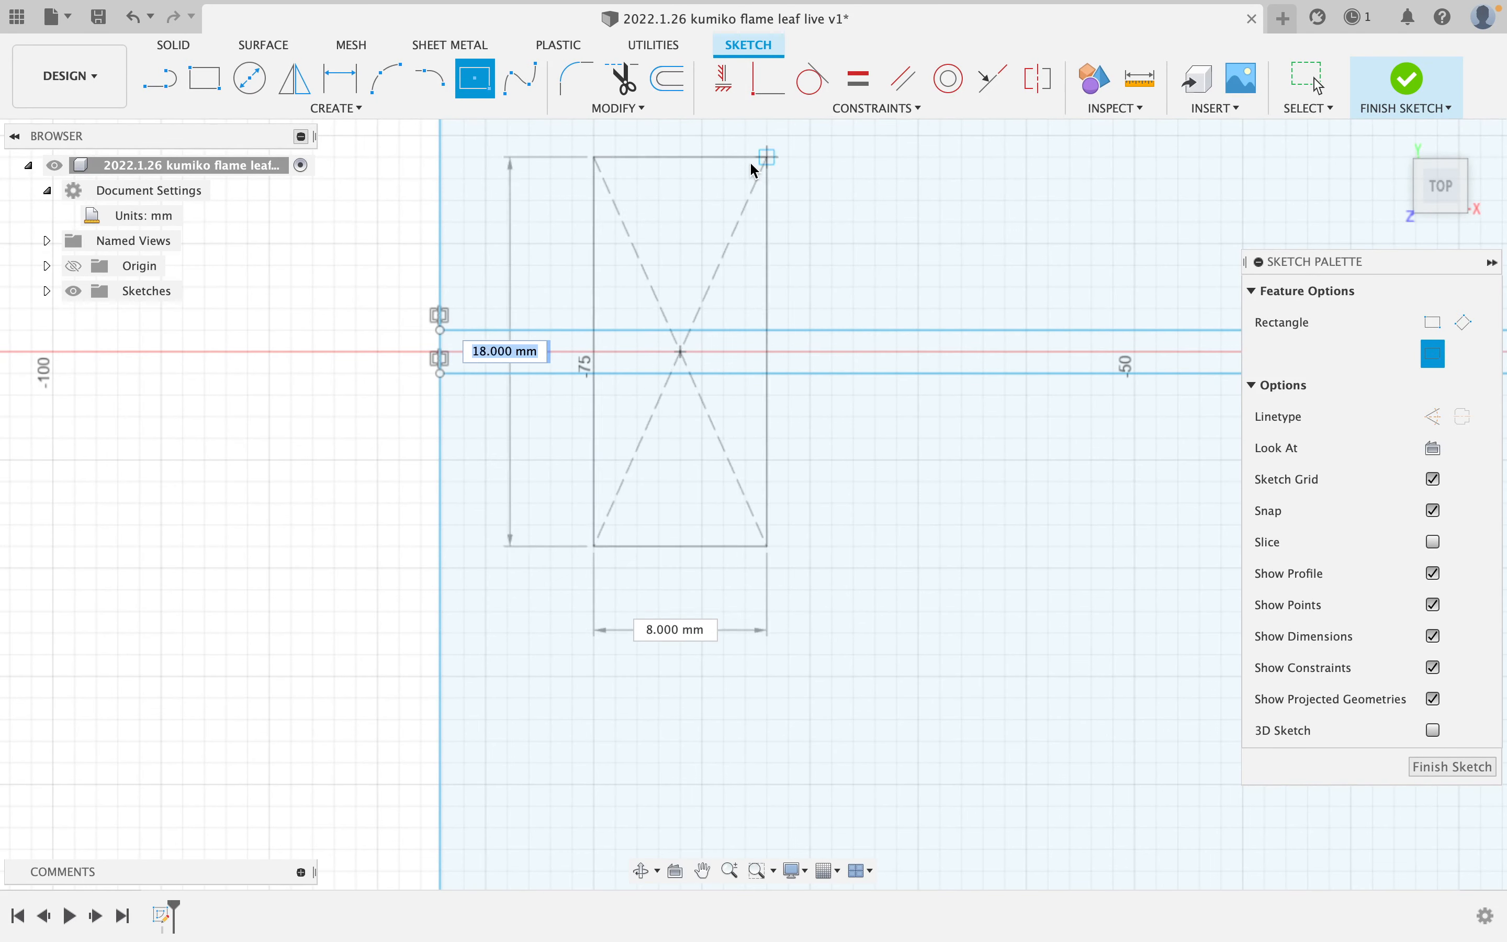
click(735, 163)
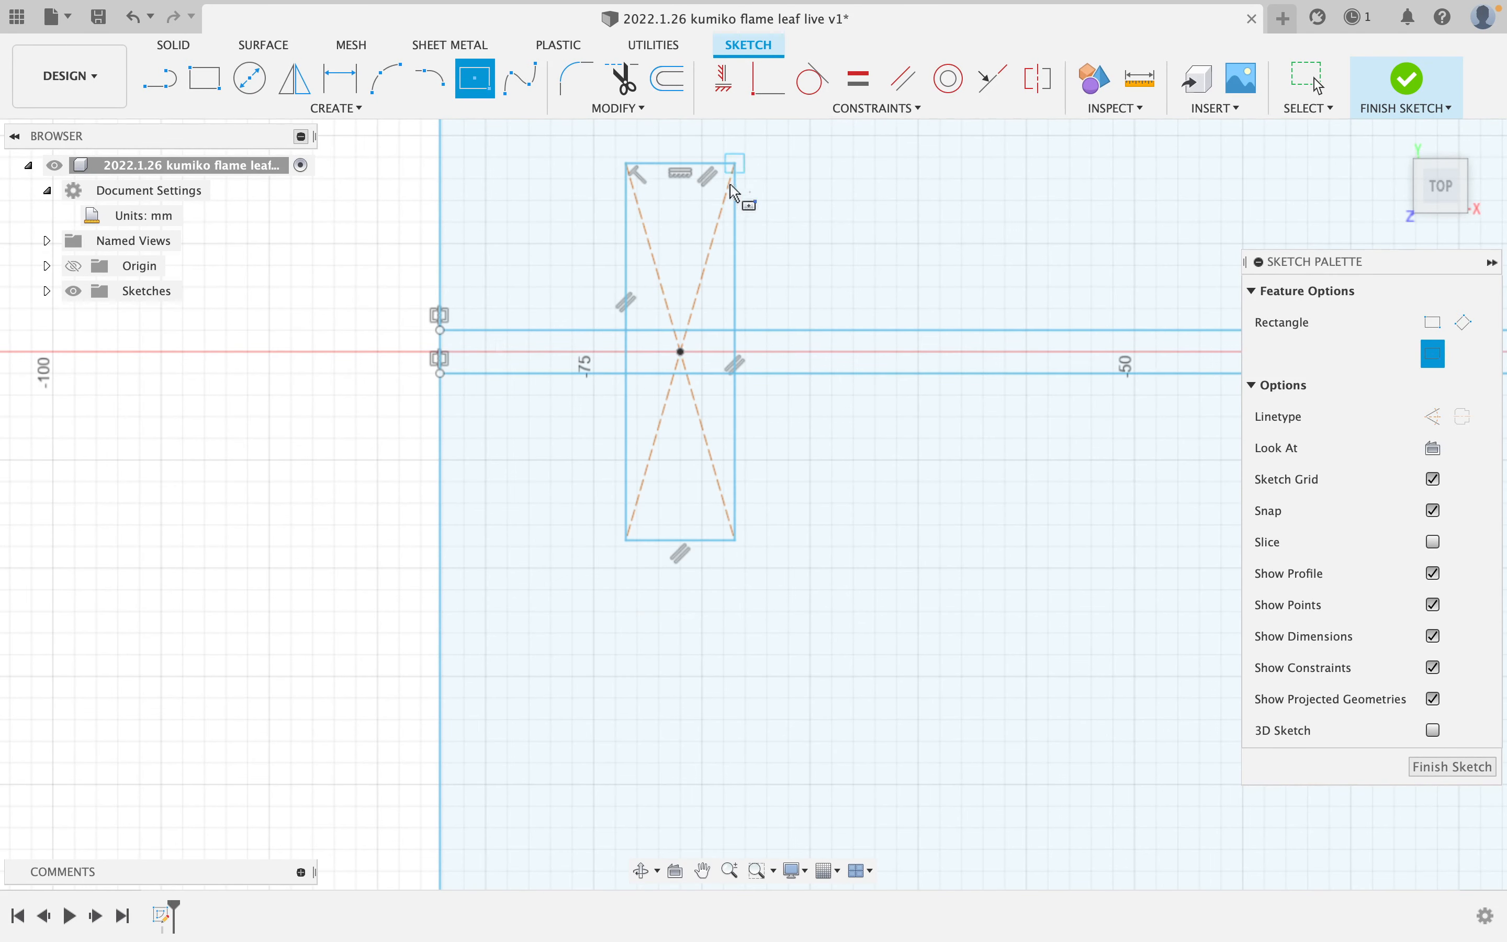
- Make the small rectangle's left and top sides collinear with the square's left and top edges
click(1001, 91)
click(627, 246)
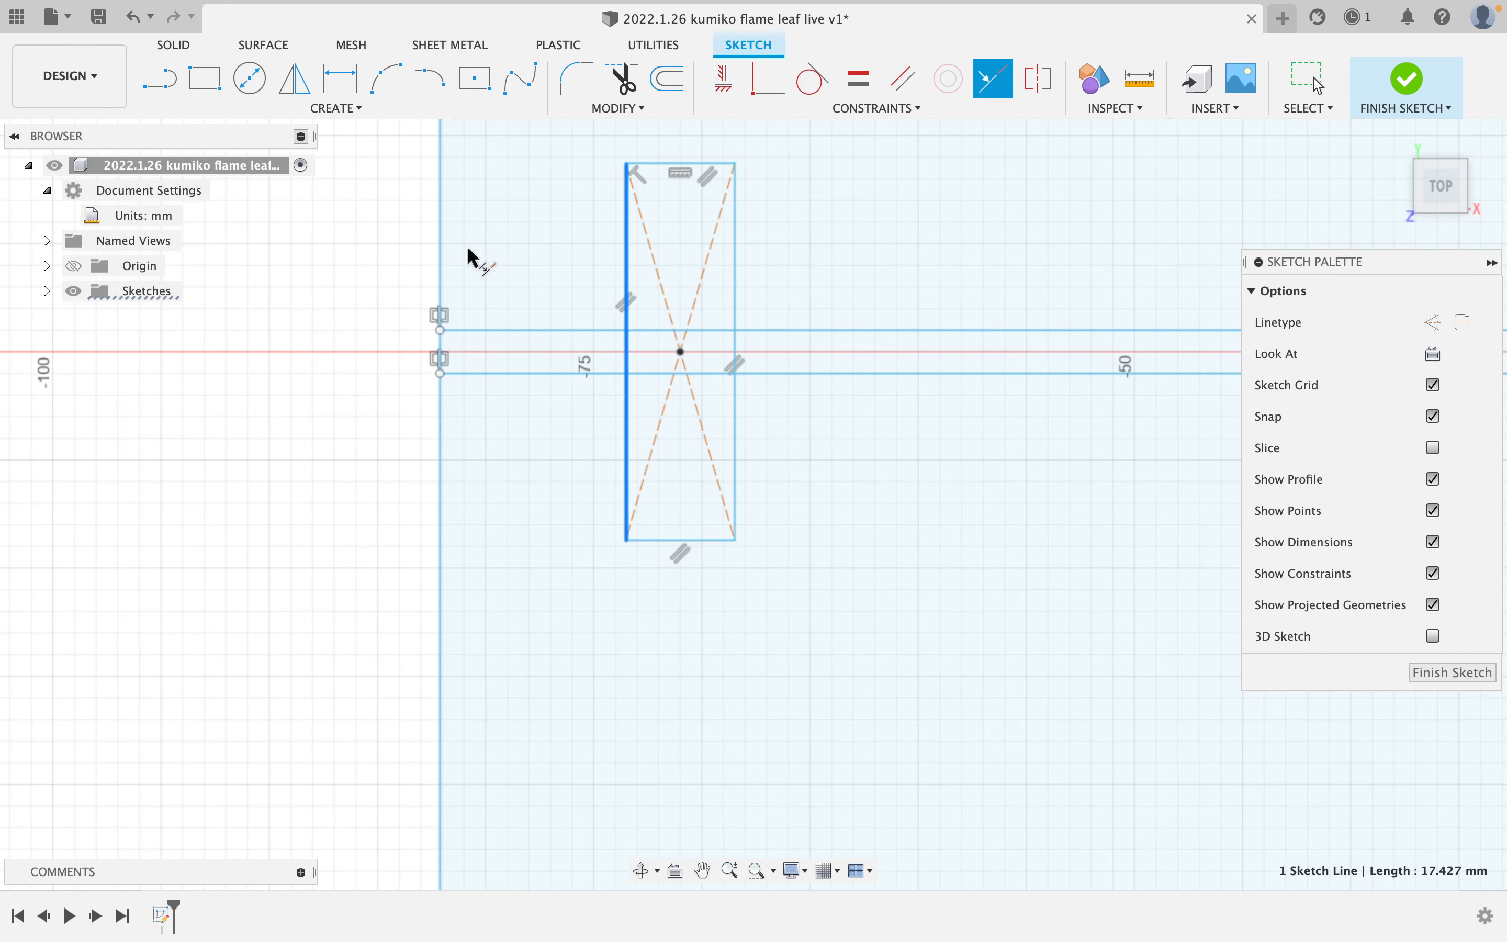
click(439, 257)
click(489, 164)
scroll(625, 243, down, 6)
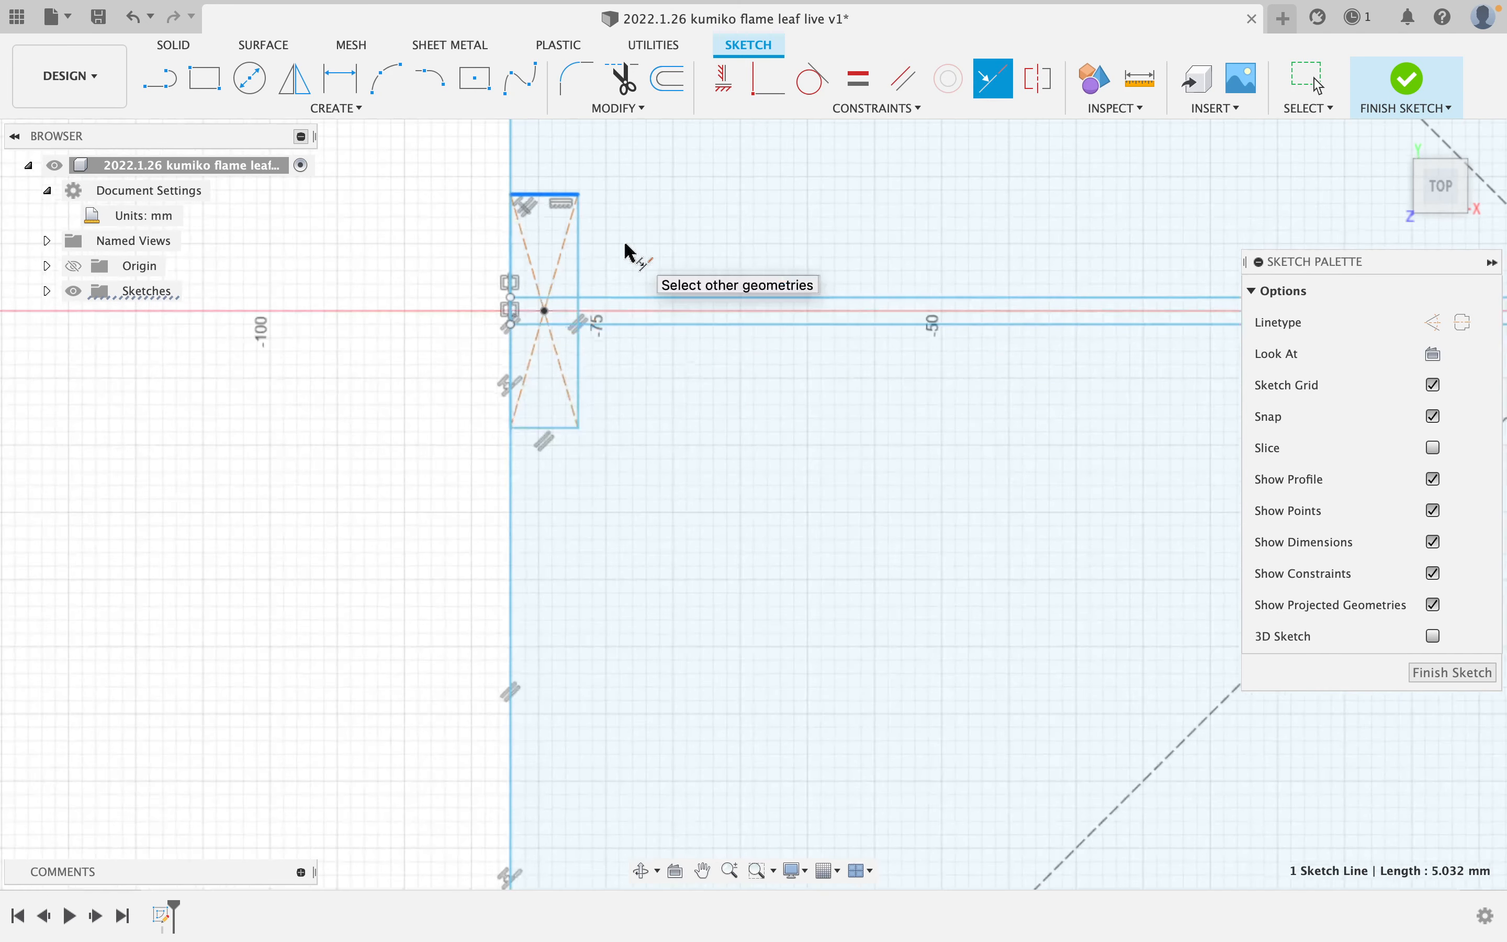
middle_drag(625, 194, 625, 587)
scroll(630, 212, down, 3)
middle_drag(629, 233, 626, 361)
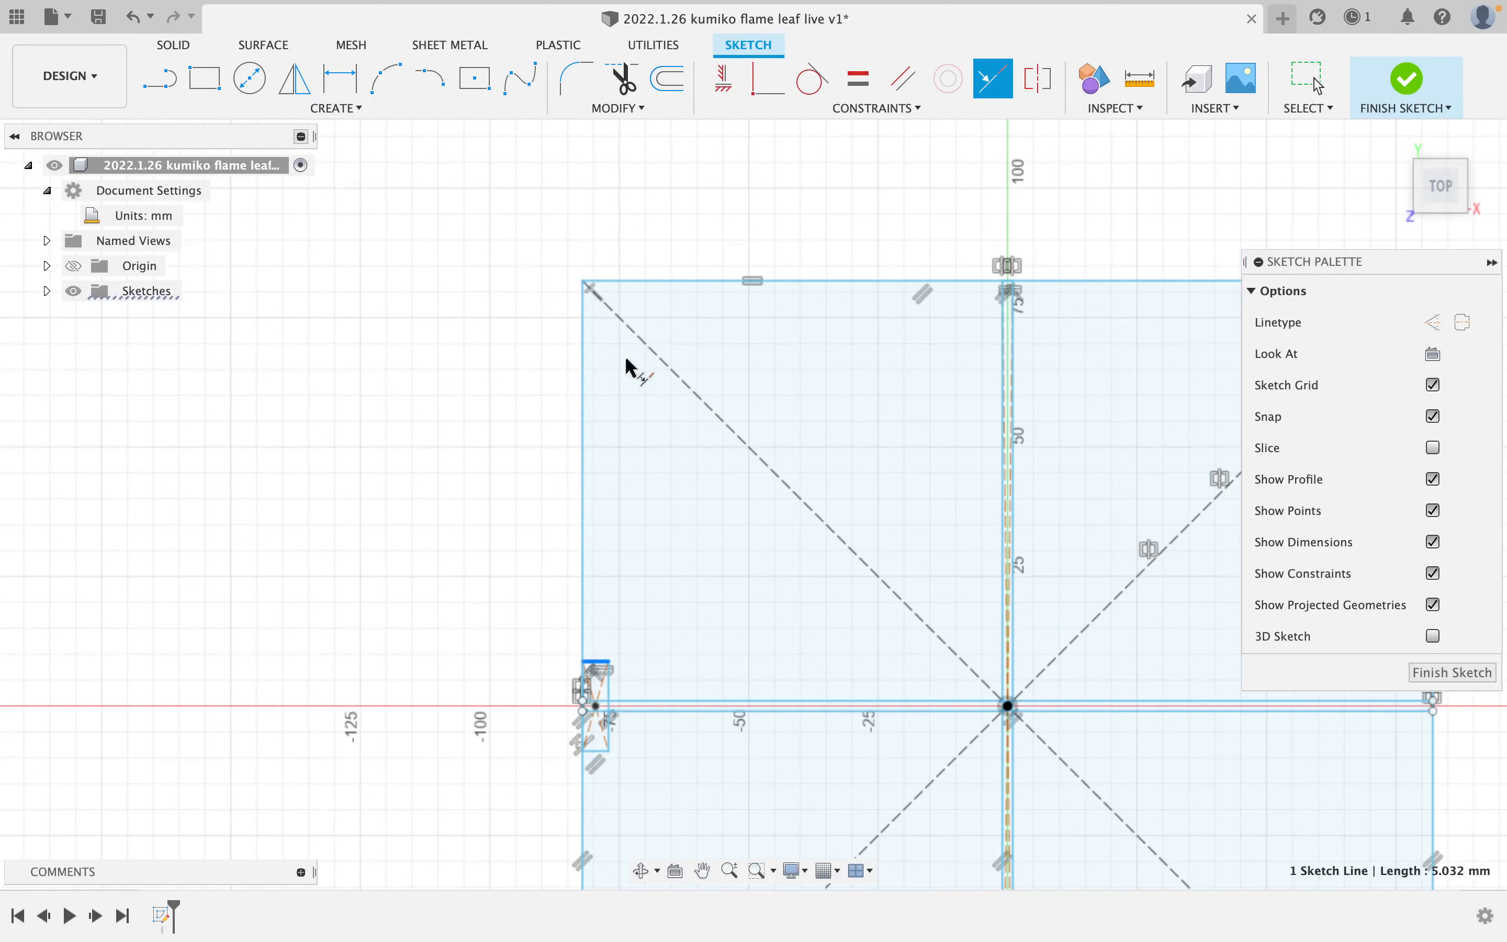
click(639, 282)
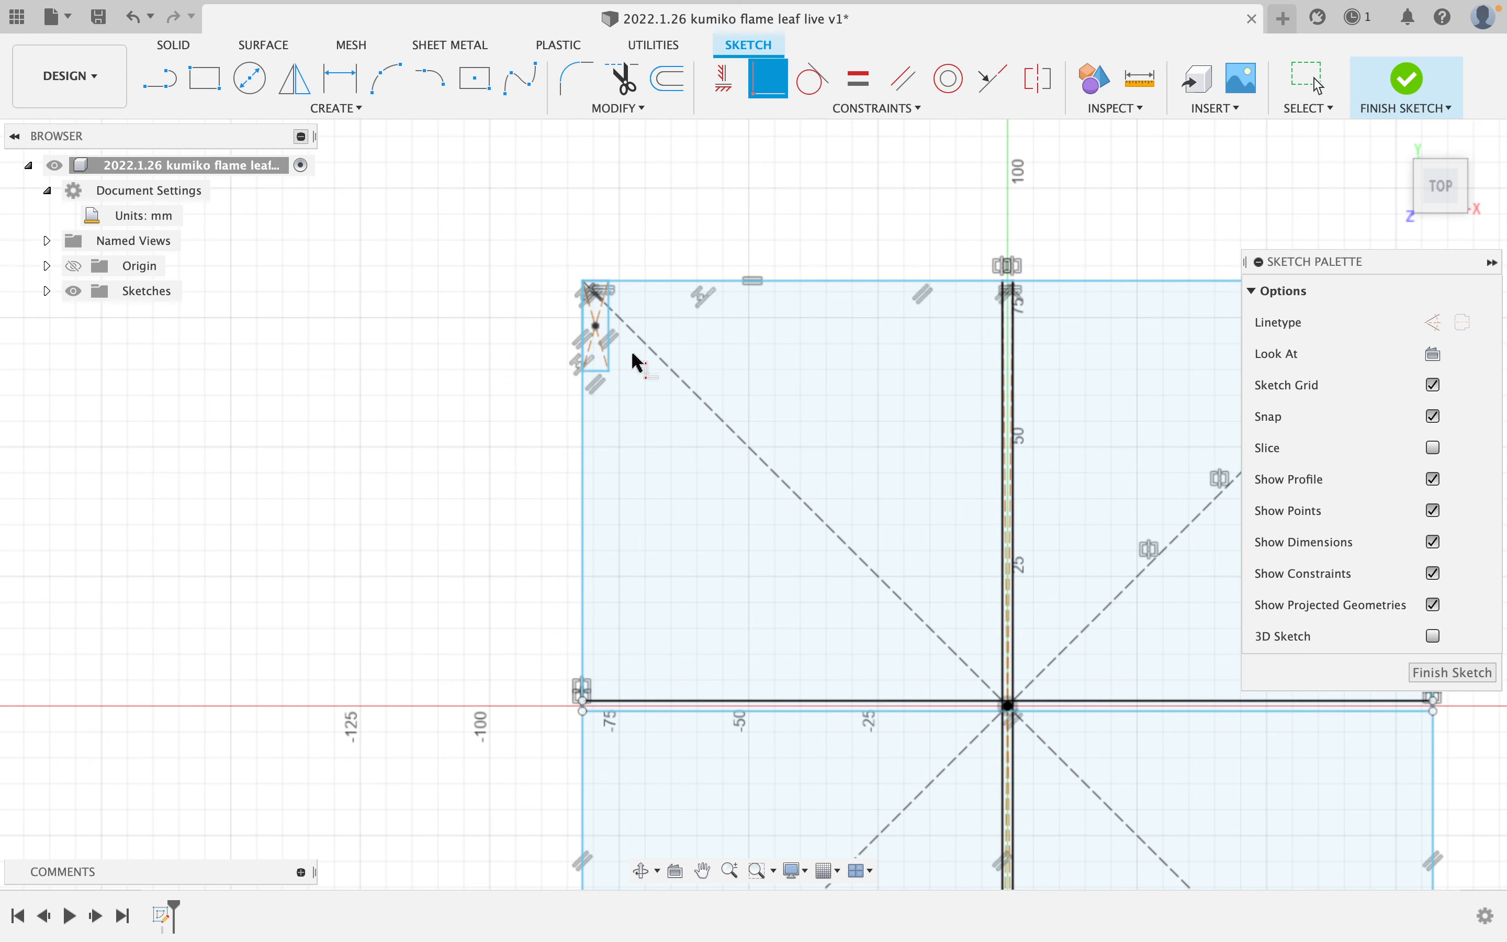
- Try to constrain the small rectangle's center point coincident with the middle of the horizontal strip
click(784, 707)
scroll(783, 710, up, 3)
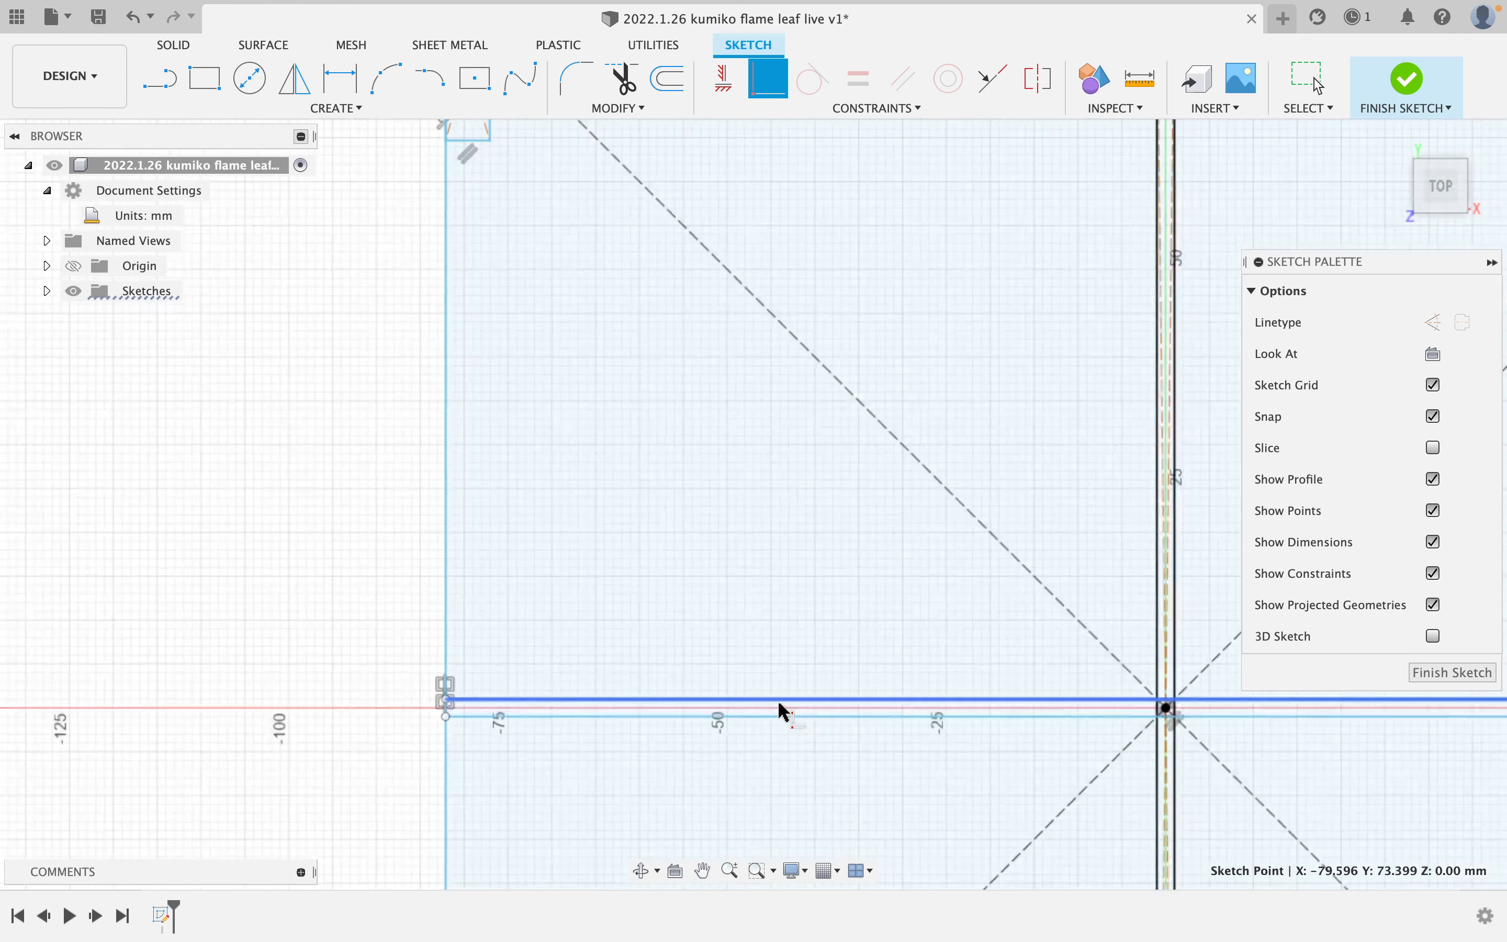
scroll(783, 711, up, 1)
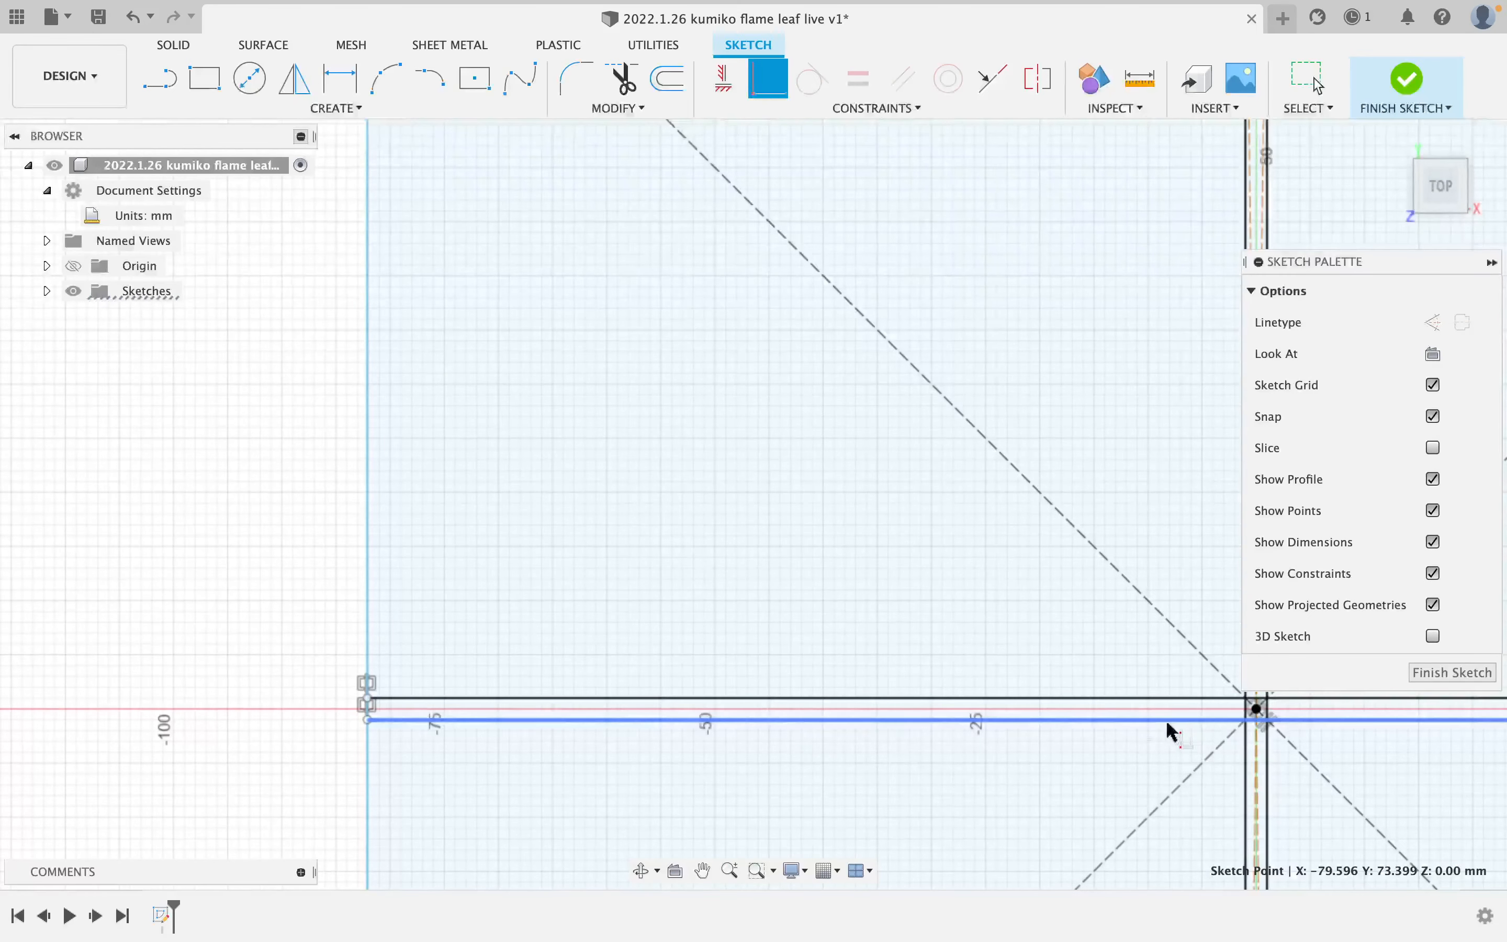
click(1252, 712)
scroll(788, 716, down, 4)
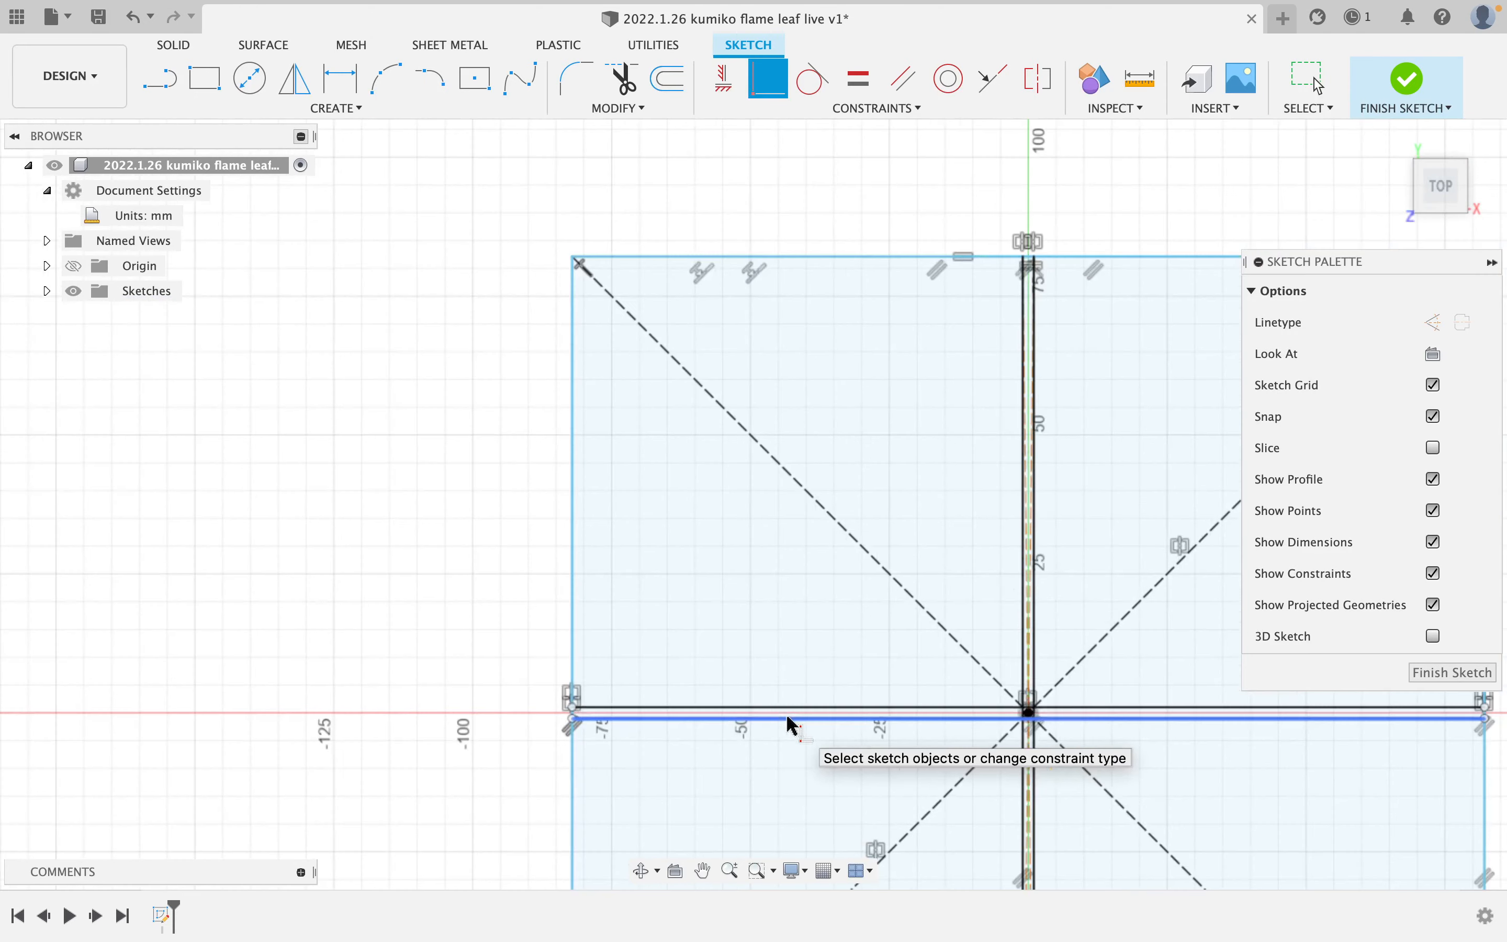
scroll(791, 723, down, 1)
key(Escape)
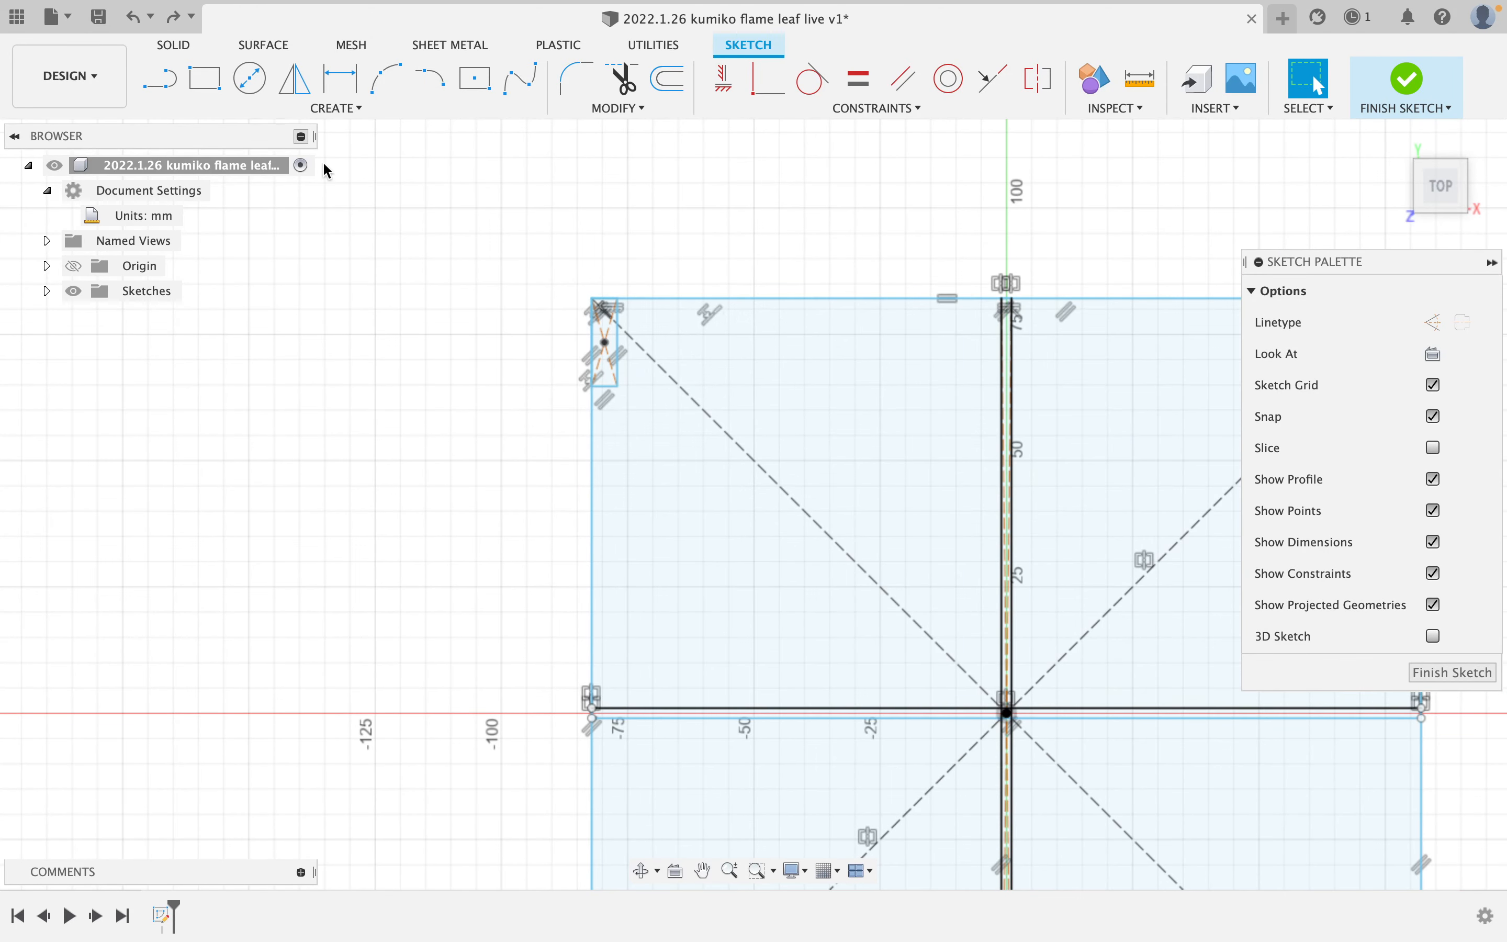
- Draw a horizontal line along the middle of the horizontal strip from the square's left edge to its right edge
click(161, 88)
scroll(583, 770, up, 5)
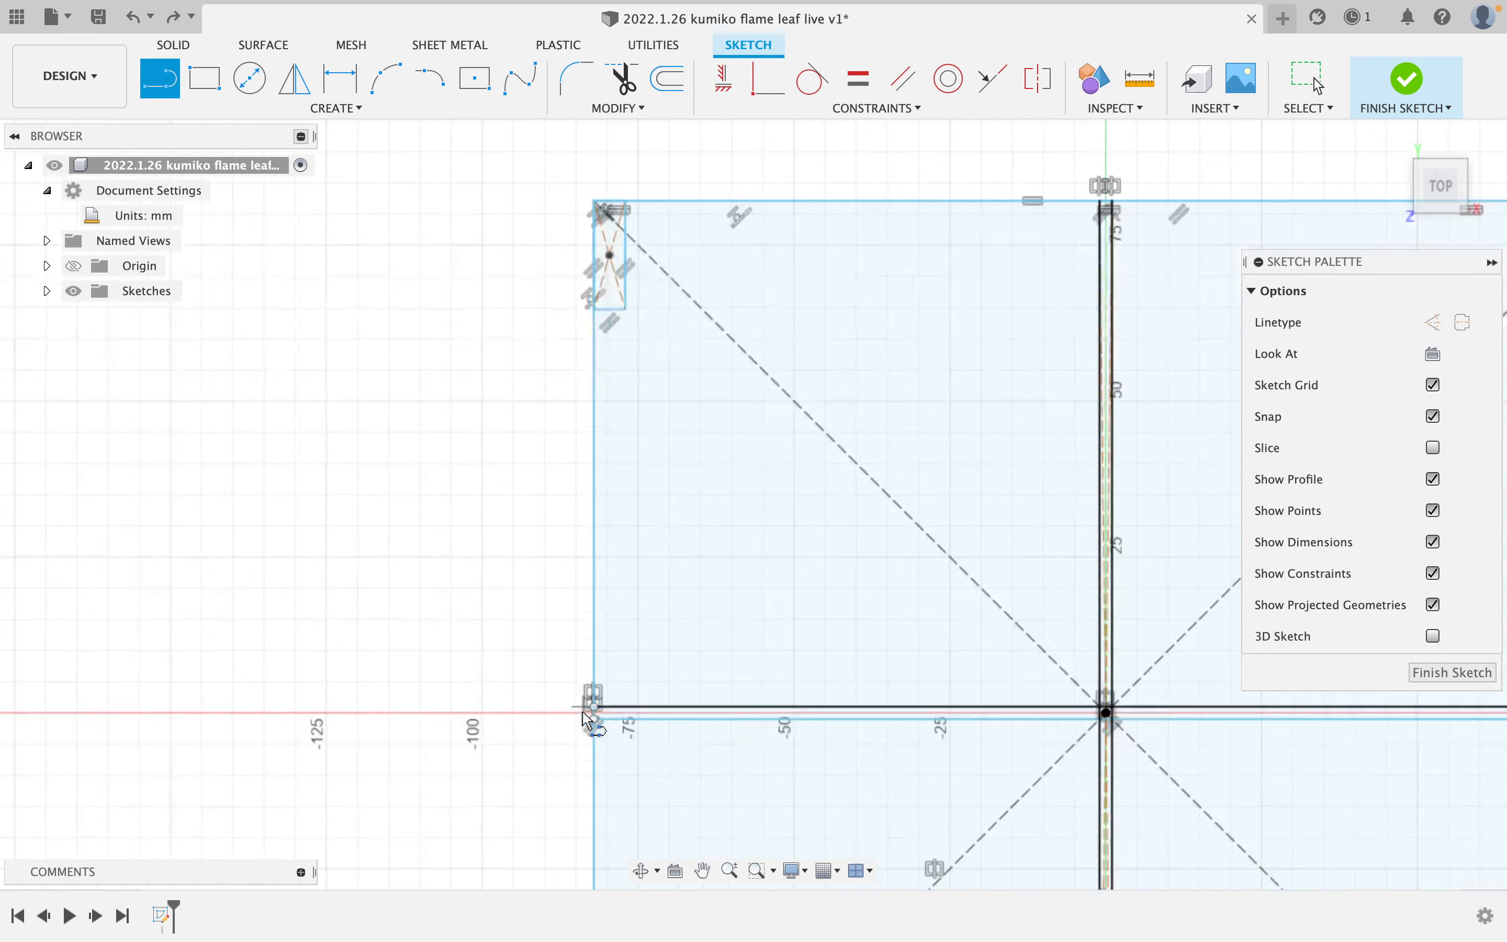
click(605, 723)
scroll(810, 710, down, 4)
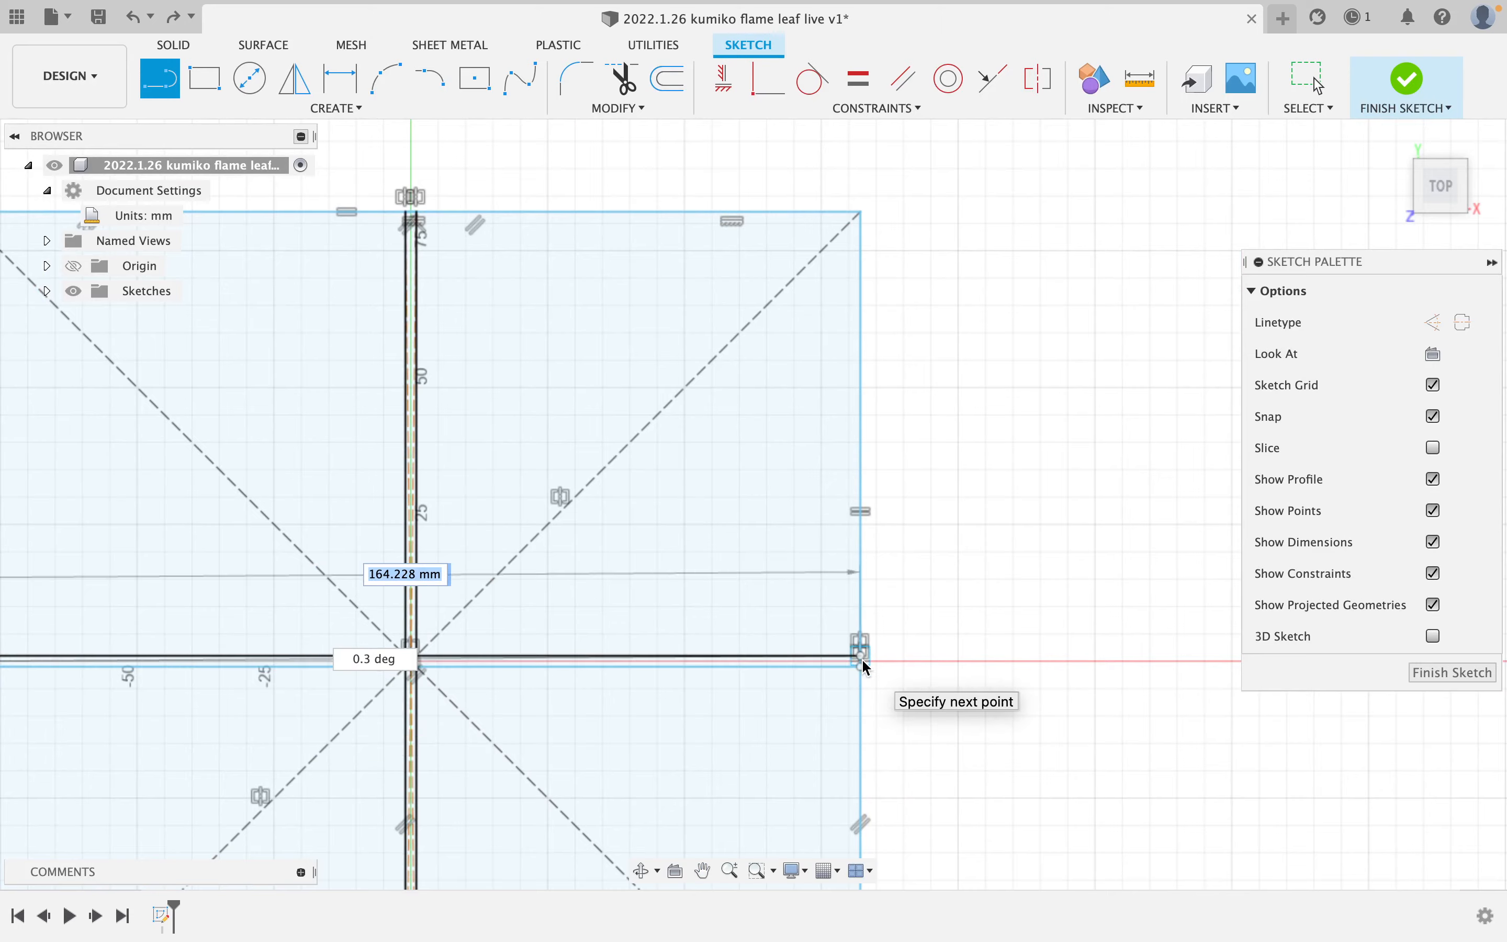
scroll(861, 658, up, 4)
scroll(862, 661, up, 4)
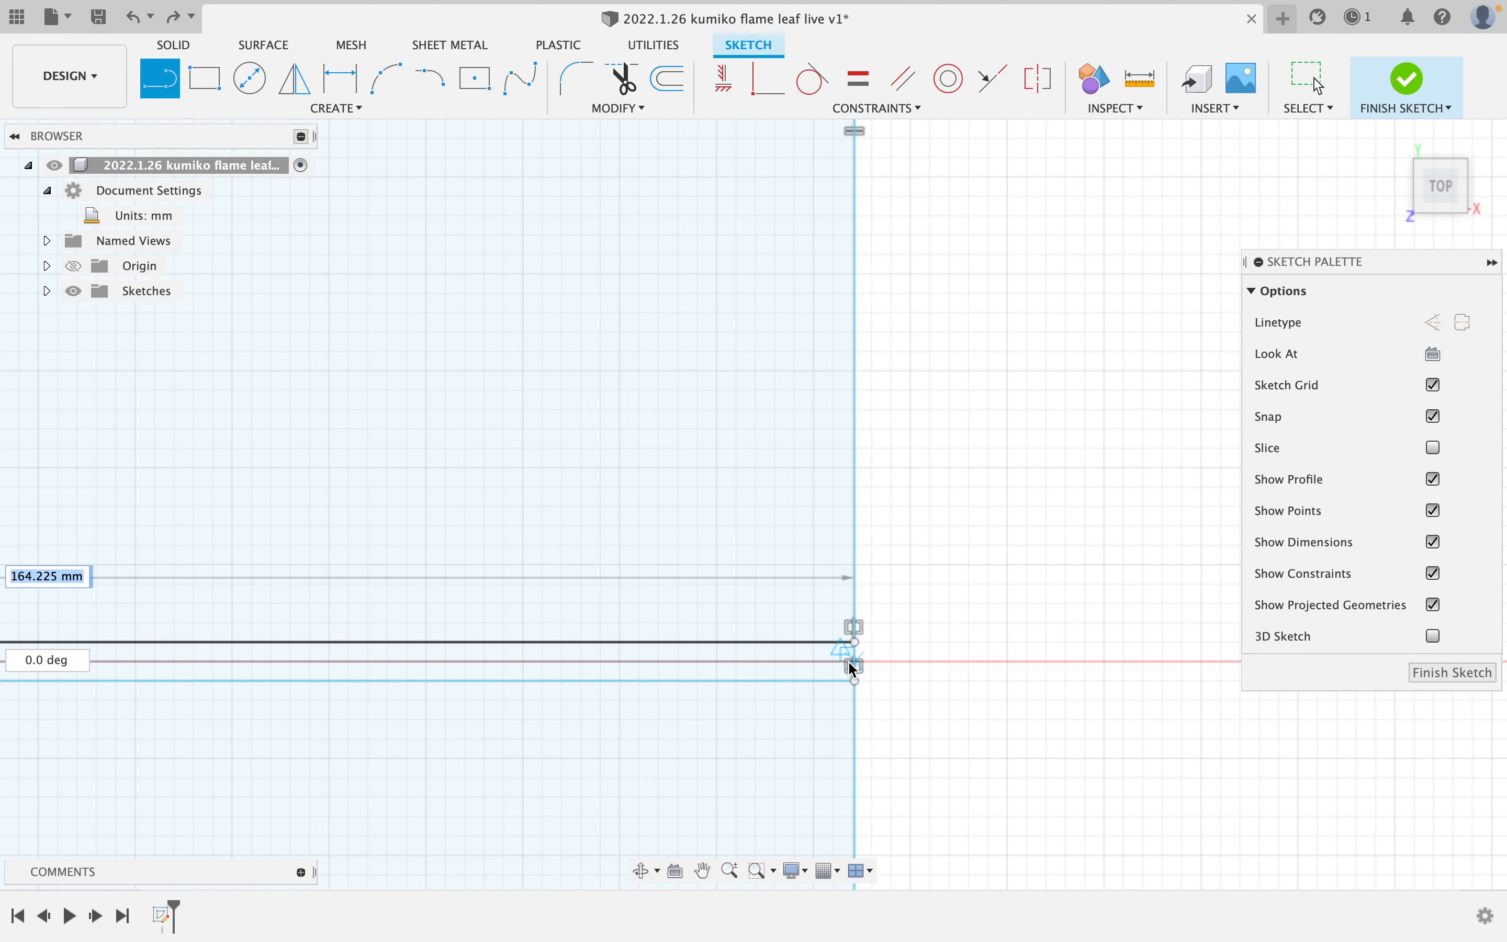
scroll(855, 670, up, 4)
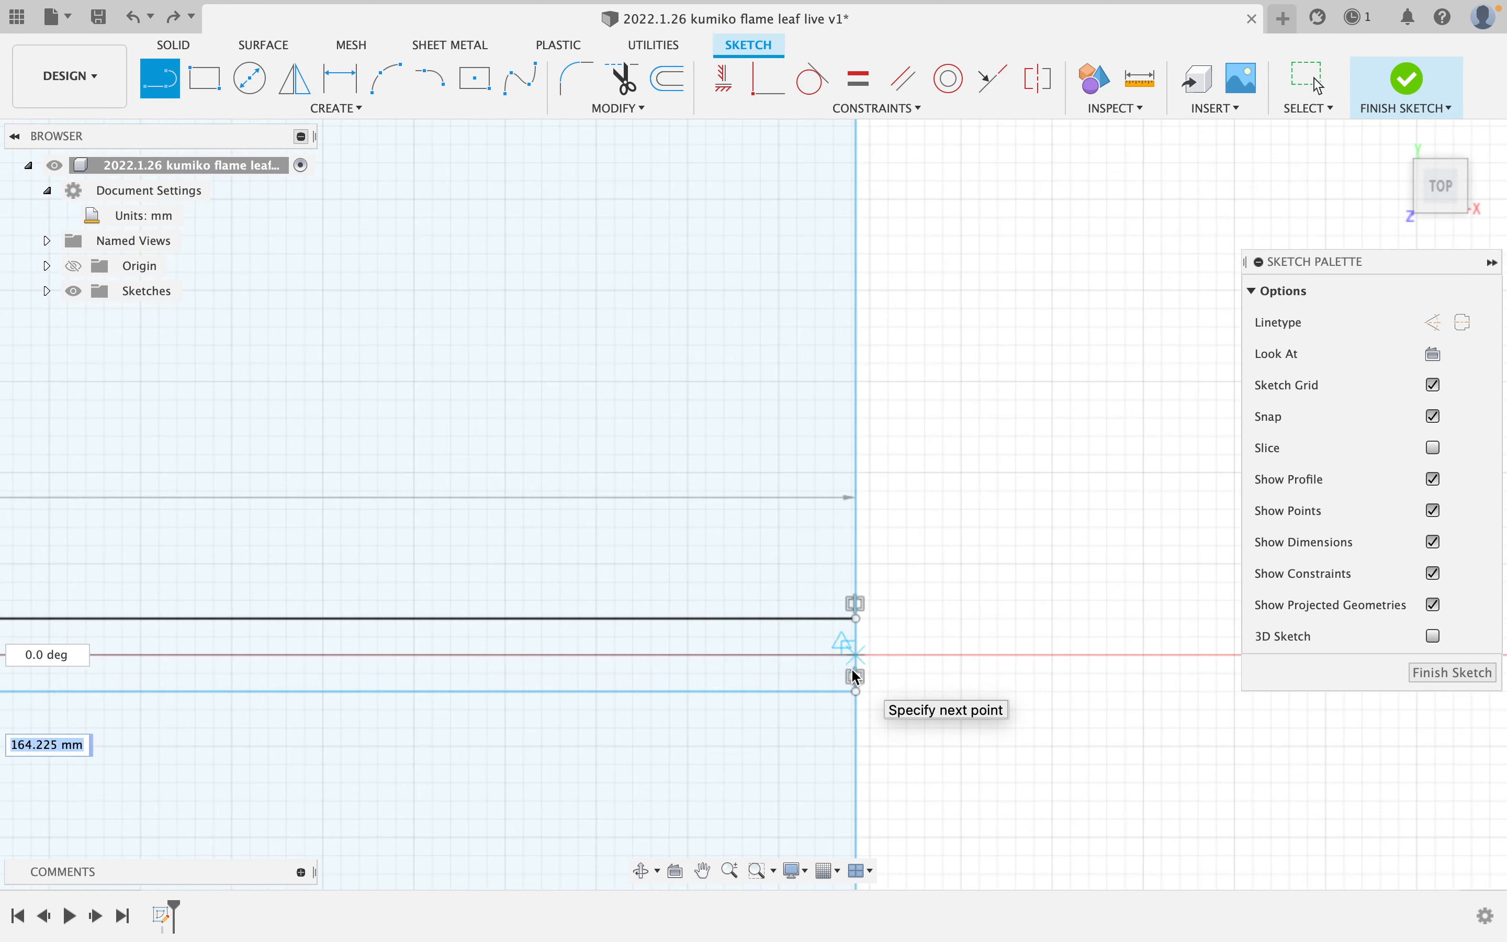
scroll(852, 670, up, 4)
click(858, 641)
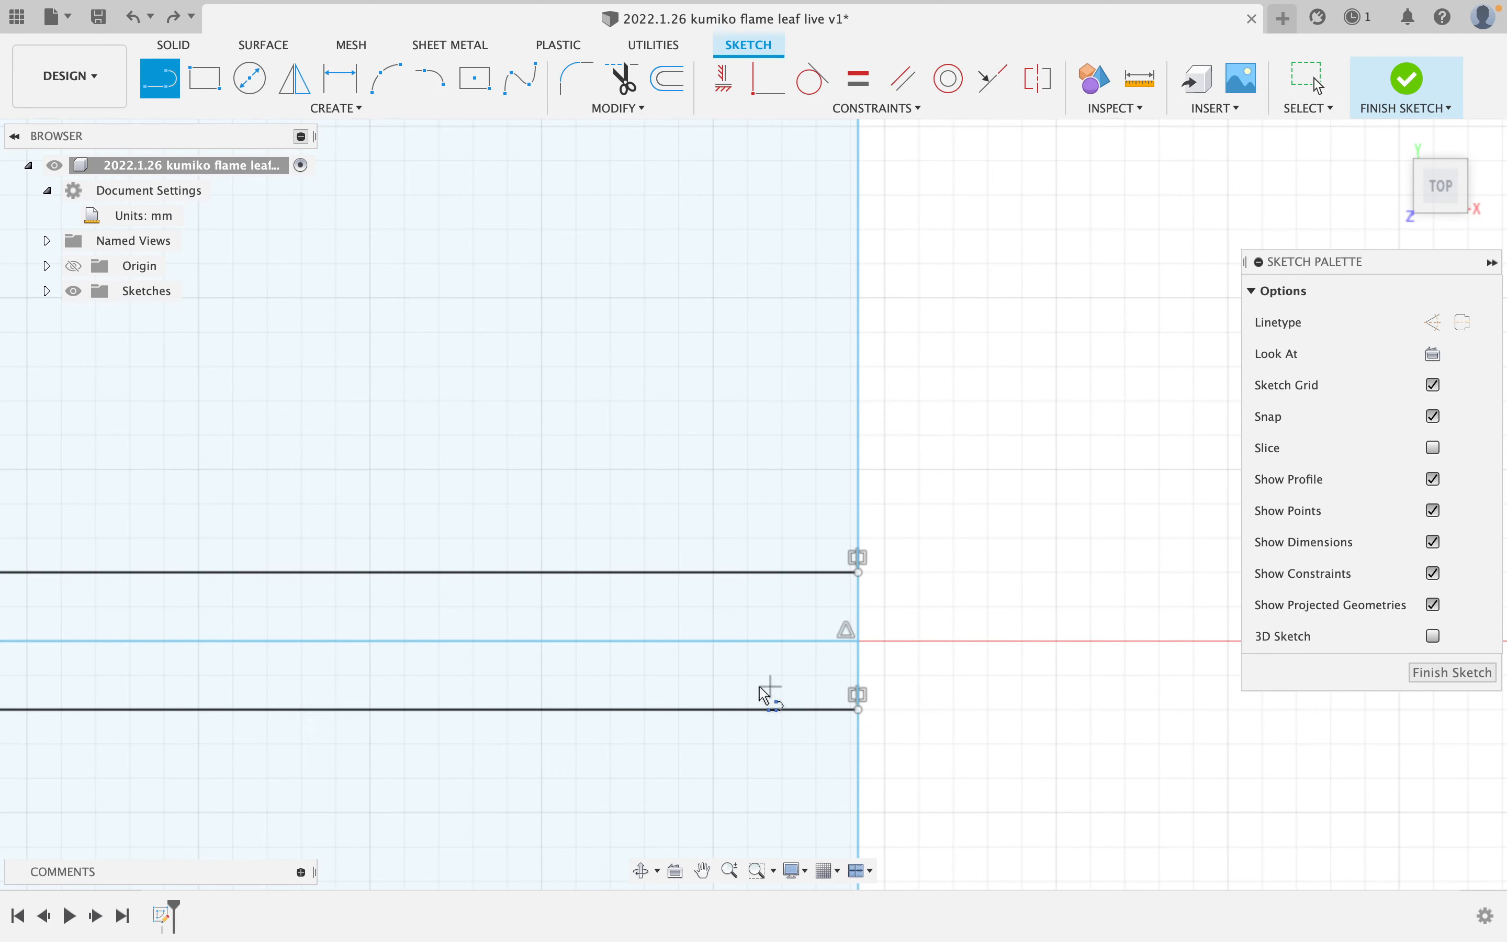
- Convert the horizontal strip's middle line to a construction line
scroll(759, 687, down, 4)
key(Escape)
click(711, 660)
key(x)
scroll(708, 684, down, 2)
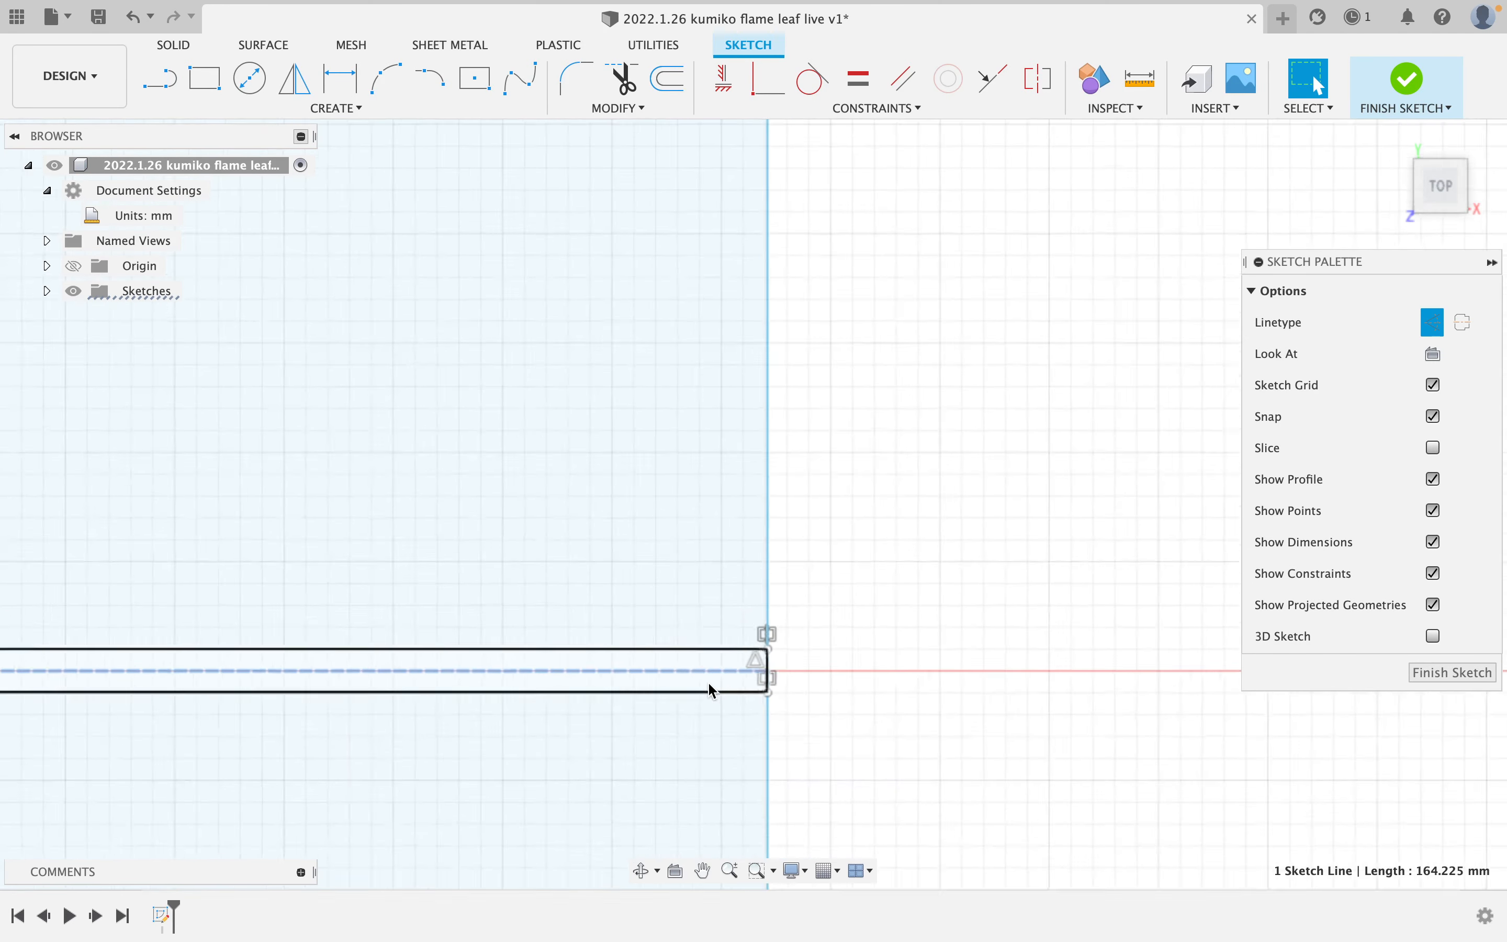
- Constrain the small rectangle's center point coincident with the horizontal strip's middle construction line
scroll(708, 682, down, 5)
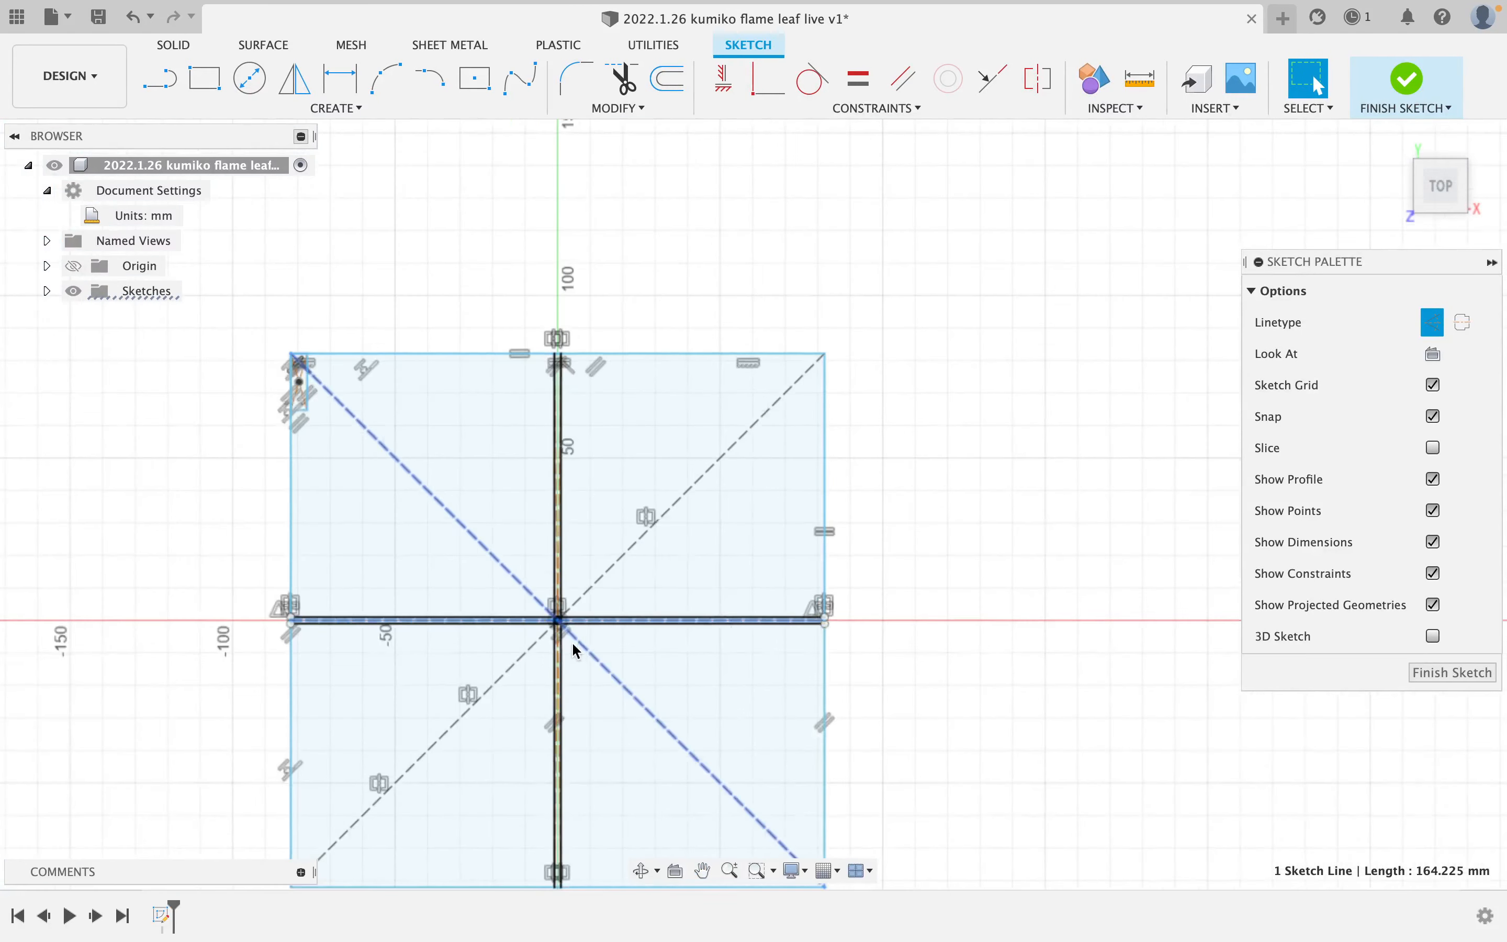
scroll(573, 647, down, 2)
scroll(406, 498, up, 5)
click(305, 384)
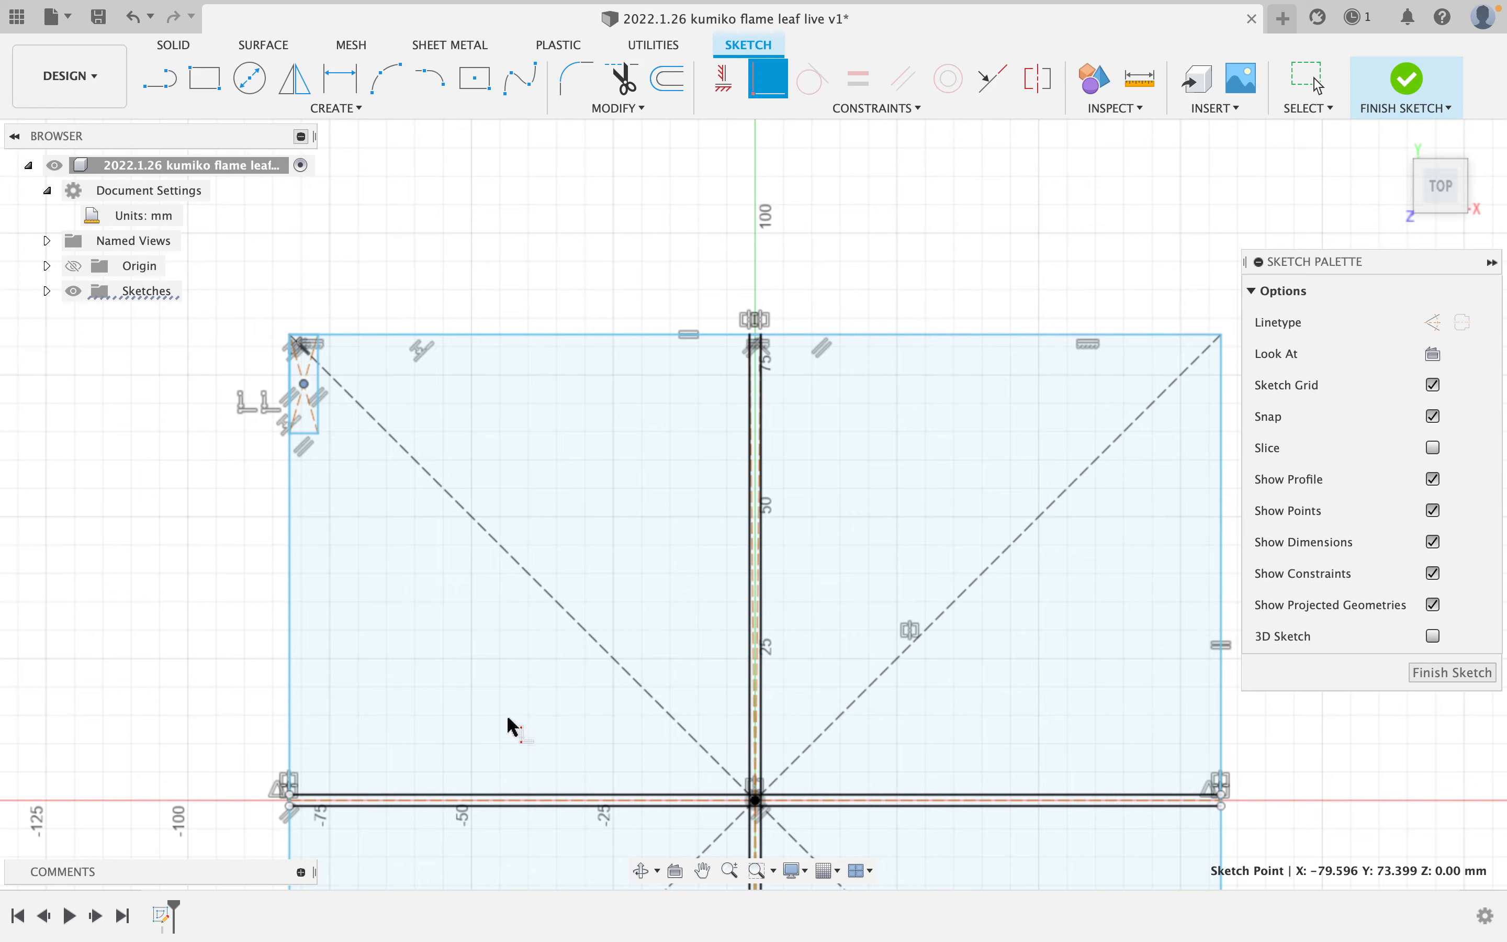
scroll(522, 795, up, 4)
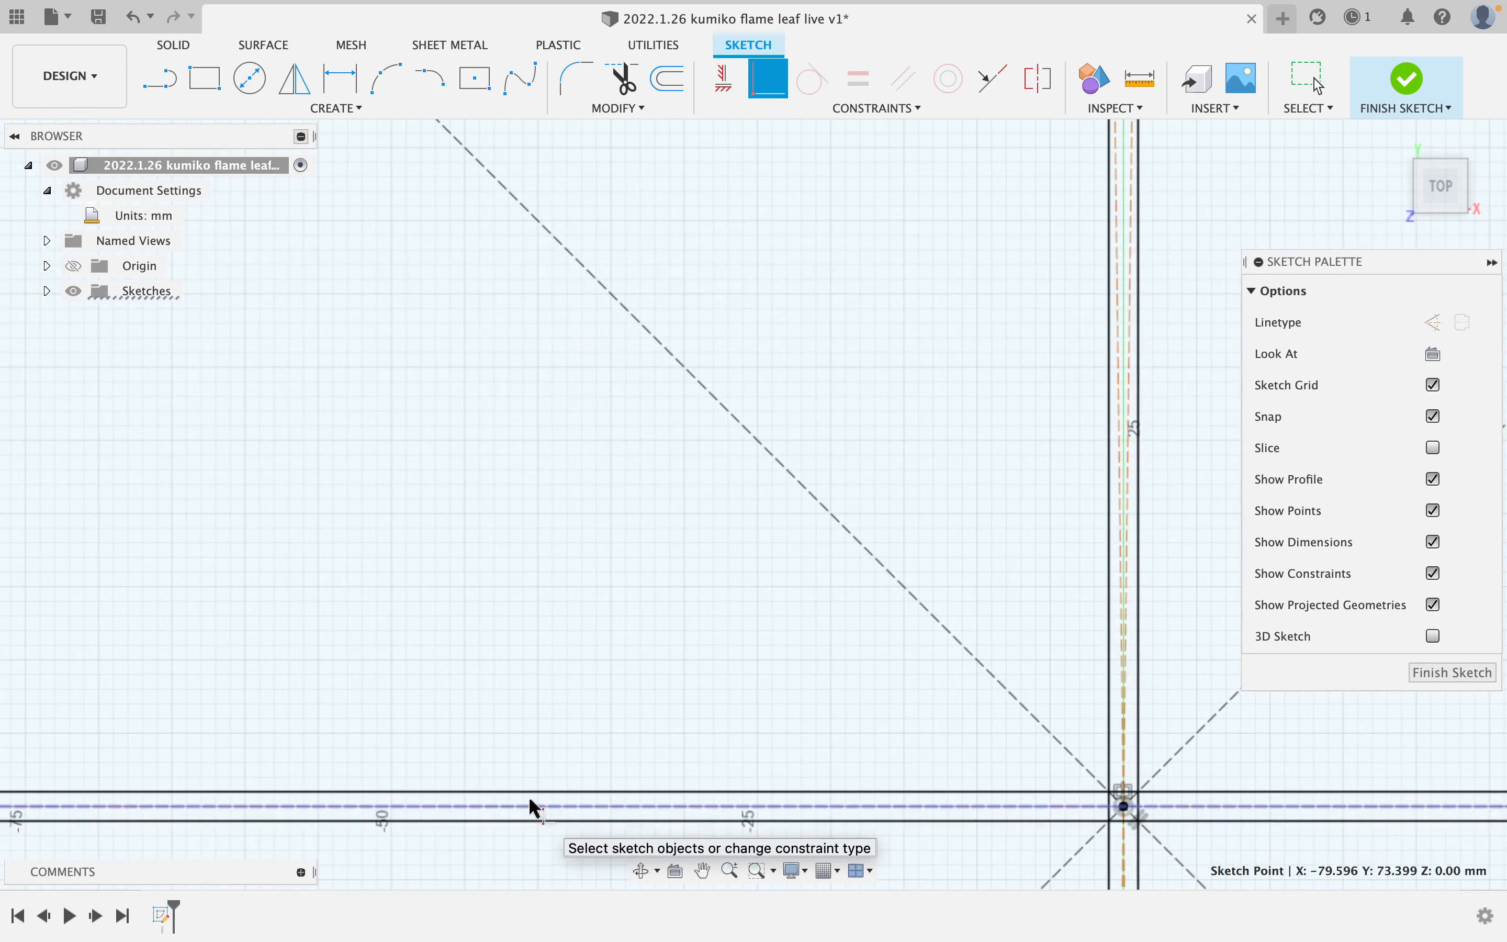
scroll(529, 796, down, 4)
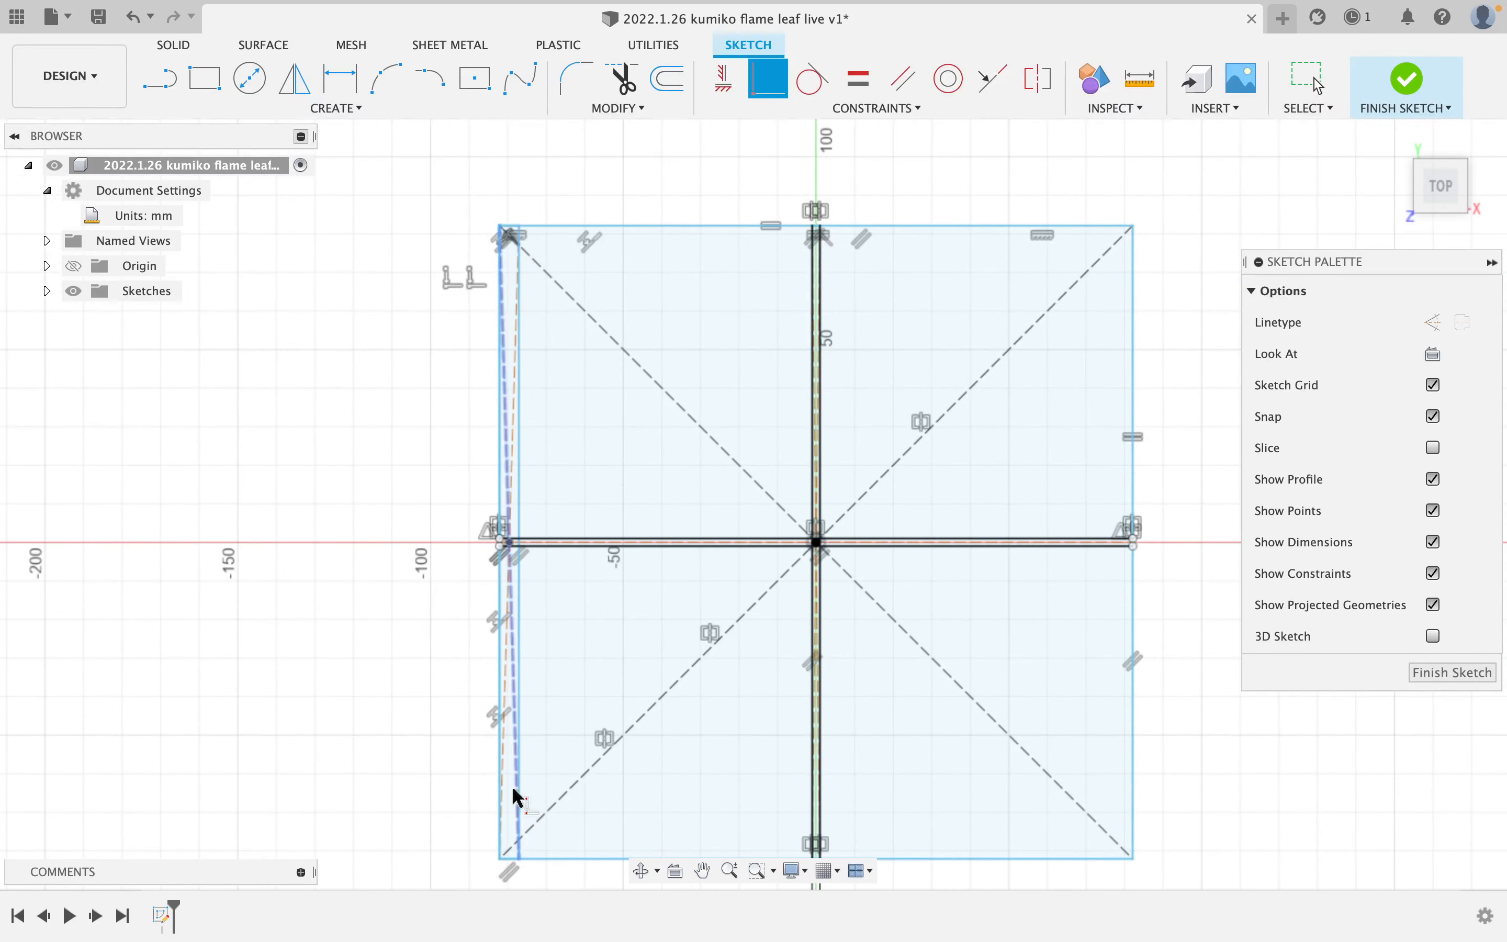
key(Escape)
- Dimension the left-edge strip's width and link it to the central vertical strip's width parameter d1
middle_drag(596, 794, 564, 720)
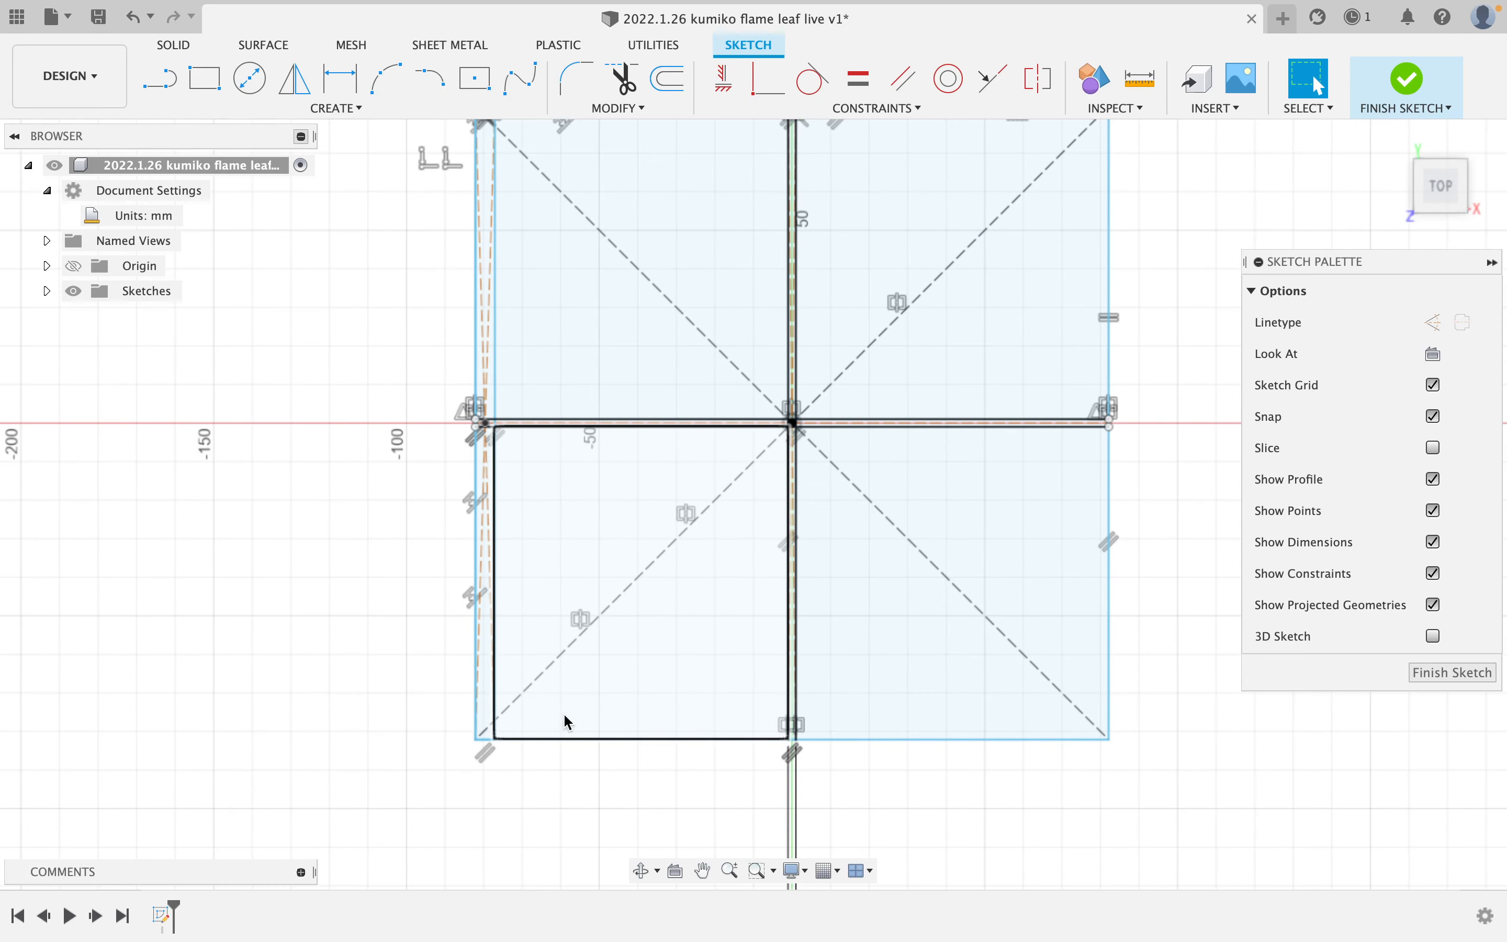
key(d)
click(496, 530)
click(475, 519)
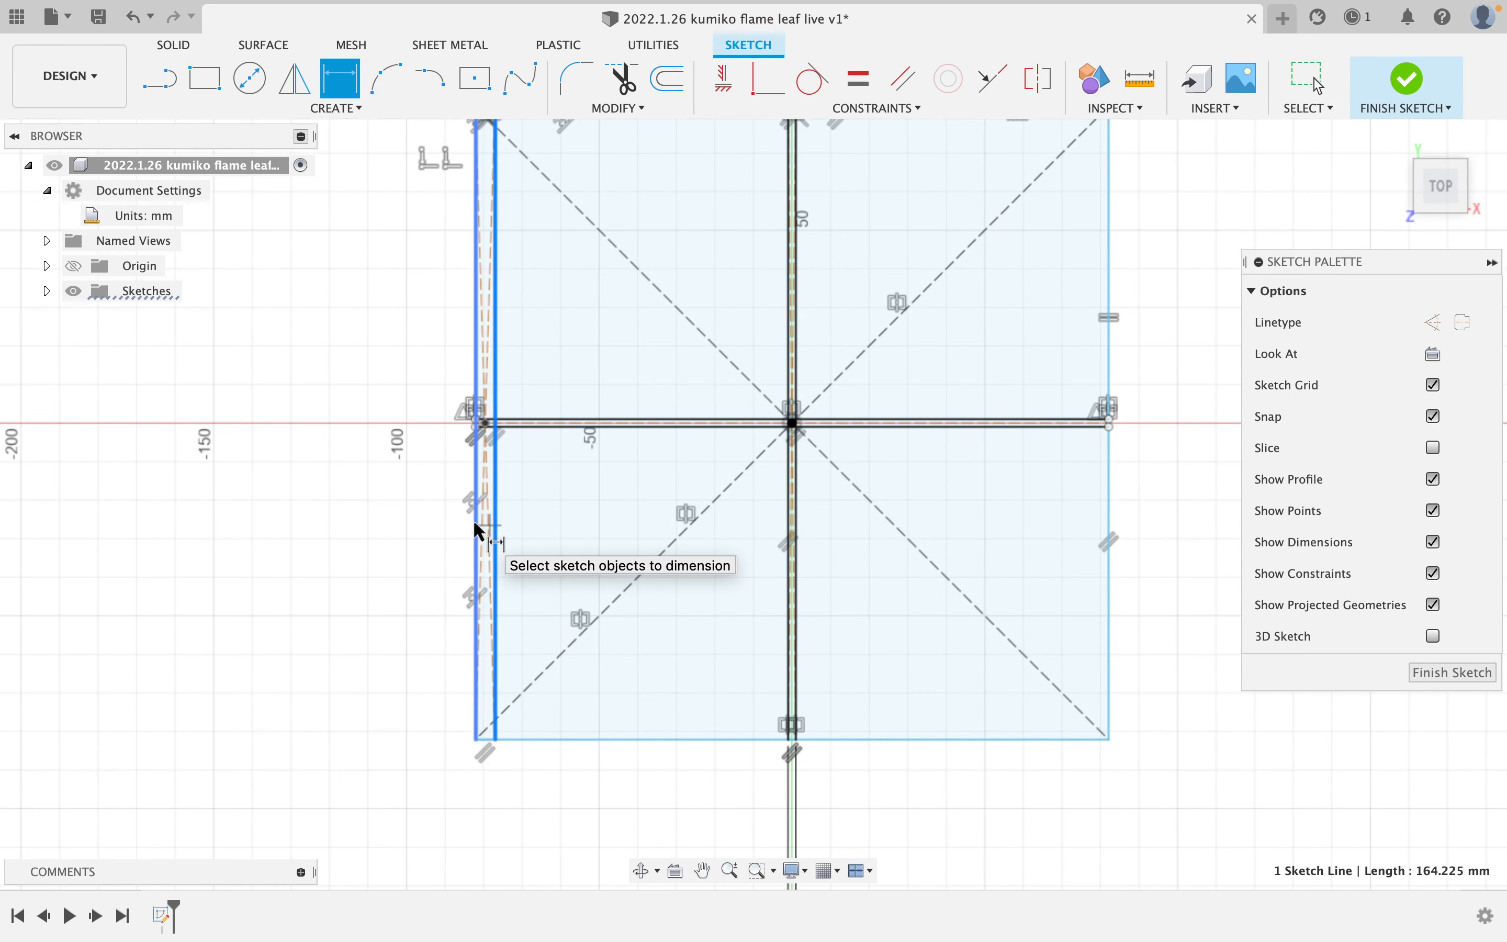
click(492, 804)
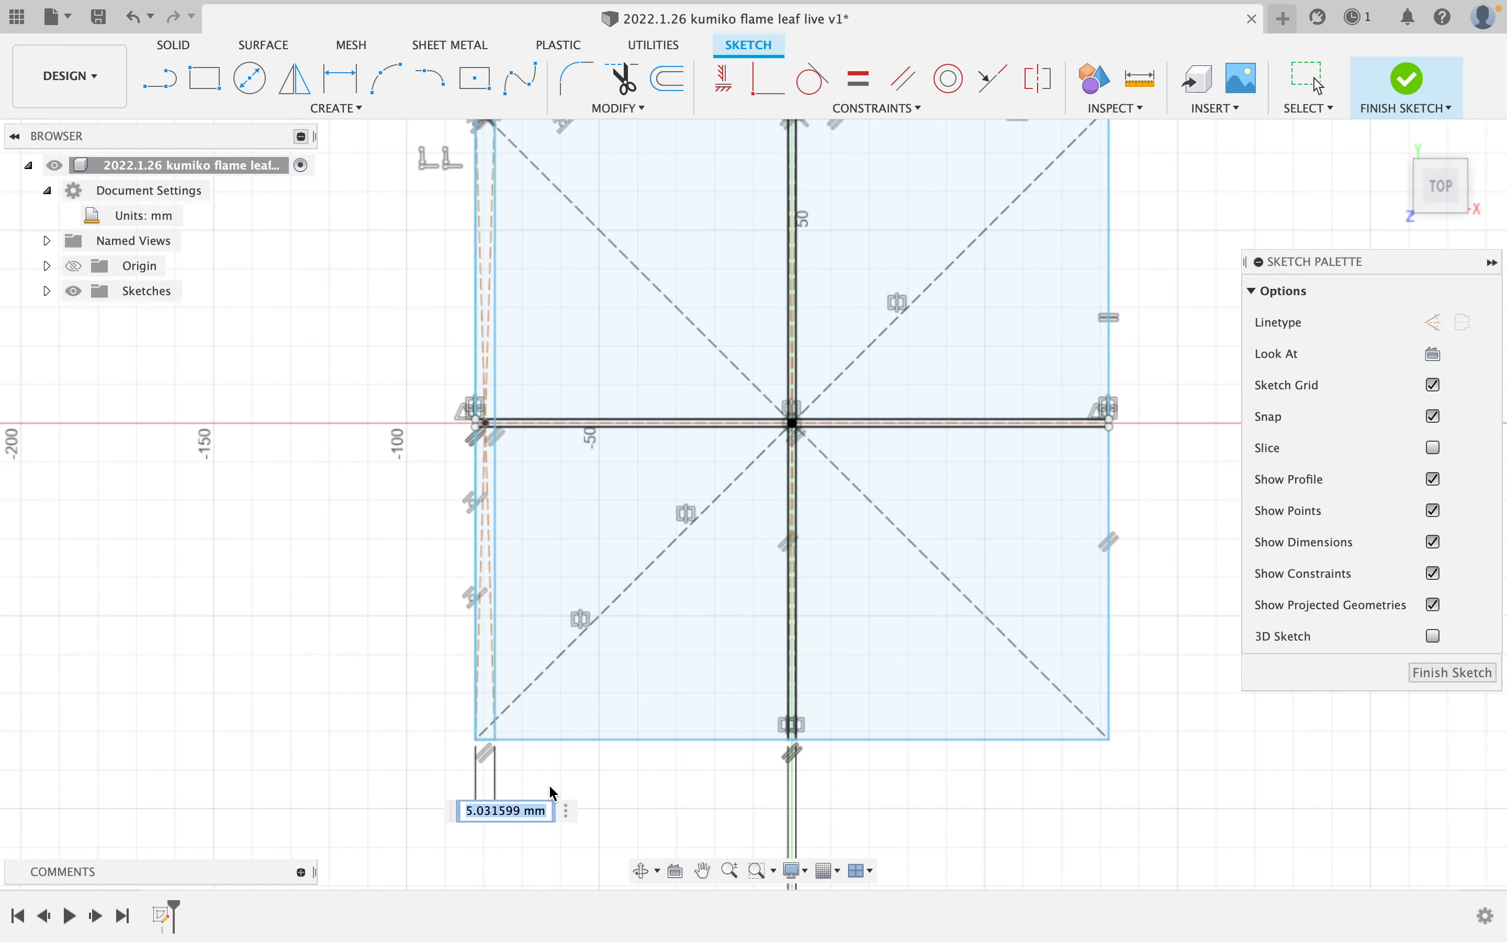
scroll(642, 693, up, 1)
scroll(646, 685, down, 5)
scroll(722, 569, up, 5)
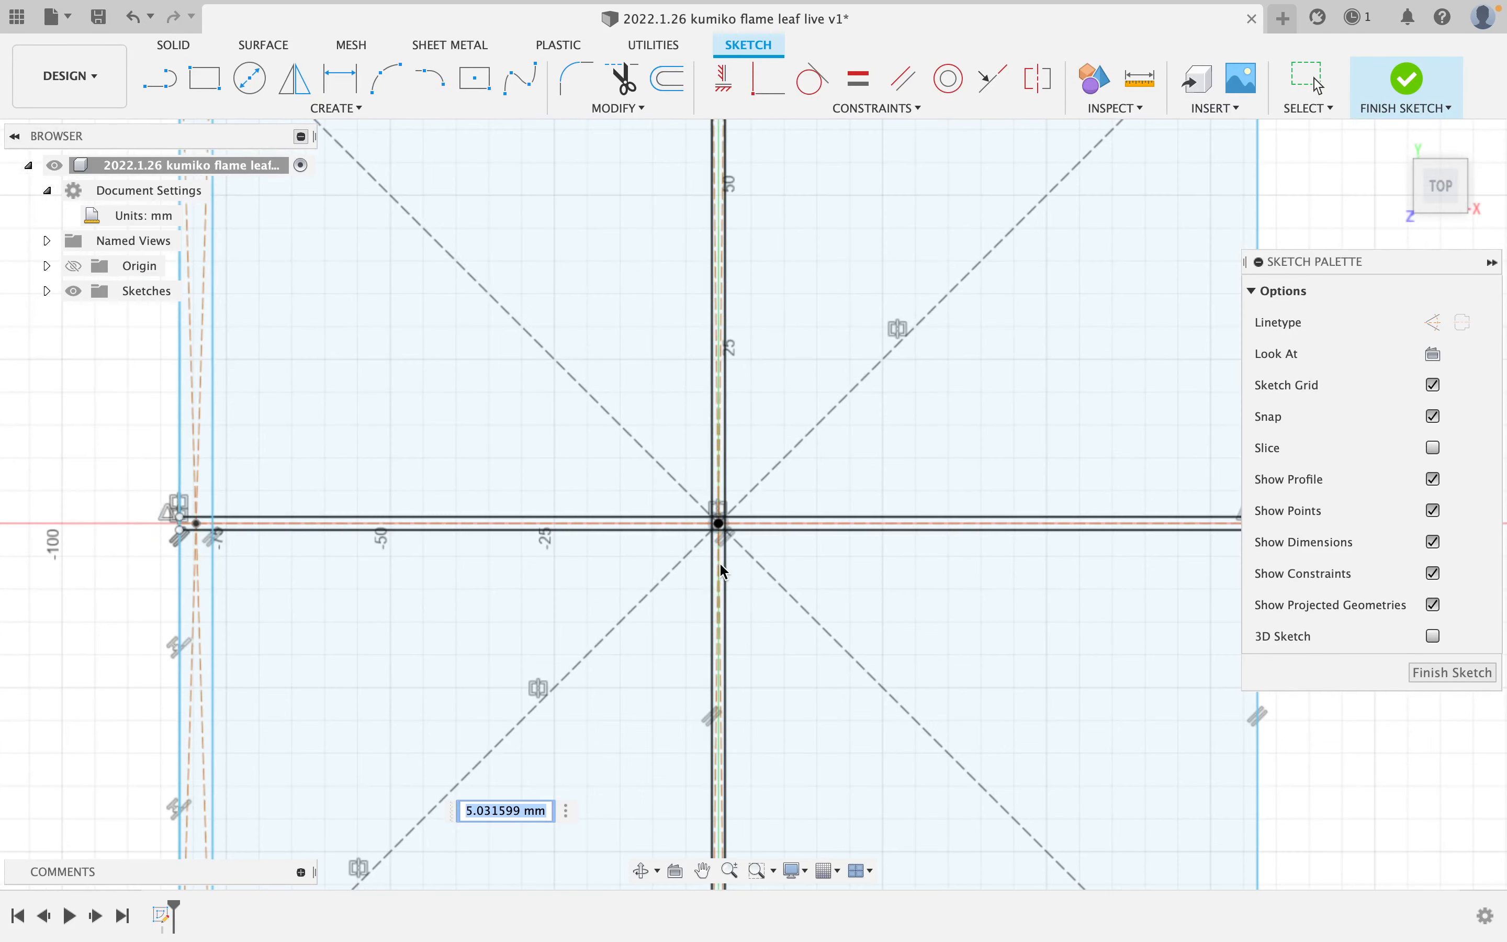
scroll(998, 567, down, 2)
scroll(1004, 643, up, 1)
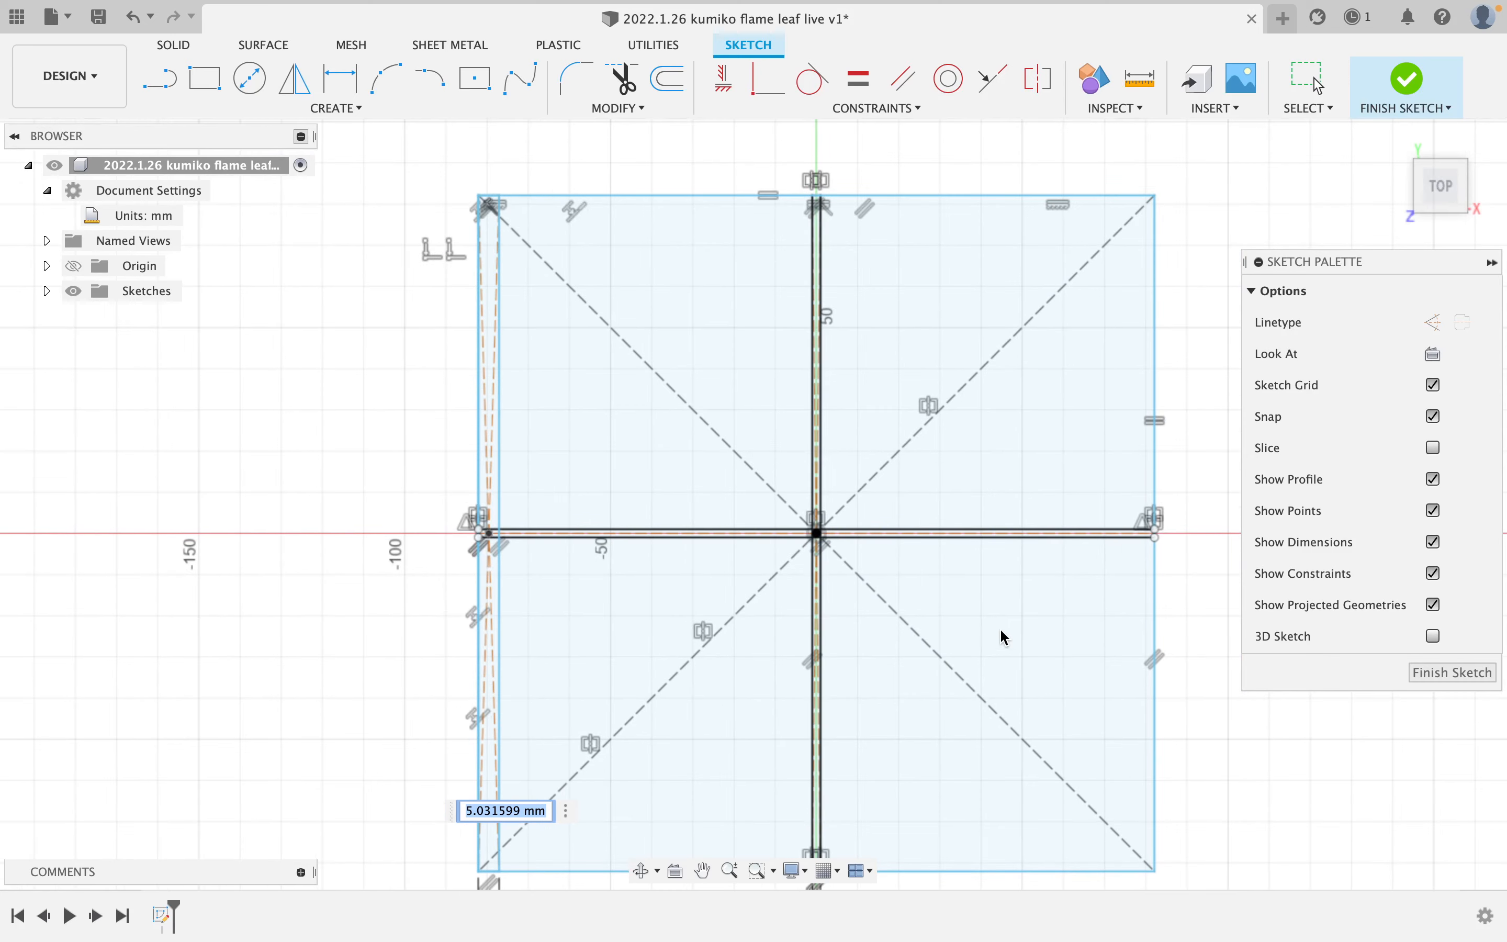
scroll(972, 466, up, 1)
scroll(928, 659, down, 3)
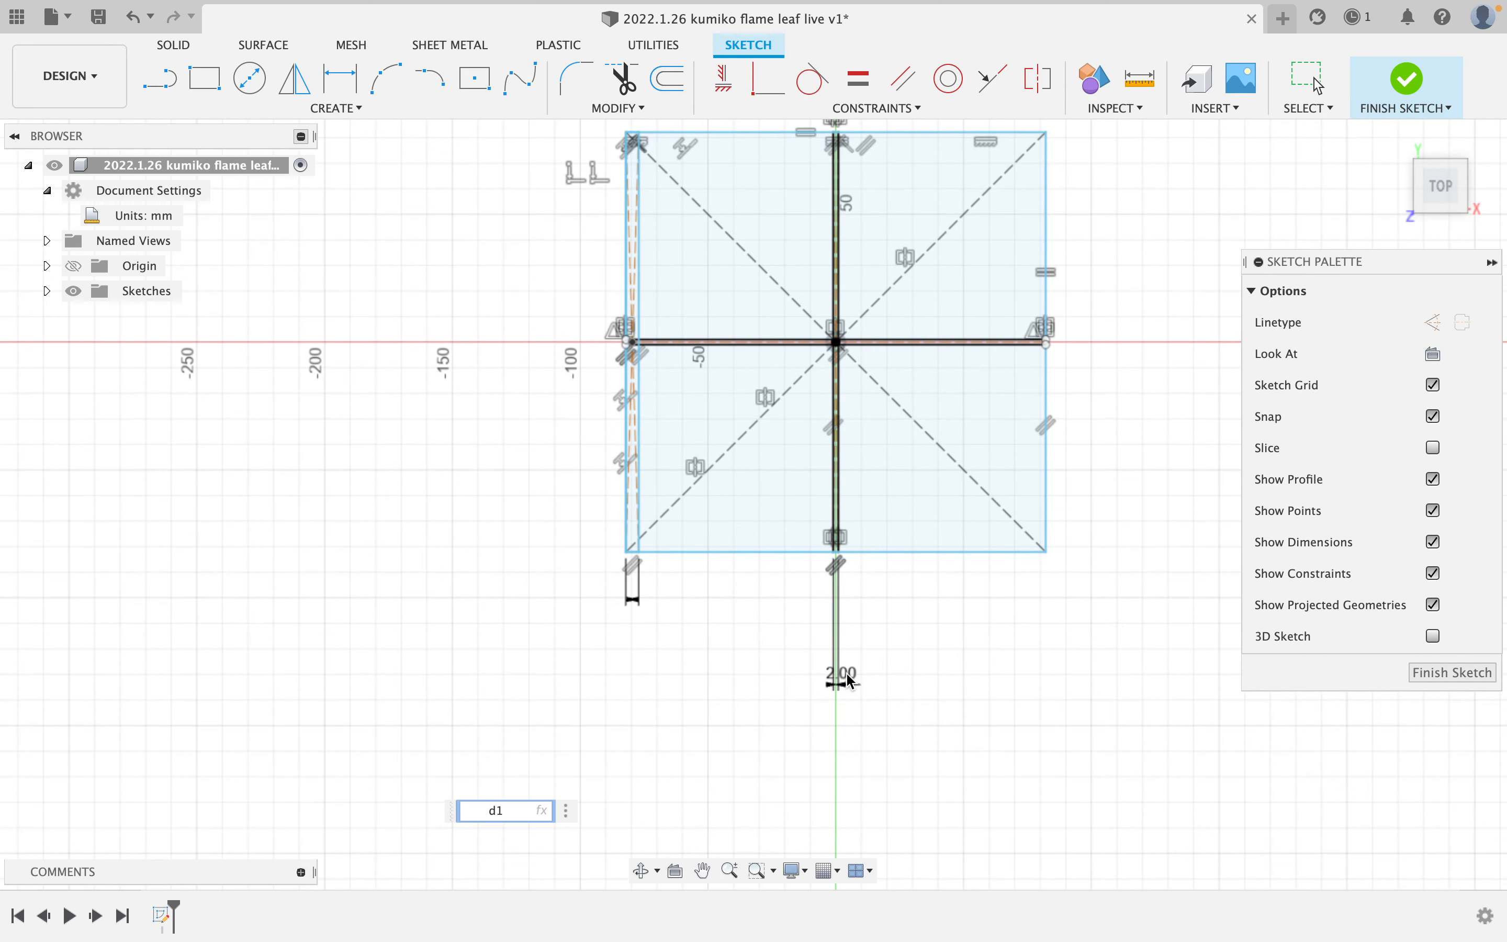
key(Return)
scroll(685, 524, up, 3)
key(Escape)
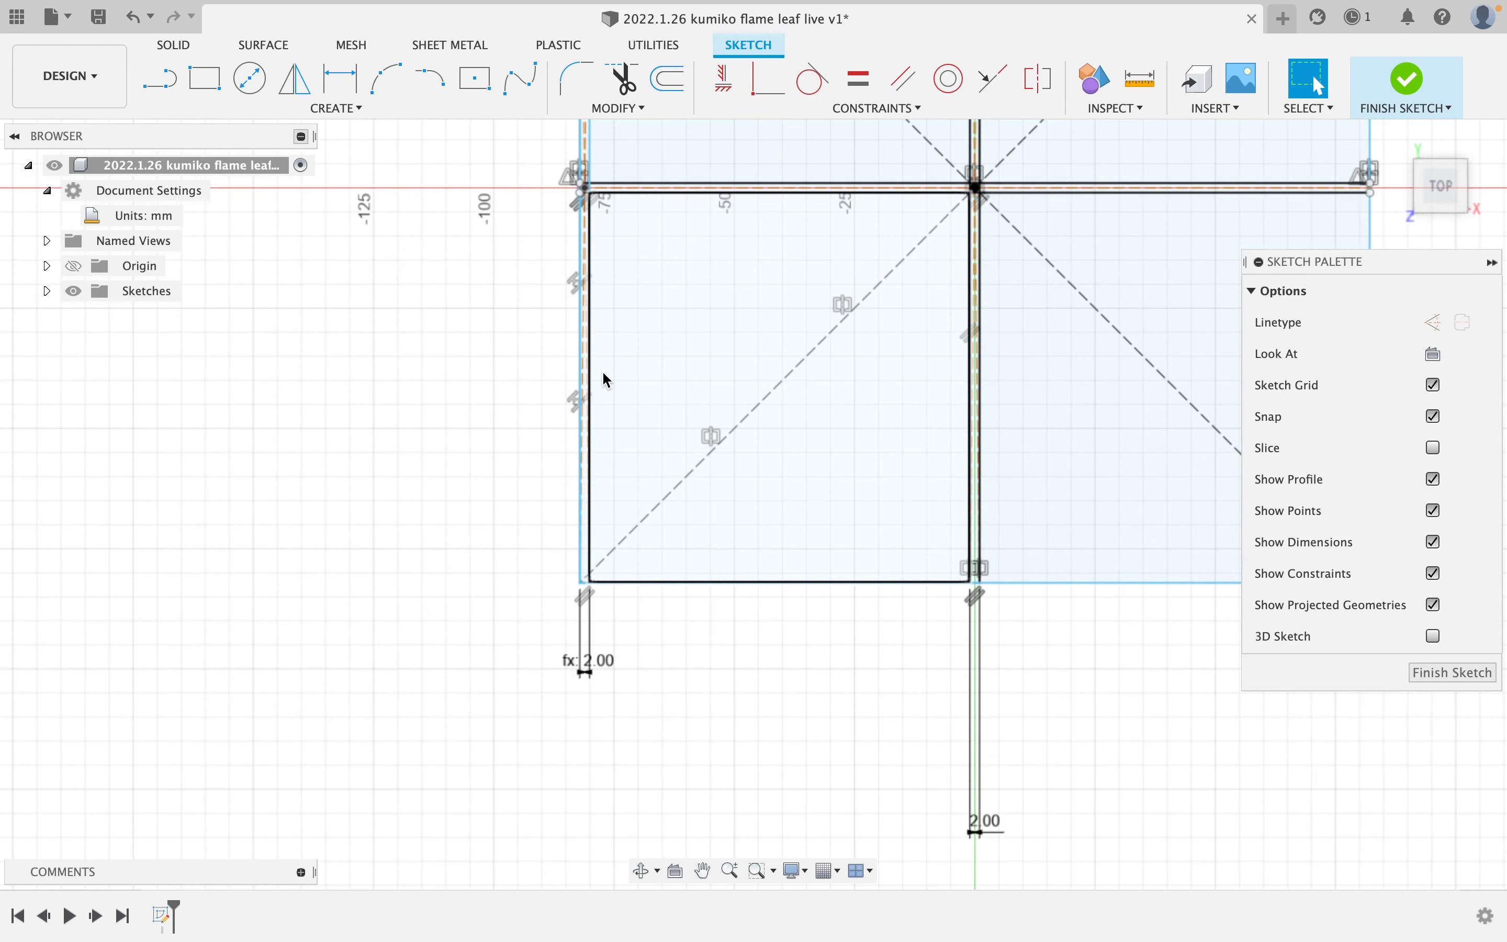
click(590, 358)
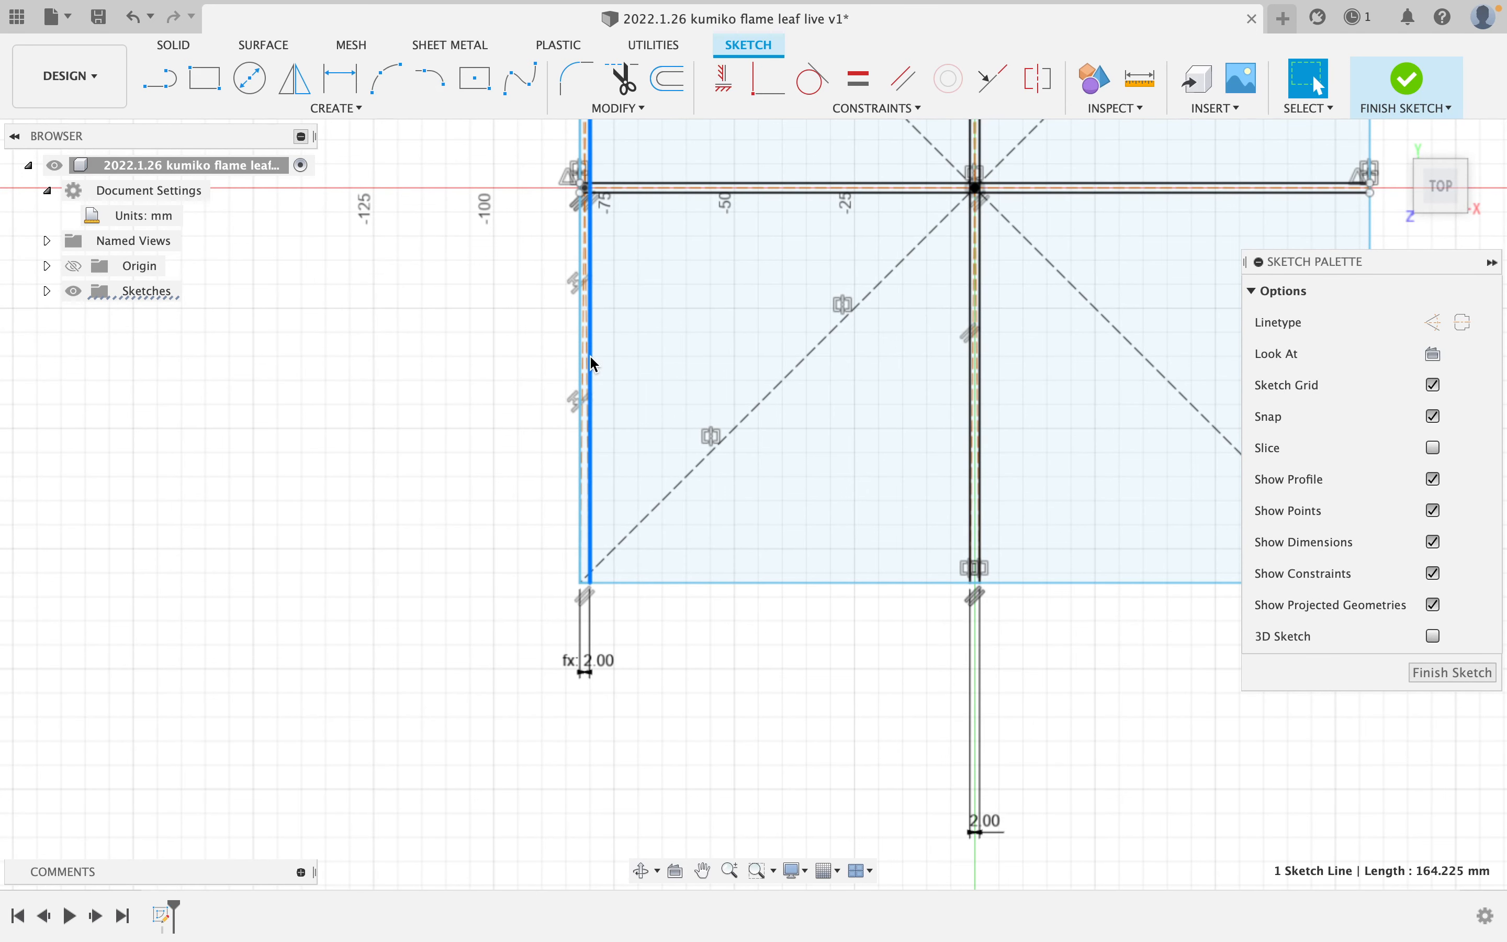
key(x)
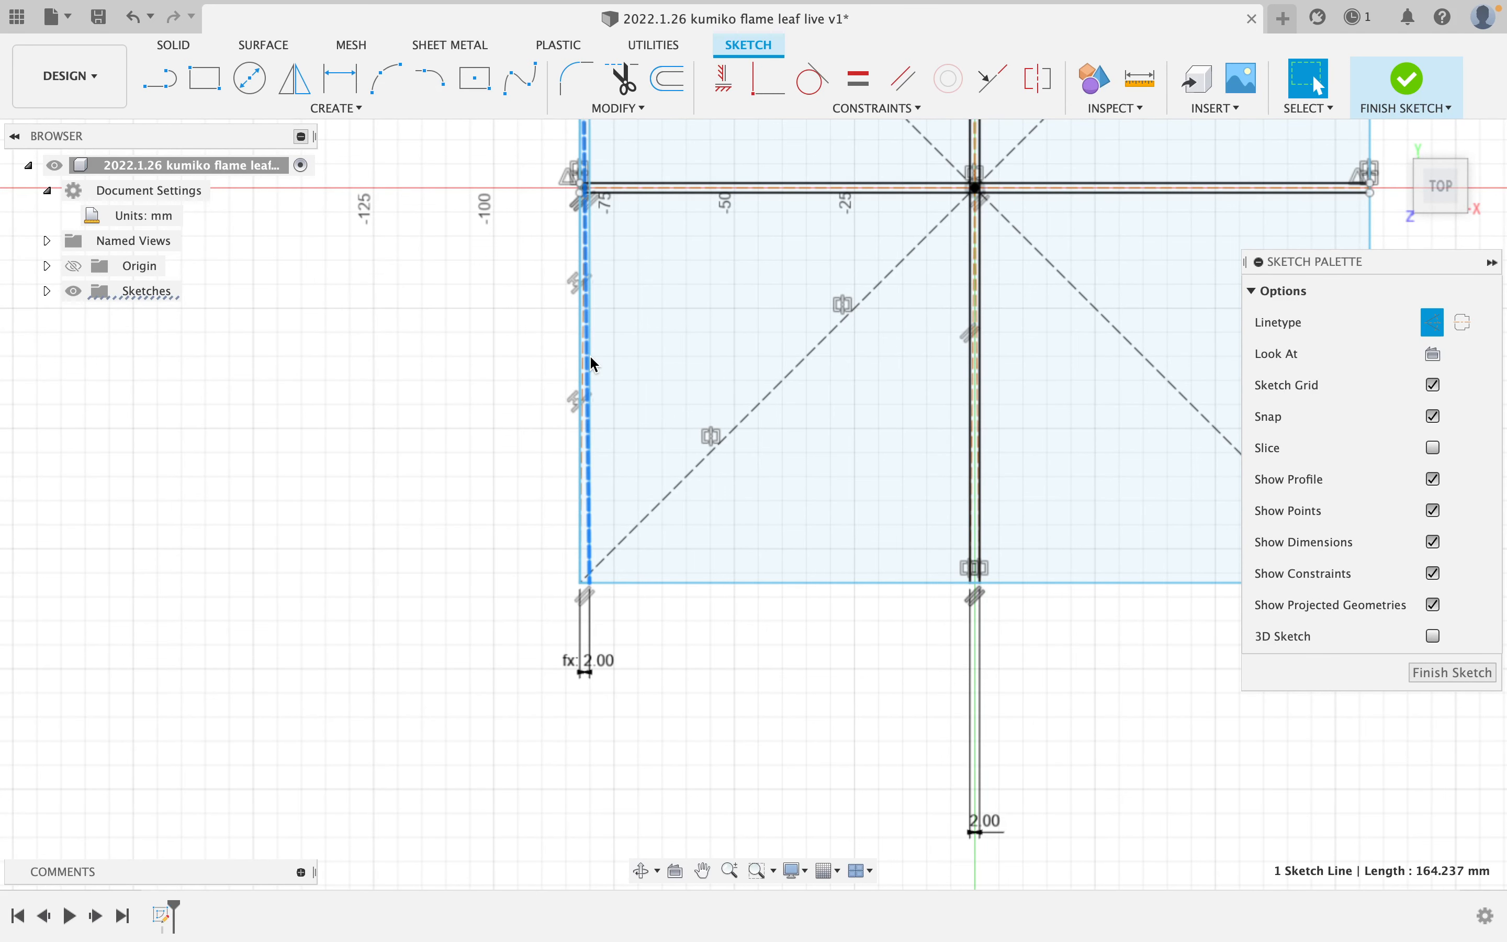
click(497, 391)
- Mirror the left-edge strip's rectangle across the square's lower-left to upper-right diagonal to form the bottom-edge strip
scroll(591, 355, up, 3)
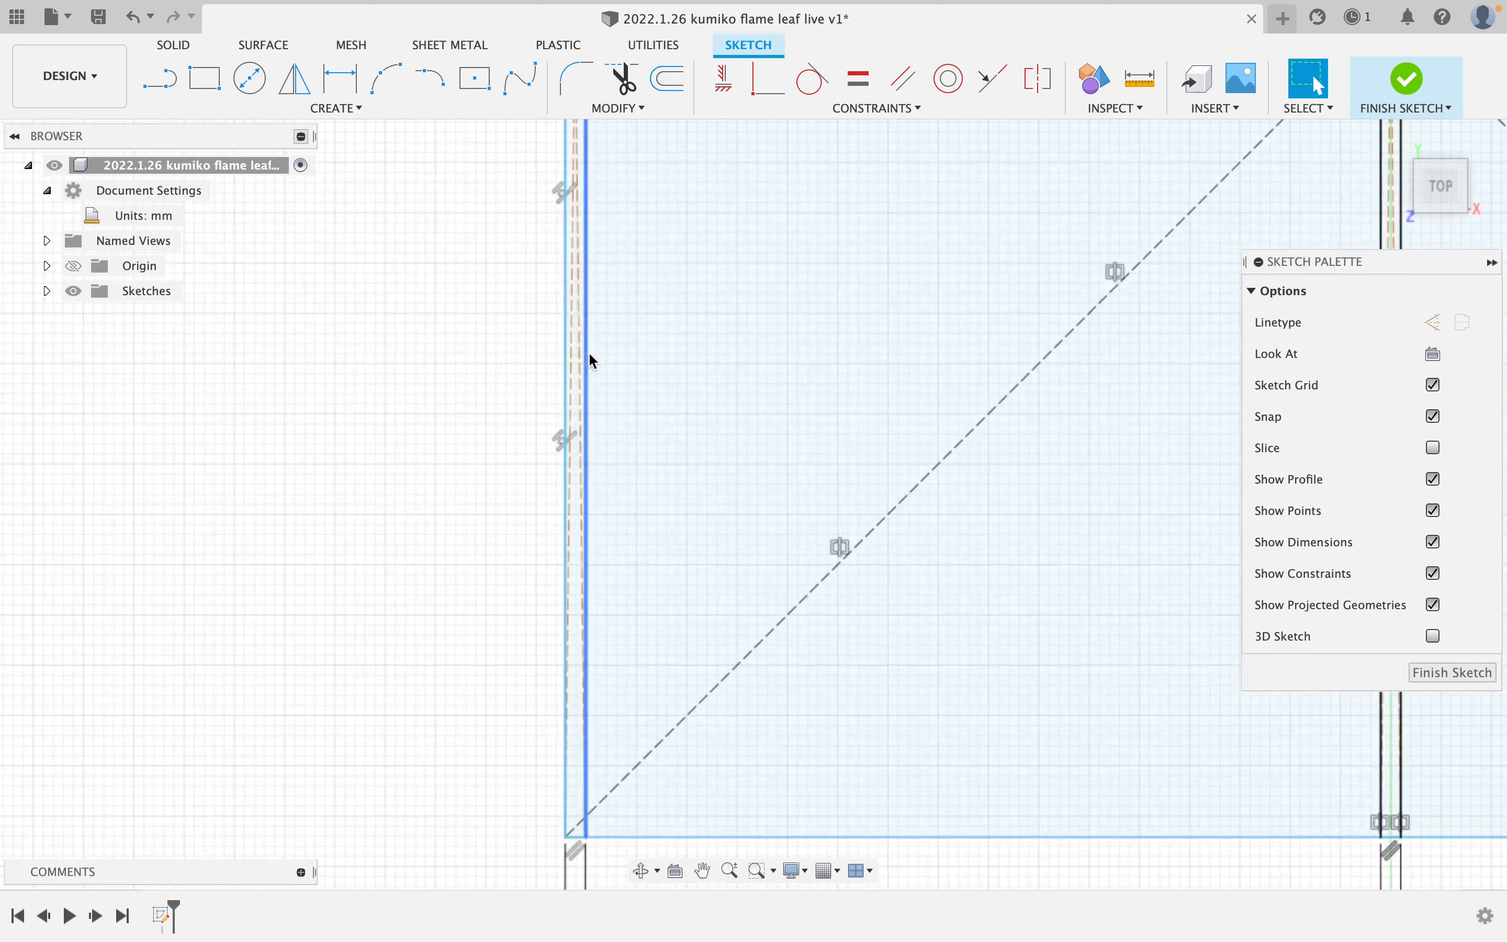
double_click(589, 358)
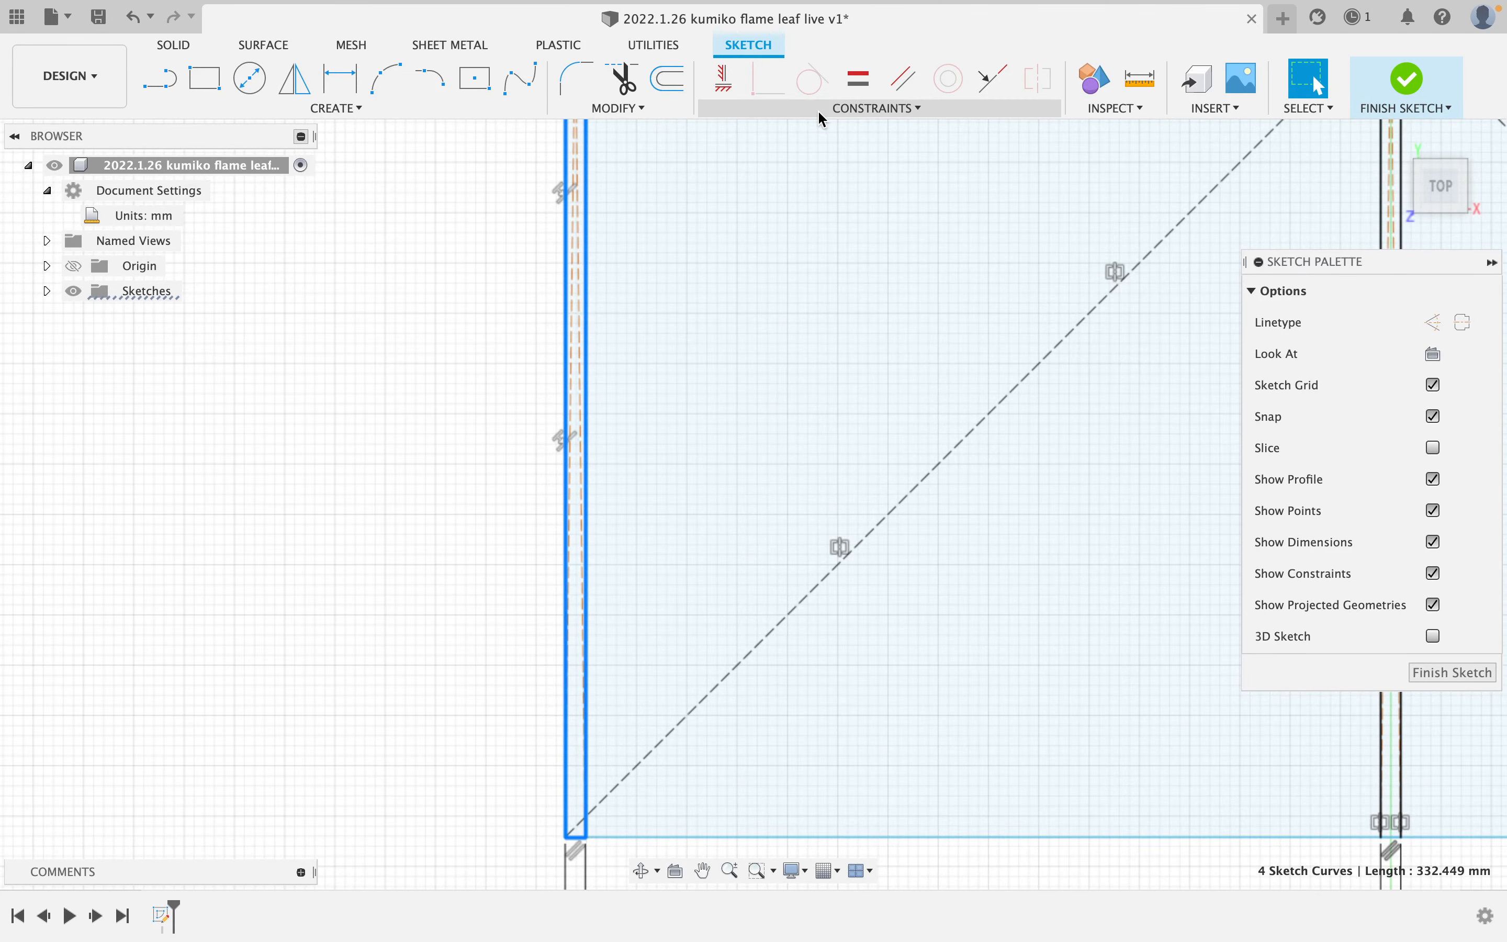
scroll(684, 192, down, 5)
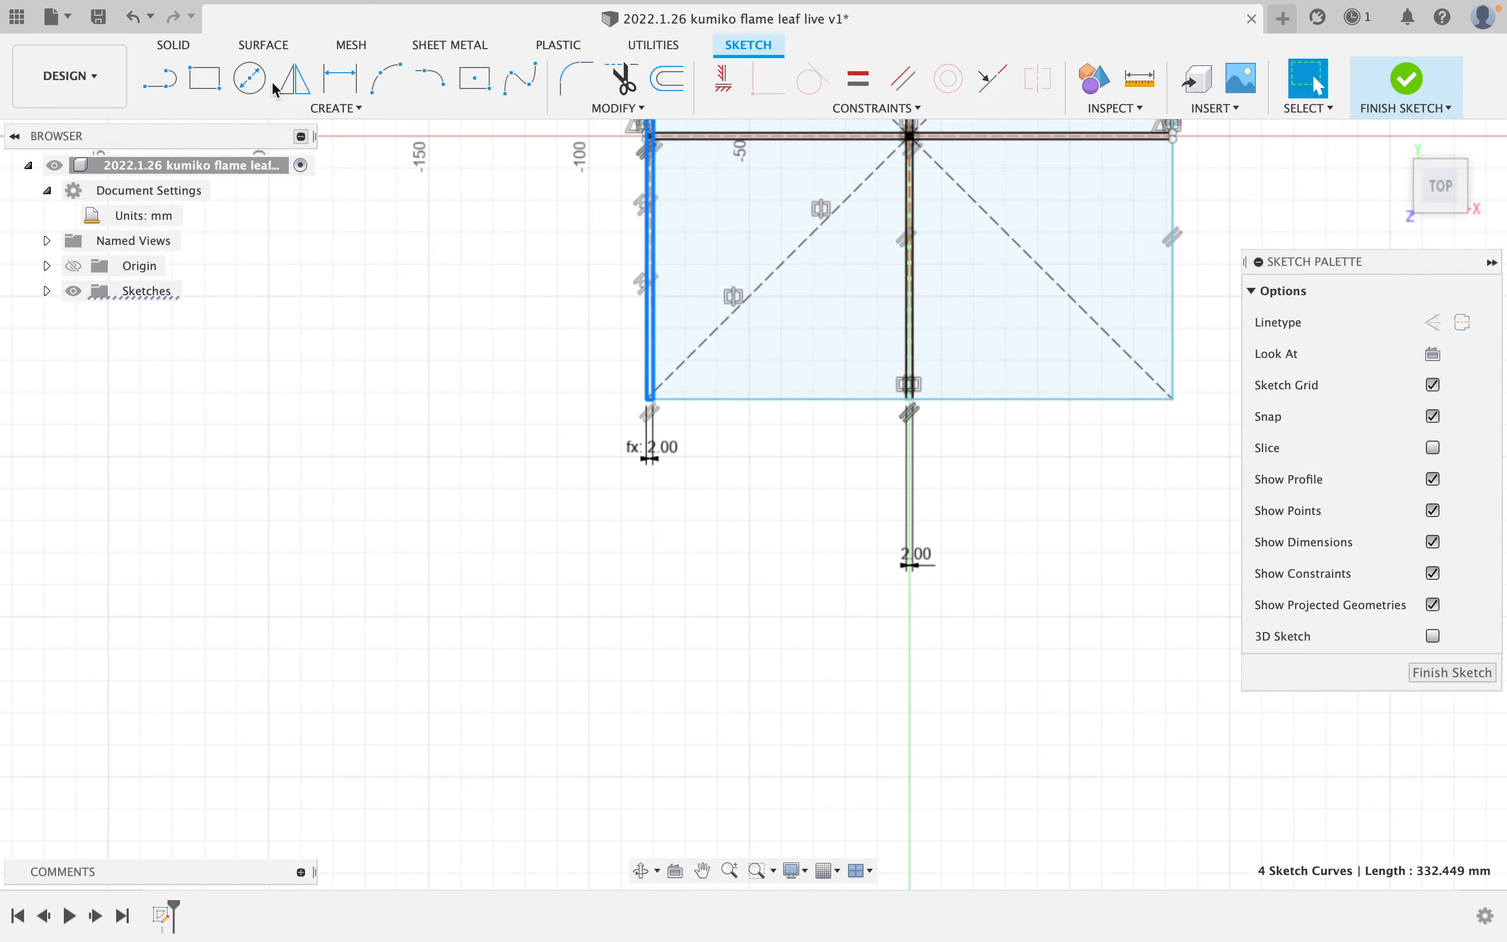
click(295, 77)
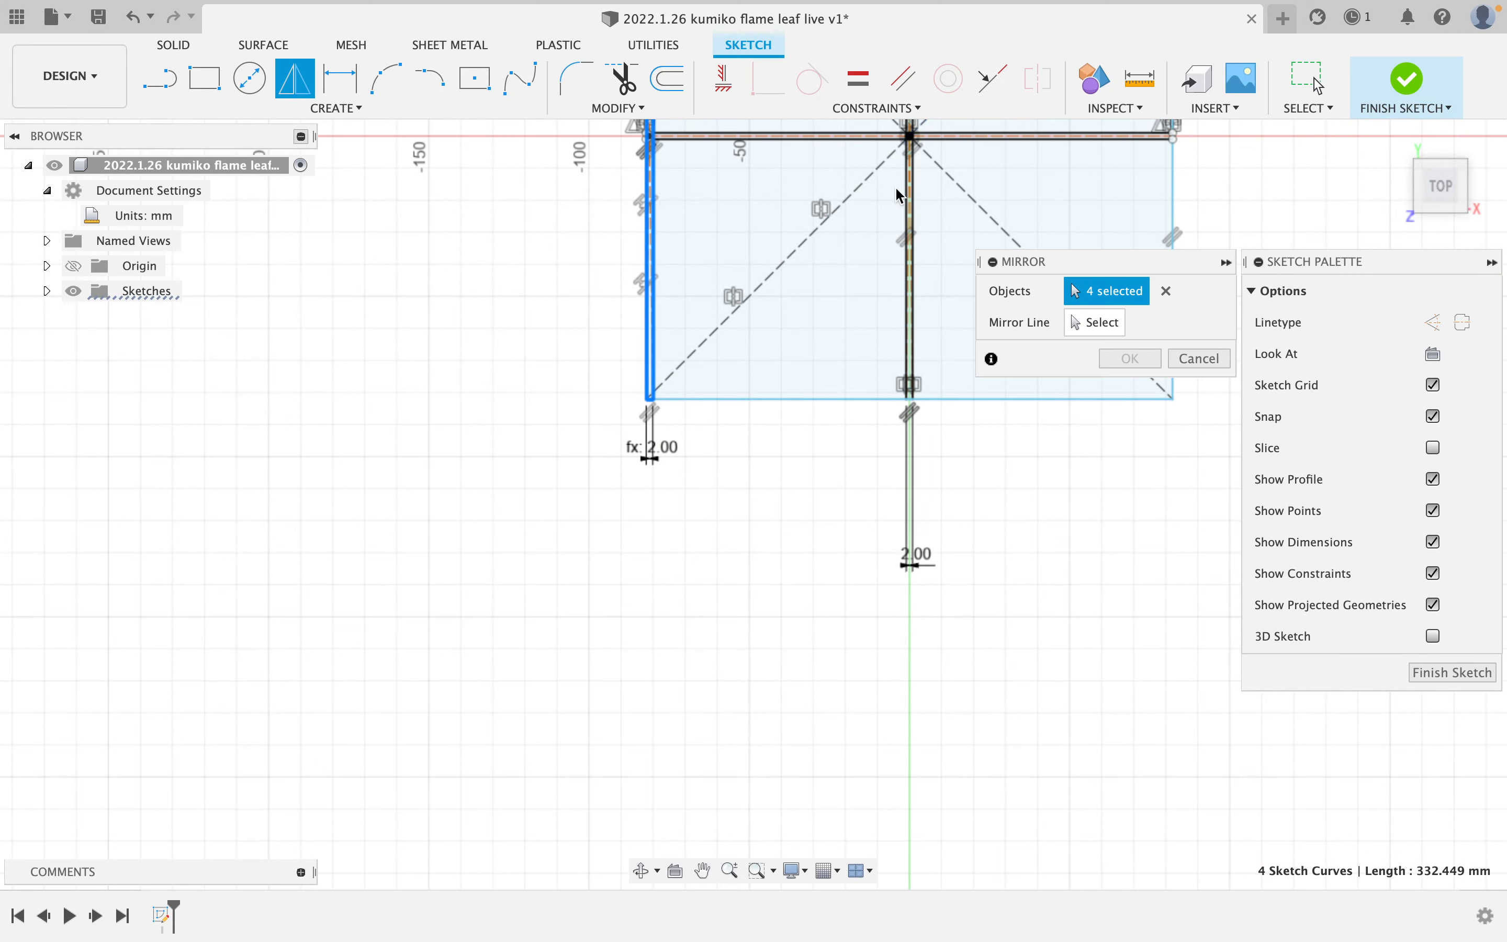
scroll(898, 192, down, 3)
middle_drag(876, 210, 829, 306)
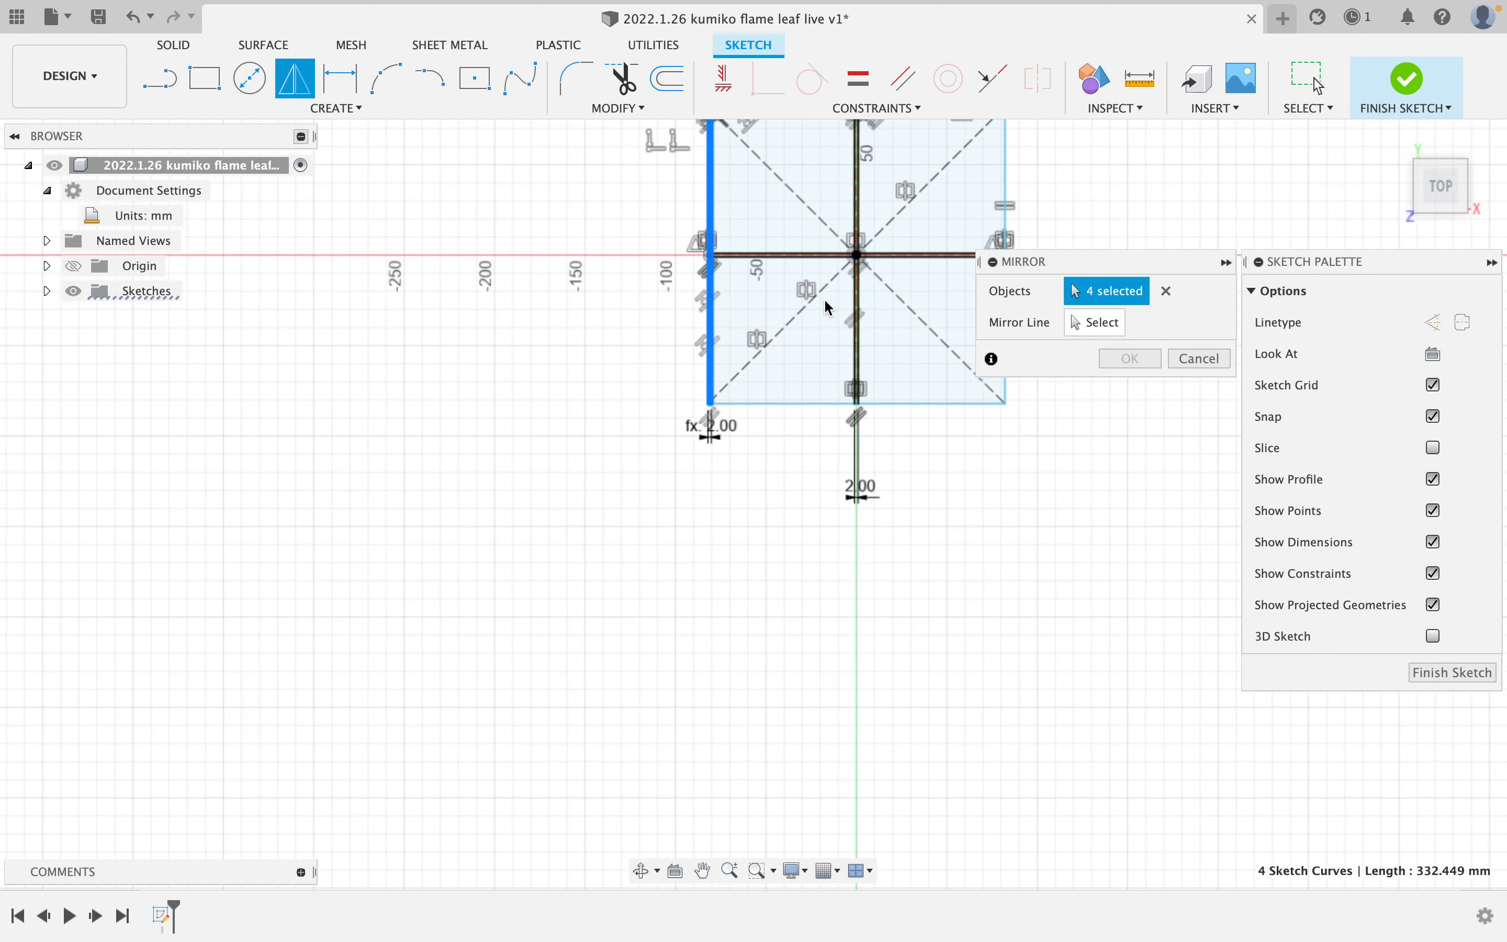
click(829, 292)
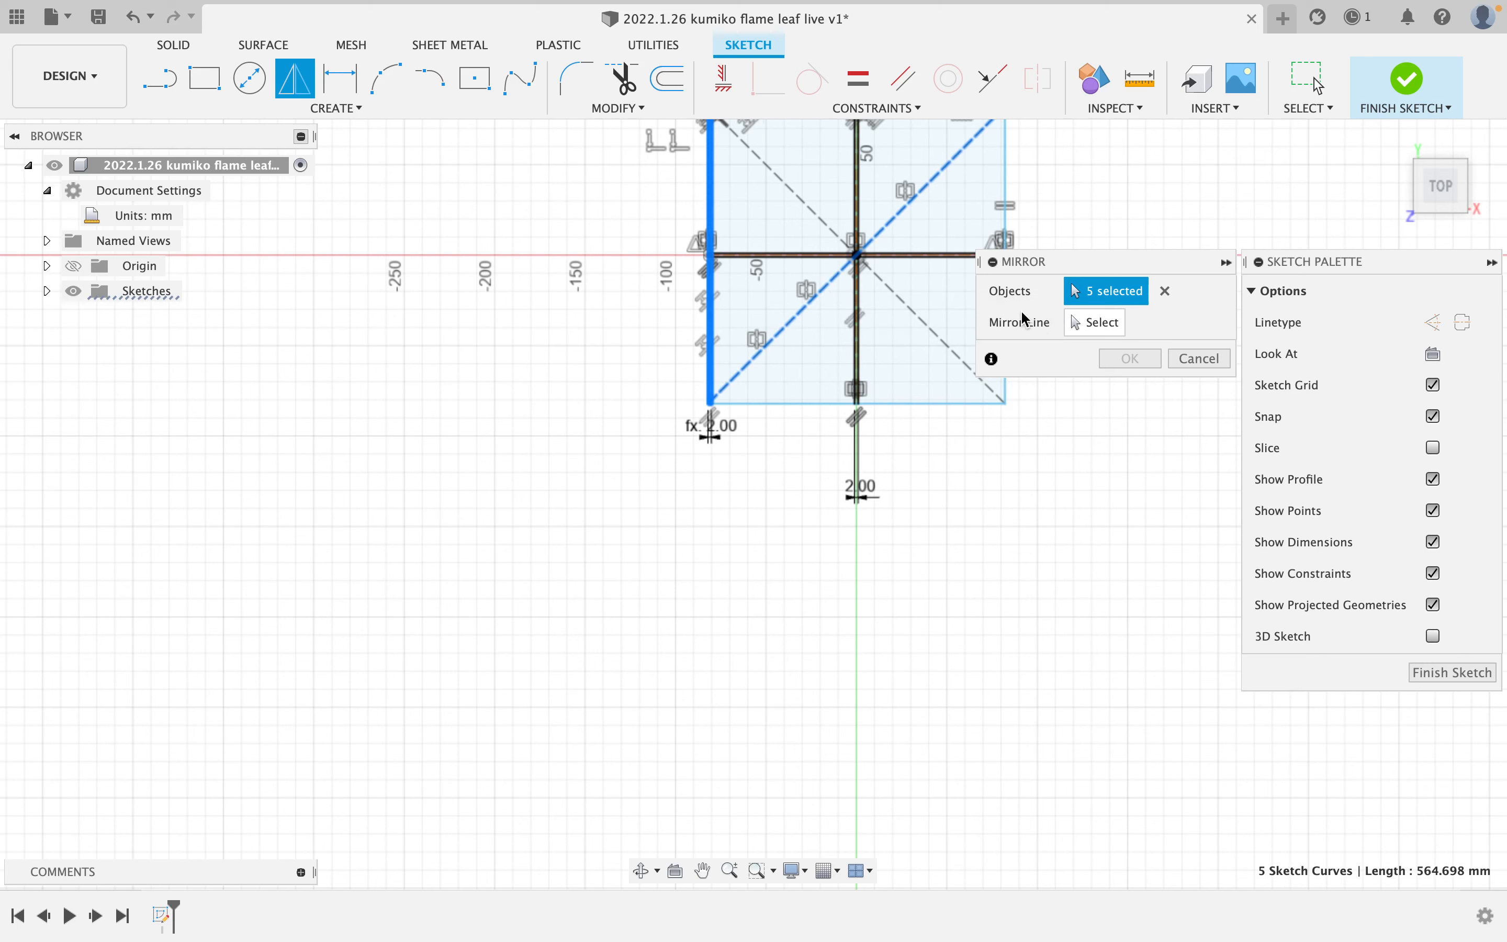
click(800, 318)
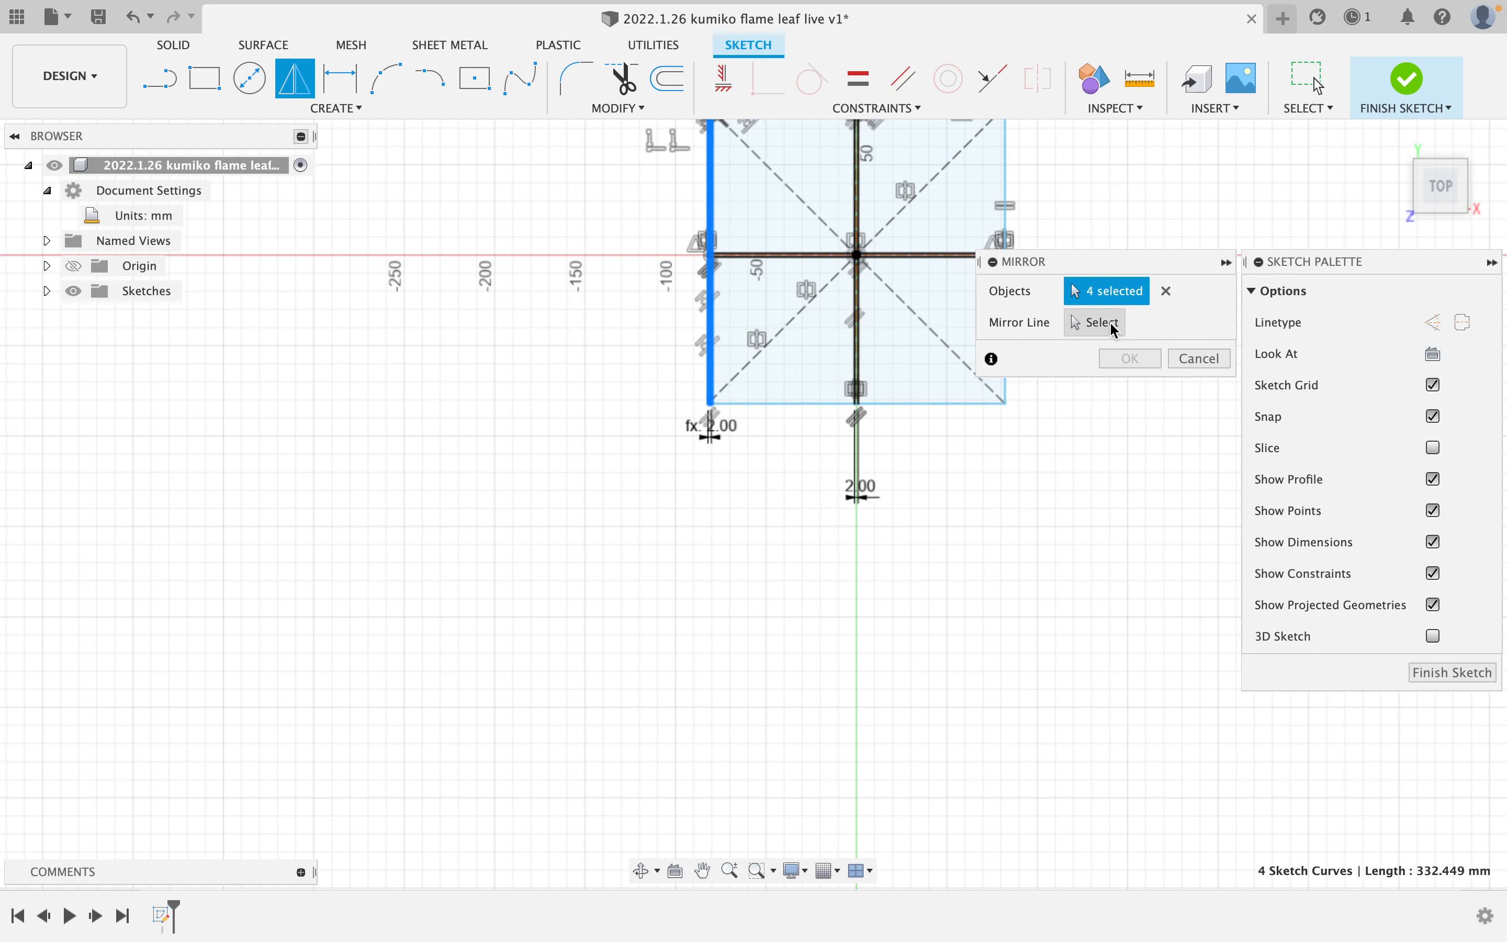
click(1114, 330)
click(710, 405)
click(1114, 358)
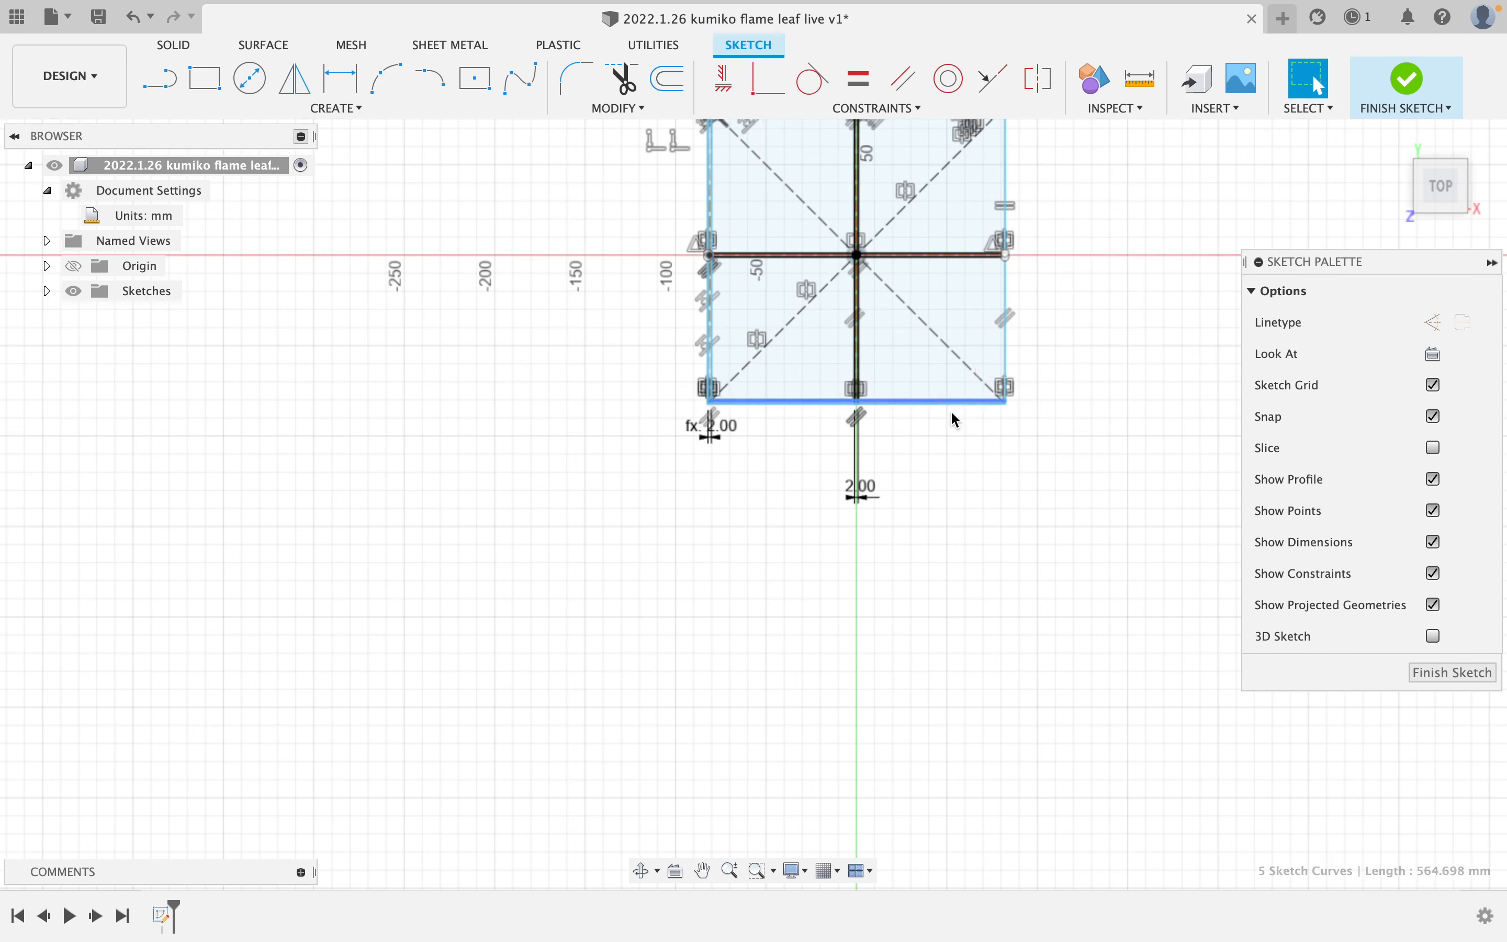
- Mirror the bottom-edge and left-edge strips across the square's upper-left to lower-right diagonal to form the other two frame sides
scroll(902, 431, up, 3)
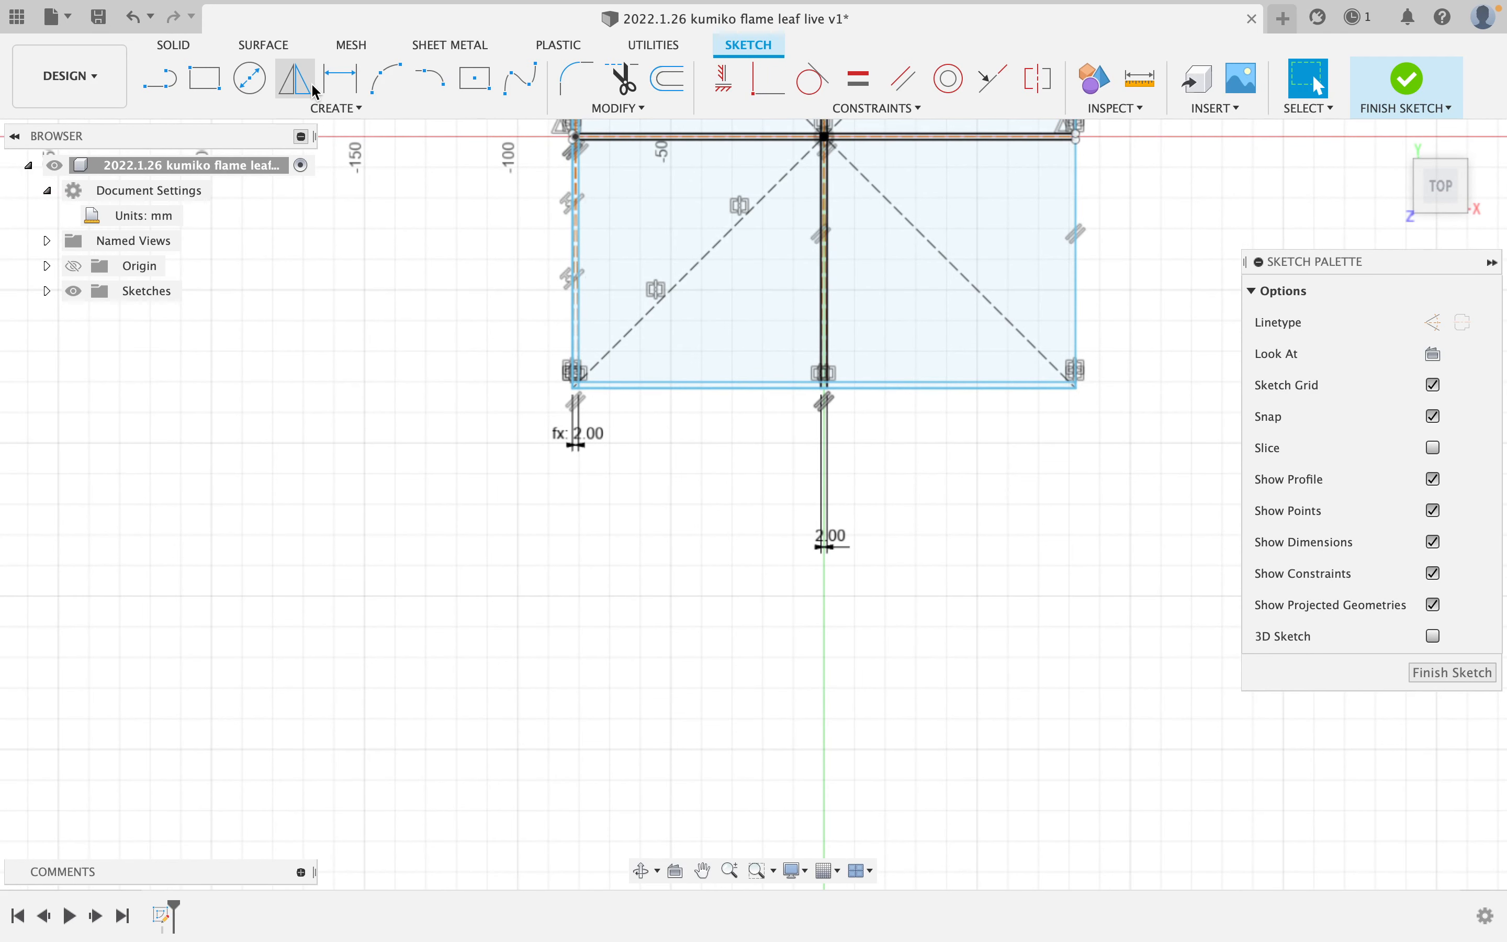
click(295, 79)
double_click(674, 385)
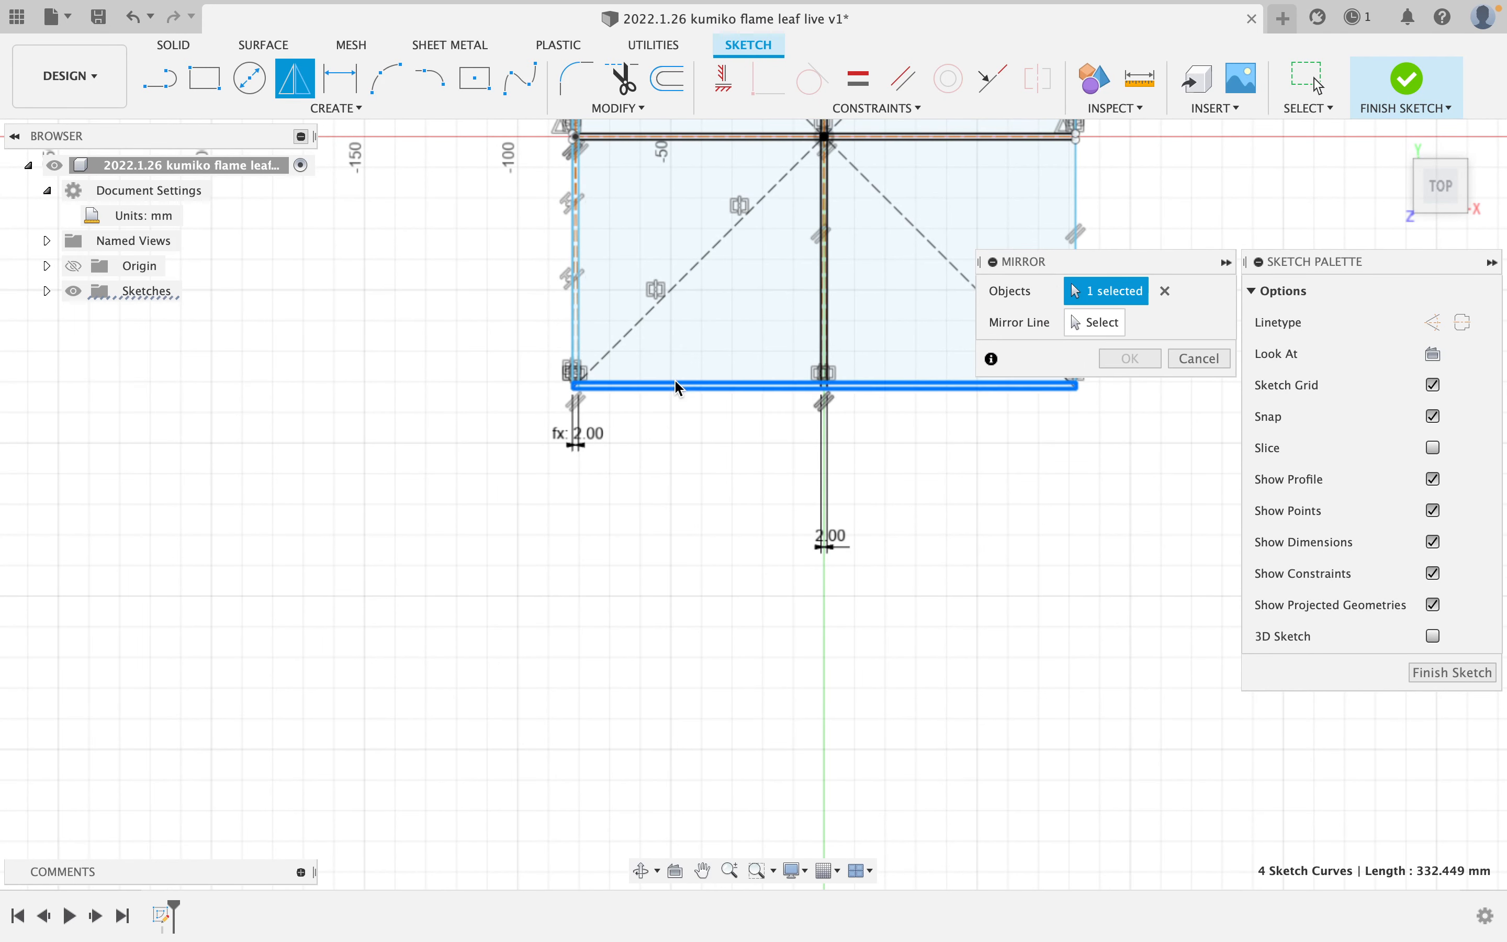
scroll(581, 287, up, 5)
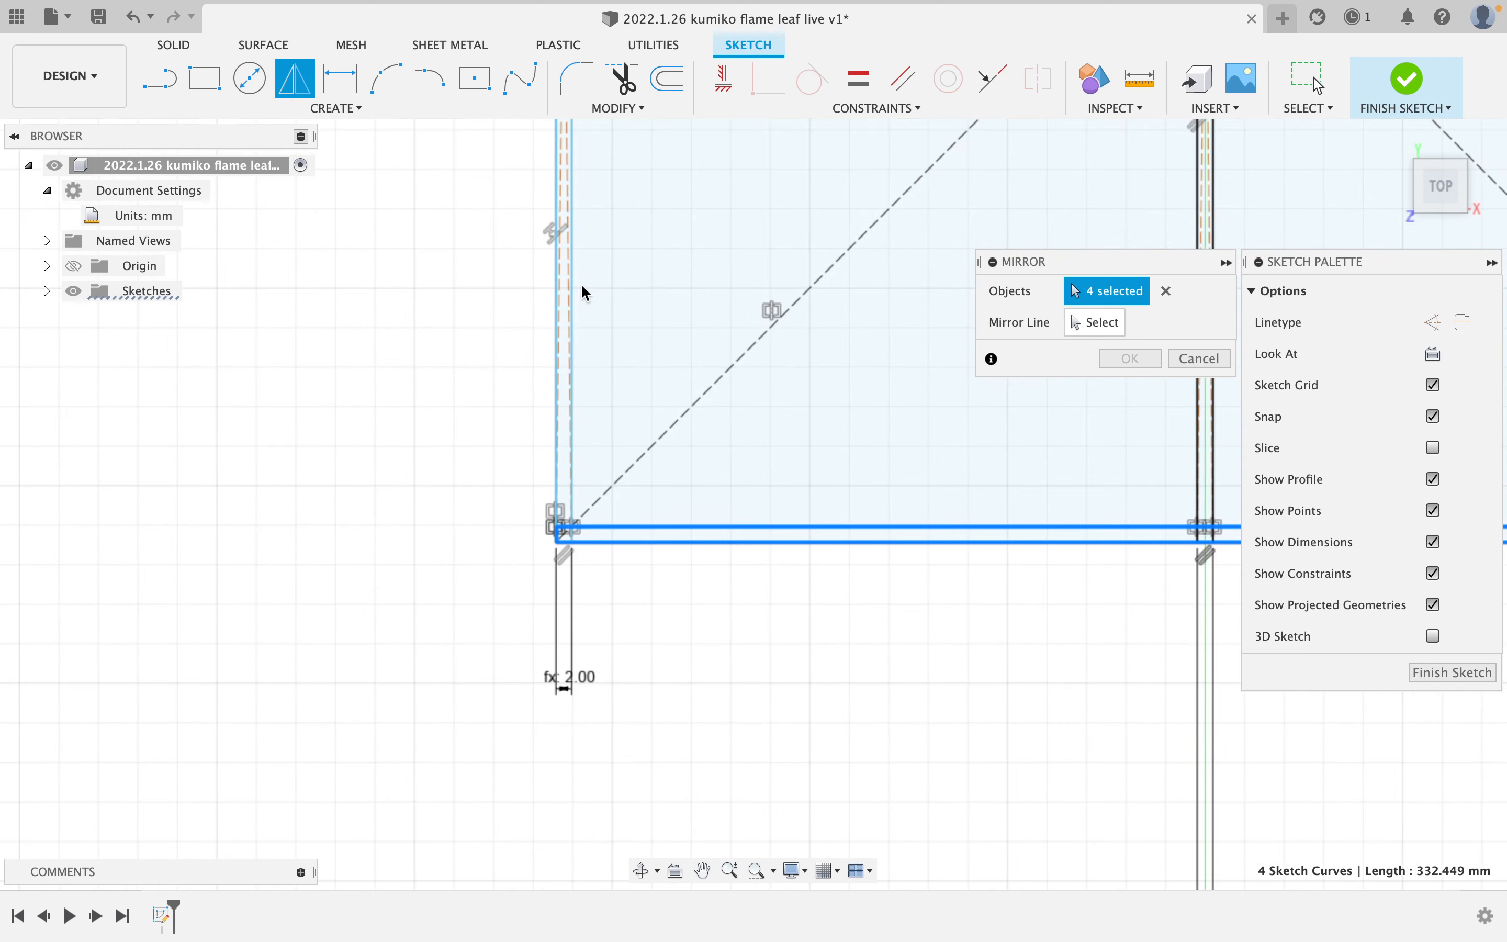
double_click(575, 279)
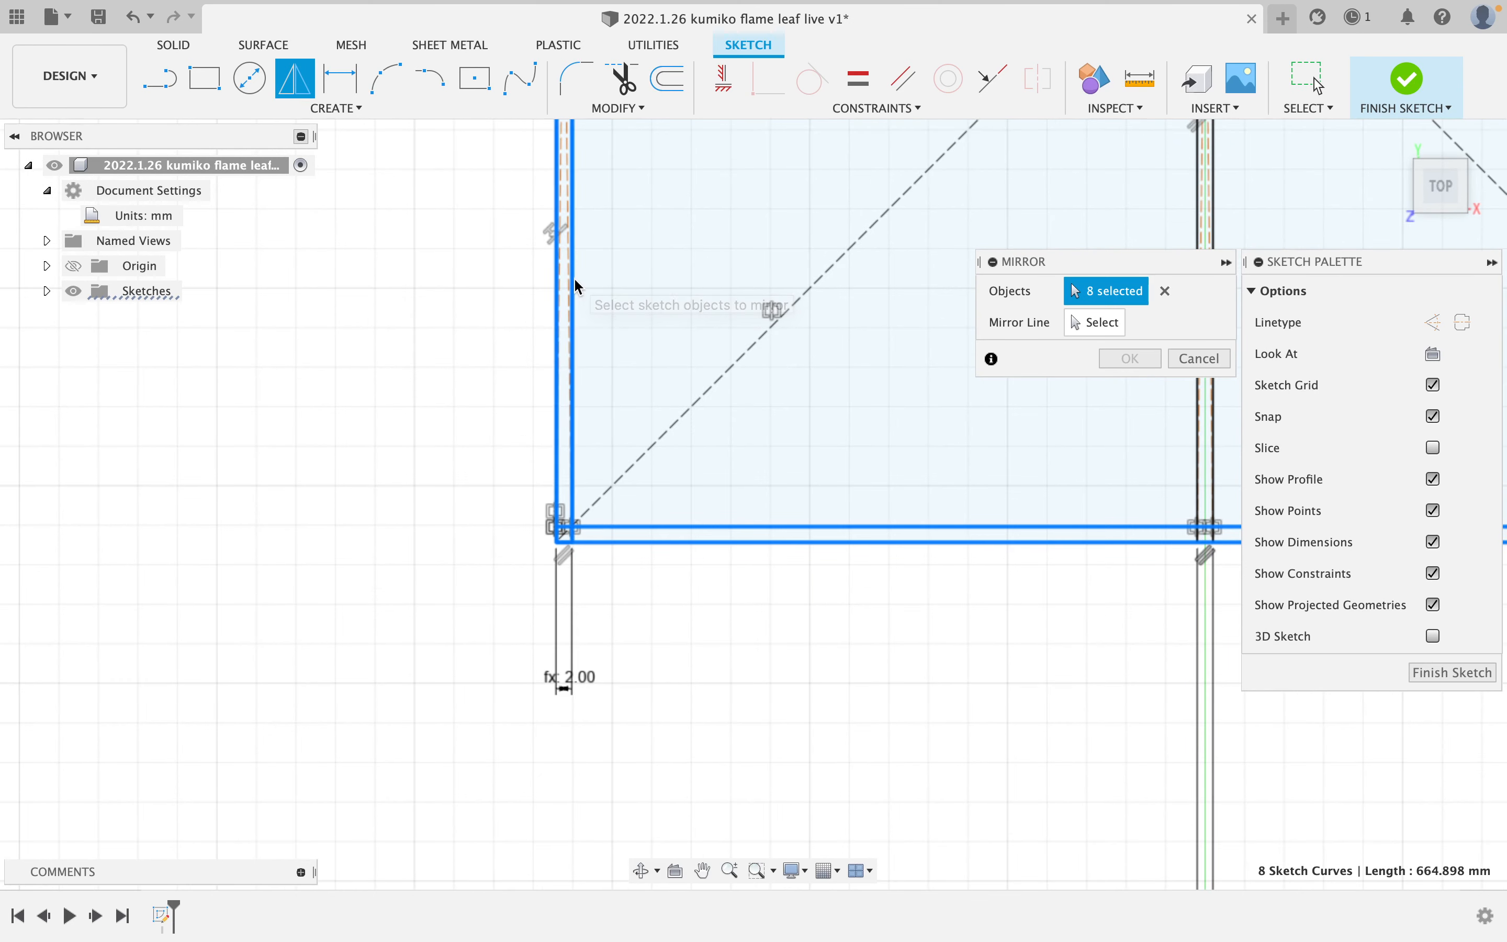
click(1121, 322)
scroll(1083, 448, down, 5)
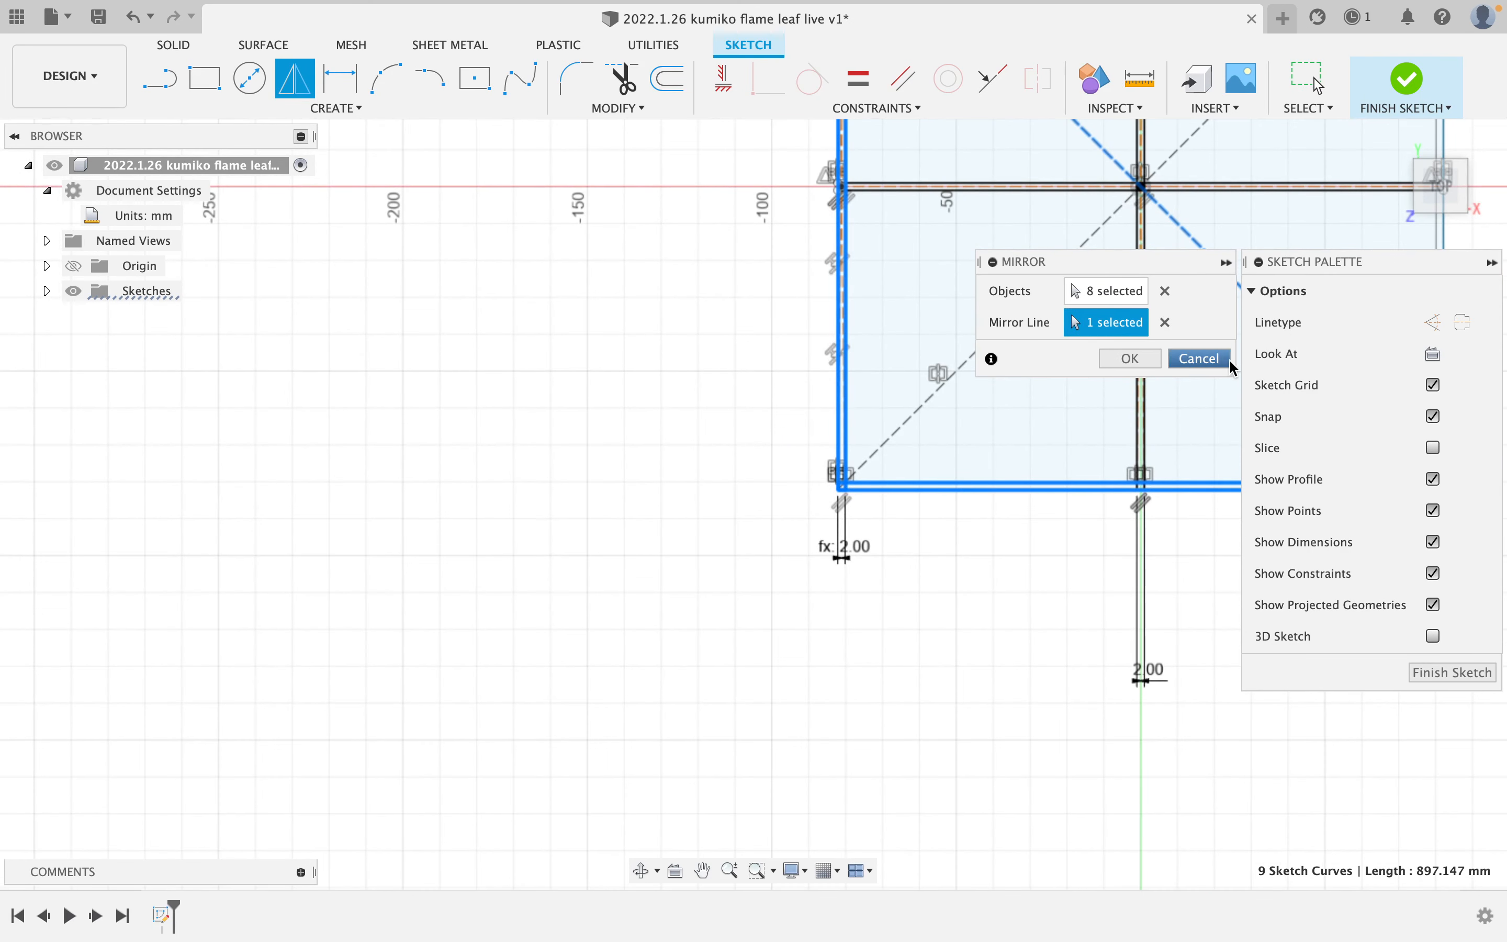
click(1144, 362)
- Dimension the gap between the horizontal strip's lower line and the bottom frame strip's inner edge as 75 mm
scroll(1137, 441, down, 5)
middle_drag(1143, 418, 898, 534)
scroll(897, 534, up, 5)
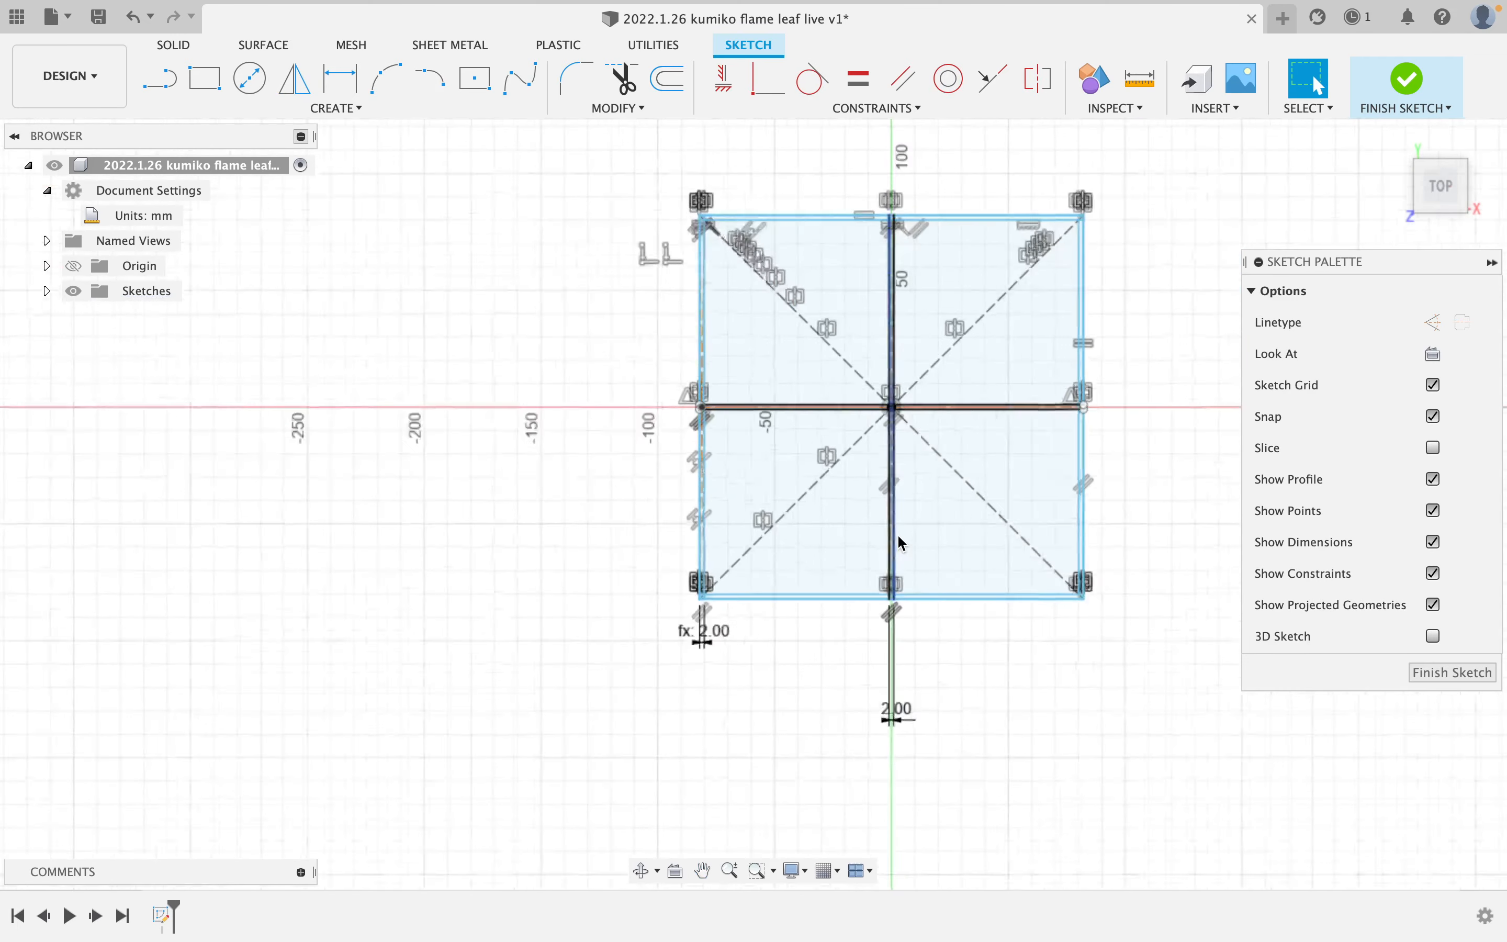
key(d)
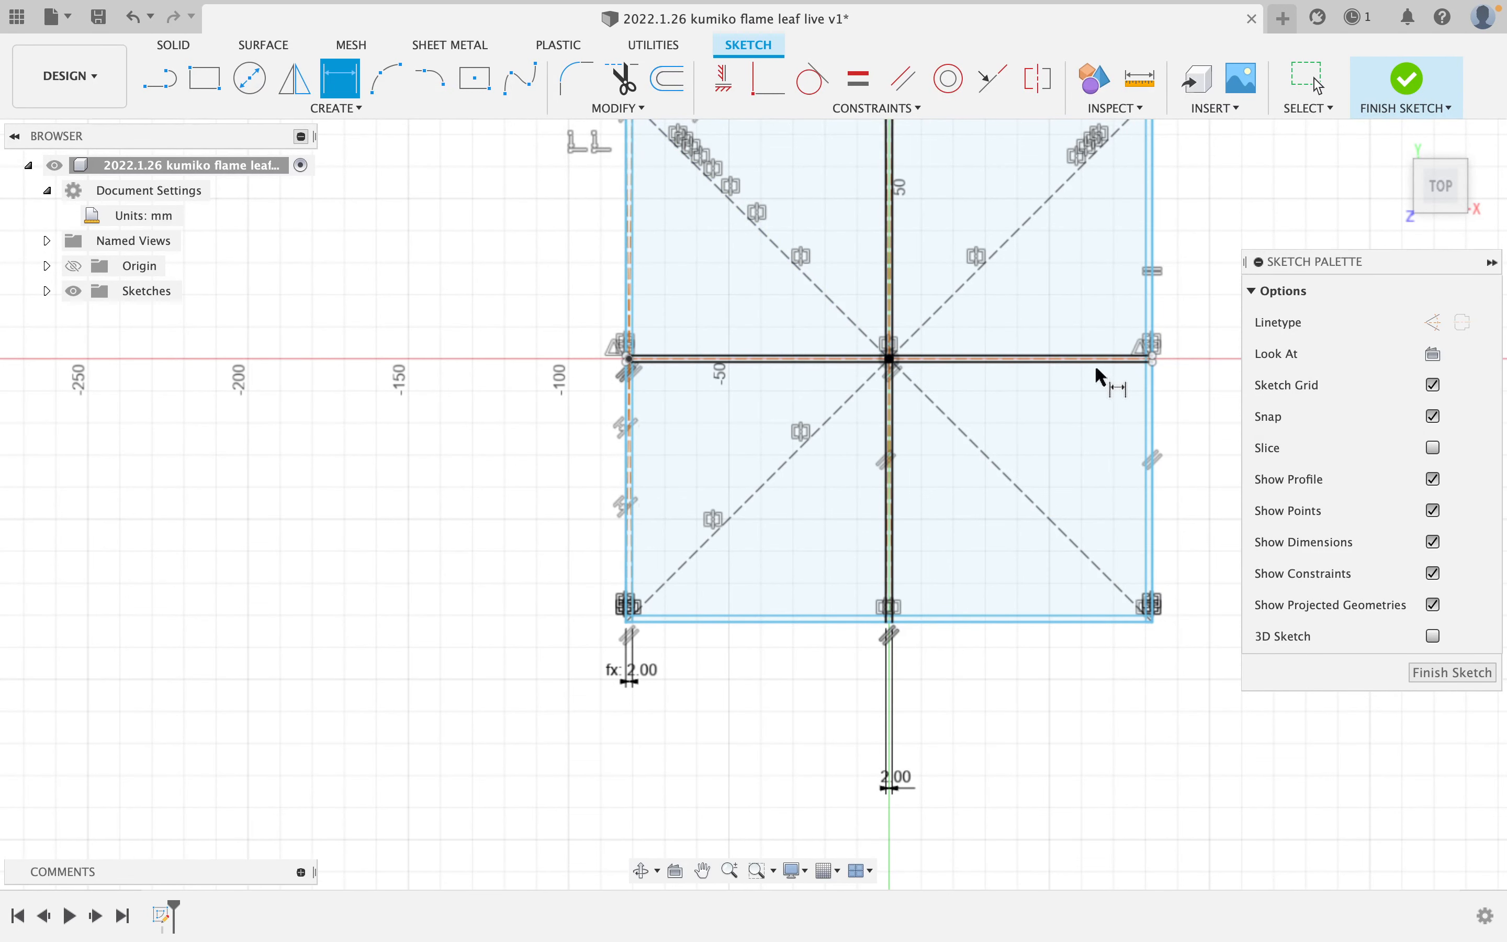
click(1090, 360)
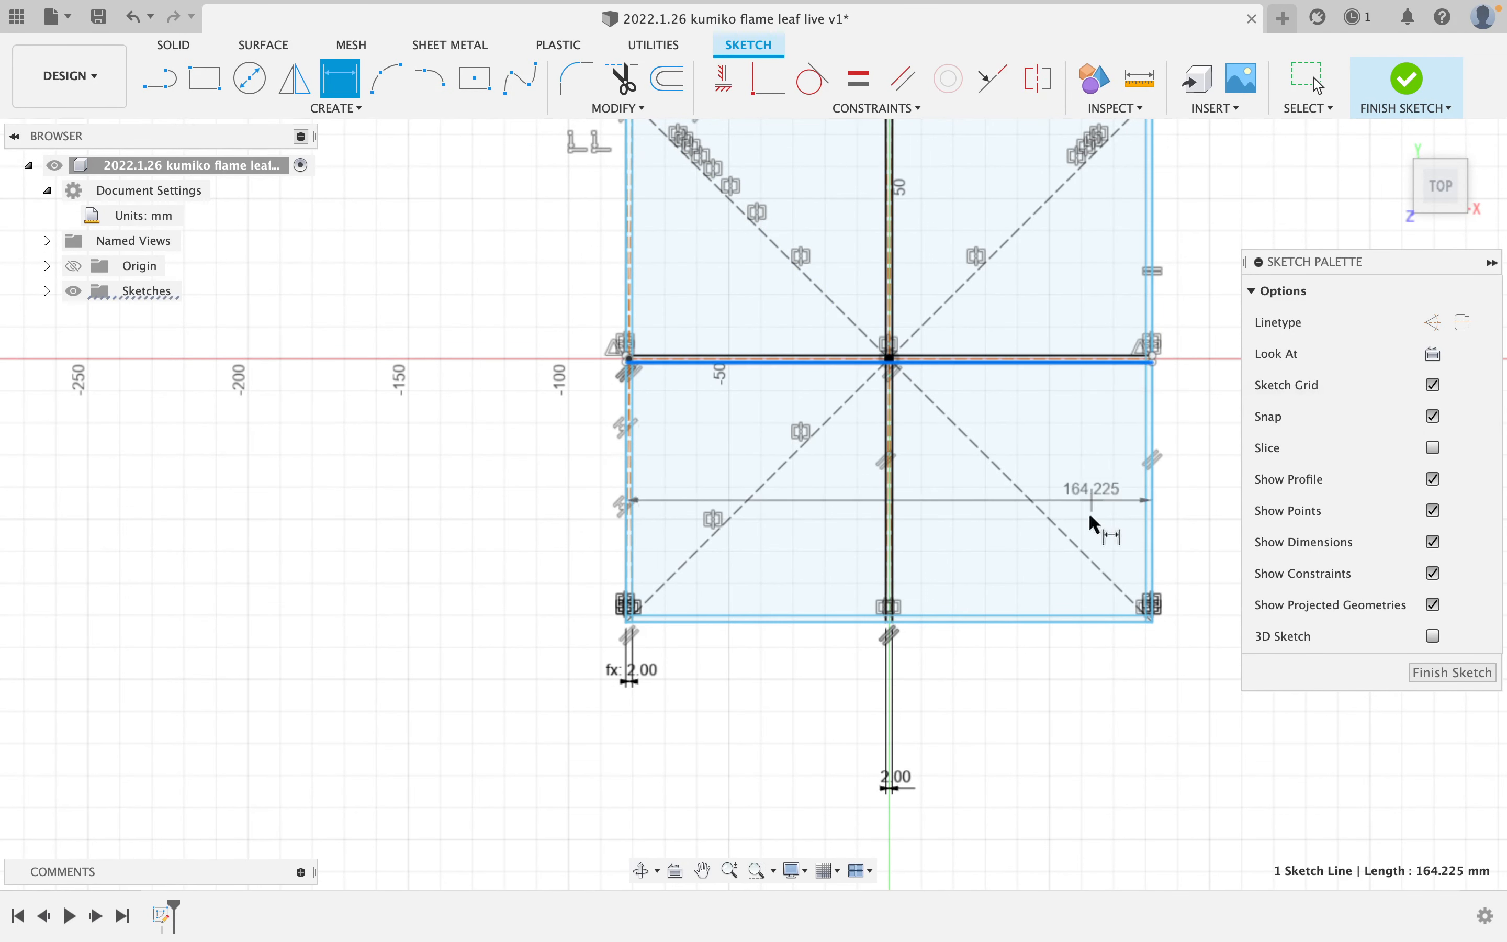
click(1086, 617)
middle_drag(1126, 556, 715, 561)
click(819, 530)
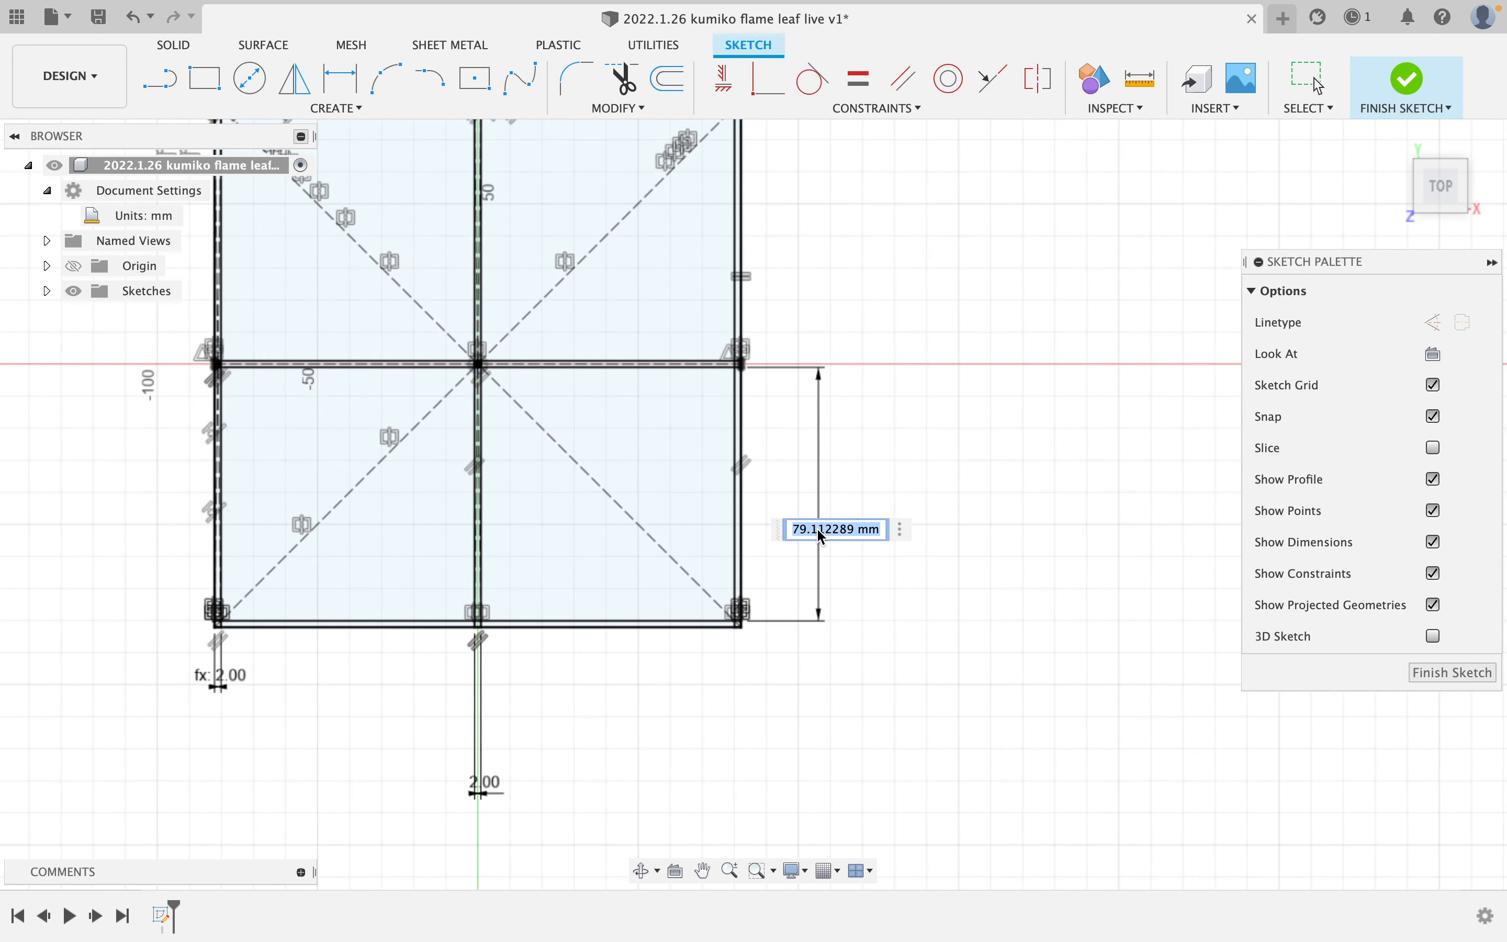
text(75)
key(Return)
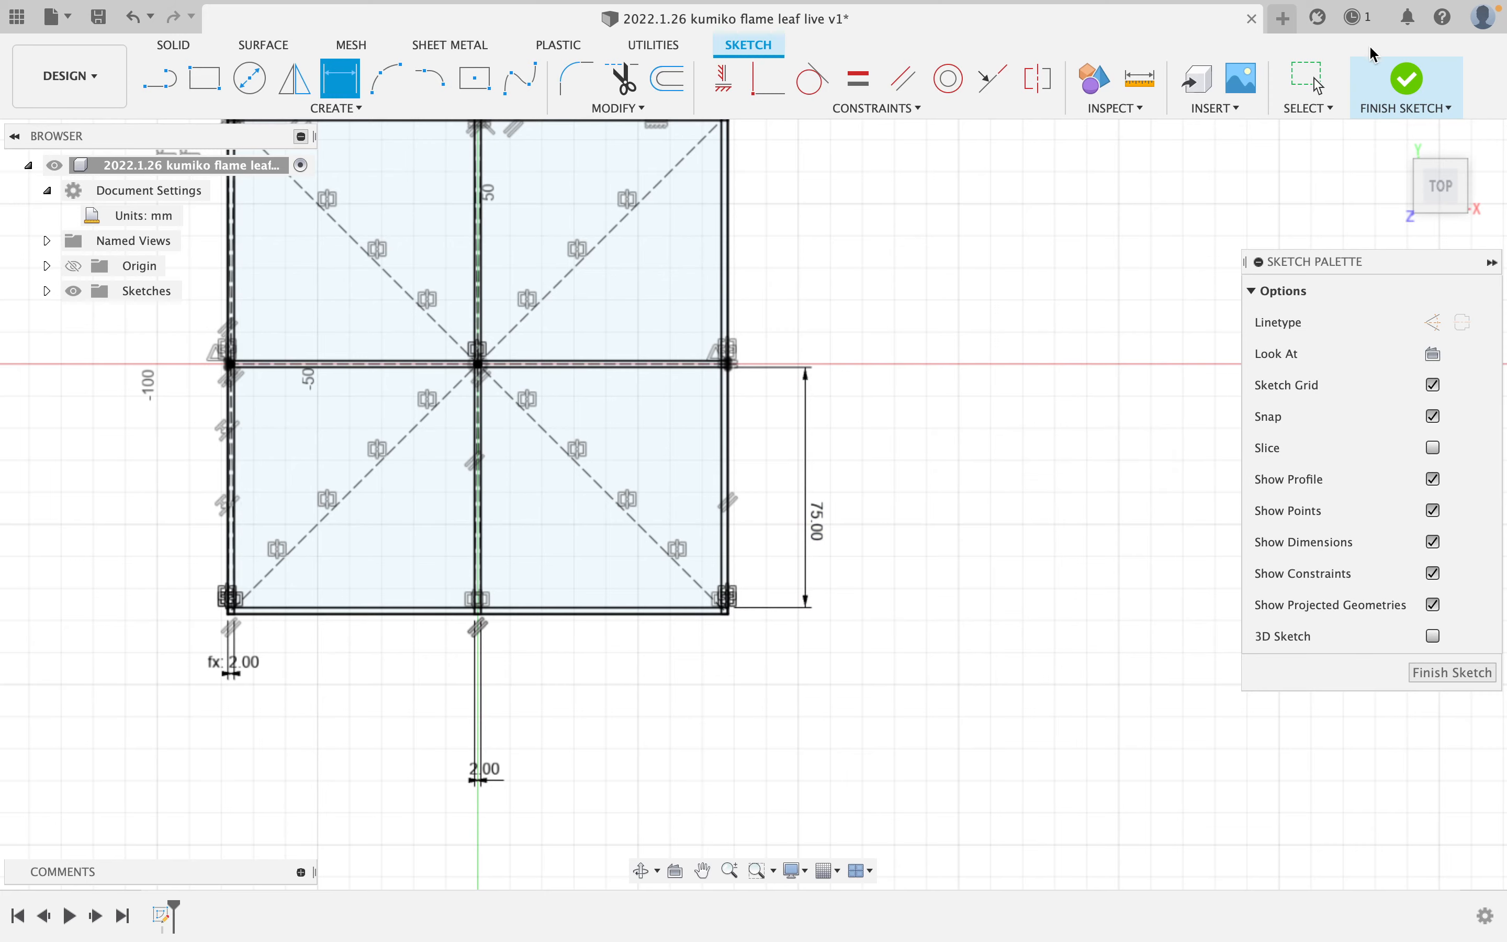
- Extrude the frame and crossing strip profiles 7 mm as a new body, leaving out the four open squares
click(1389, 76)
middle_drag(983, 261, 686, 369)
click(204, 92)
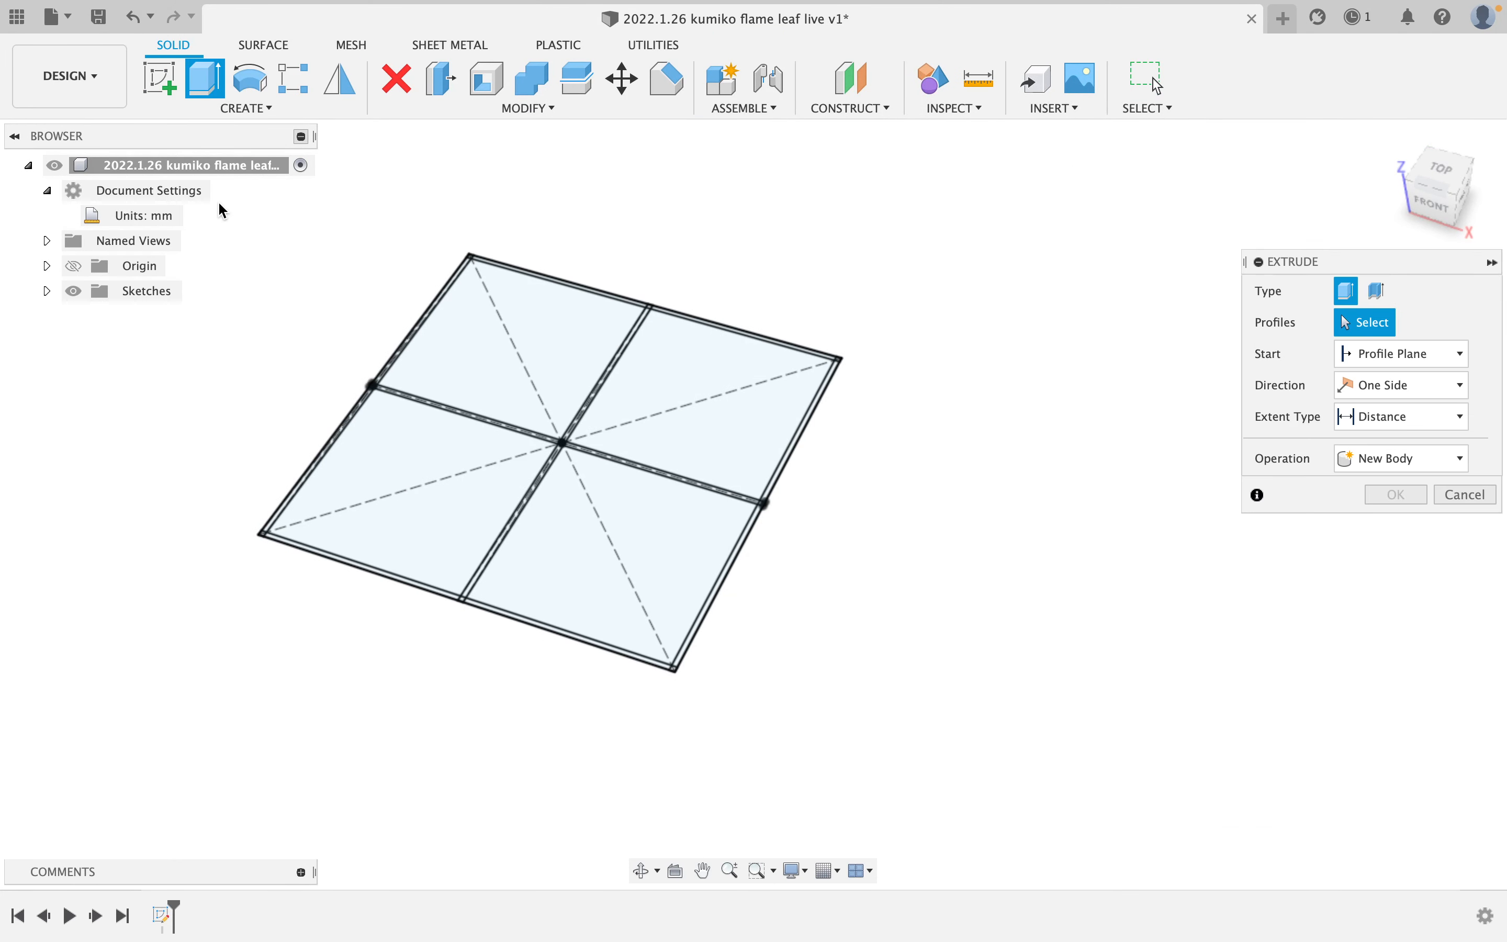
mouse_move(223, 212)
mouse_down()
mouse_move(703, 599)
mouse_move(931, 736)
mouse_up()
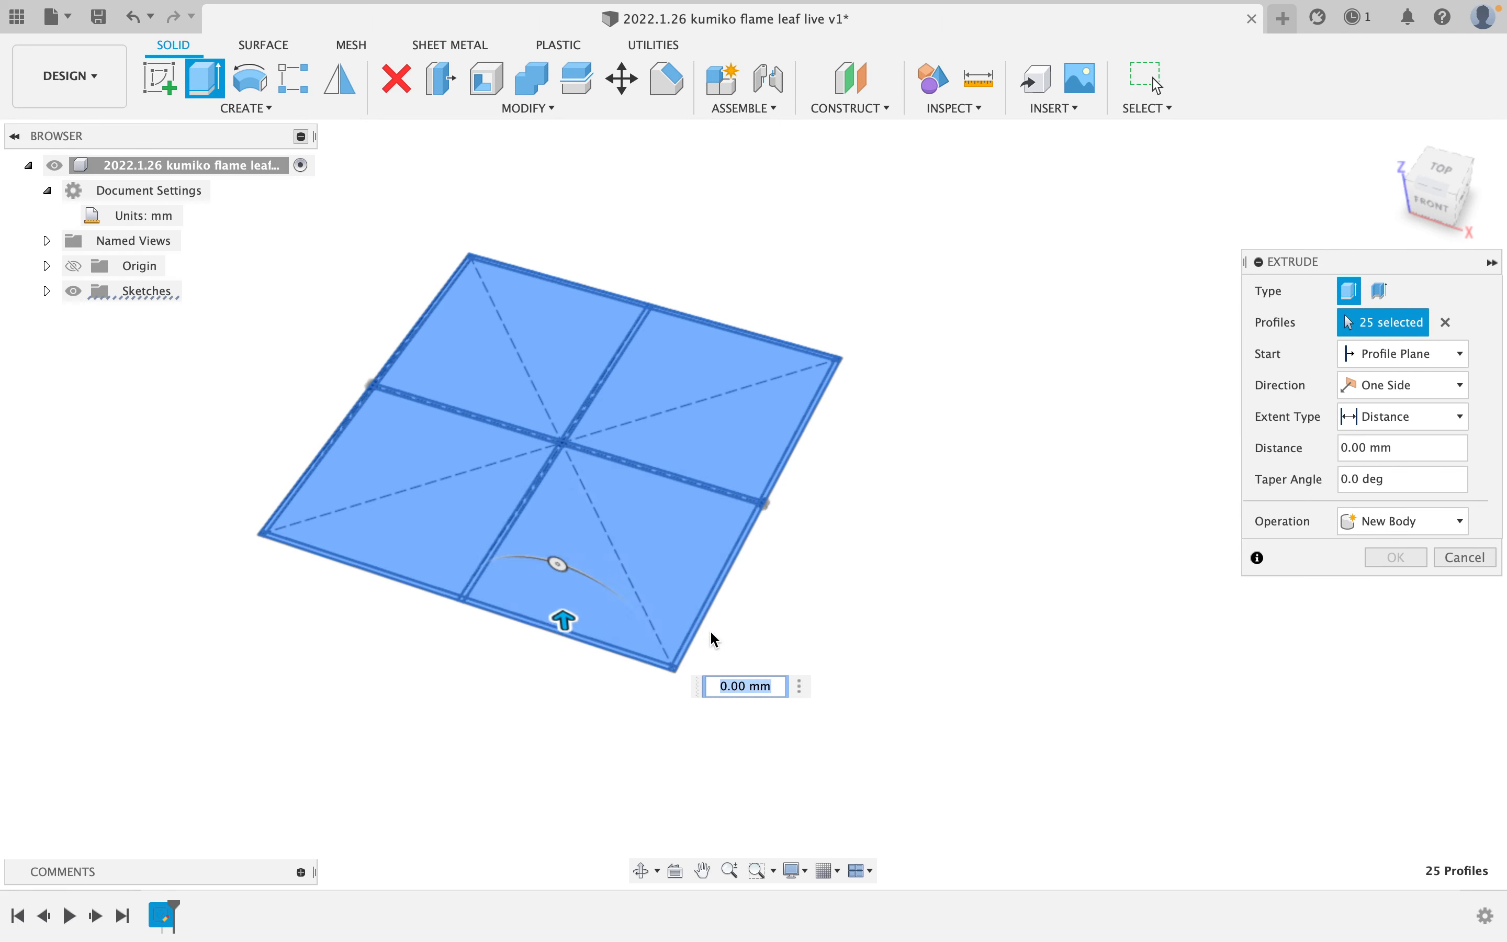
click(611, 588)
click(716, 399)
click(499, 416)
click(473, 488)
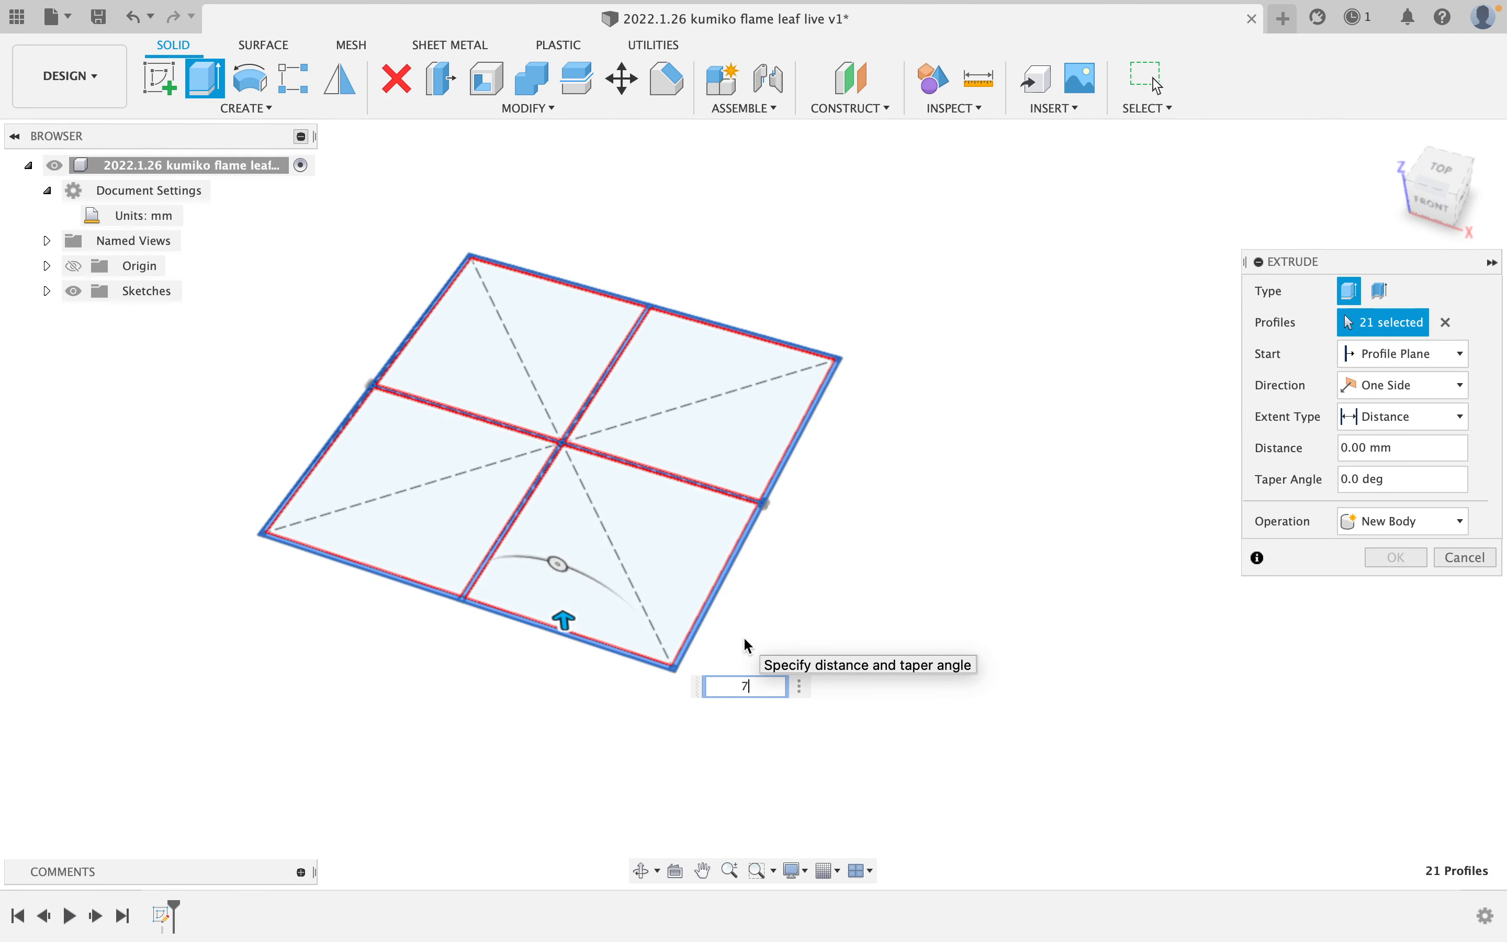
key(Return)
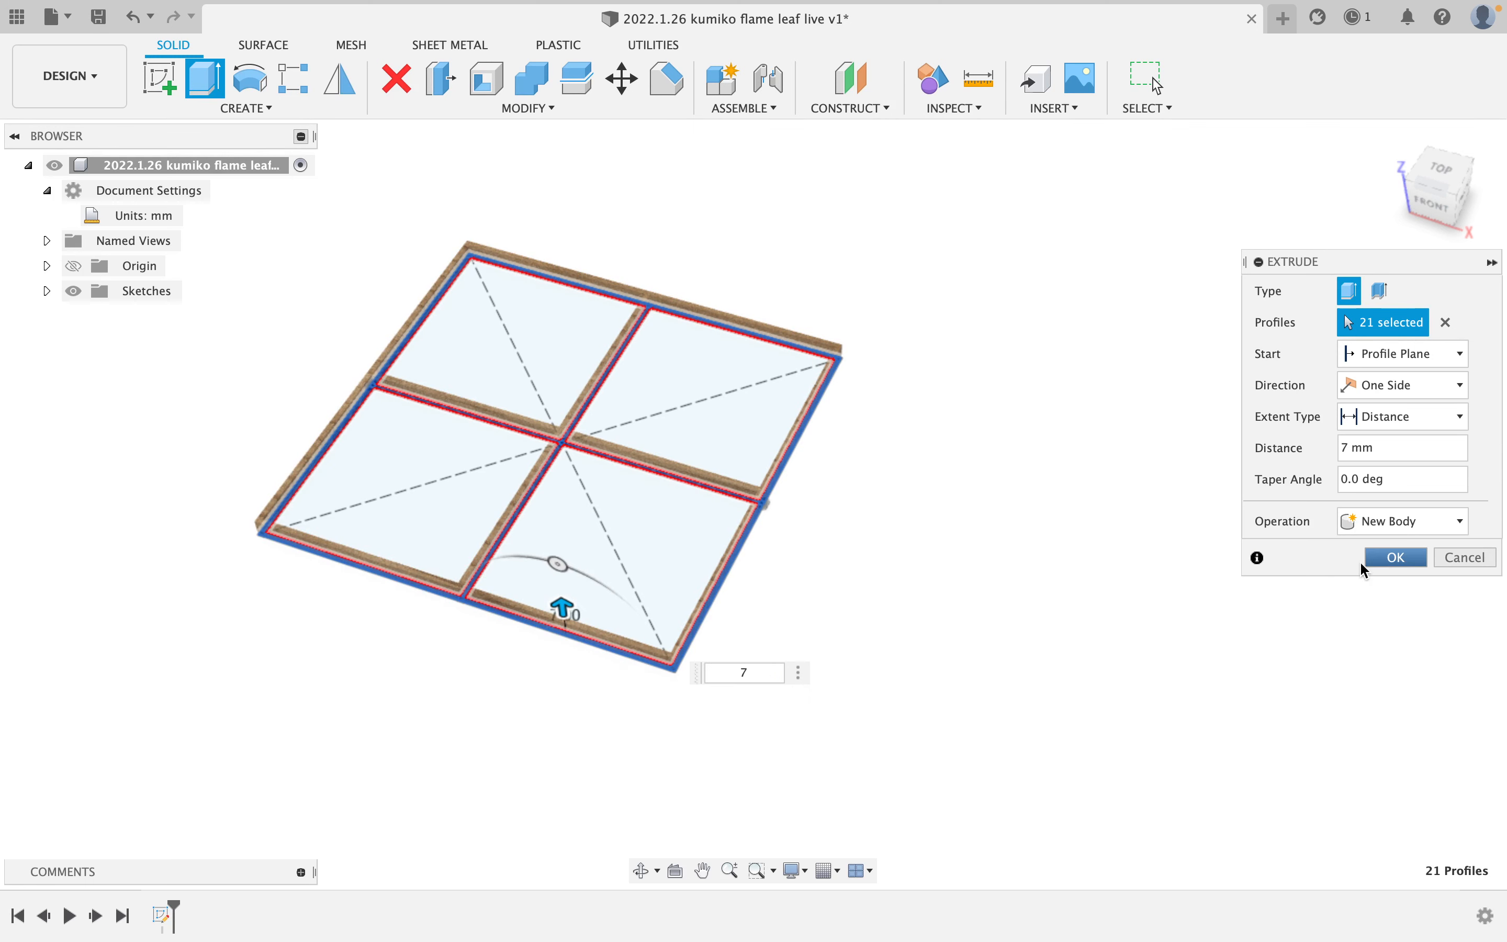
click(1363, 569)
- Start a sketch on the frame's top face and draw both construction diagonals across the upper-left opening
scroll(615, 529, up, 5)
middle_drag(609, 529, 627, 458)
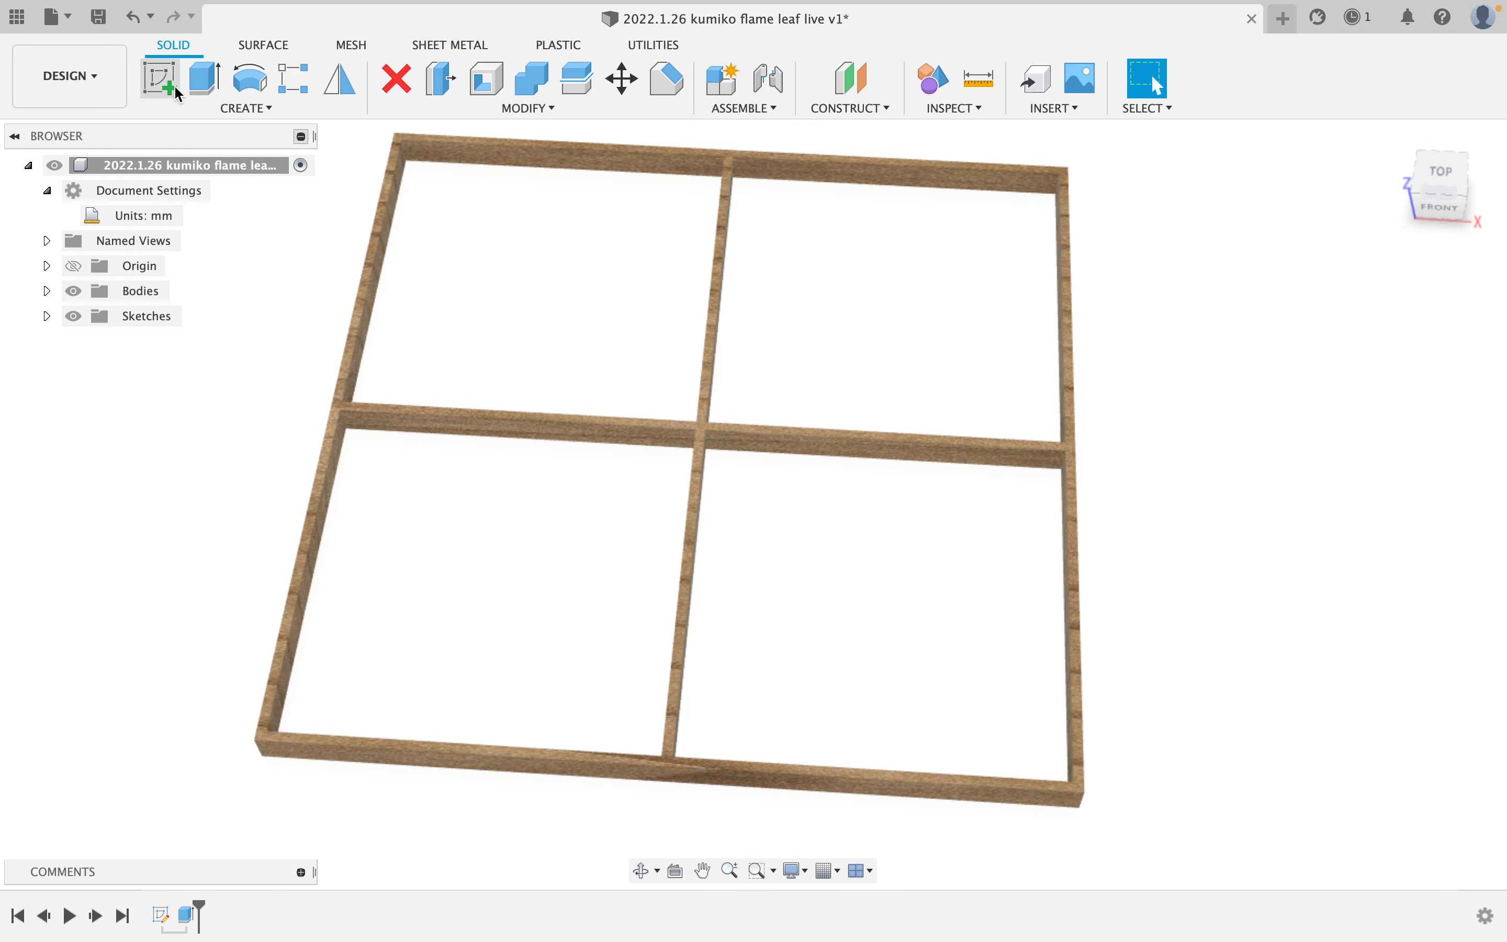
click(160, 78)
click(724, 154)
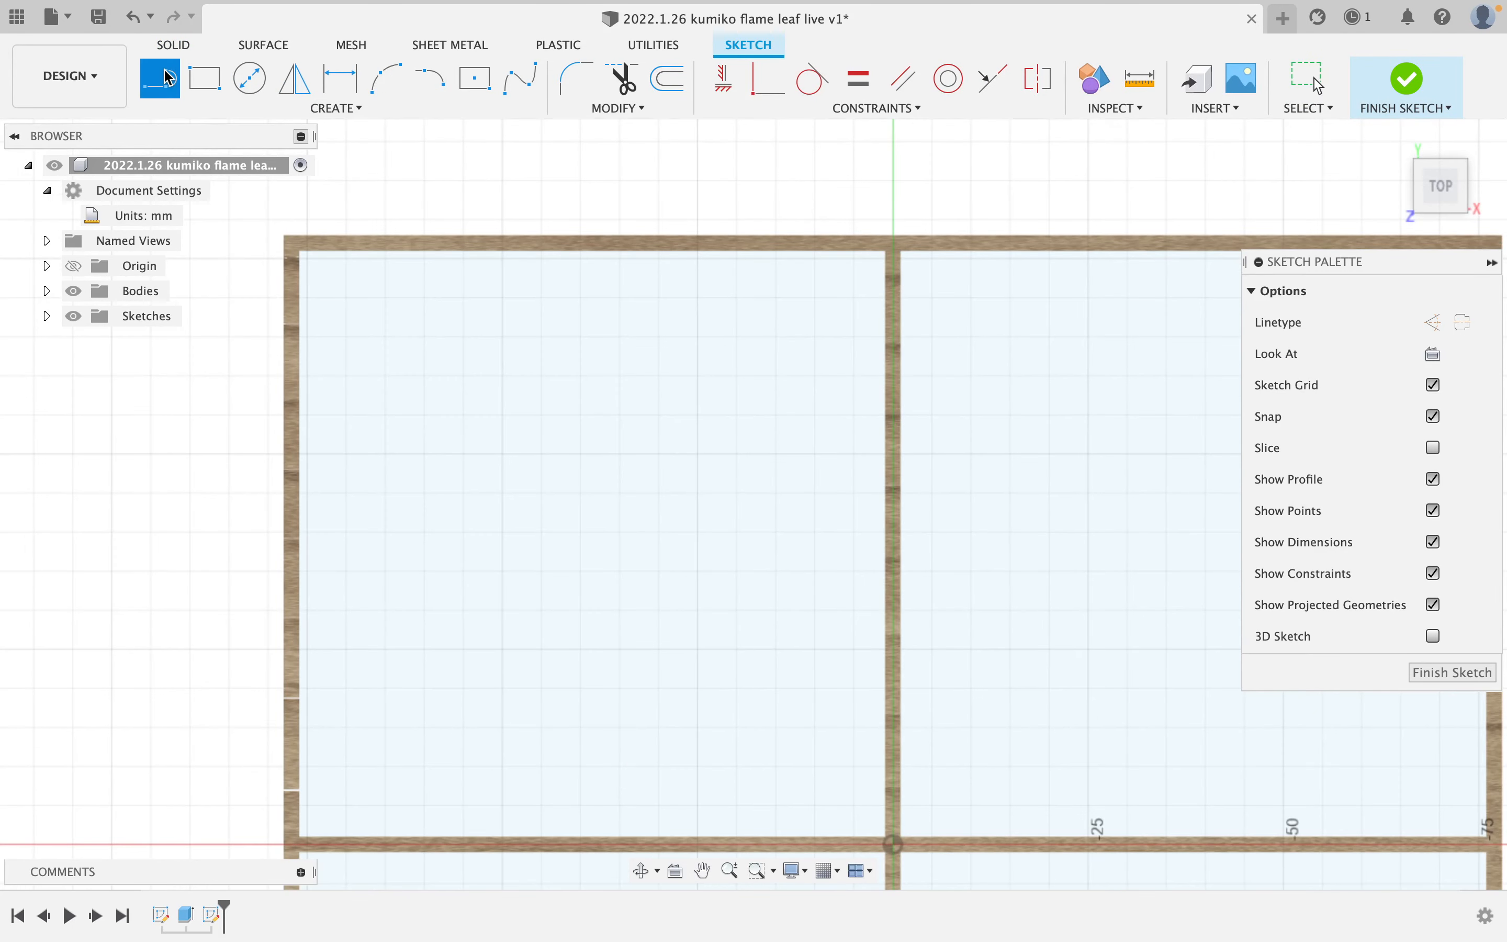
click(299, 250)
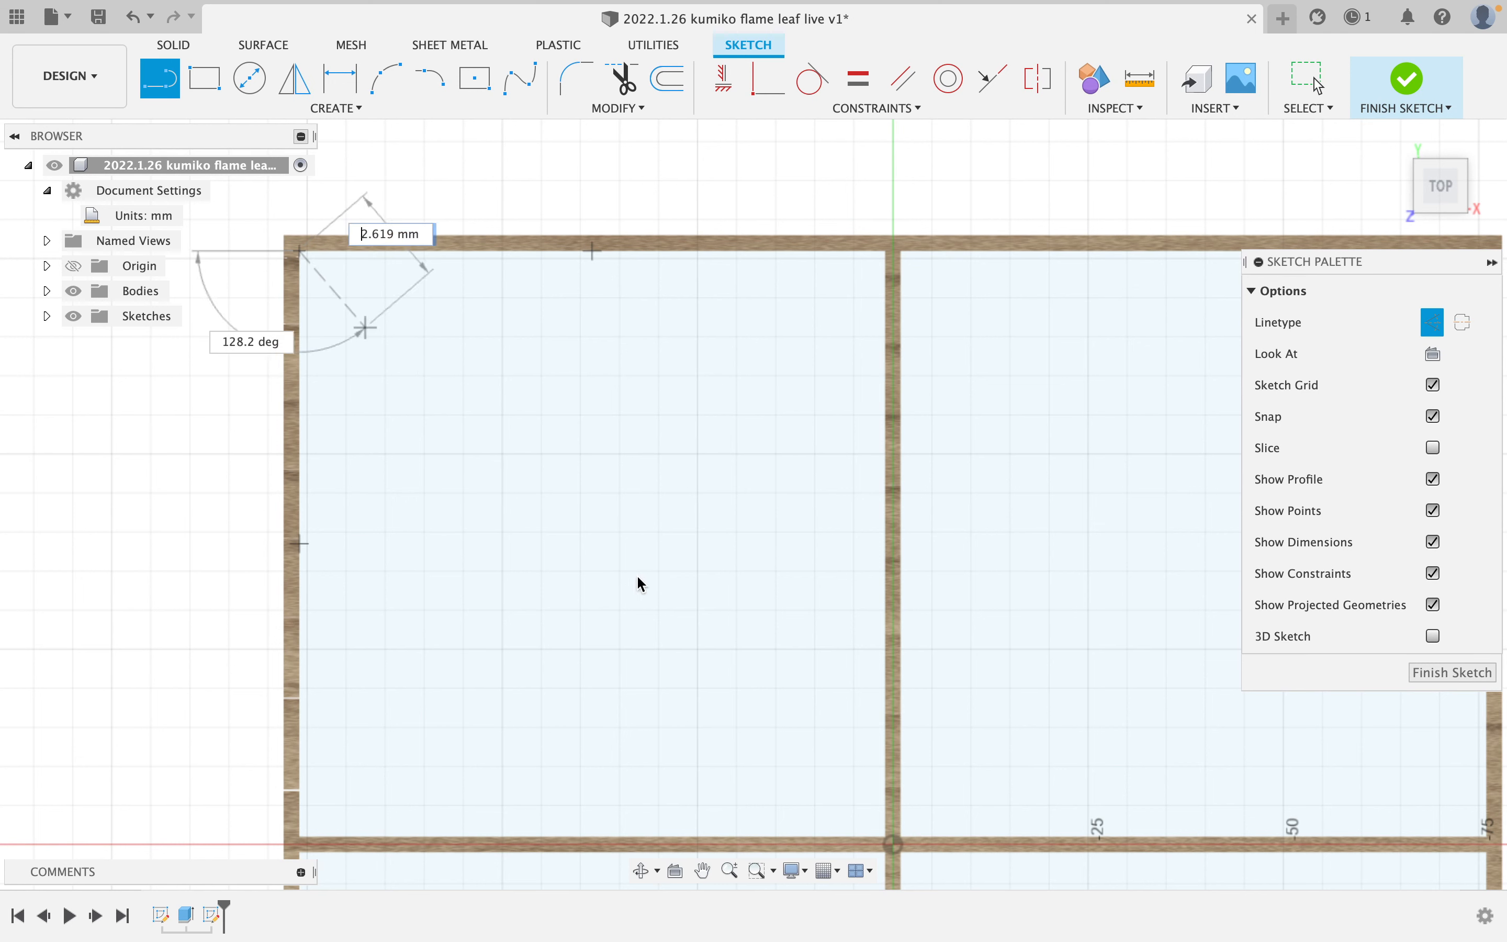
double_click(886, 836)
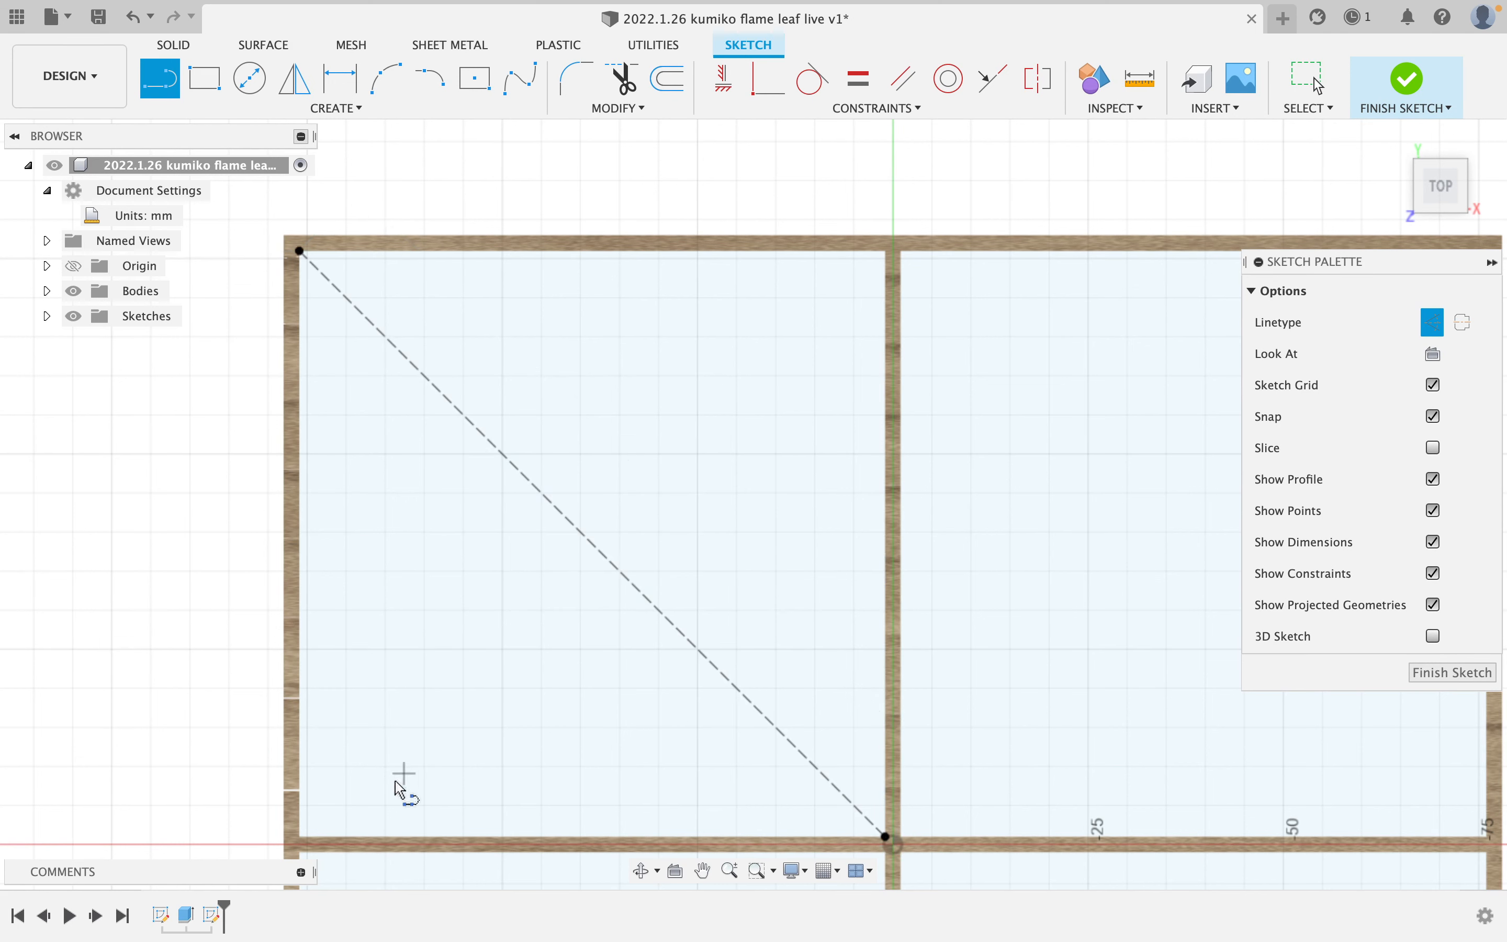
click(302, 838)
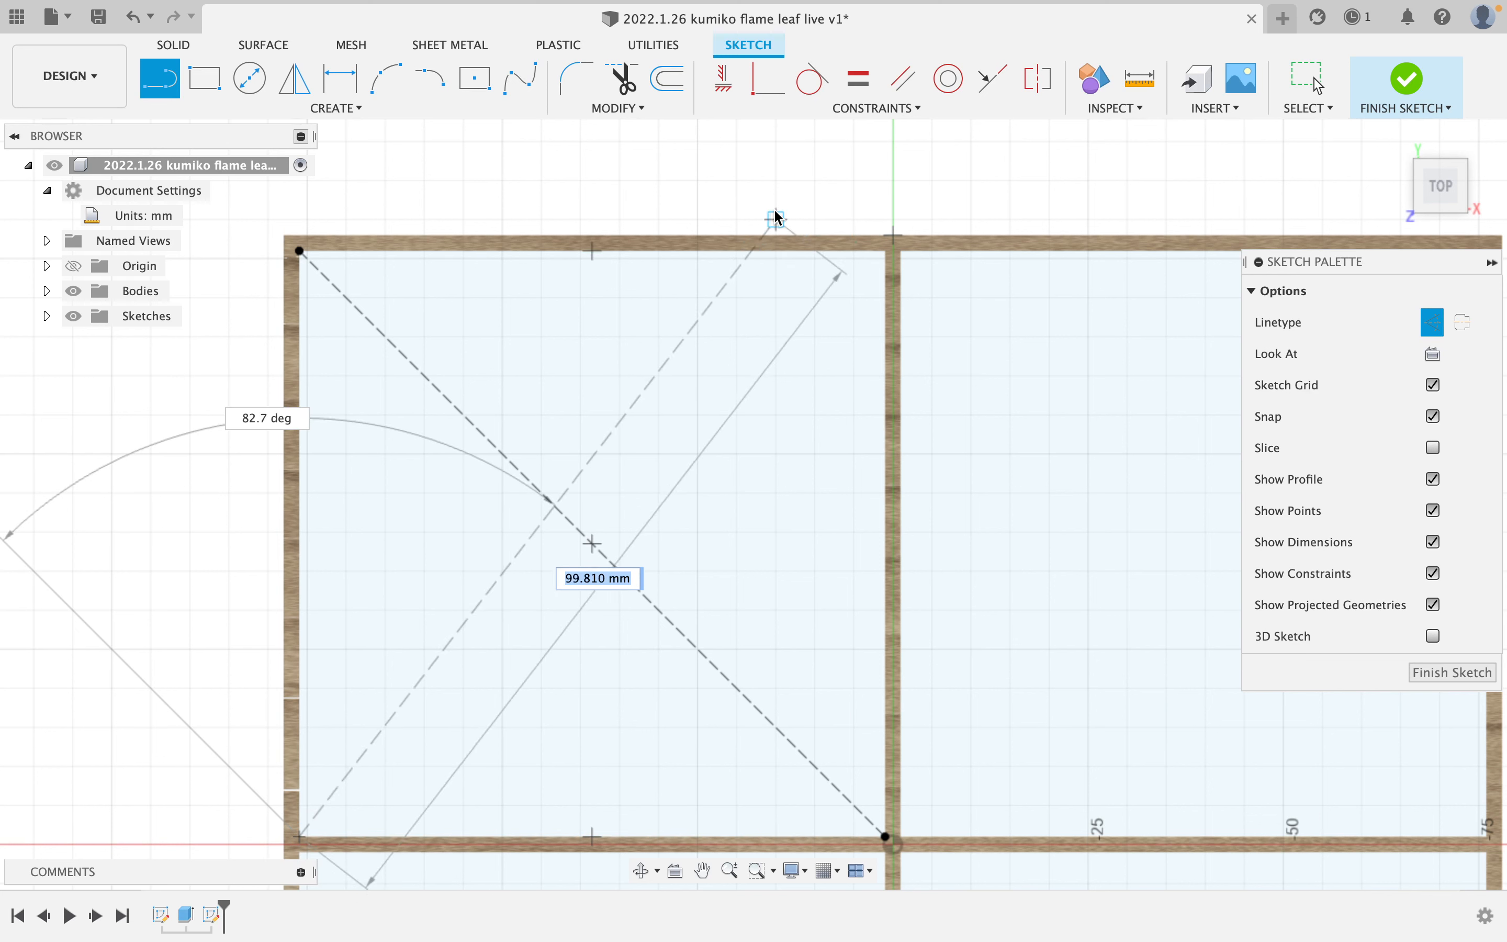
double_click(887, 251)
key(Escape)
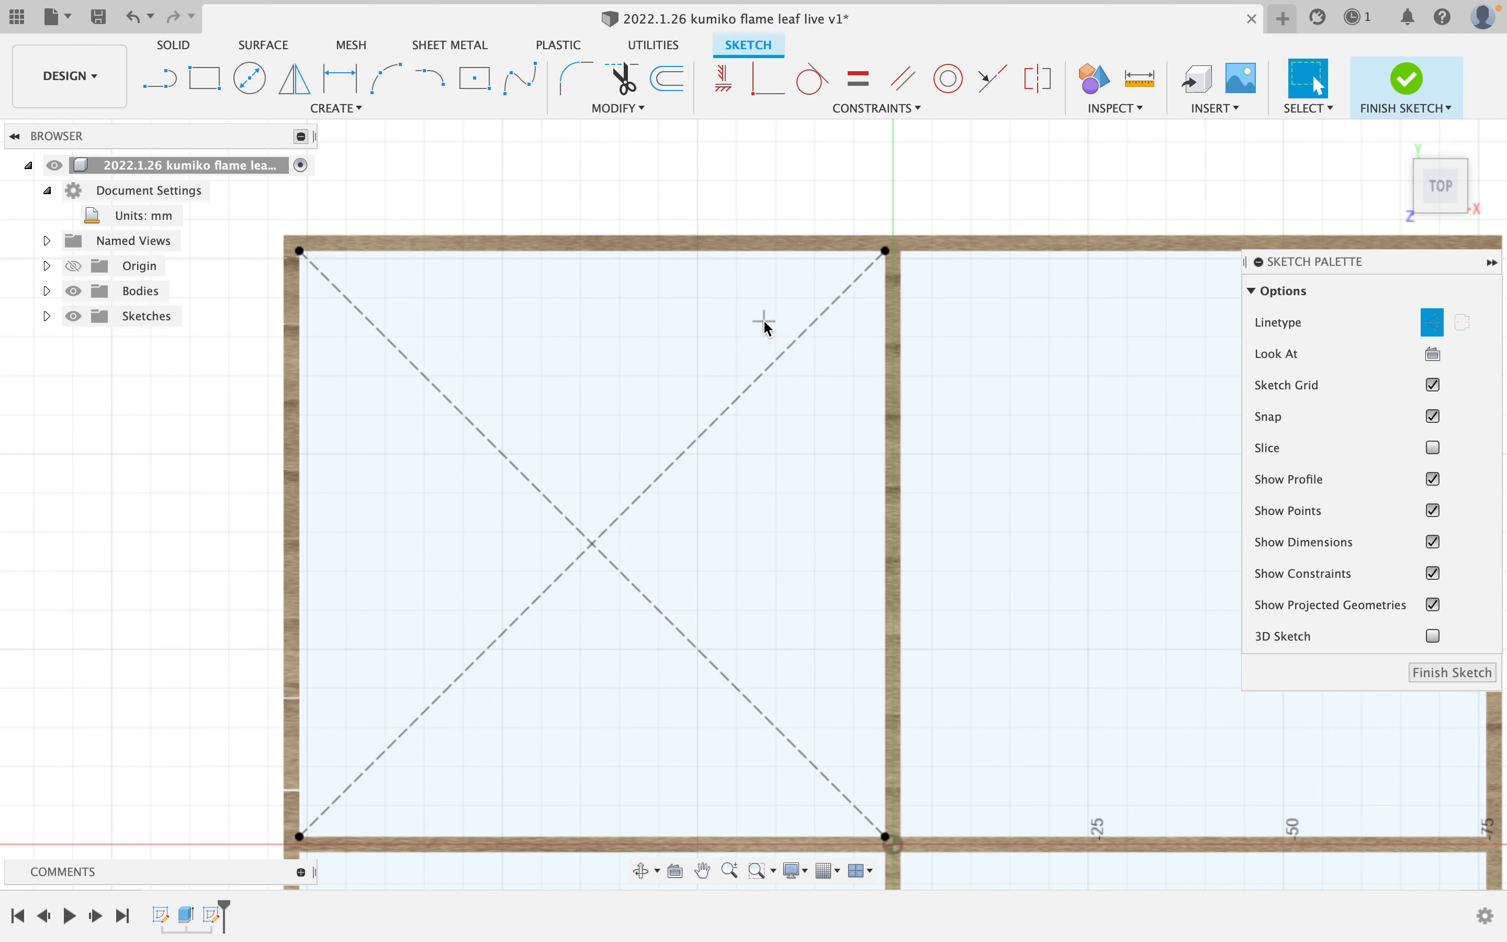
- Draw construction lines from the diagonals' crossing to the midpoints of the upper-left opening's right and top edges
key(l)
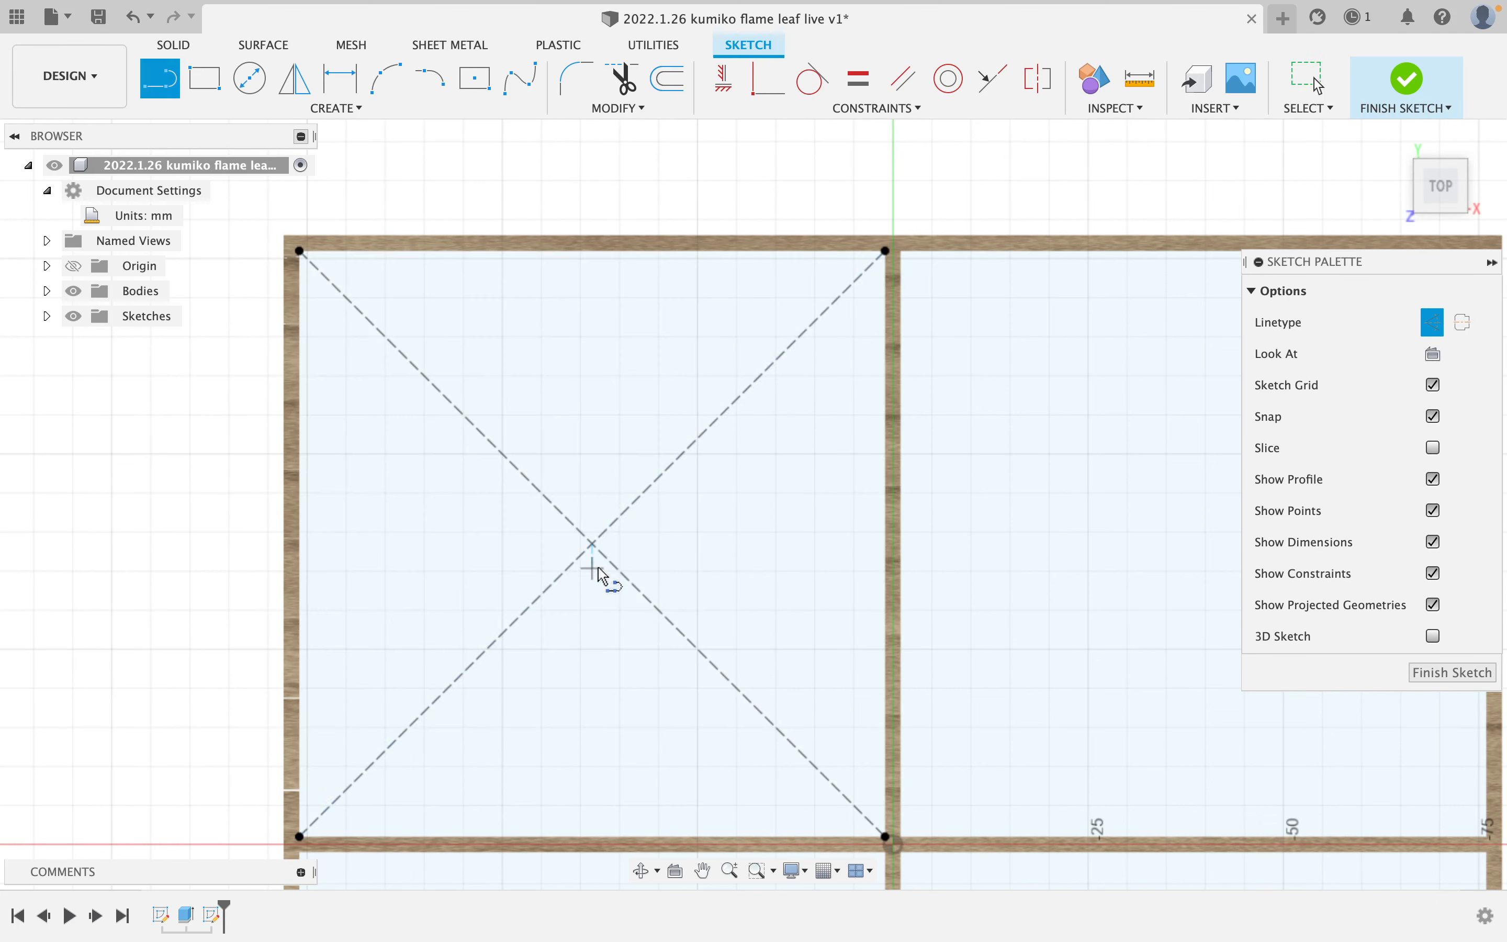
click(593, 543)
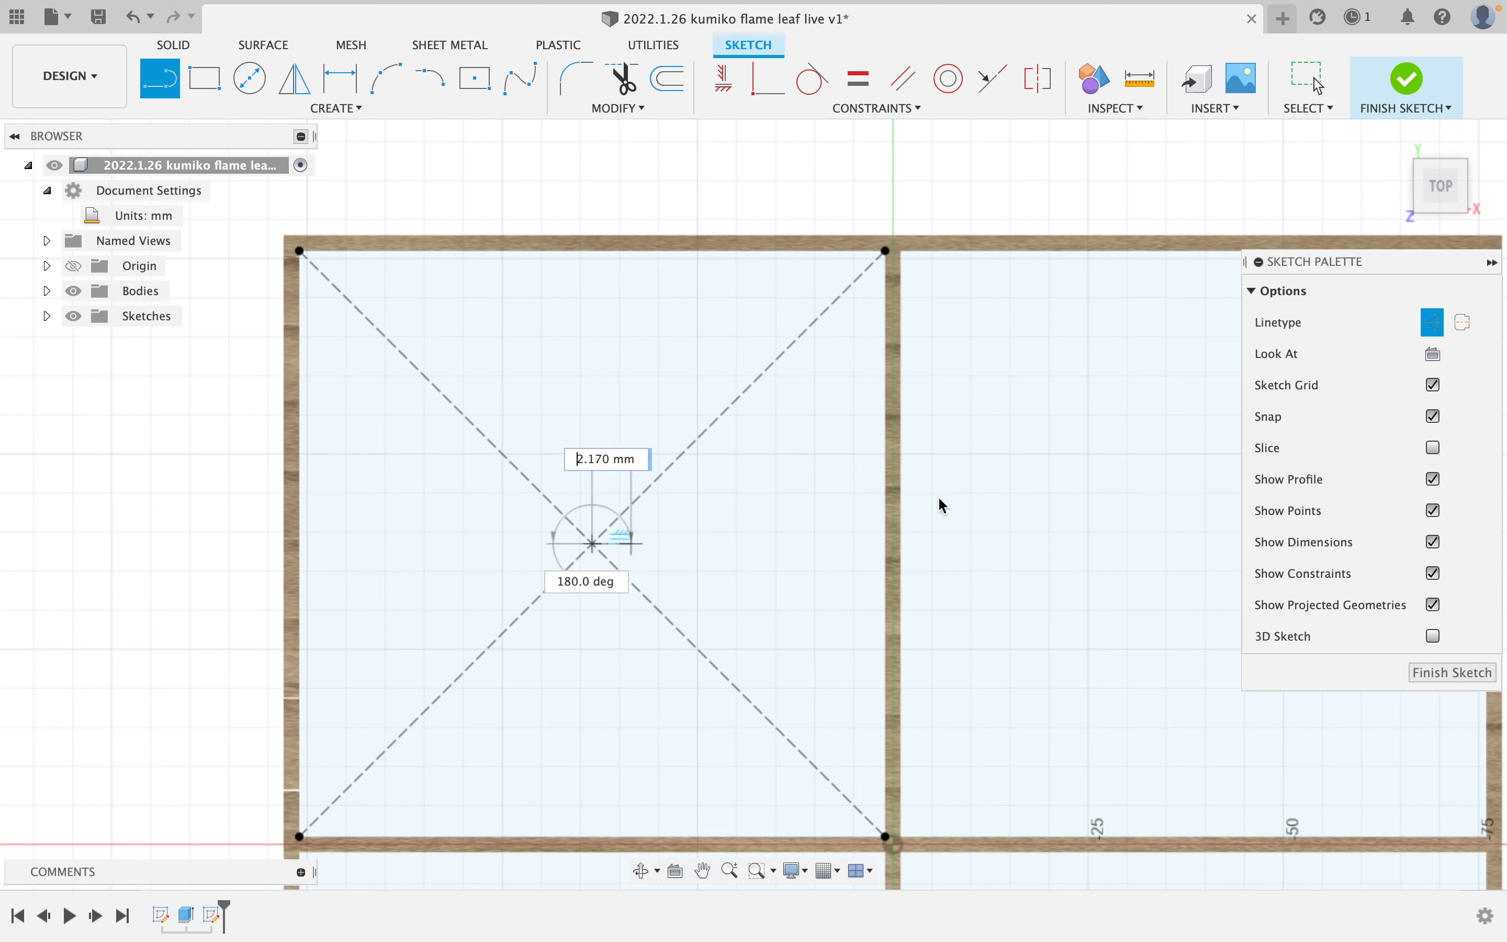
double_click(889, 544)
click(594, 543)
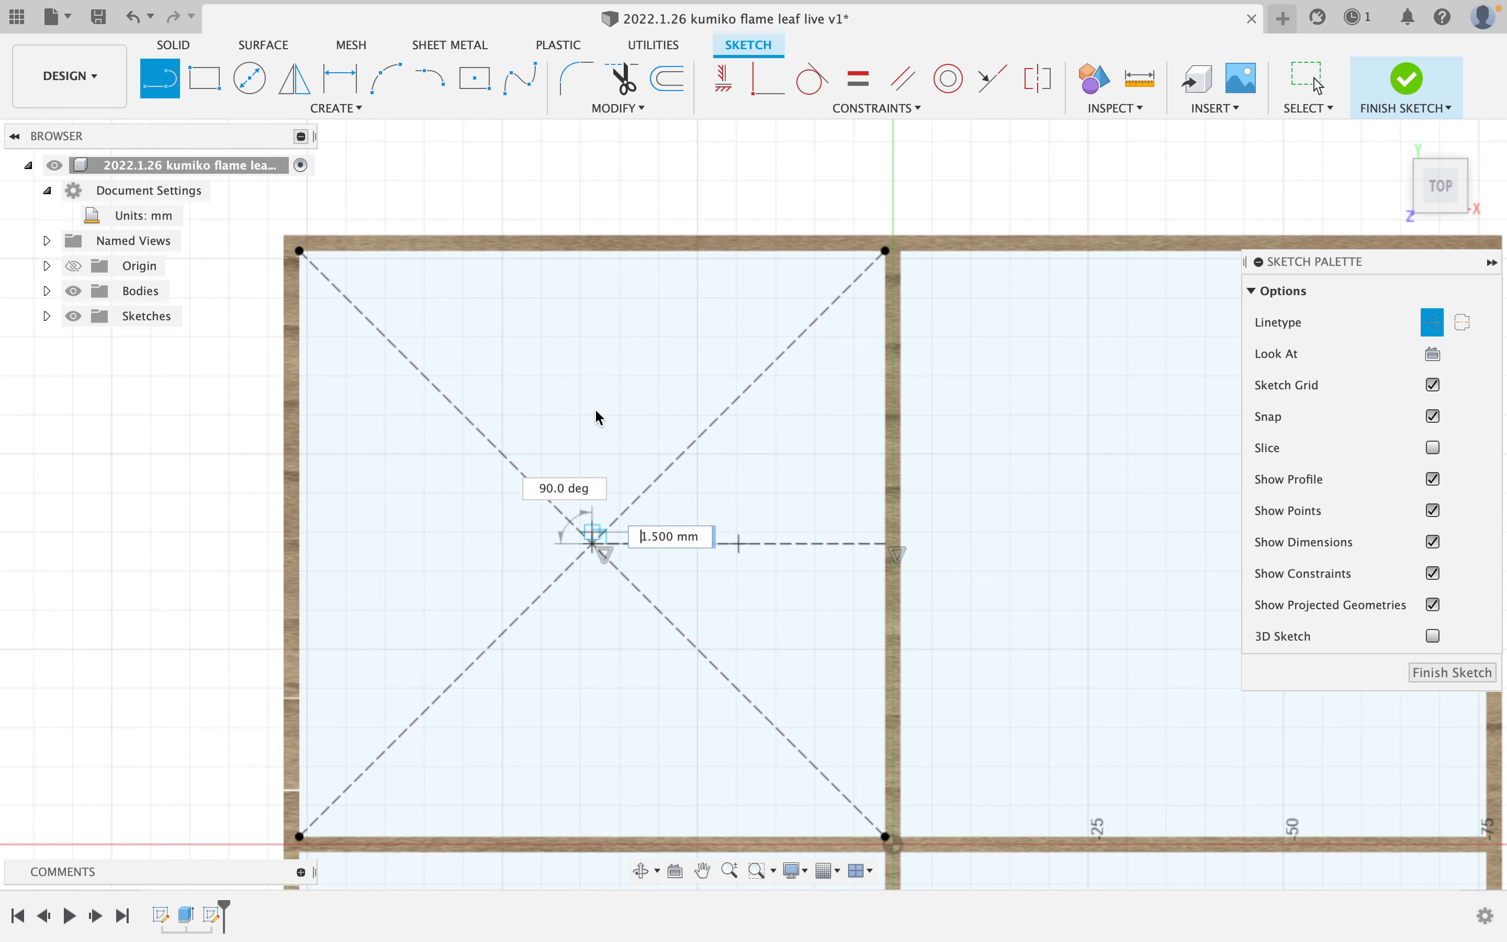
click(594, 251)
key(Escape)
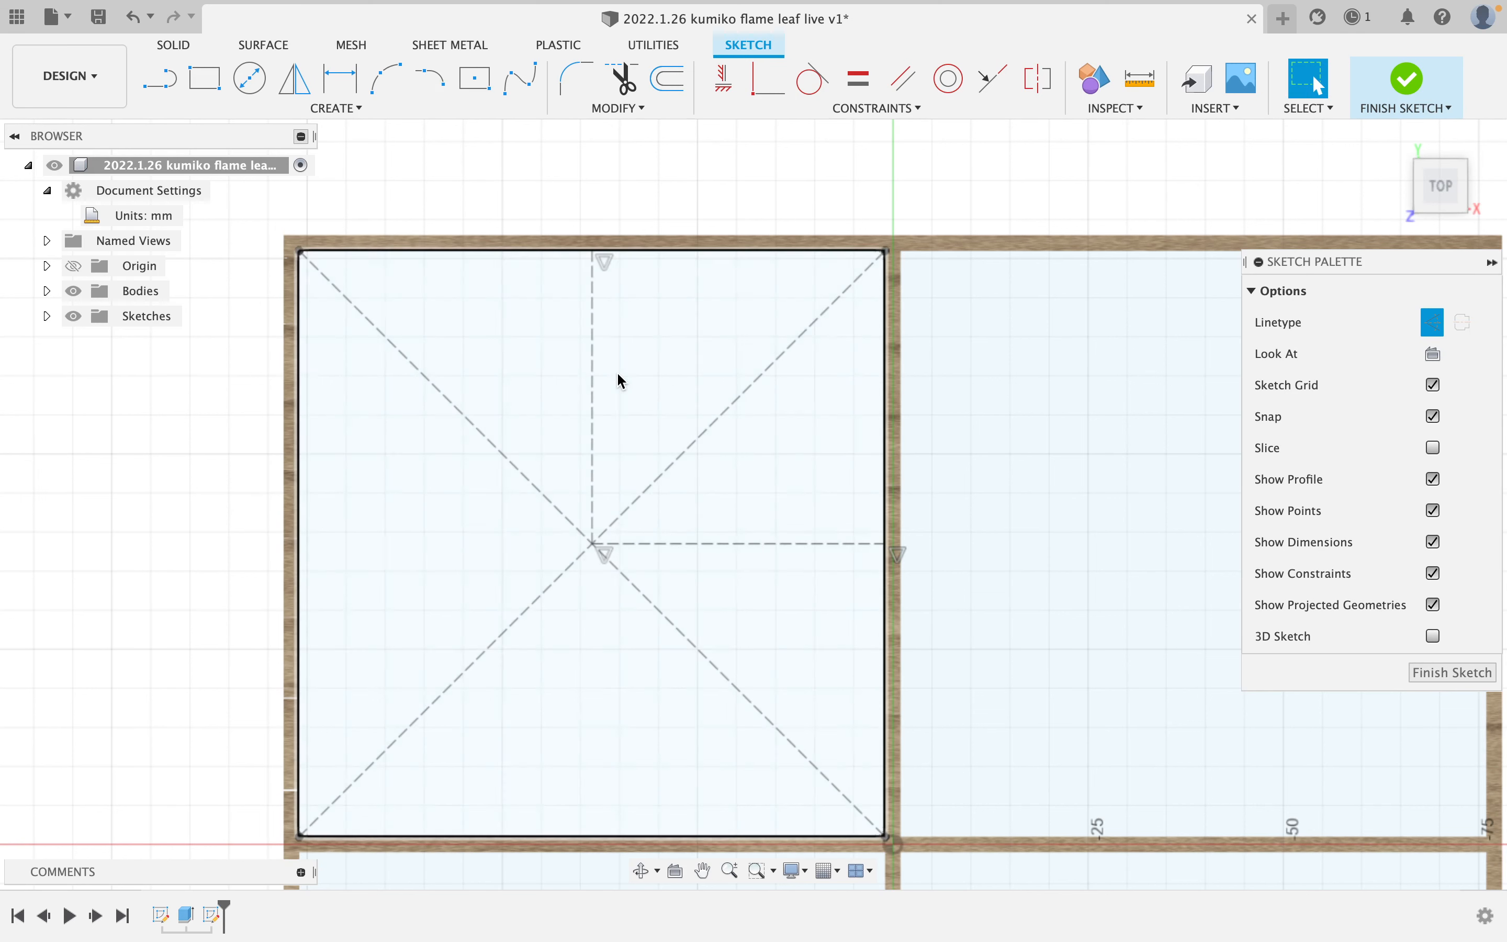
key(XF86MonBrightnessUp)
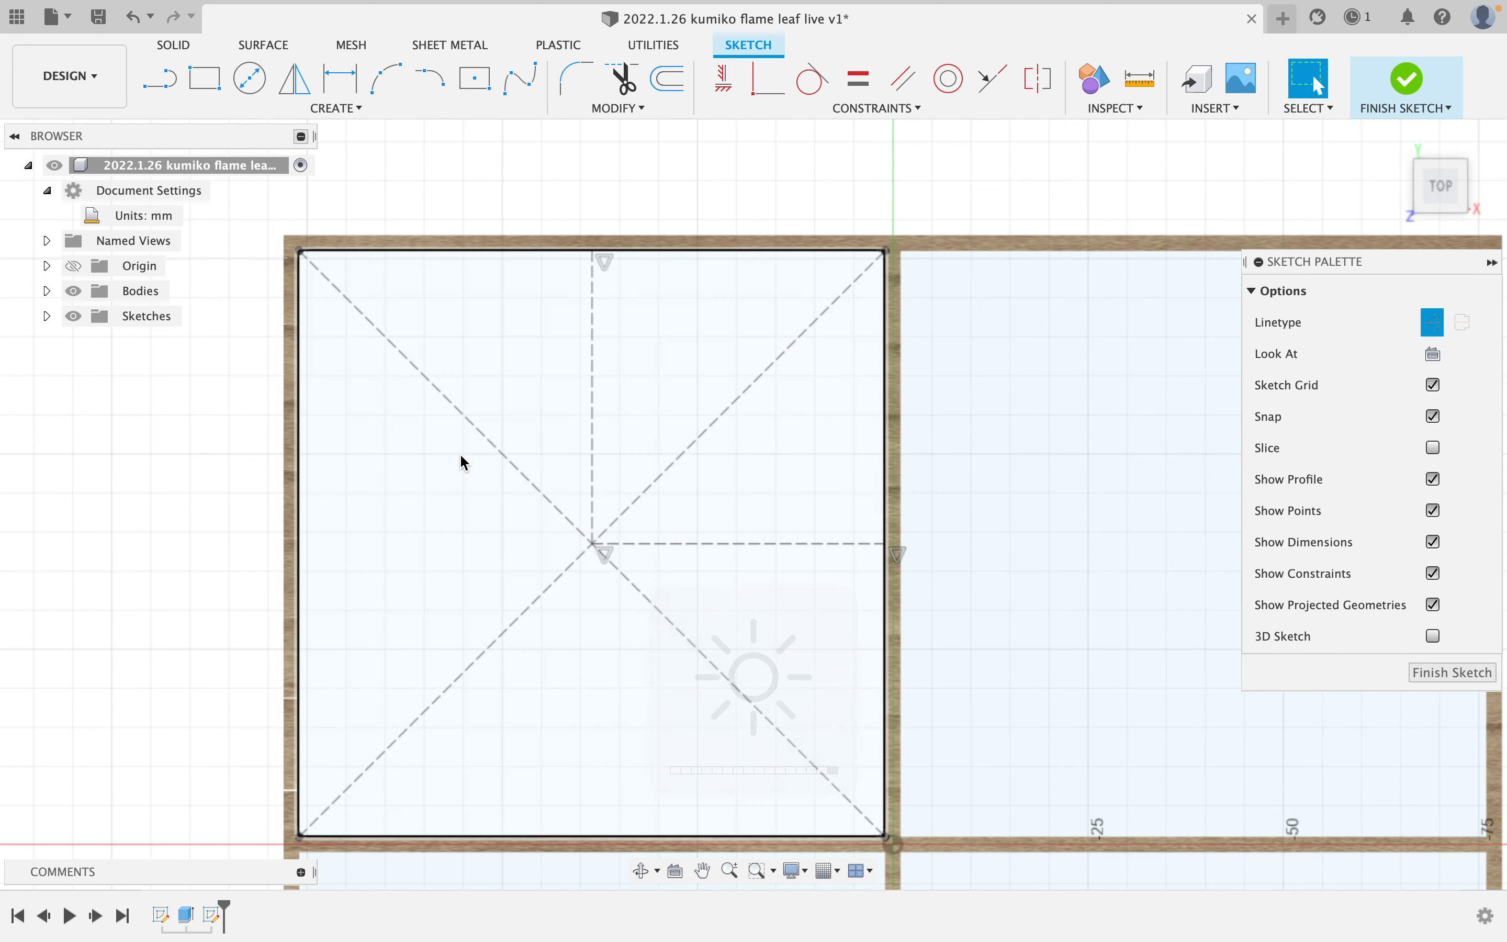
- Draw two three-point arcs bowed toward the upper right from the opening's upper-left corner to its centre, radii about 74 mm and 37.5 mm
click(386, 78)
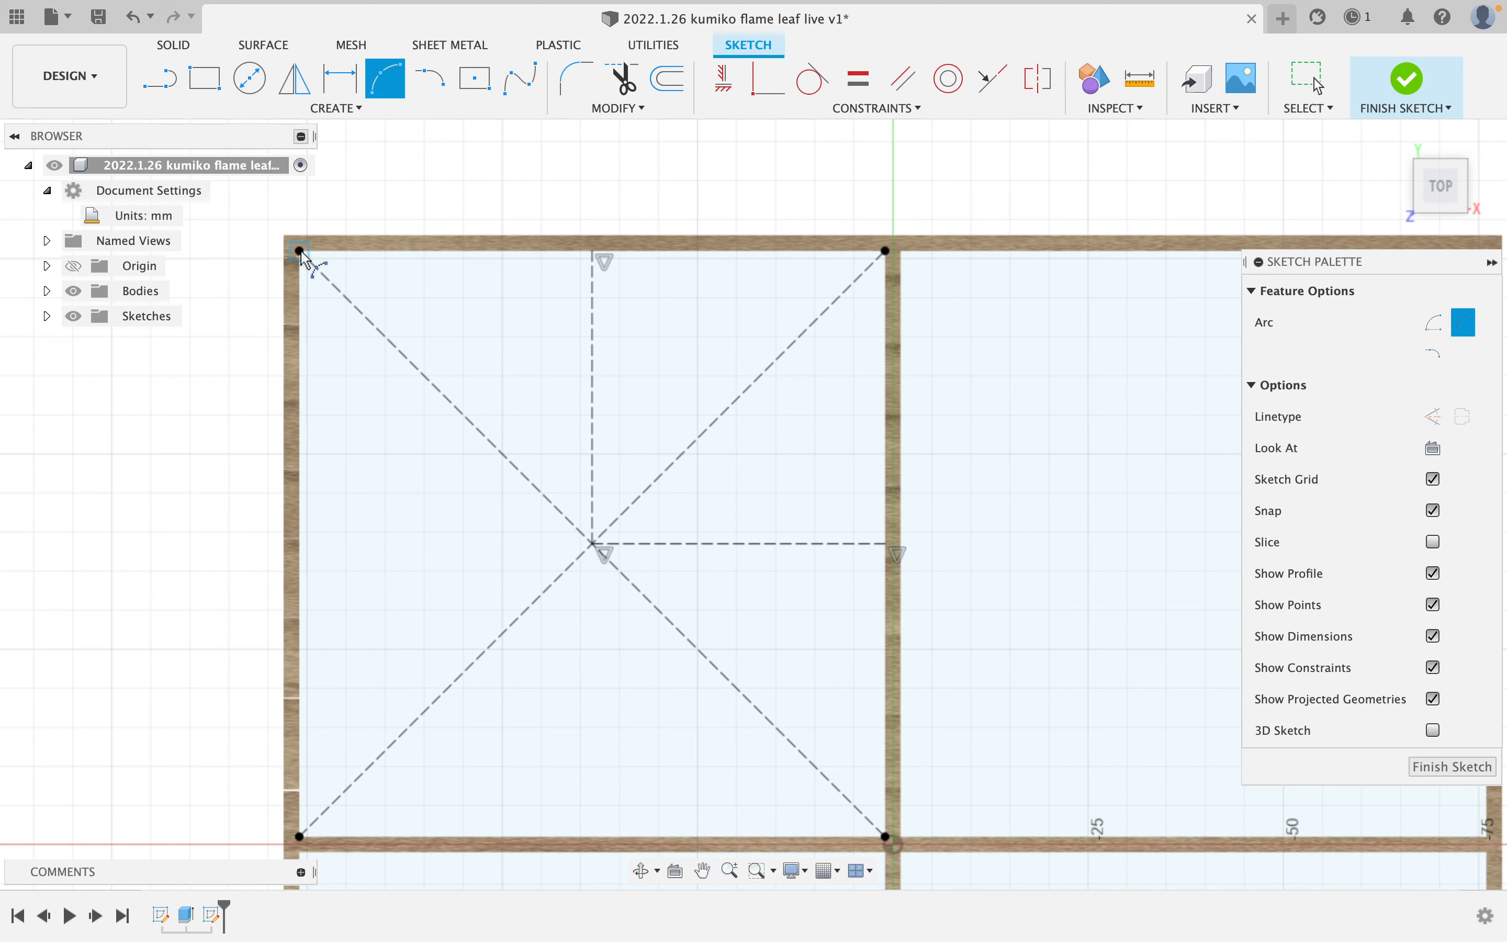
click(300, 252)
click(593, 543)
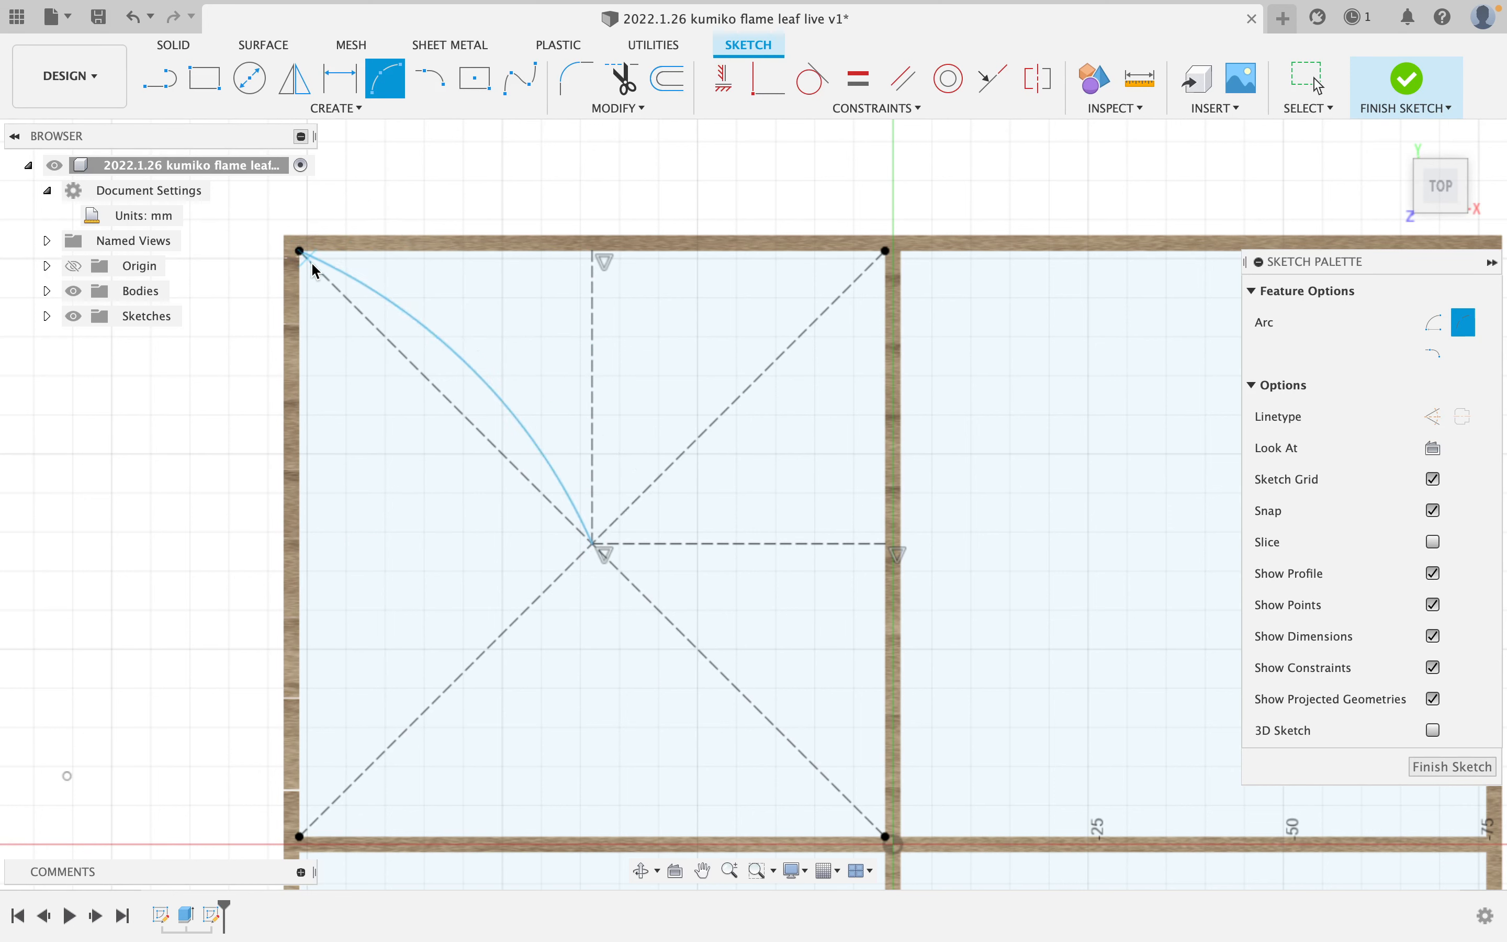
click(301, 252)
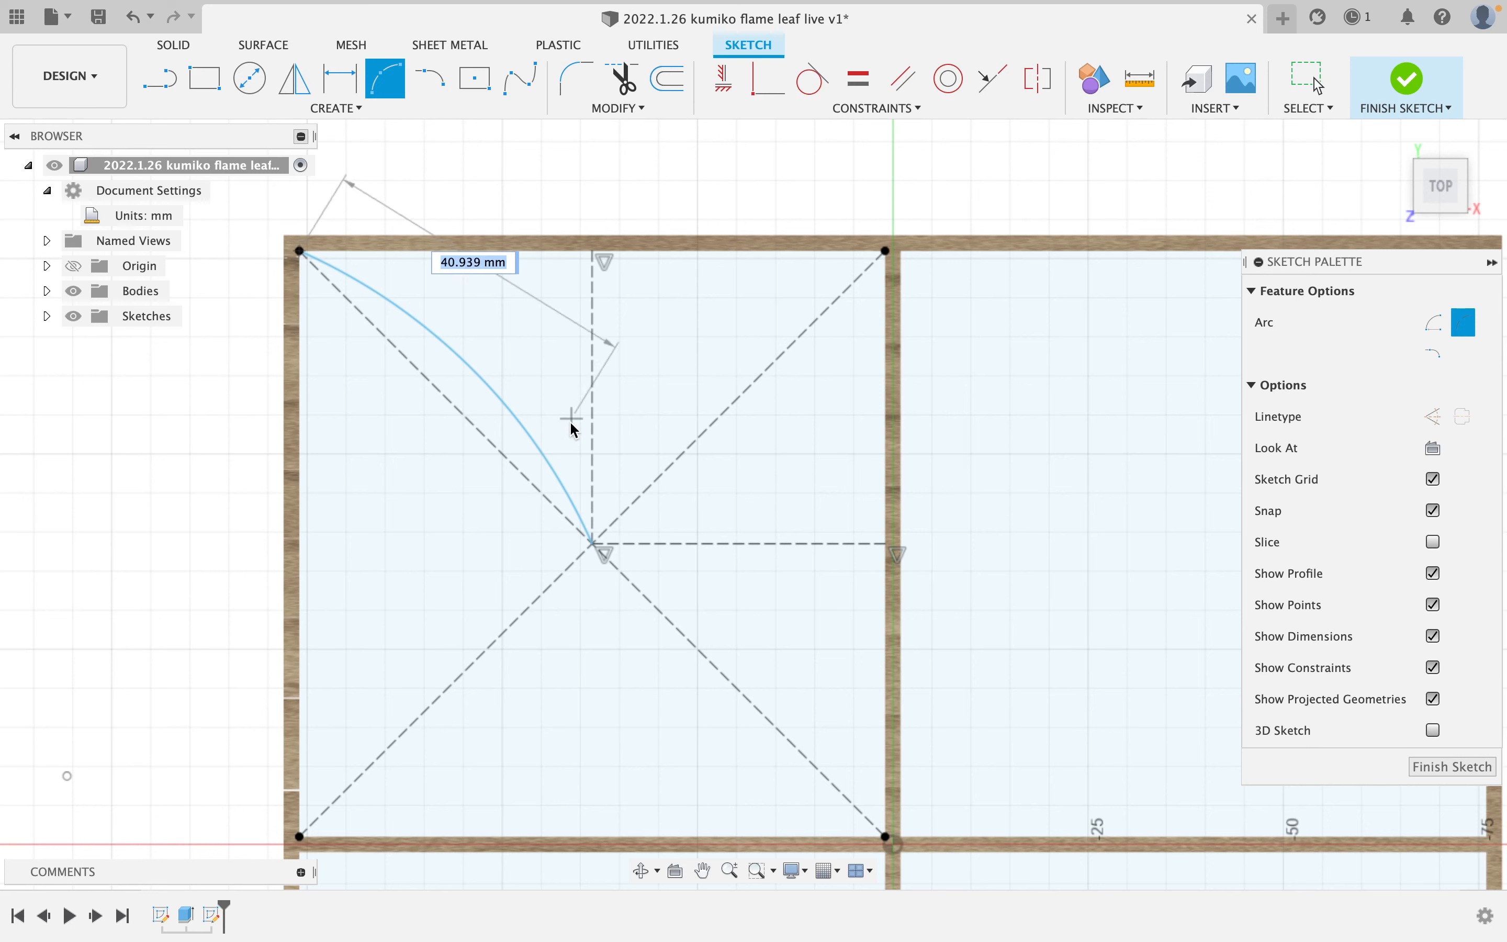
click(593, 544)
click(598, 510)
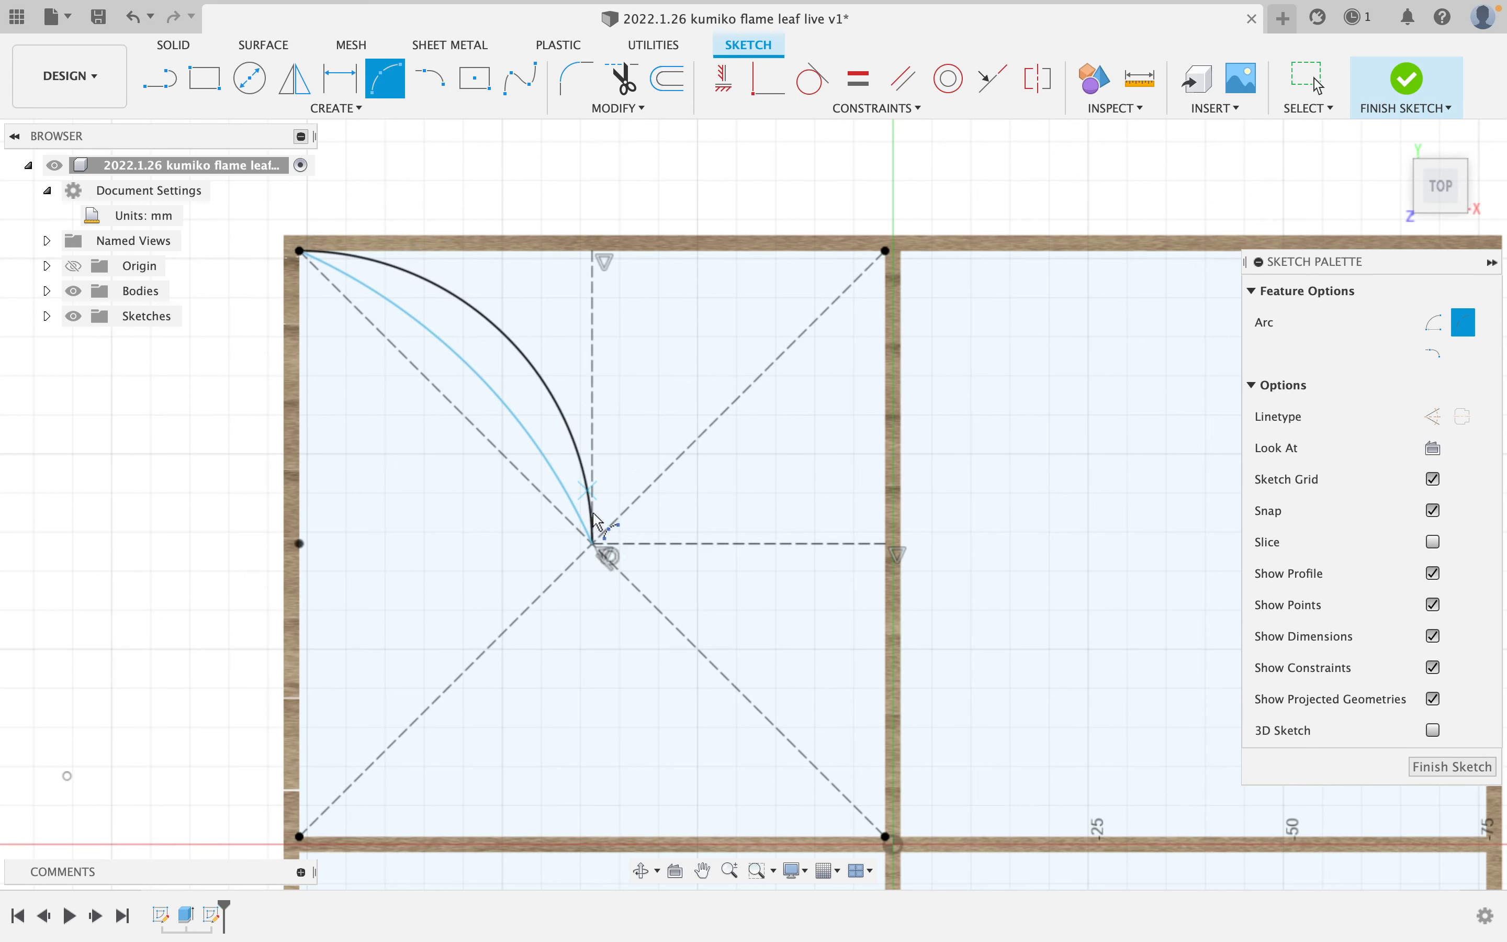
key(Escape)
key(XF86MonBrightnessDown)
- Try to make the arcs' shared endpoint at the opening's centre coincident with the lower-left to upper-right diagonal
drag(593, 543, 534, 487)
key(super+z)
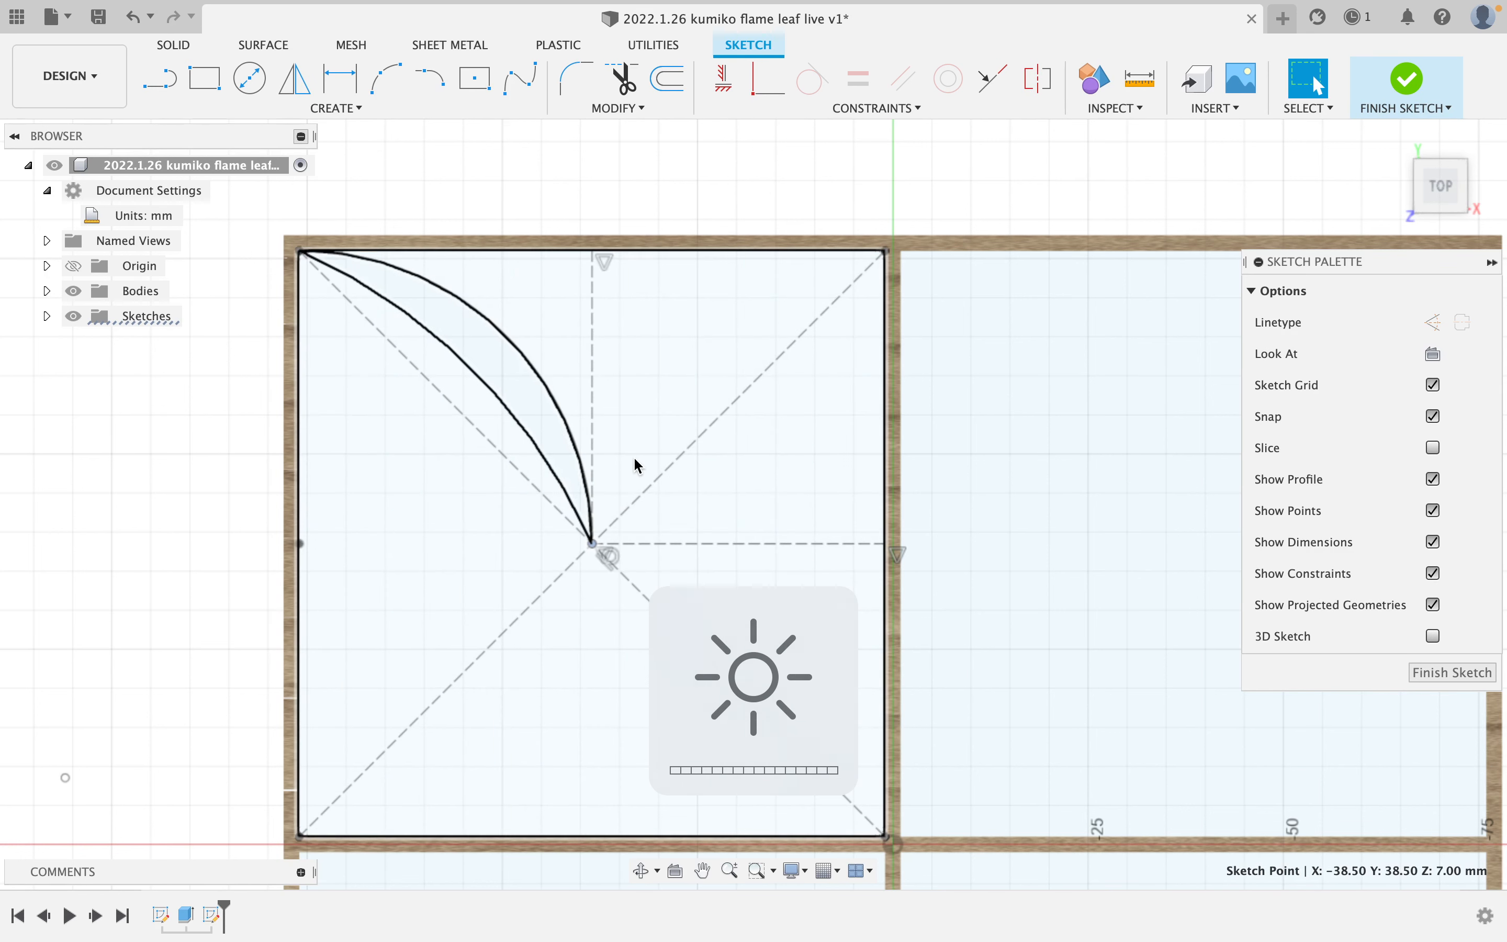
click(593, 543)
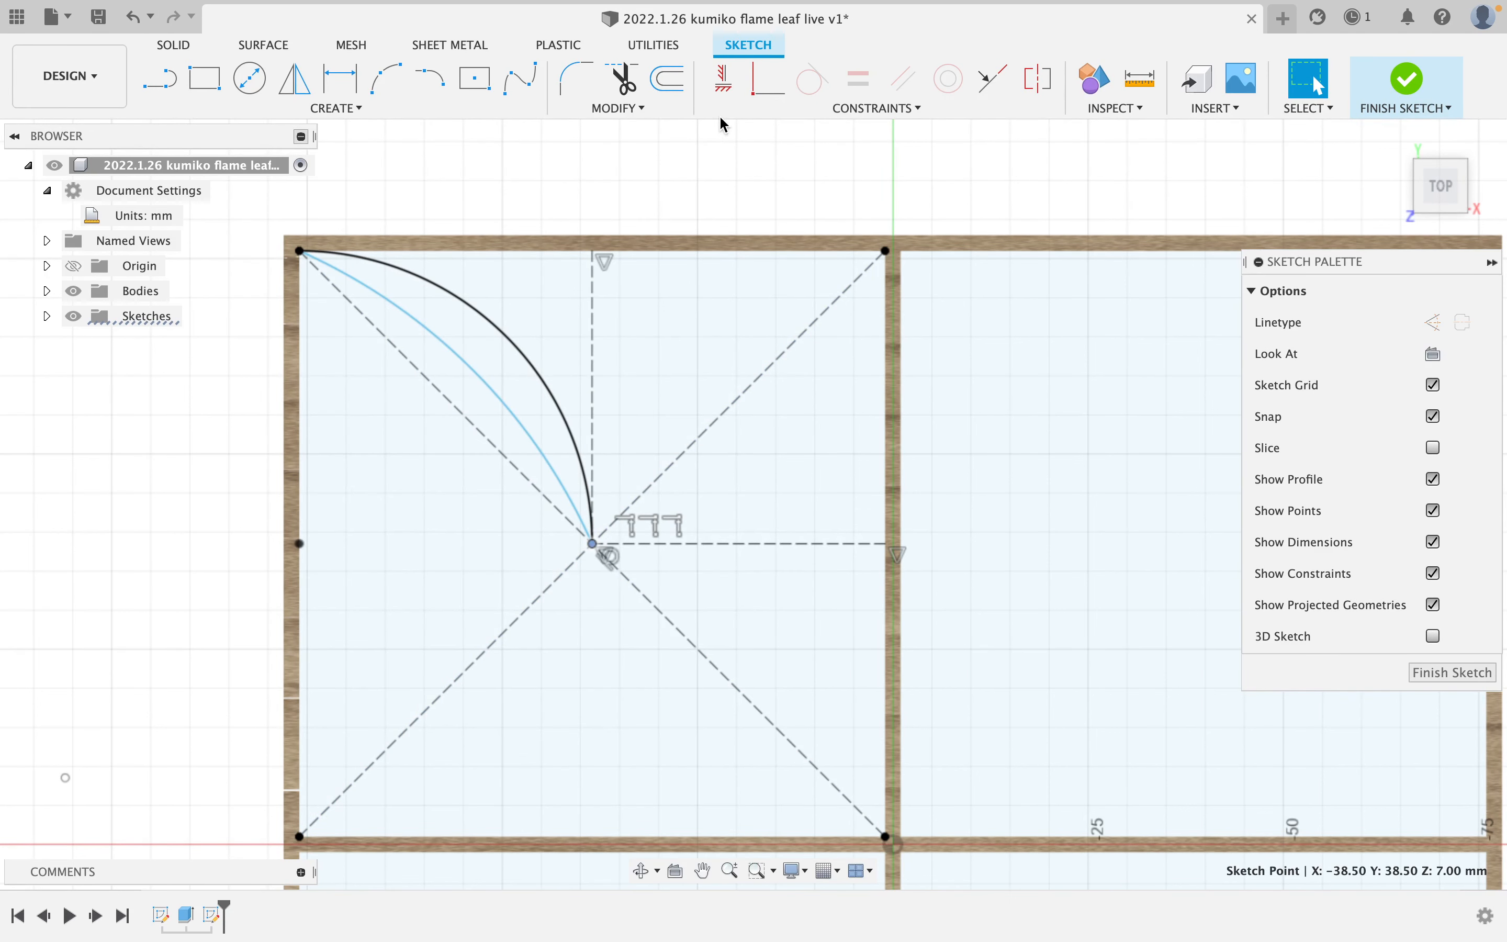
click(769, 78)
click(761, 385)
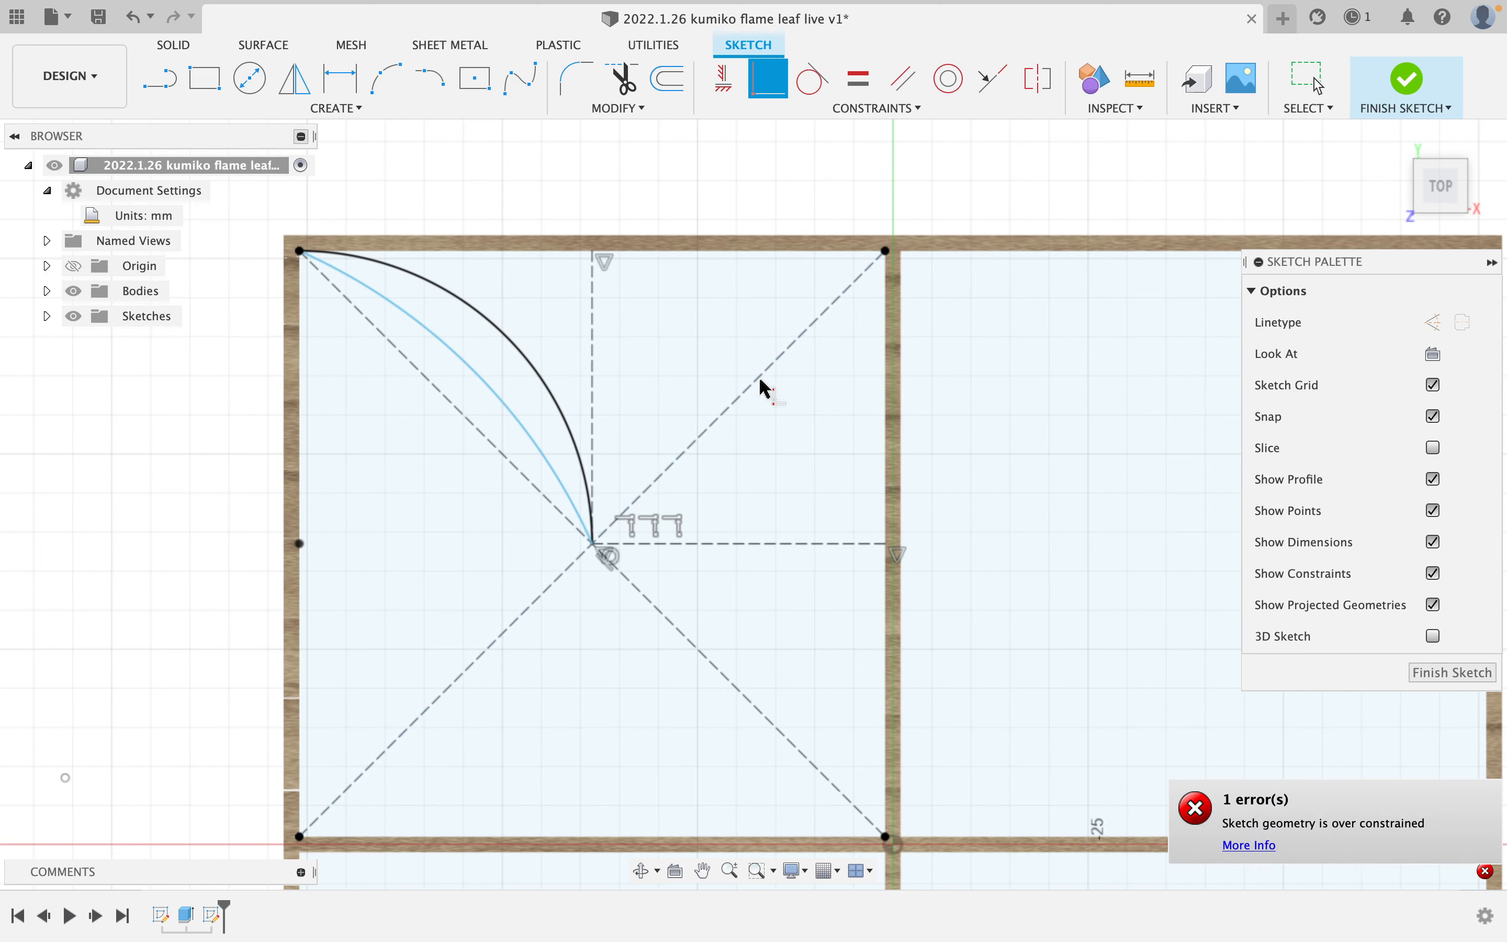
key(Escape)
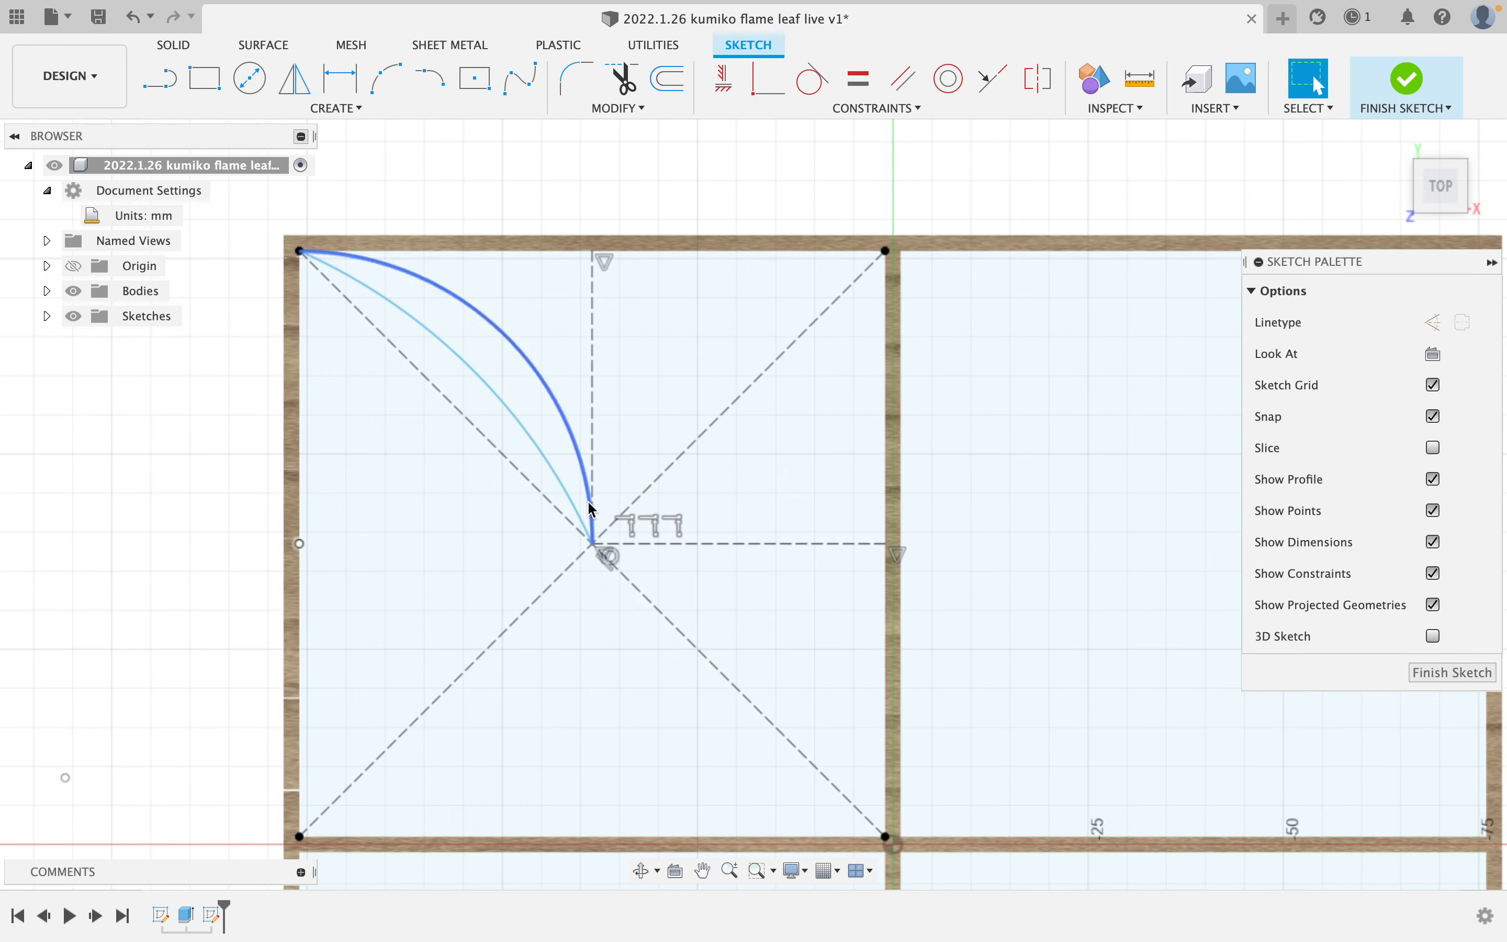
click(591, 543)
key(Escape)
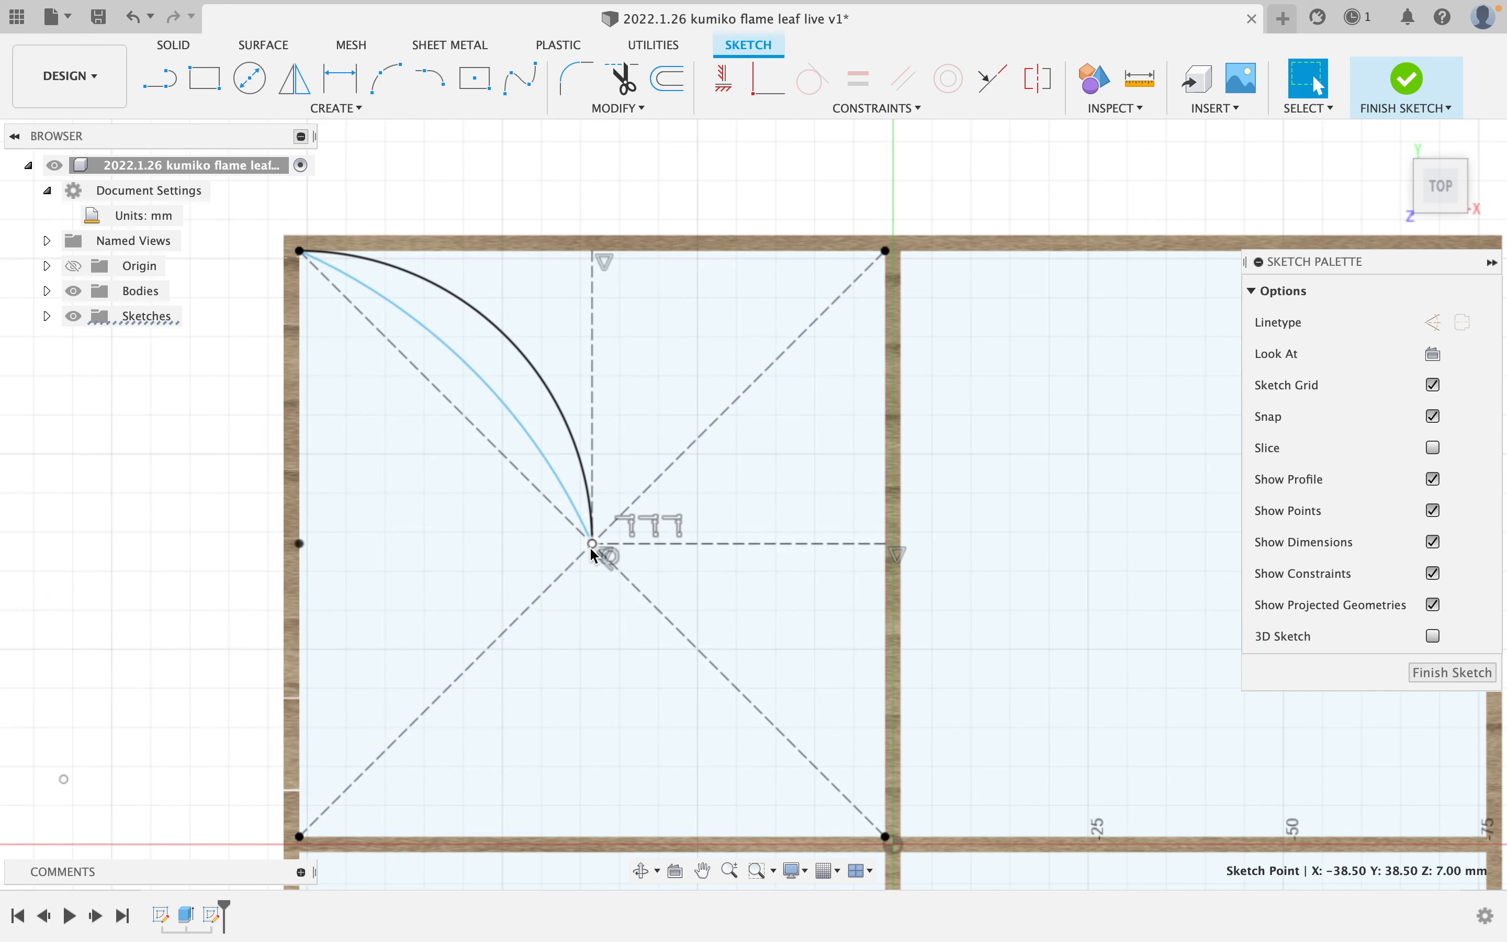
- Dimension the inner, flatter arc with a radius of 75 mm
scroll(384, 454, down, 3)
middle_drag(384, 456, 419, 414)
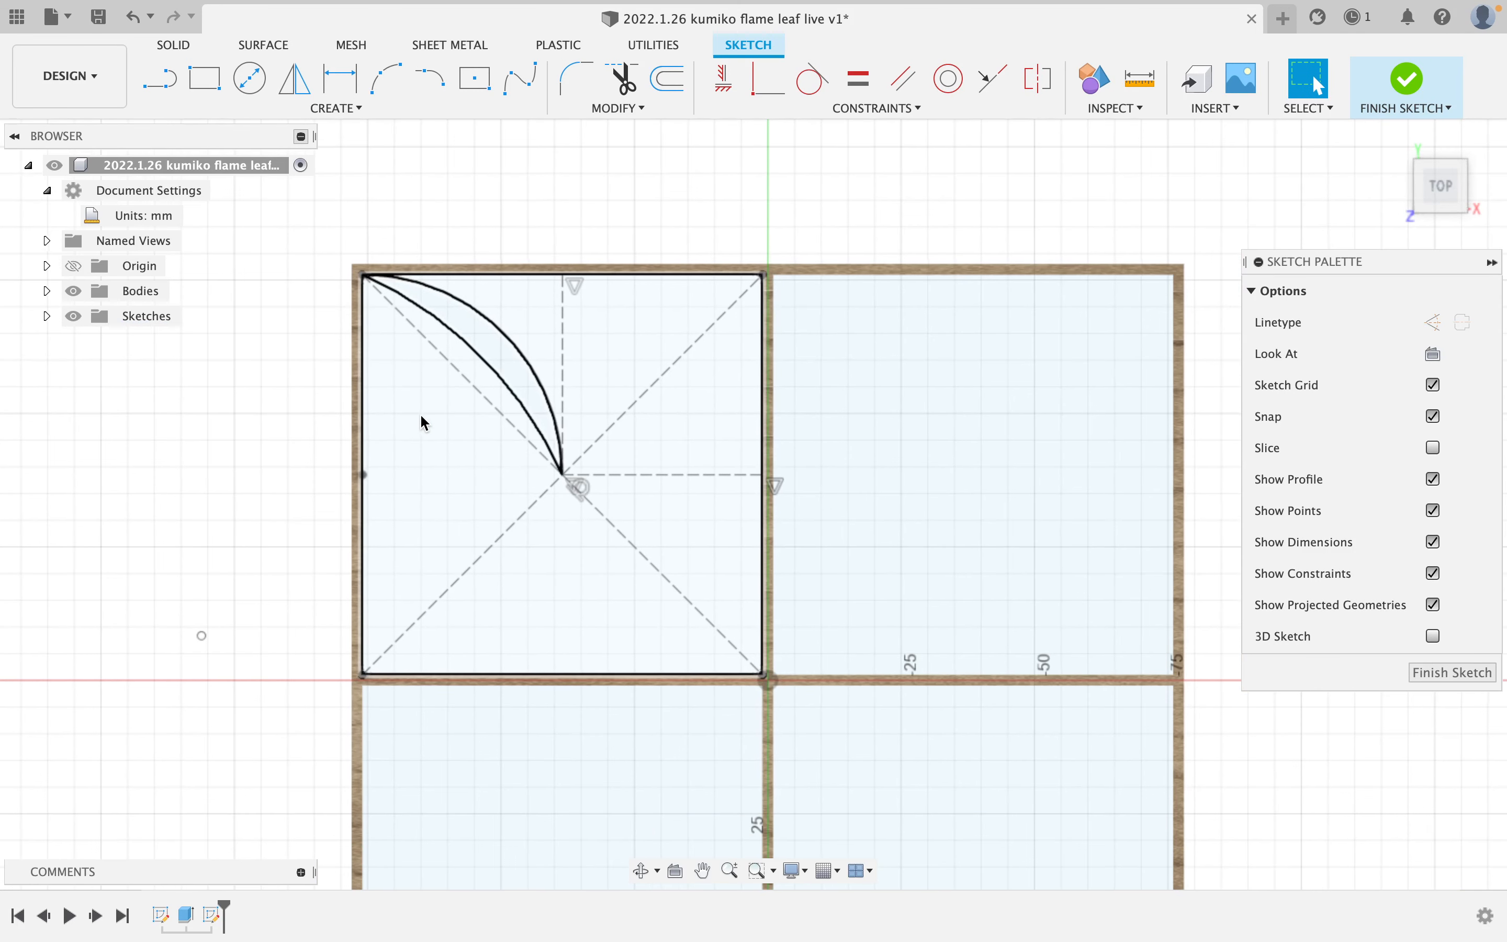
key(d)
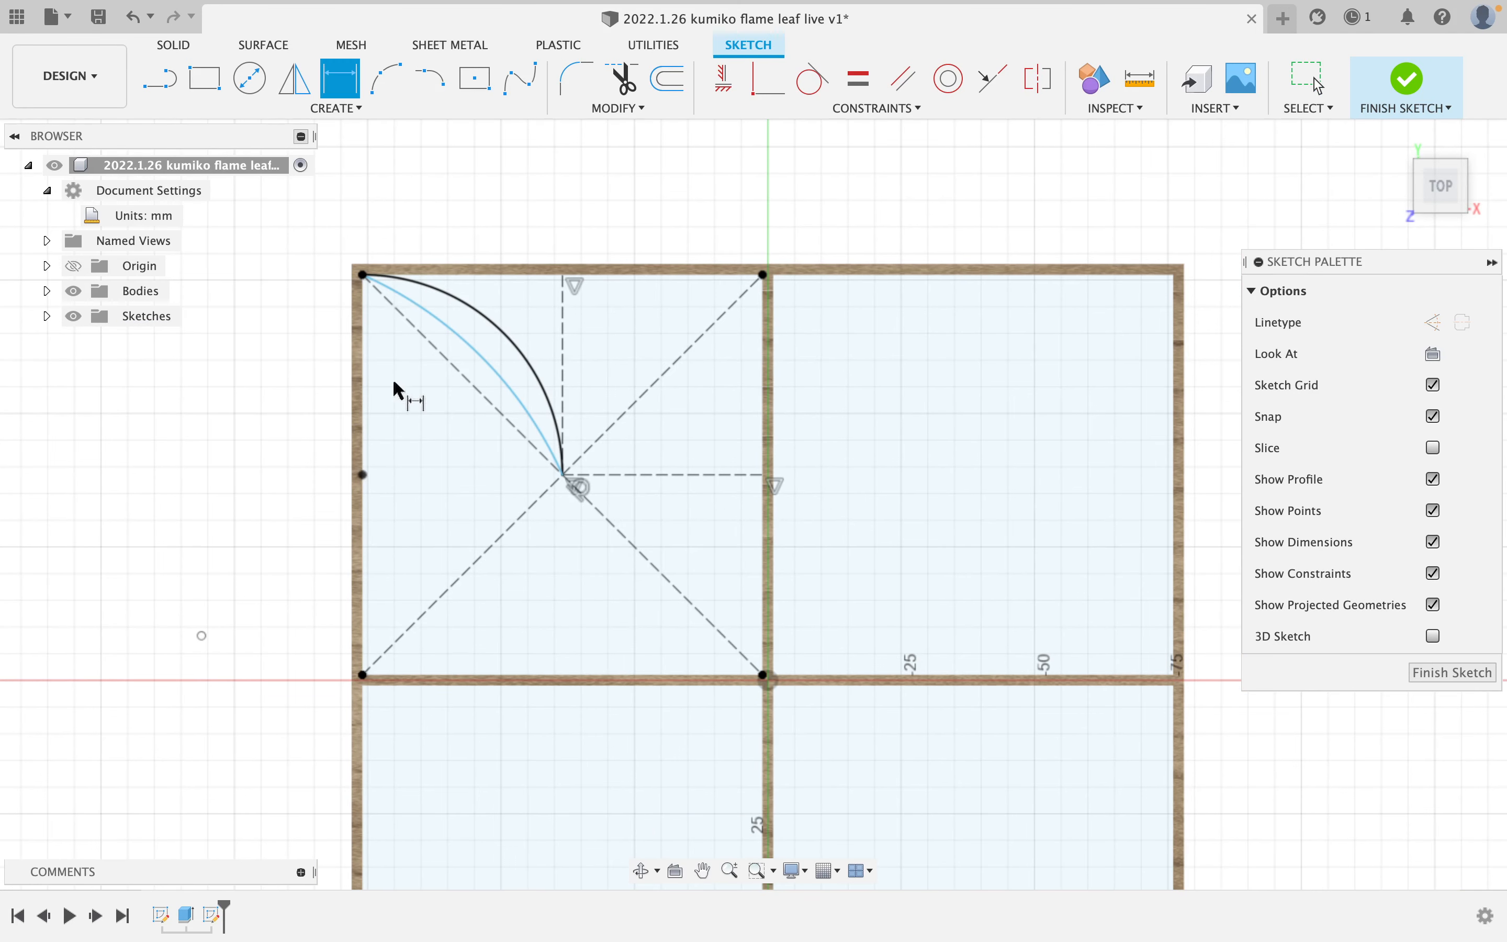
click(486, 361)
click(264, 424)
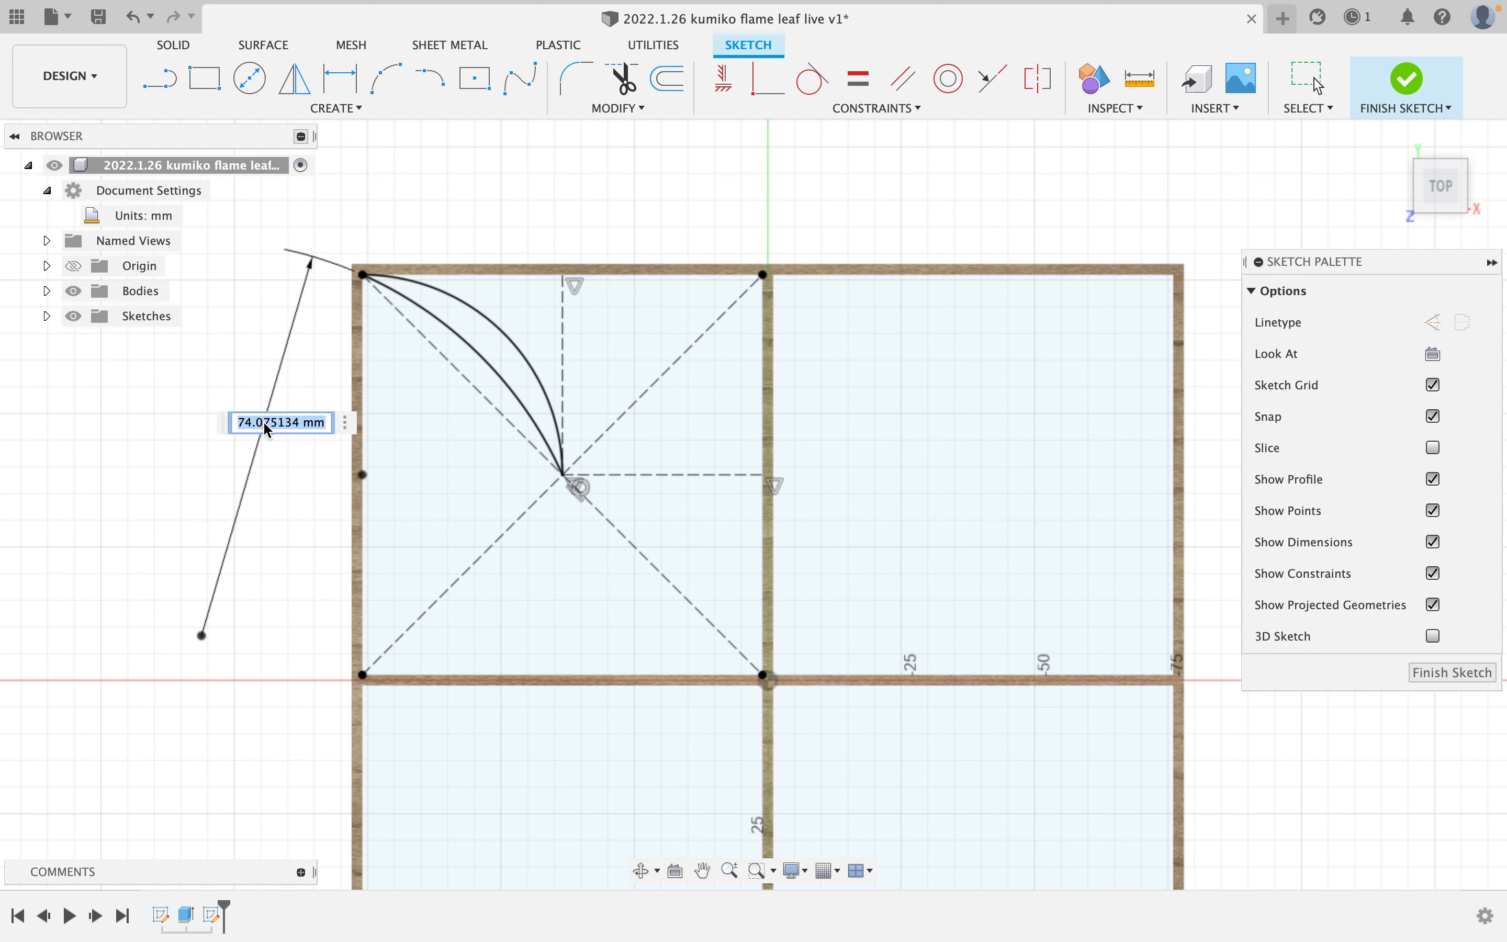
text(75)
key(Return)
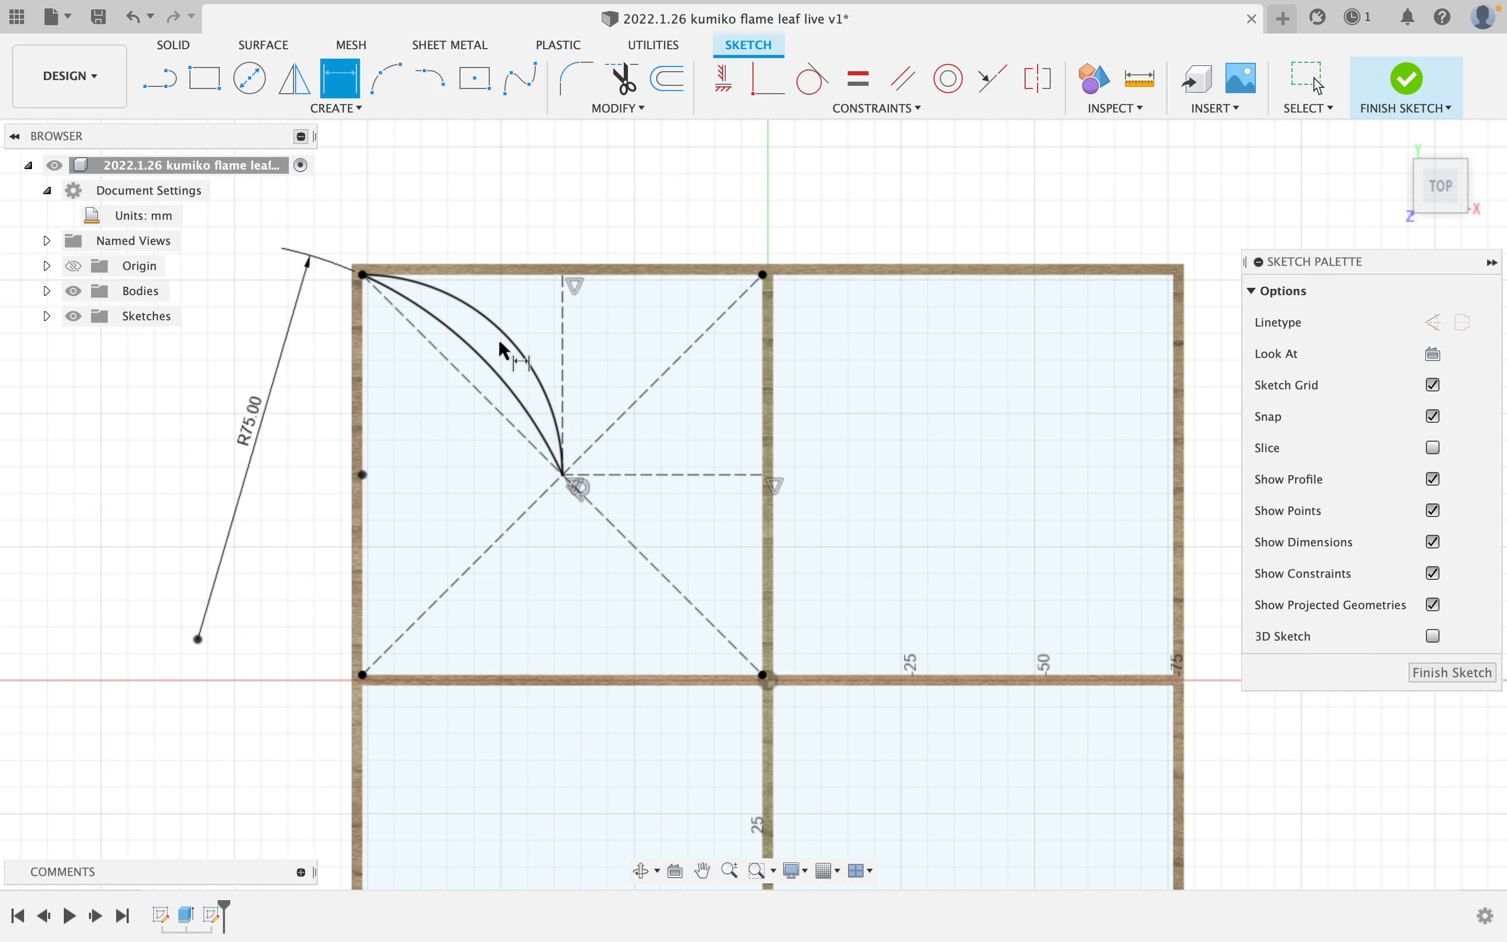
key(Escape)
drag(506, 334, 495, 347)
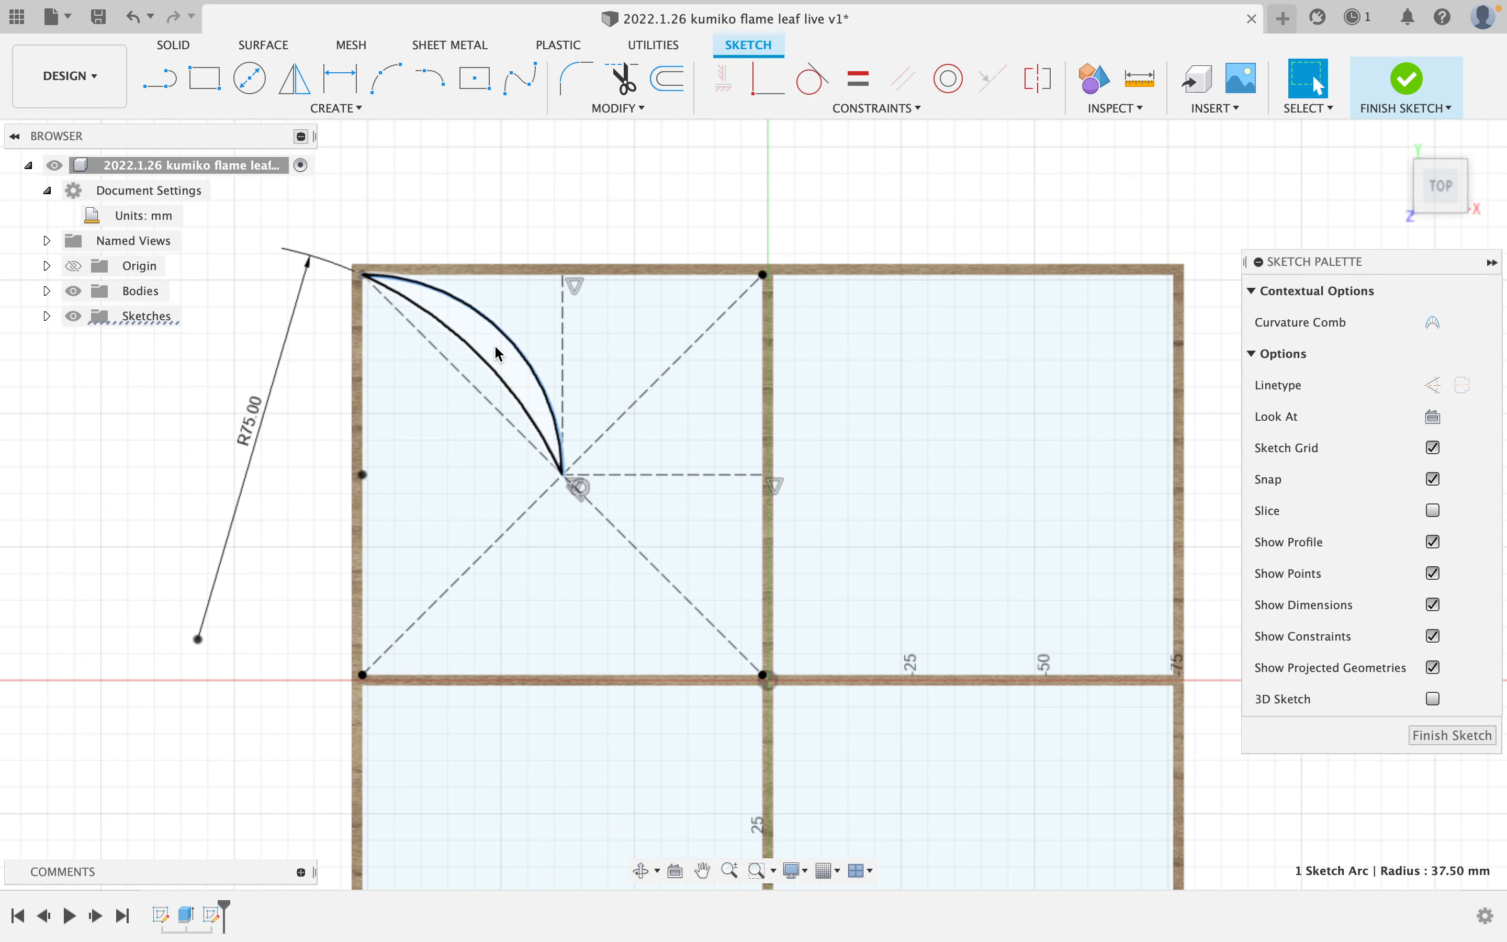
key(d)
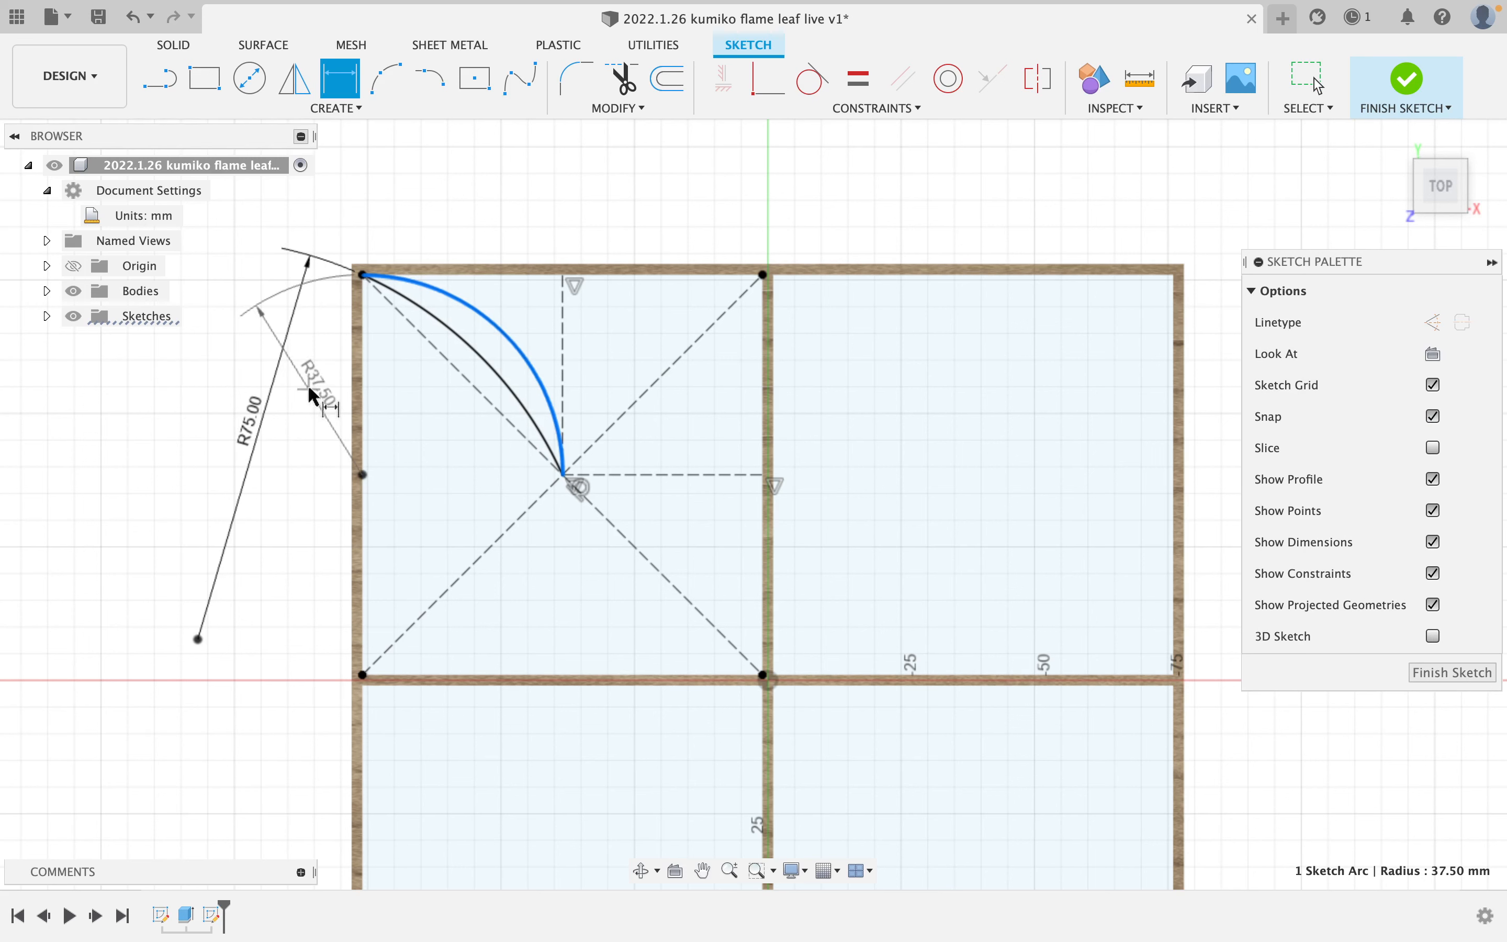
click(315, 363)
key(Escape)
key(Escape)
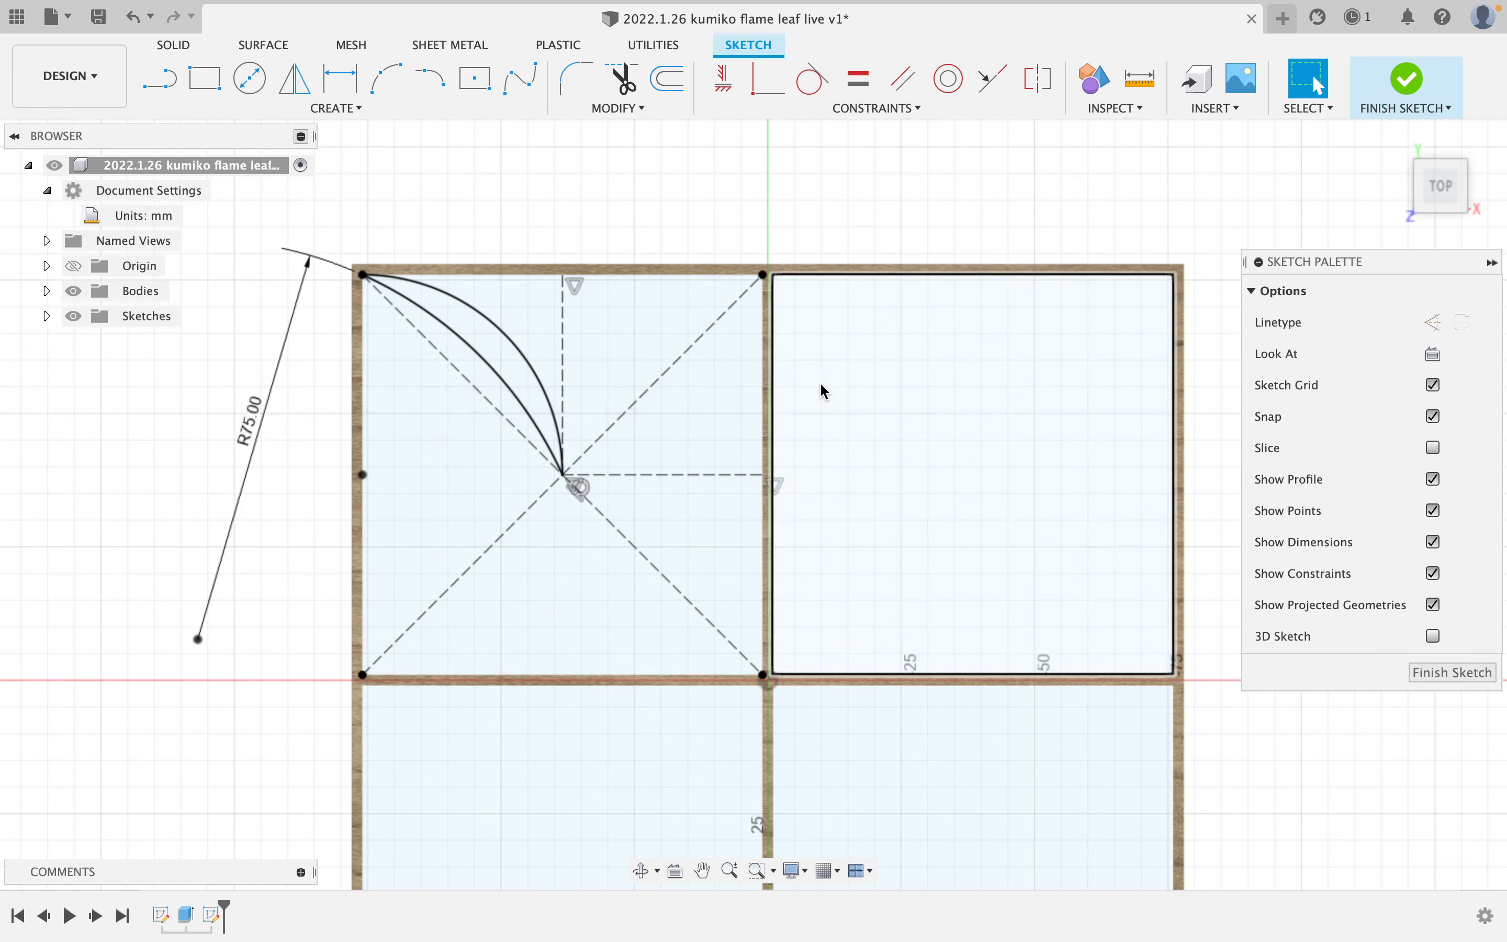
- Delete the tangent constraint at the outer arc's end near the opening's centre and dimension that arc's radius as 40 mm
drag(511, 341, 516, 347)
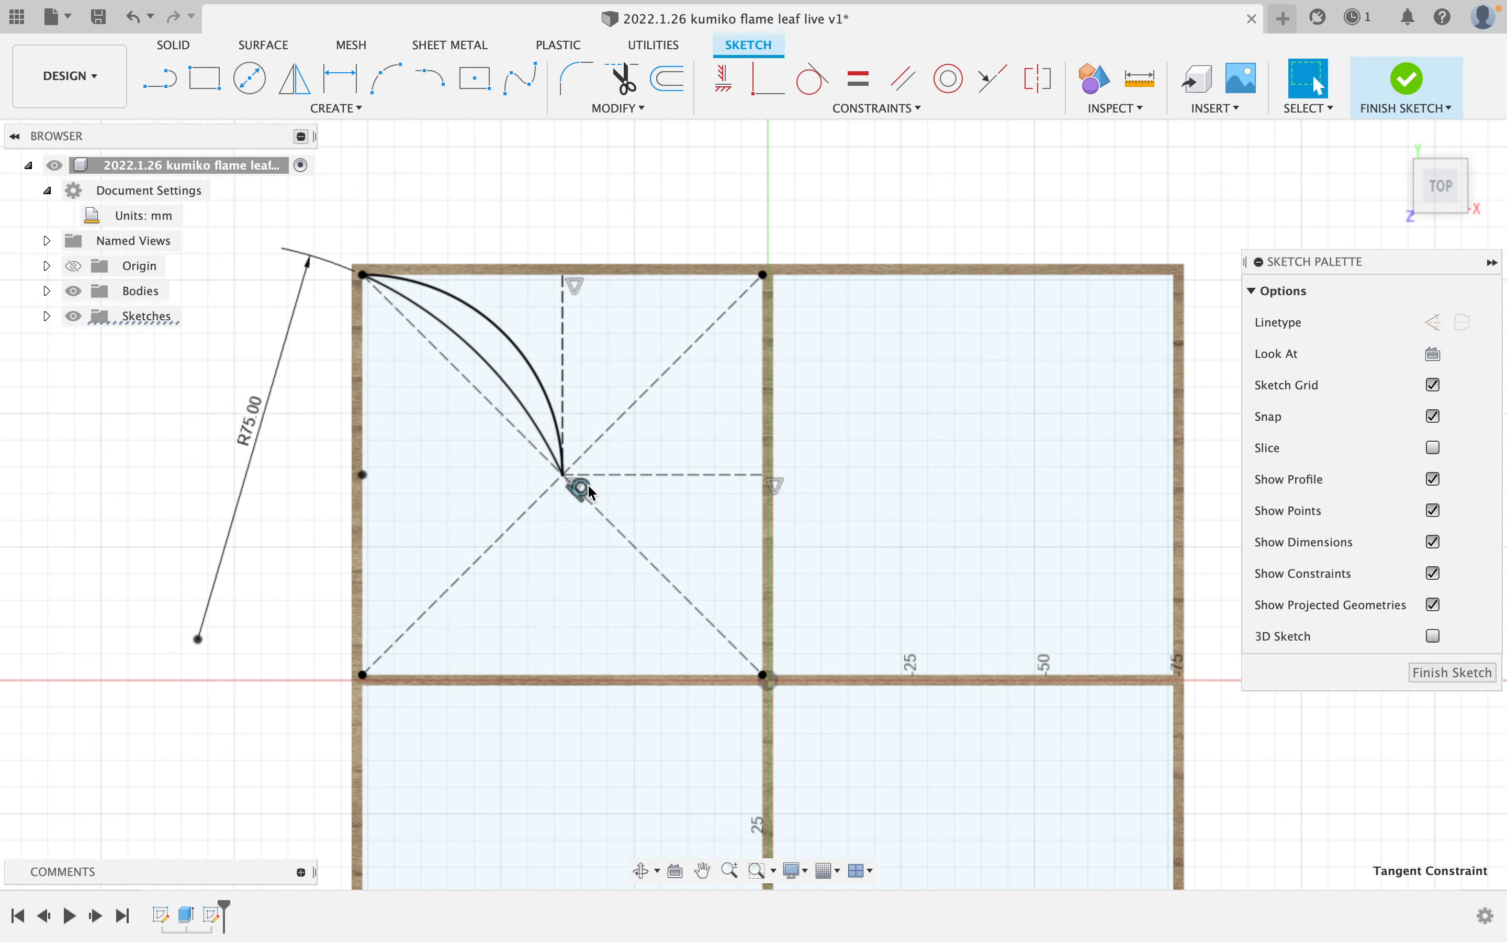
click(478, 321)
key(d)
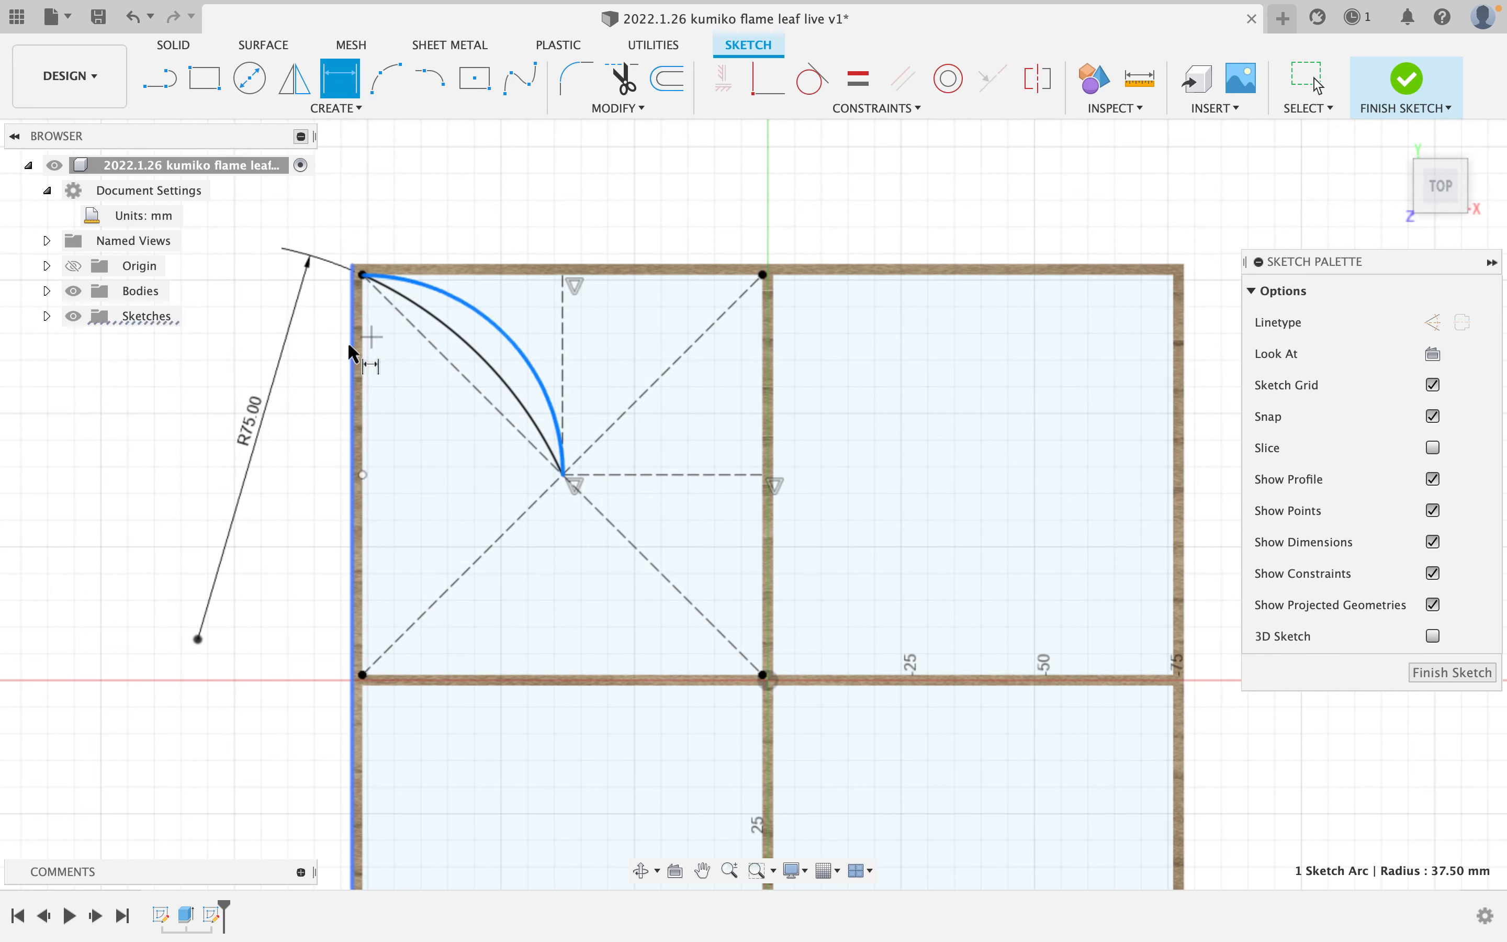
click(323, 353)
key(Return)
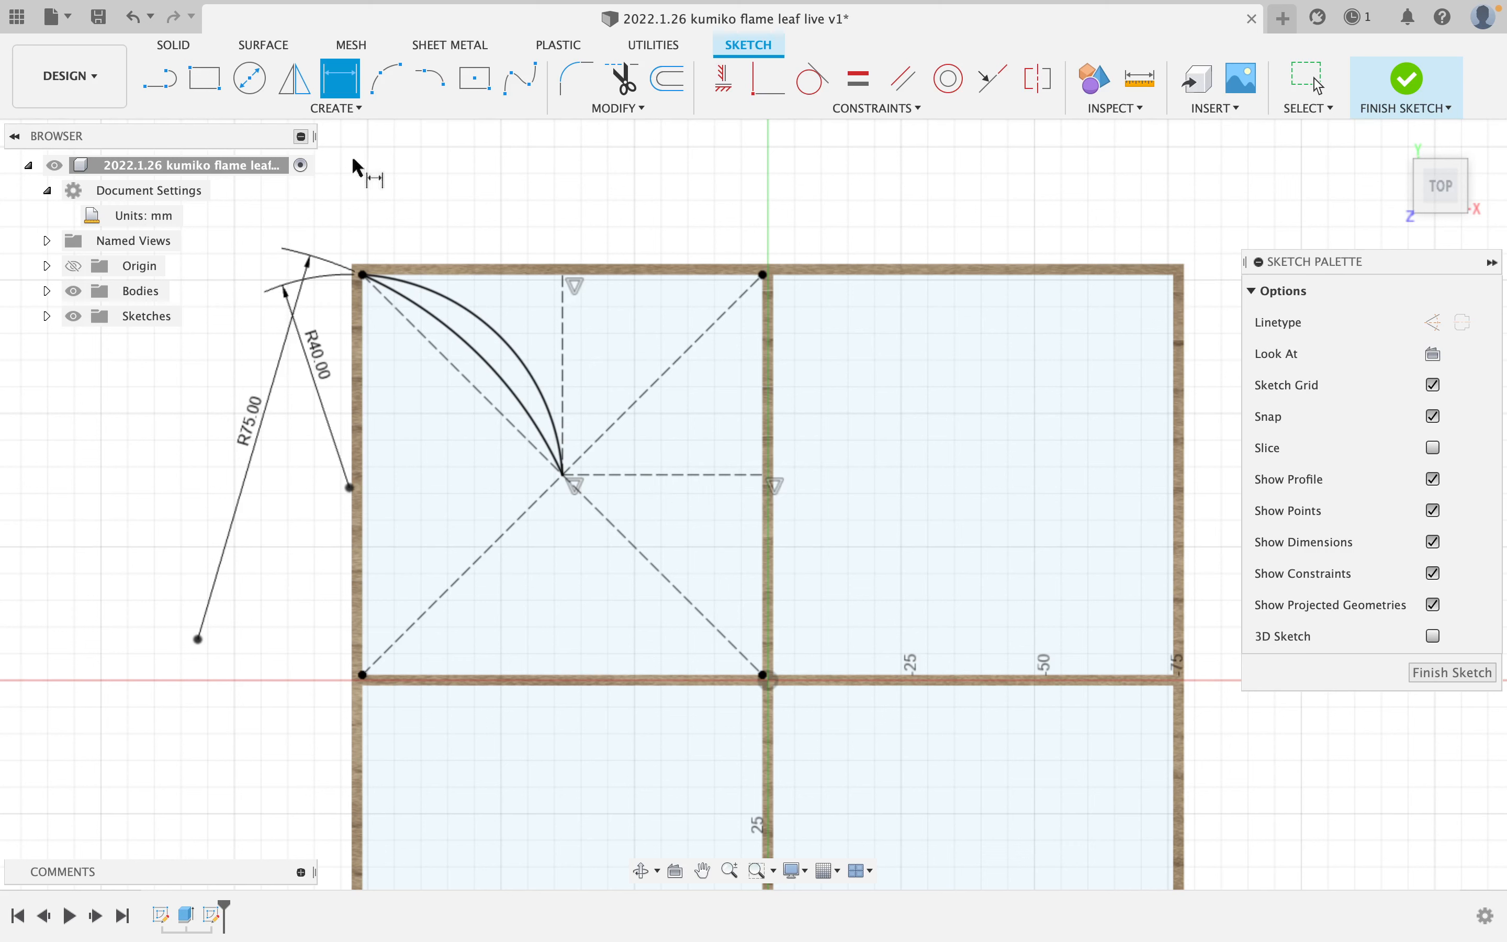
- Draw a construction line about 50.5 mm long from the outer arc to the opening's upper-right corner
click(161, 90)
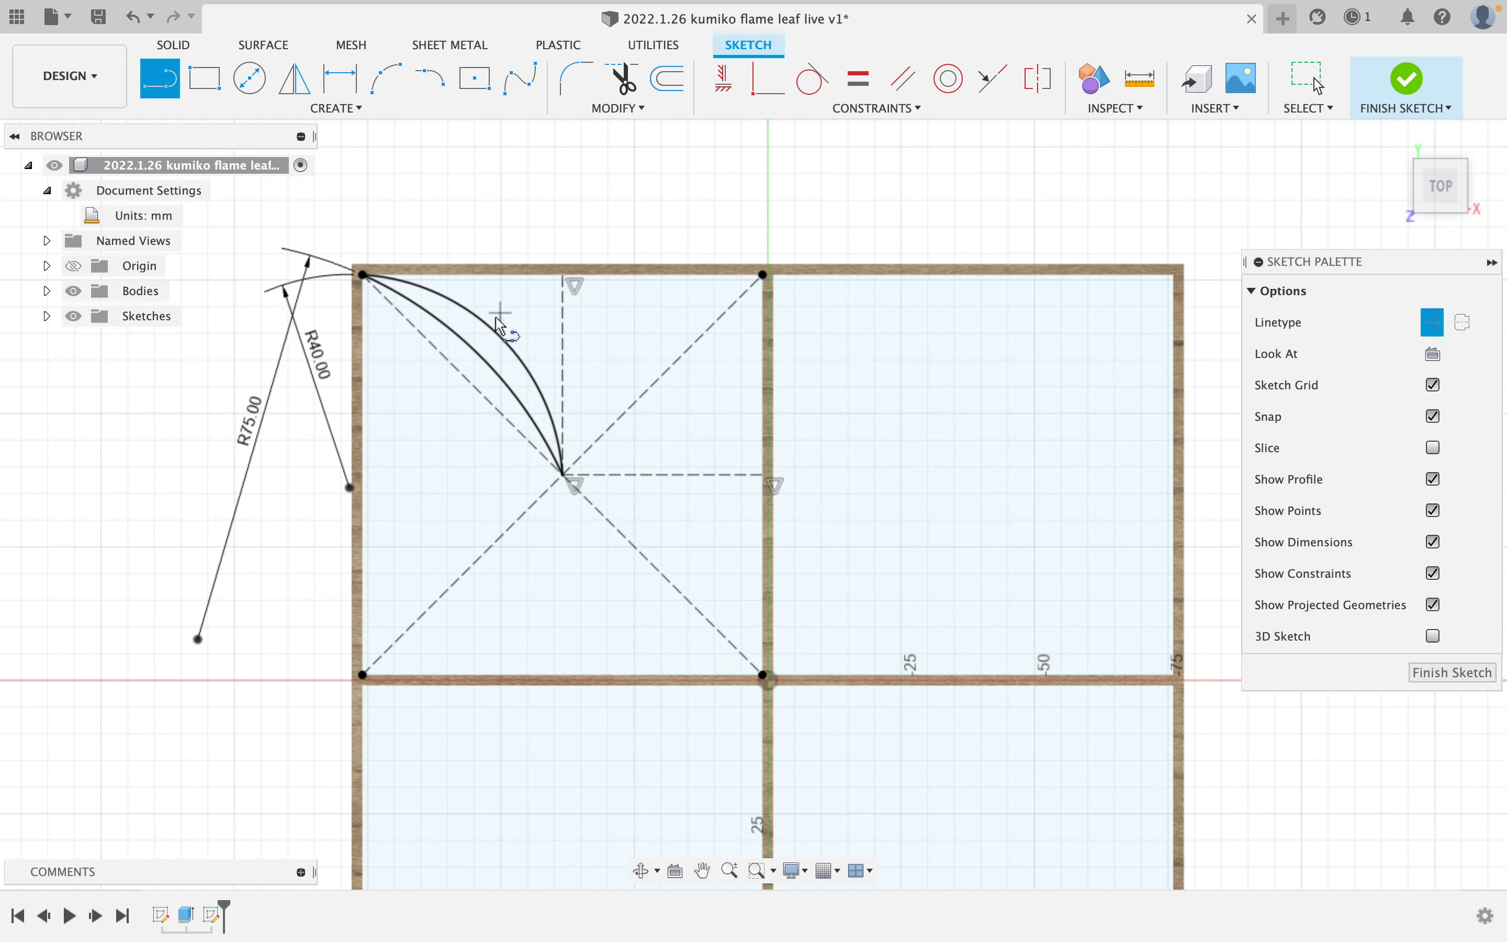
click(504, 337)
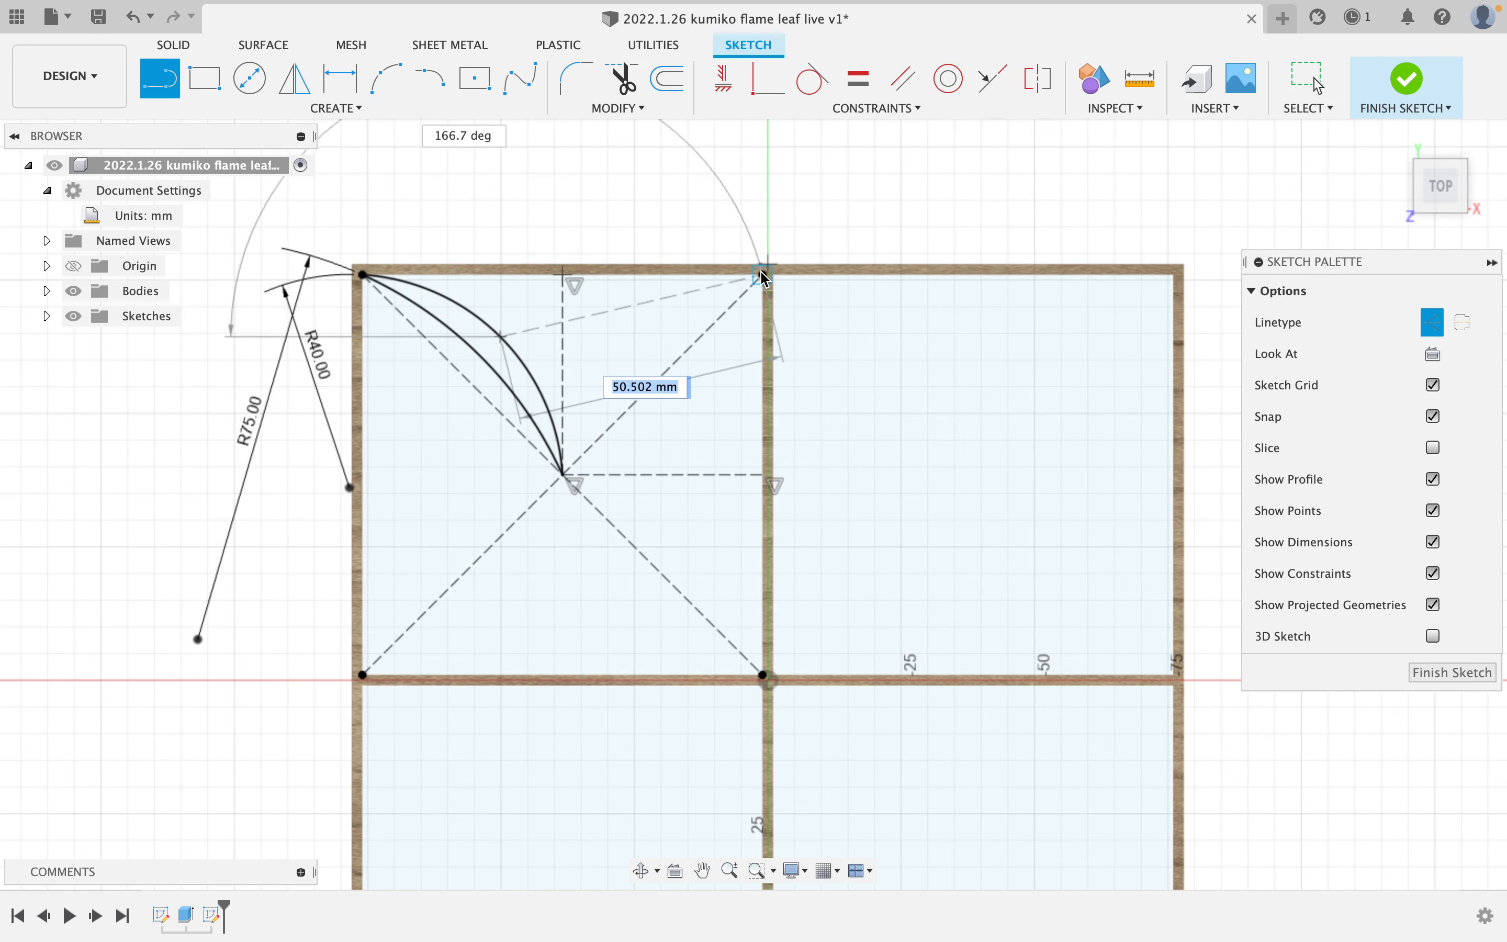
click(763, 275)
key(Escape)
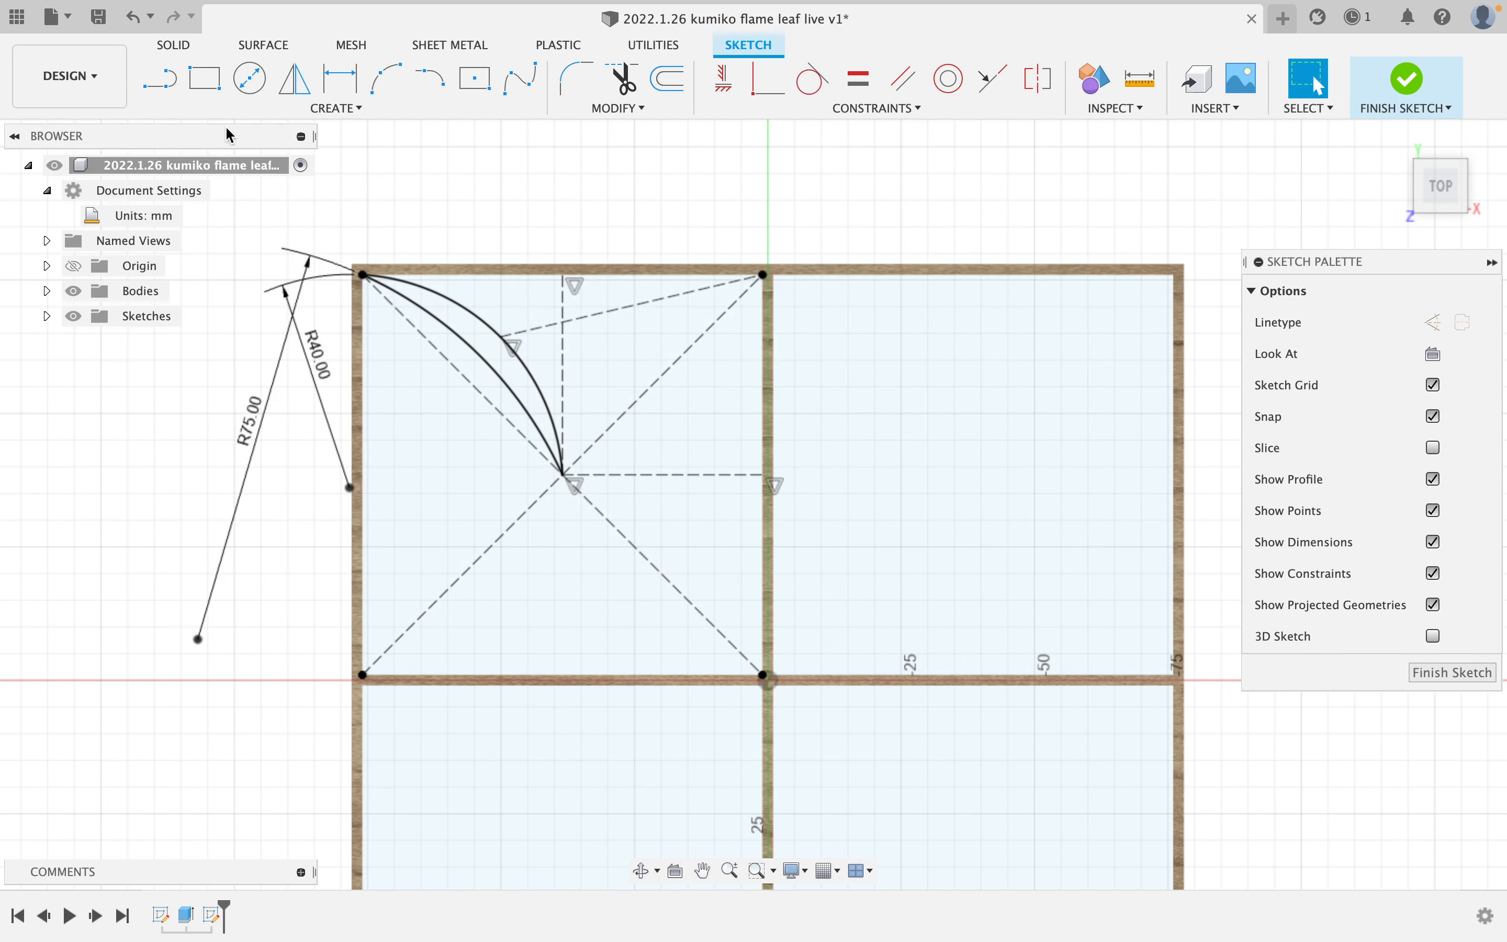
- Draw two solid lines, about 41 mm and 43 mm long, from the outer arc along either side of the new construction line
key(l)
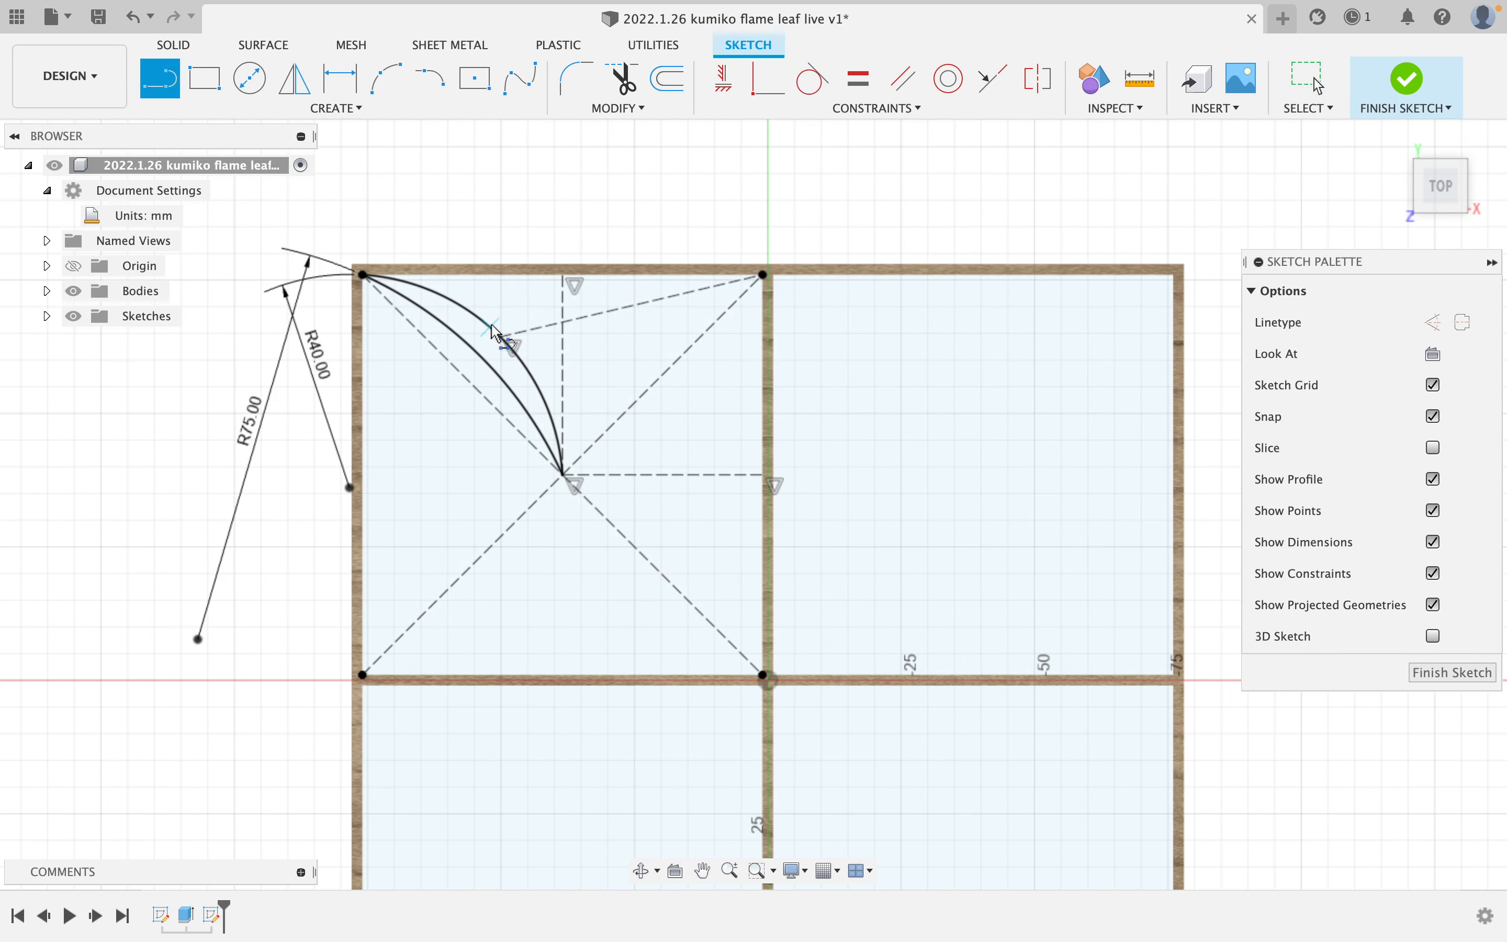
click(491, 325)
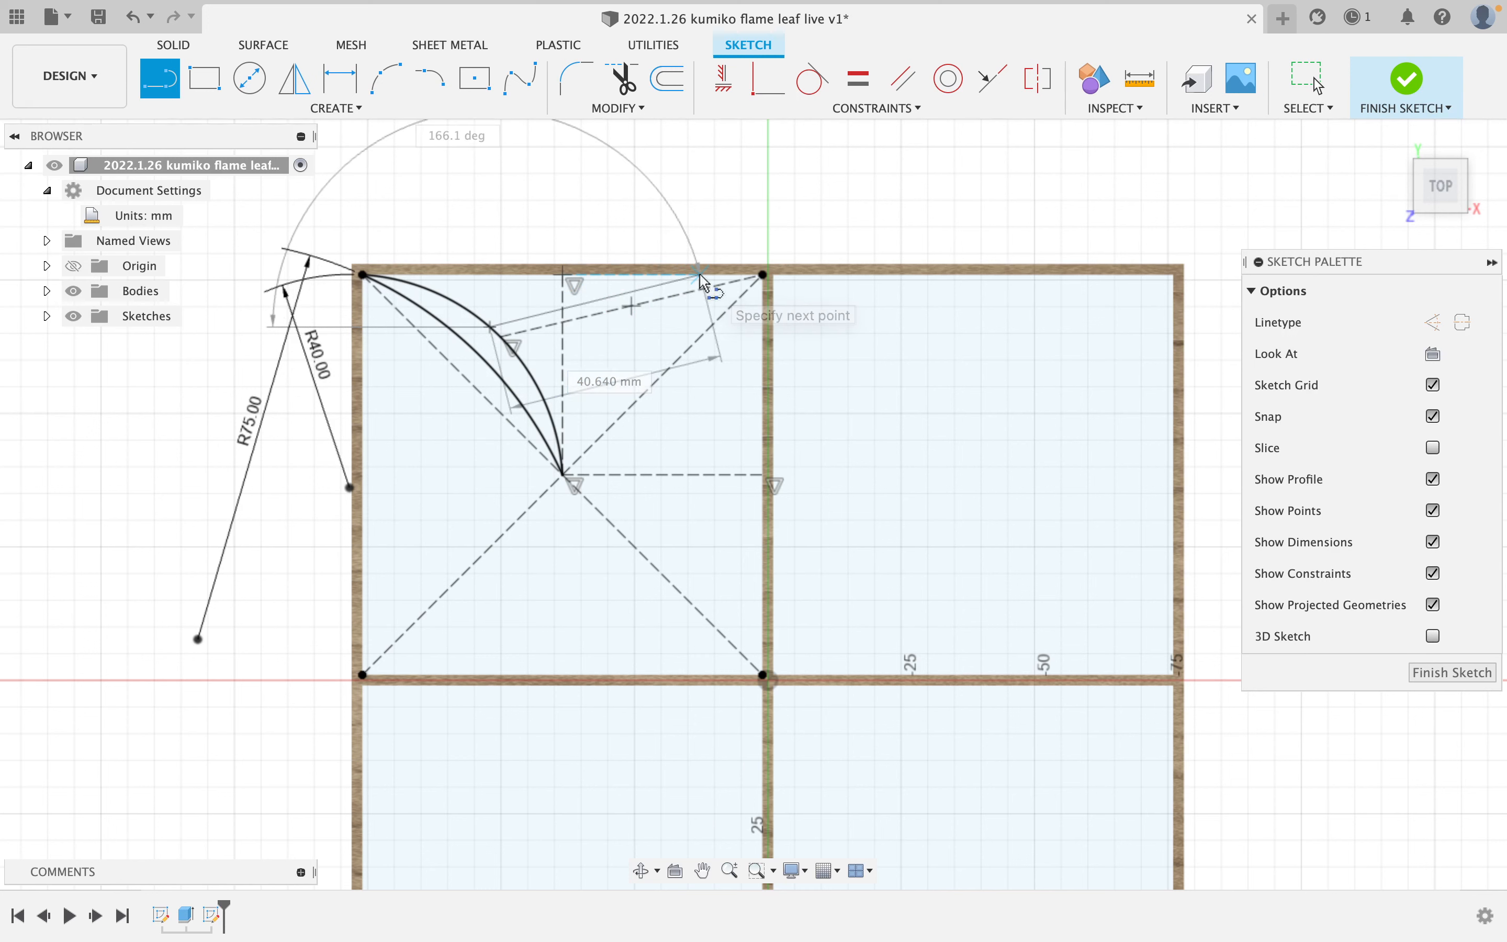
double_click(700, 274)
click(516, 354)
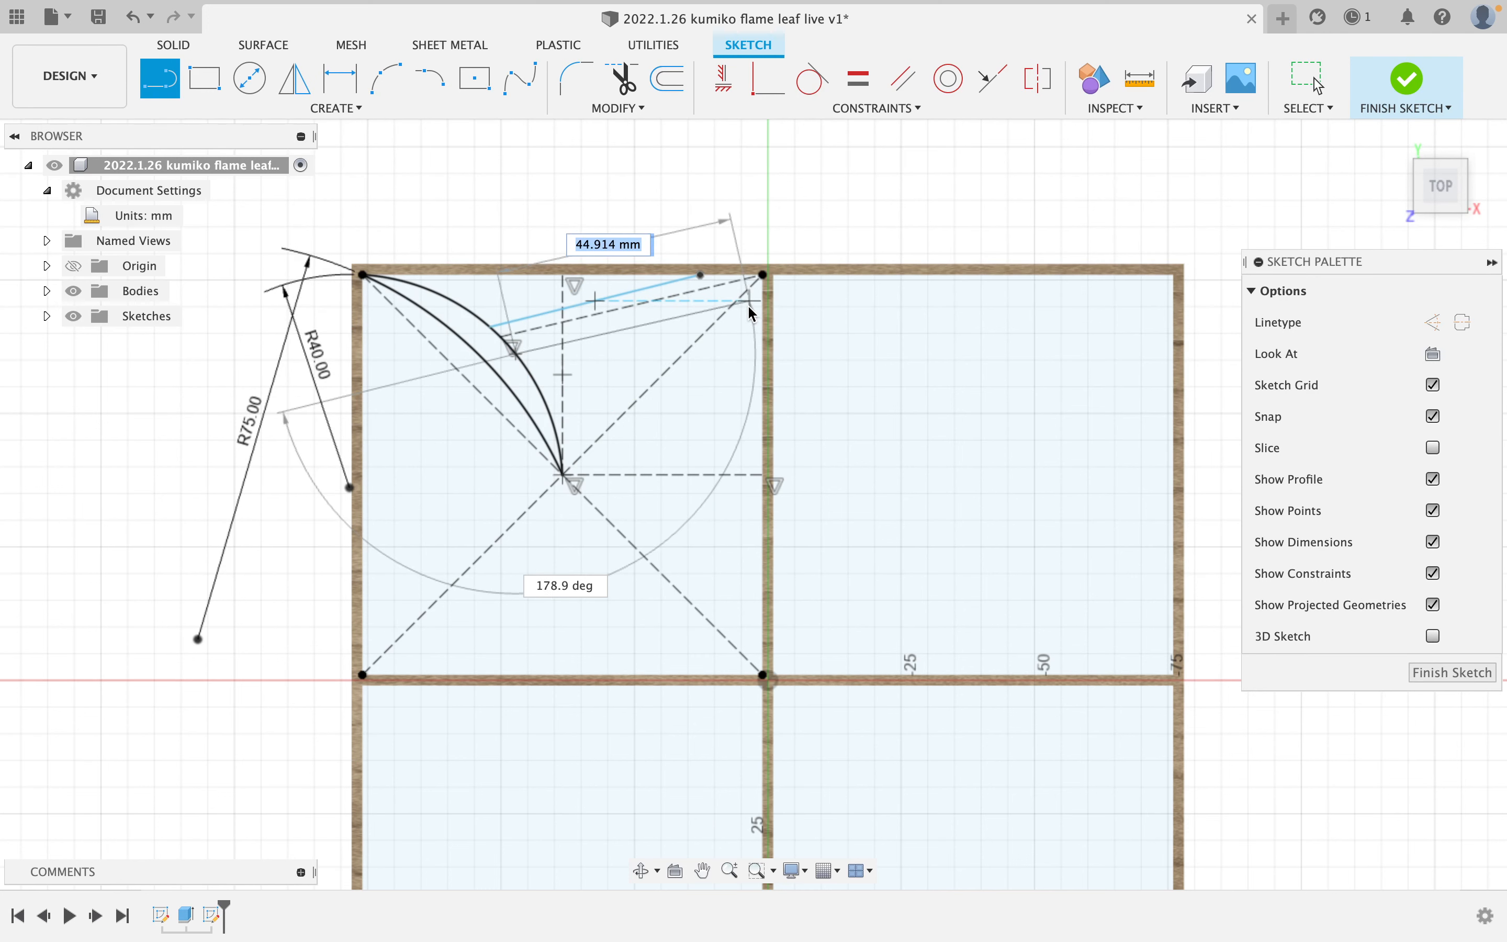
double_click(737, 301)
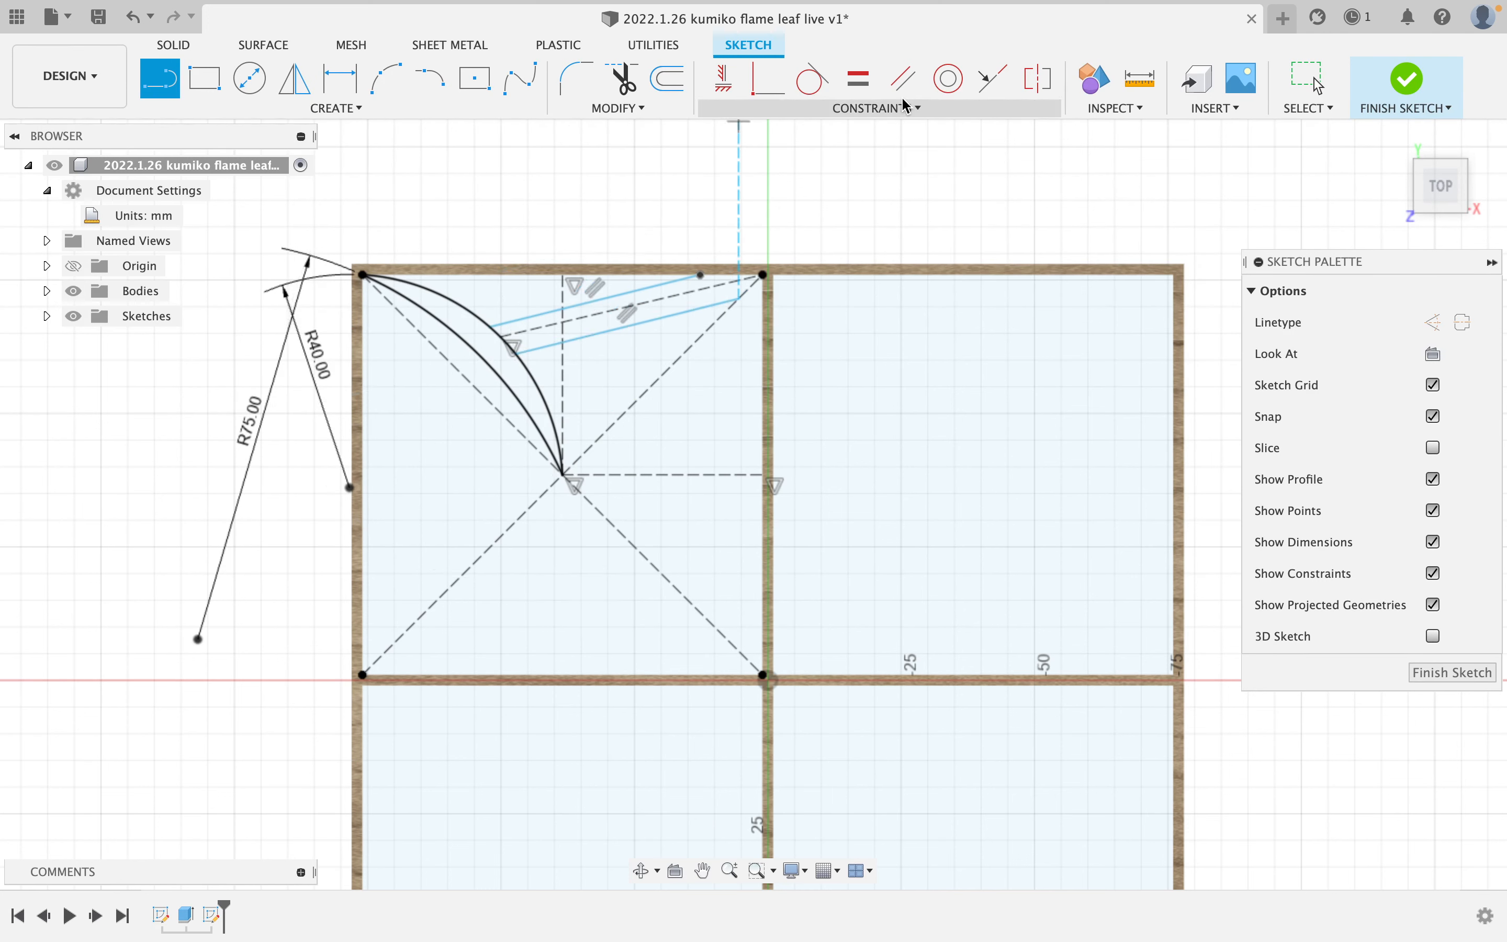
- Constrain the two solid lines to be parallel to the construction line between them and symmetric about it
click(903, 81)
click(672, 297)
click(673, 314)
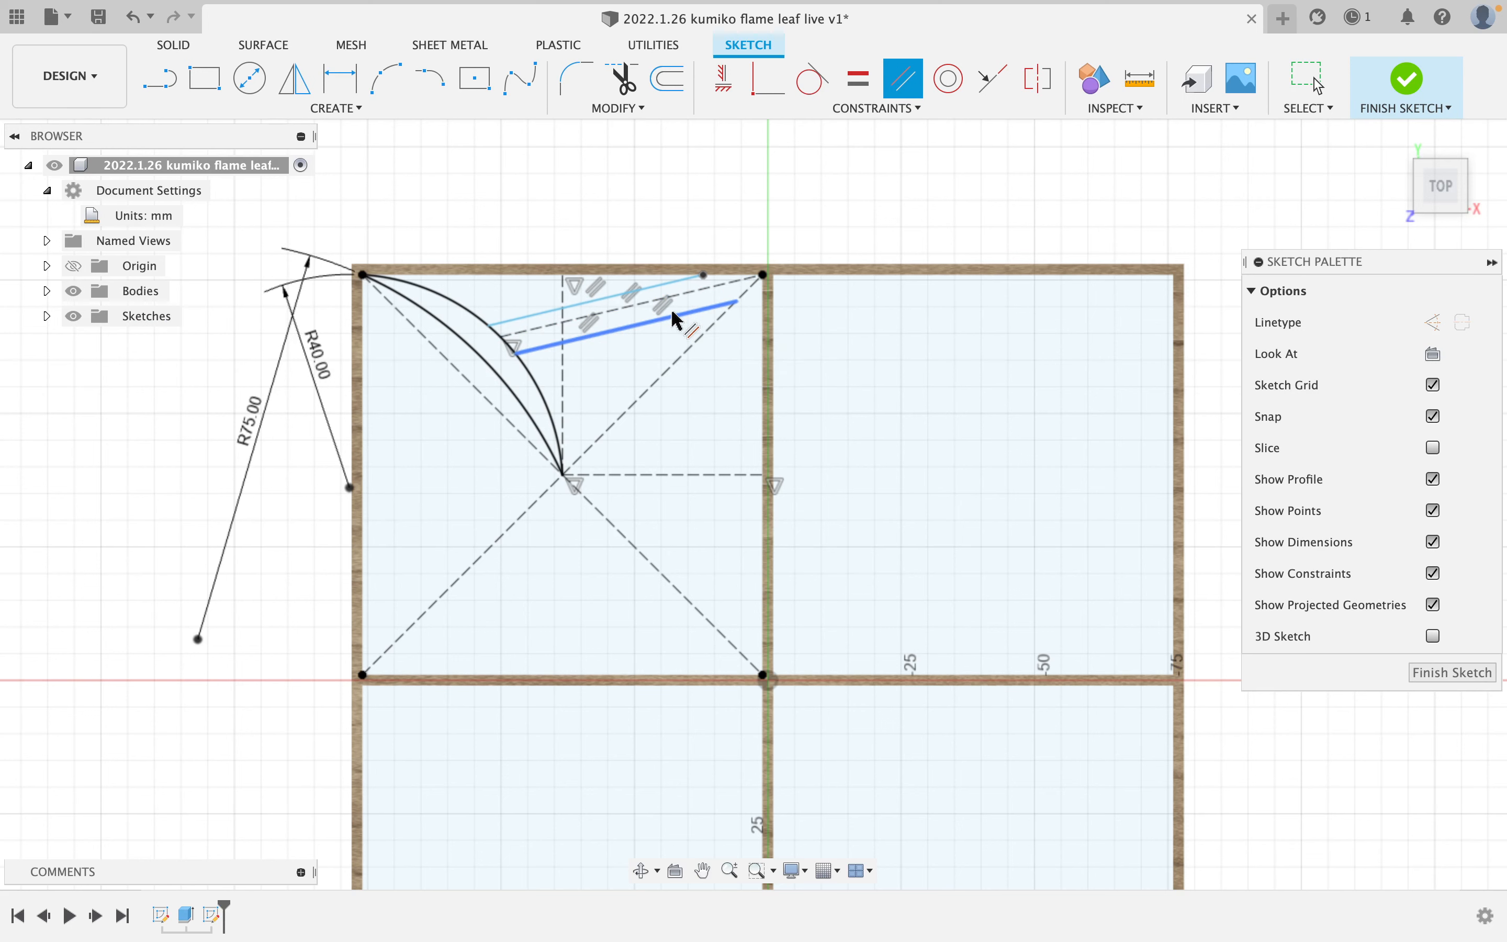
key(Escape)
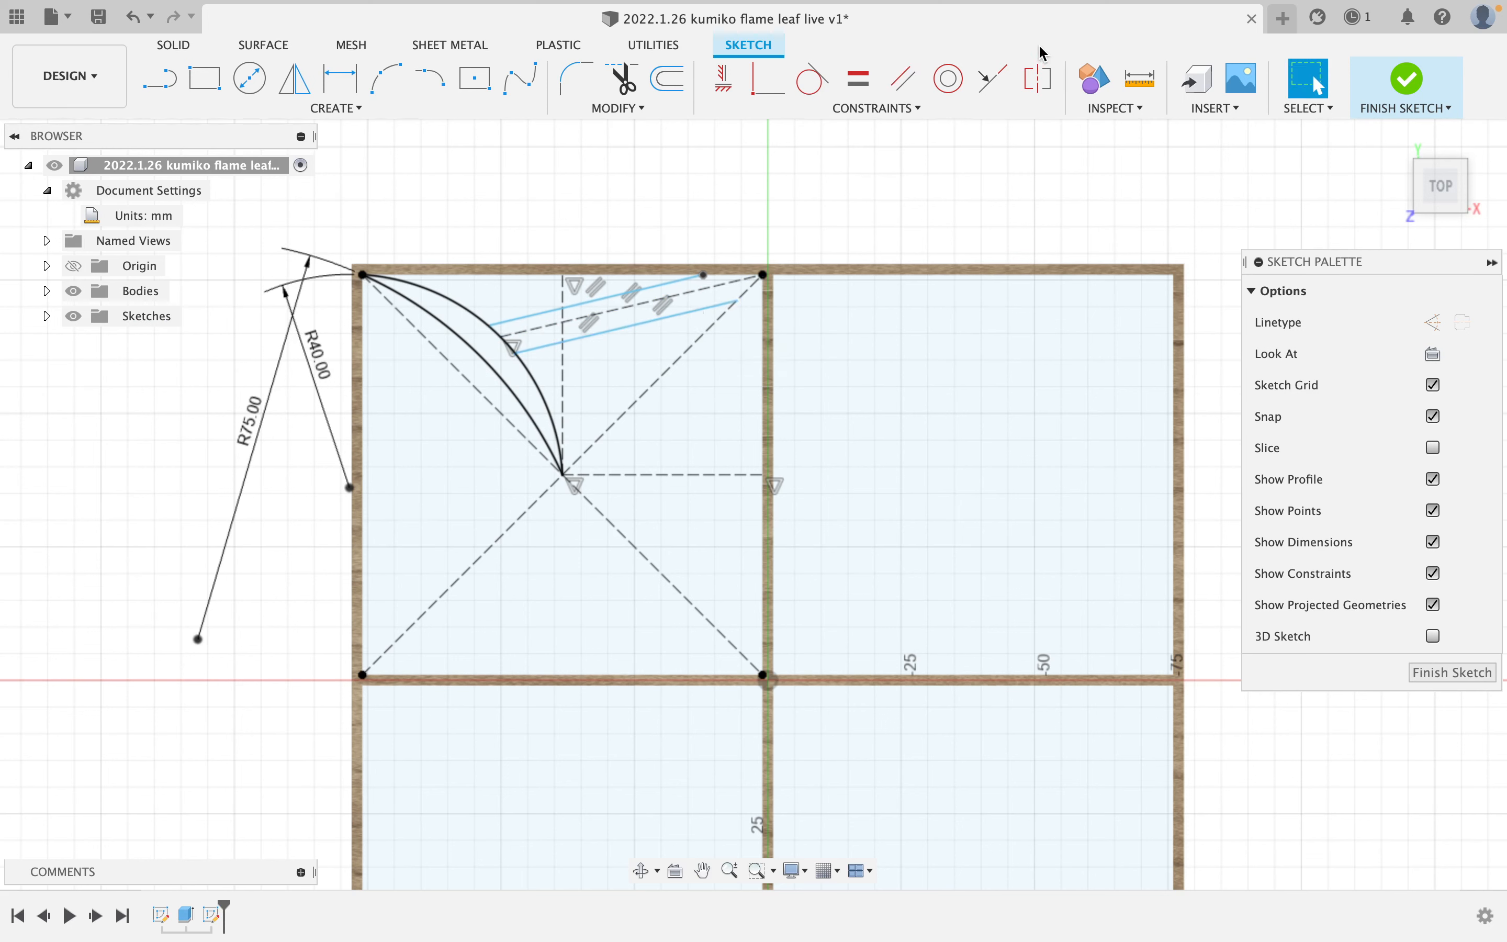
click(1039, 81)
click(648, 324)
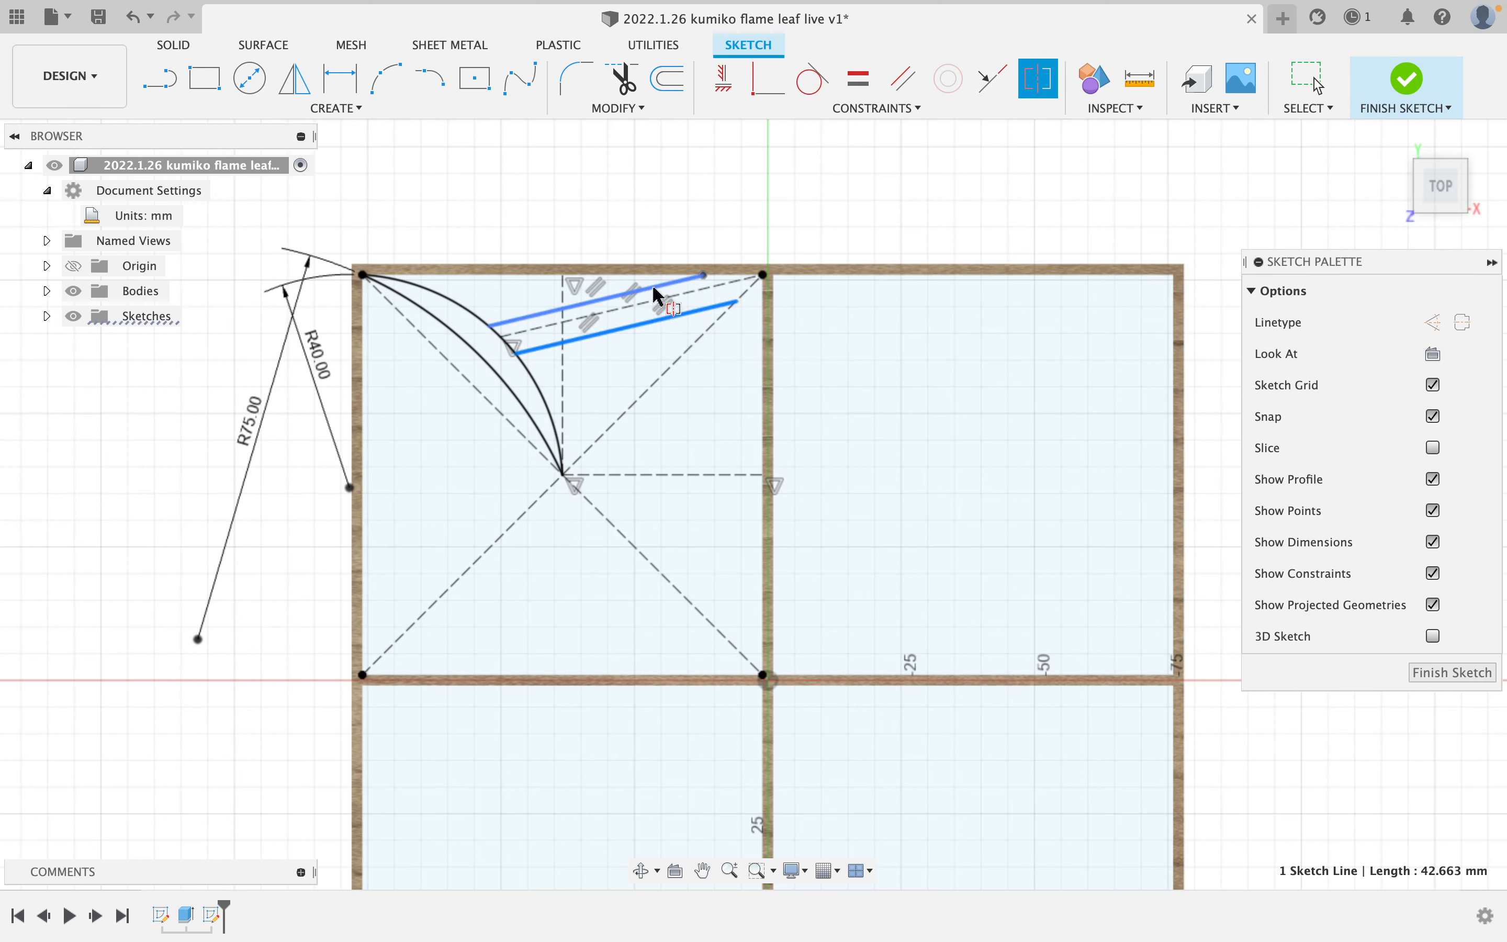
click(648, 310)
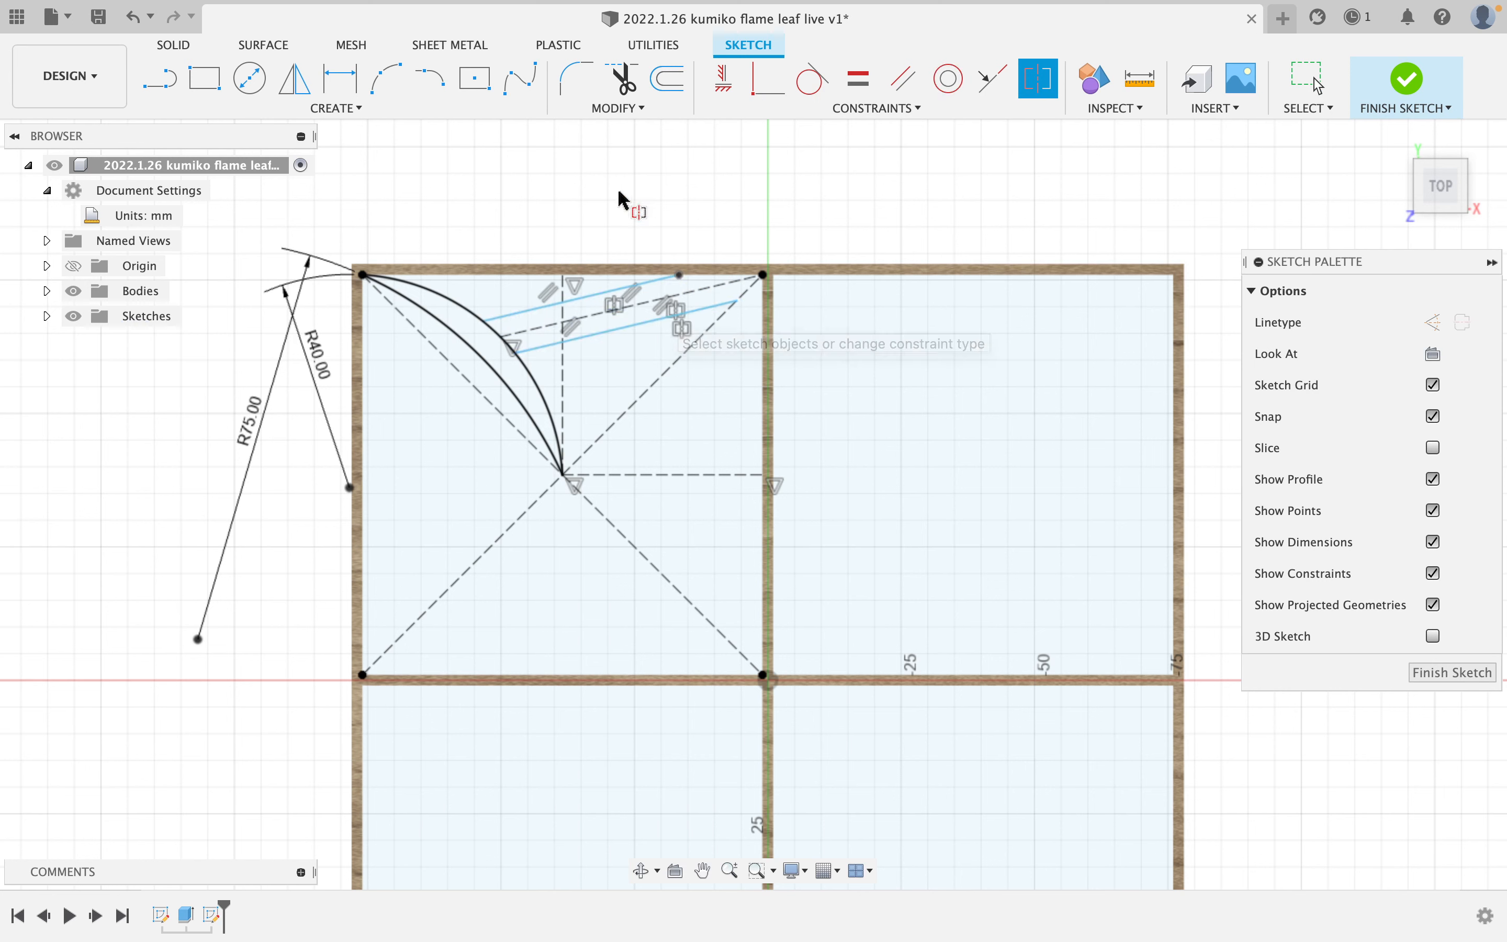
key(Escape)
- Dimension the distance between the two parallel solid lines as 2 mm
key(d)
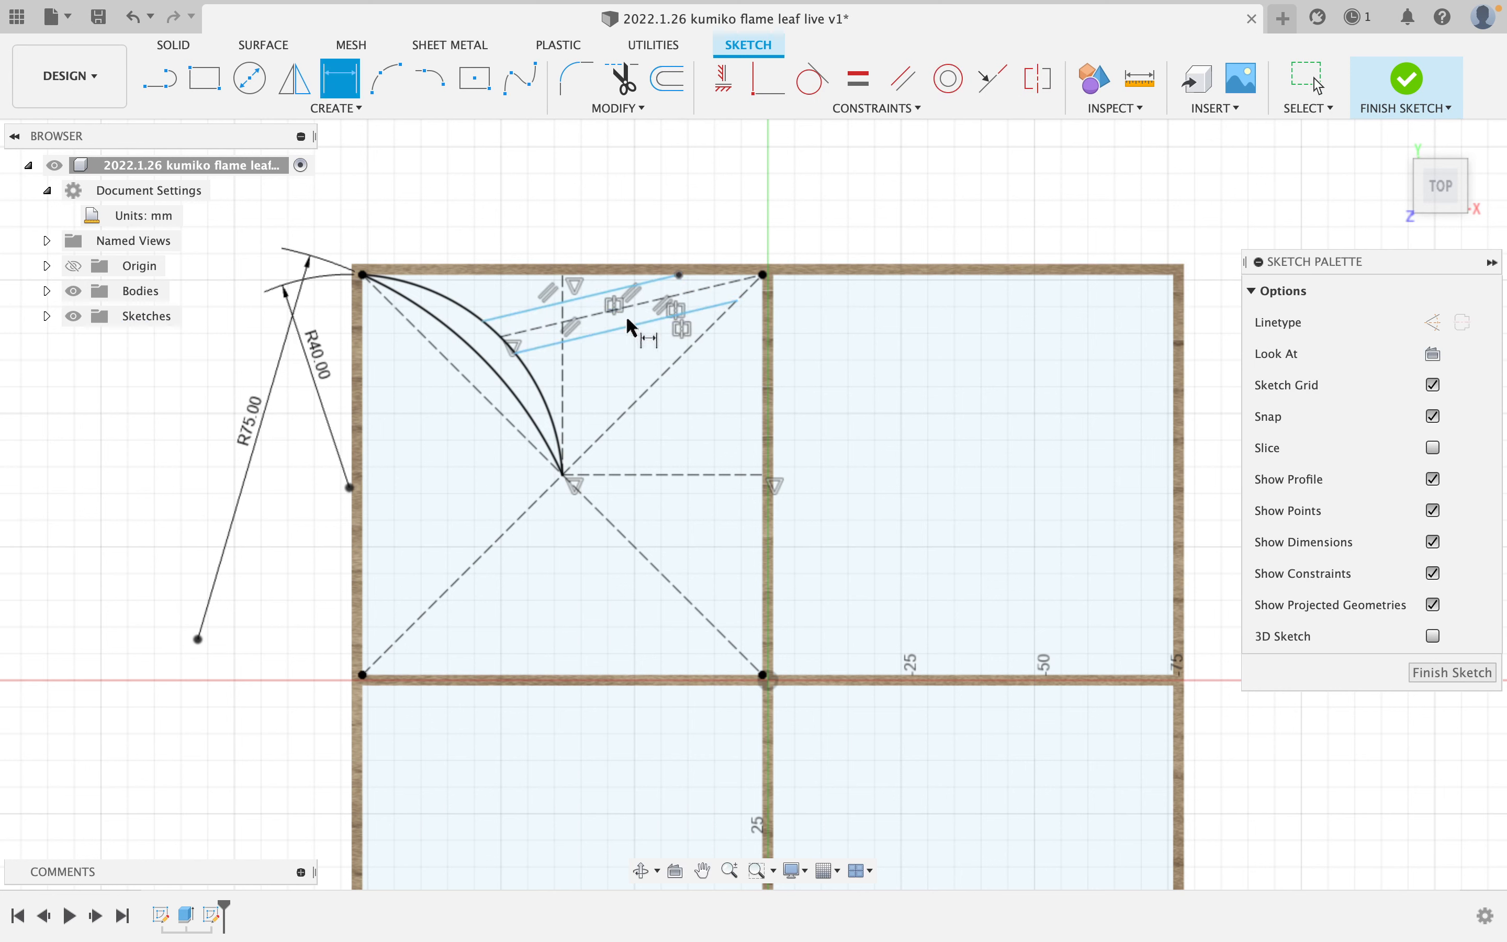
click(631, 327)
click(629, 287)
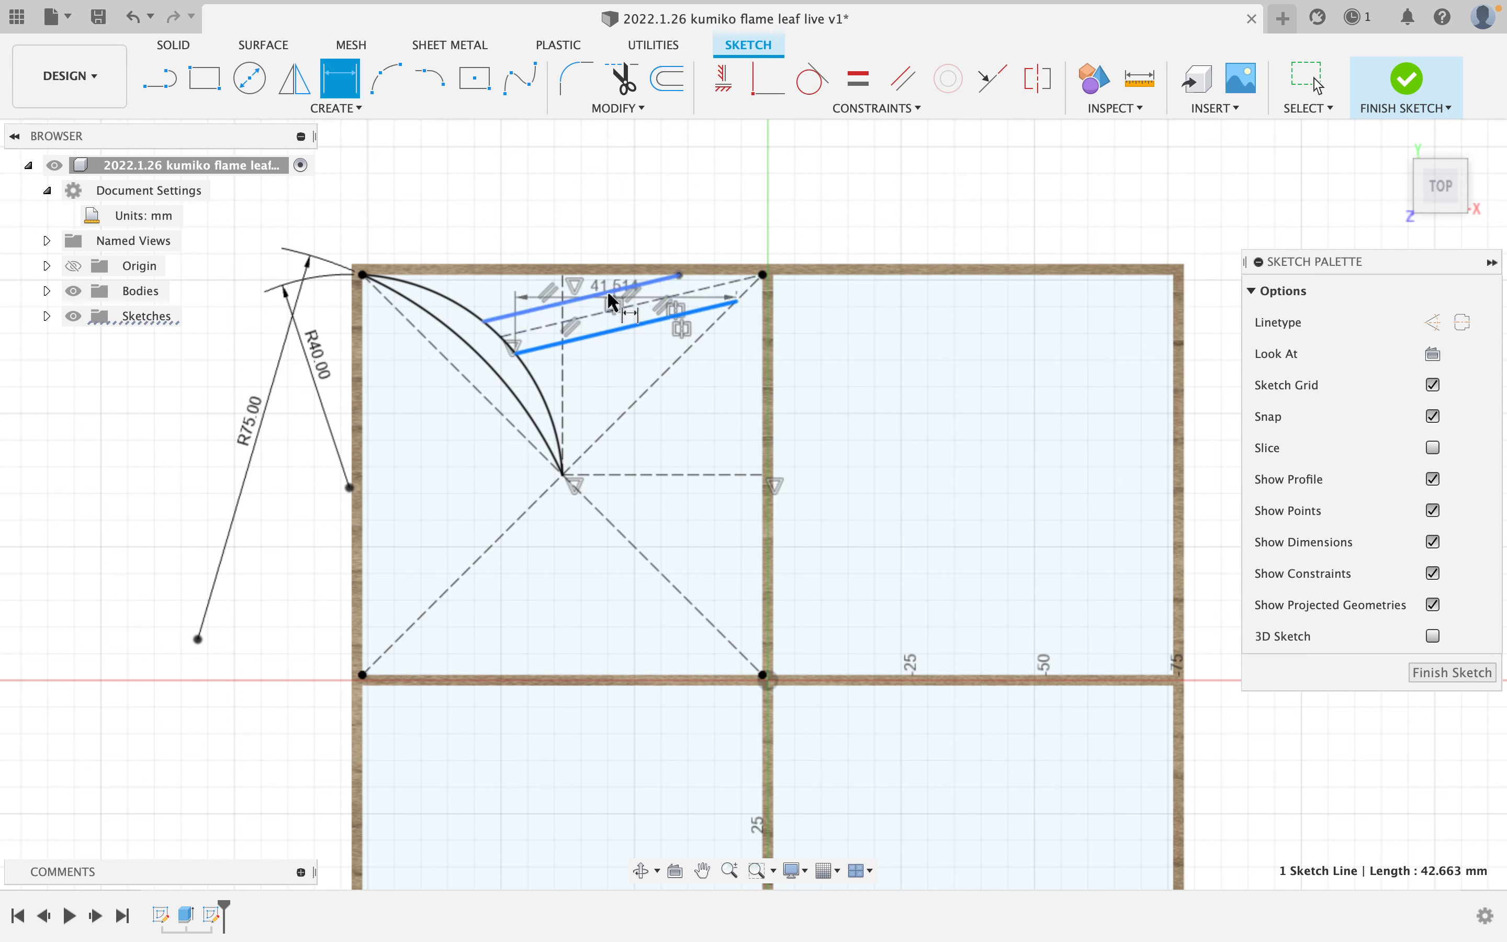
click(621, 216)
text(2)
key(Return)
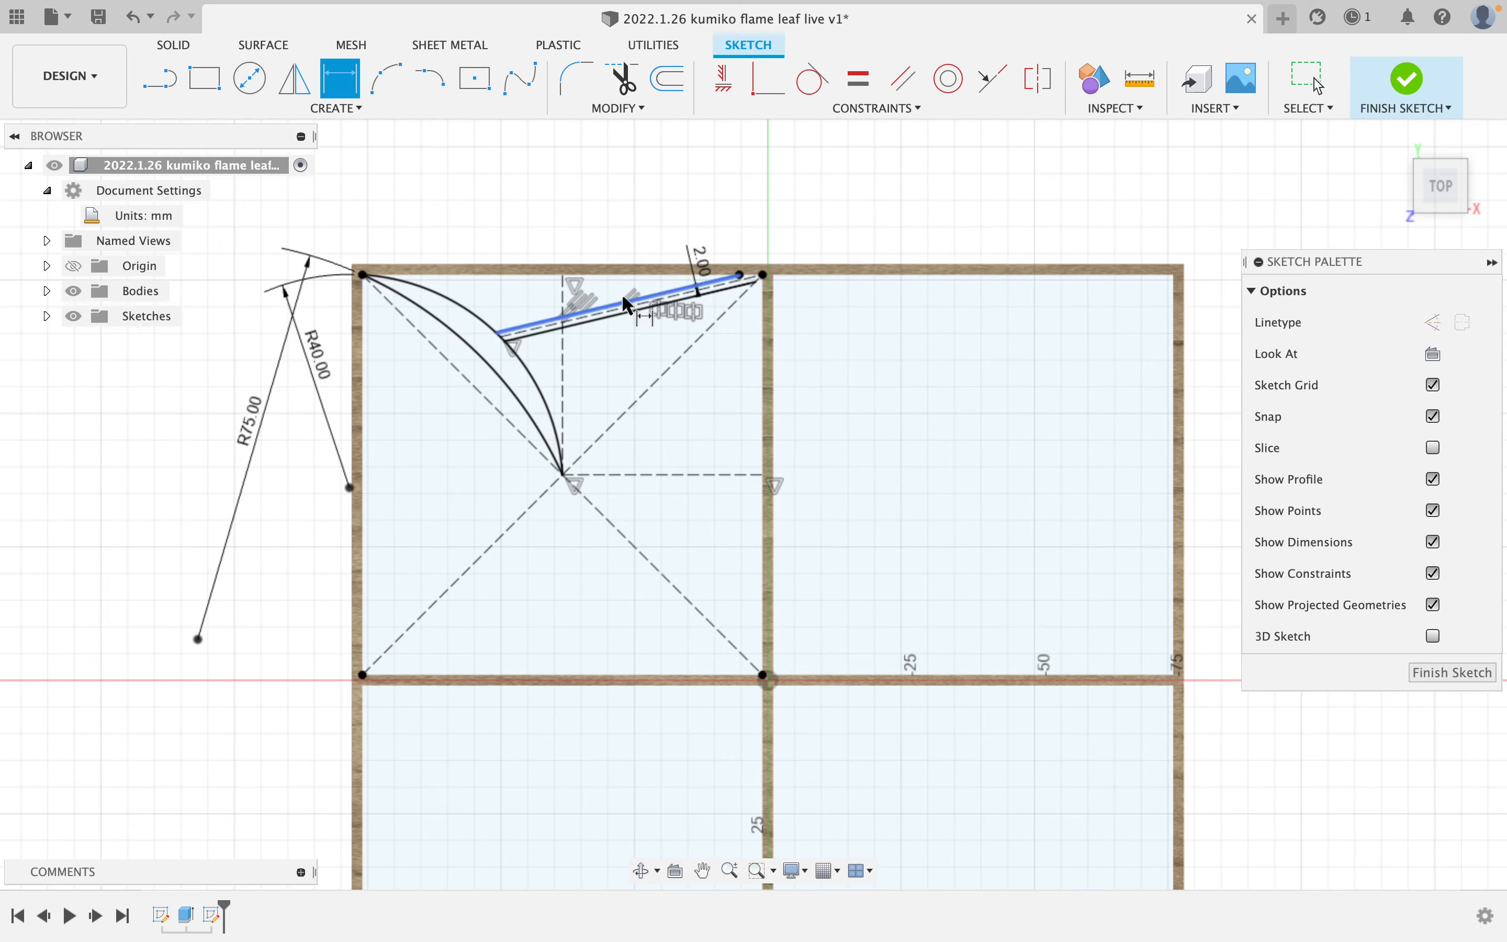
scroll(626, 293, up, 3)
scroll(626, 290, down, 4)
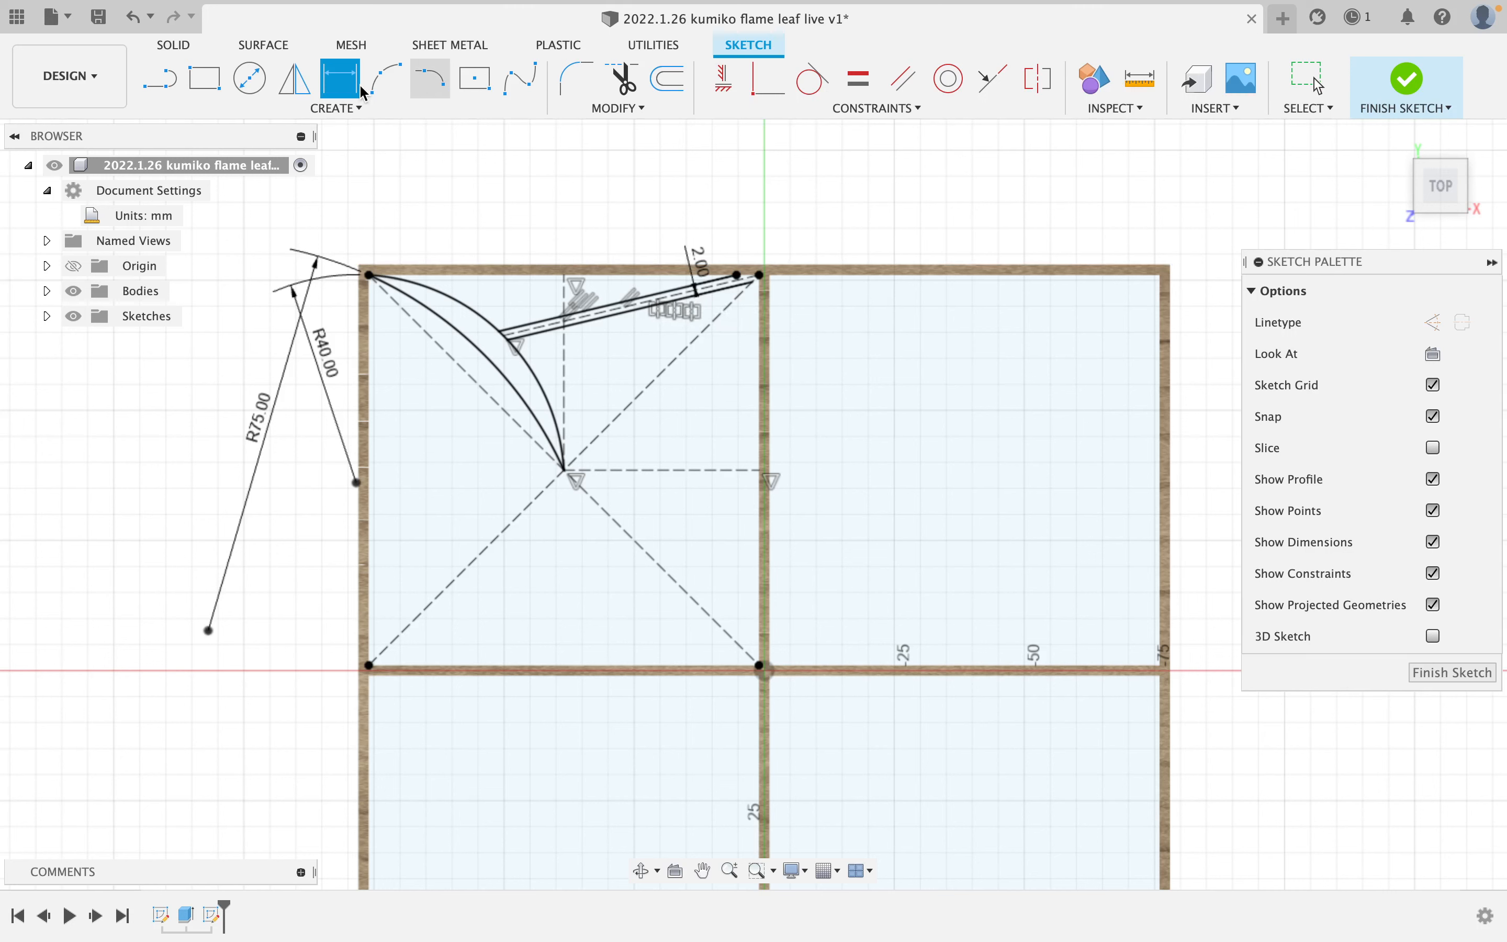
- Mirror the two leaf arcs across the opening's lower-left to upper-right diagonal
click(294, 78)
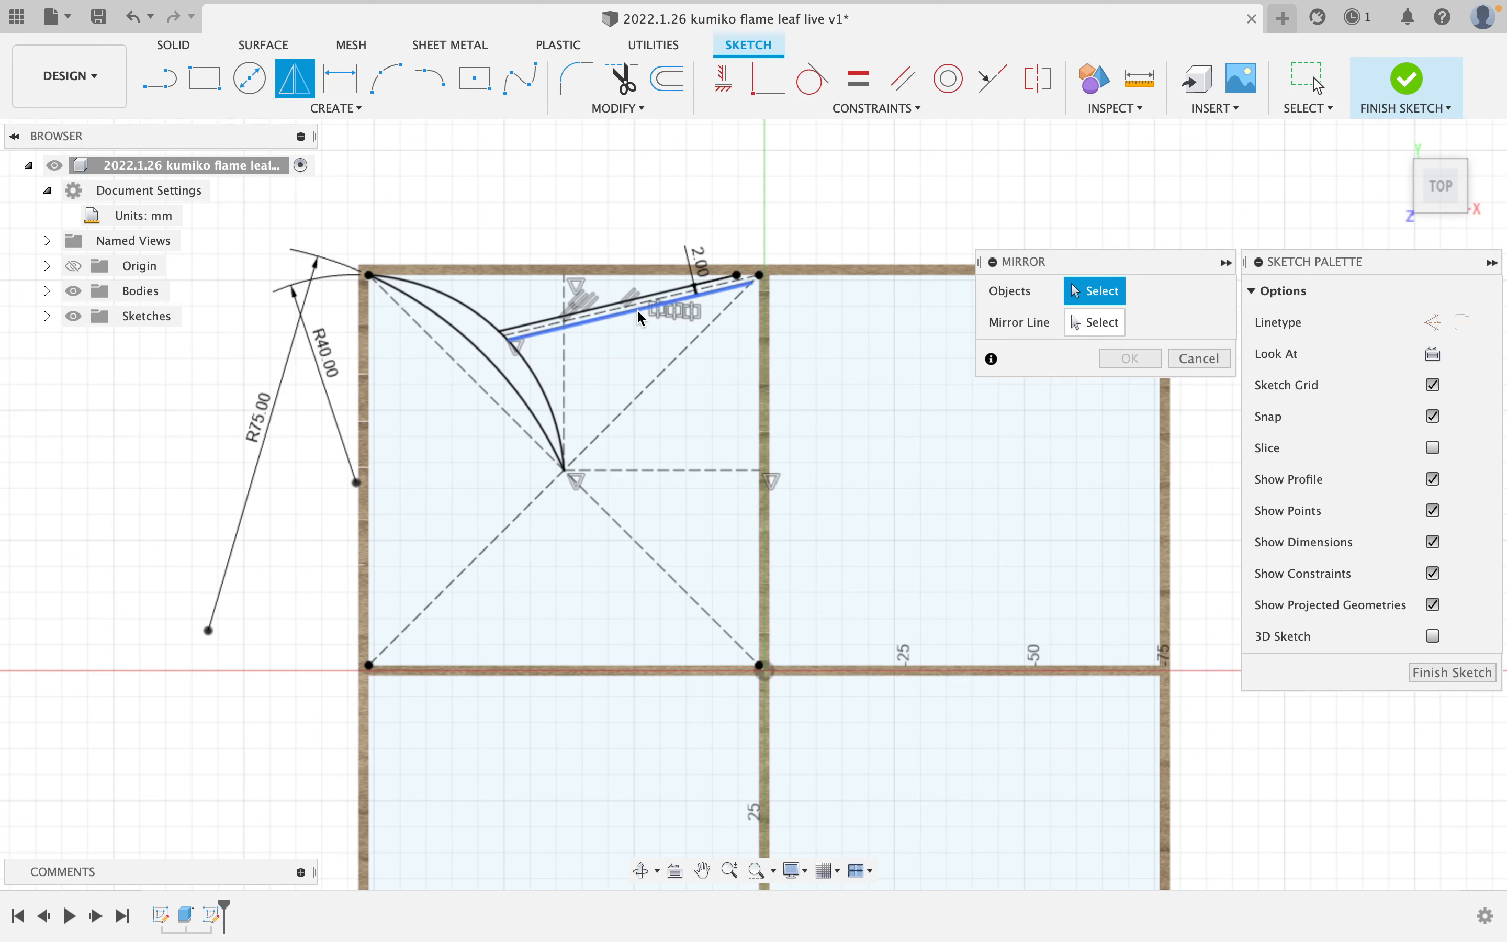
click(525, 373)
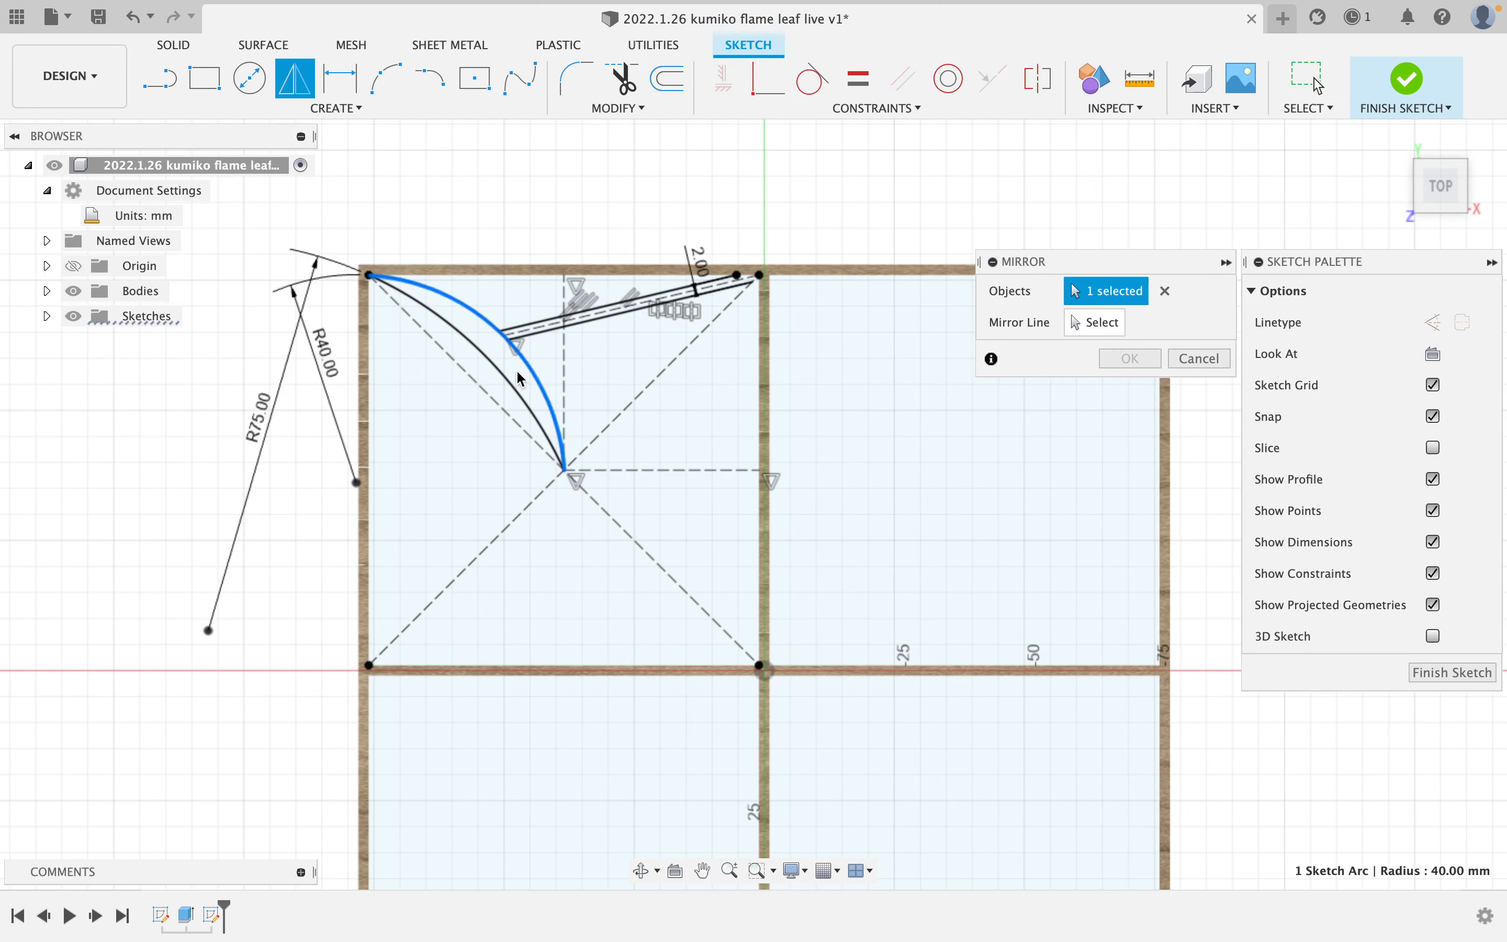
click(1081, 334)
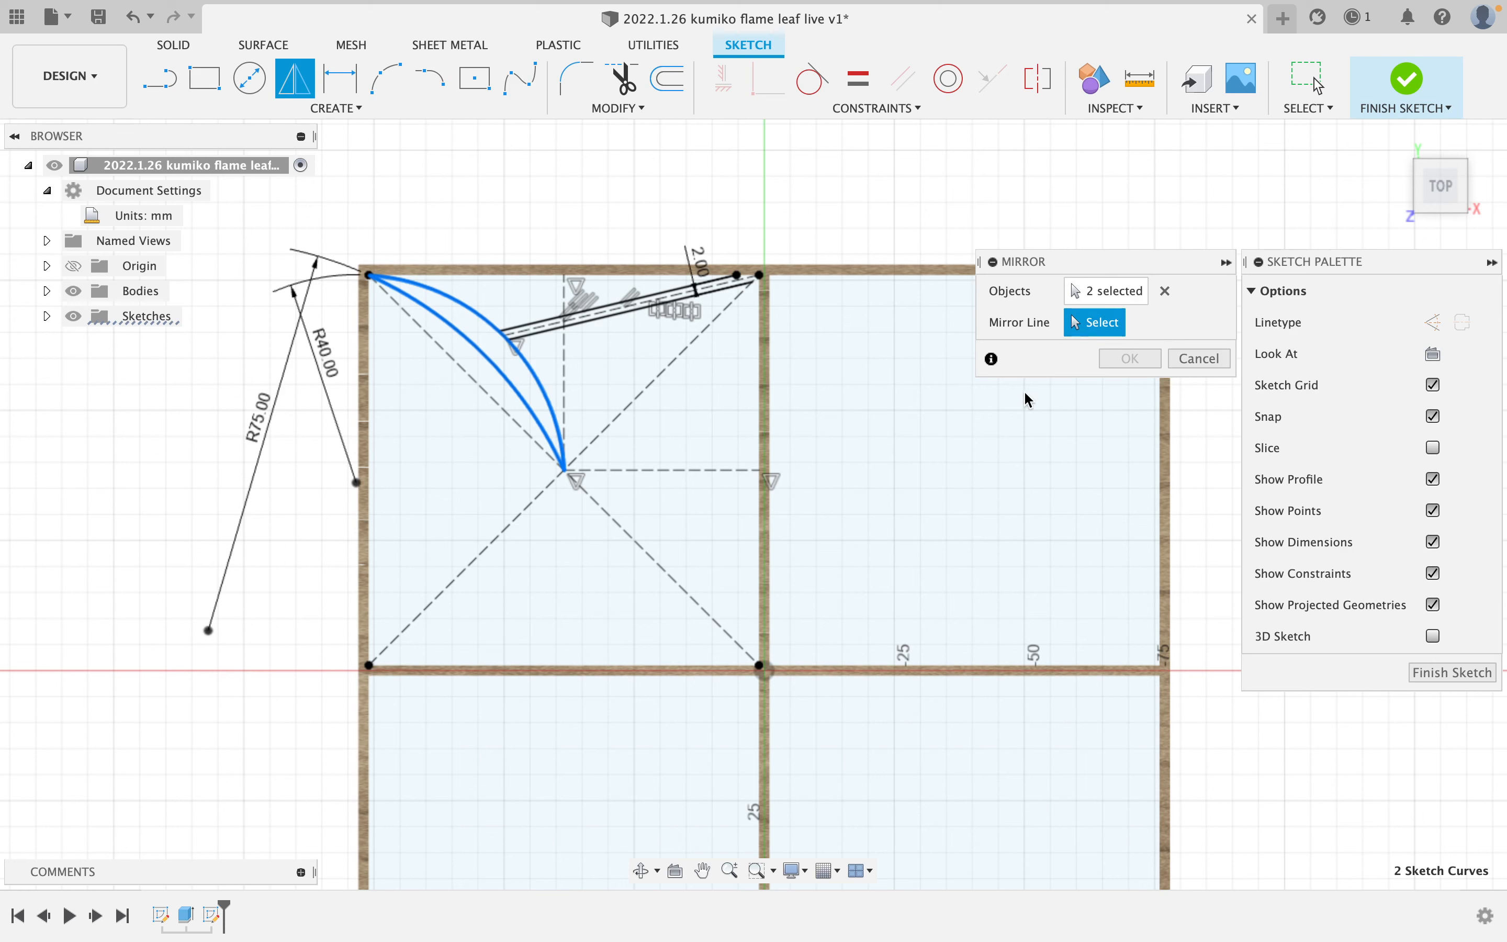
click(645, 390)
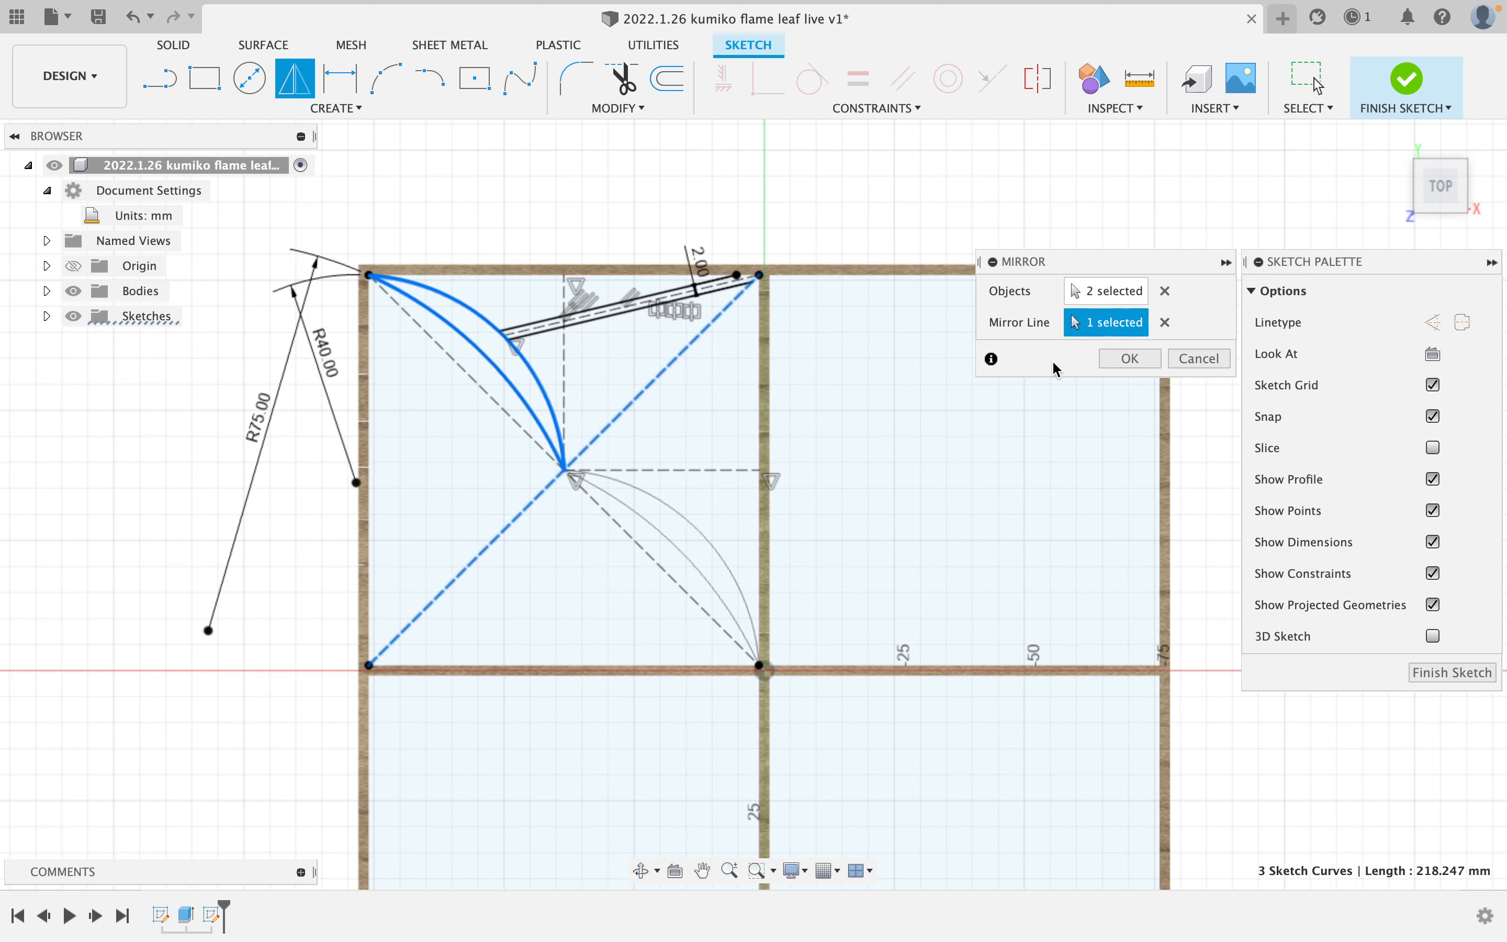
click(1128, 359)
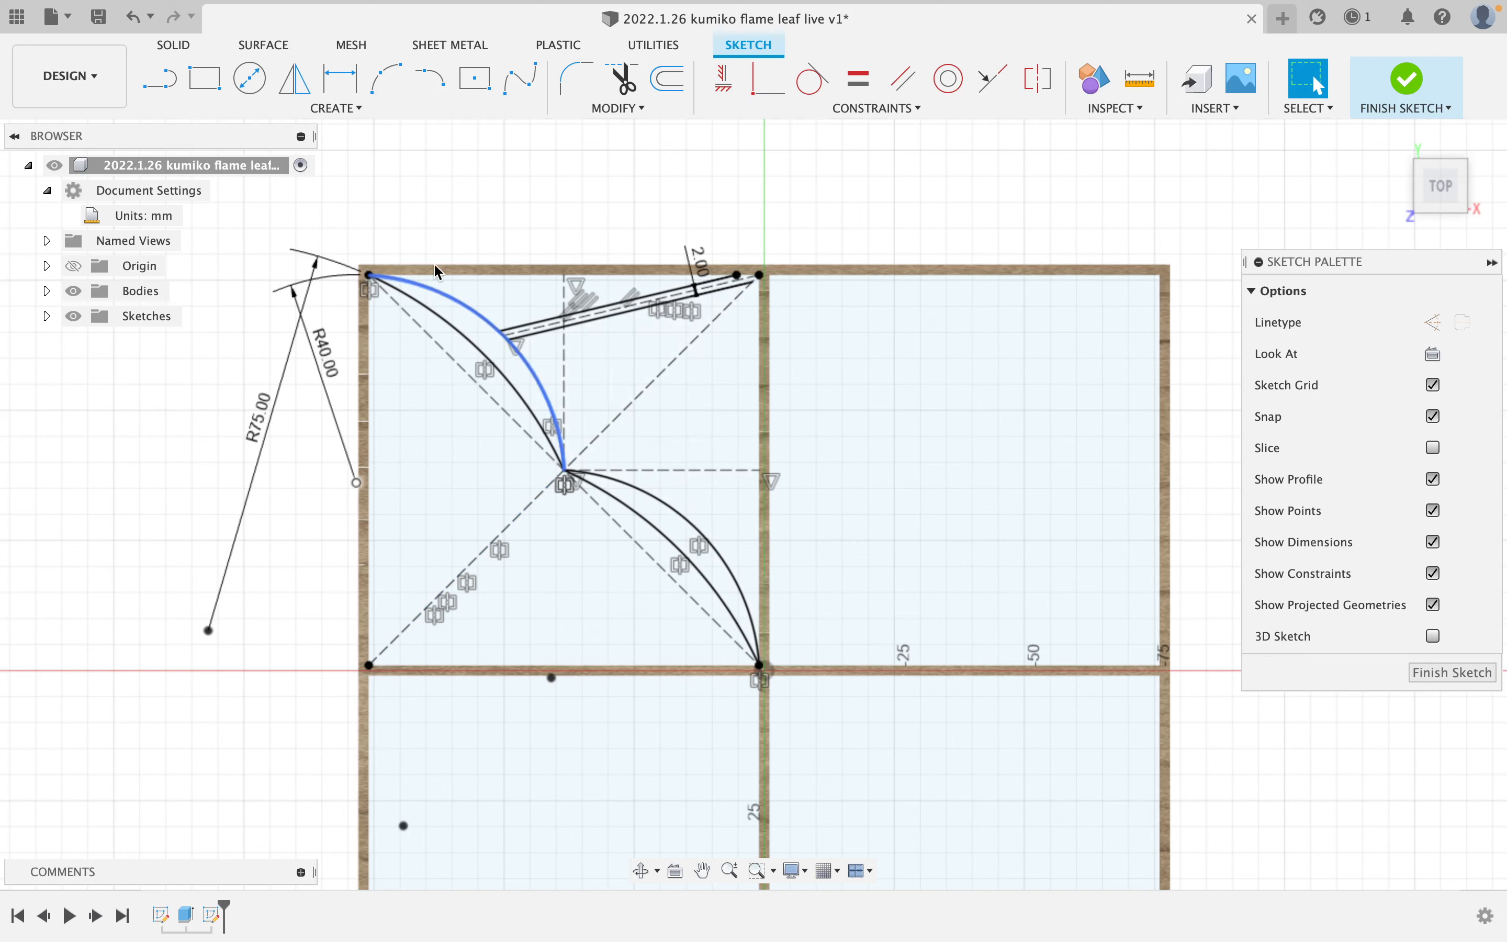
- Mirror the two parallel strip lines across the opening's lower-left to upper-right diagonal
click(292, 79)
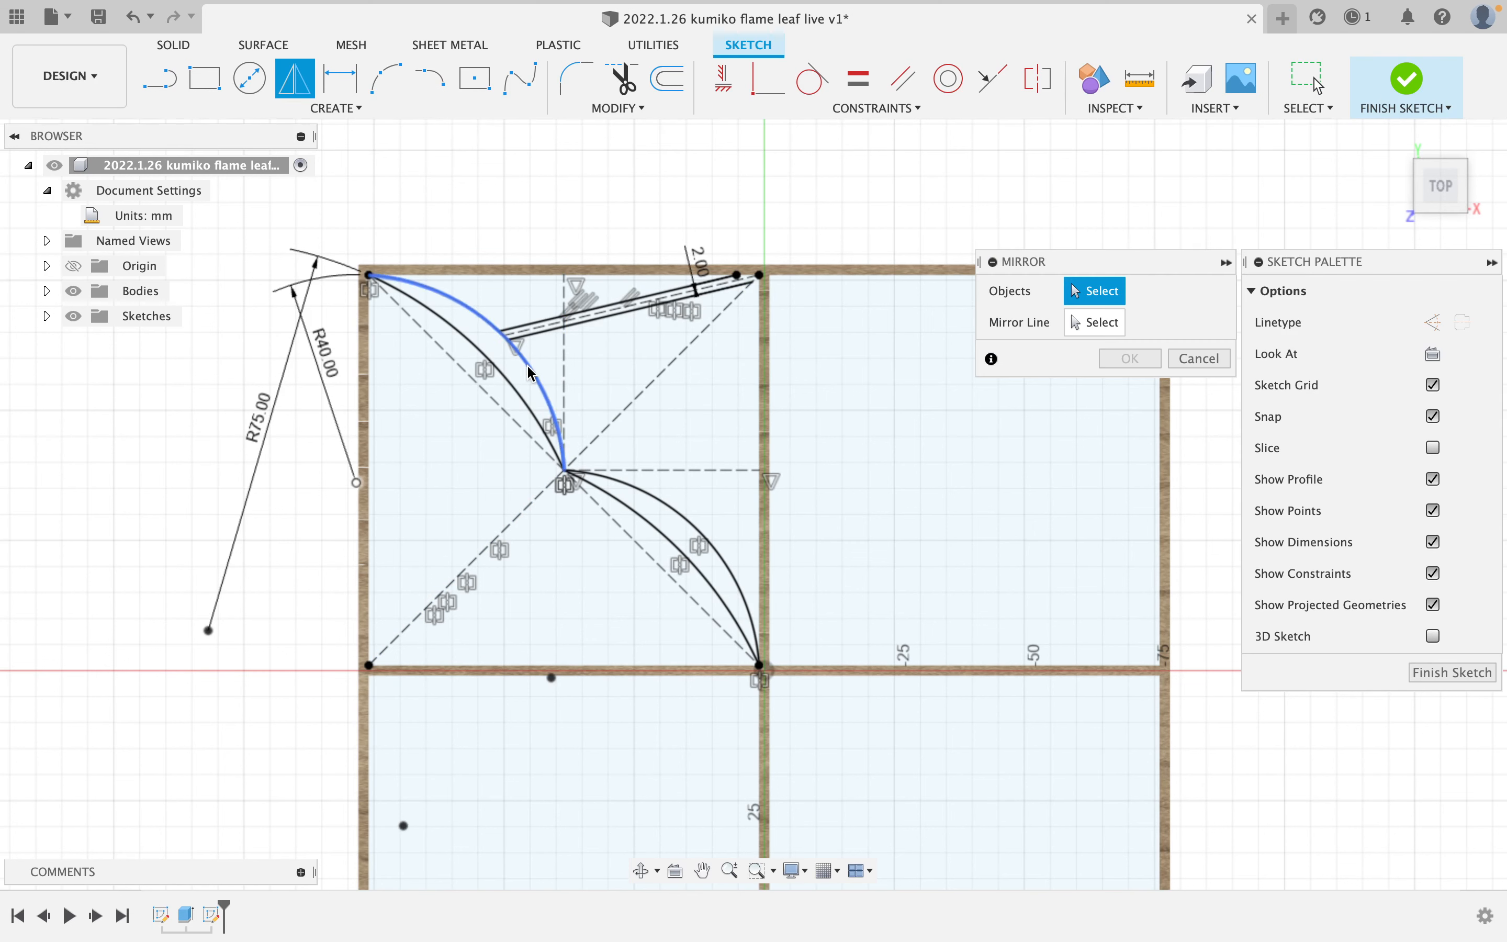
click(529, 323)
click(532, 325)
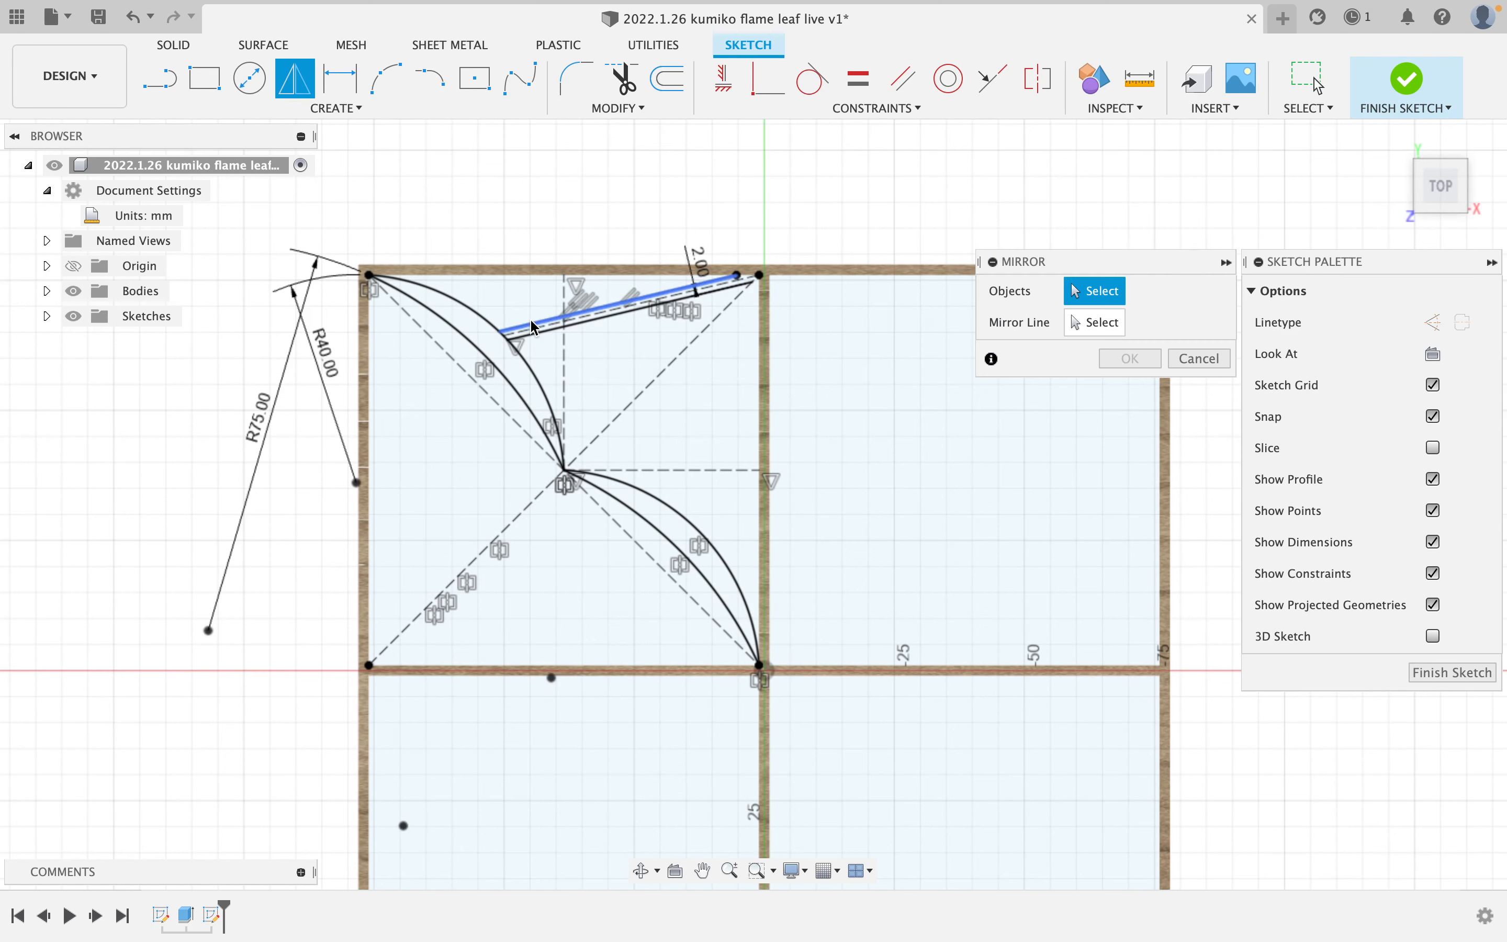
click(535, 327)
click(536, 328)
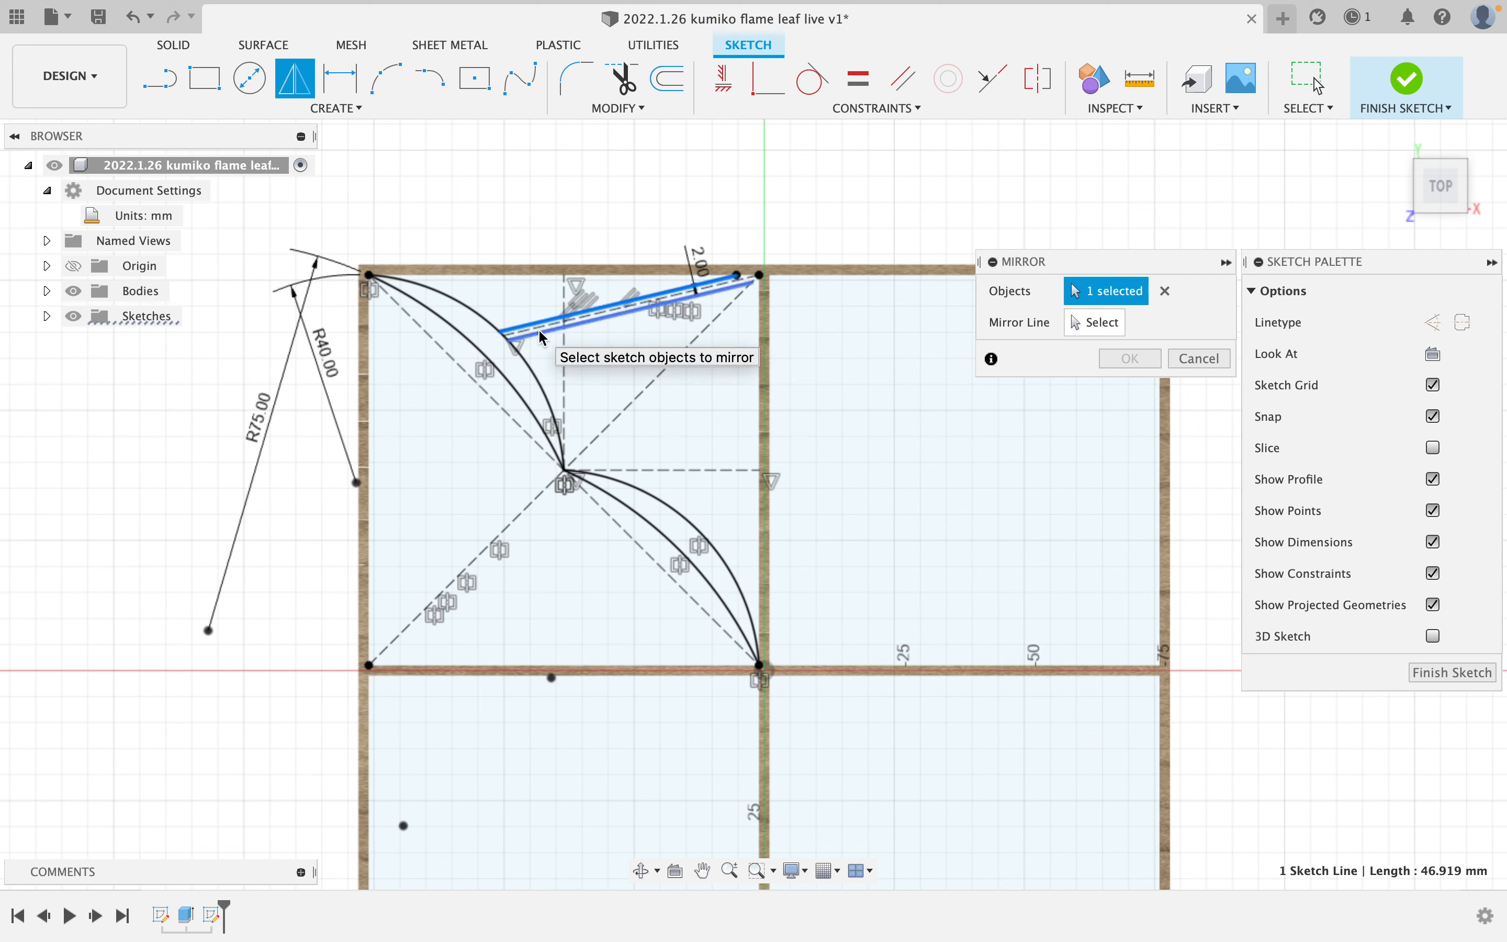
click(1071, 323)
click(647, 387)
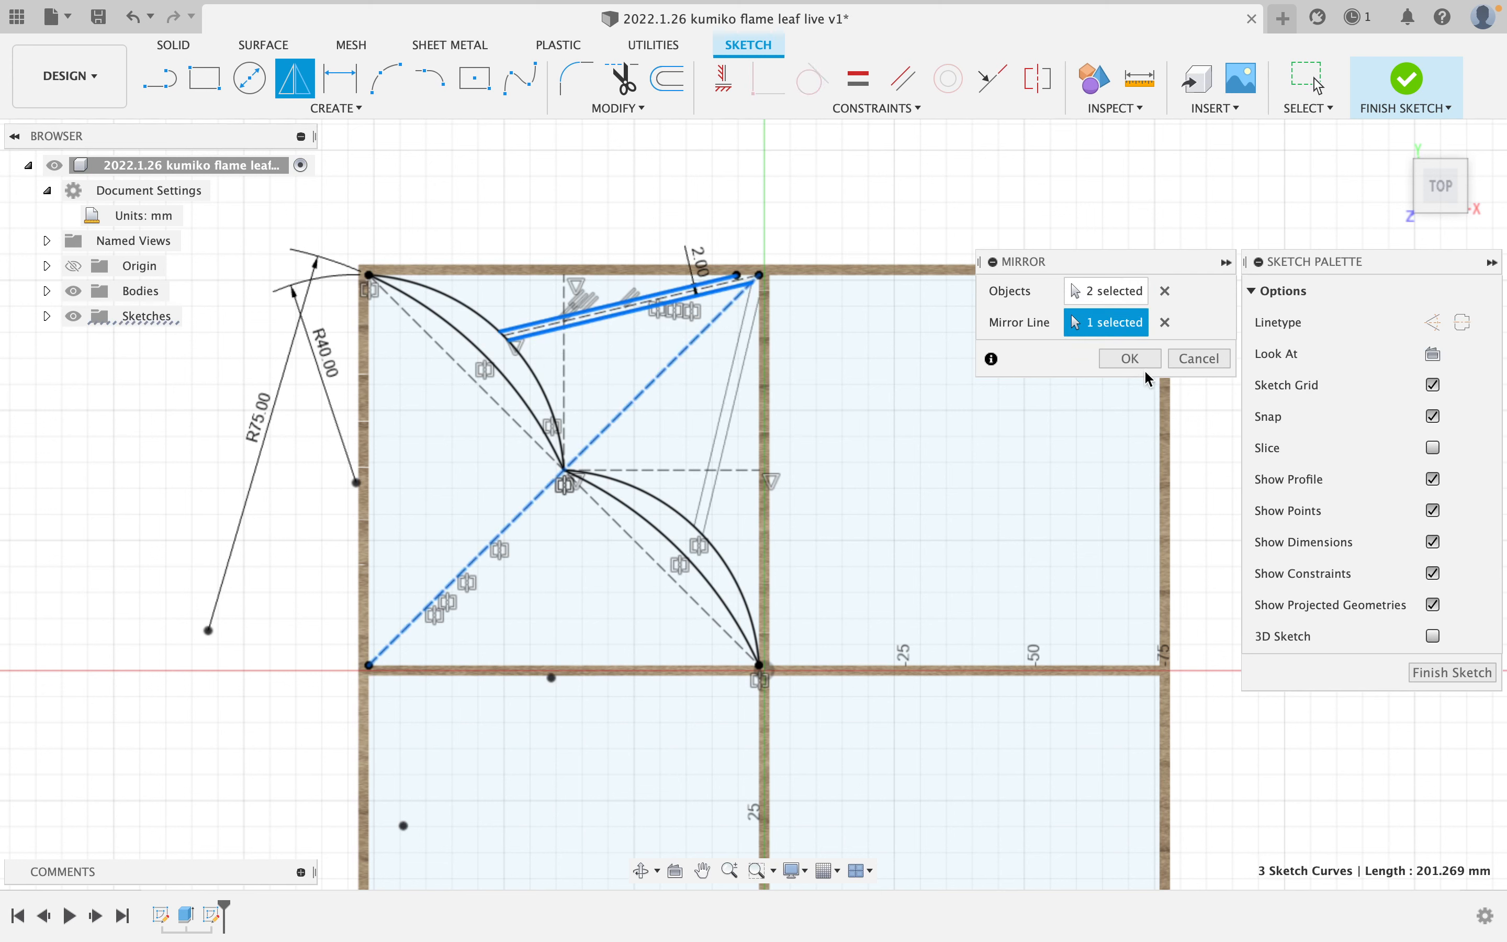
click(1126, 359)
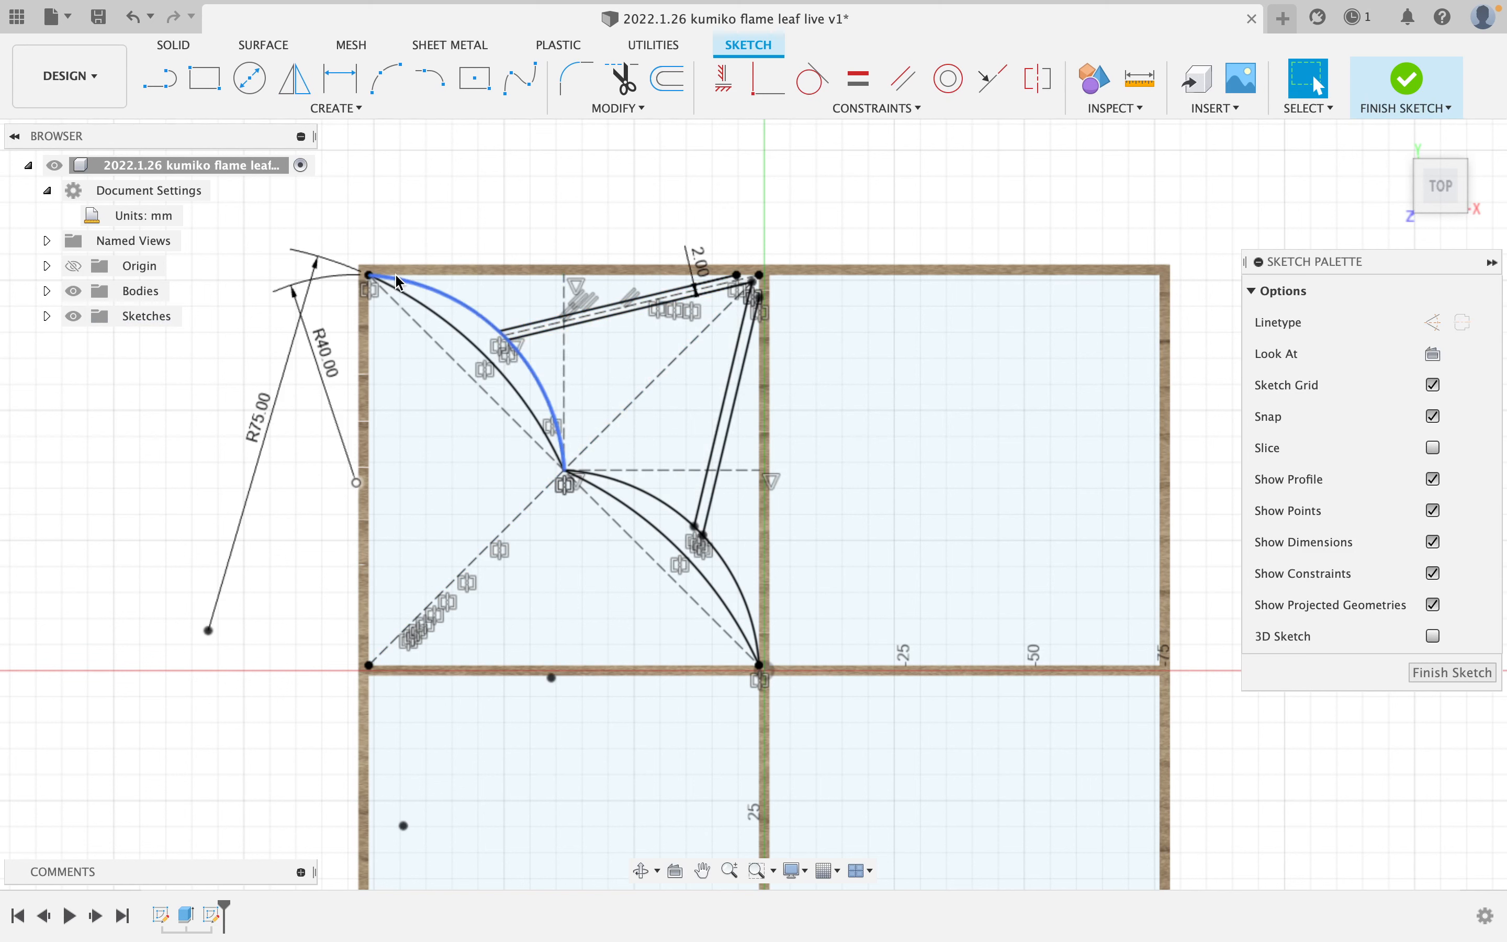
- Draw a three-point arc between the inner edges of the two strips, bowed toward the opening's centre
click(386, 78)
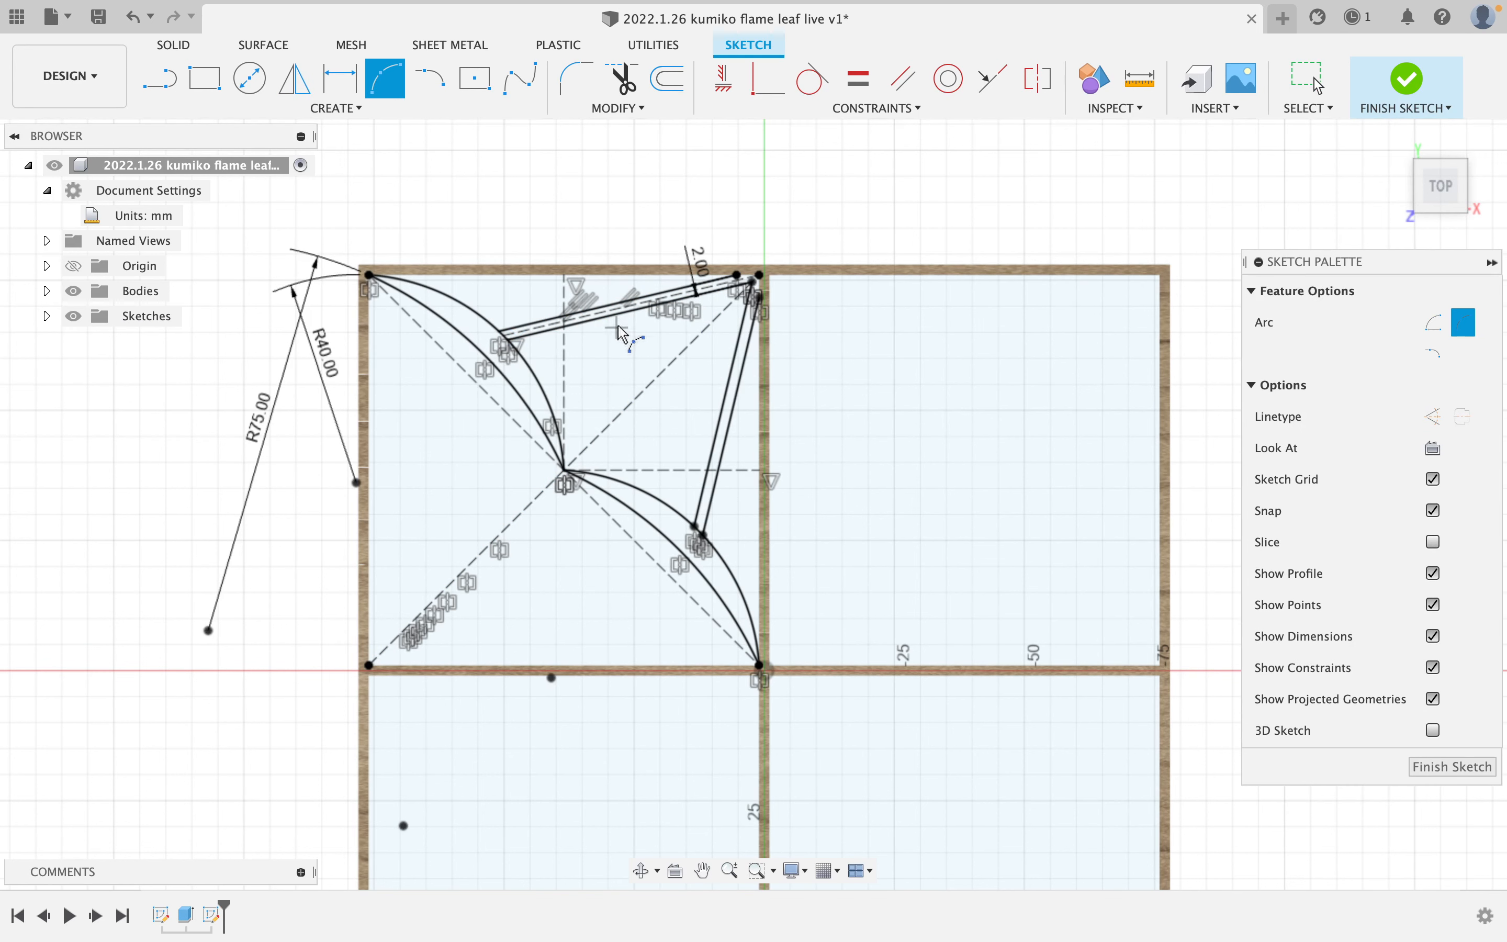
click(757, 279)
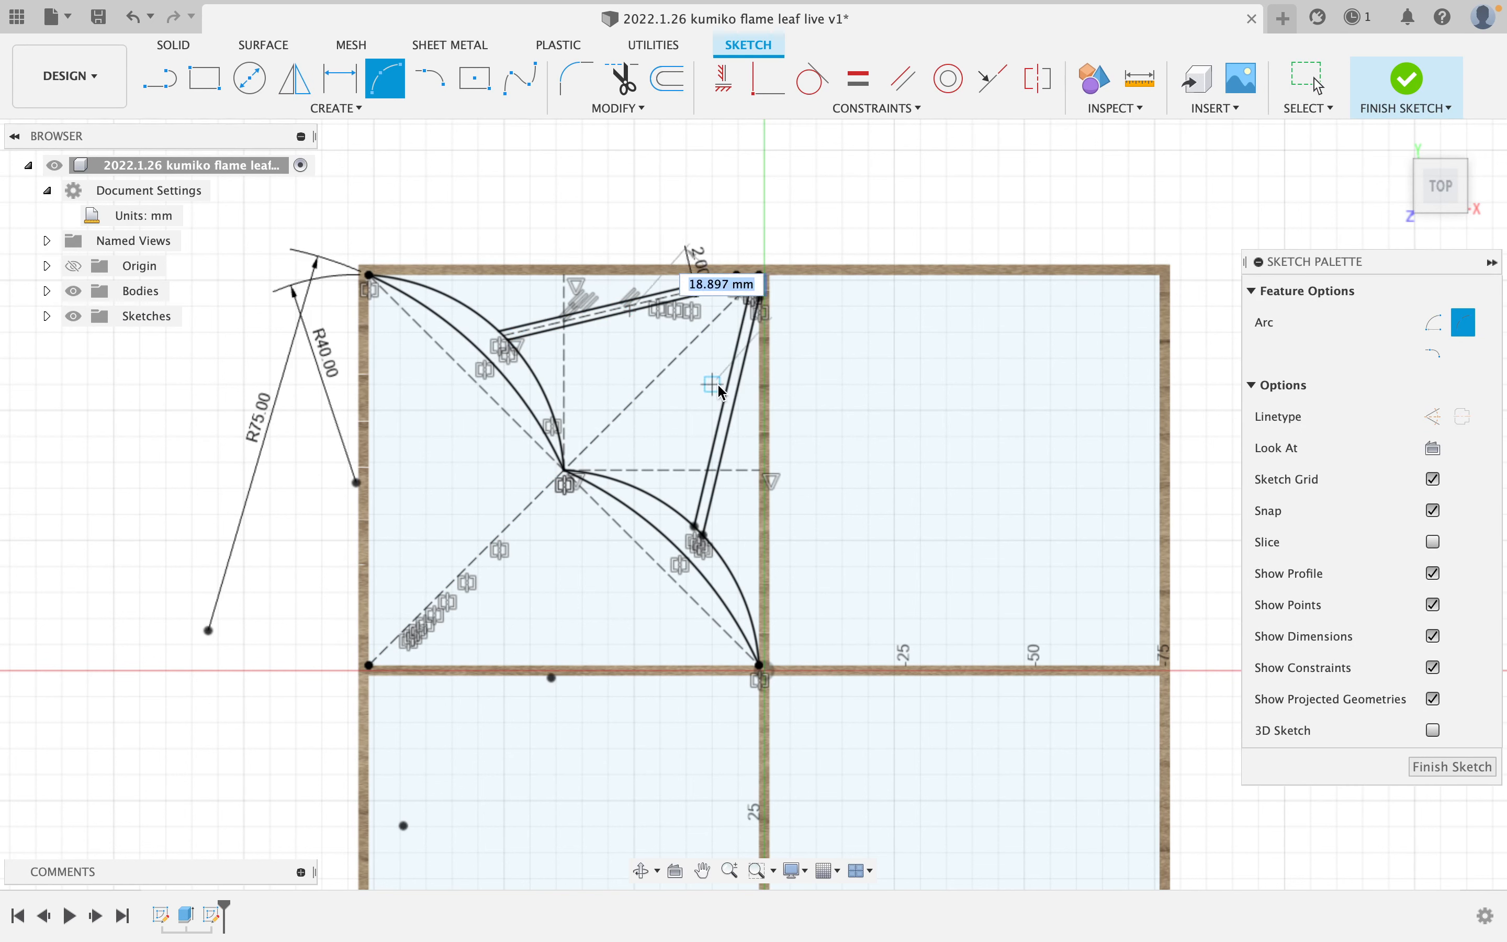
click(730, 403)
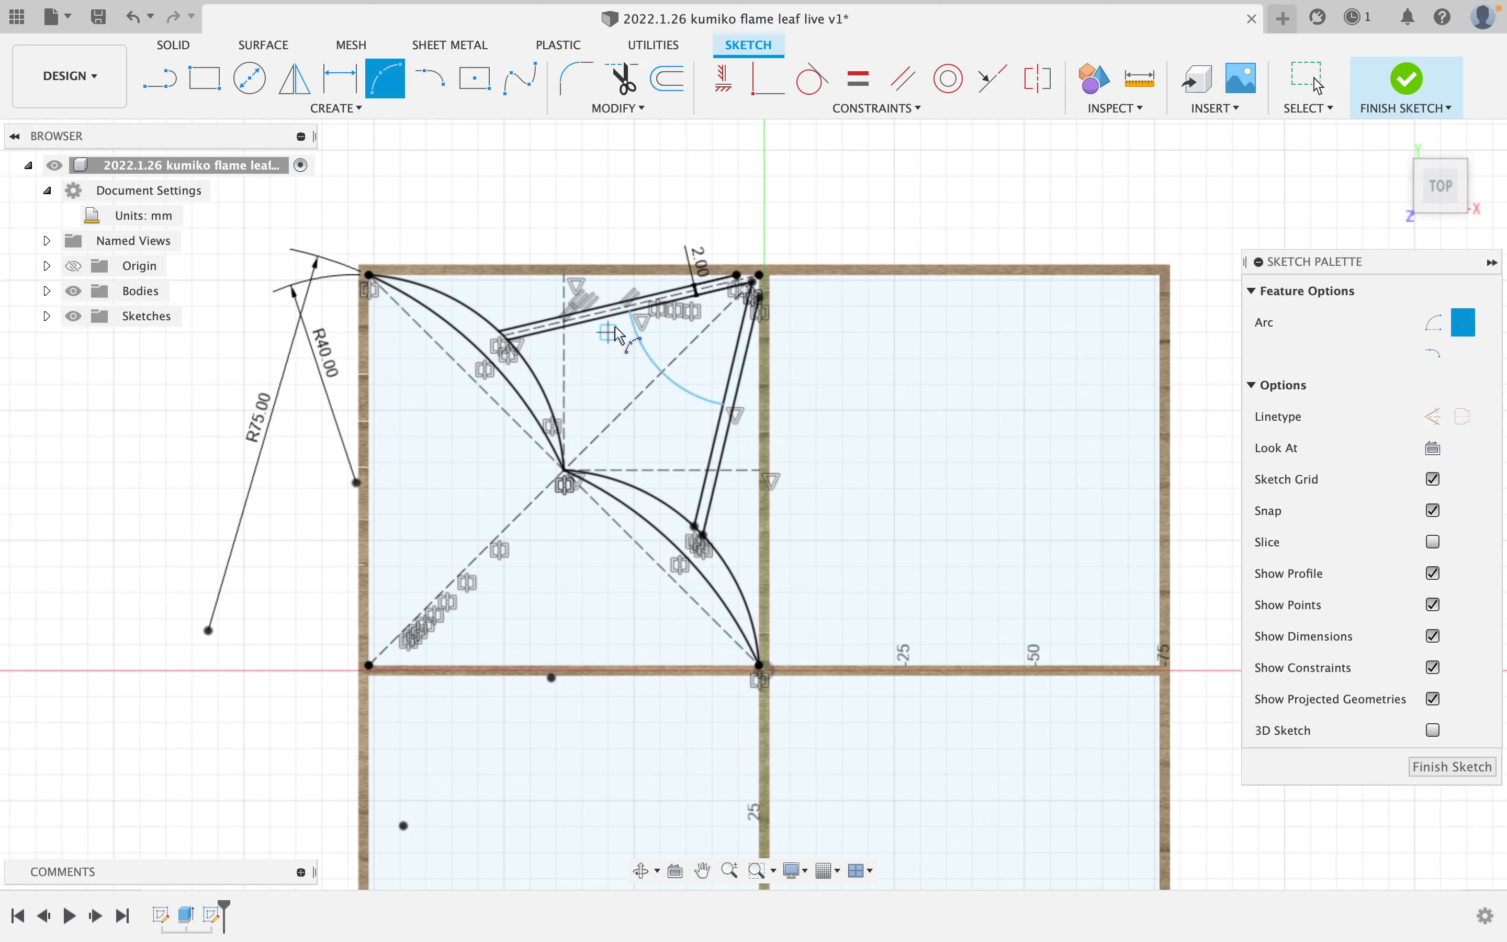
click(632, 314)
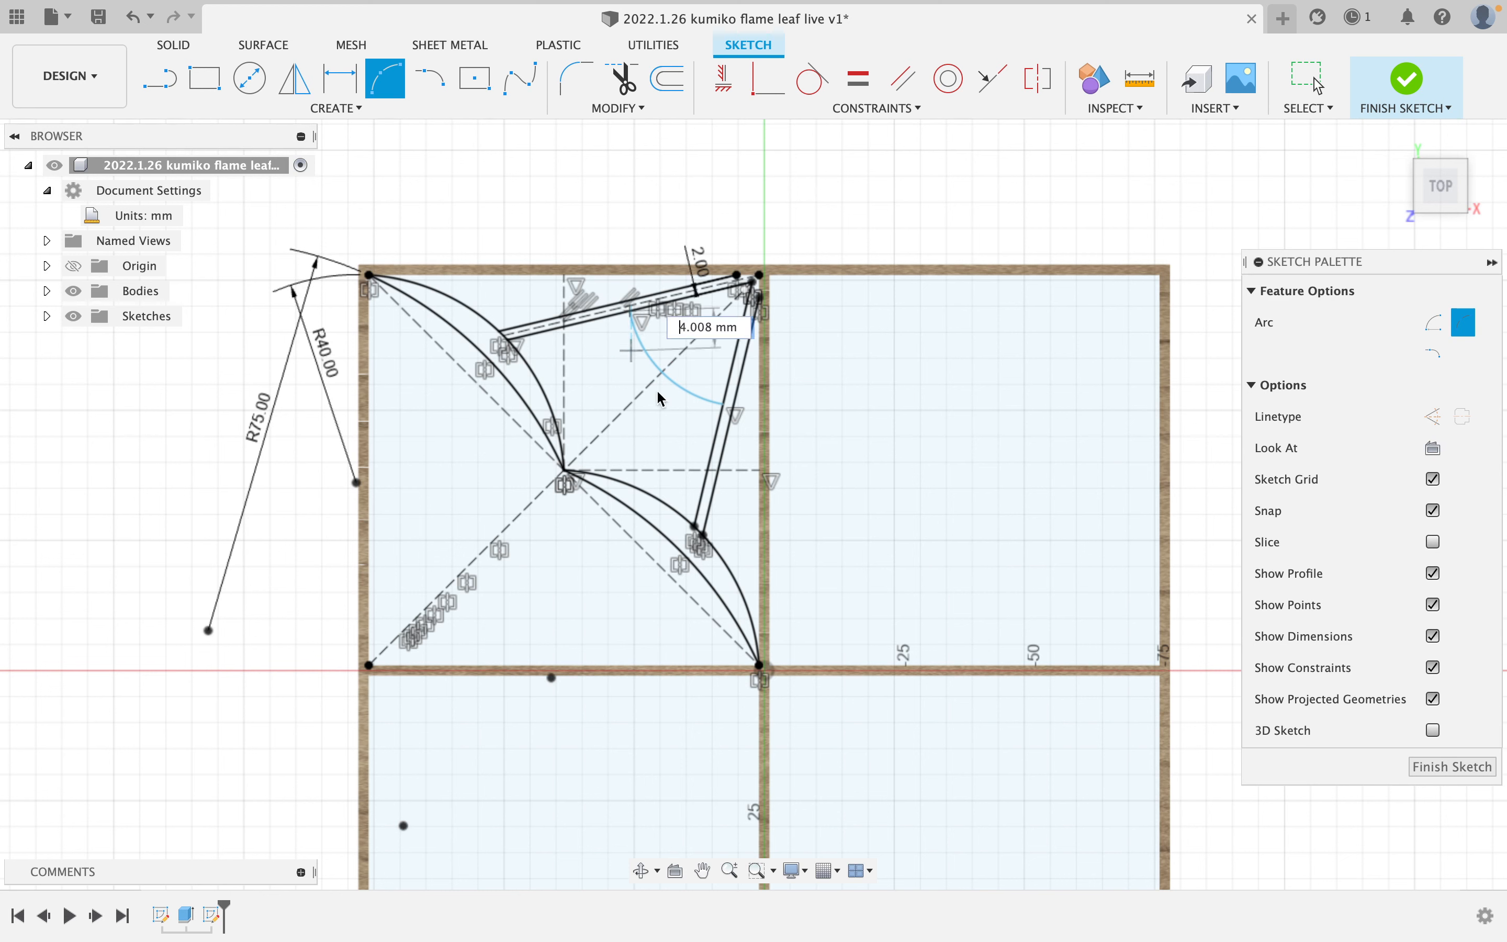
click(727, 413)
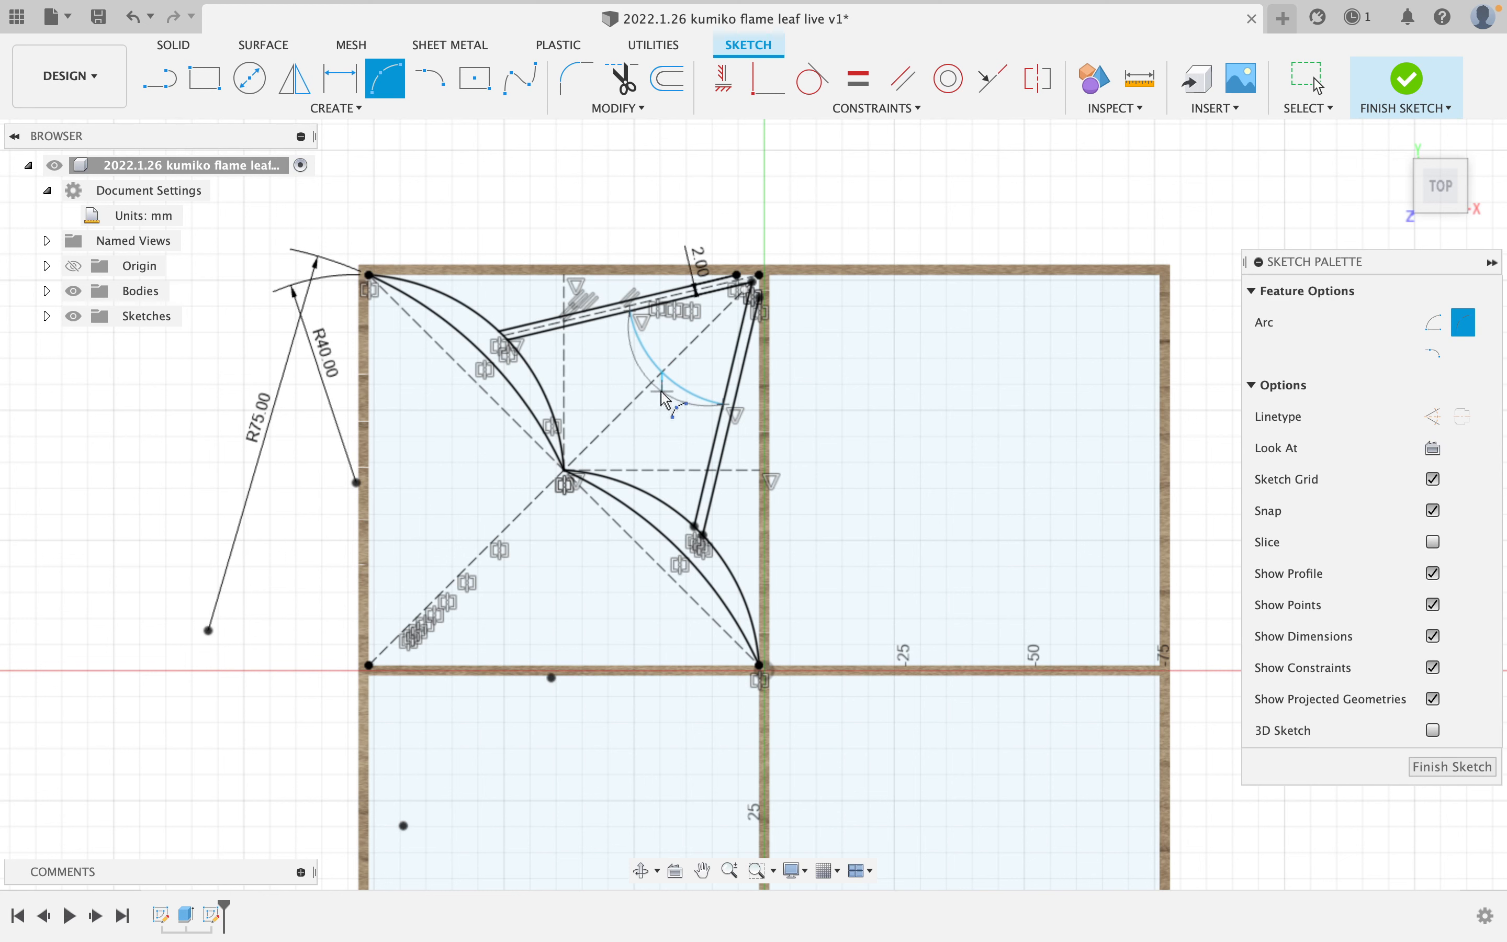
key(Escape)
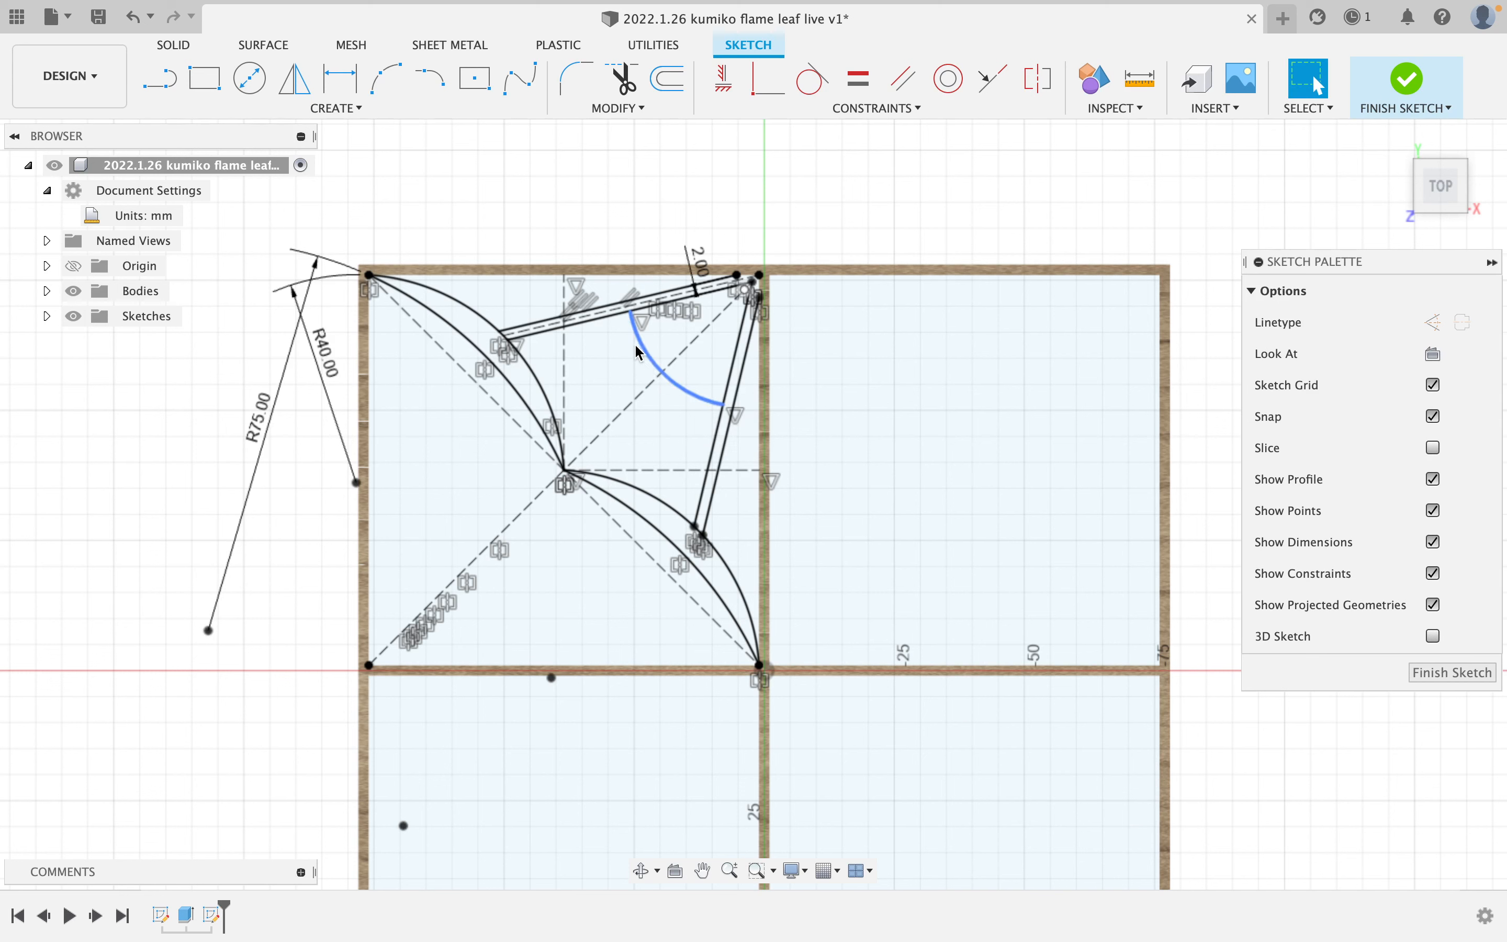
- Draw a second, deeper three-point arc between the strips outside the first one, with endpoints about 28 mm apart
click(384, 78)
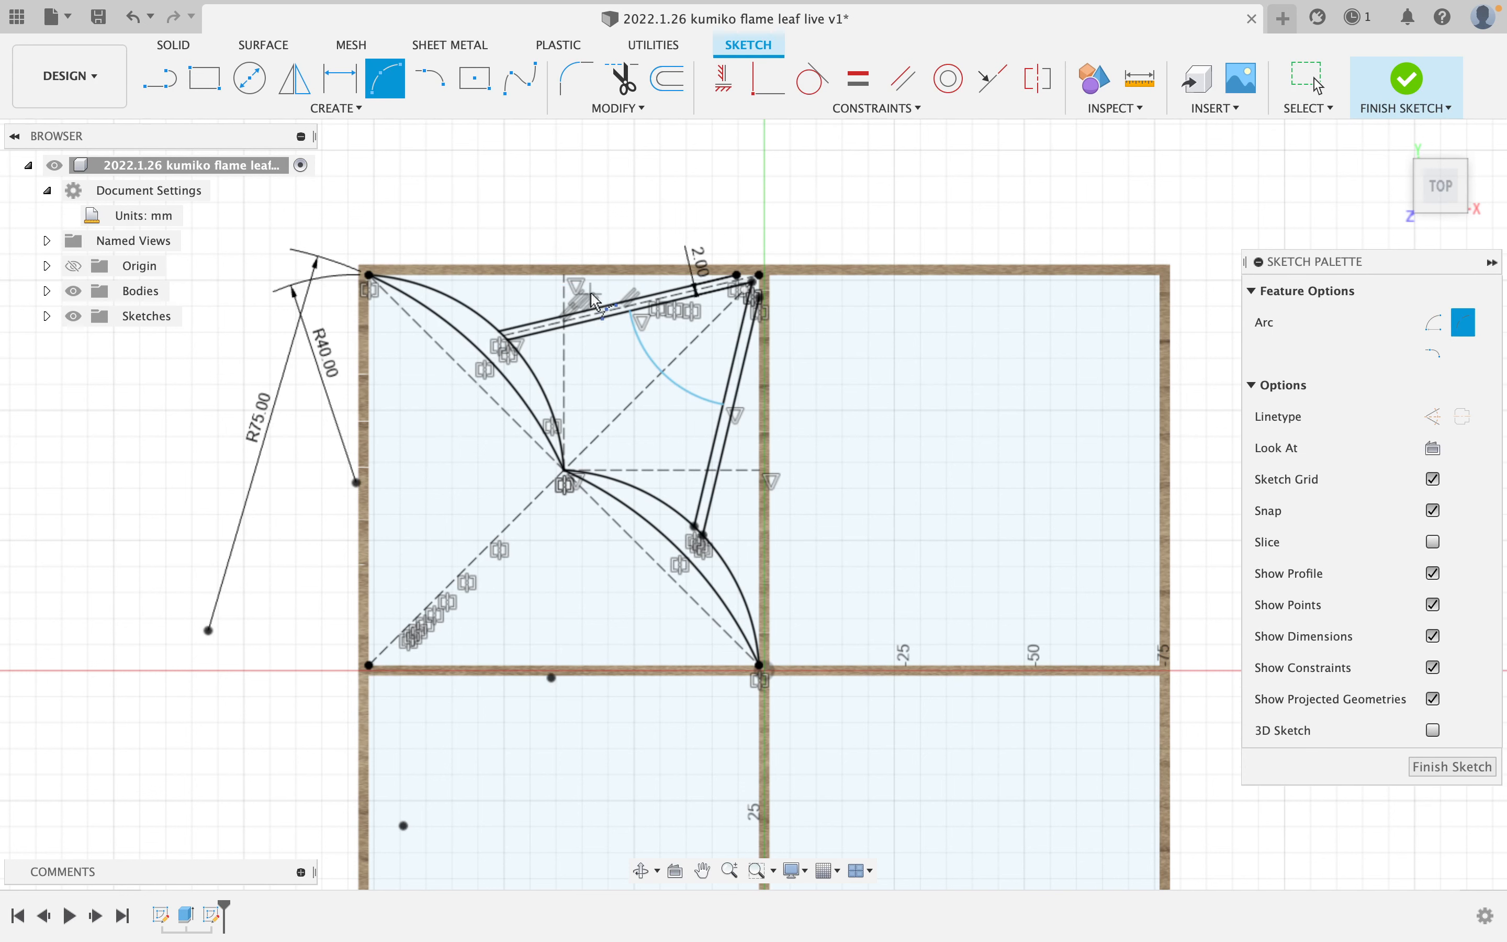
click(618, 313)
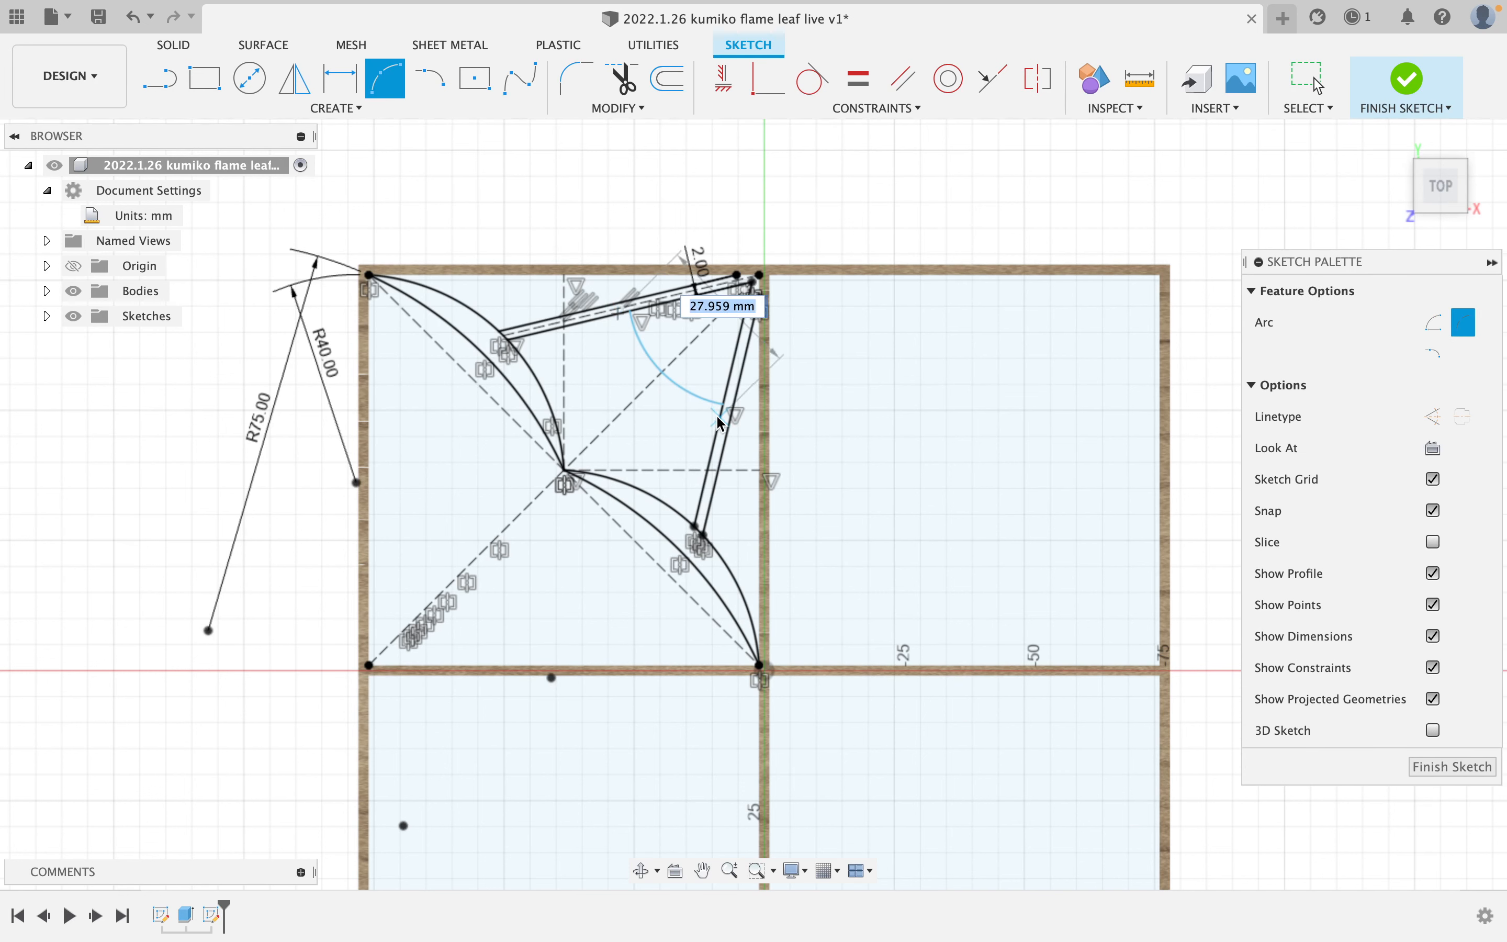
click(720, 416)
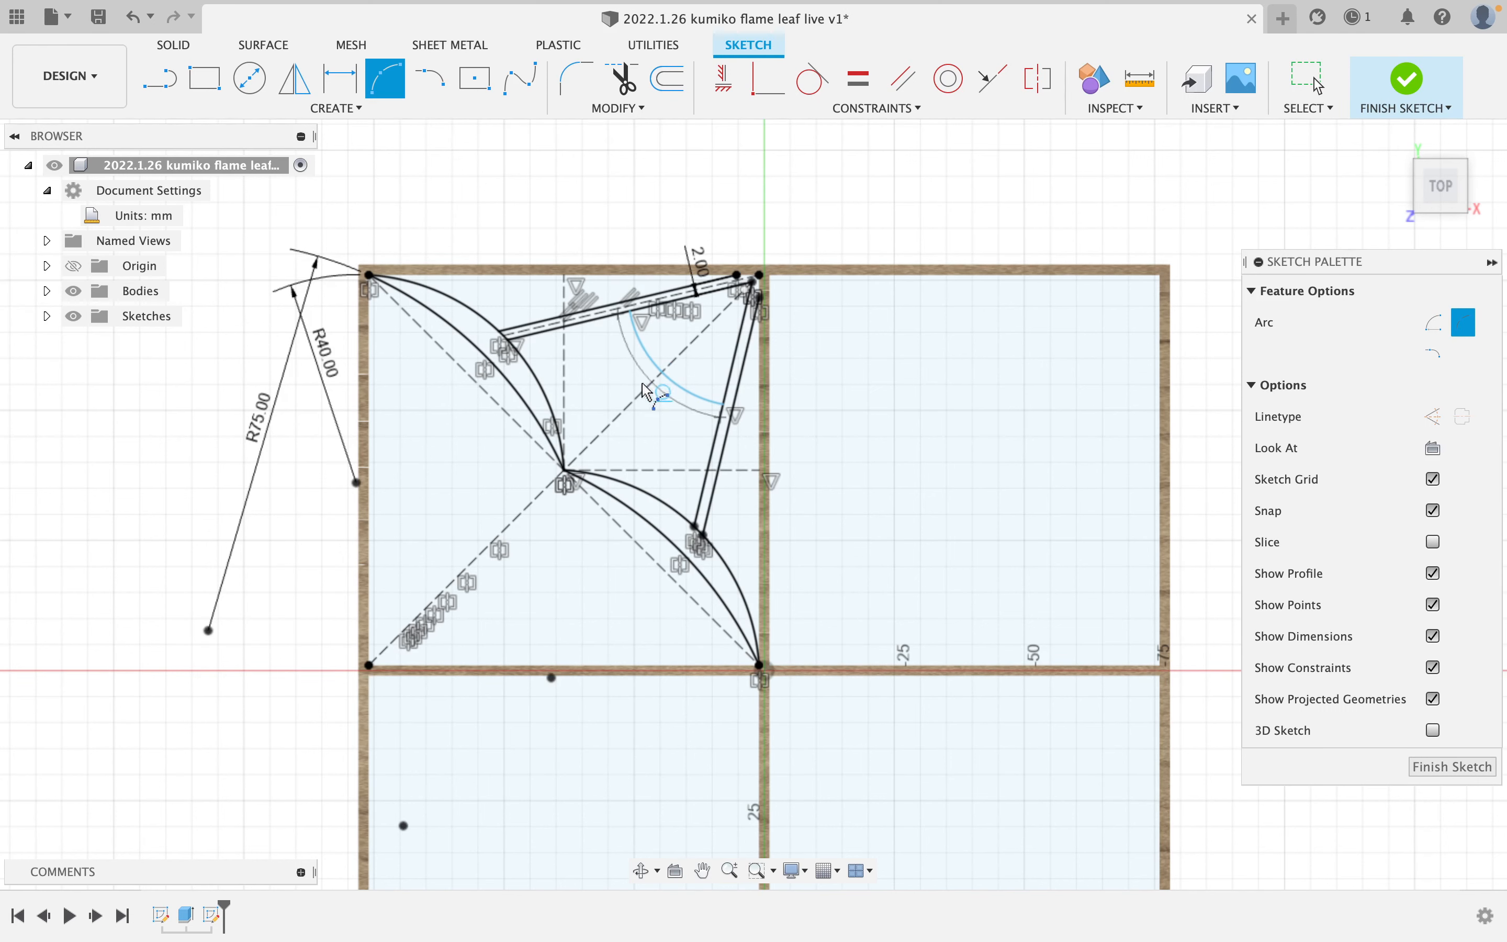
scroll(661, 364, up, 3)
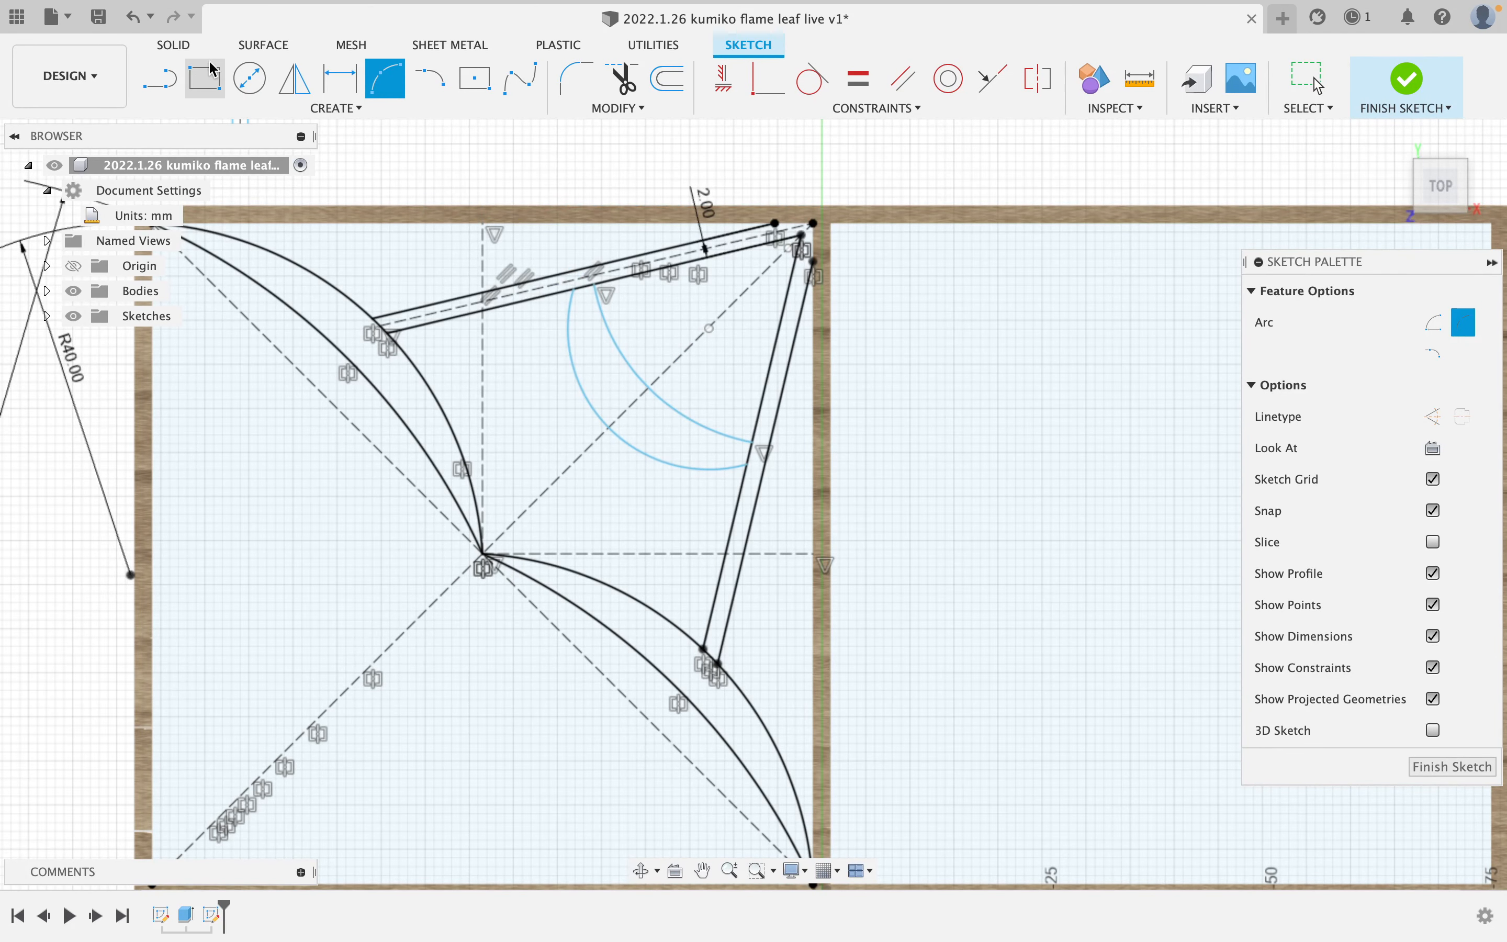
- Dimension the inner connecting arc between the two strips with a radius of 20 mm
key(d)
click(630, 369)
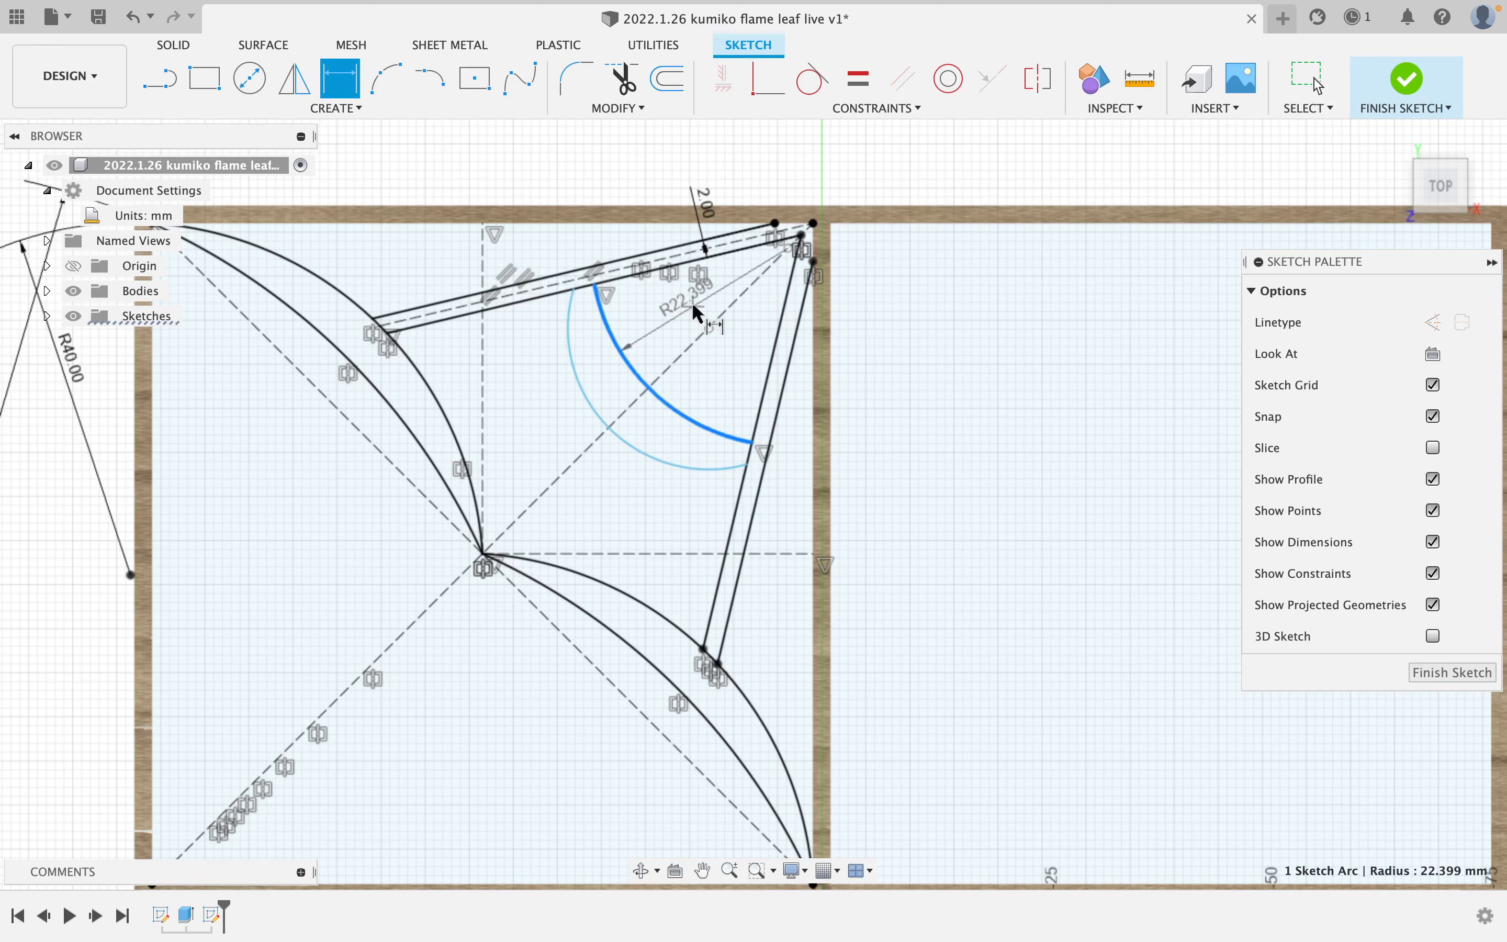
click(698, 313)
text(22)
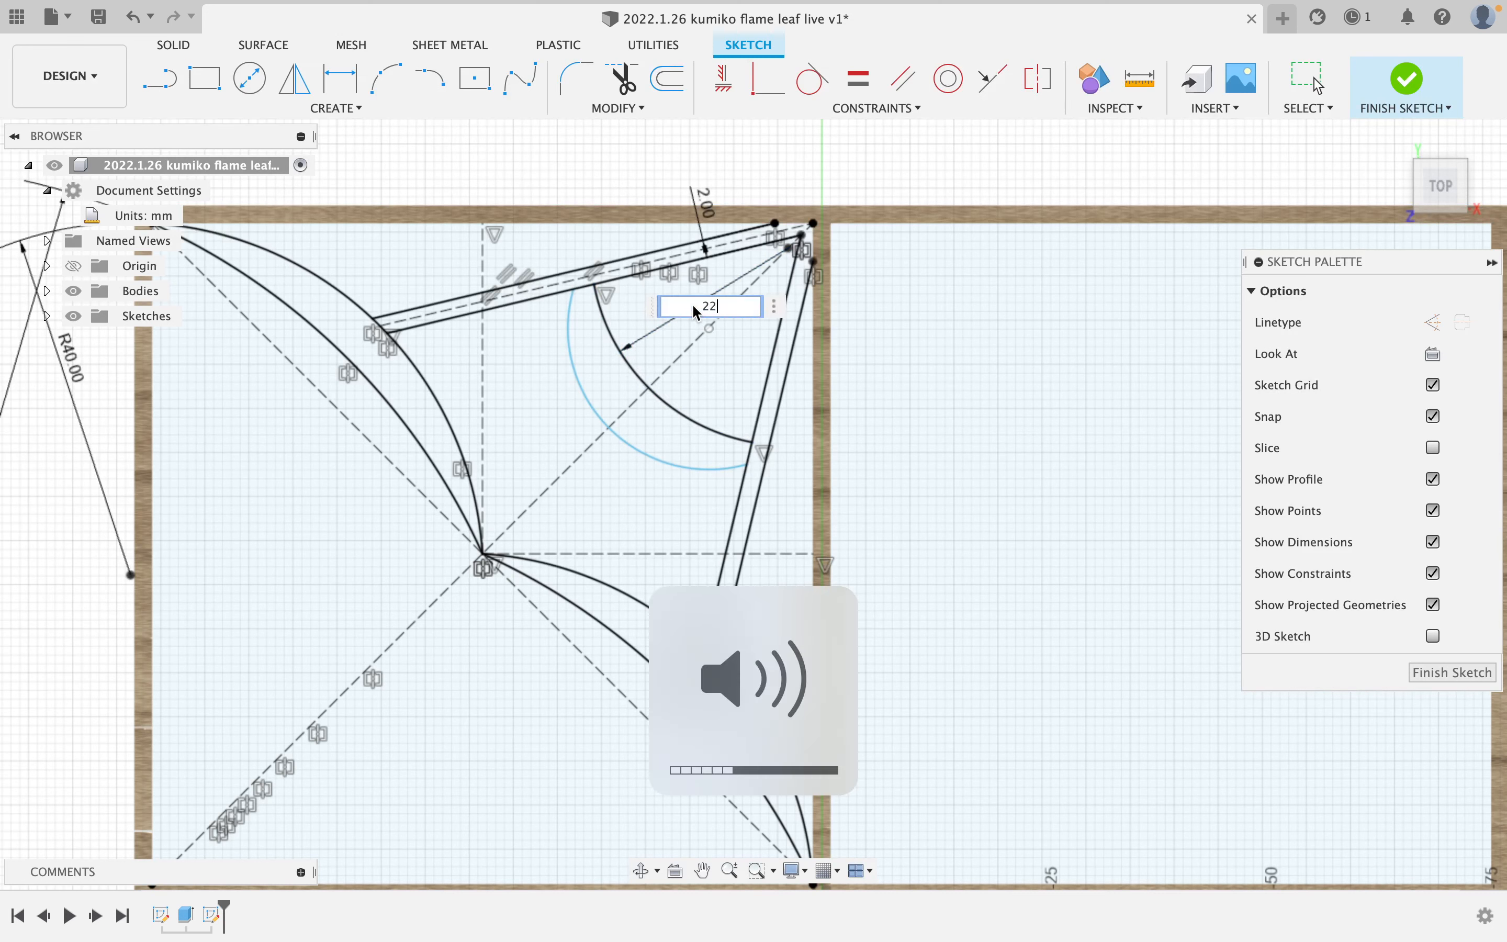
key(Return)
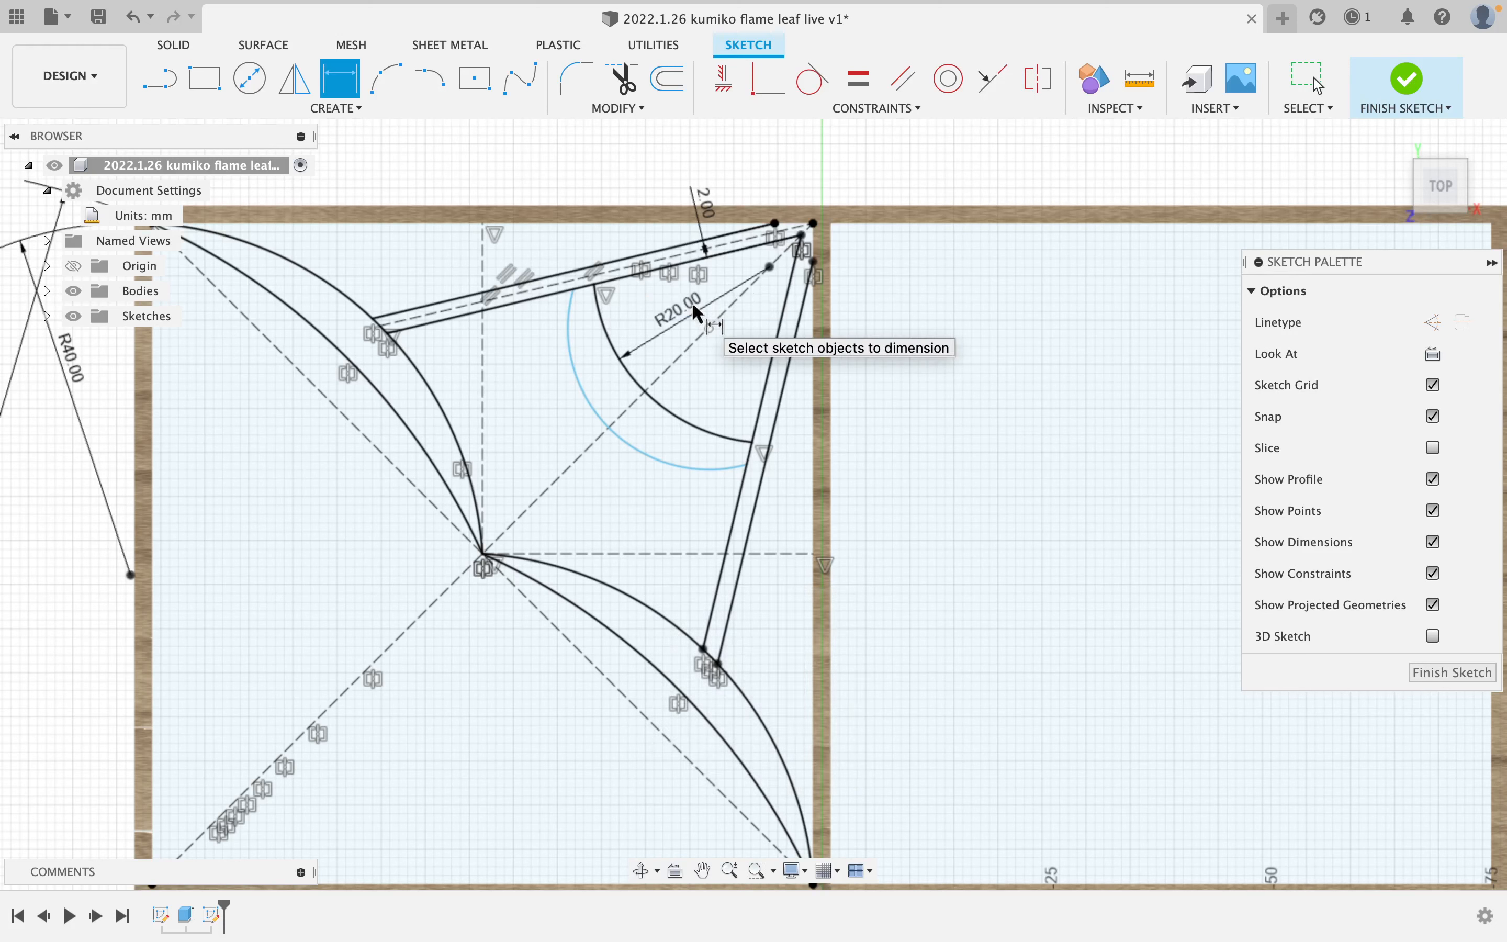
- Try radius dimensions of 18 mm and 20 mm on the outer connecting arc, and undo them
click(597, 419)
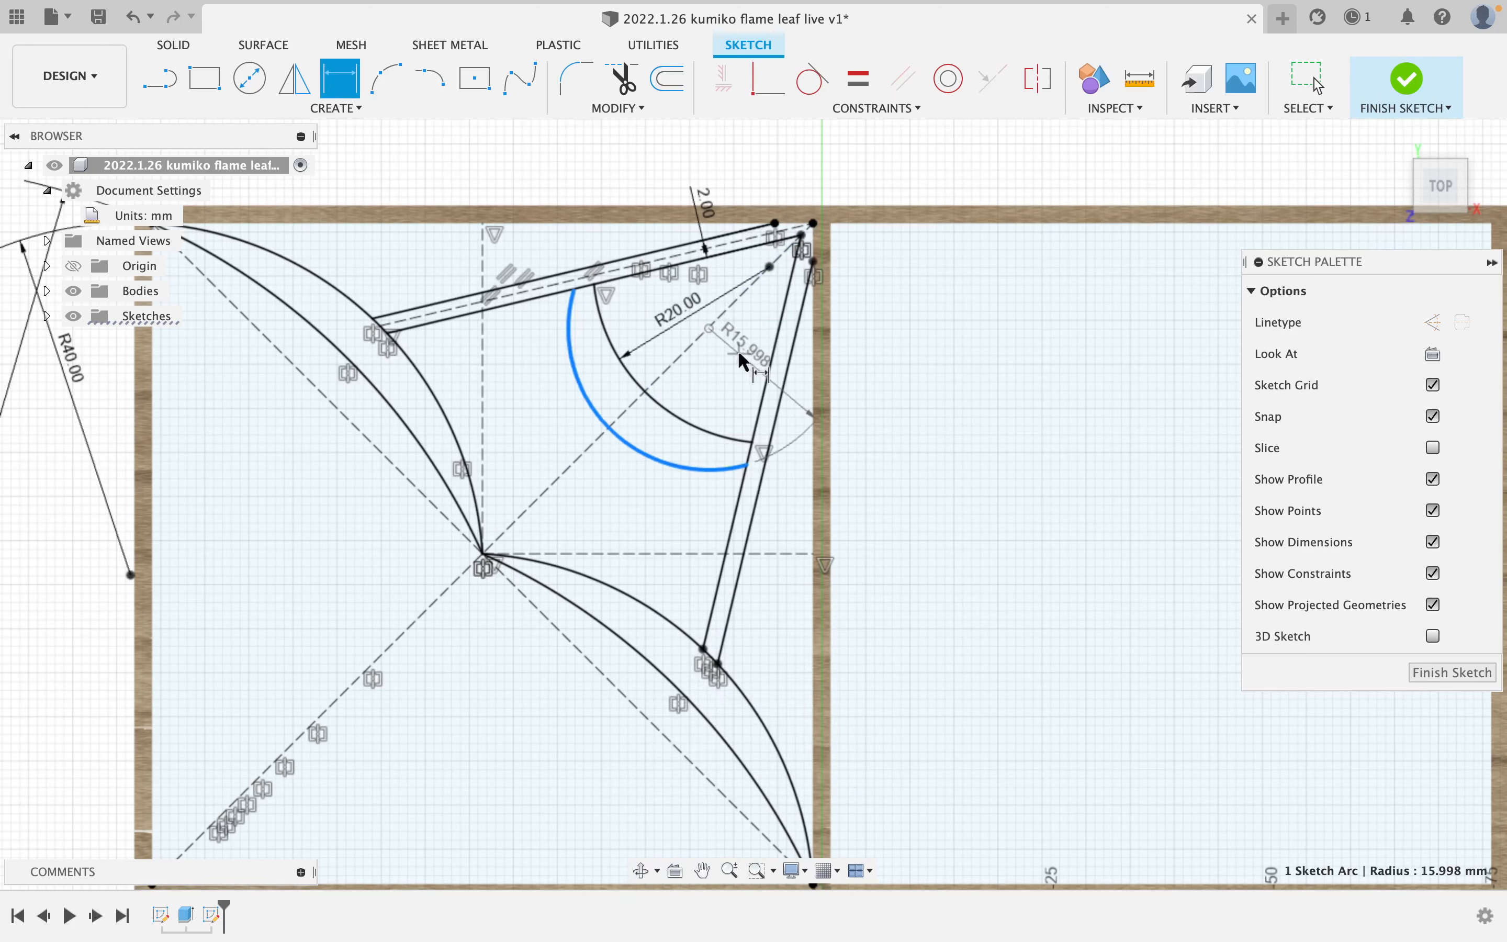
click(698, 386)
text(18)
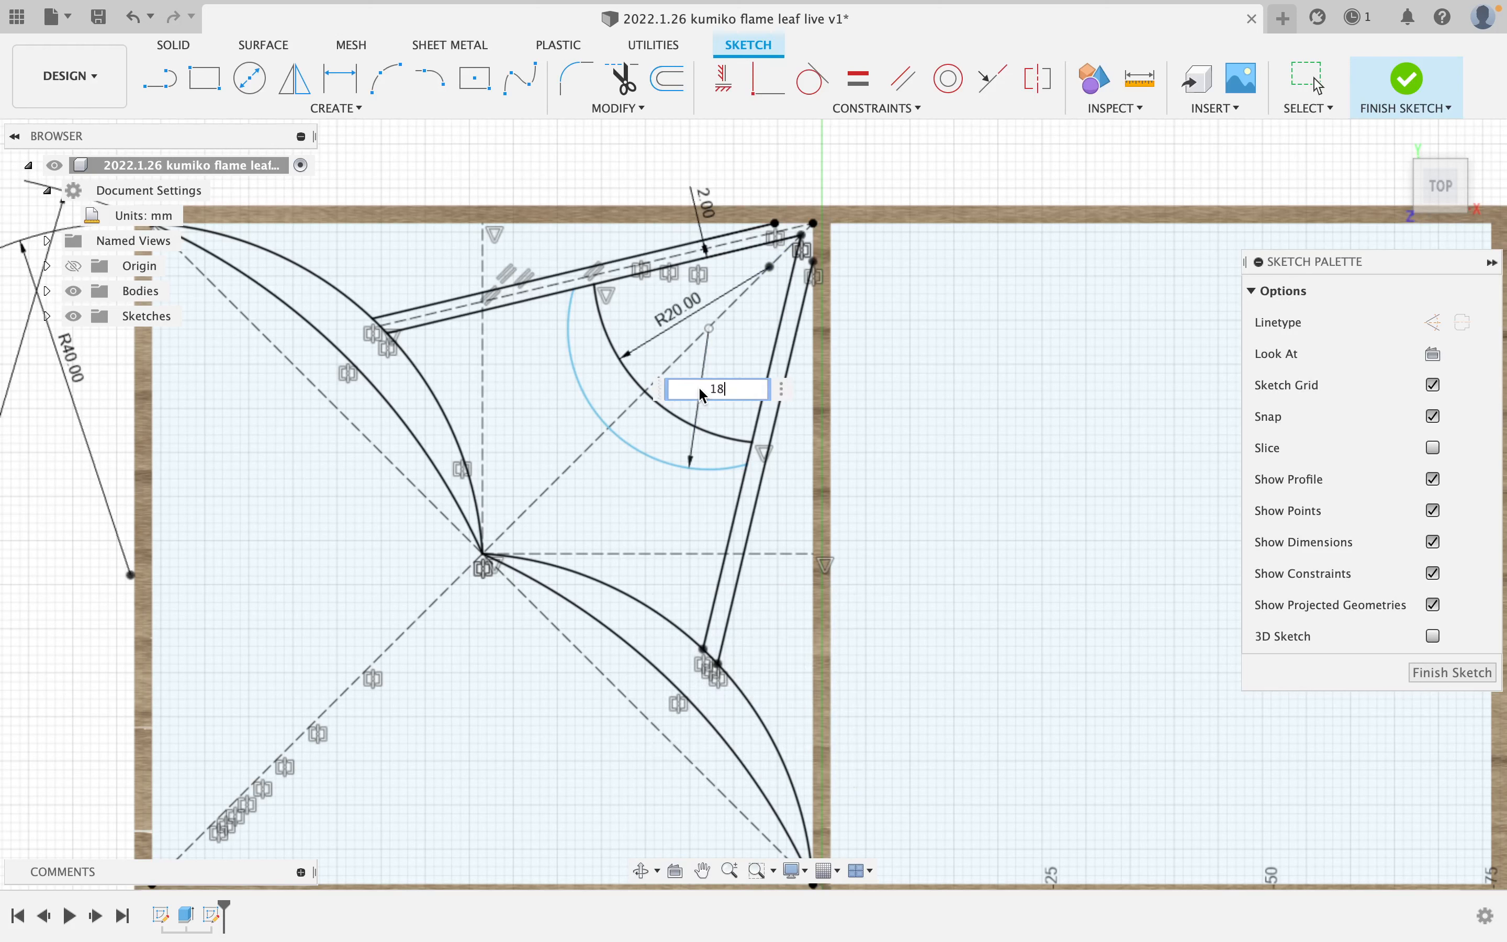
key(Return)
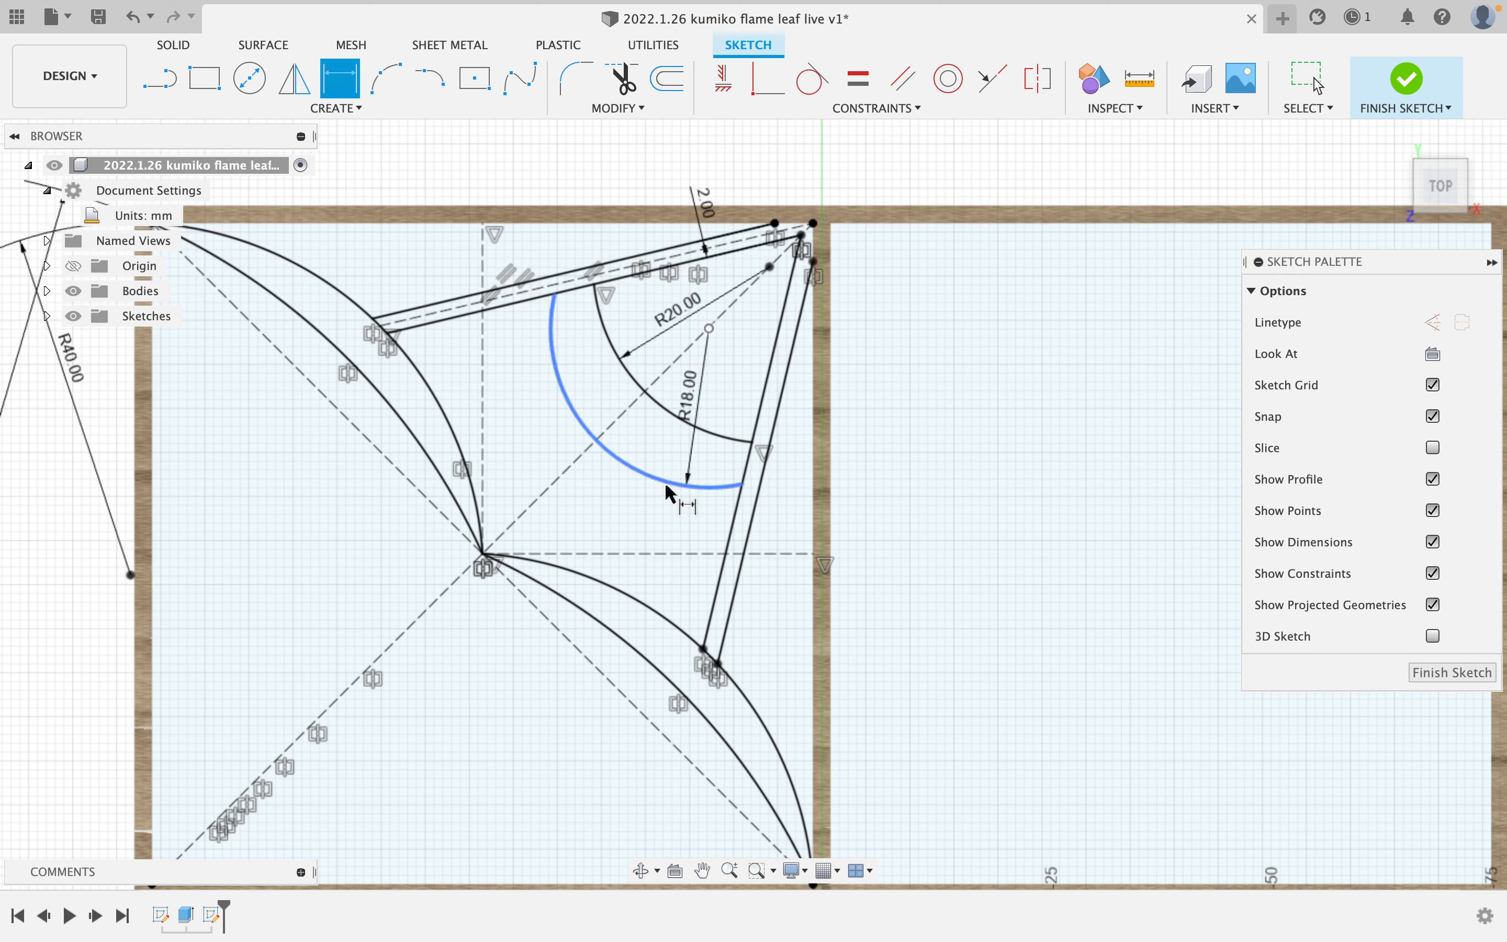
double_click(689, 387)
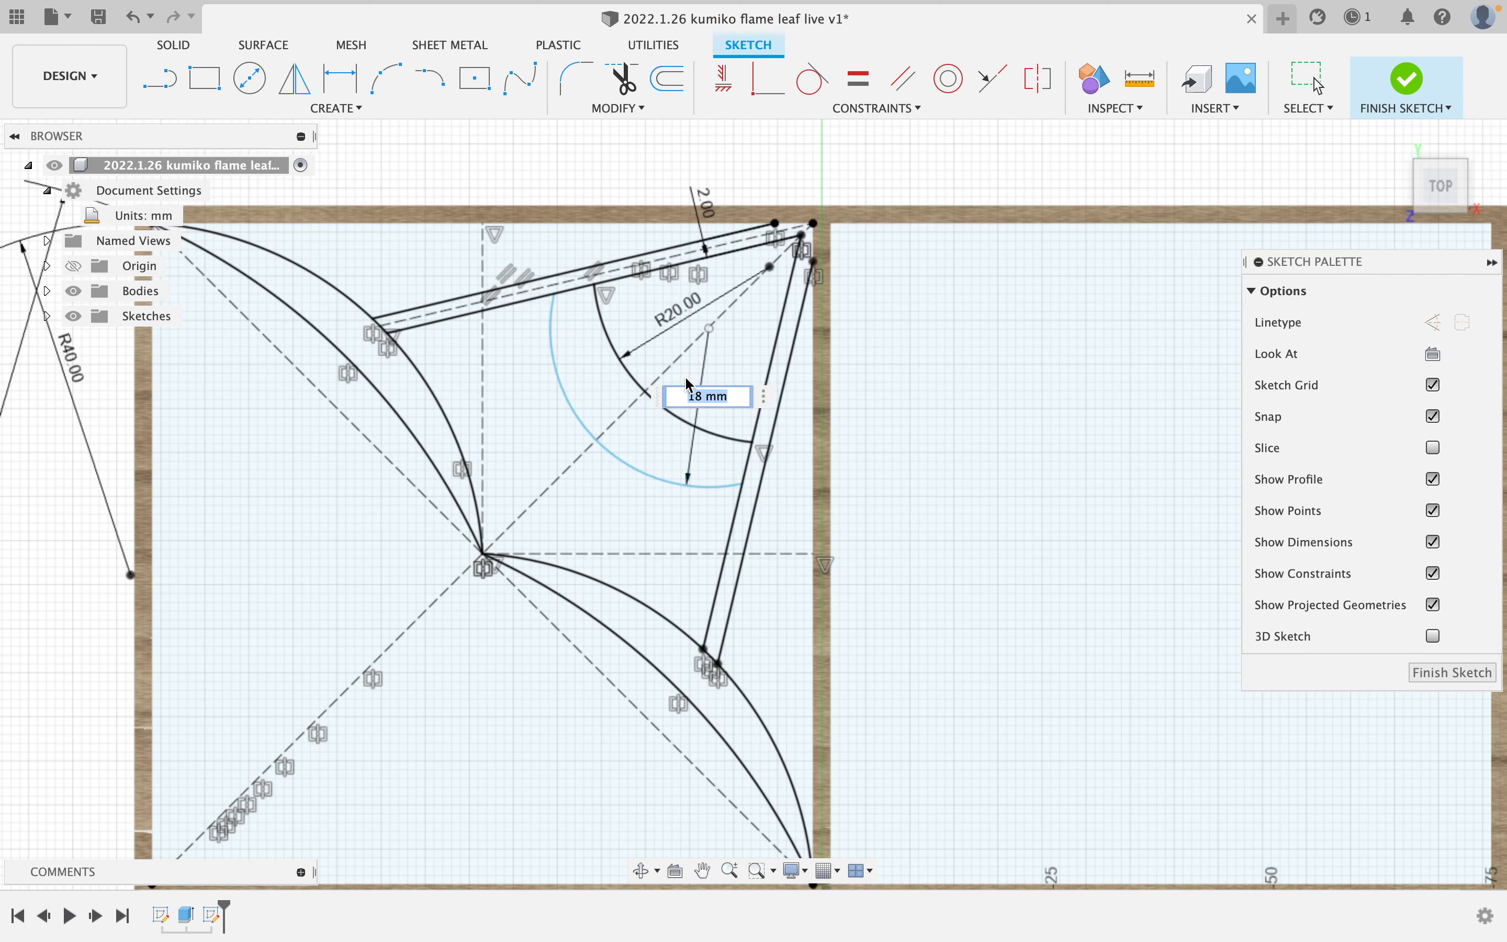
key(Return)
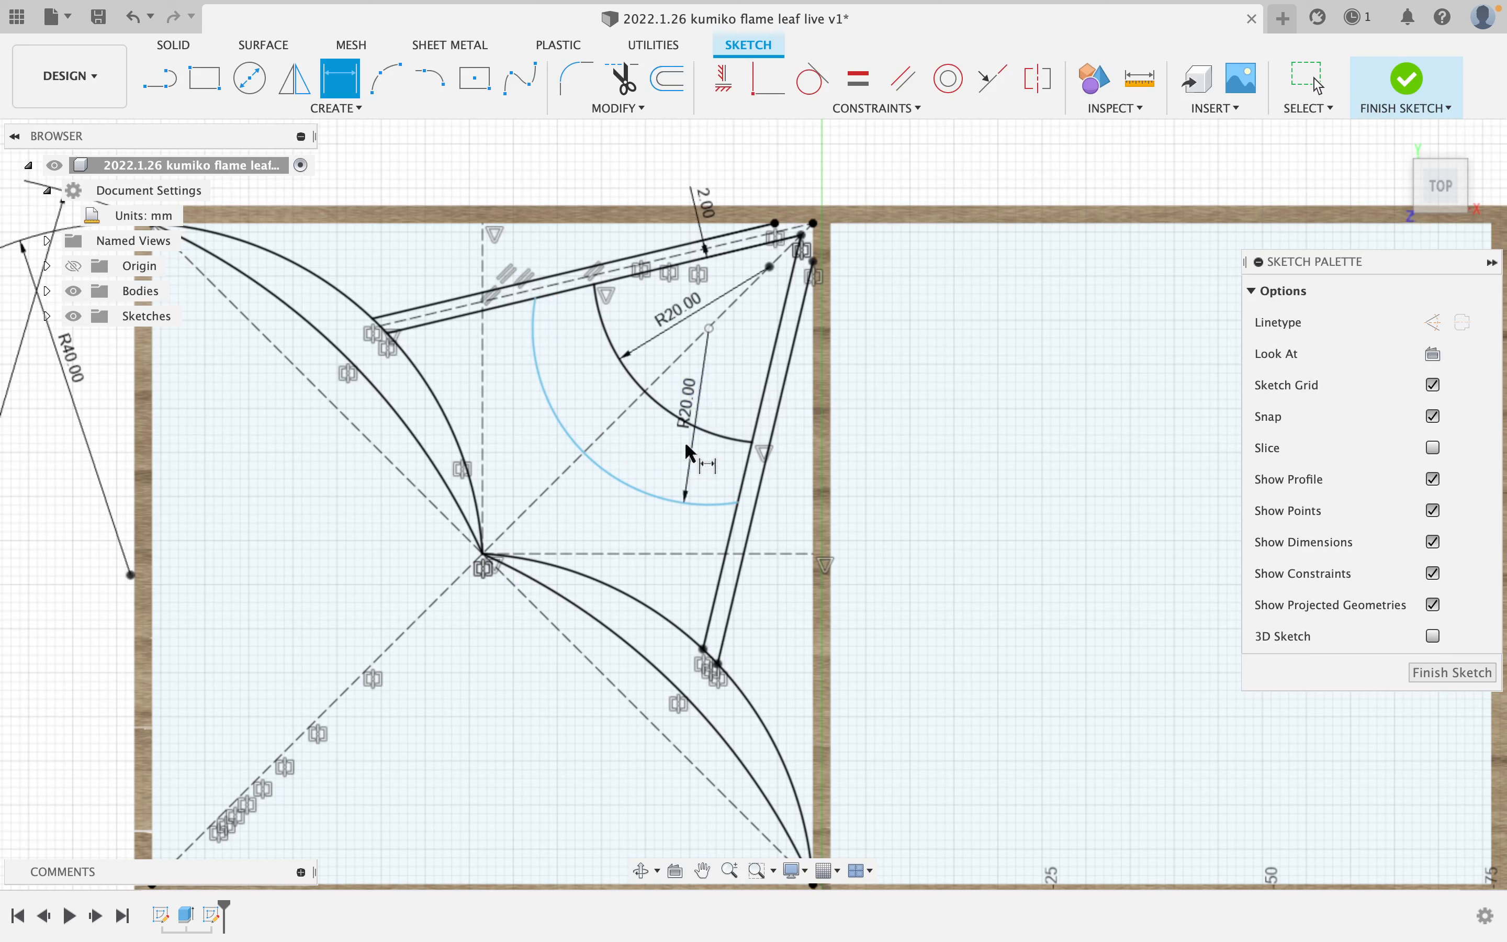
key(Escape)
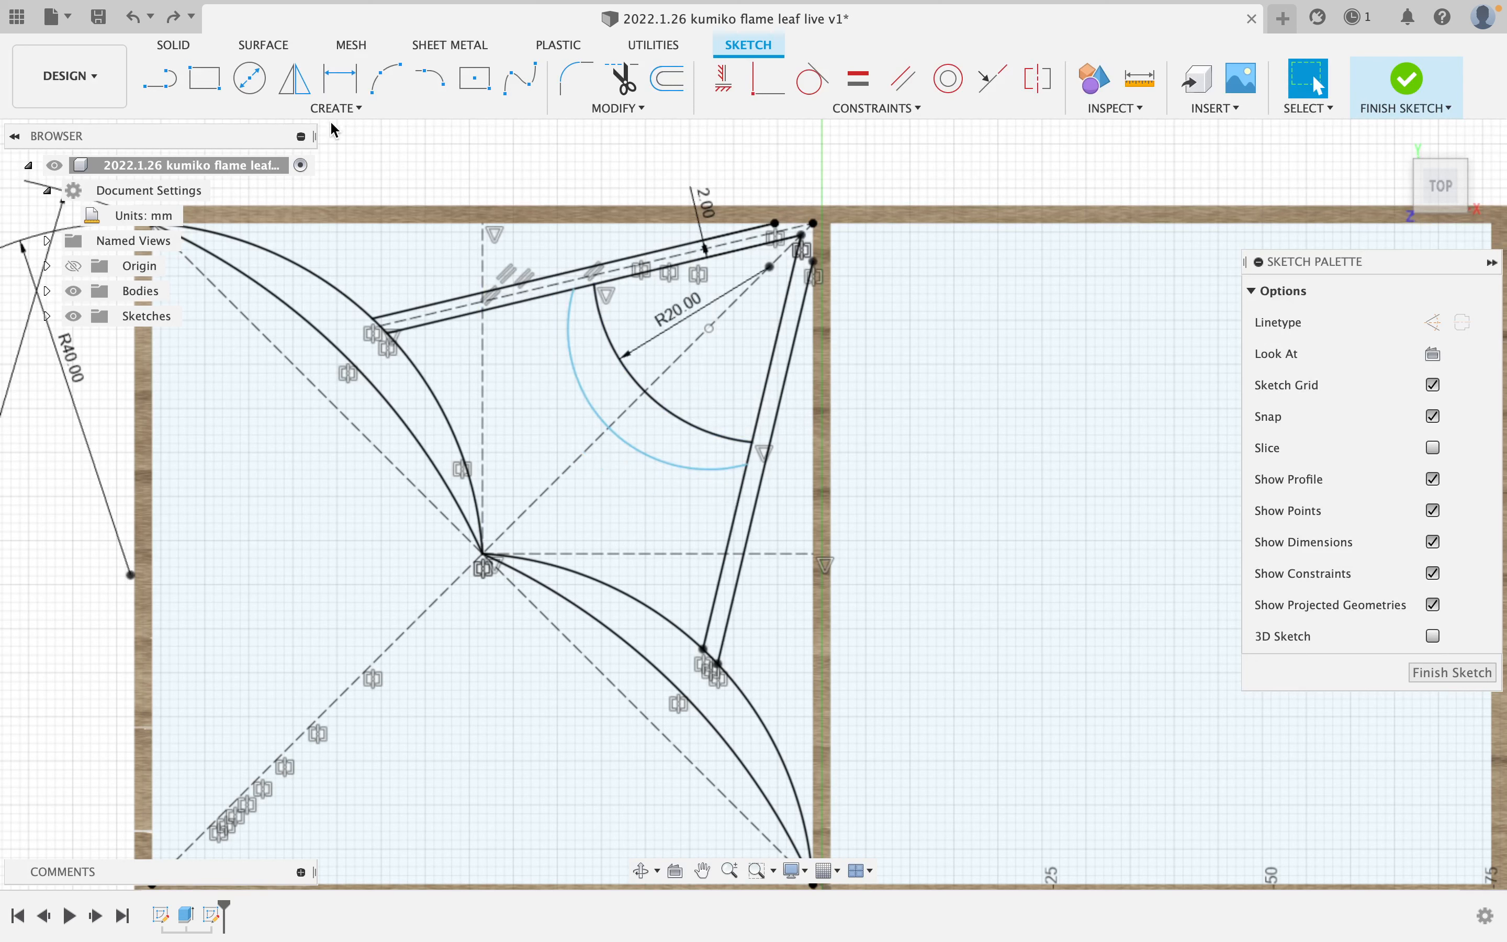
- Dimension the two arcs' endpoints on the right-hand strip 2 mm apart and pull the outer arc slightly inward
click(350, 84)
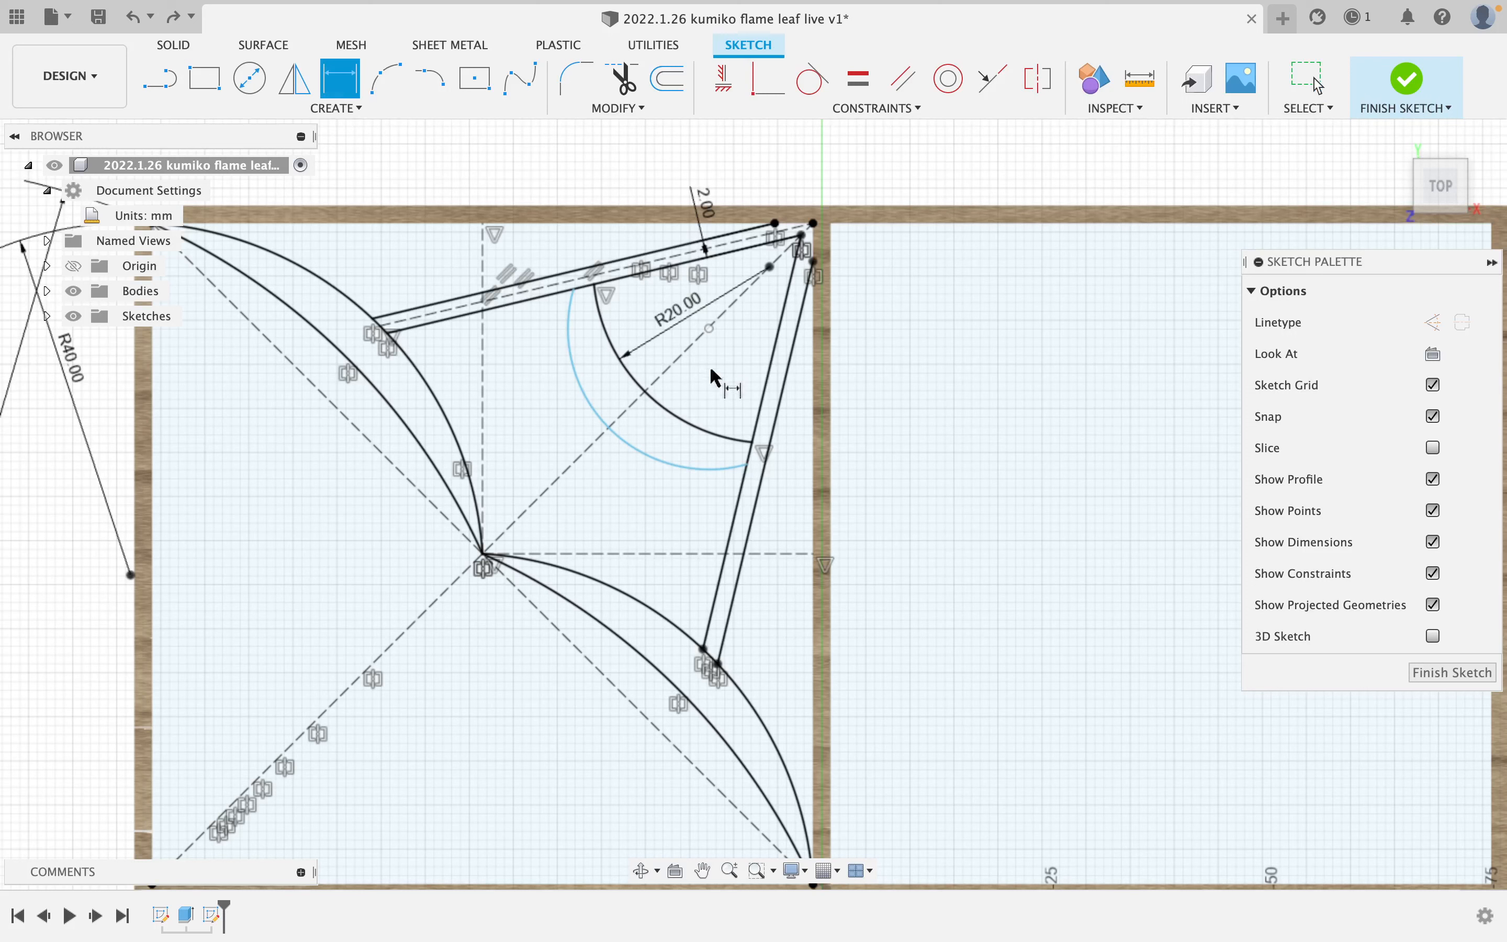
click(749, 471)
click(767, 447)
click(896, 415)
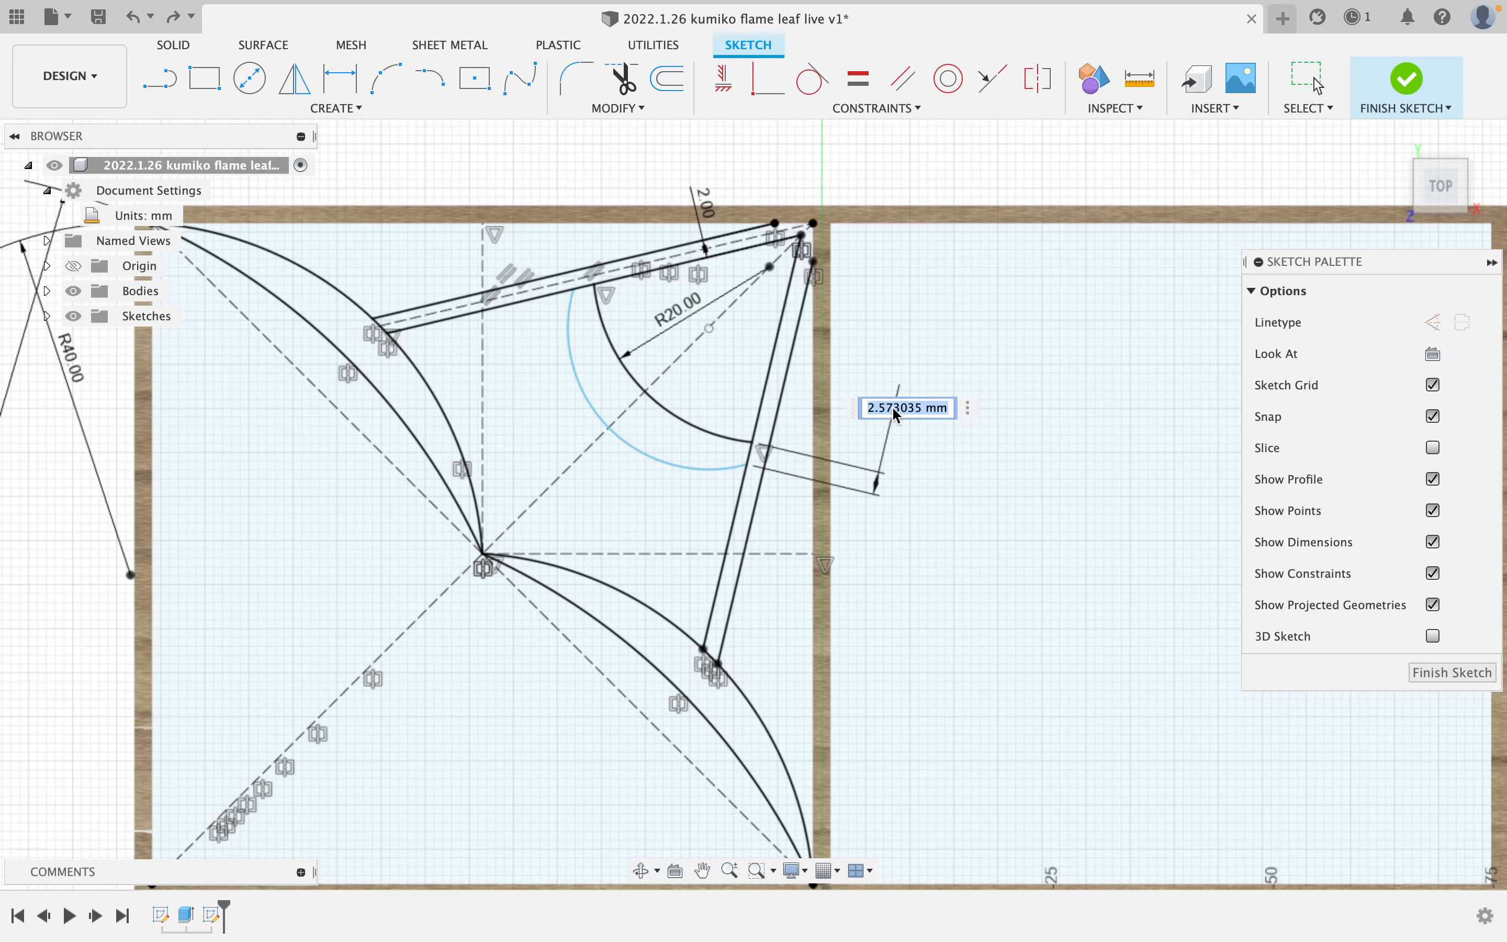
key(Return)
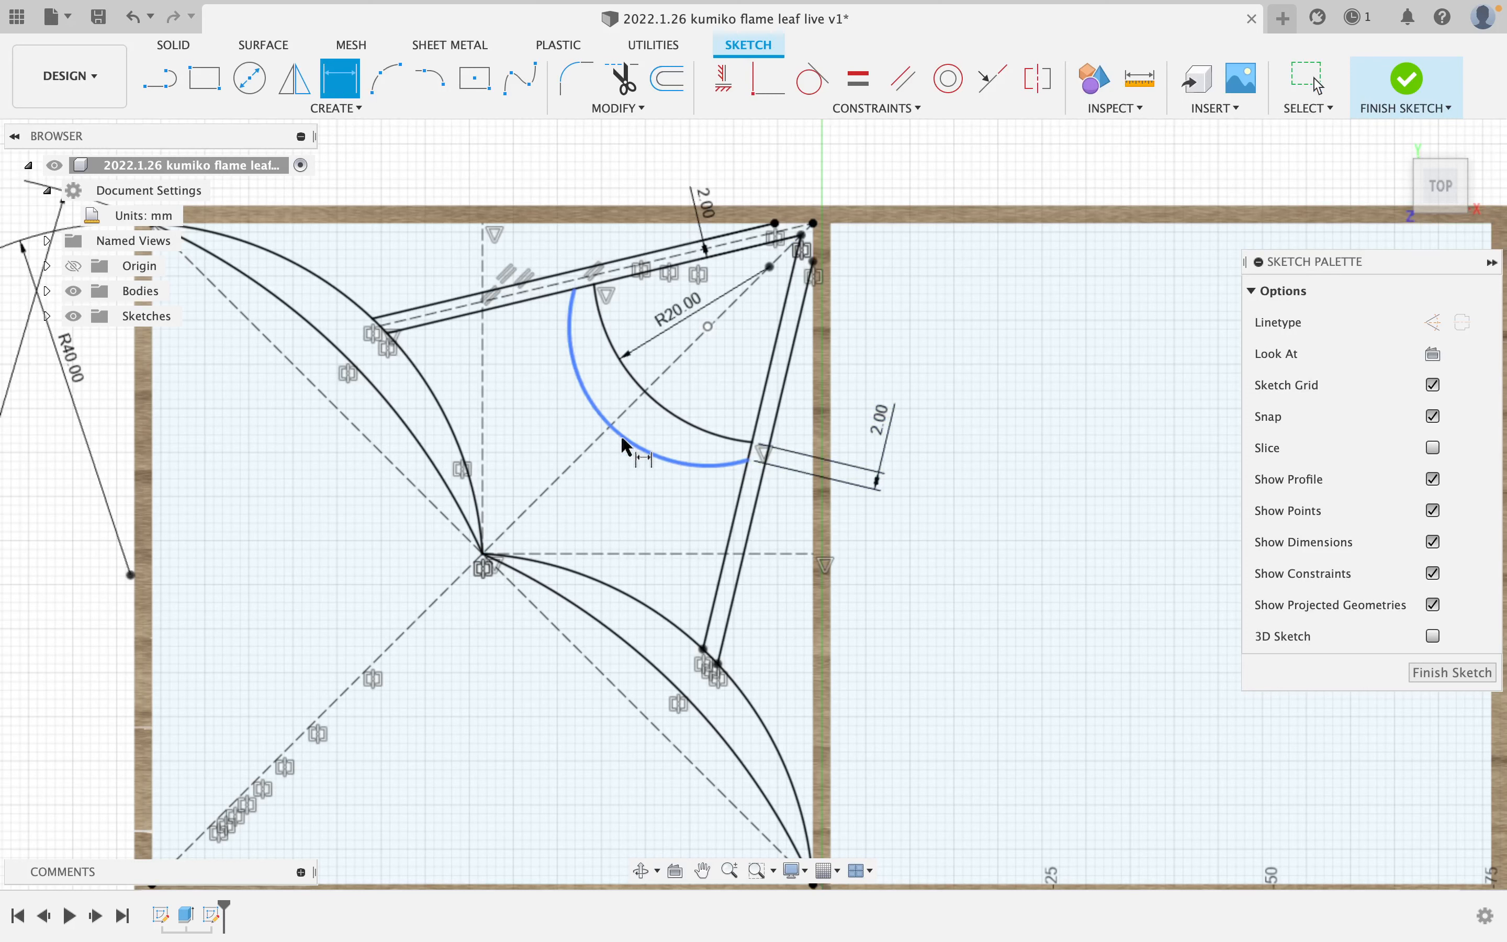
key(Escape)
mouse_move(625, 446)
mouse_down()
mouse_move(632, 426)
mouse_move(613, 419)
mouse_up()
- Dimension the two arcs' endpoints on the upper strip 2 mm apart
key(d)
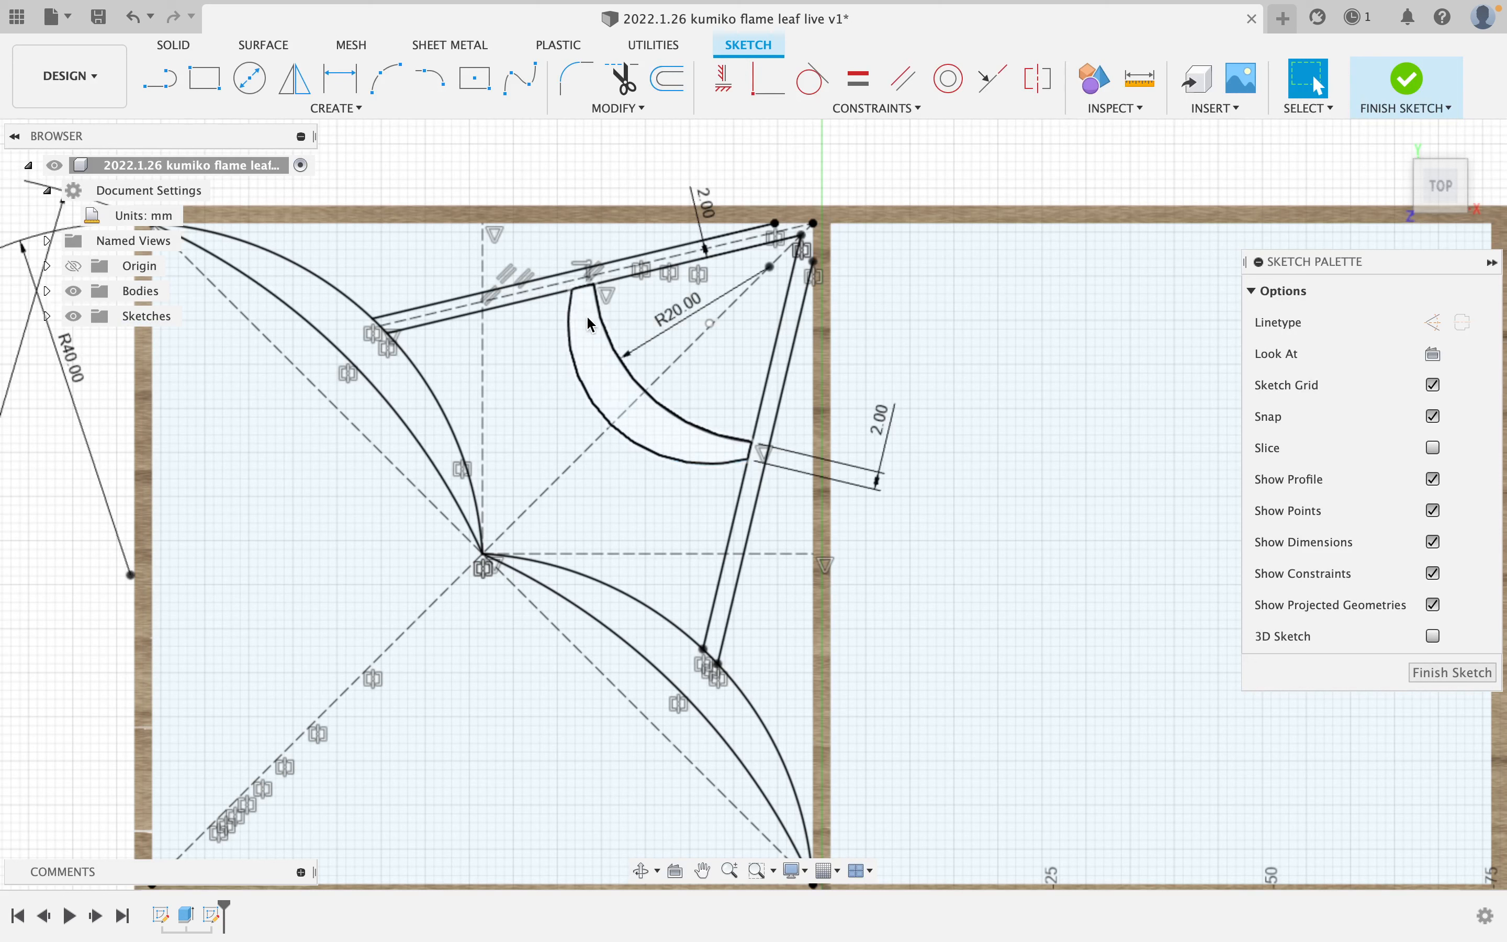
click(574, 289)
click(596, 285)
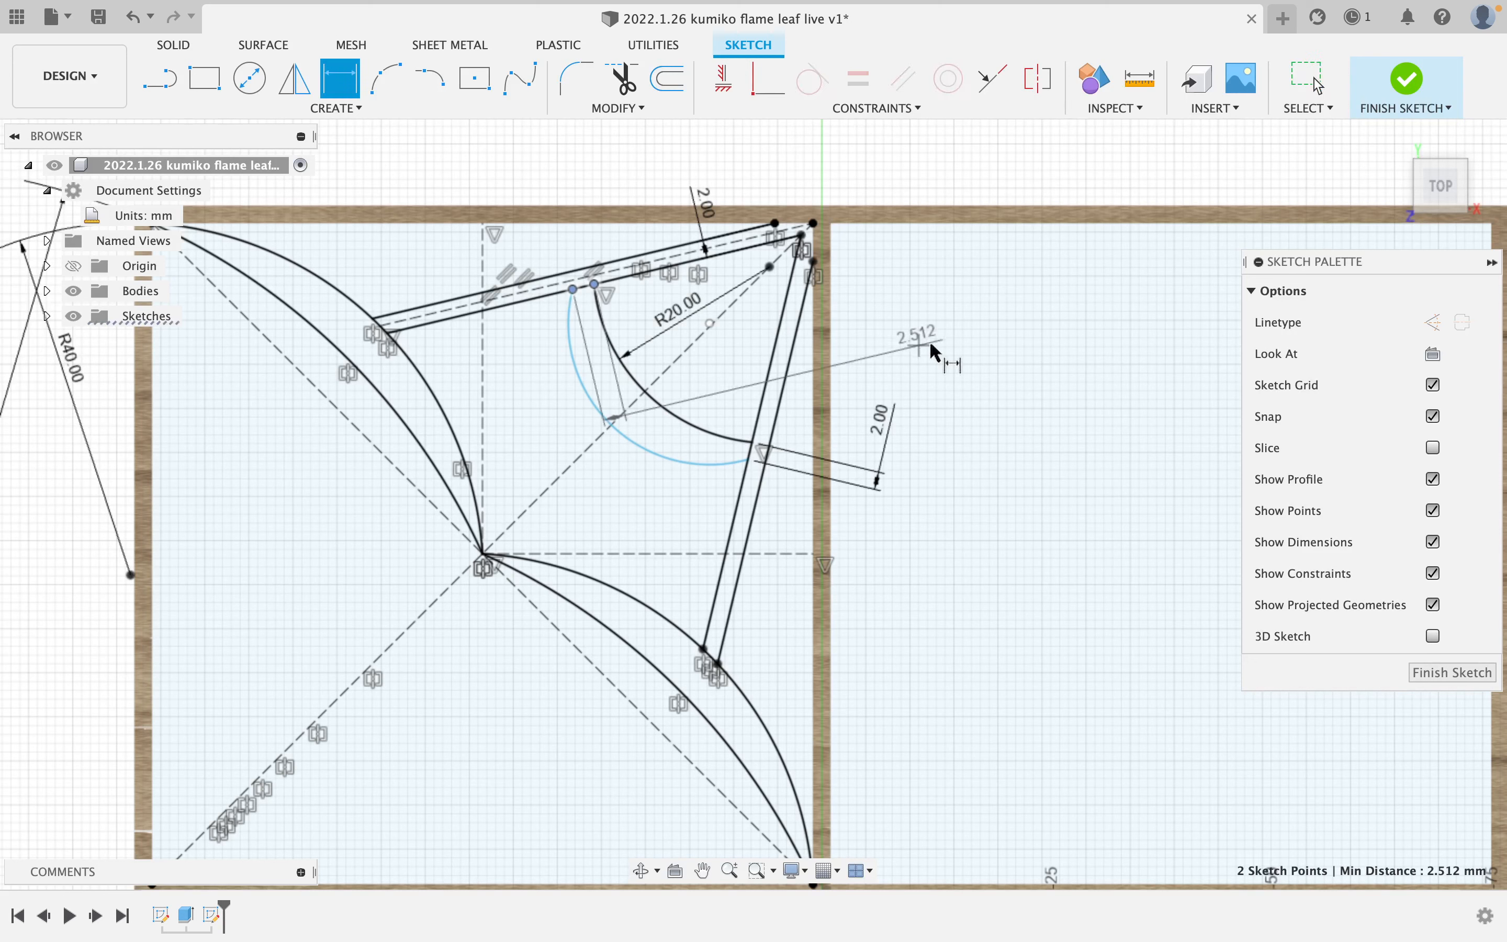
click(957, 344)
text(2)
key(Return)
key(Escape)
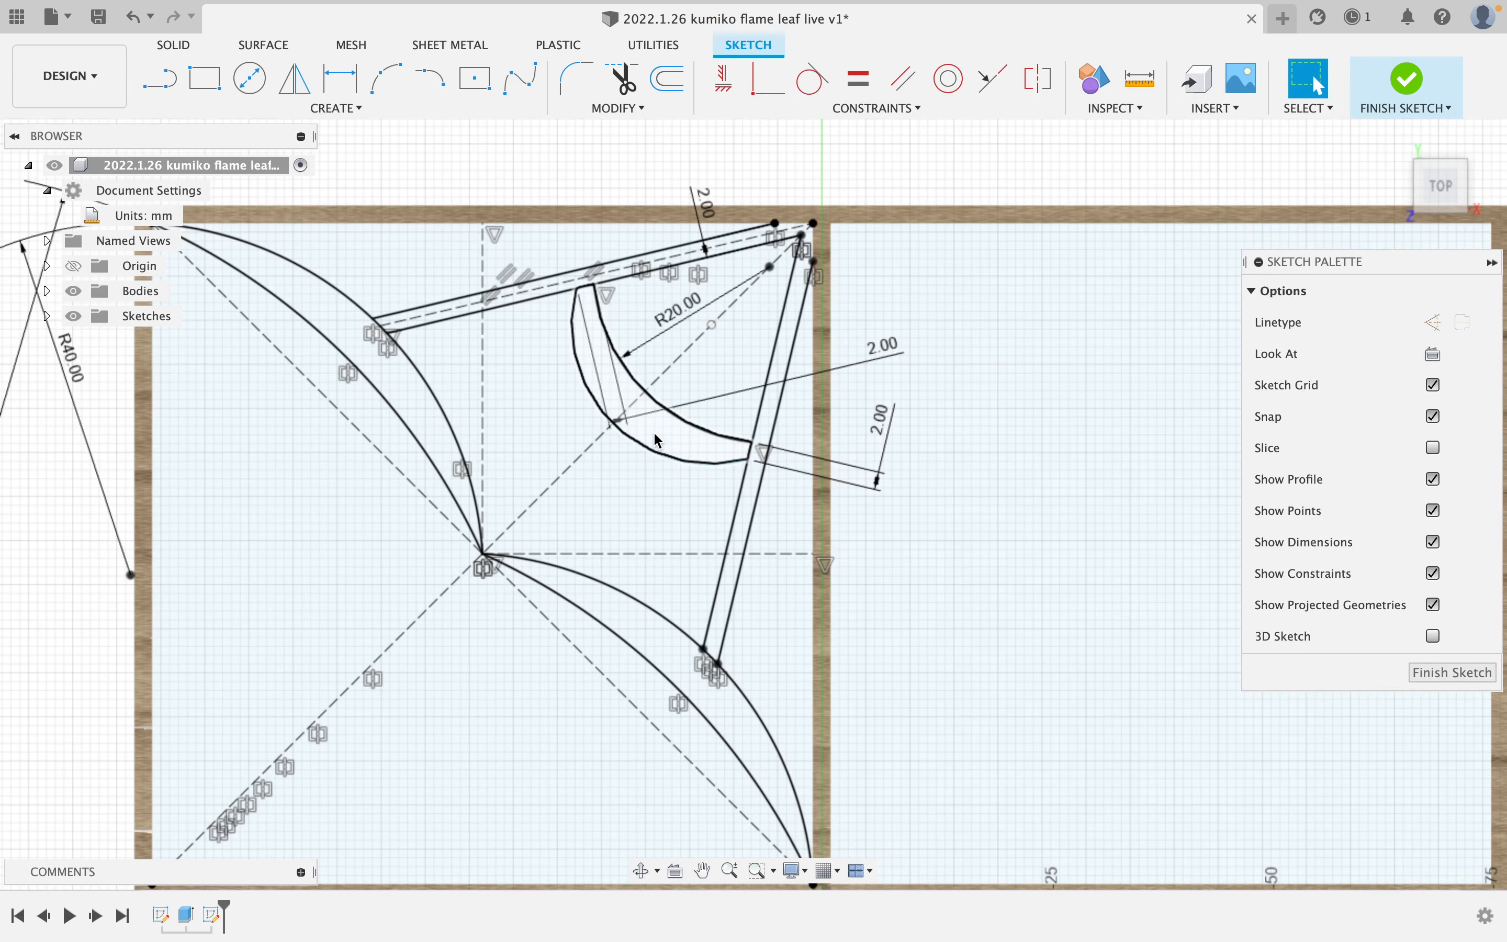
- Flatten the outer arc toward the inner one, constrain the two arcs as concentric and finish the sketch
mouse_move(645, 441)
mouse_down()
mouse_move(649, 412)
mouse_move(636, 425)
mouse_up()
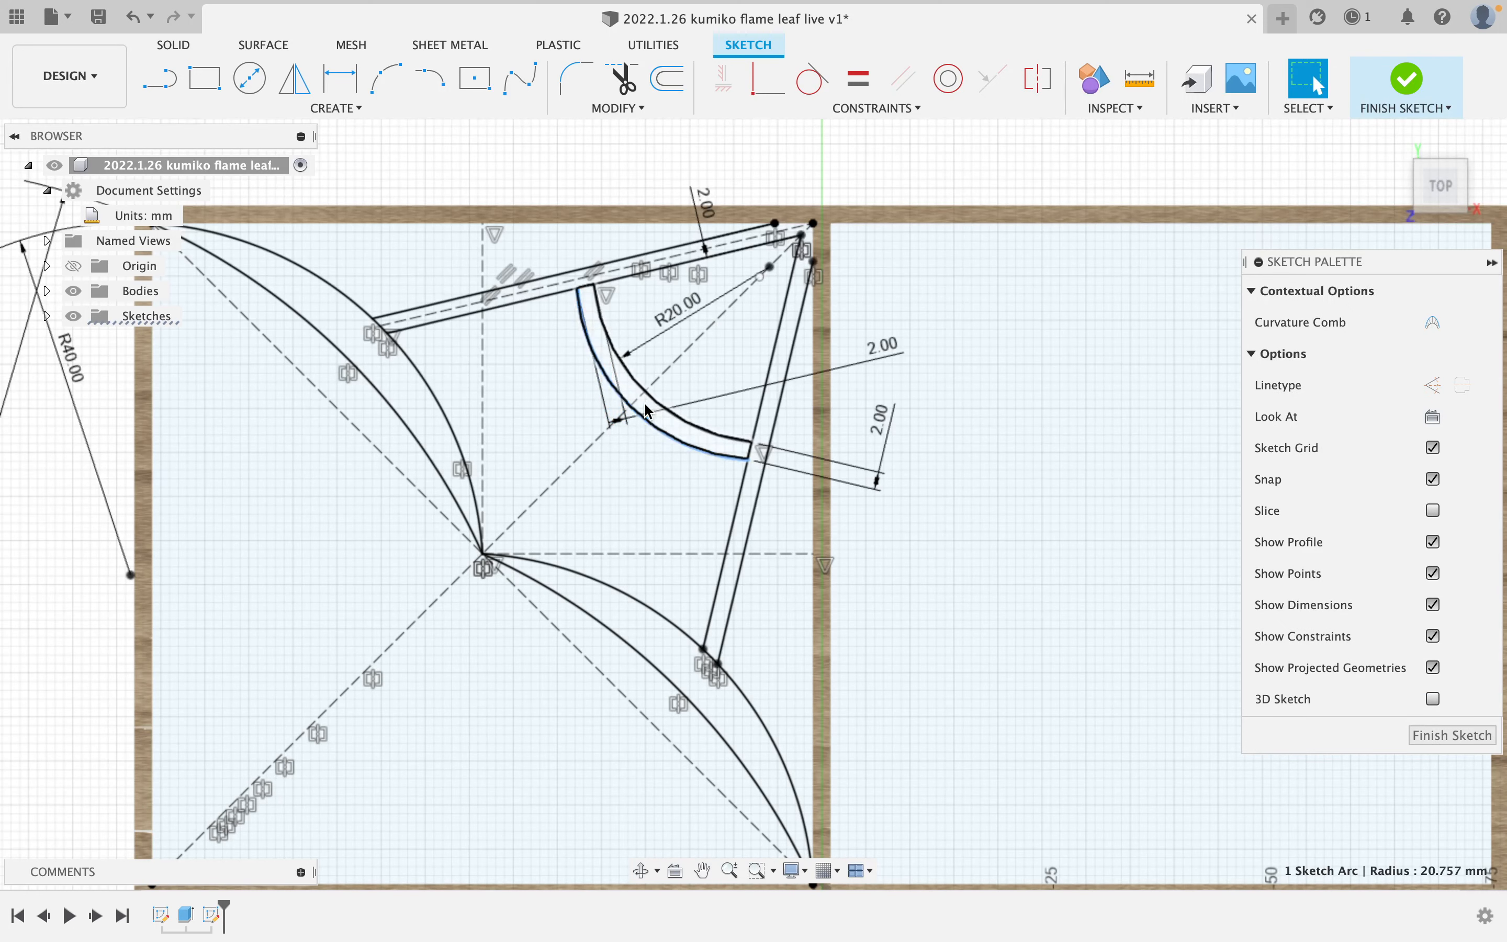
click(948, 78)
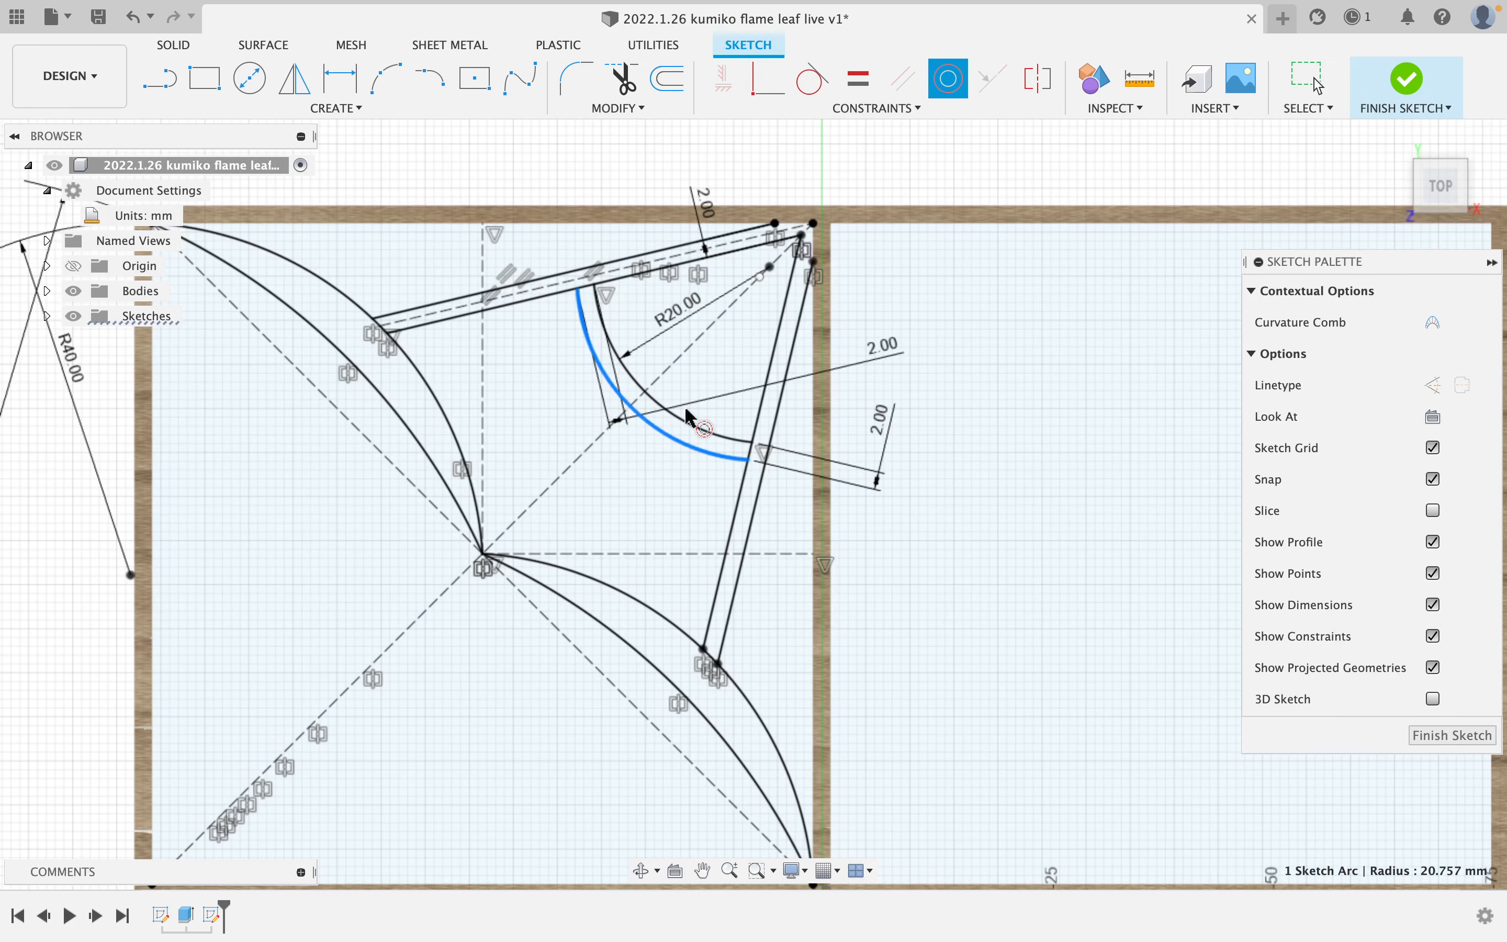
click(690, 421)
scroll(725, 463, down, 3)
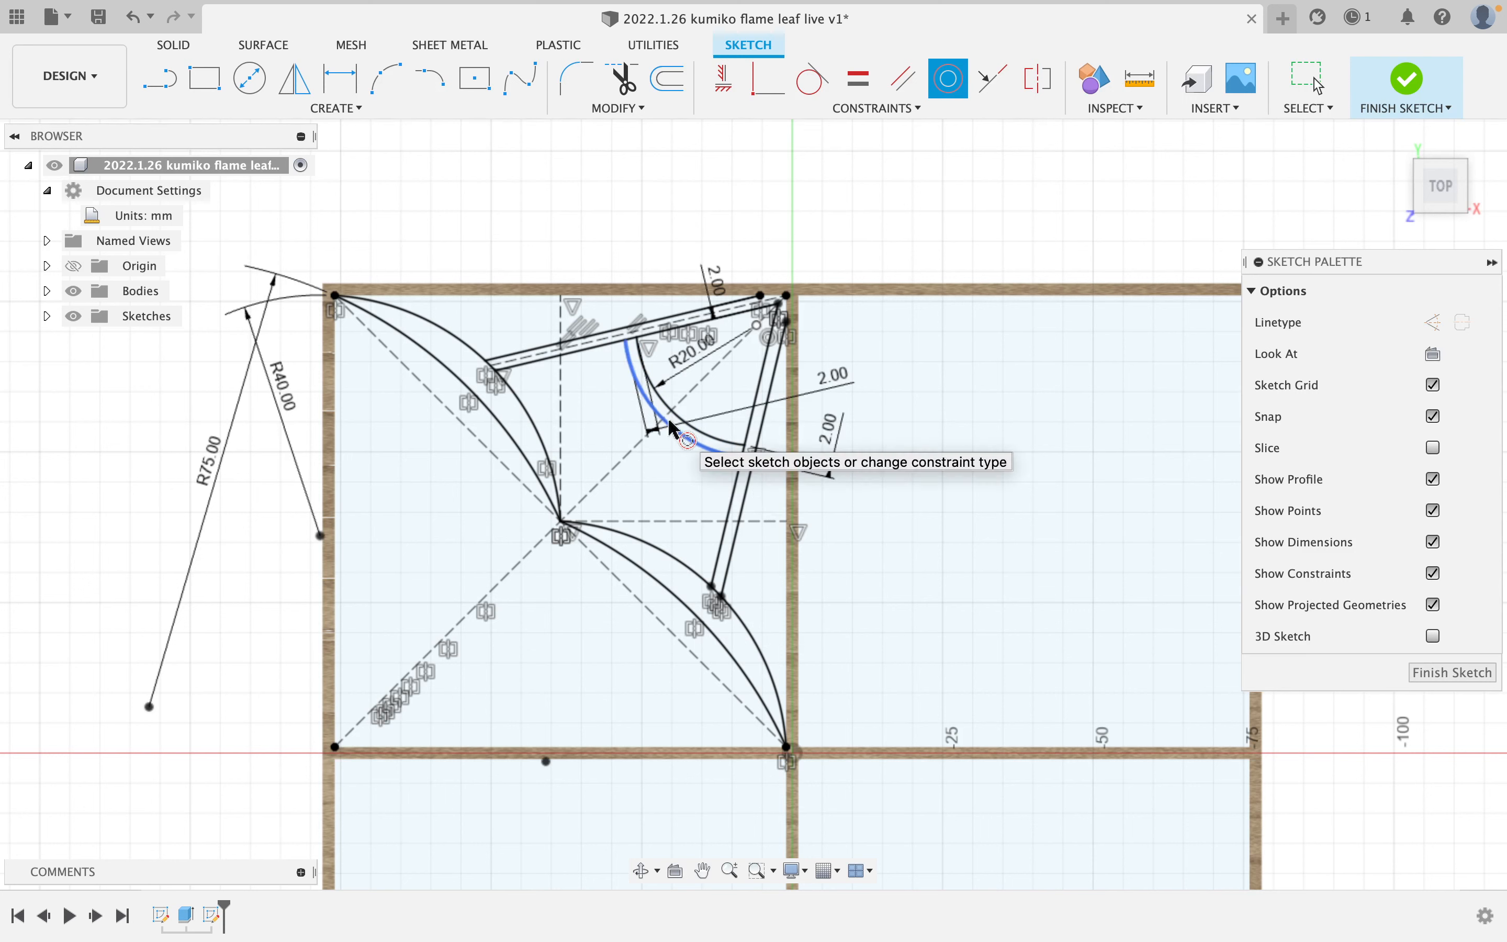
key(Escape)
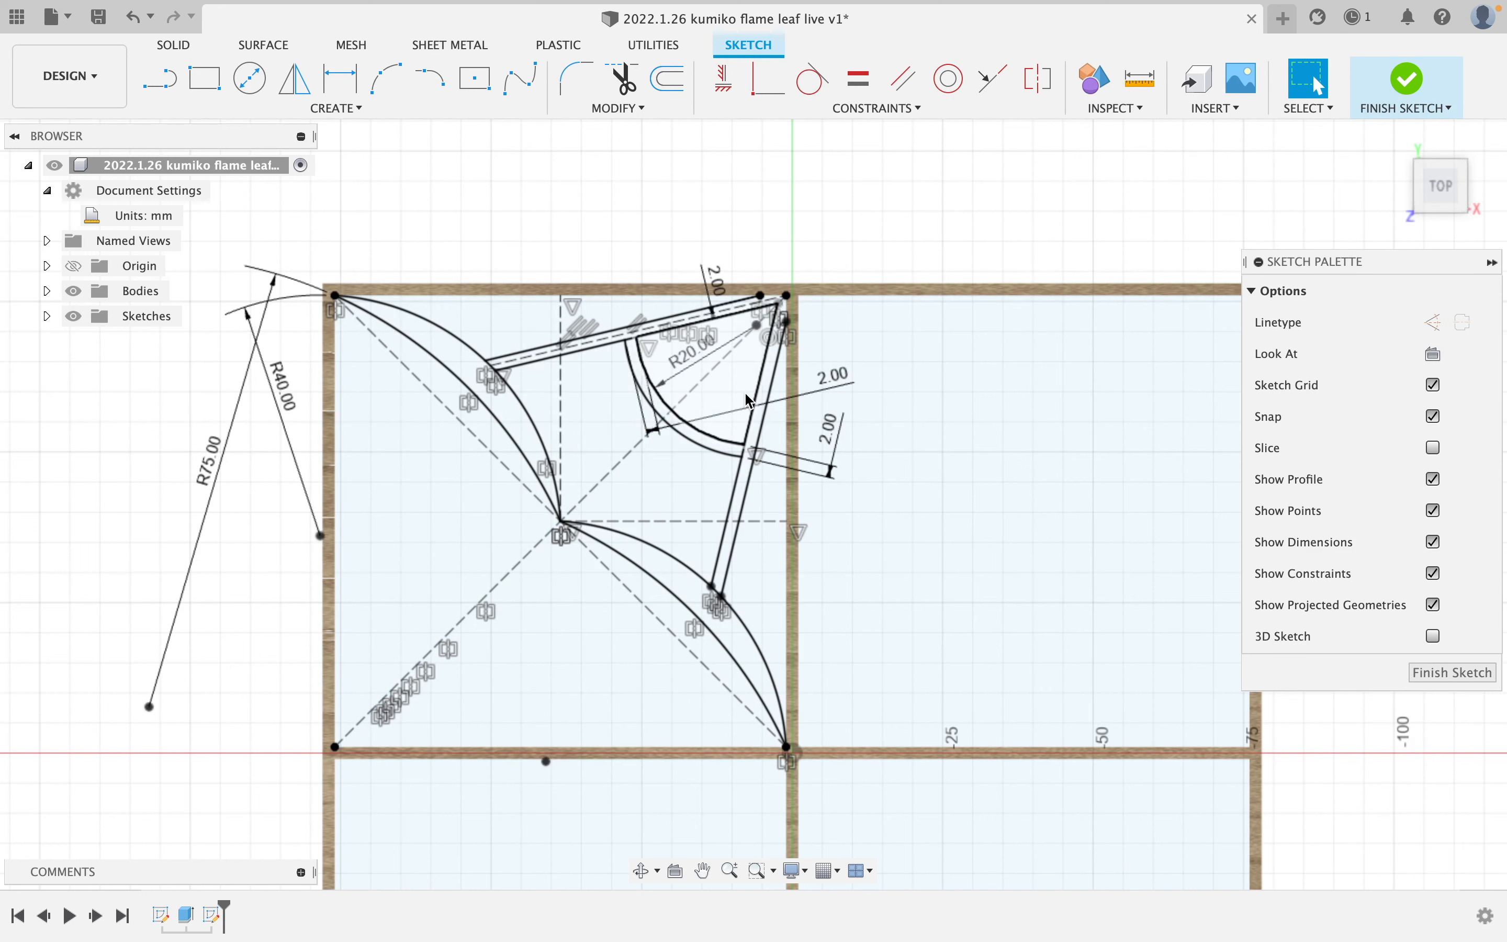
click(1409, 80)
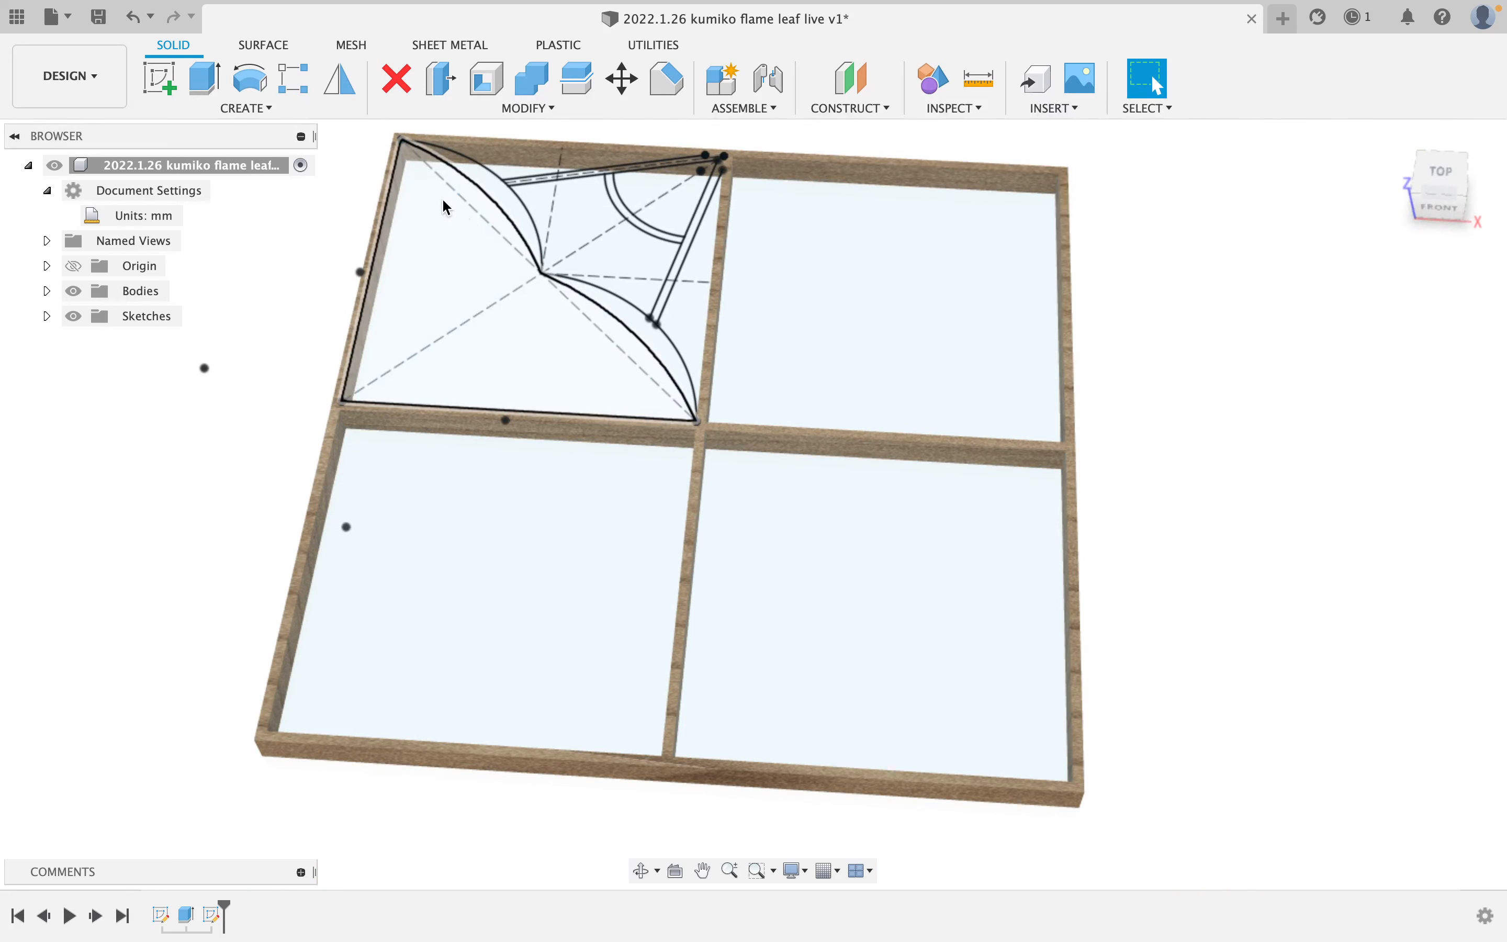
- Set up an extrusion of the two leaf profiles with the To Object extent, ending at the frame's bottom face
click(196, 91)
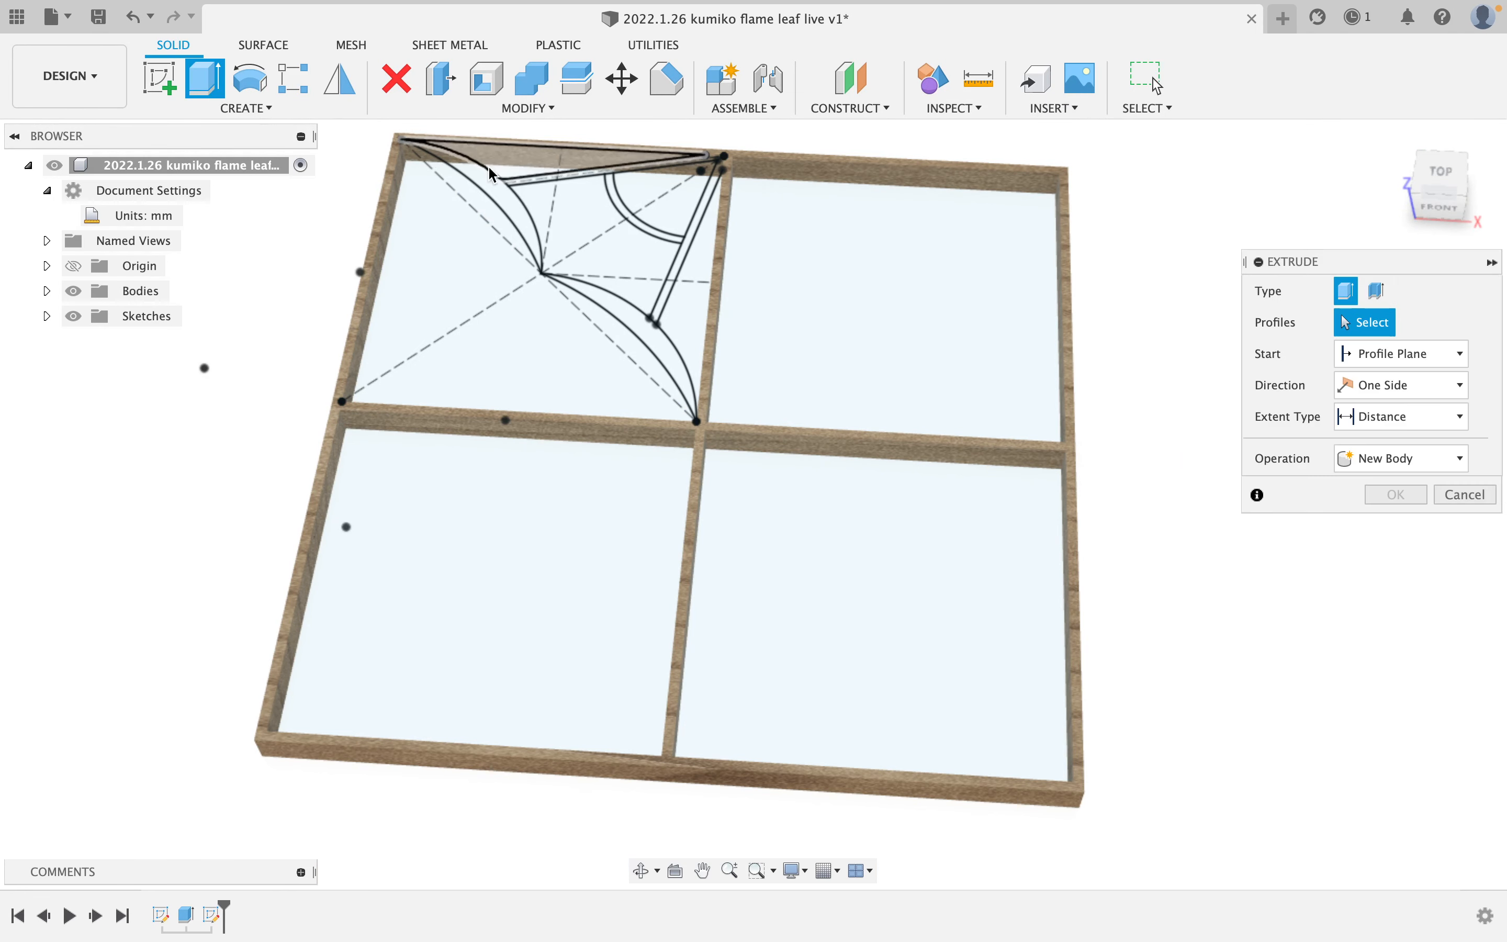
click(509, 200)
click(605, 307)
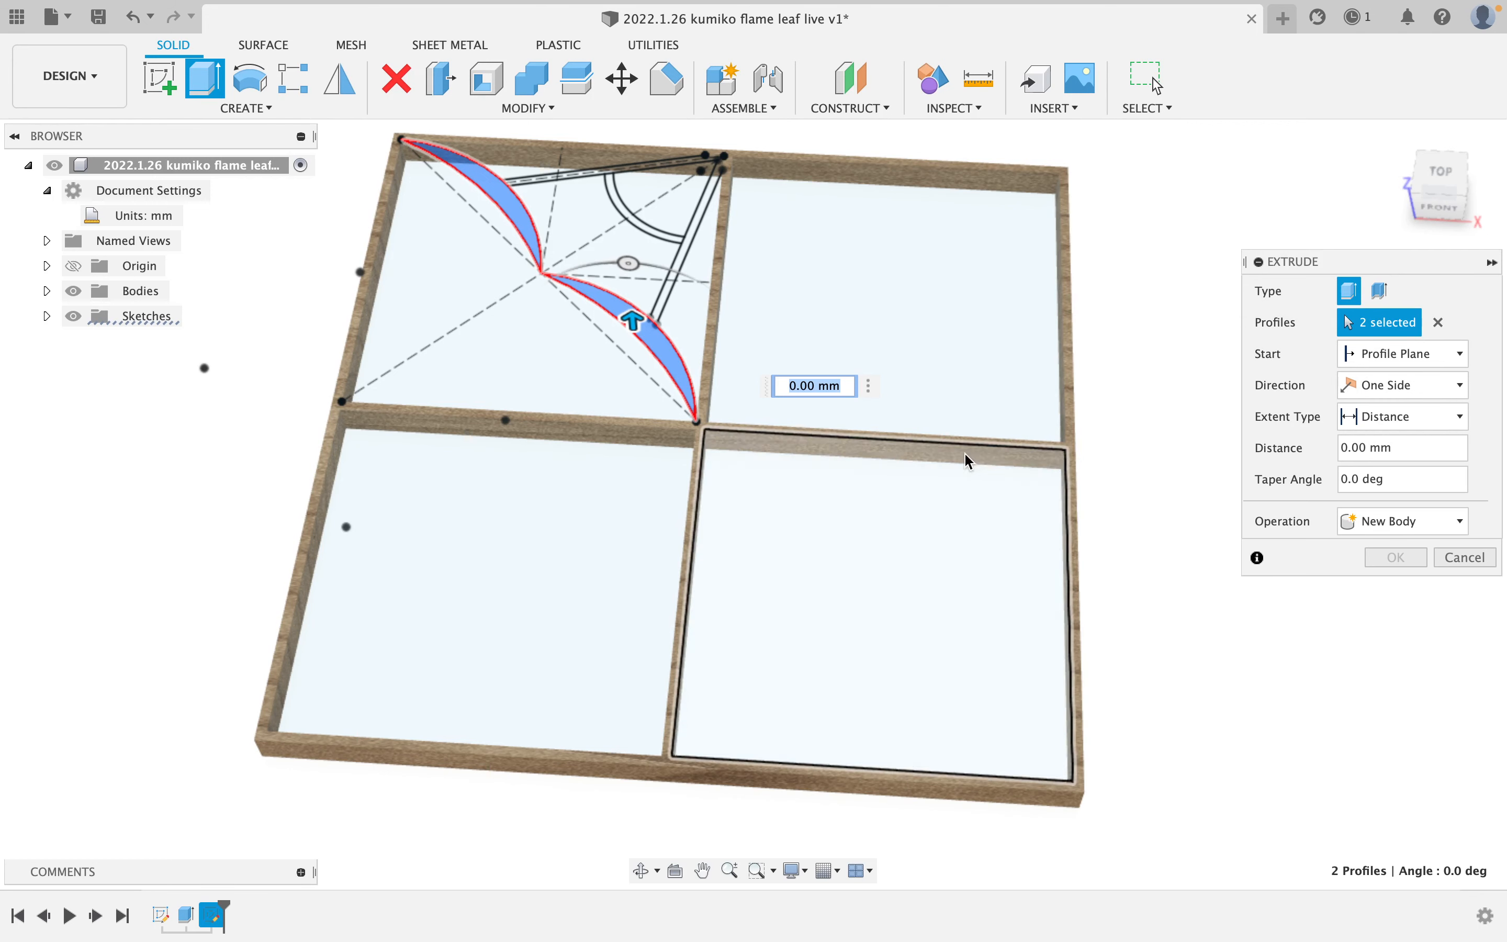
click(1418, 387)
click(1382, 392)
click(1406, 425)
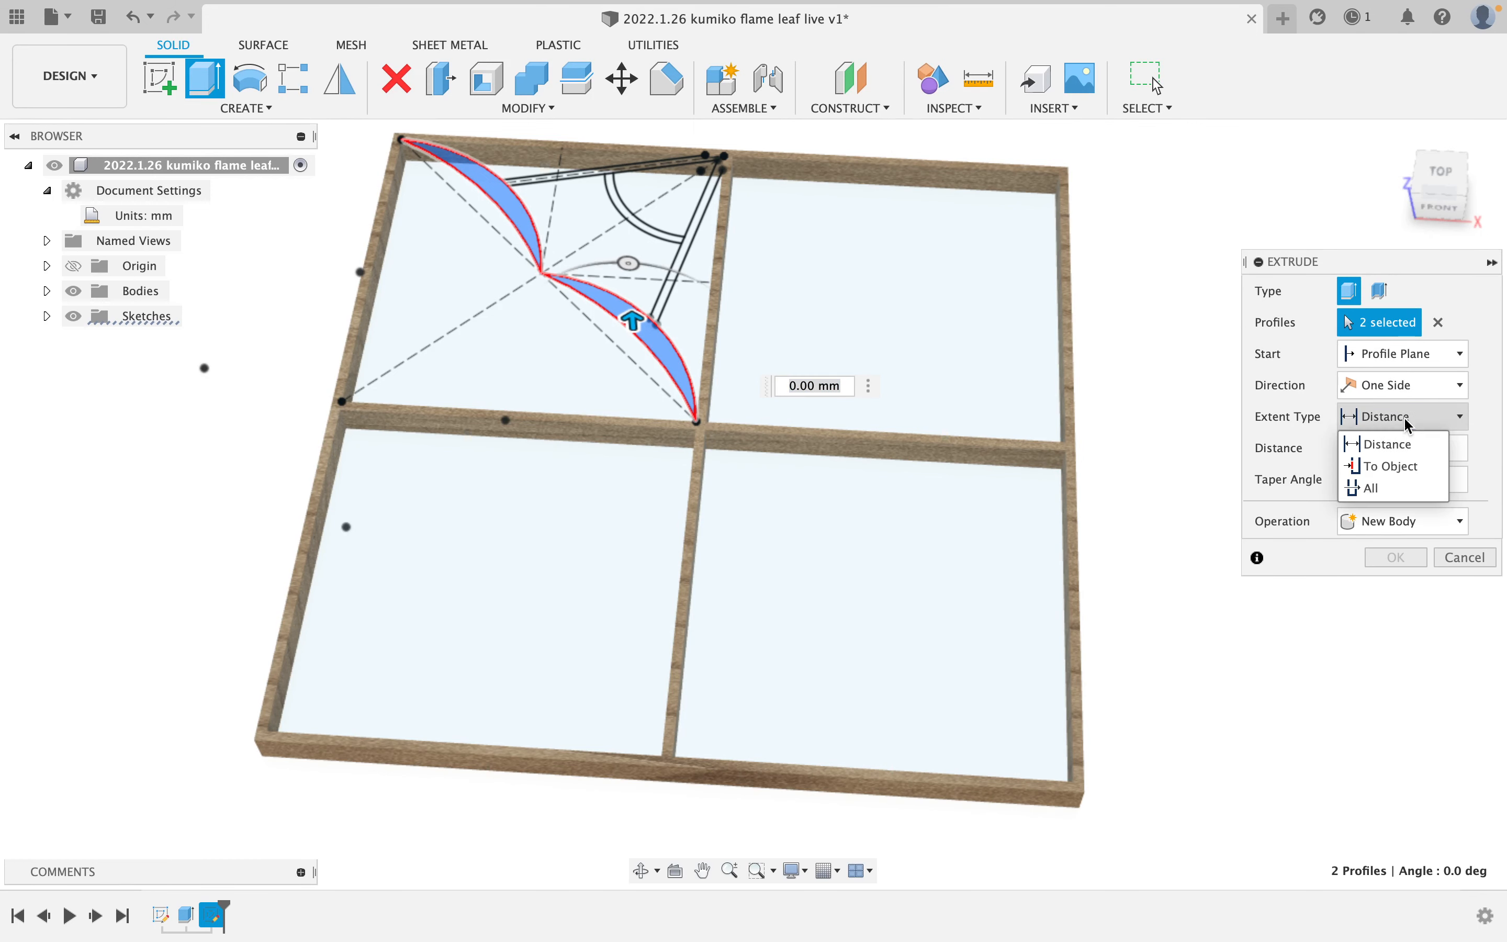
click(1390, 465)
shift+middle_drag(1160, 615, 1082, 405)
click(1070, 400)
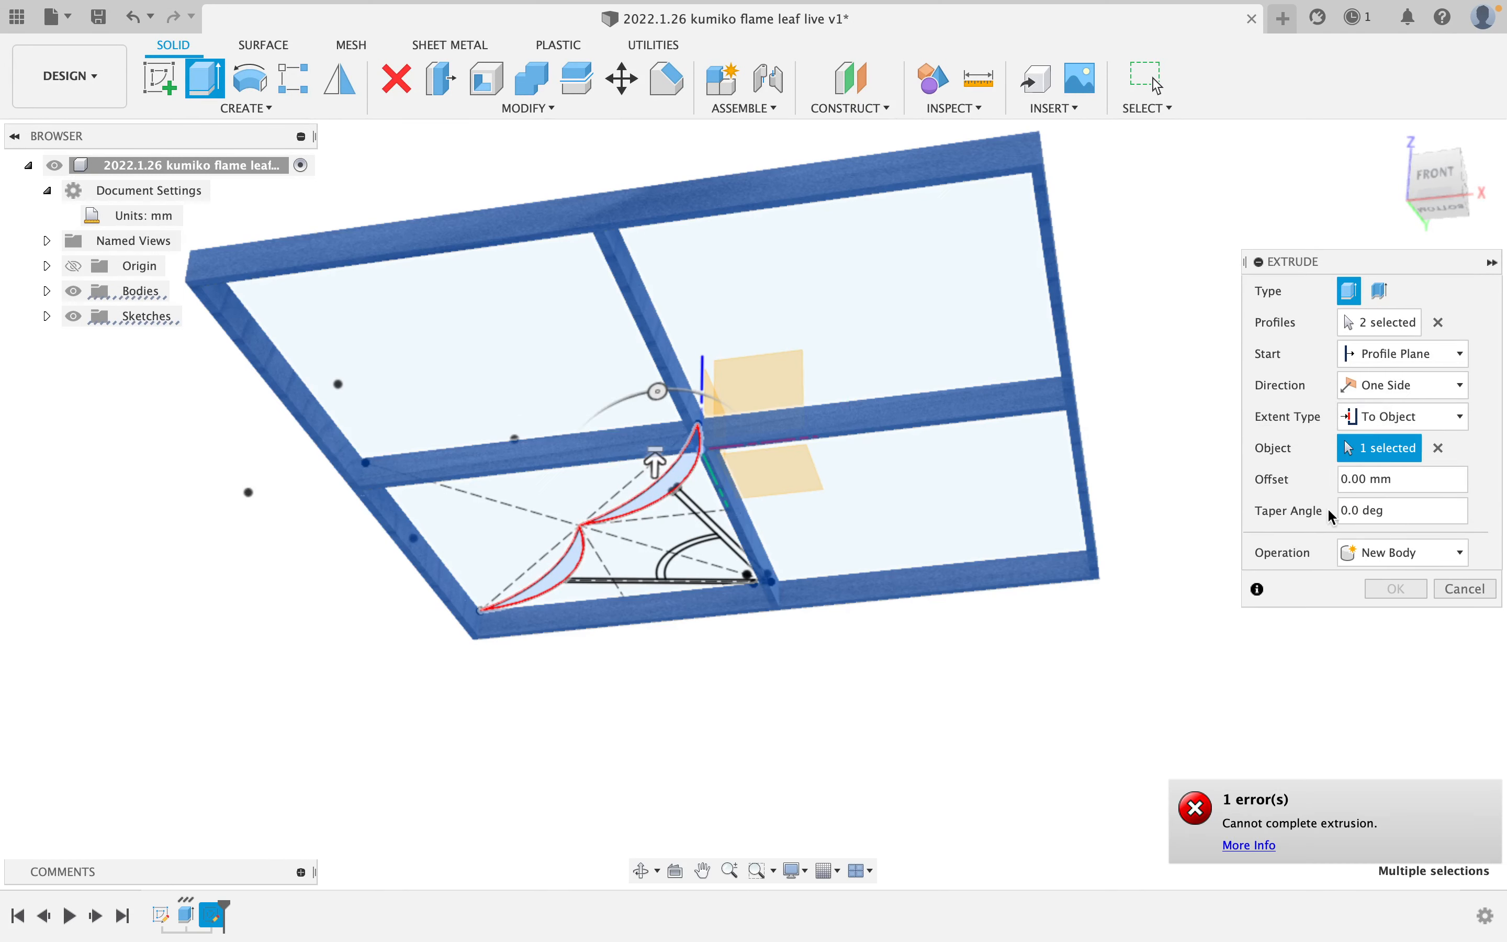
shift+middle_drag(1114, 524, 1059, 613)
scroll(1090, 408, up, 5)
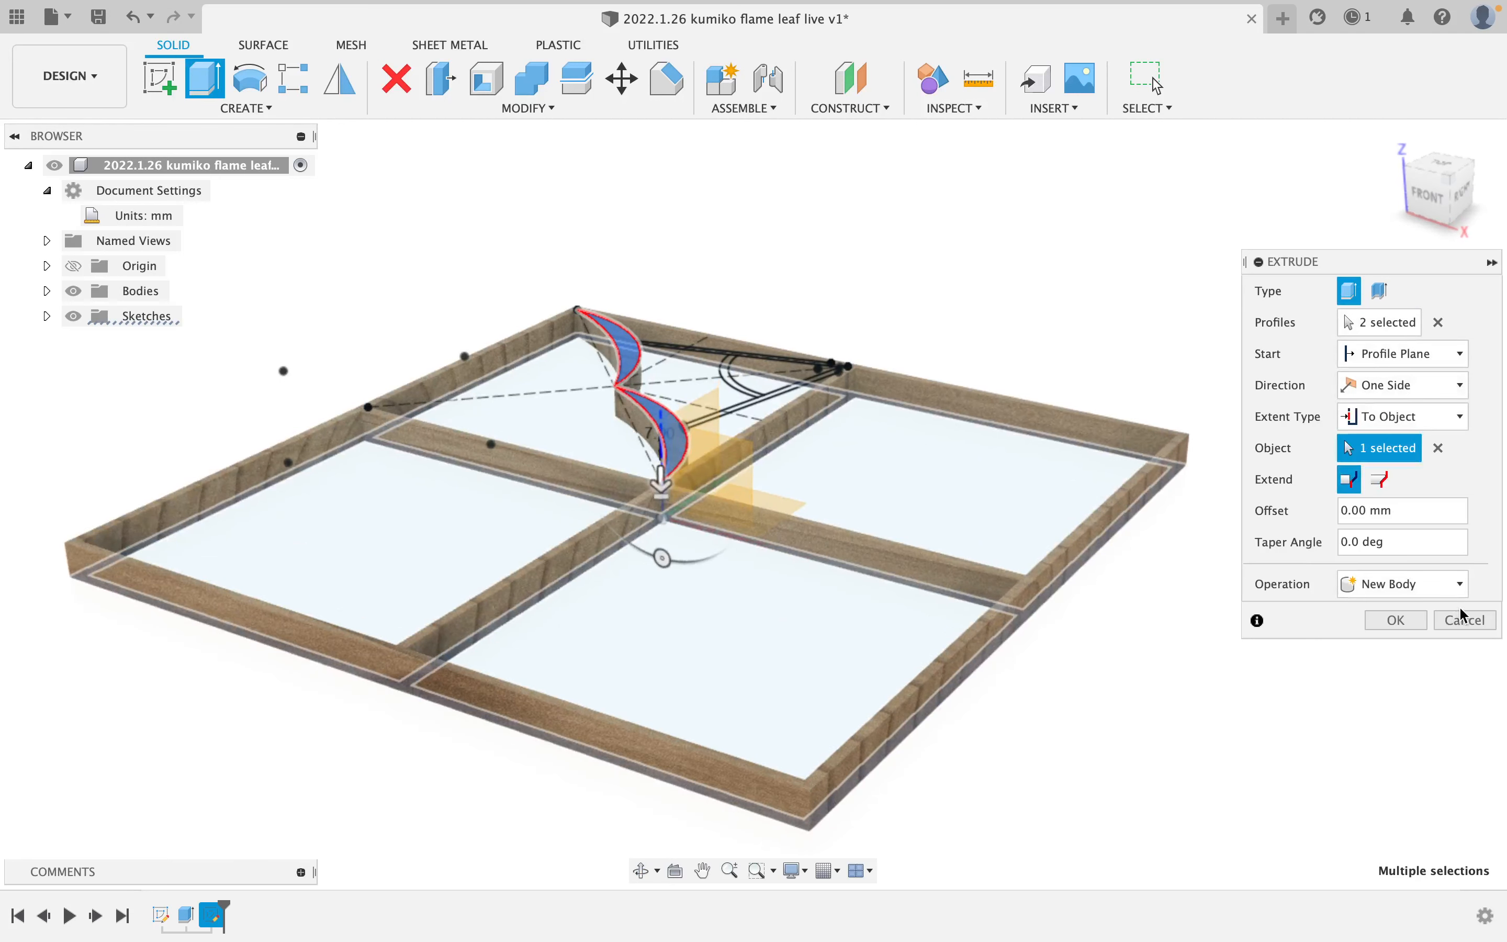
- Create the leaf extrusion as a new component
click(1409, 588)
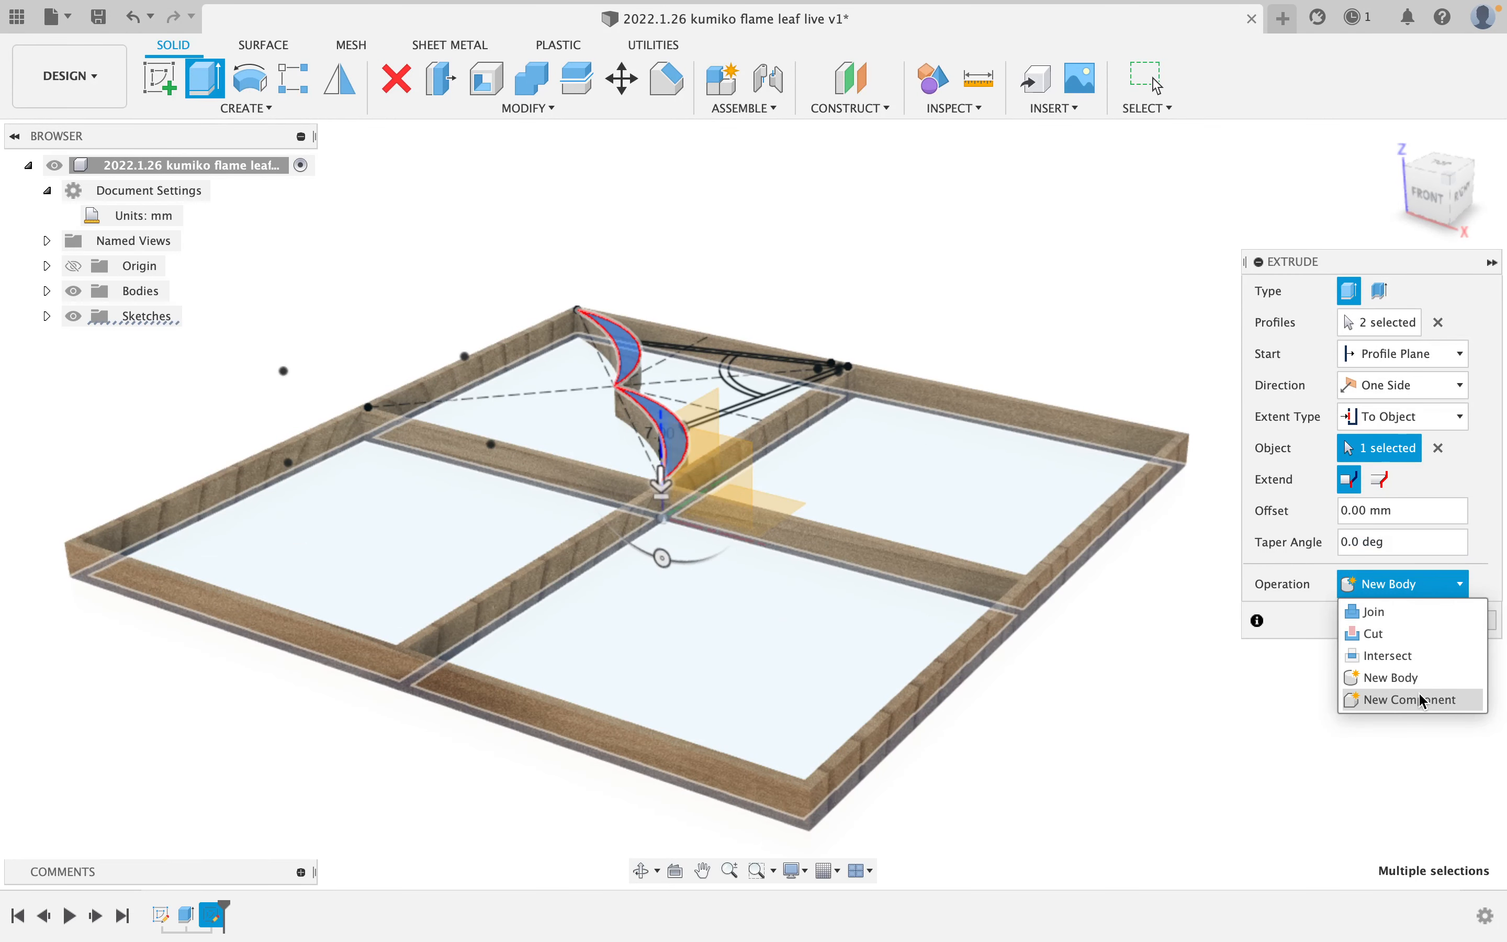
click(1418, 693)
click(1386, 622)
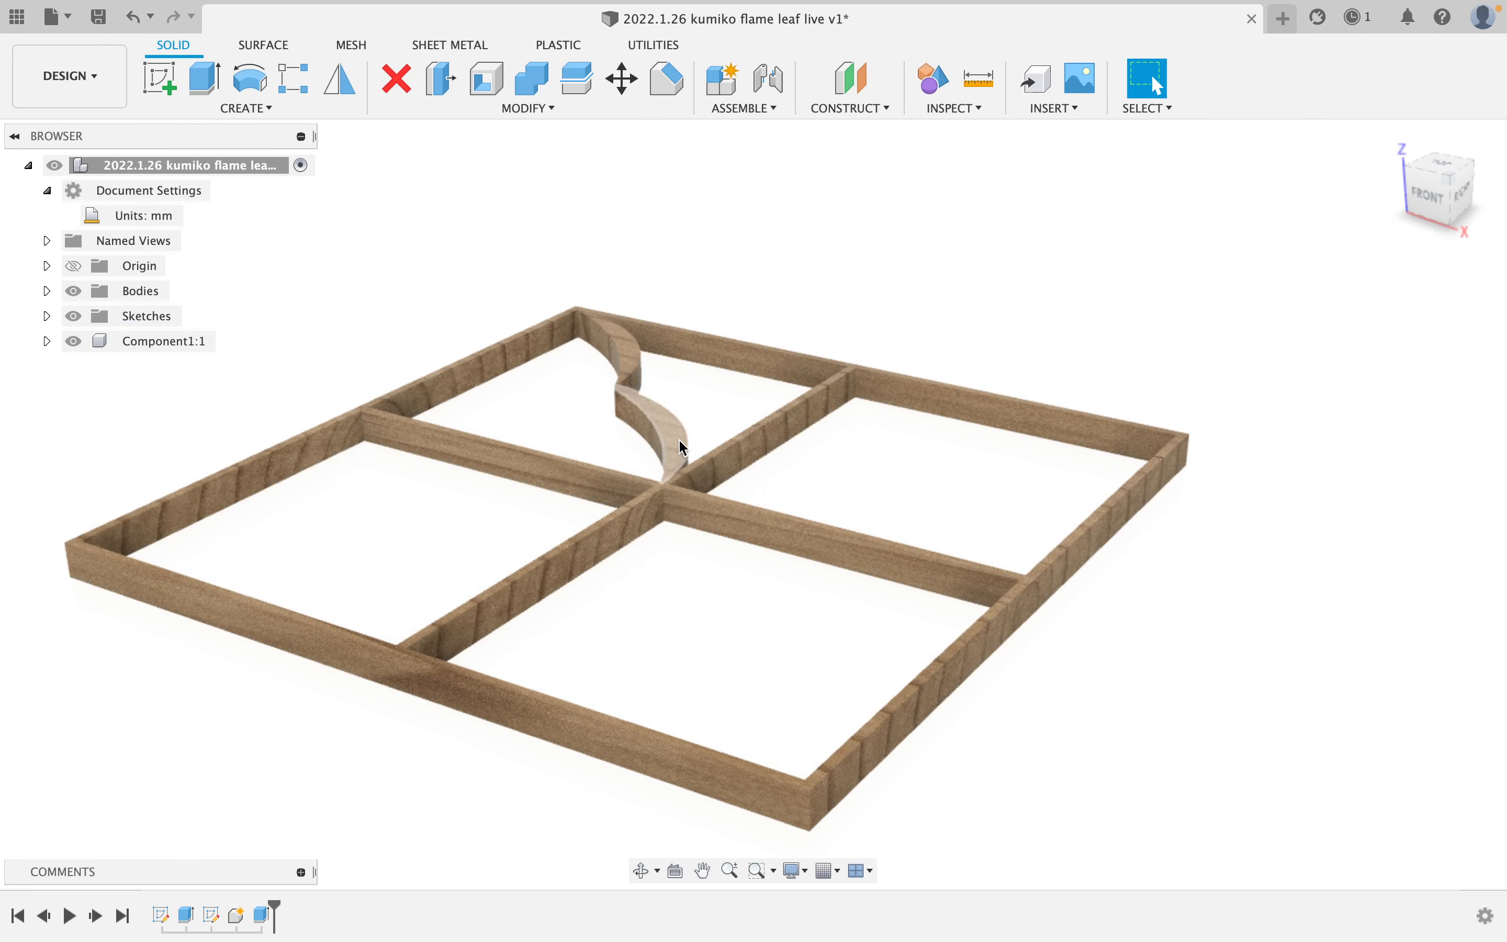
- Show Sketch2 again and create a component from the frame body, Body1
click(47, 316)
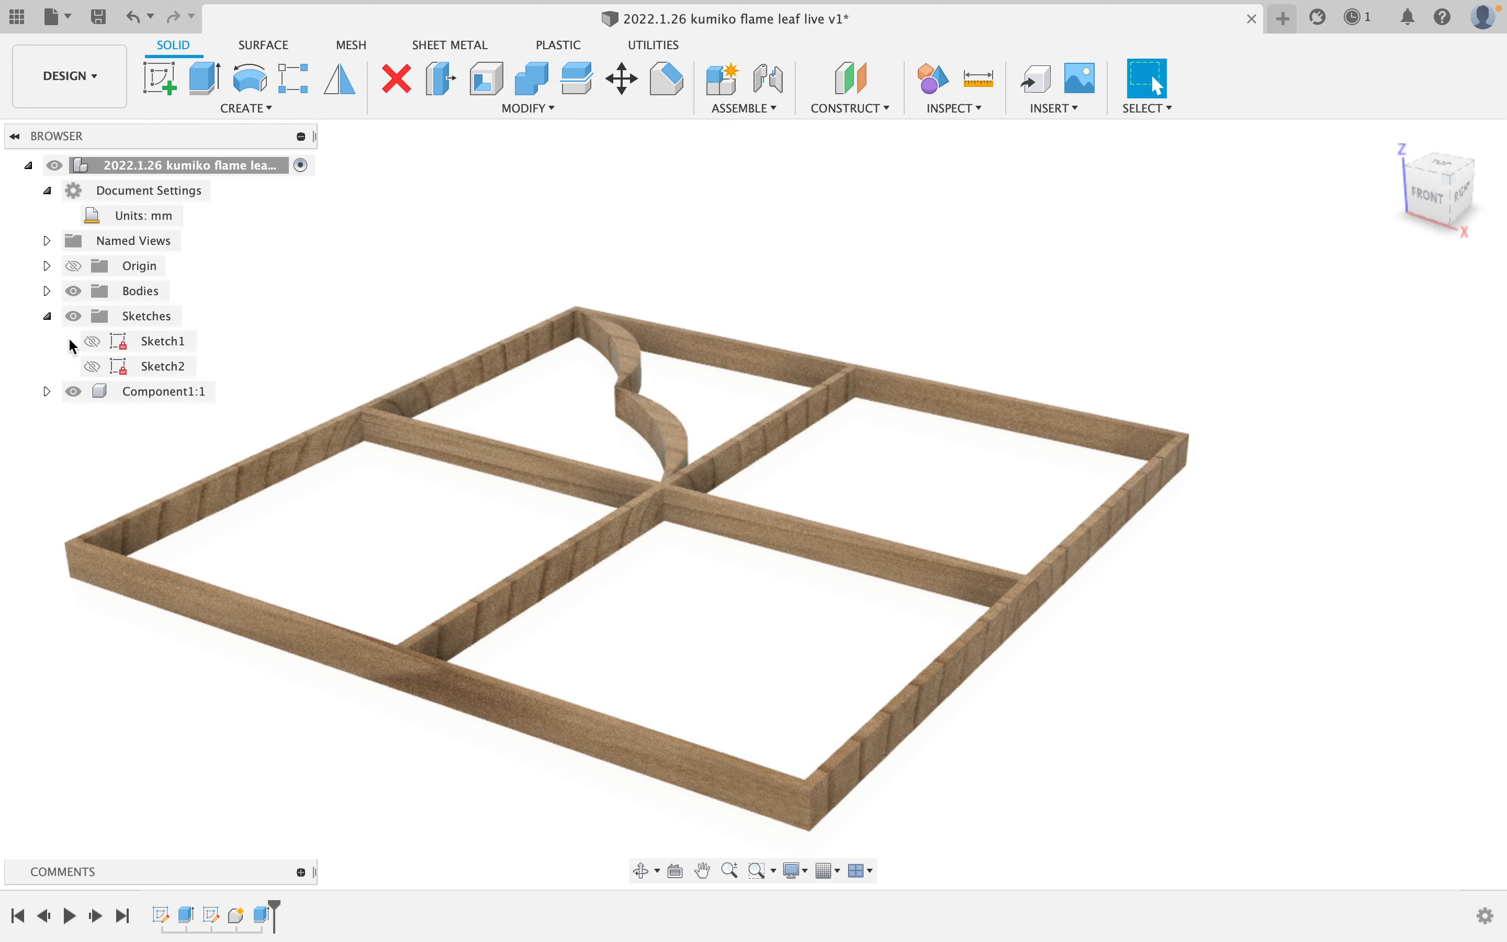
click(92, 367)
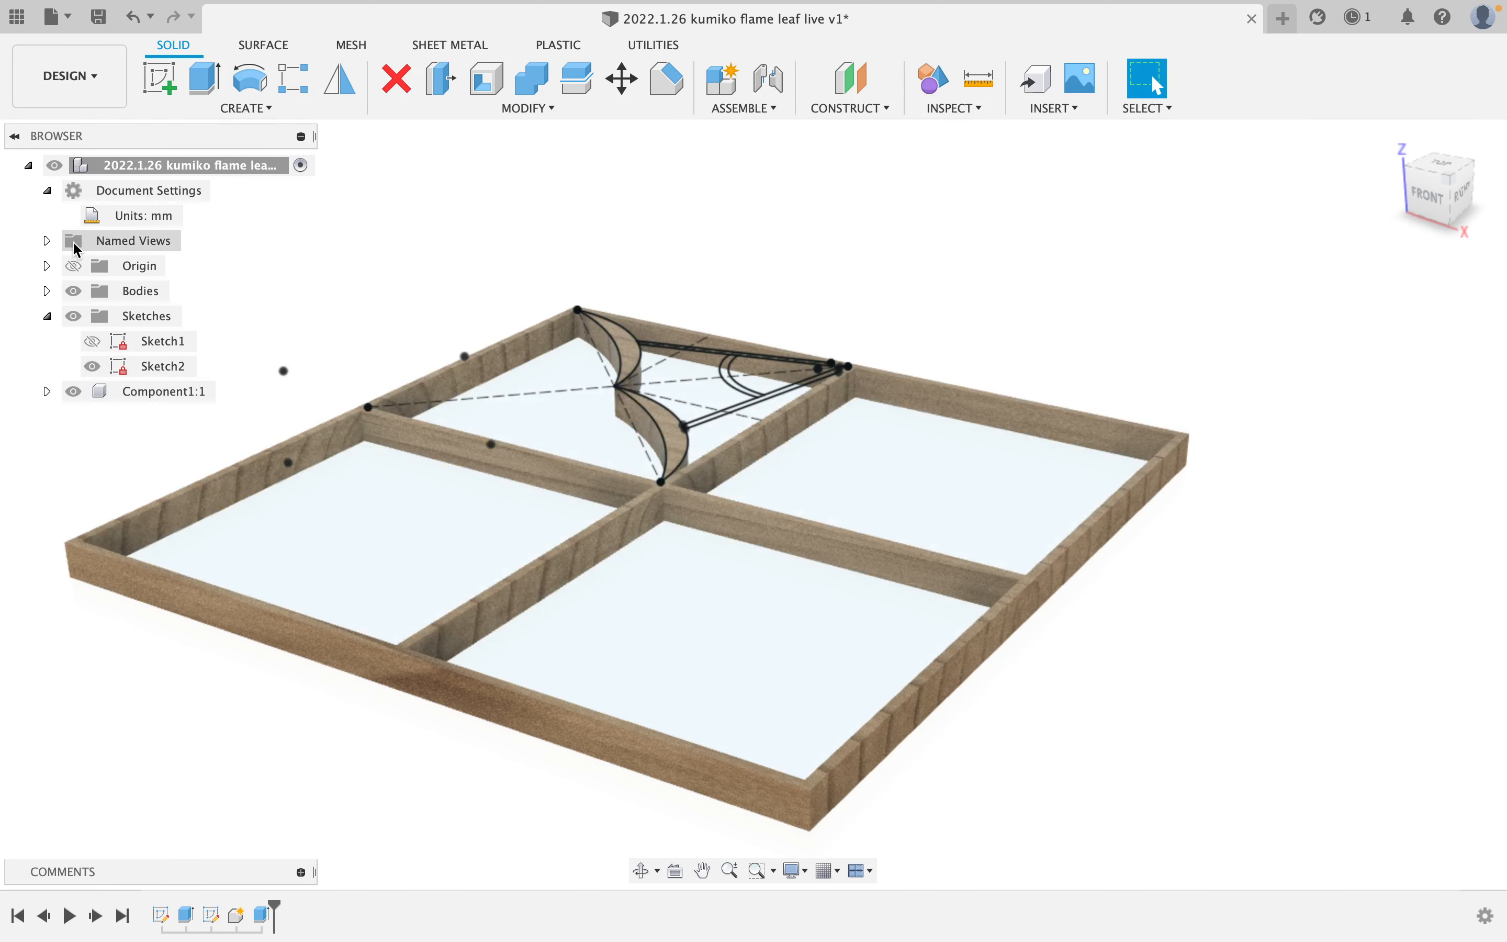
click(47, 291)
right_click(150, 325)
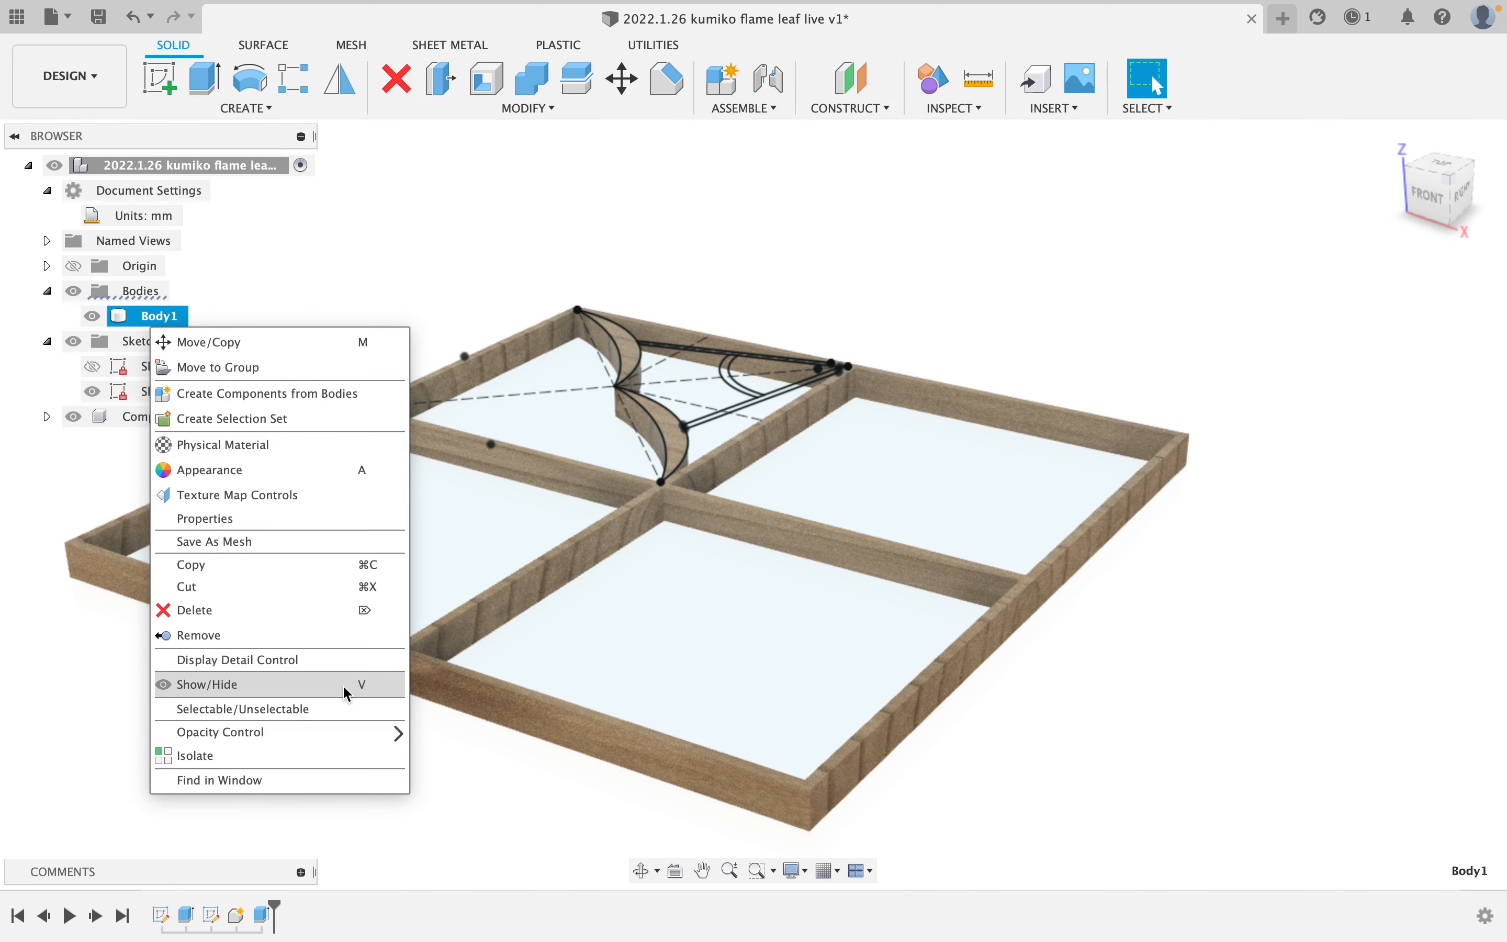
click(275, 393)
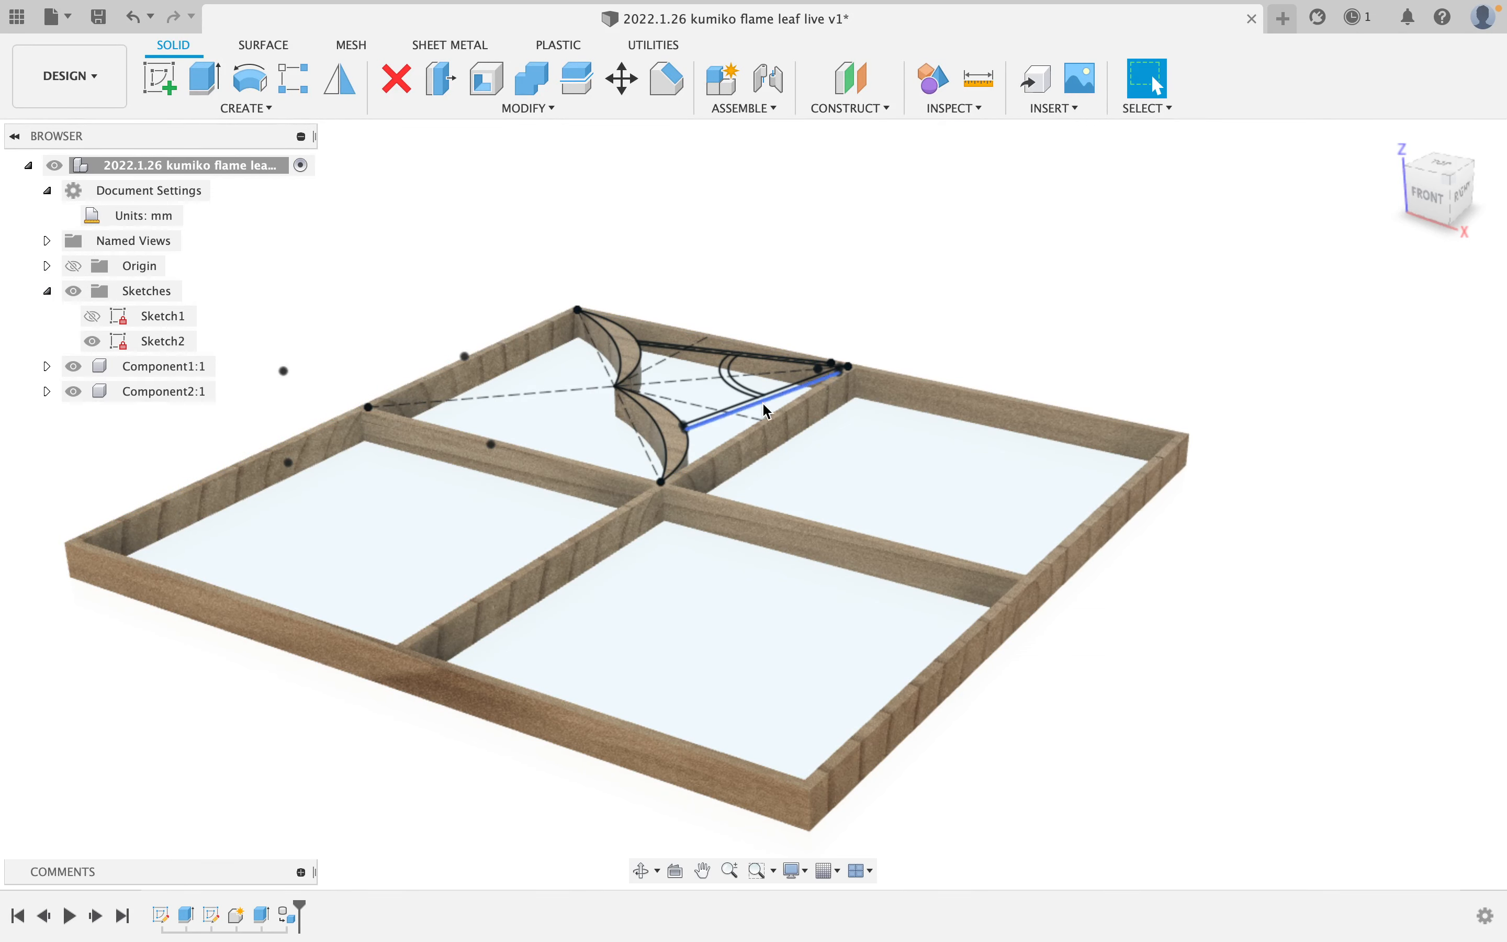
- Extrude the curved arc band profile with the To Object extent down to the frame's bottom face as a new component
scroll(719, 320, up, 5)
shift+middle_drag(720, 317, 719, 370)
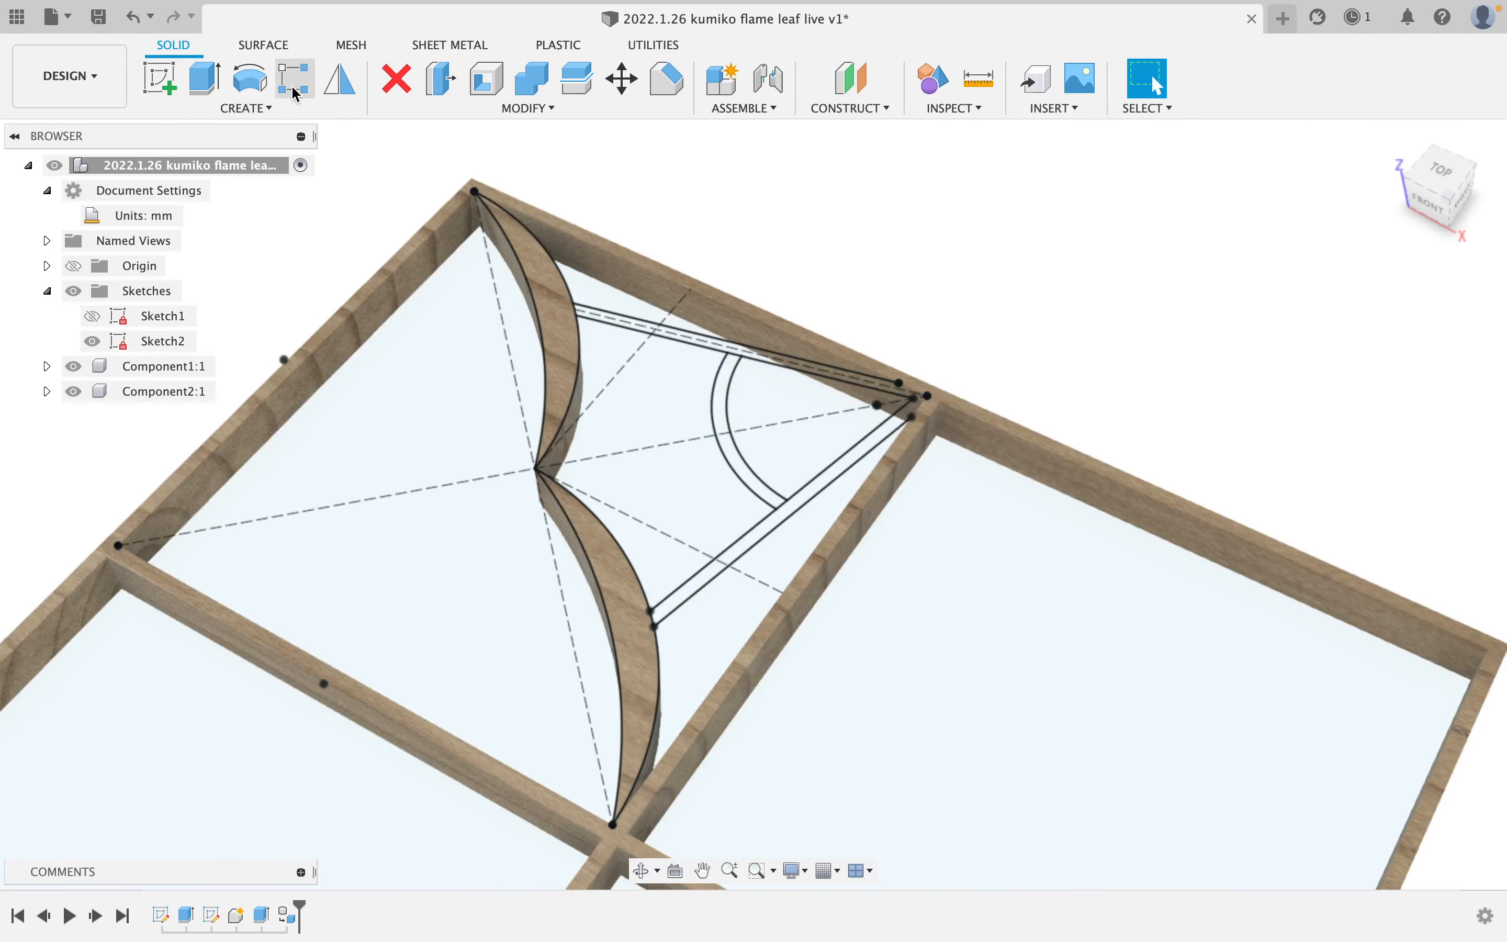
click(206, 77)
click(721, 400)
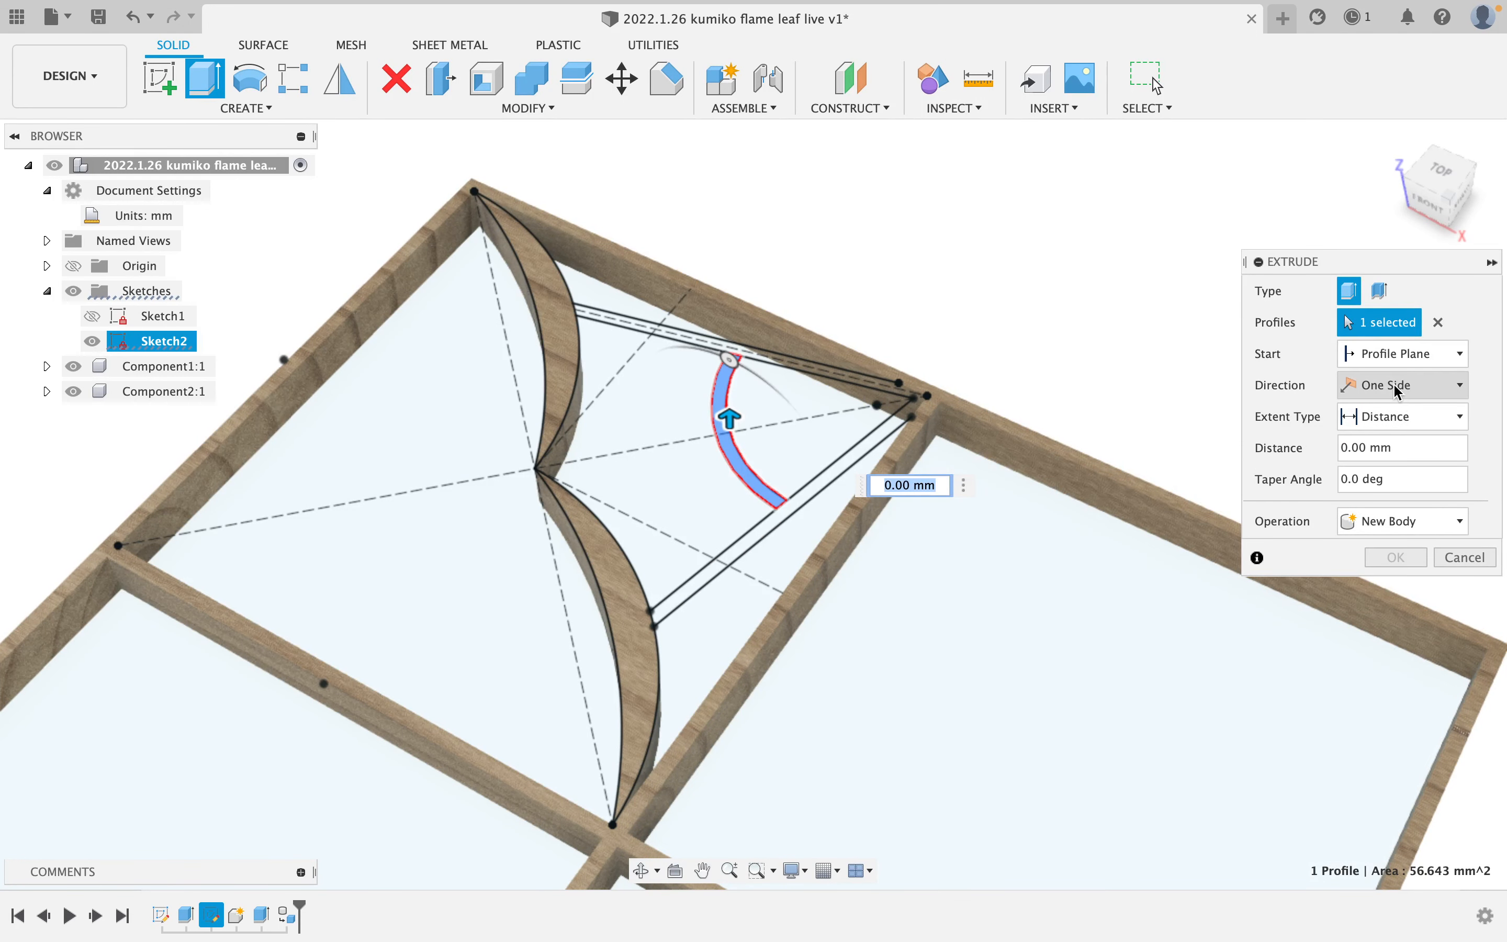
click(1405, 416)
click(1408, 475)
shift+middle_drag(888, 558, 741, 453)
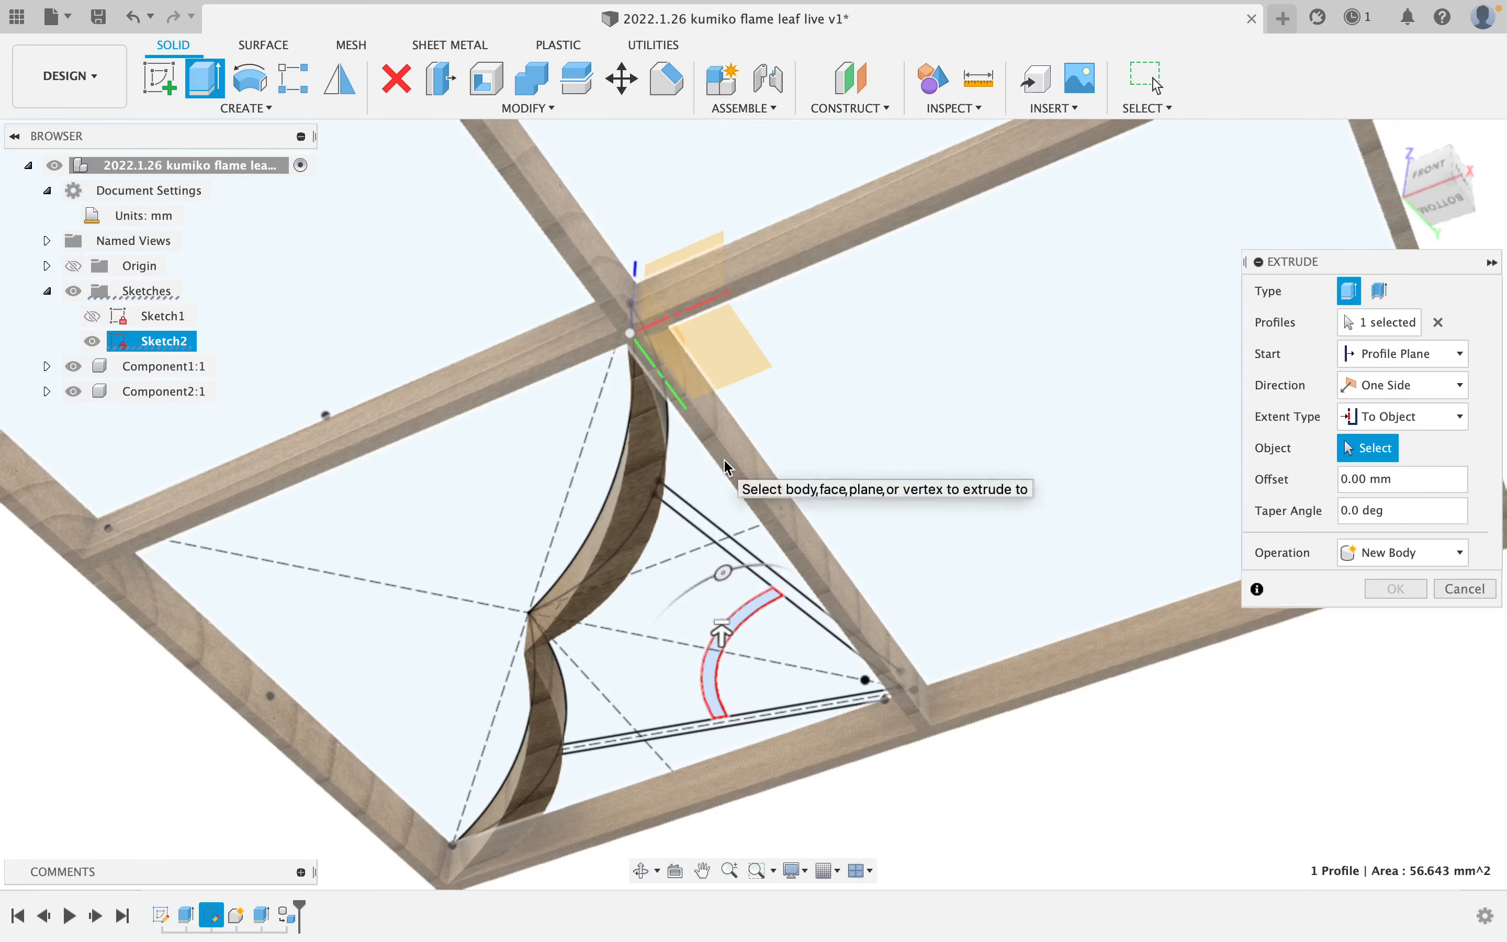
scroll(724, 458, up, 3)
click(726, 465)
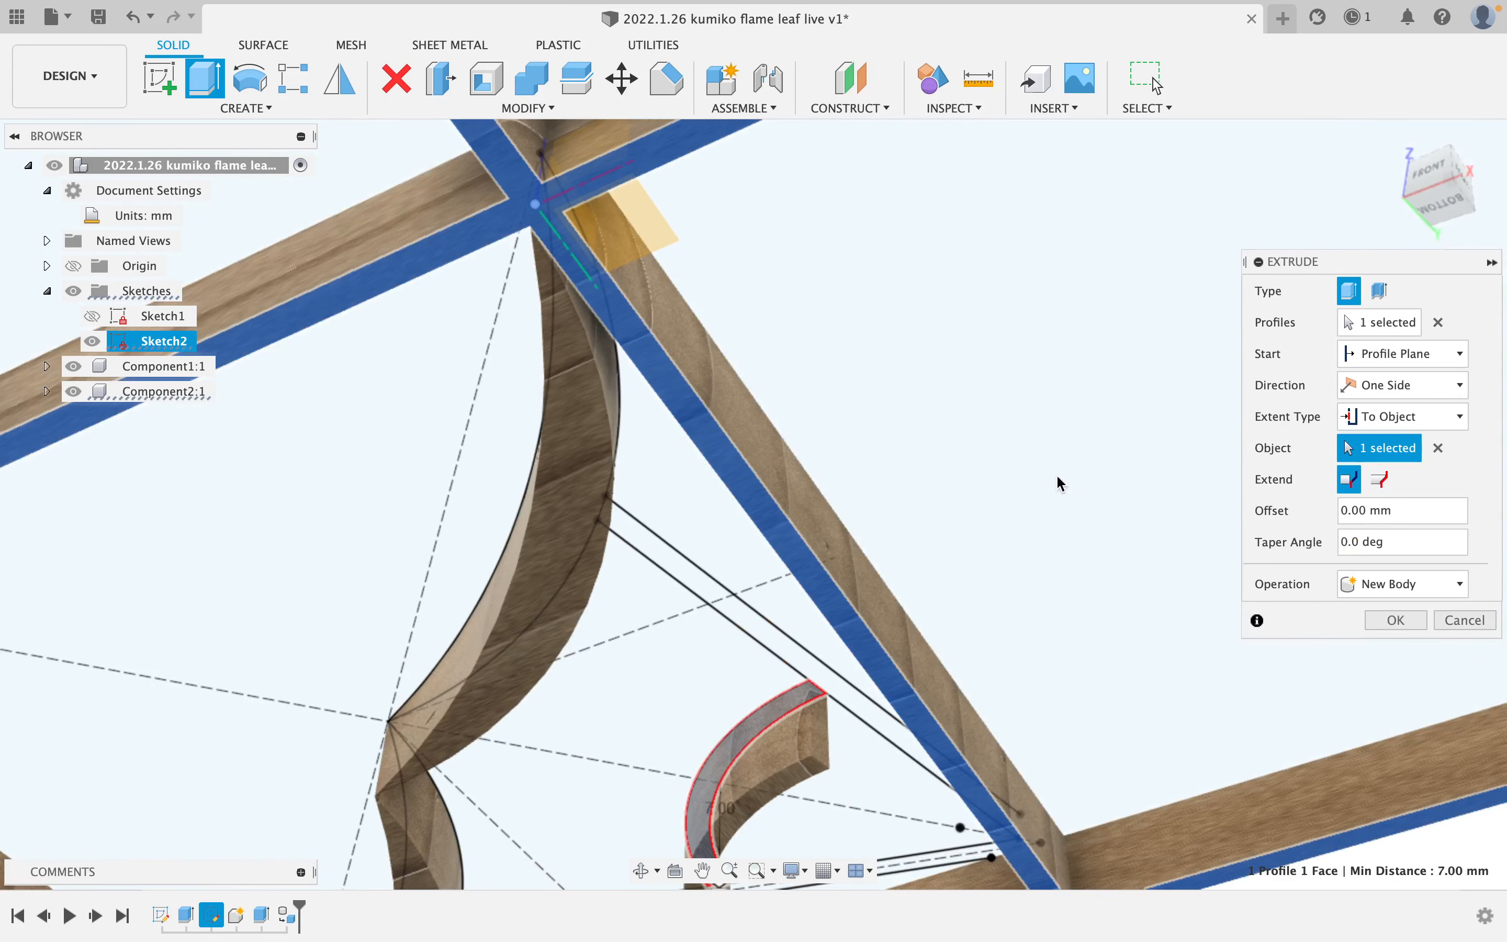
click(1451, 589)
click(1446, 707)
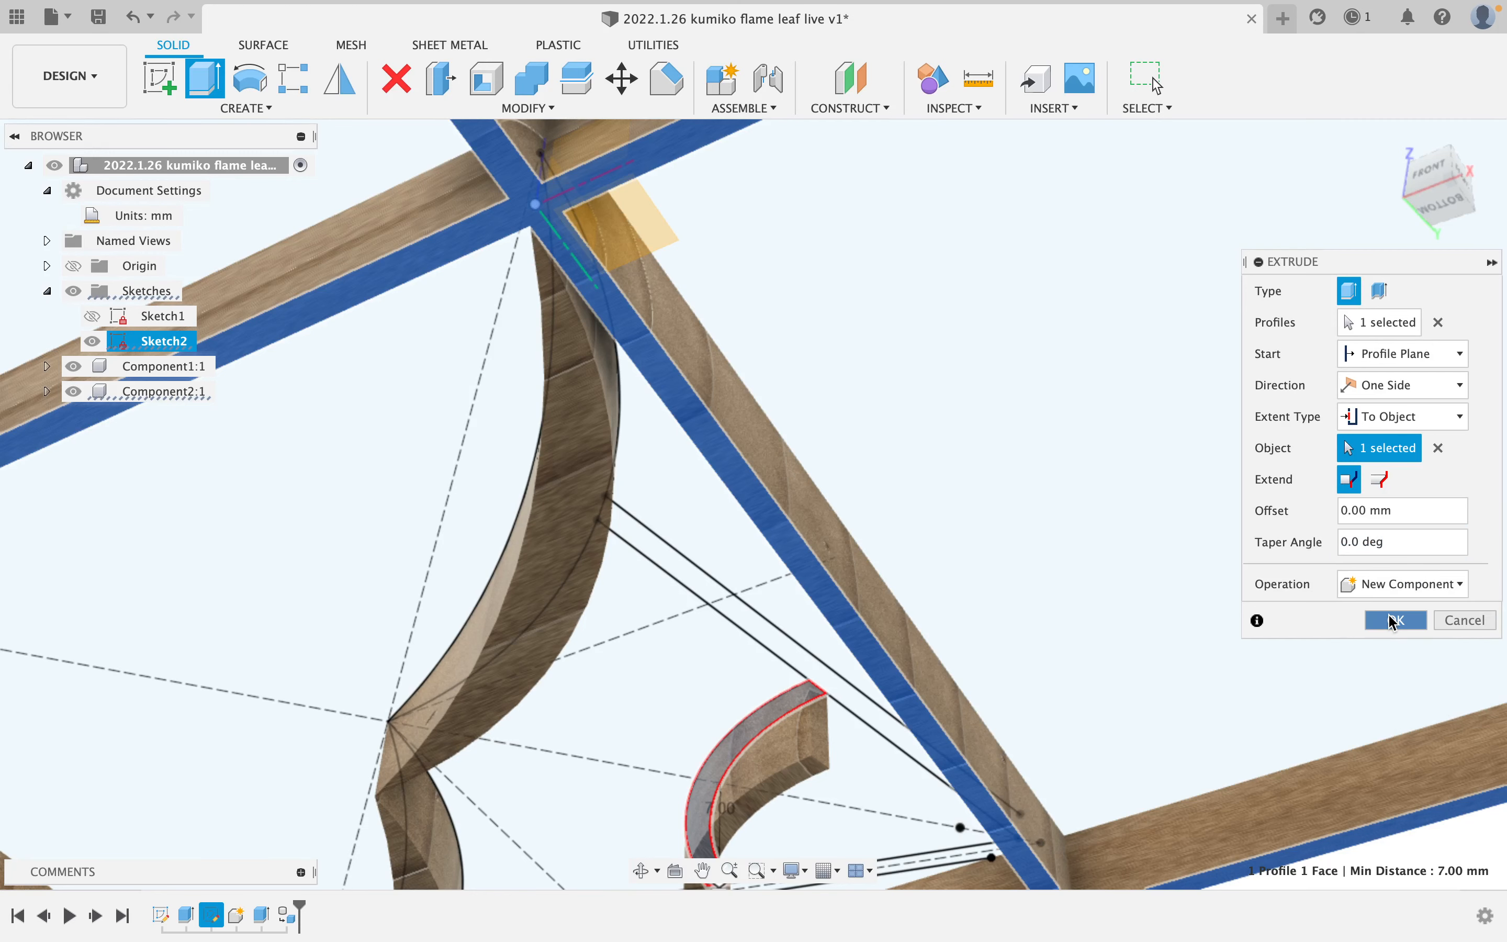
click(1392, 622)
- Extrude the V-shaped strip profile with the To Object extent to the frame's bottom face as a new component
scroll(788, 468, down, 5)
shift+middle_drag(790, 446, 821, 588)
click(224, 81)
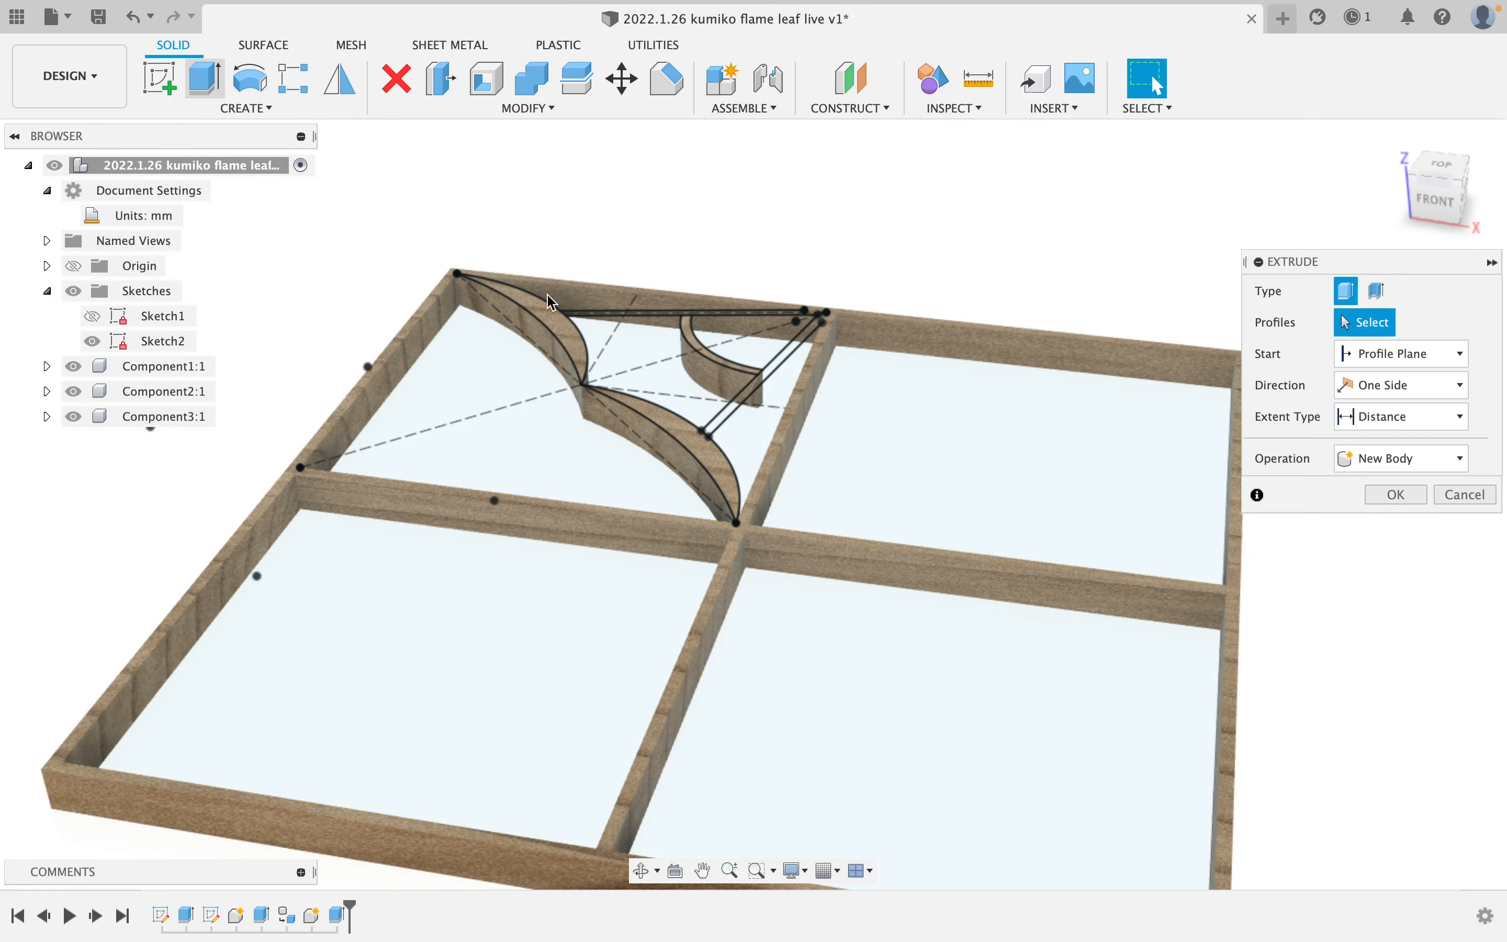
click(764, 369)
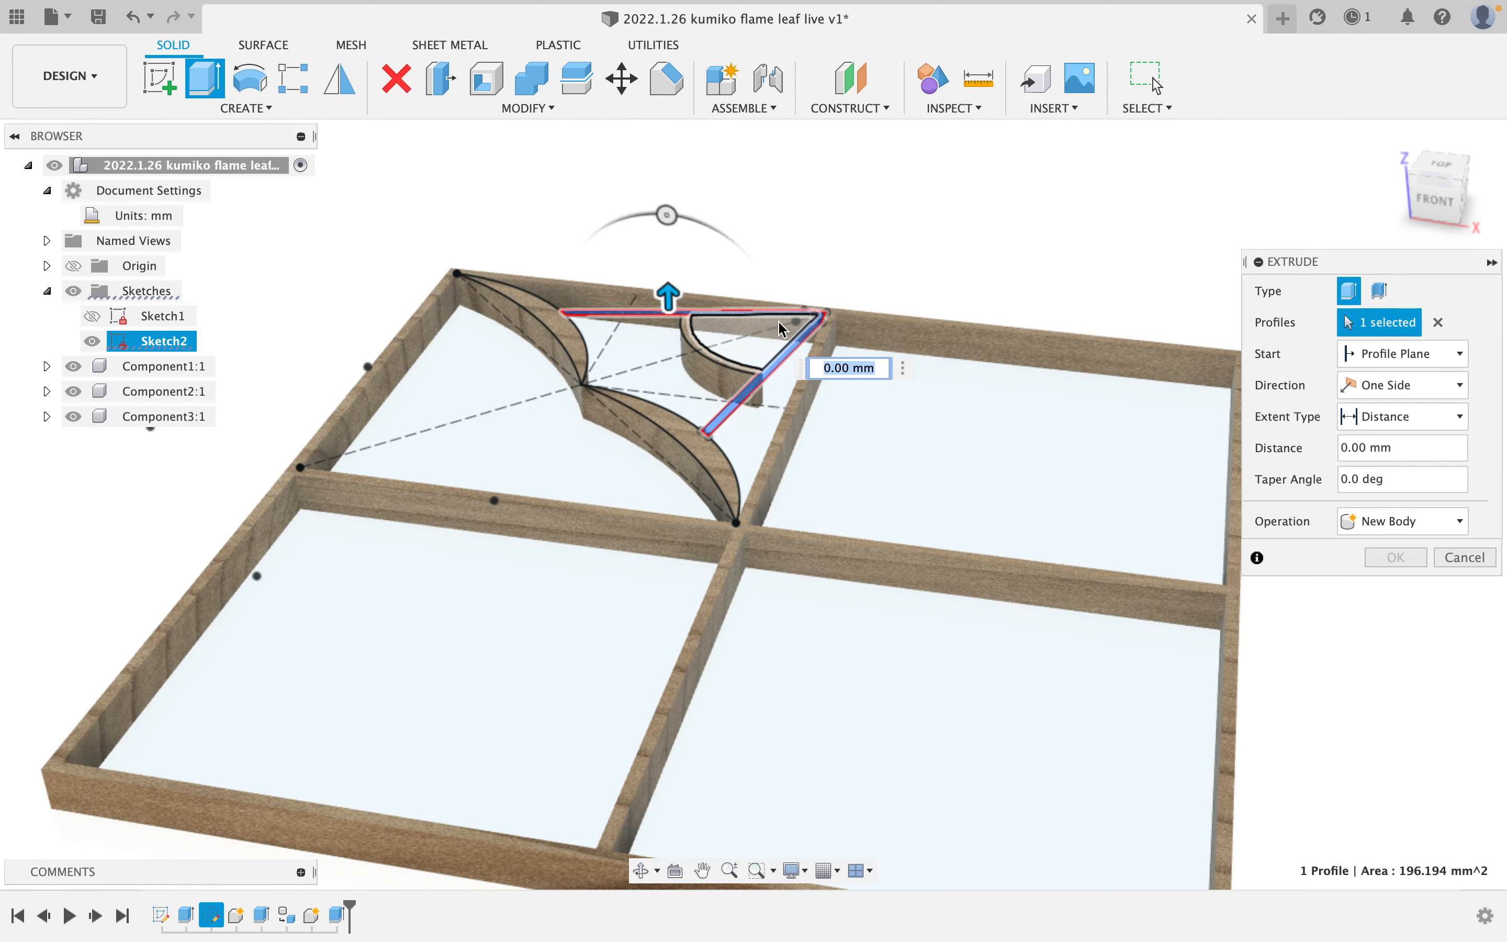
click(1404, 523)
click(1409, 637)
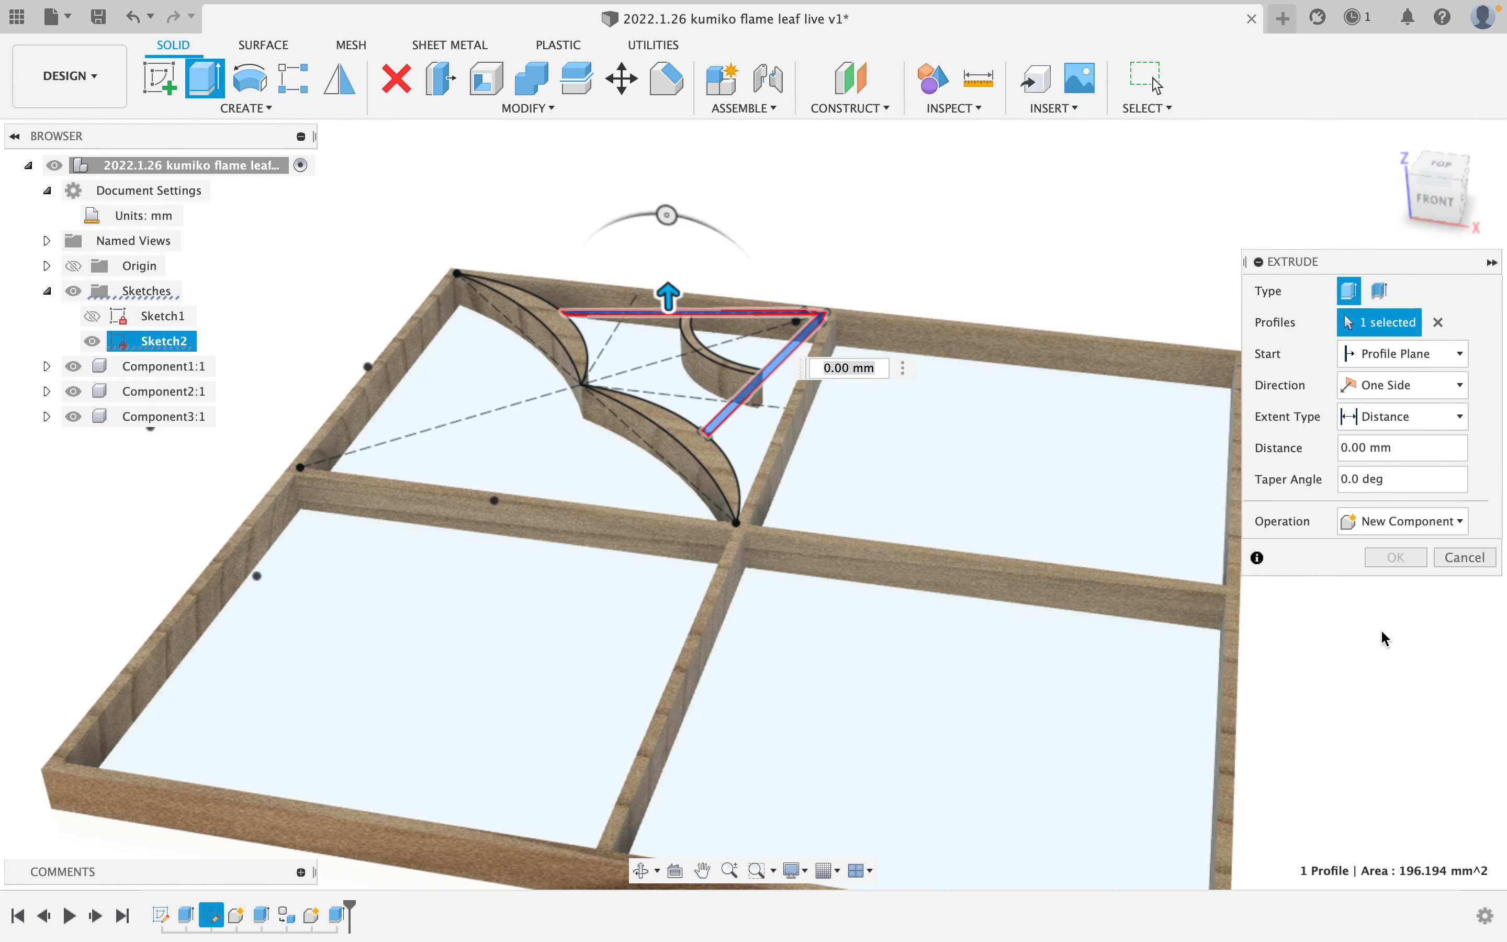
shift+middle_drag(1183, 592, 1096, 429)
click(1376, 412)
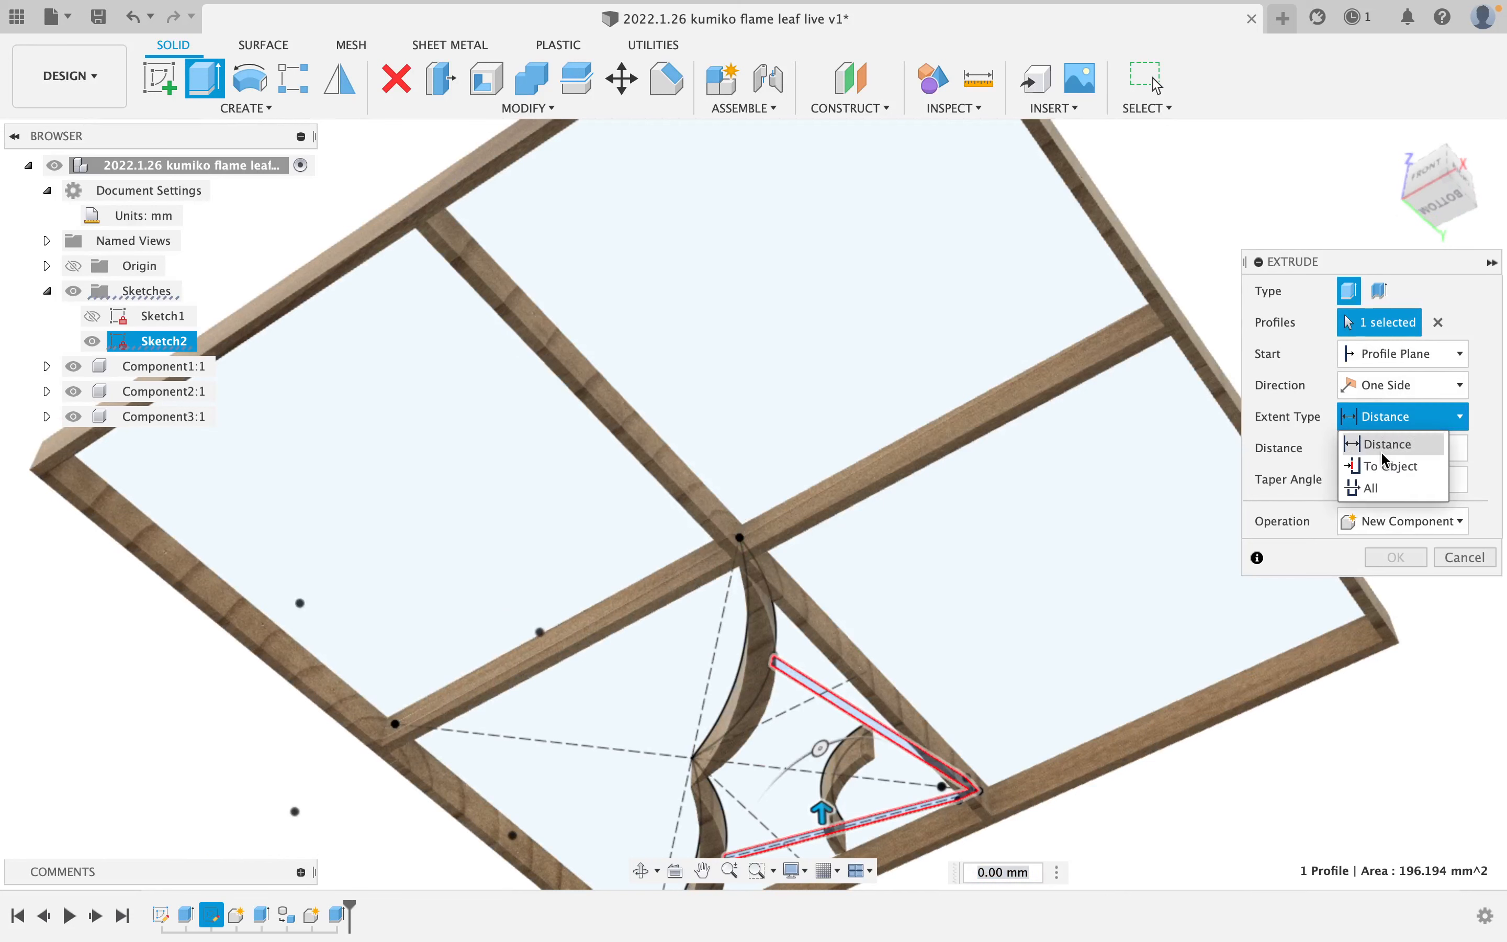
click(1385, 461)
scroll(874, 486, up, 5)
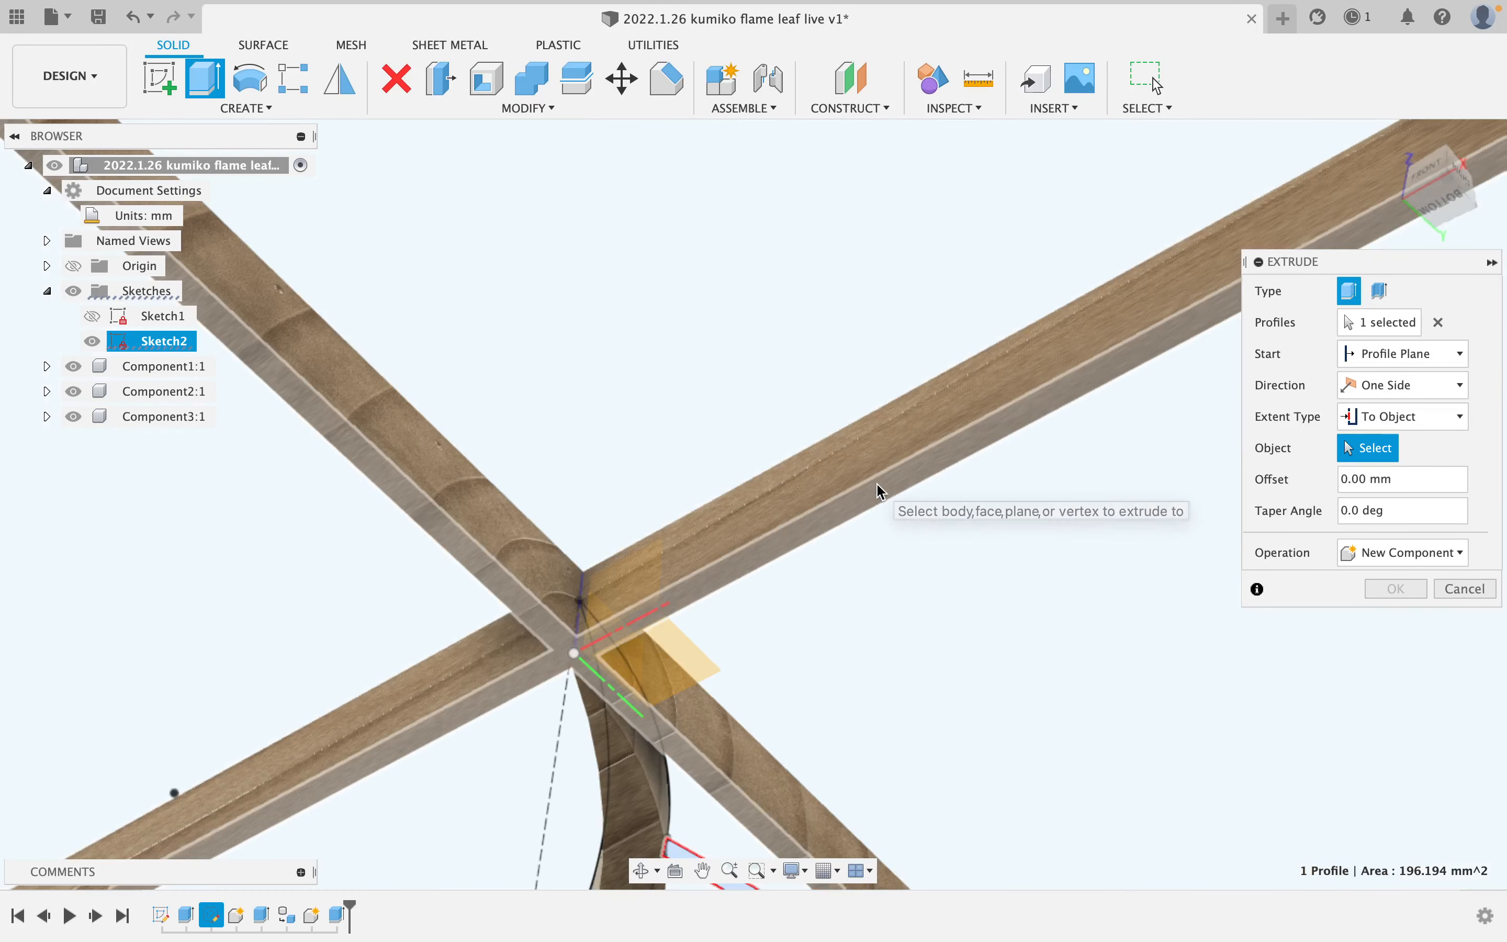
click(877, 485)
click(1396, 620)
- Move the arc band and strip bodies from Component3 and Component4 into Component1
scroll(999, 447, down, 10)
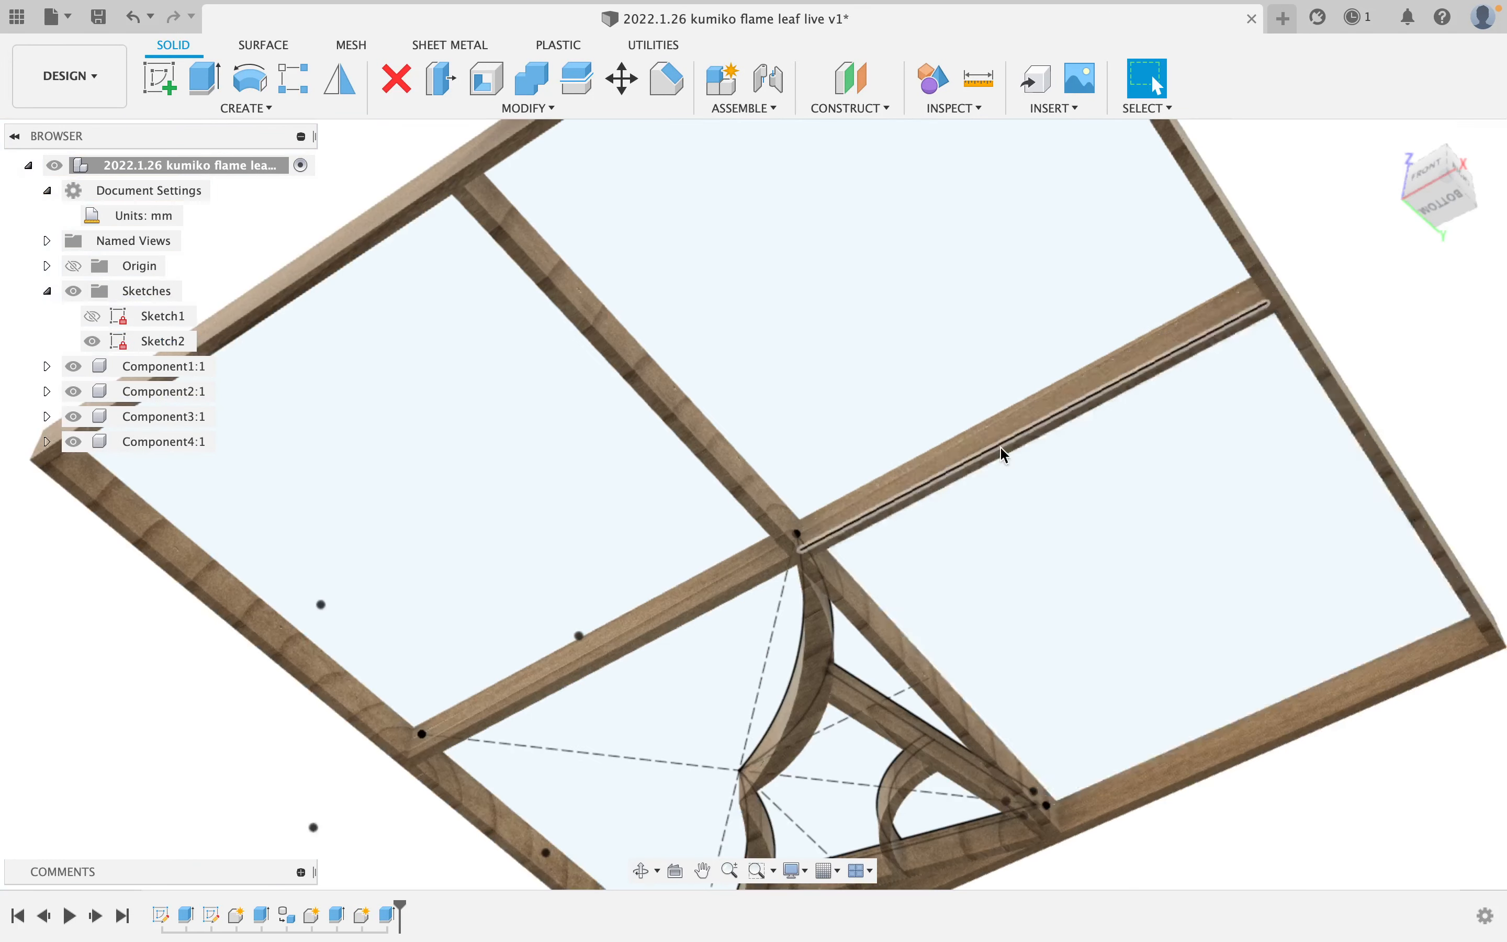
shift+middle_drag(996, 388, 933, 677)
key(Escape)
scroll(847, 548, up, 5)
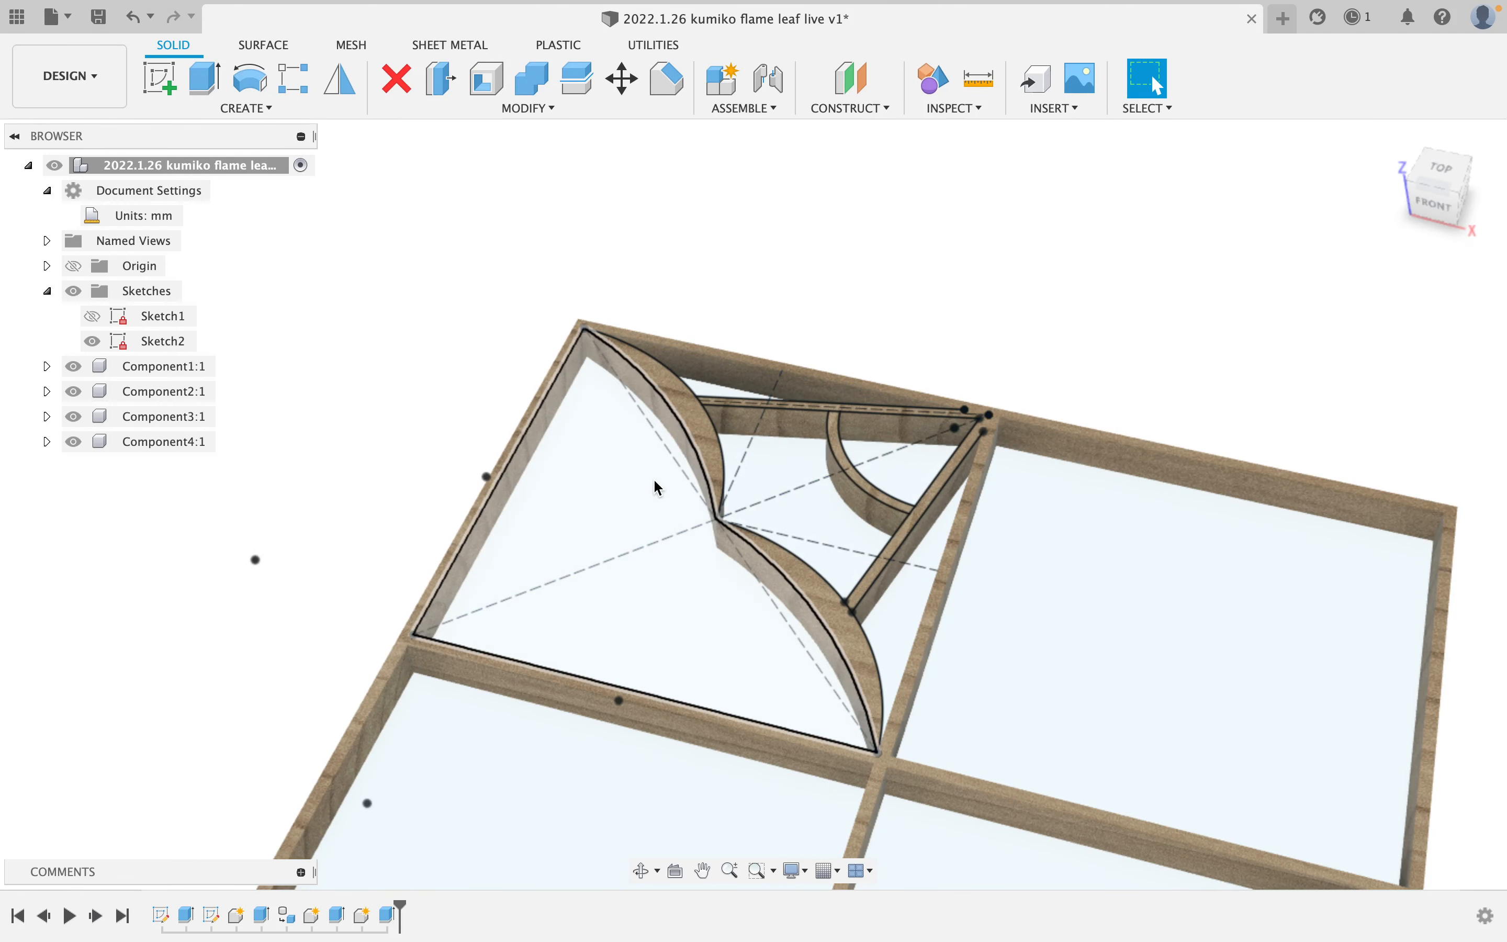
click(47, 417)
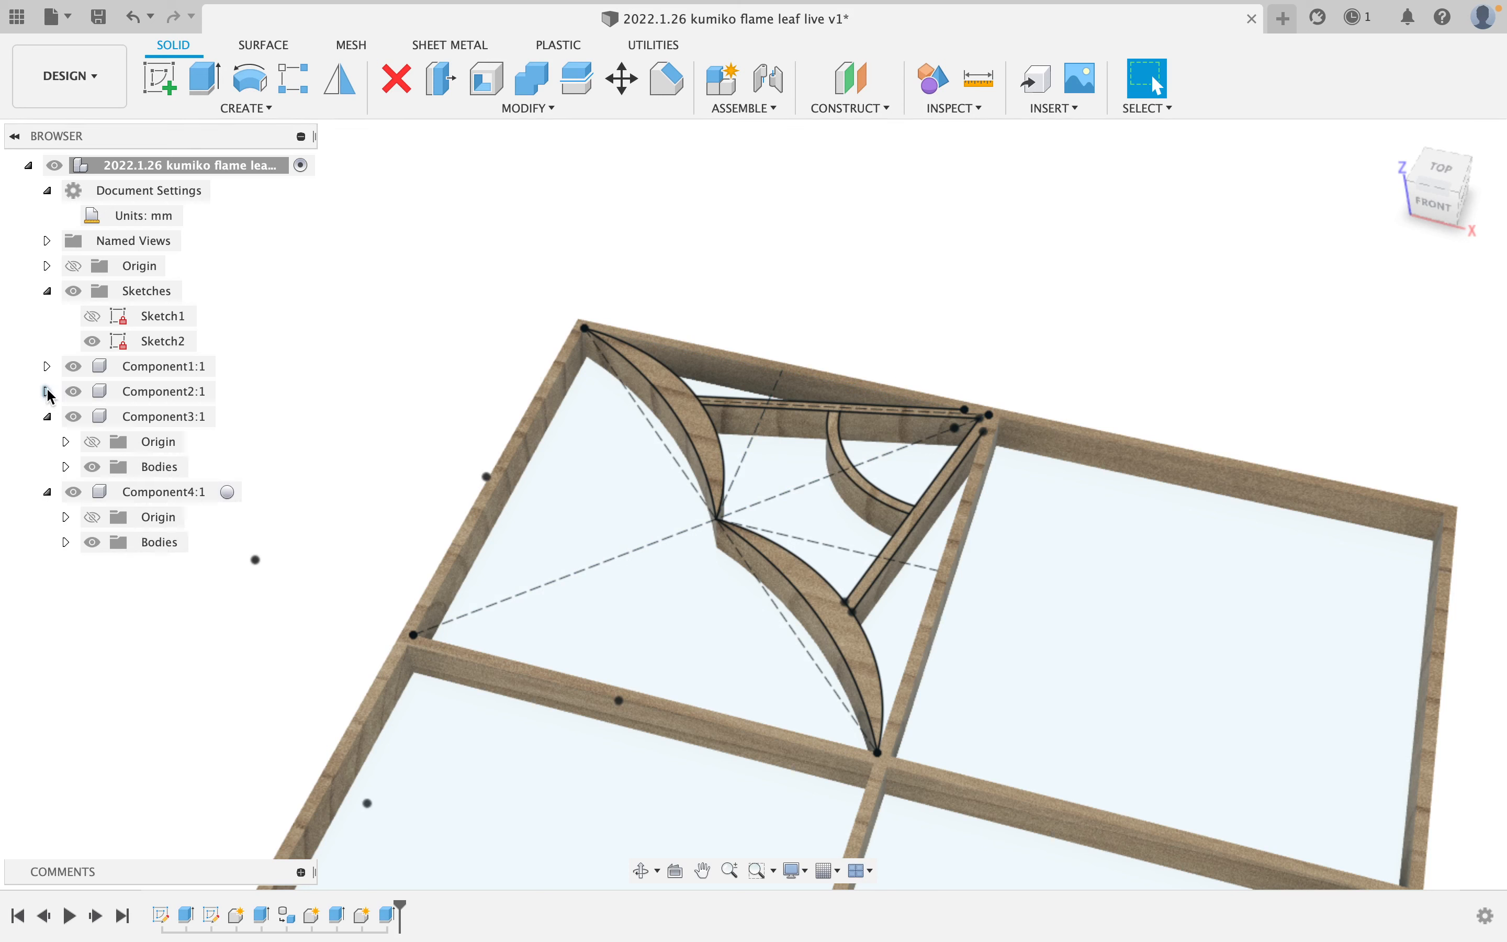
click(47, 367)
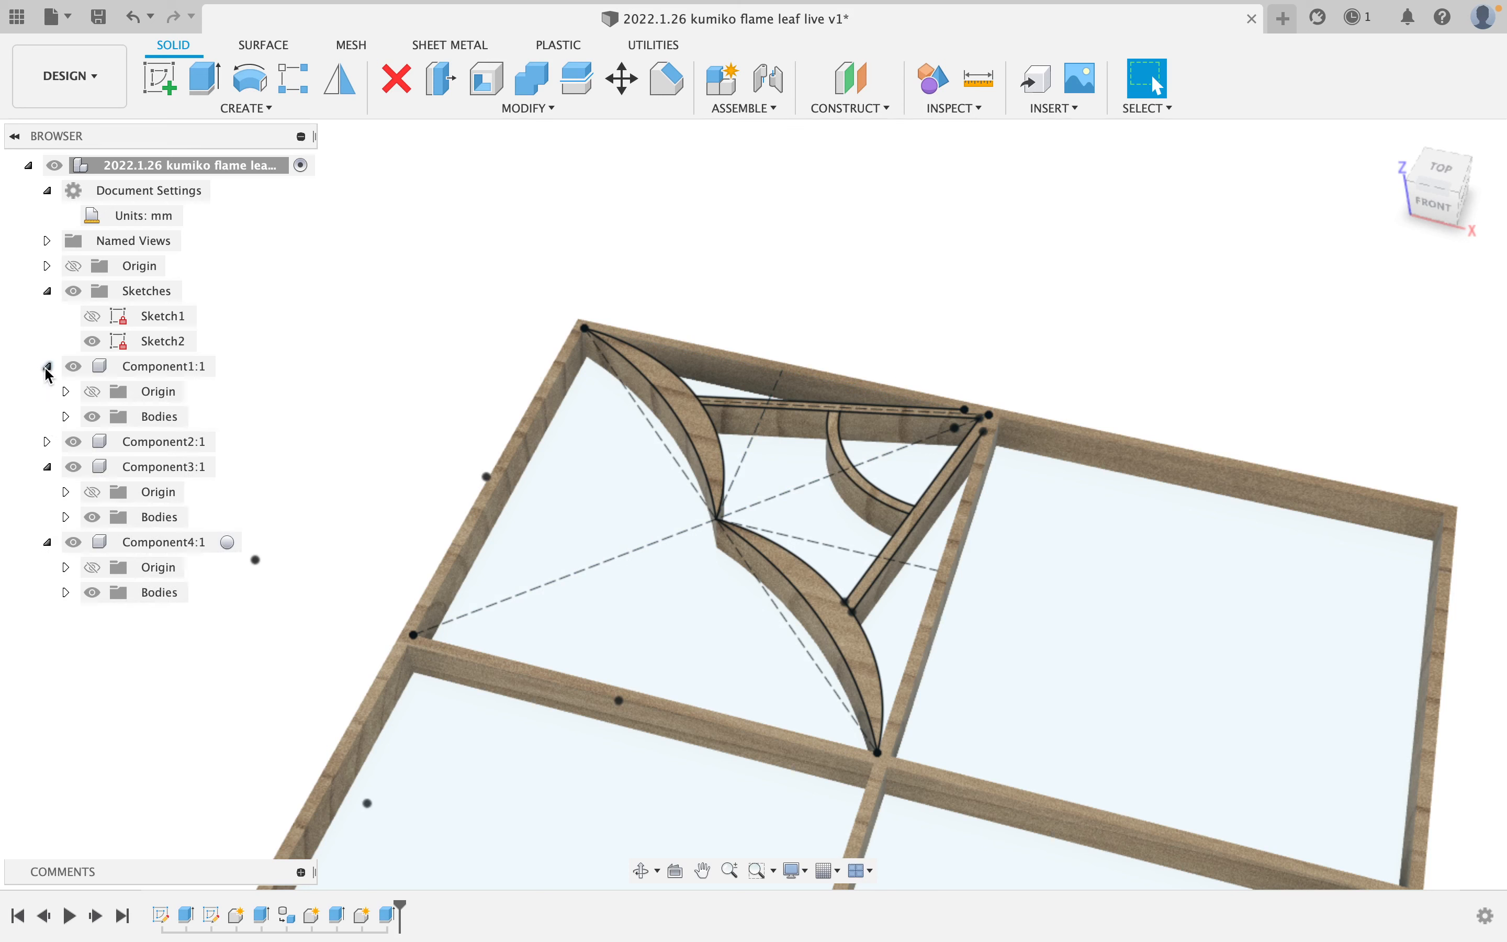
click(66, 517)
click(66, 416)
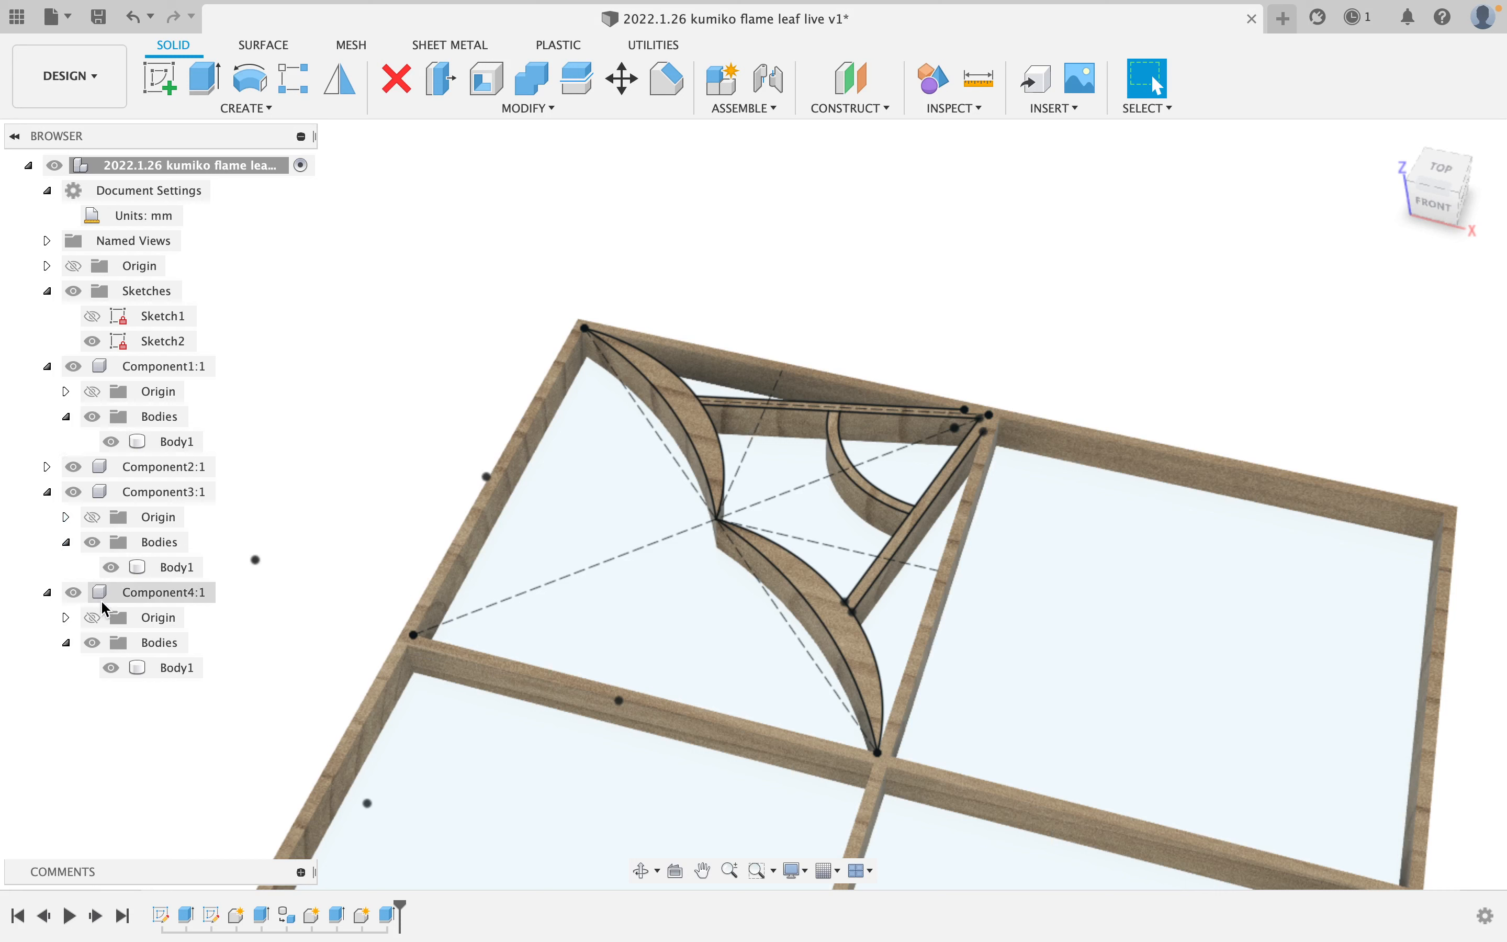
click(176, 669)
super+click(180, 568)
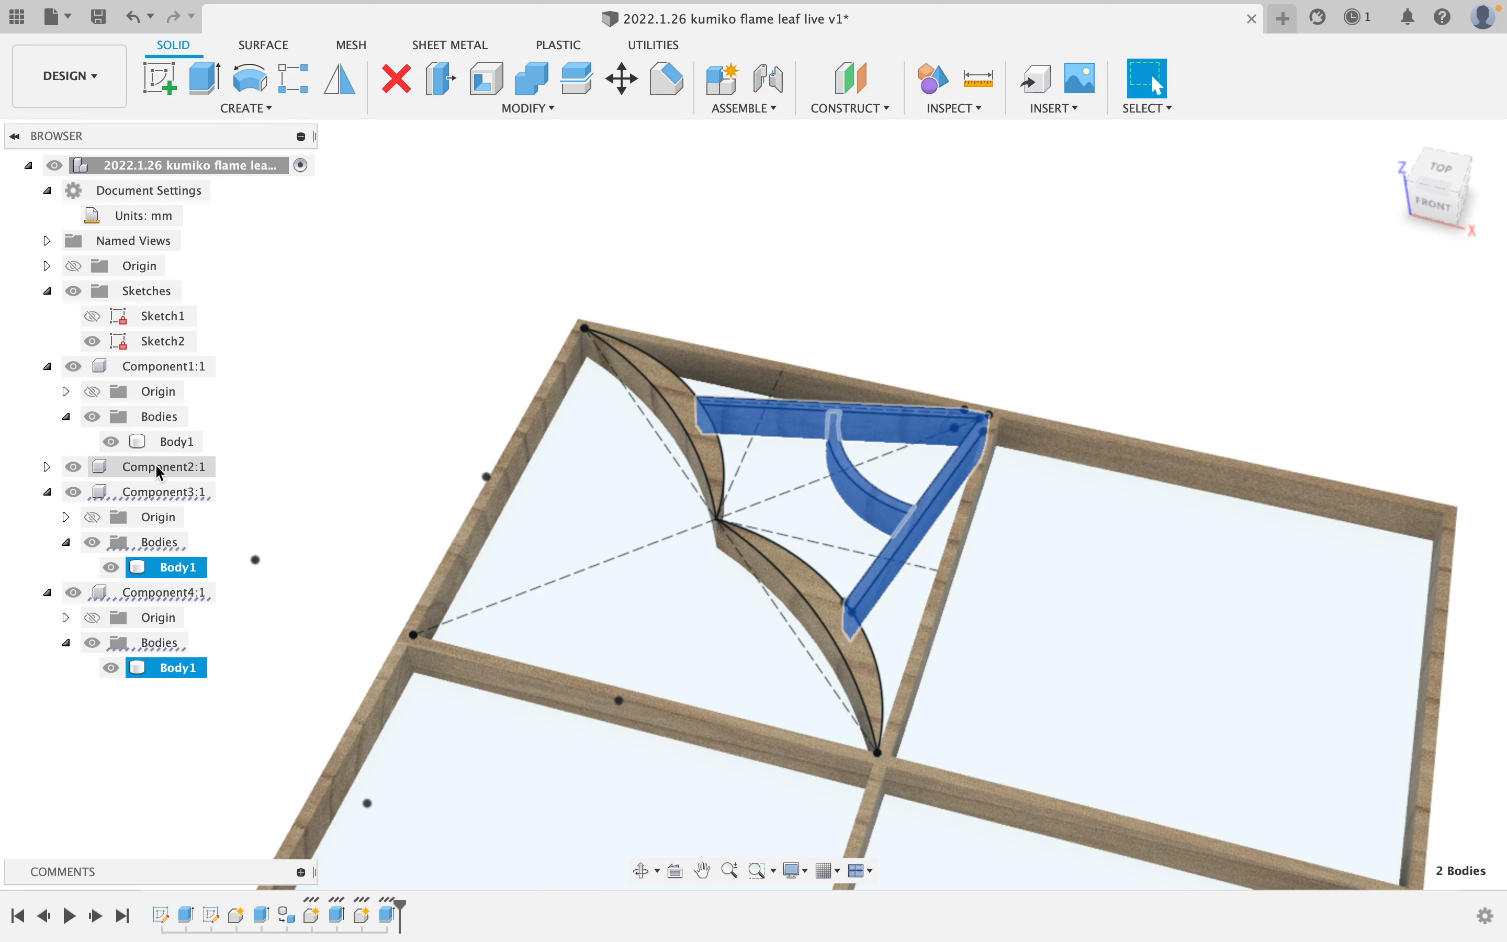
drag(180, 567, 156, 367)
- Remove the emptied Component3 and Component4 from the design
right_click(149, 543)
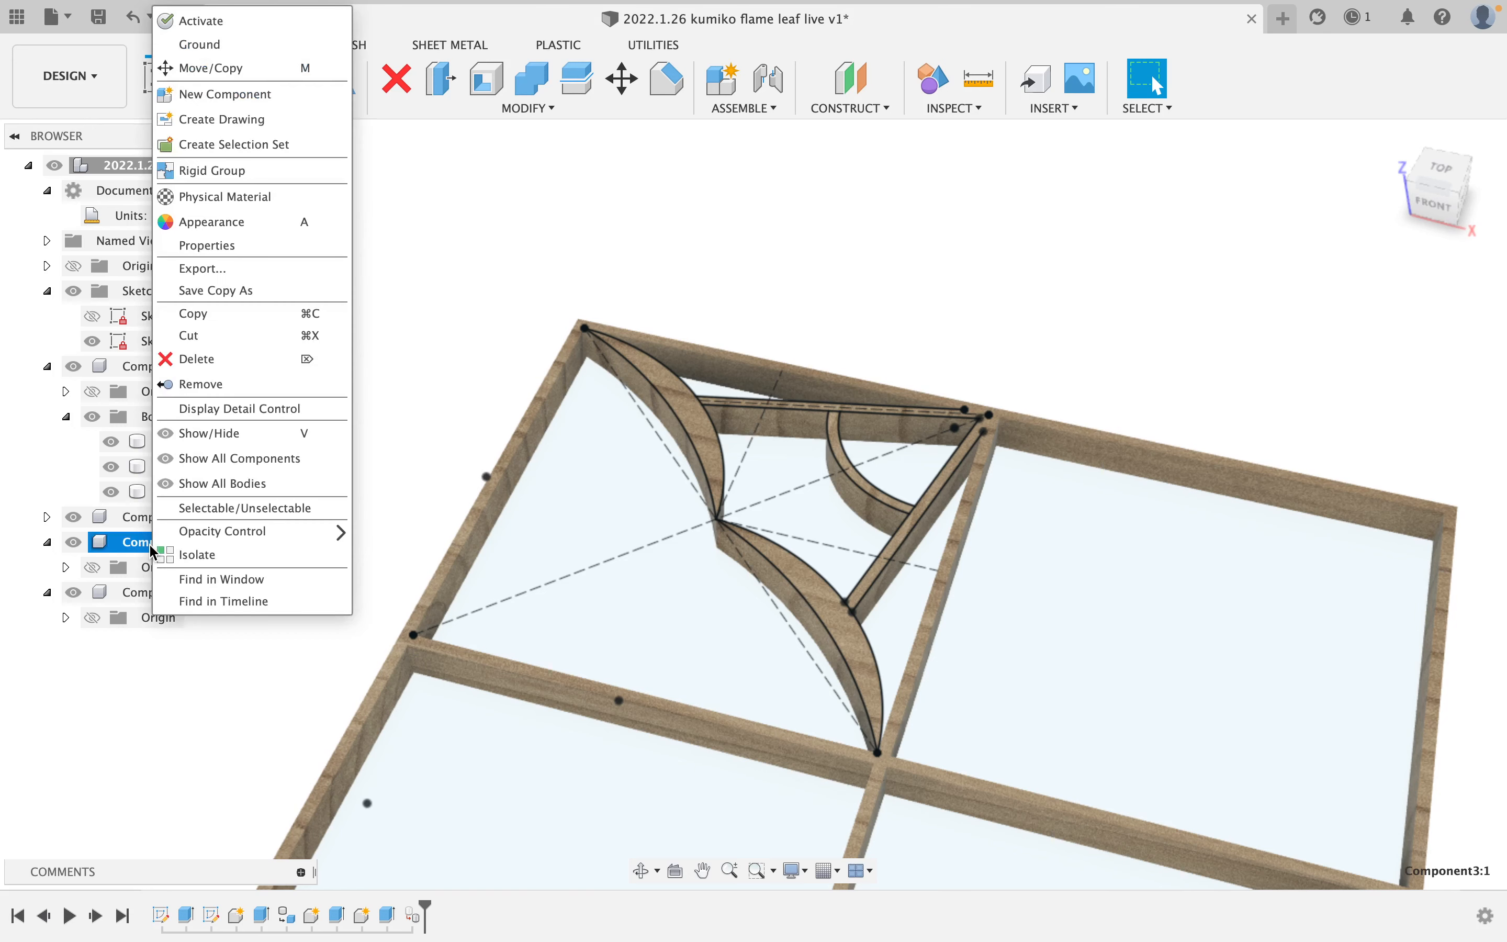
super+click(147, 592)
right_click(147, 592)
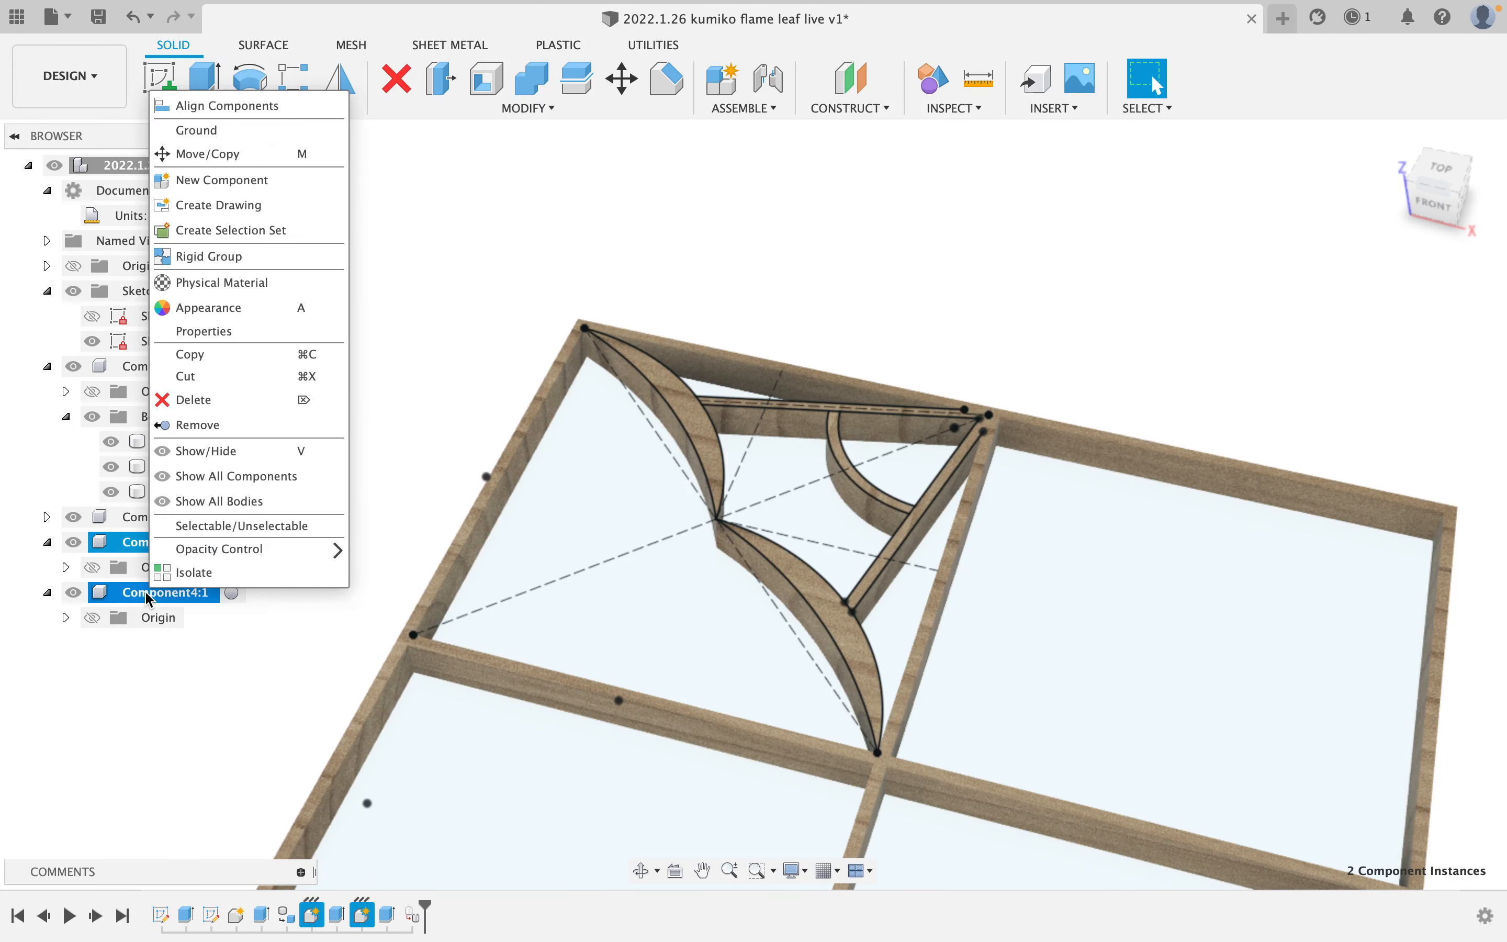
click(200, 430)
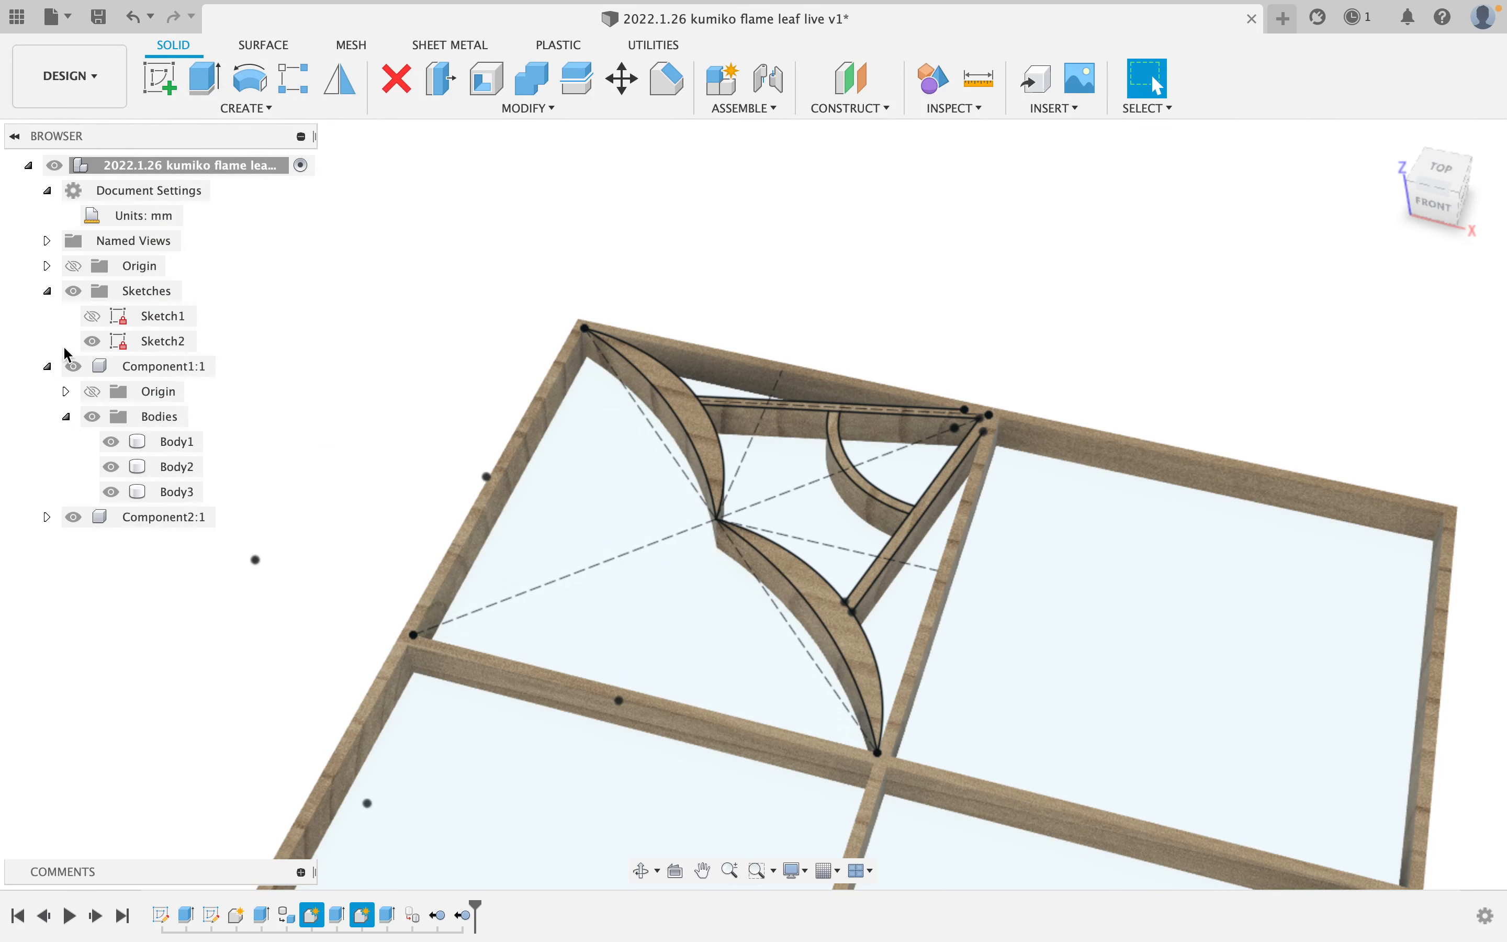
- Hide Sketch2 so only the solid frame and leaf parts are displayed
click(89, 345)
scroll(494, 599, down, 5)
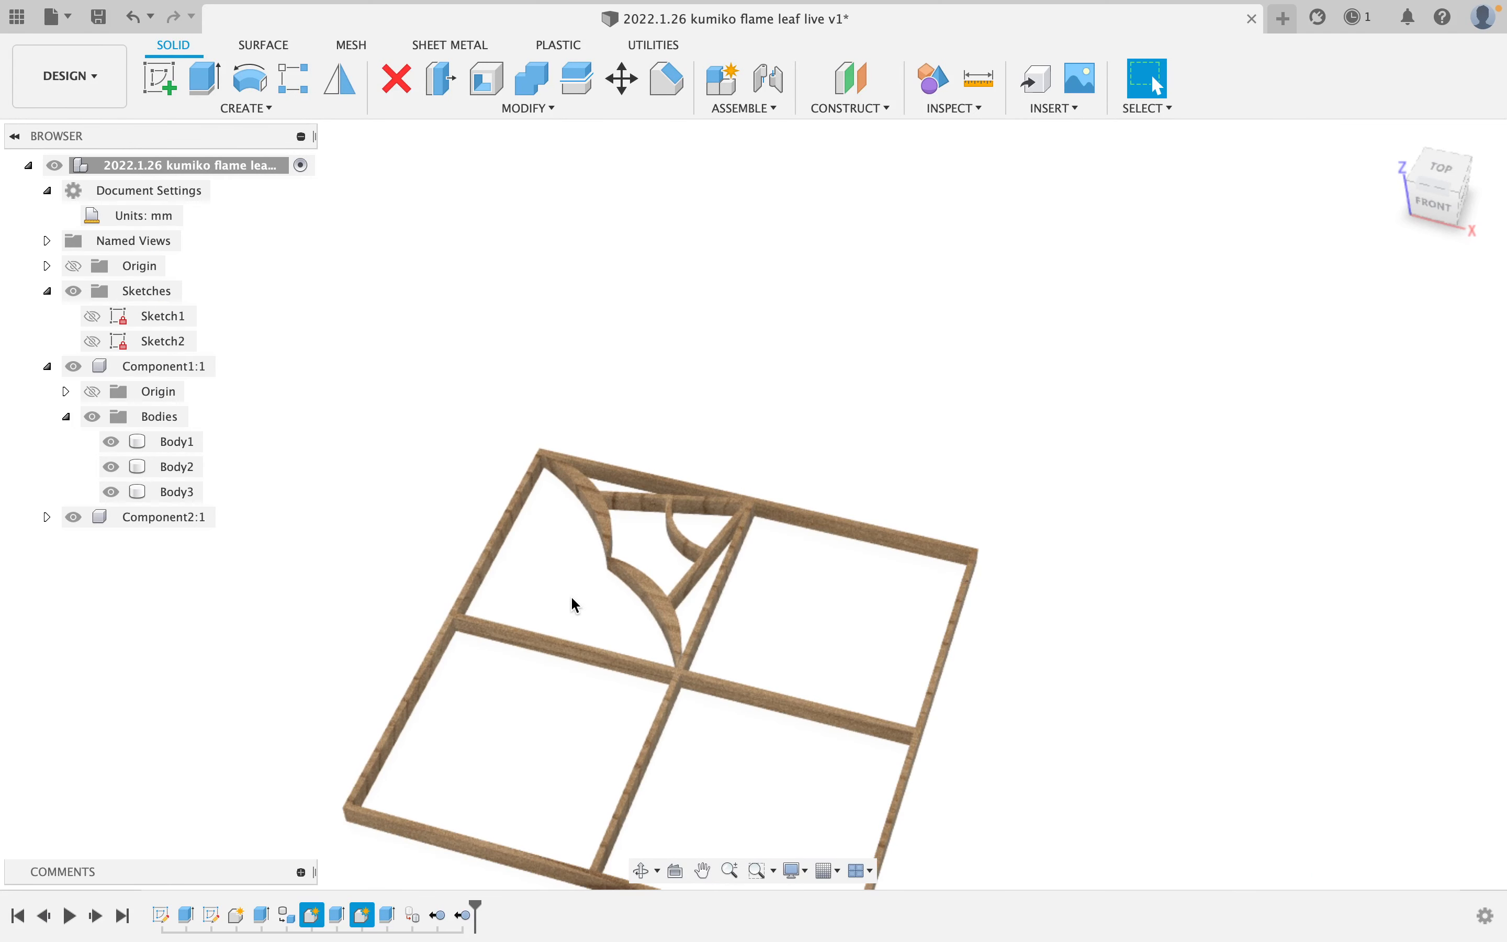
middle_drag(576, 604, 572, 497)
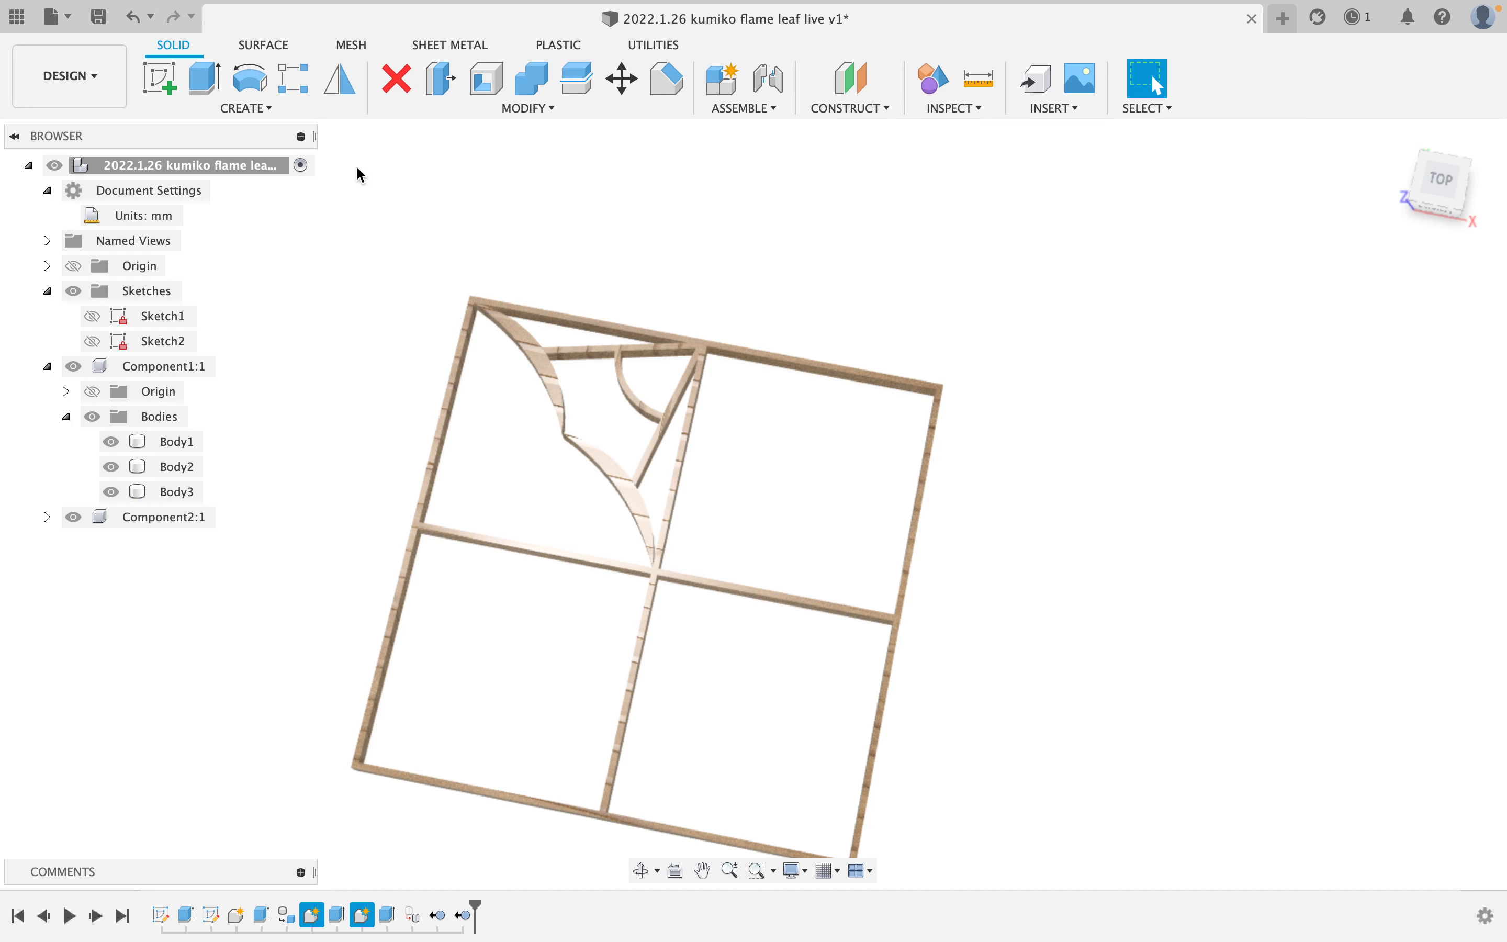
click(349, 90)
key(Escape)
- Begin a Plane Through Two Edges with the leaf's vertical end edge at the frame's outer corner as the first line
click(889, 108)
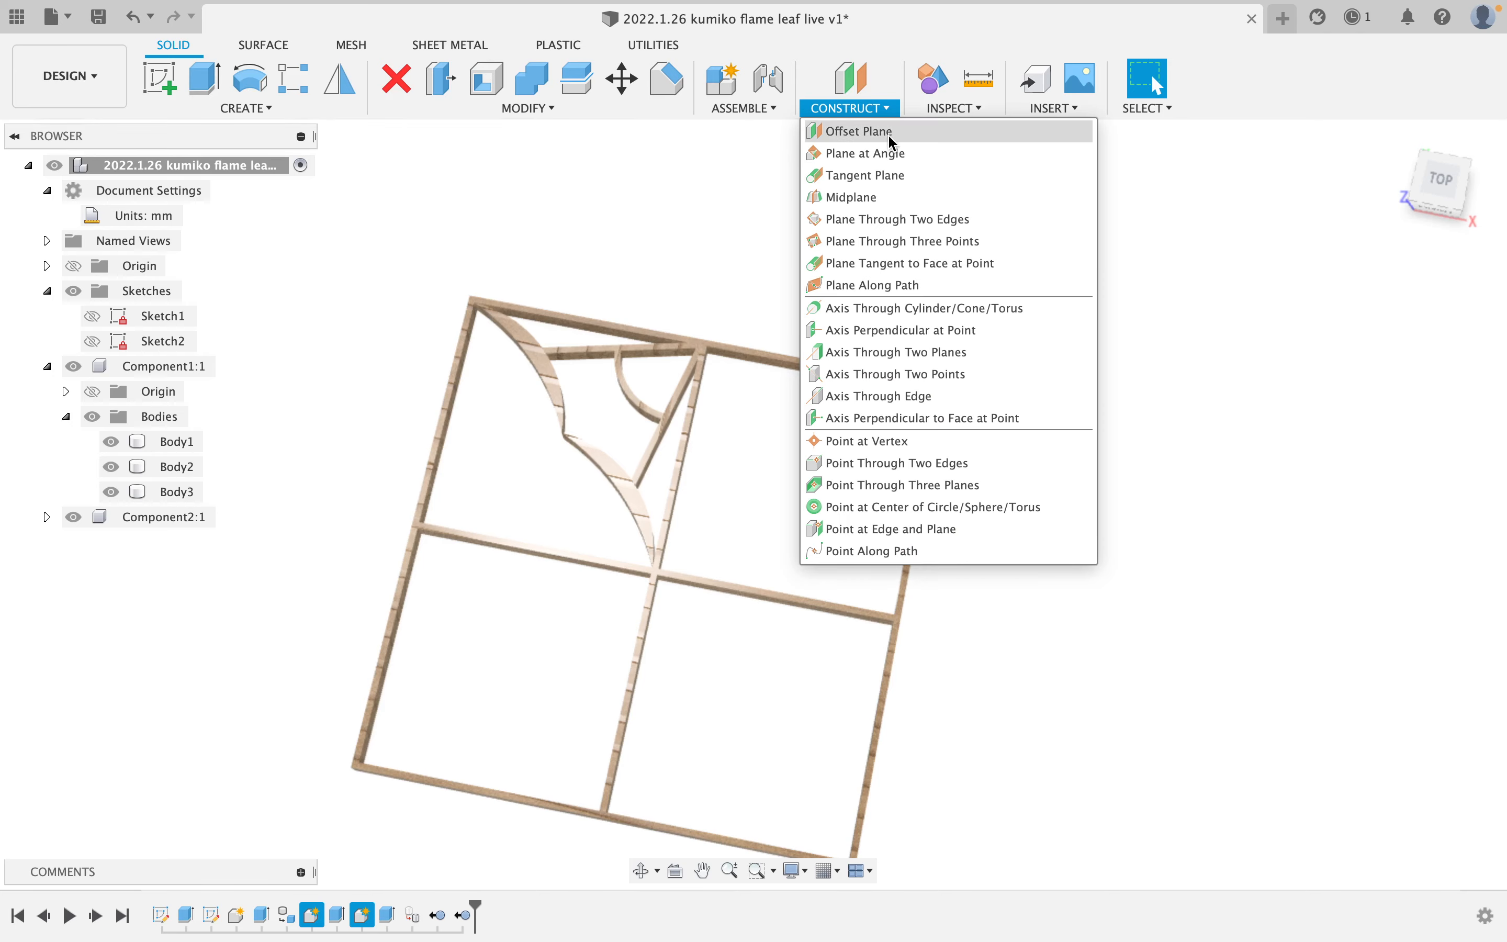
click(898, 219)
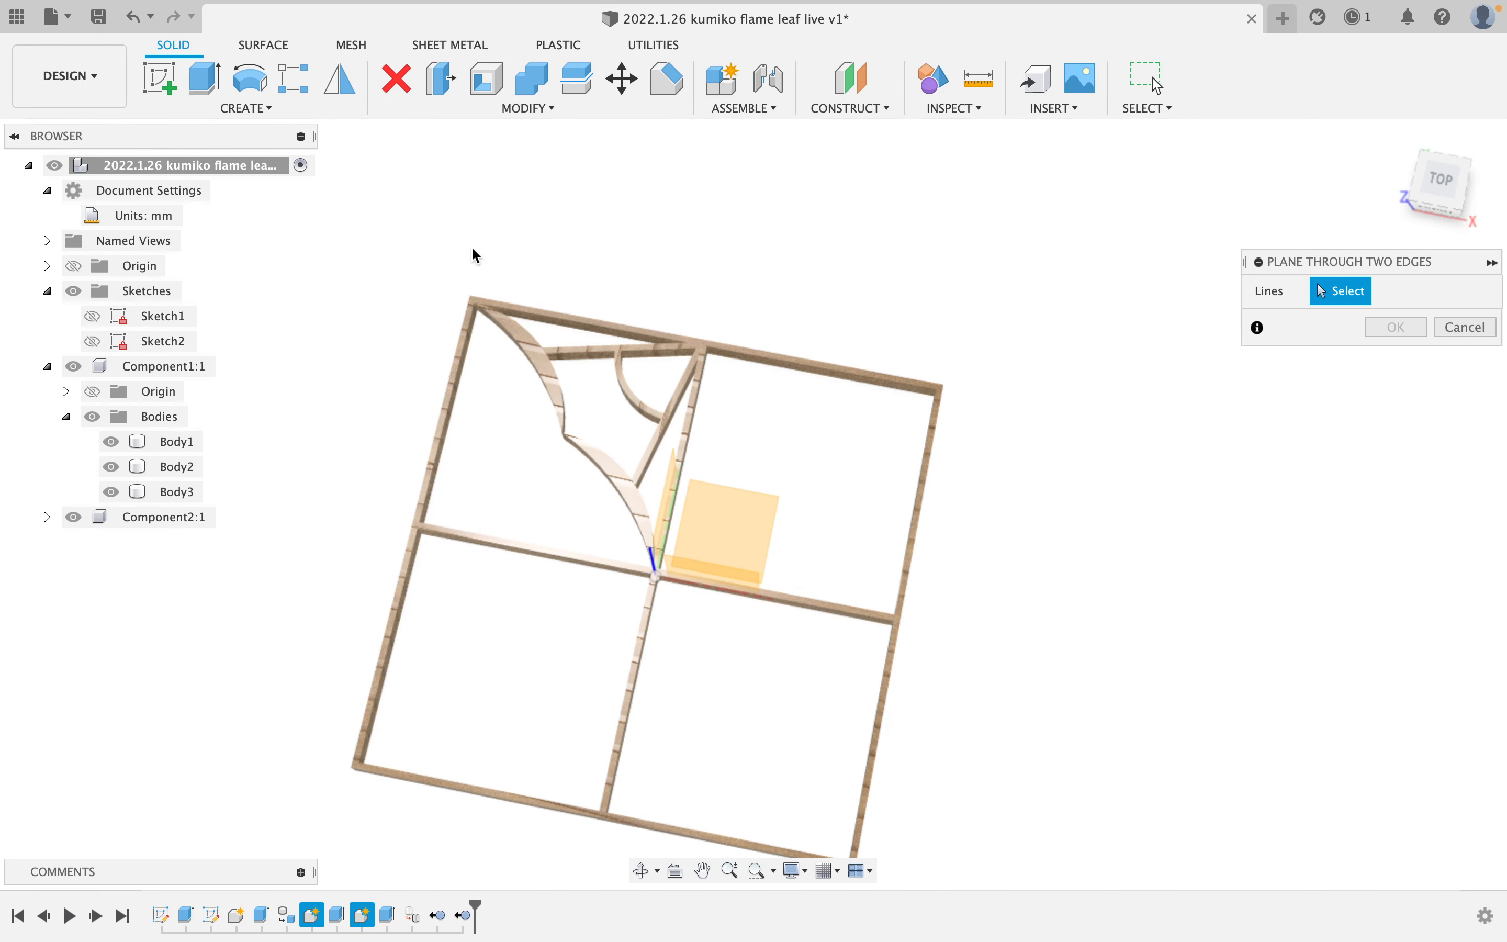
scroll(586, 272, up, 3)
shift+middle_drag(562, 323, 533, 301)
scroll(504, 330, up, 8)
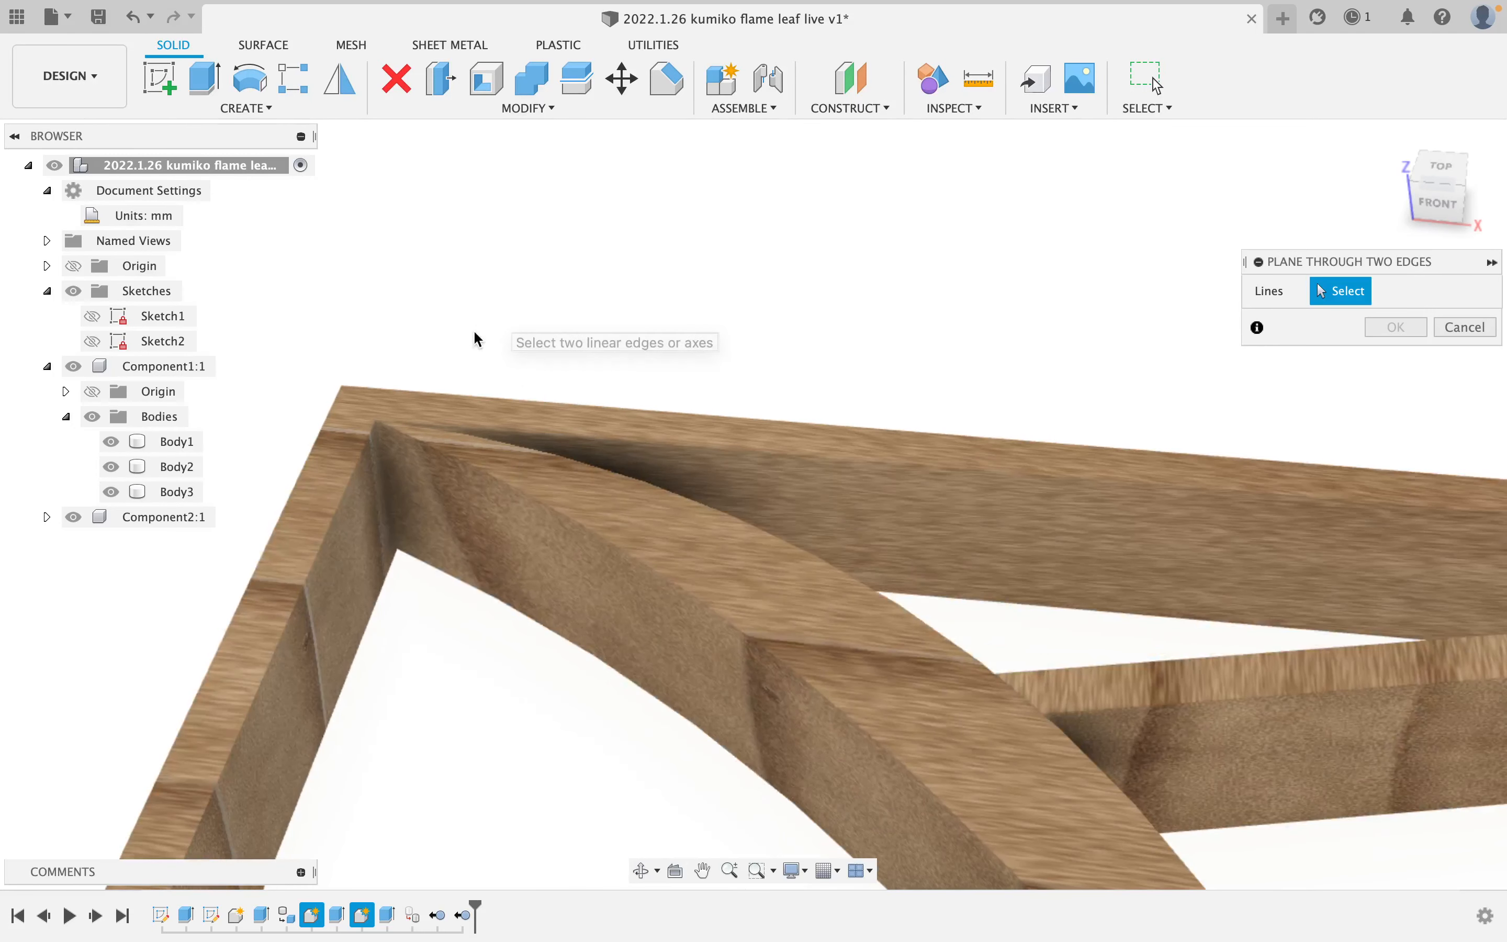
click(382, 431)
- Complete the diagonal construction plane with the vertical inner corner edge at the frame's central crossing as the second line
scroll(455, 469, down, 10)
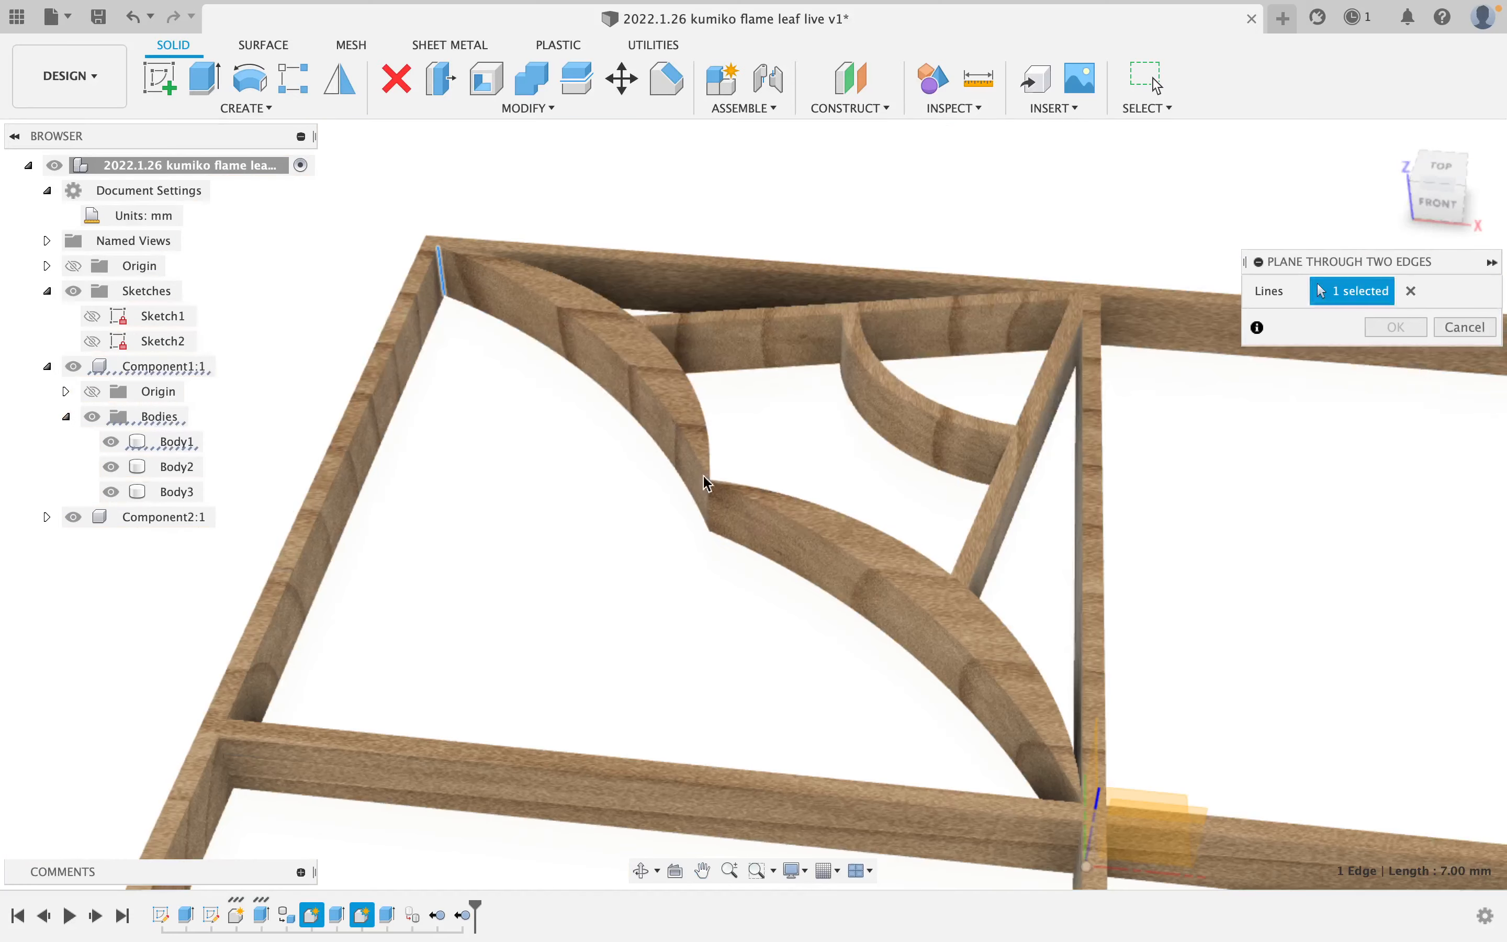
shift+middle_drag(719, 489, 976, 306)
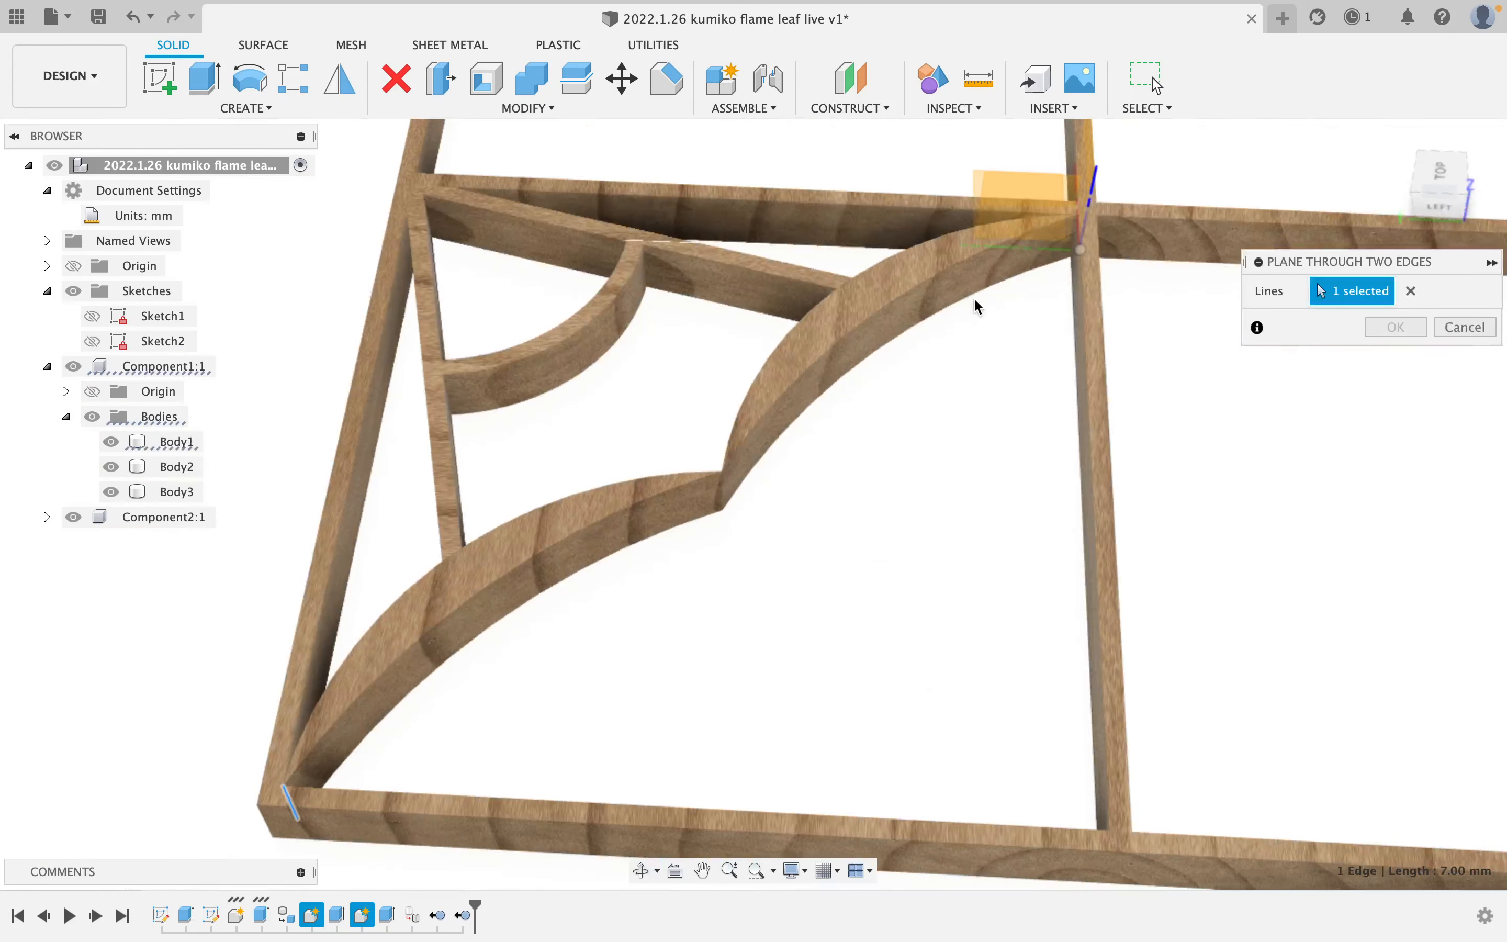
scroll(1038, 282, up, 5)
scroll(1035, 272, down, 6)
scroll(874, 589, up, 6)
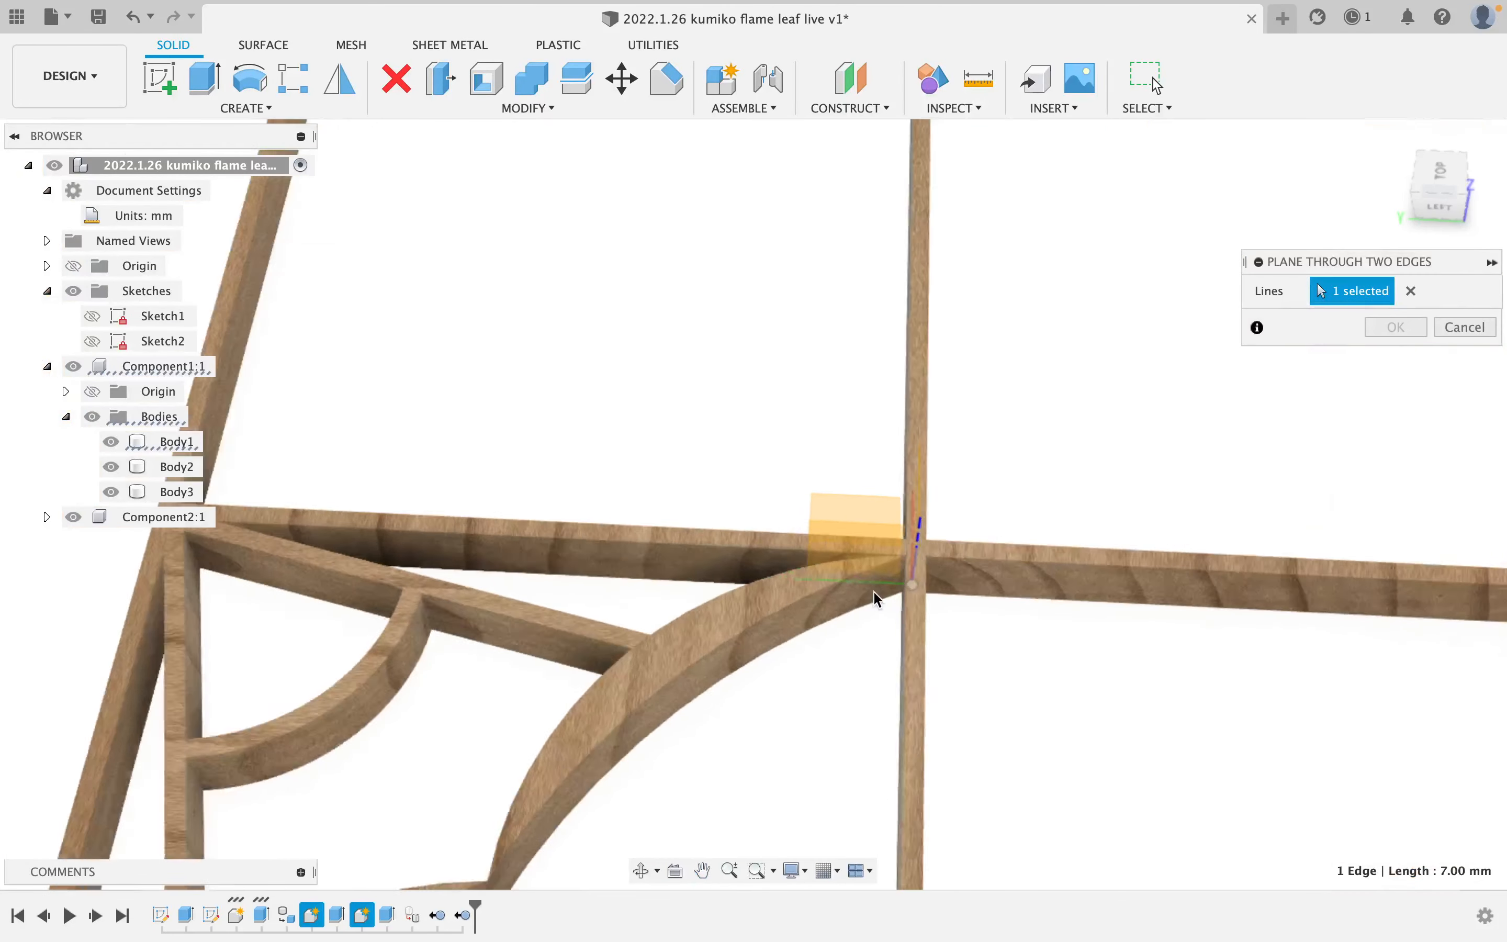
click(955, 518)
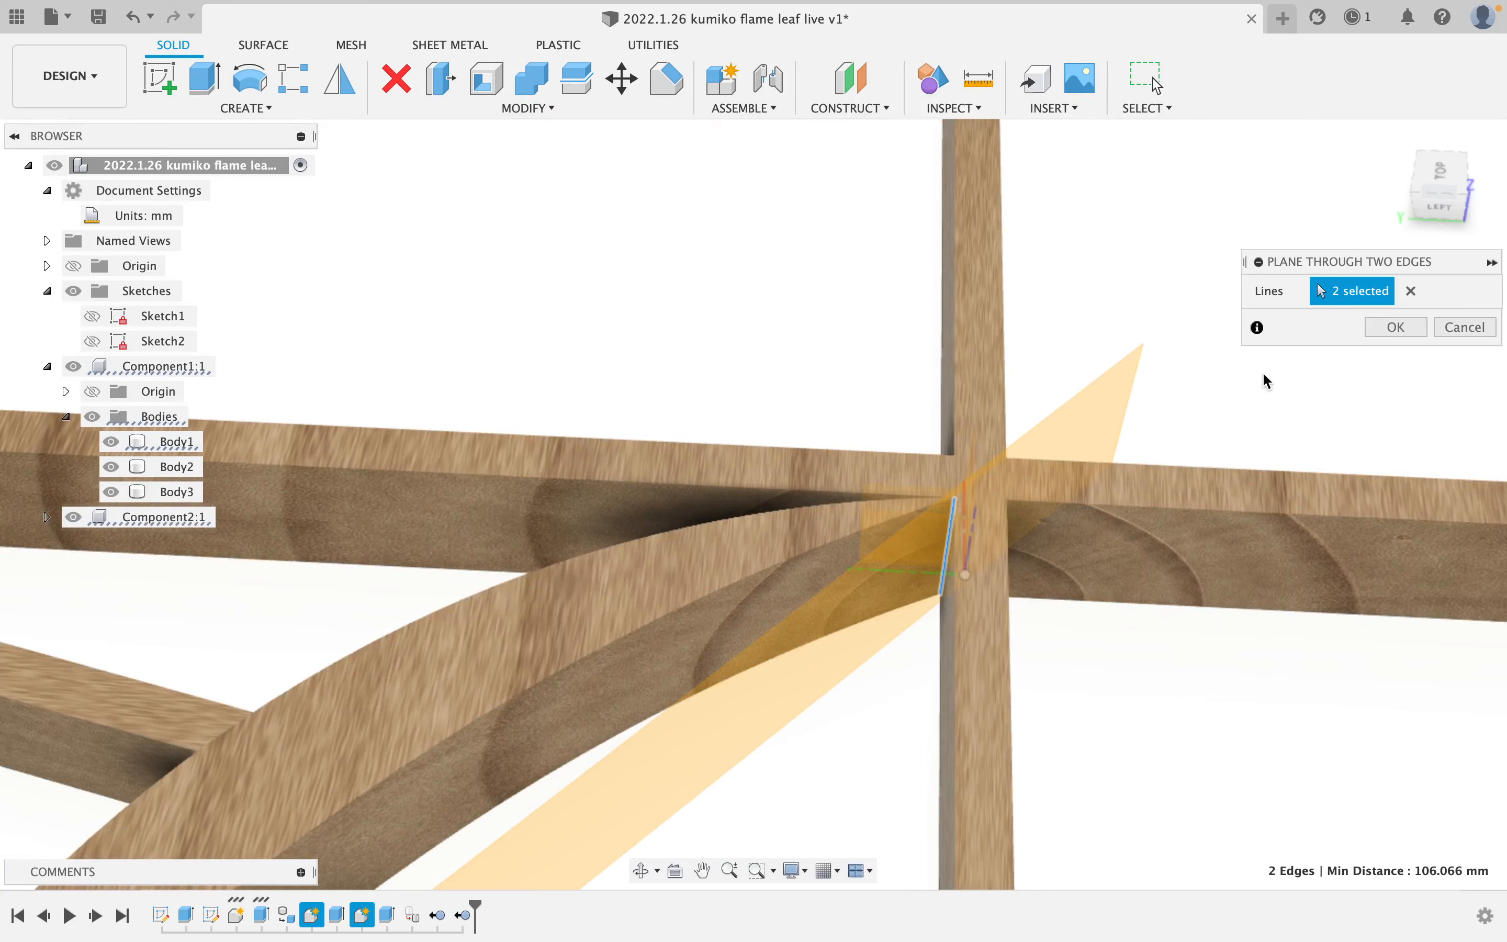
click(1399, 325)
- Begin a Mirror with the object type set to Bodies instead of Components
scroll(970, 529, down, 10)
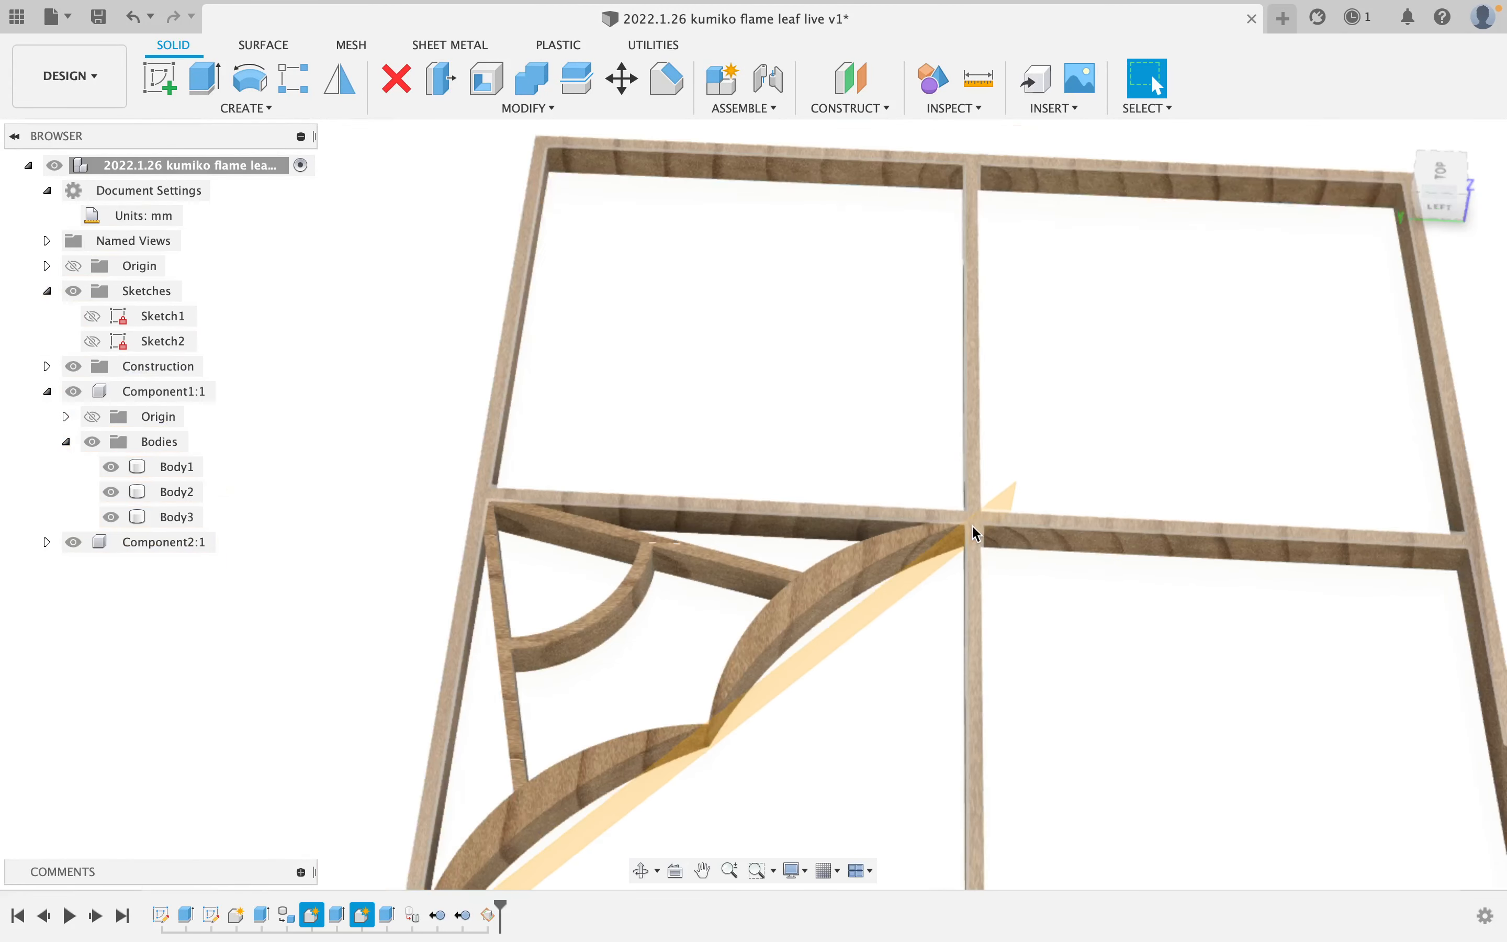
middle_drag(936, 616, 968, 515)
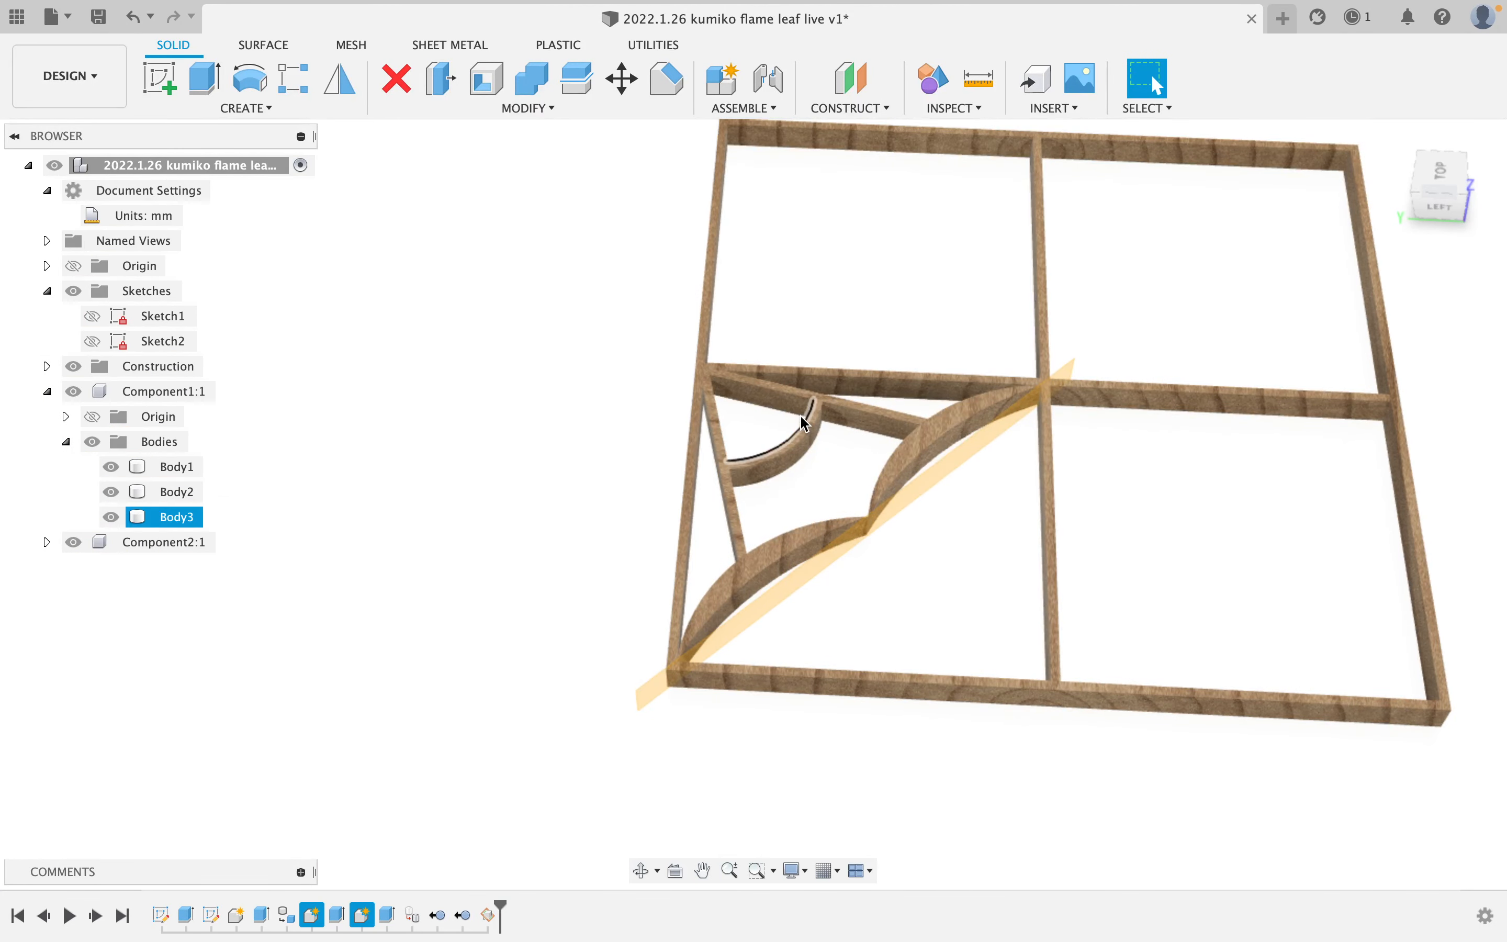
click(338, 89)
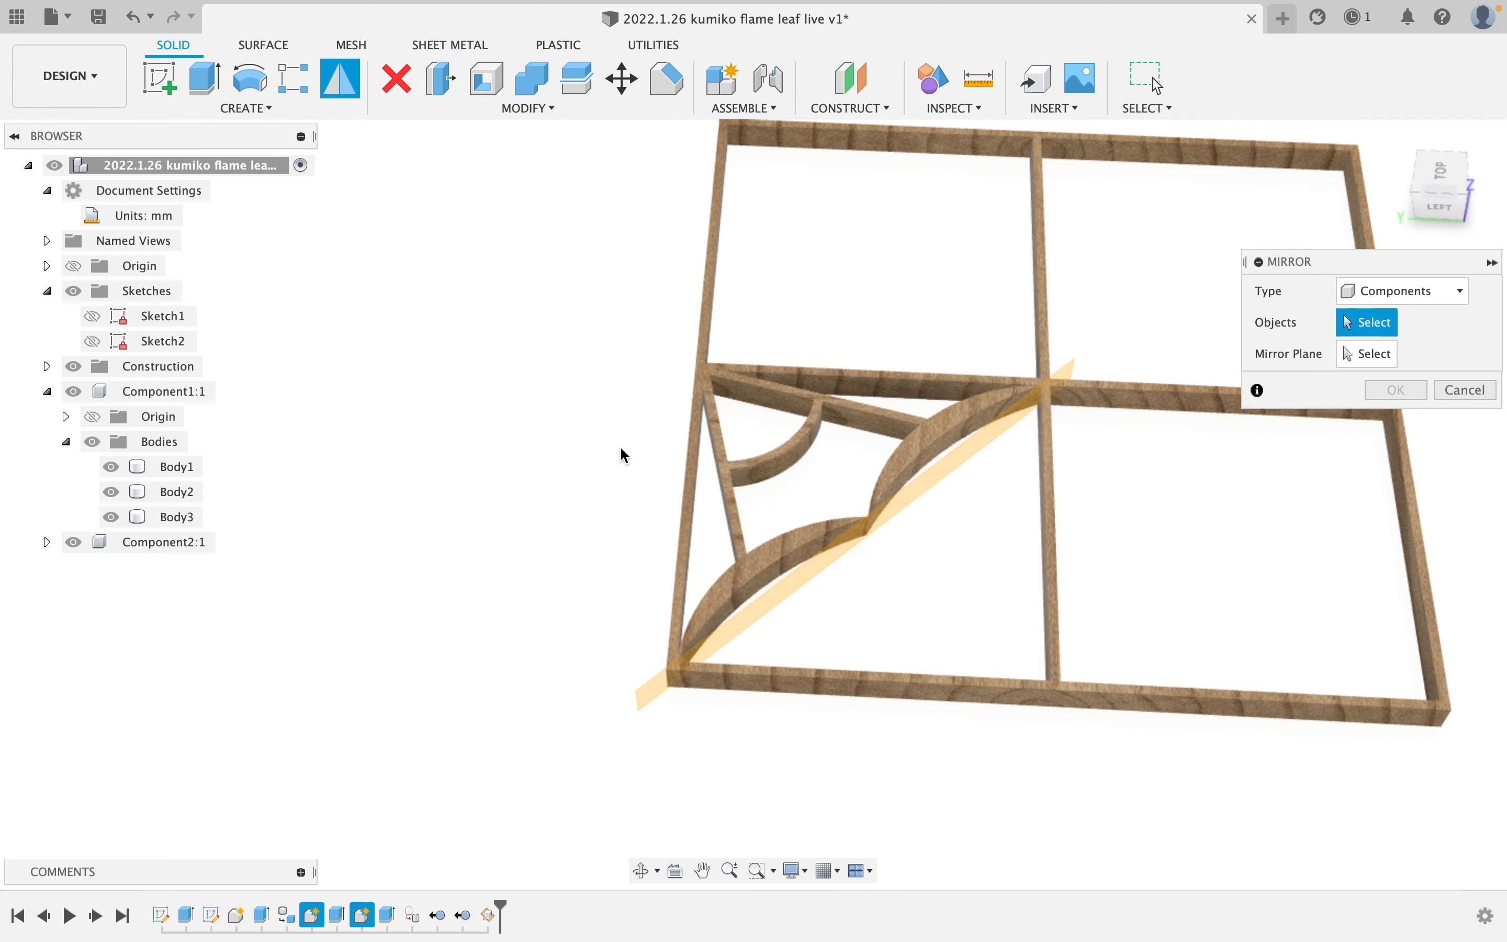
click(922, 458)
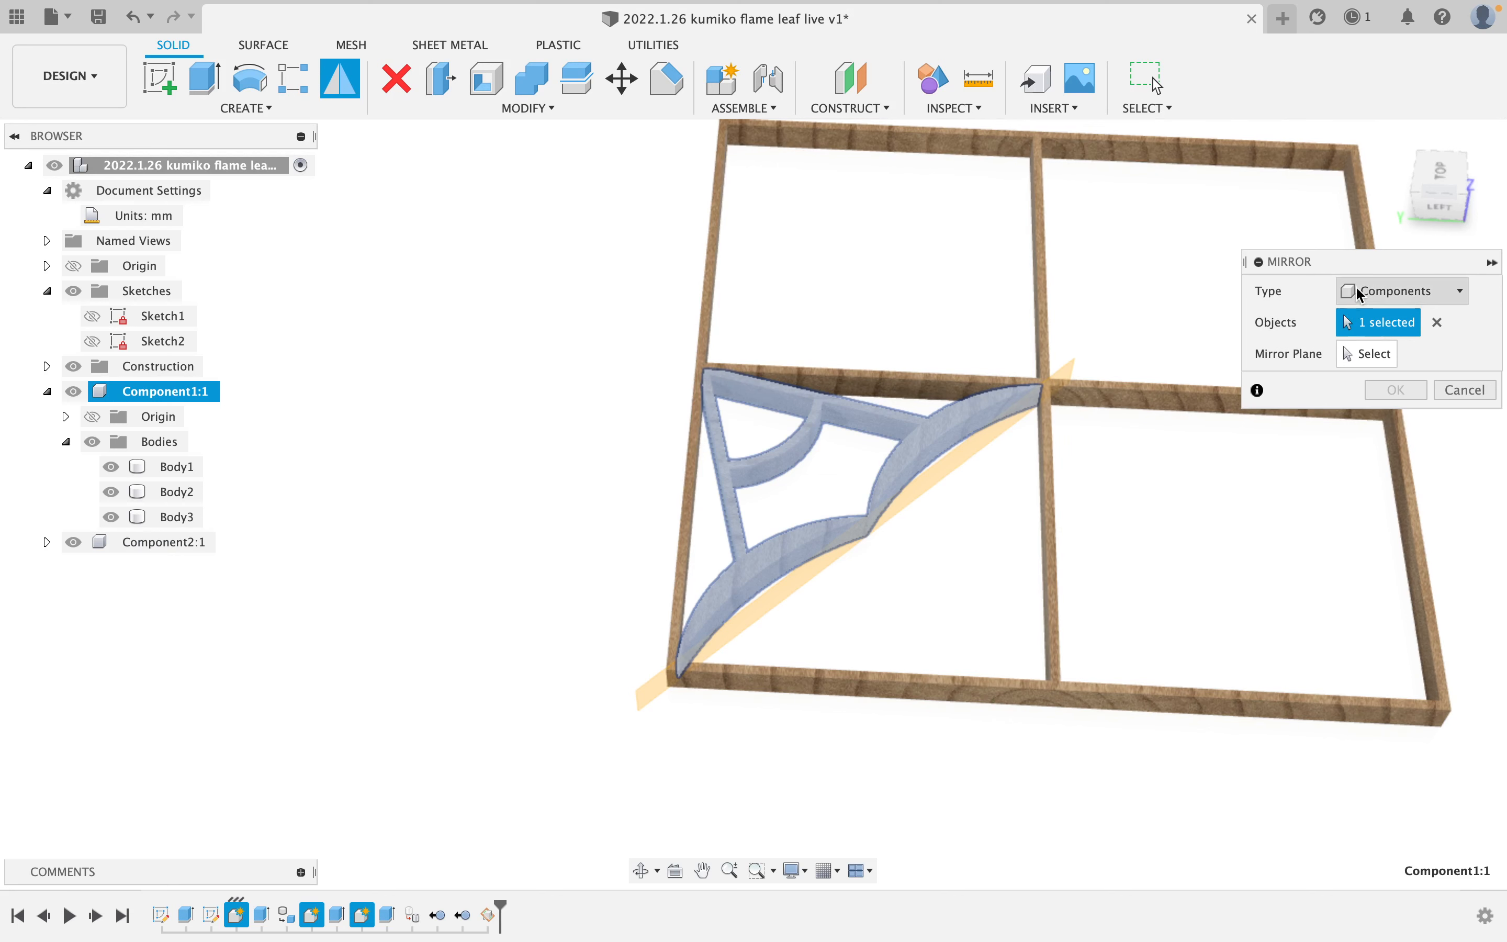
click(1388, 291)
click(1366, 317)
click(1376, 302)
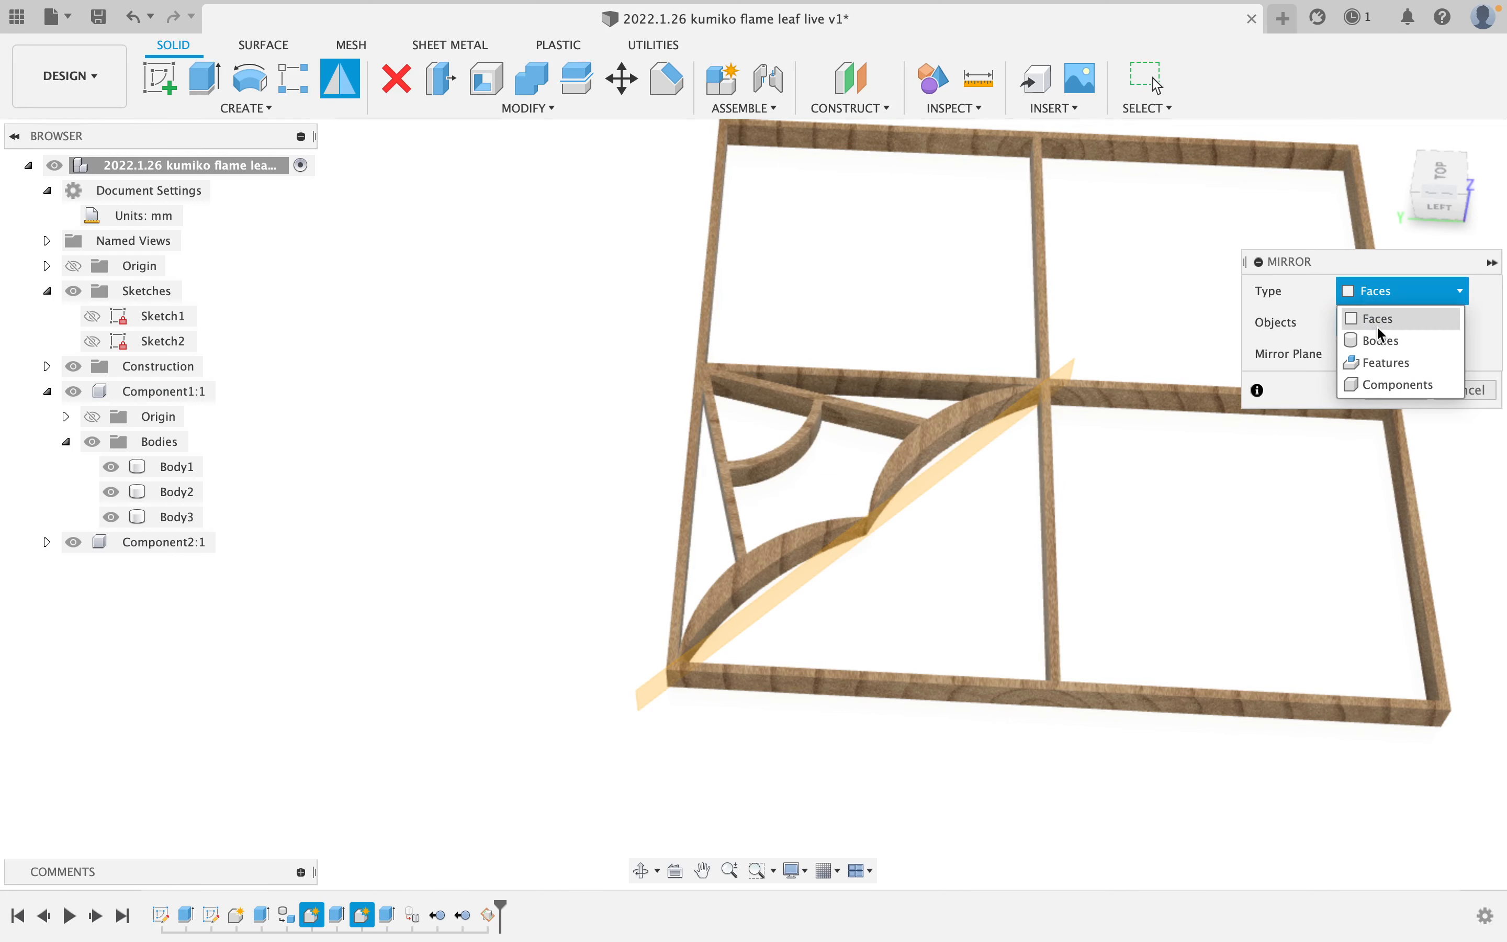
click(1377, 331)
- Mirror the leaf, strip and arc band bodies across the diagonal construction plane, using the New Body operation
click(786, 545)
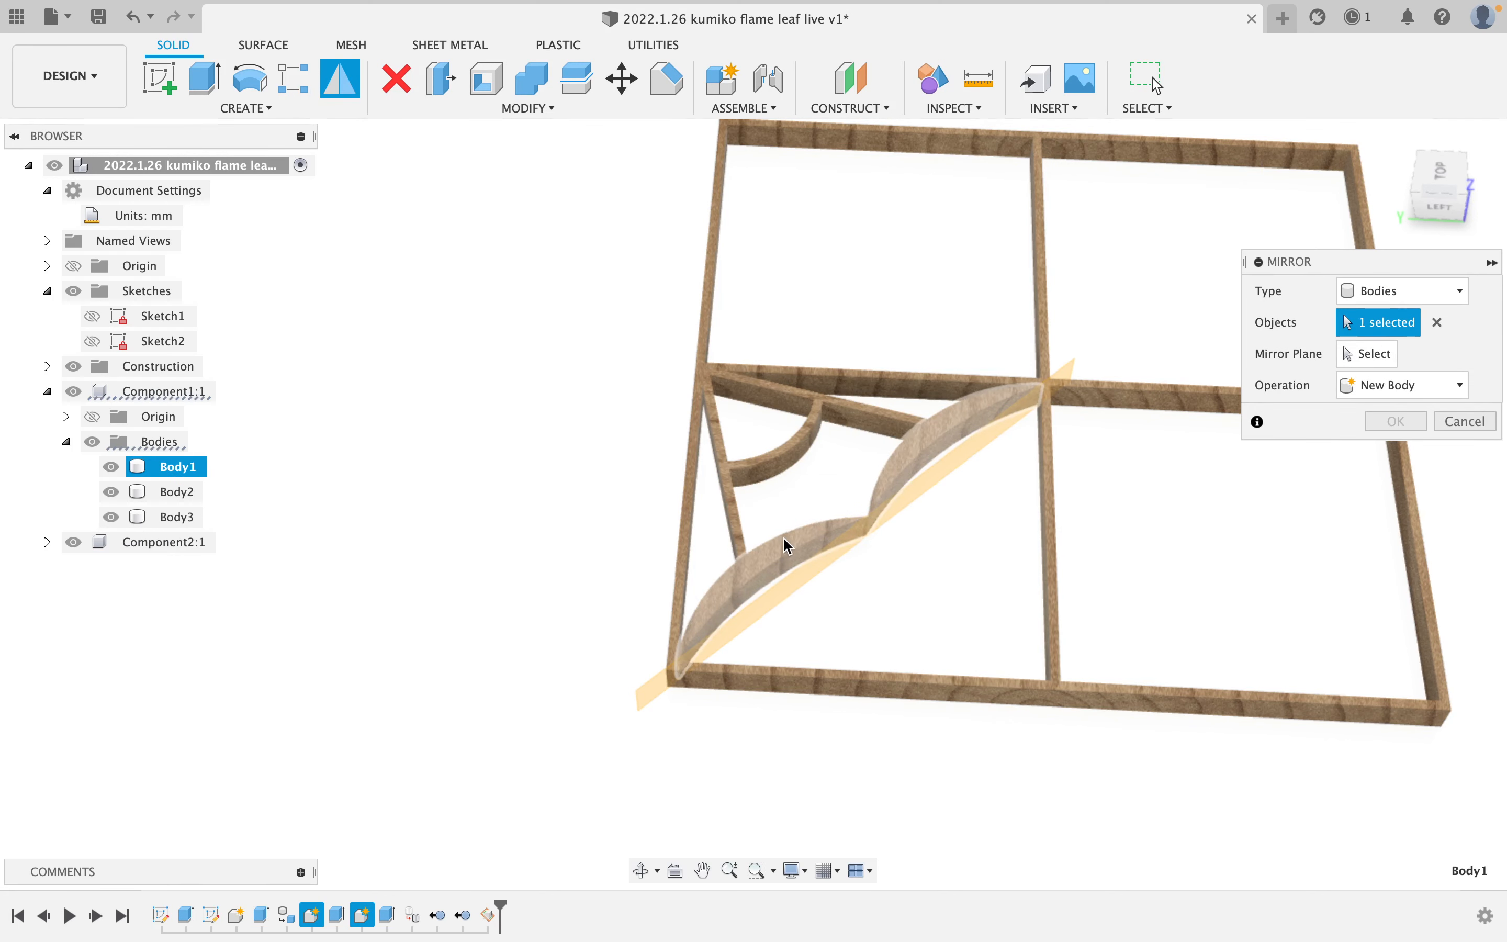
click(738, 508)
click(747, 471)
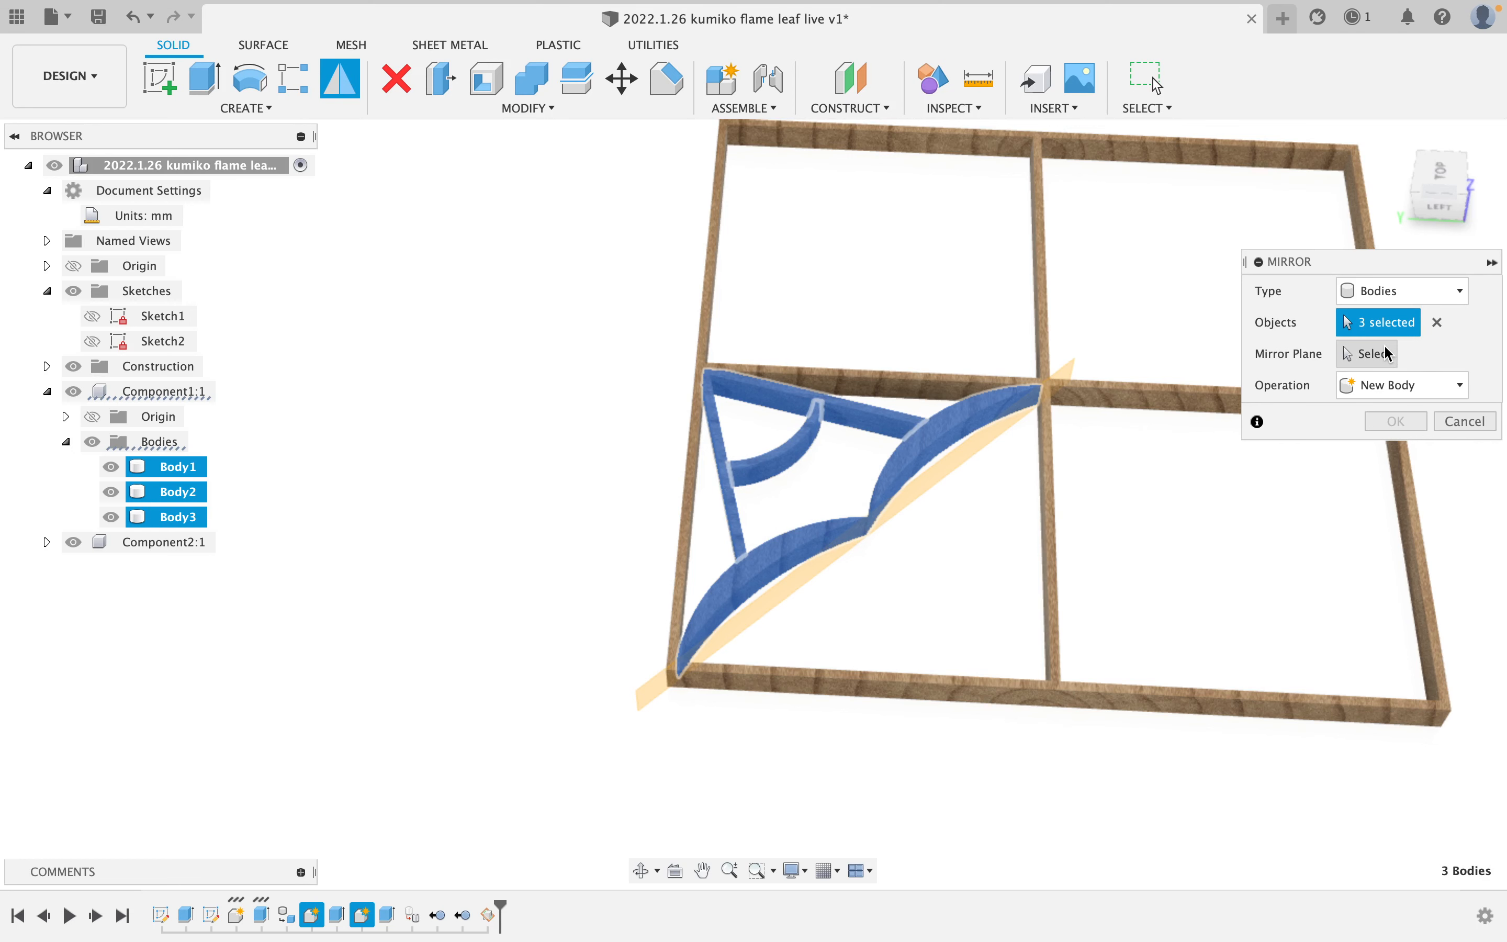
click(1366, 353)
click(931, 491)
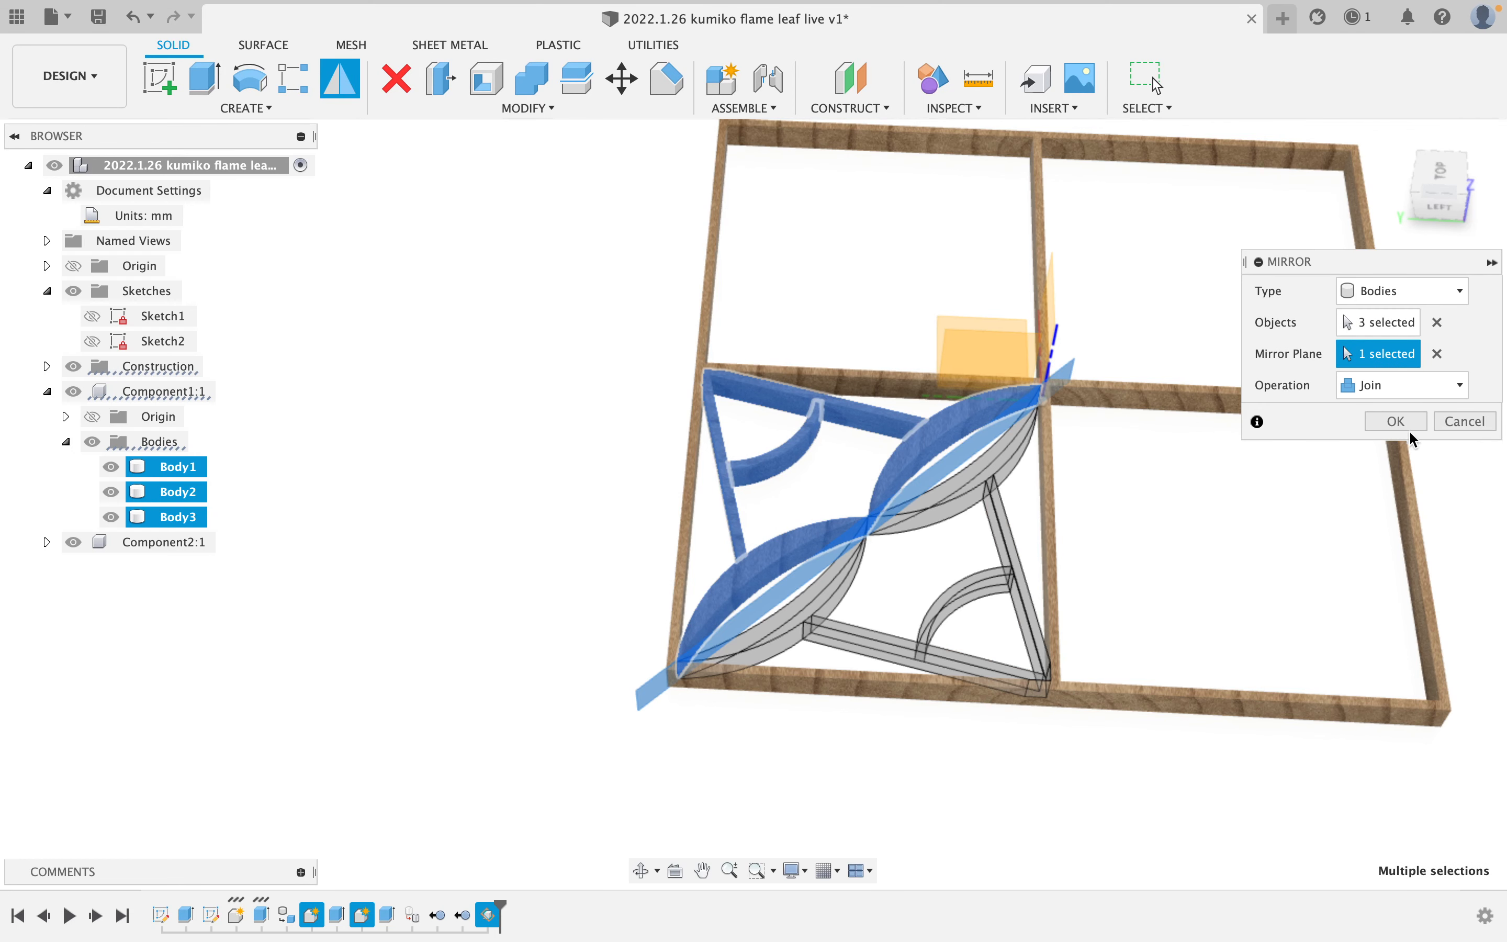
click(1393, 413)
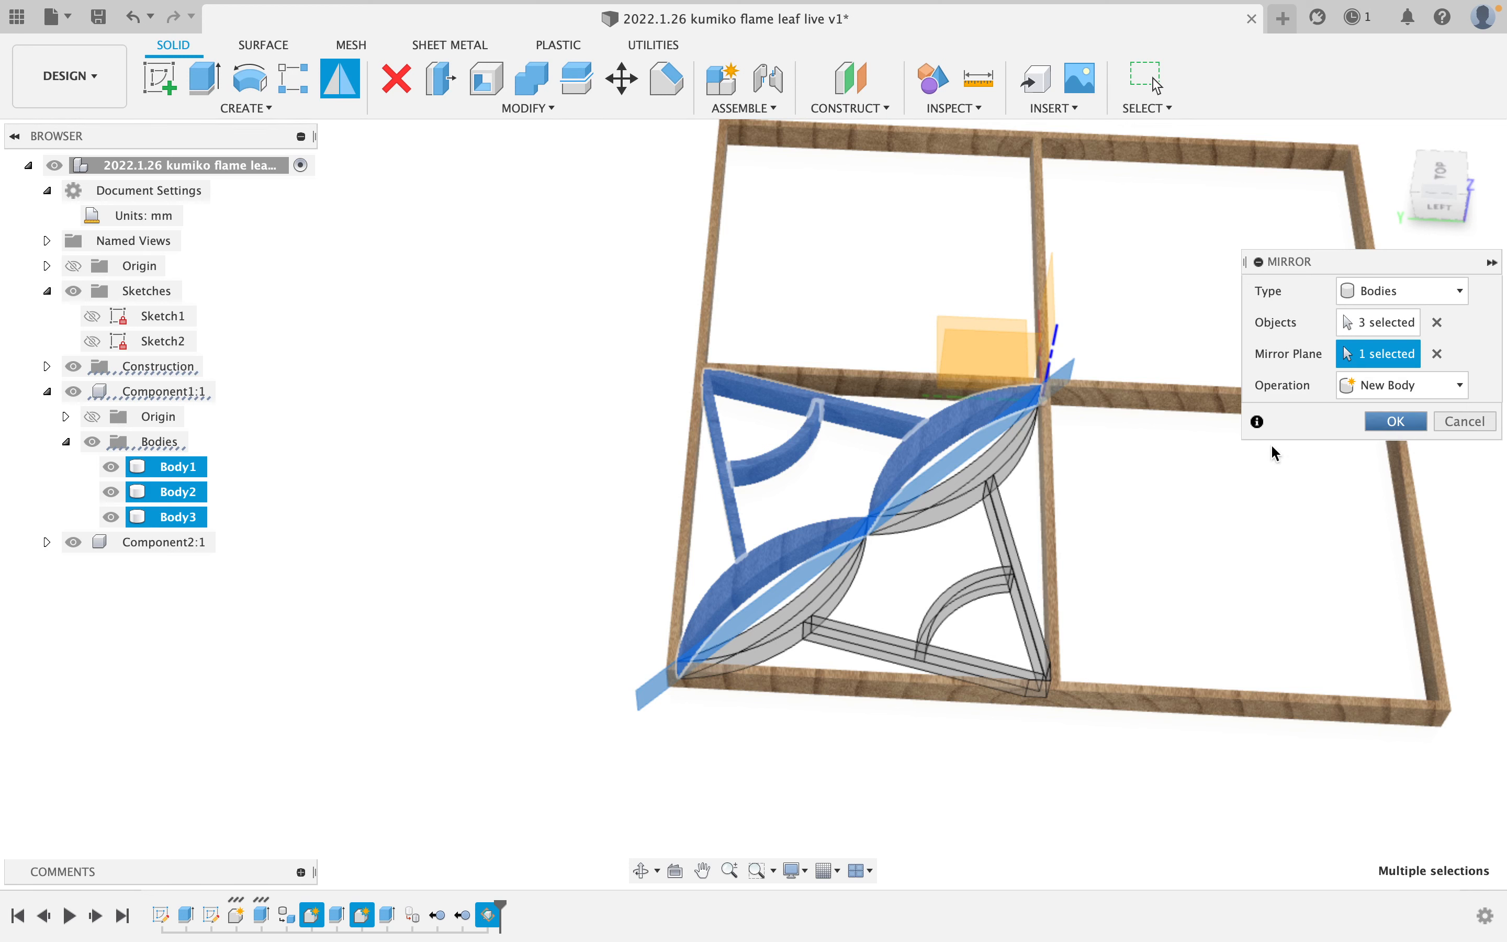
click(1394, 421)
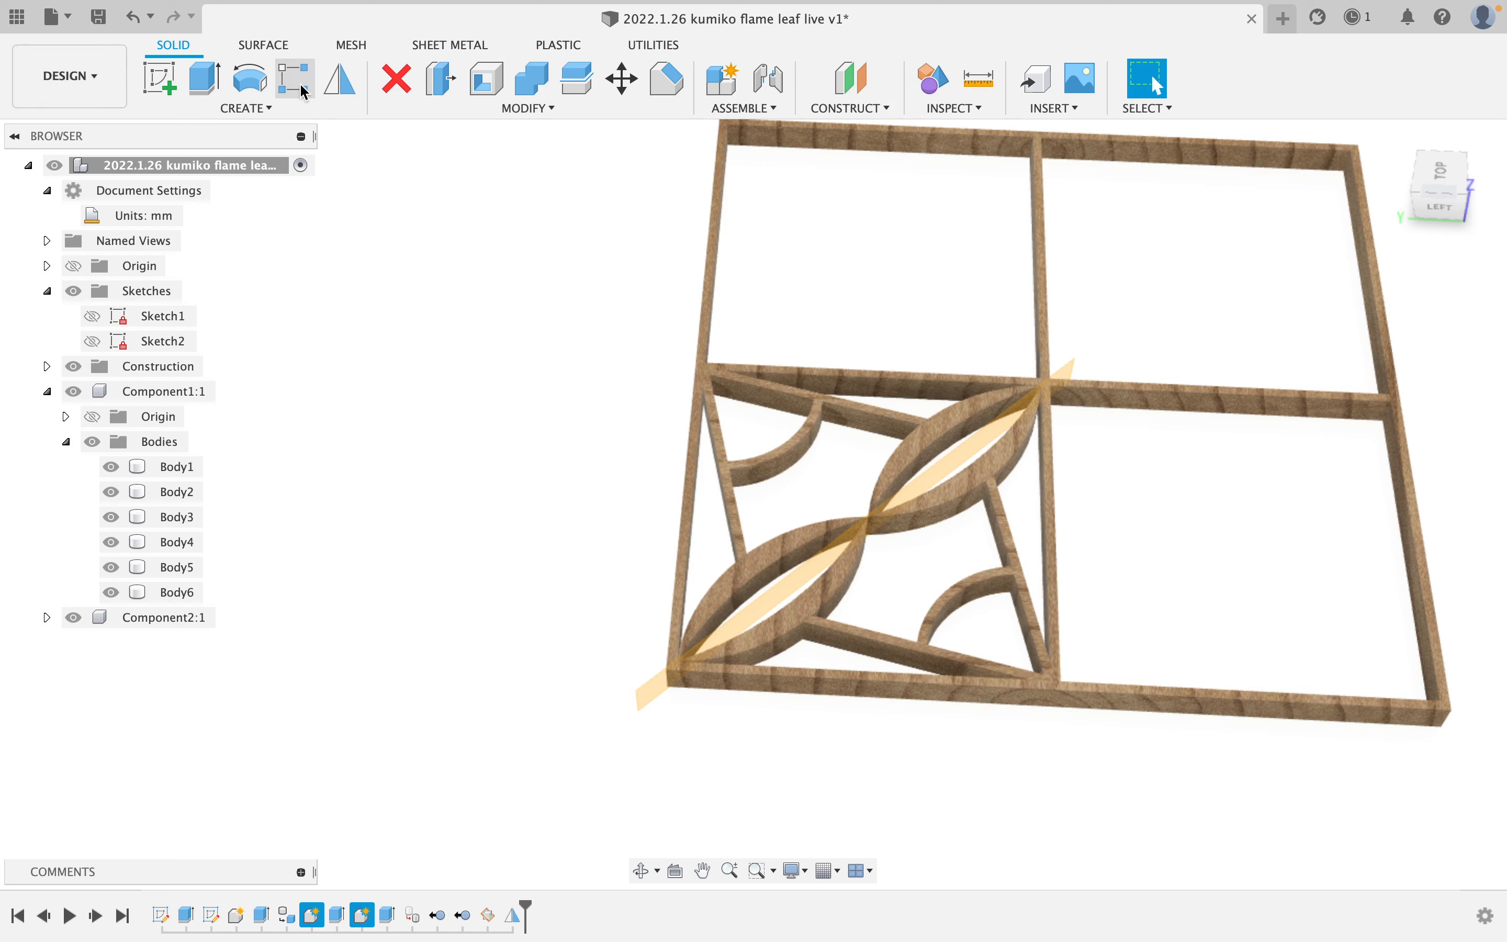
- Mirror all six pattern bodies as new bodies across the origin plane along the frame's crossbar, filling the adjacent quadrant
click(340, 82)
click(1005, 539)
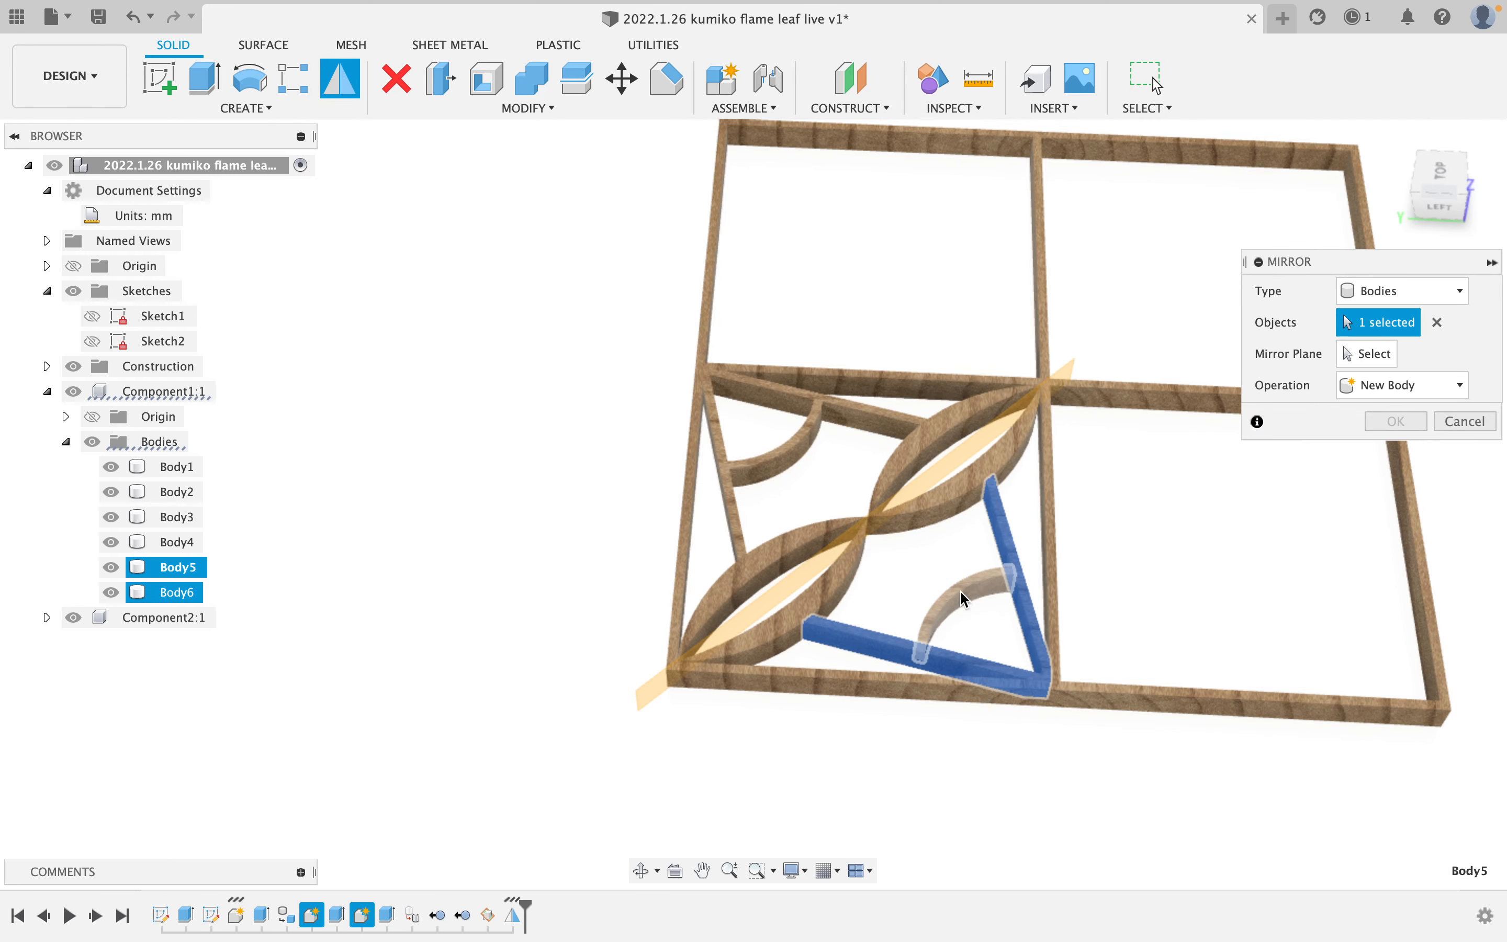
click(961, 590)
click(898, 505)
click(877, 486)
click(870, 409)
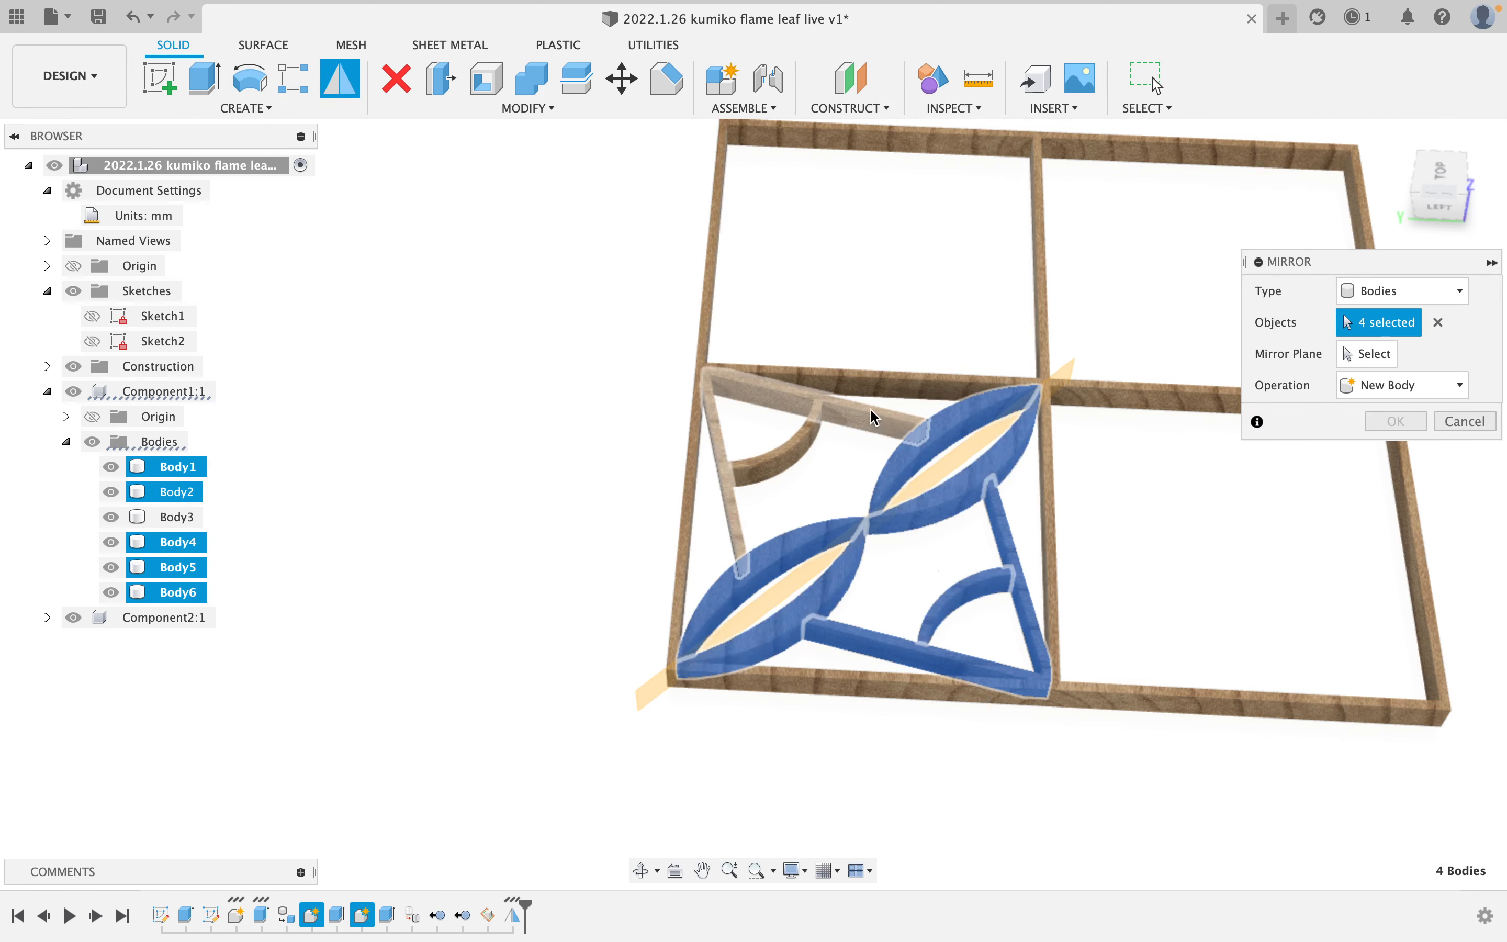
click(815, 429)
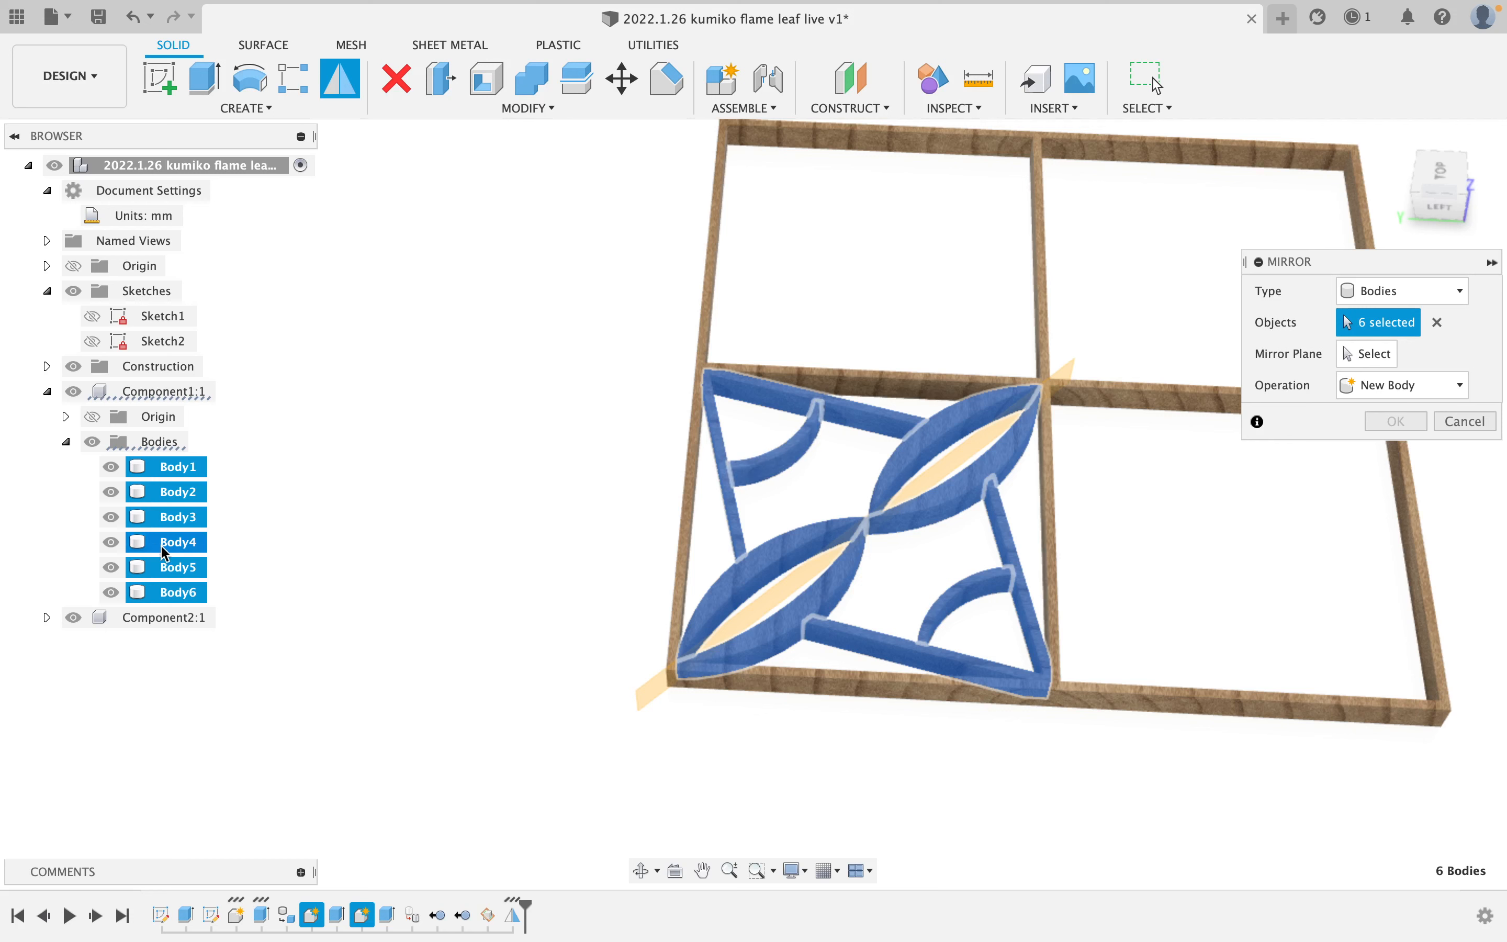
click(1373, 355)
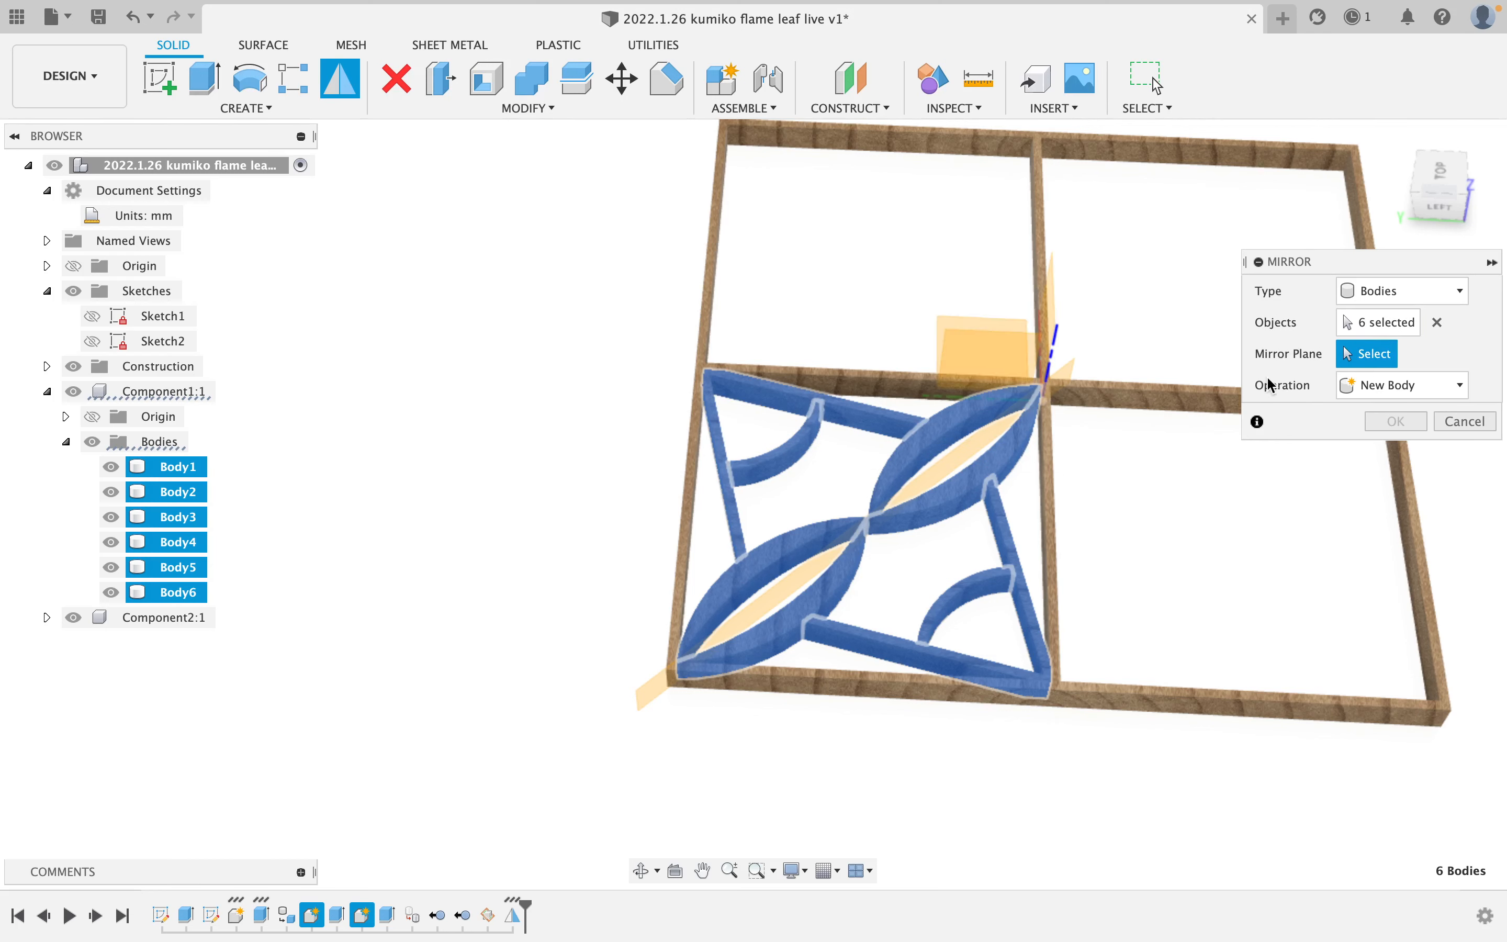
click(987, 352)
click(1395, 422)
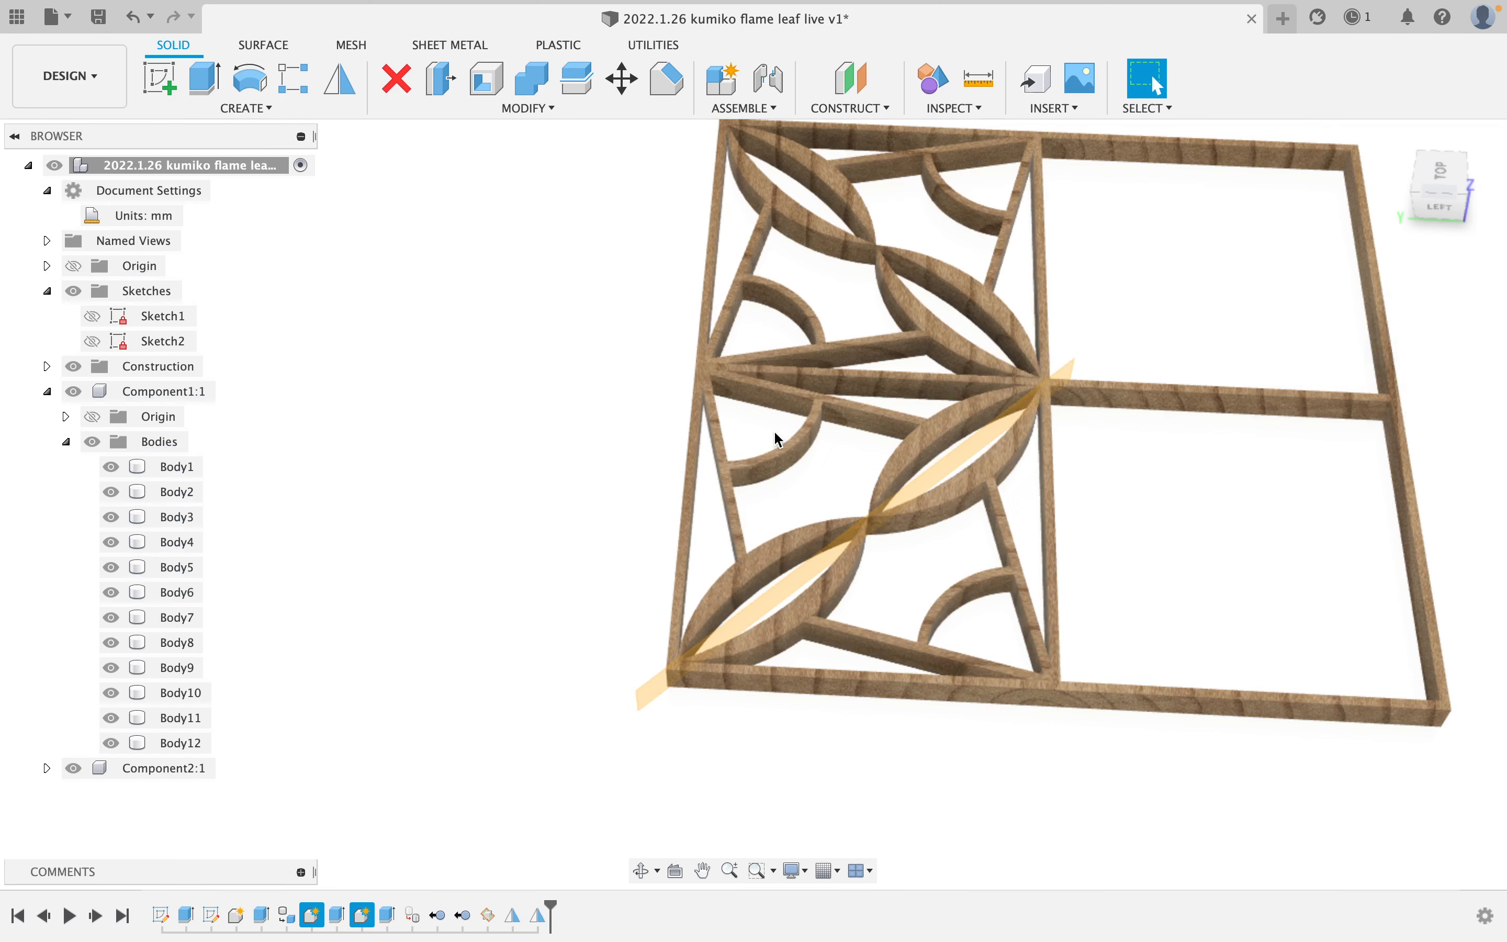
- Mirror all twelve pattern bodies as new bodies across the perpendicular origin plane, filling the frame's other half
click(338, 85)
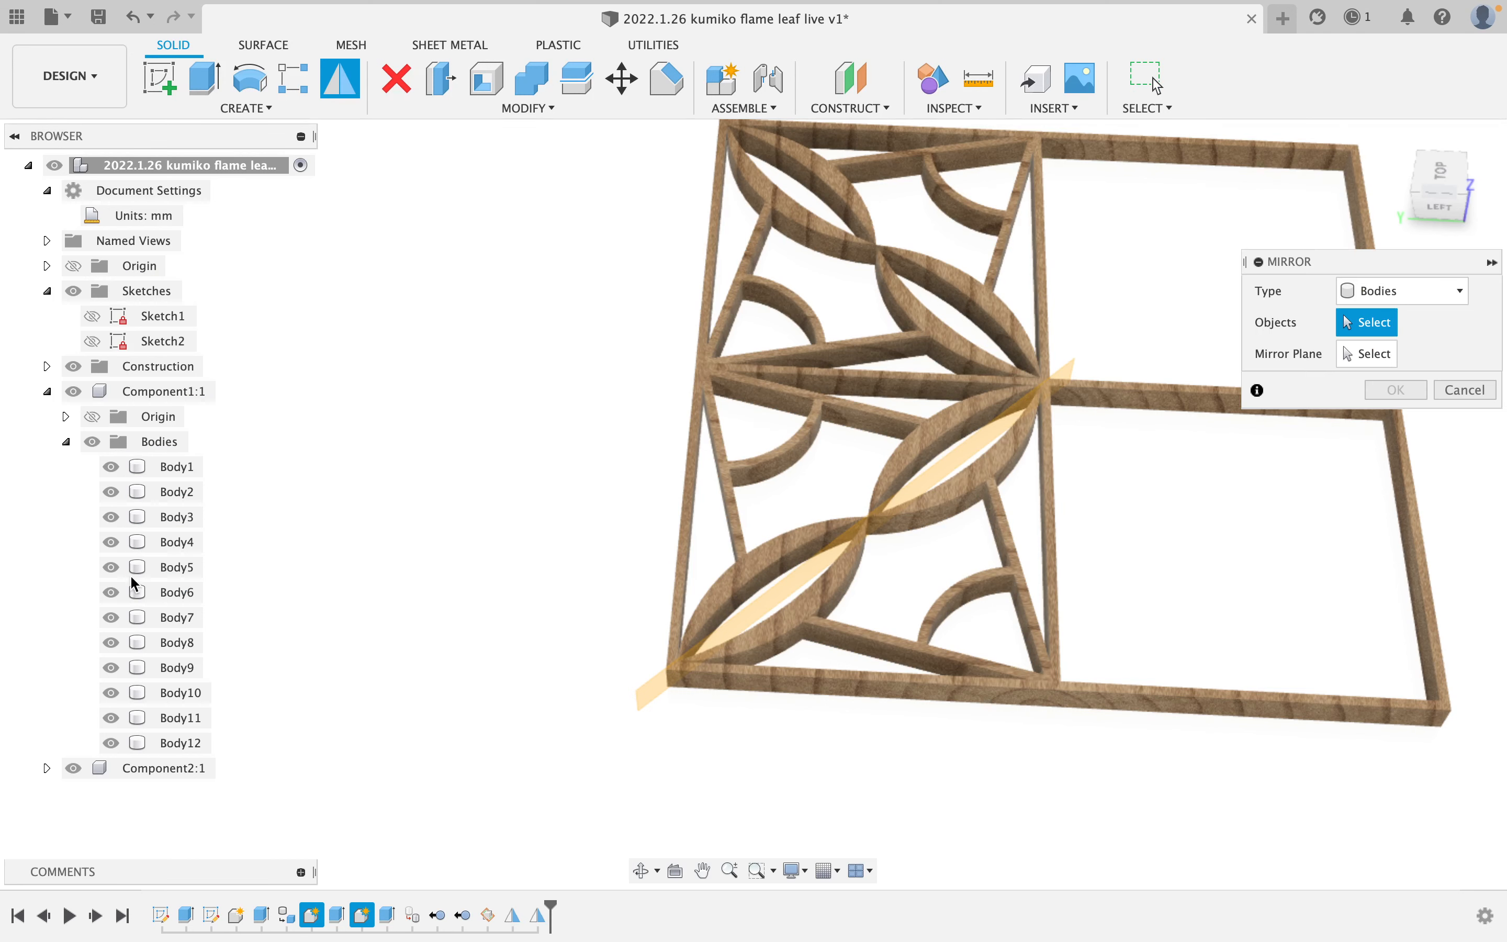
click(144, 471)
shift+click(171, 748)
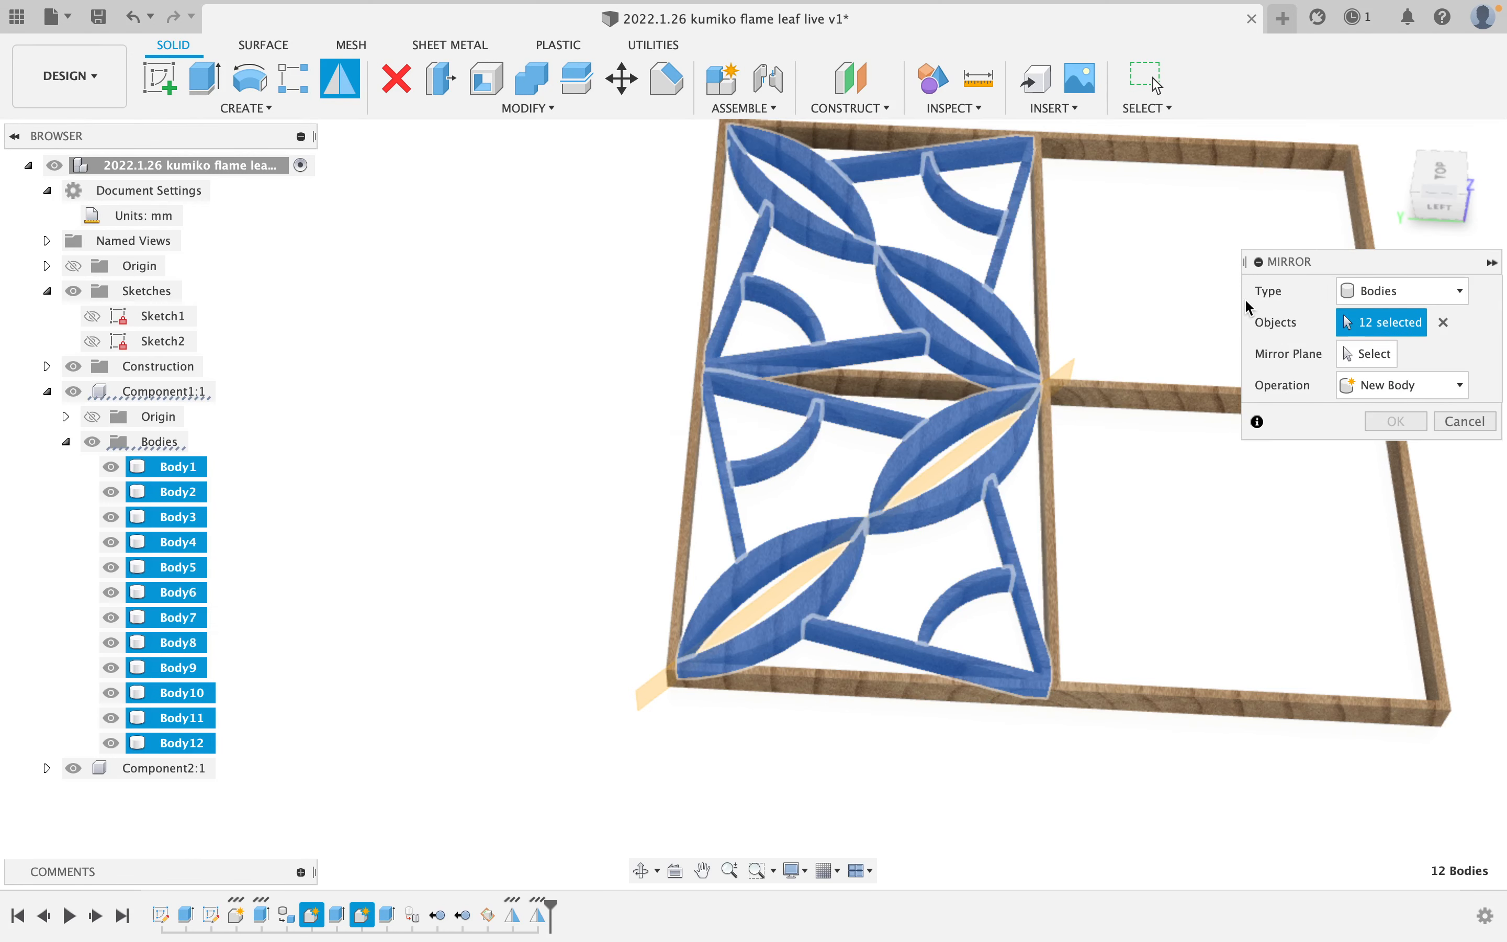
click(1363, 356)
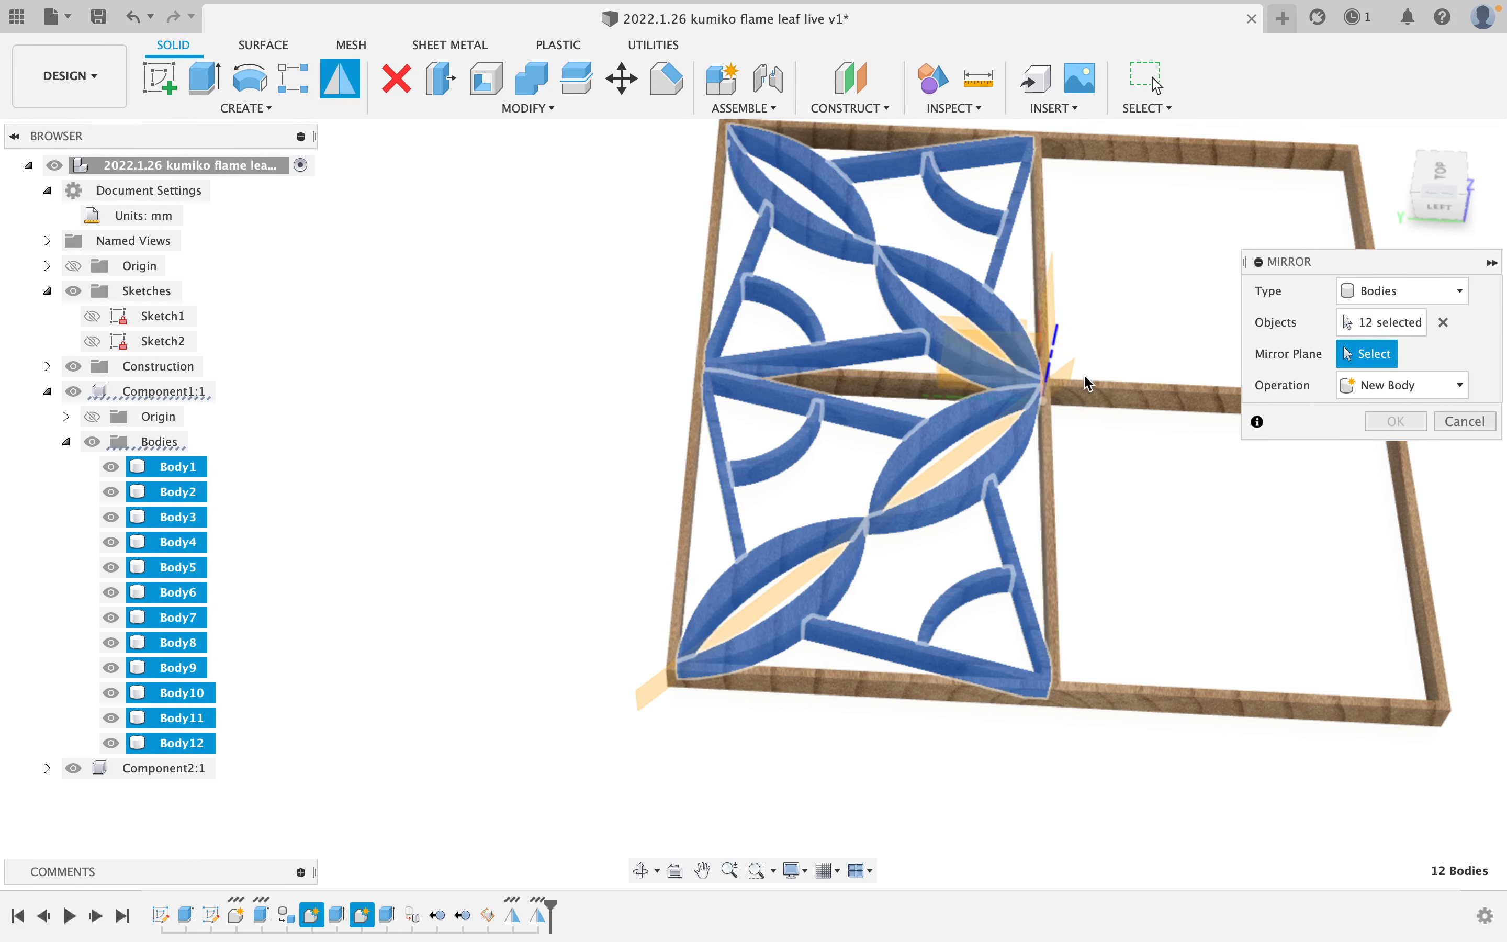
click(1057, 284)
click(1412, 426)
- Hide the construction plane and inspect the completed four-quadrant pattern from above
scroll(1209, 439, down, 3)
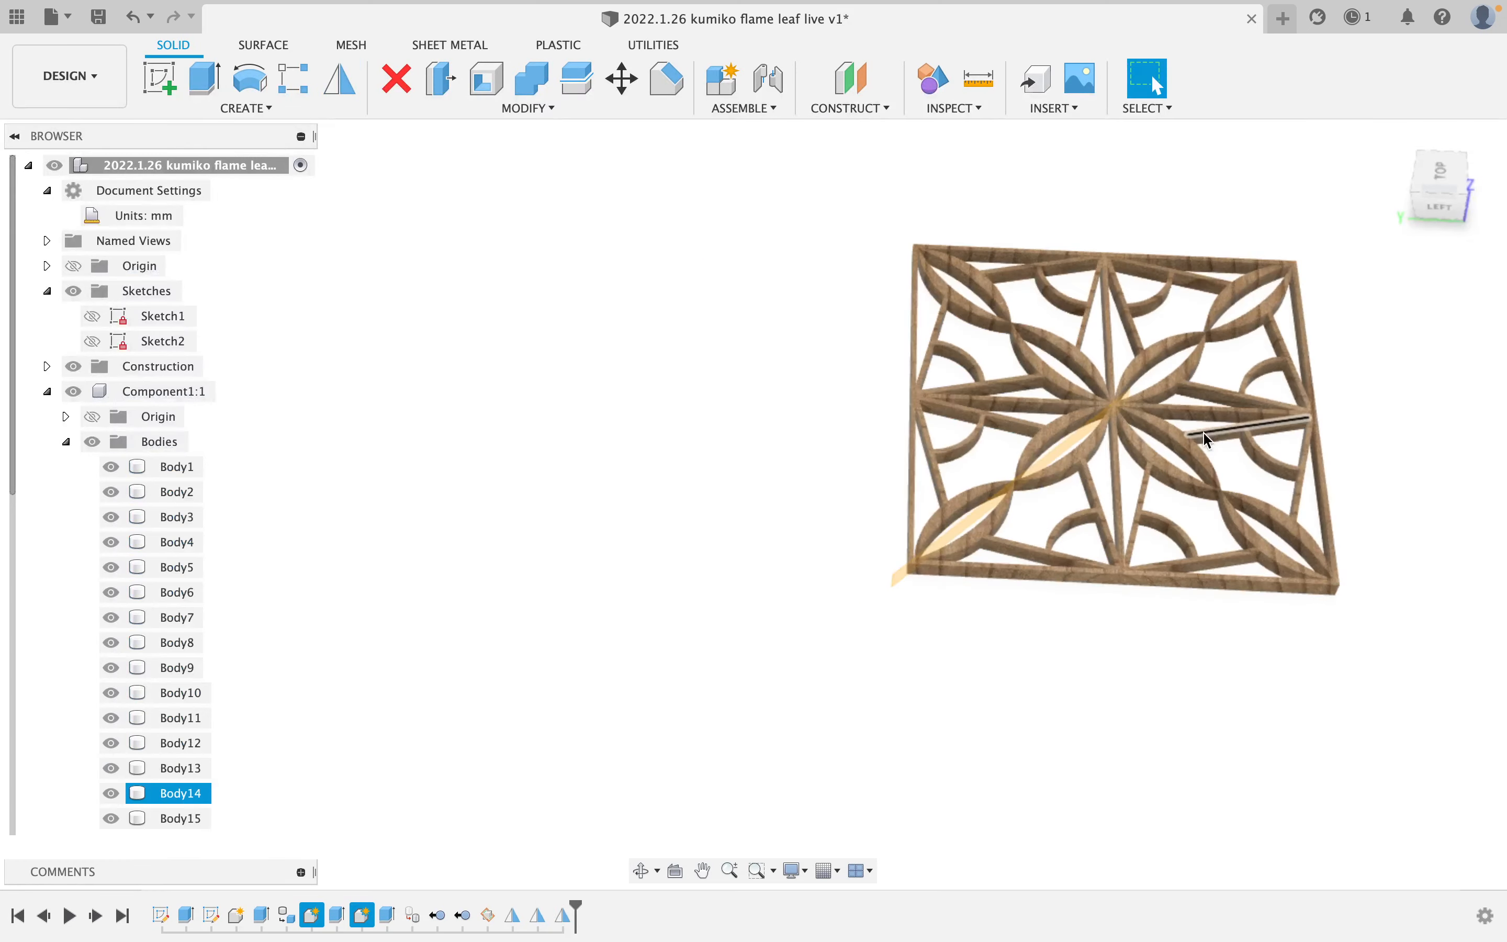
shift+middle_drag(1199, 428, 794, 421)
click(823, 503)
click(772, 422)
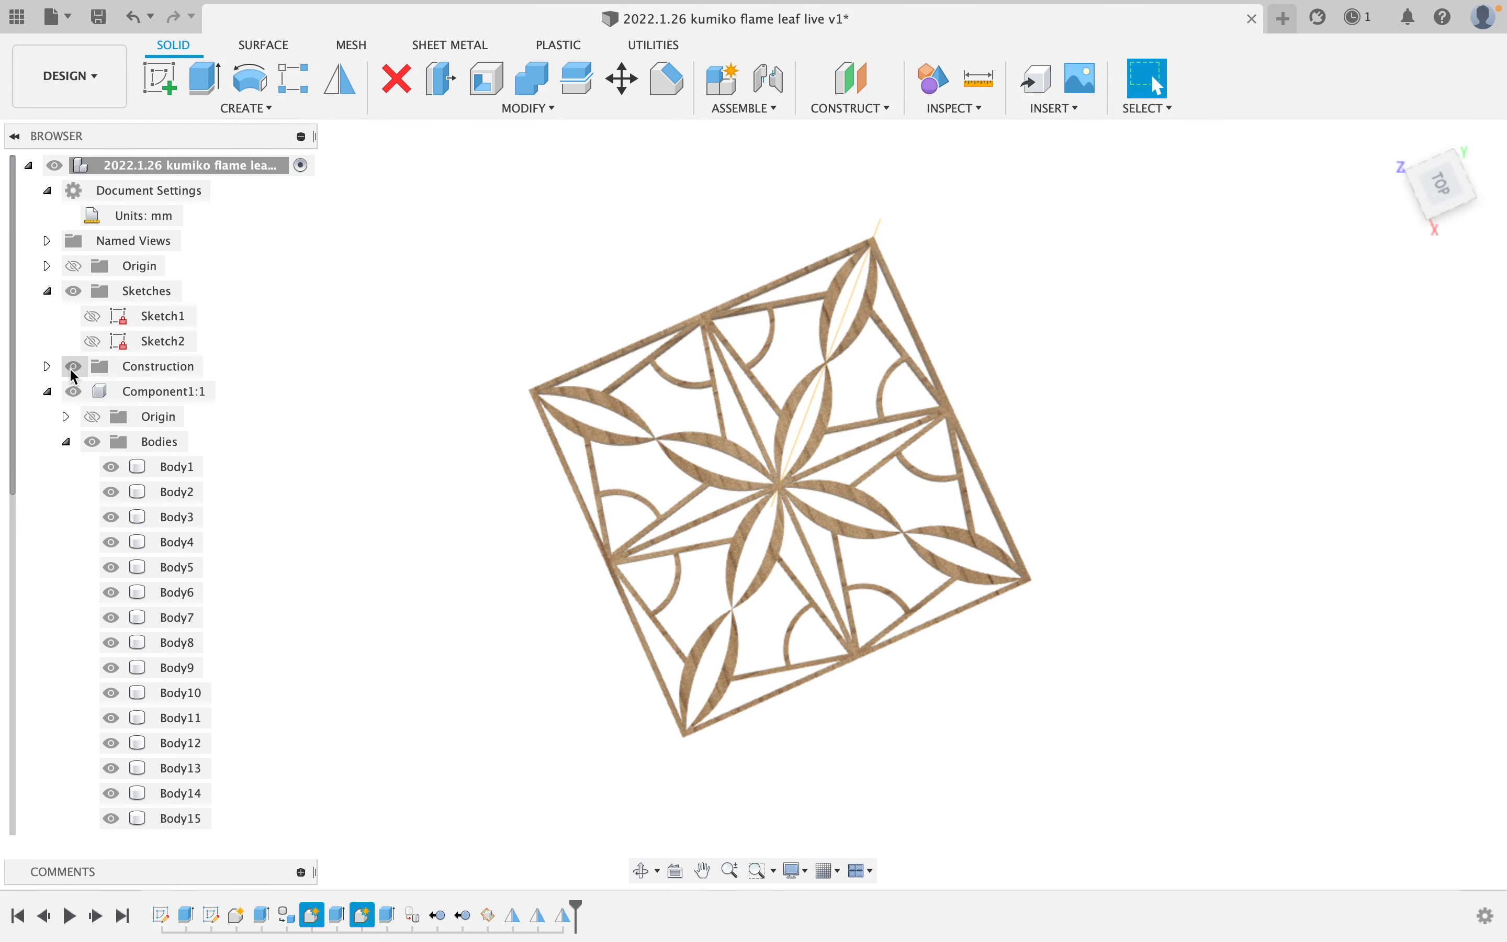
scroll(720, 425, up, 4)
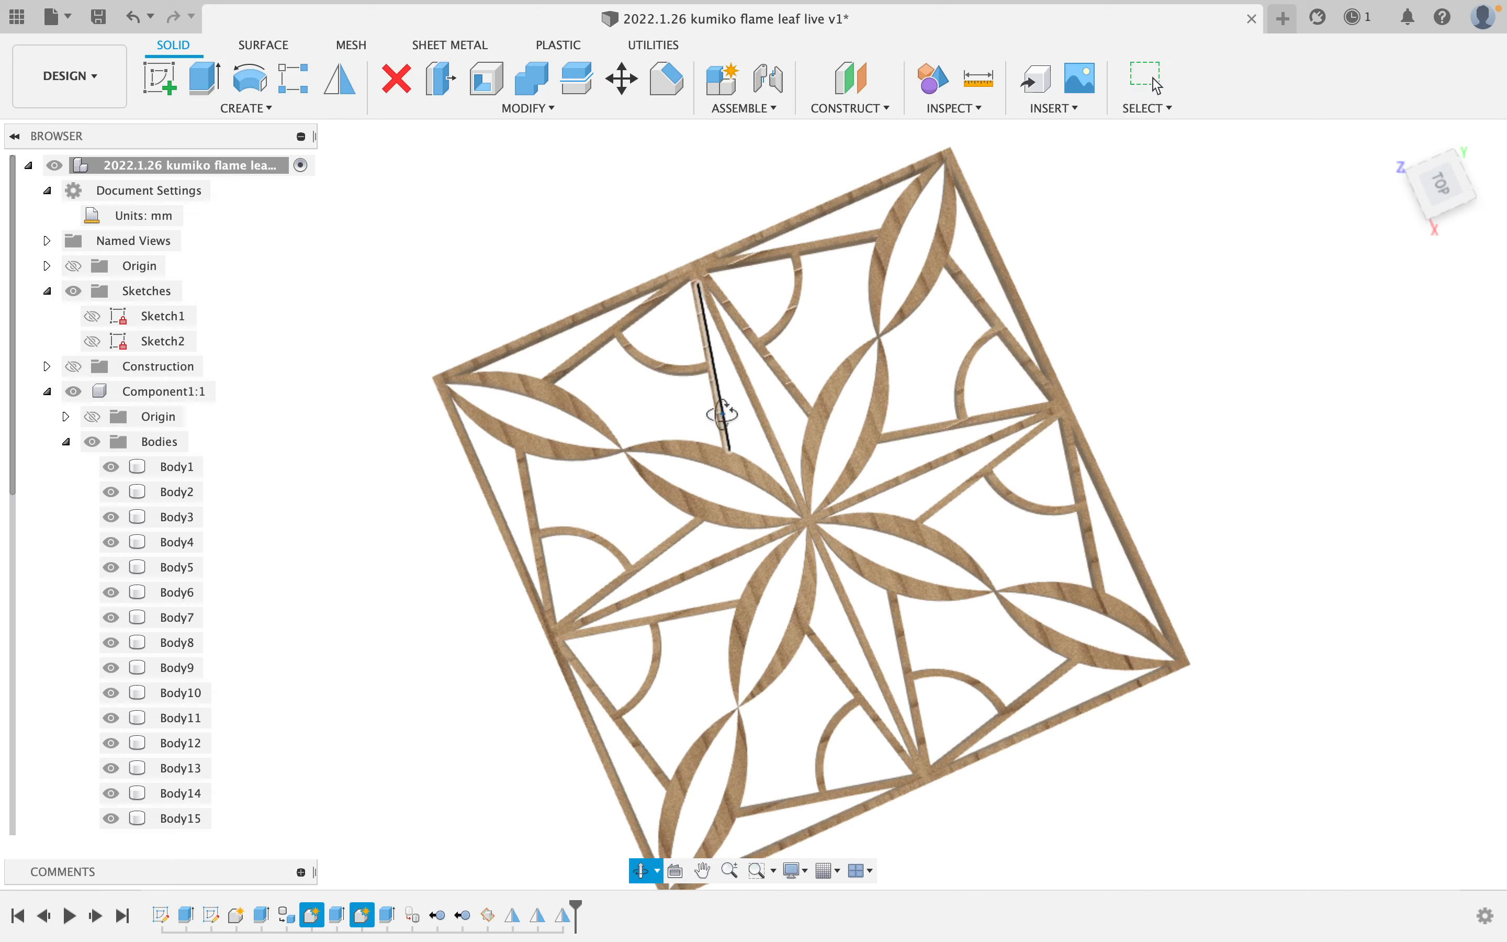
shift+middle_drag(721, 415, 680, 405)
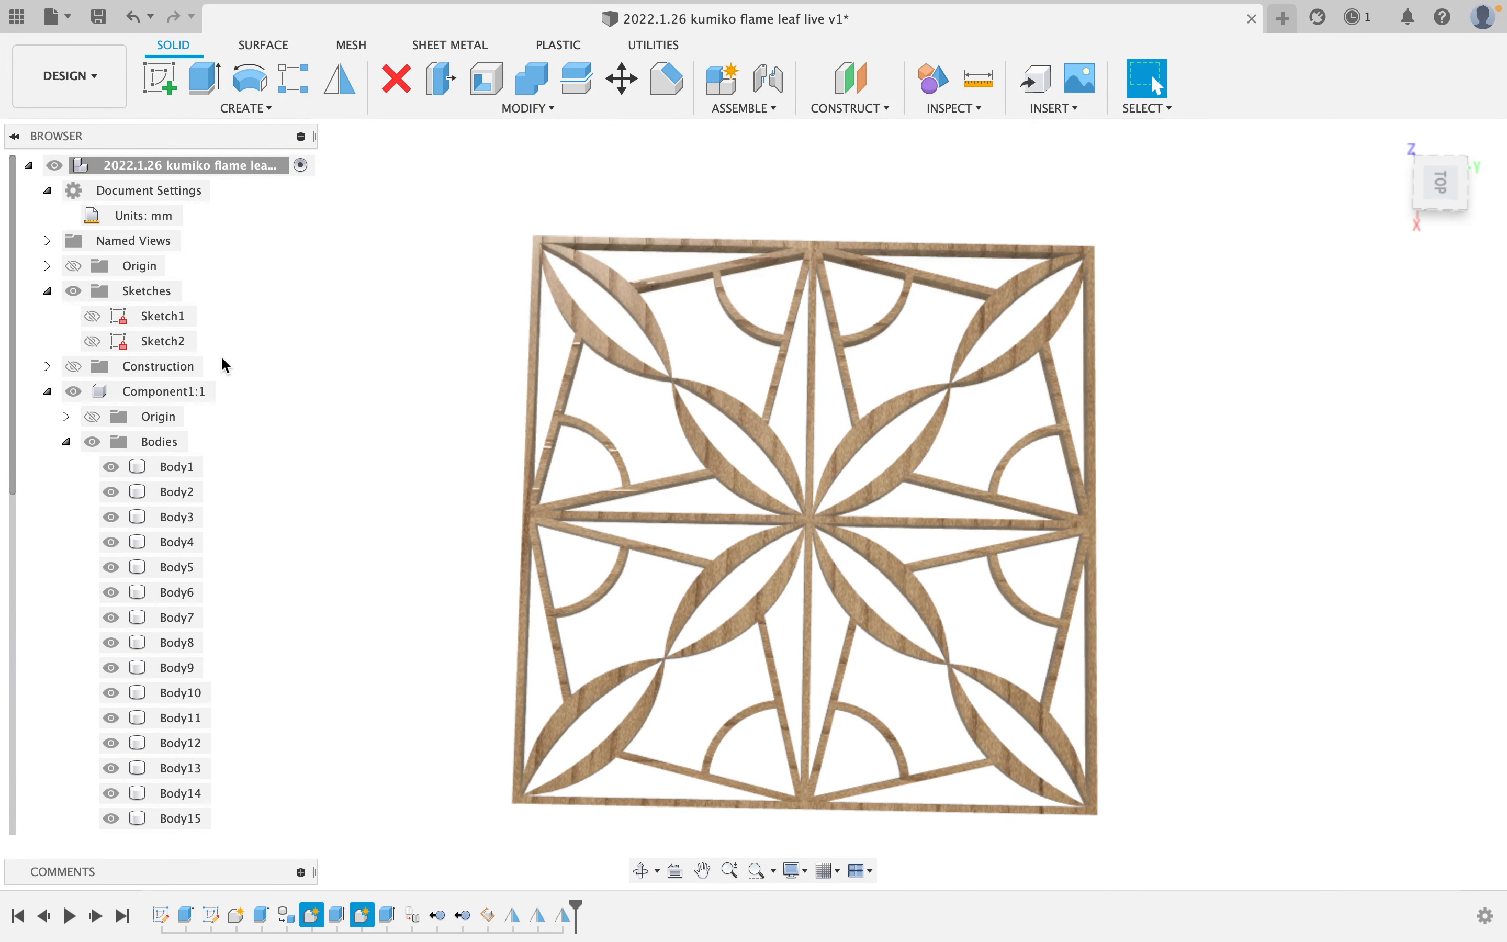
- Open Sketch2 for editing
right_click(184, 344)
click(372, 310)
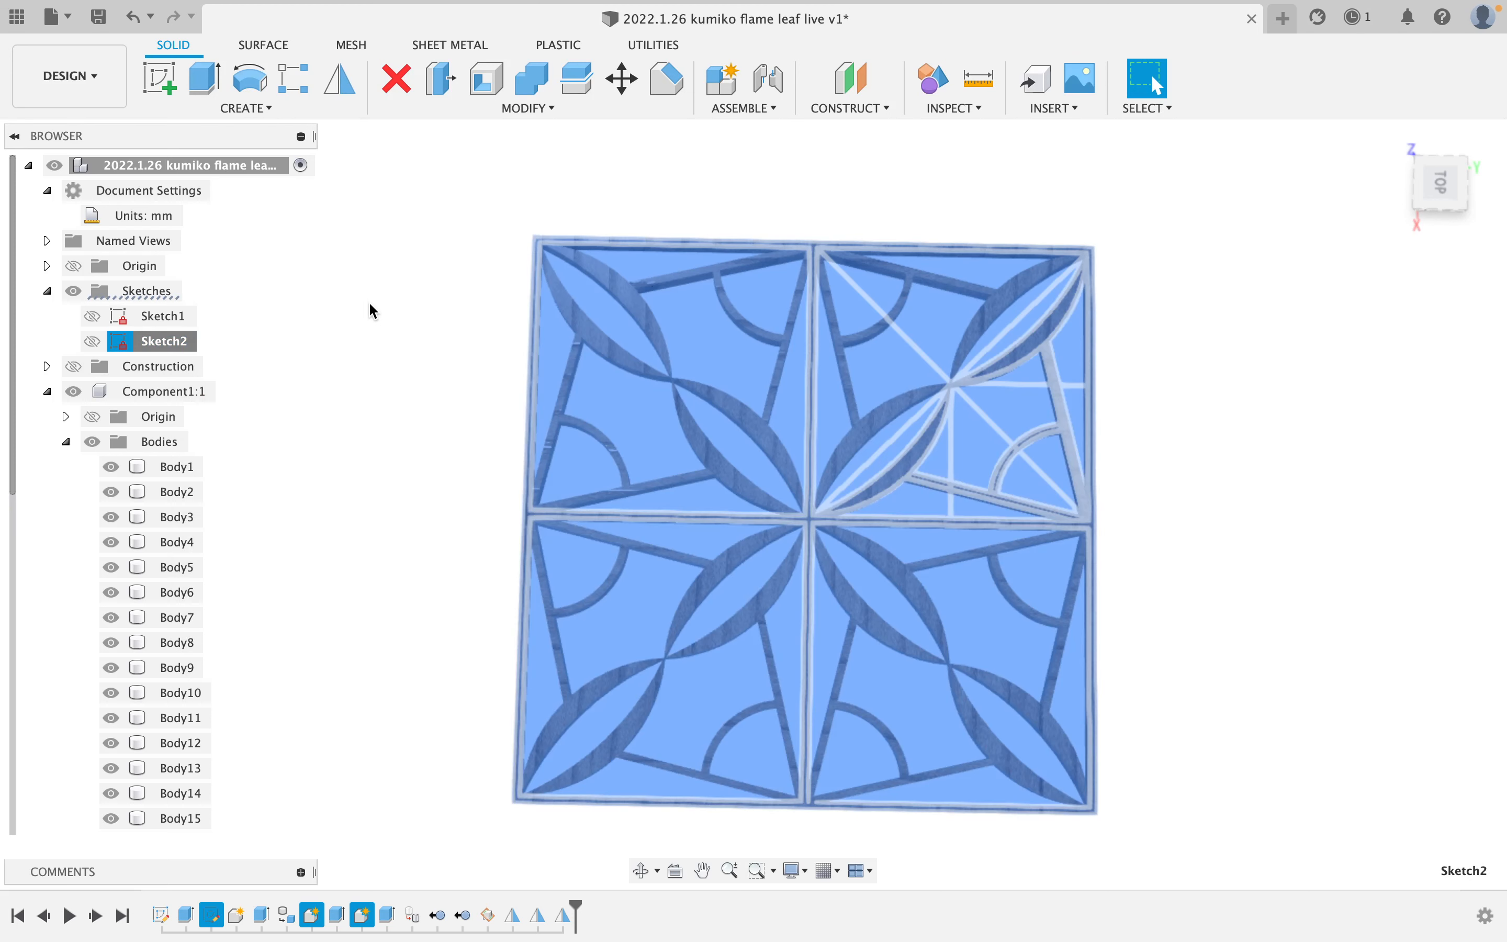
click(282, 333)
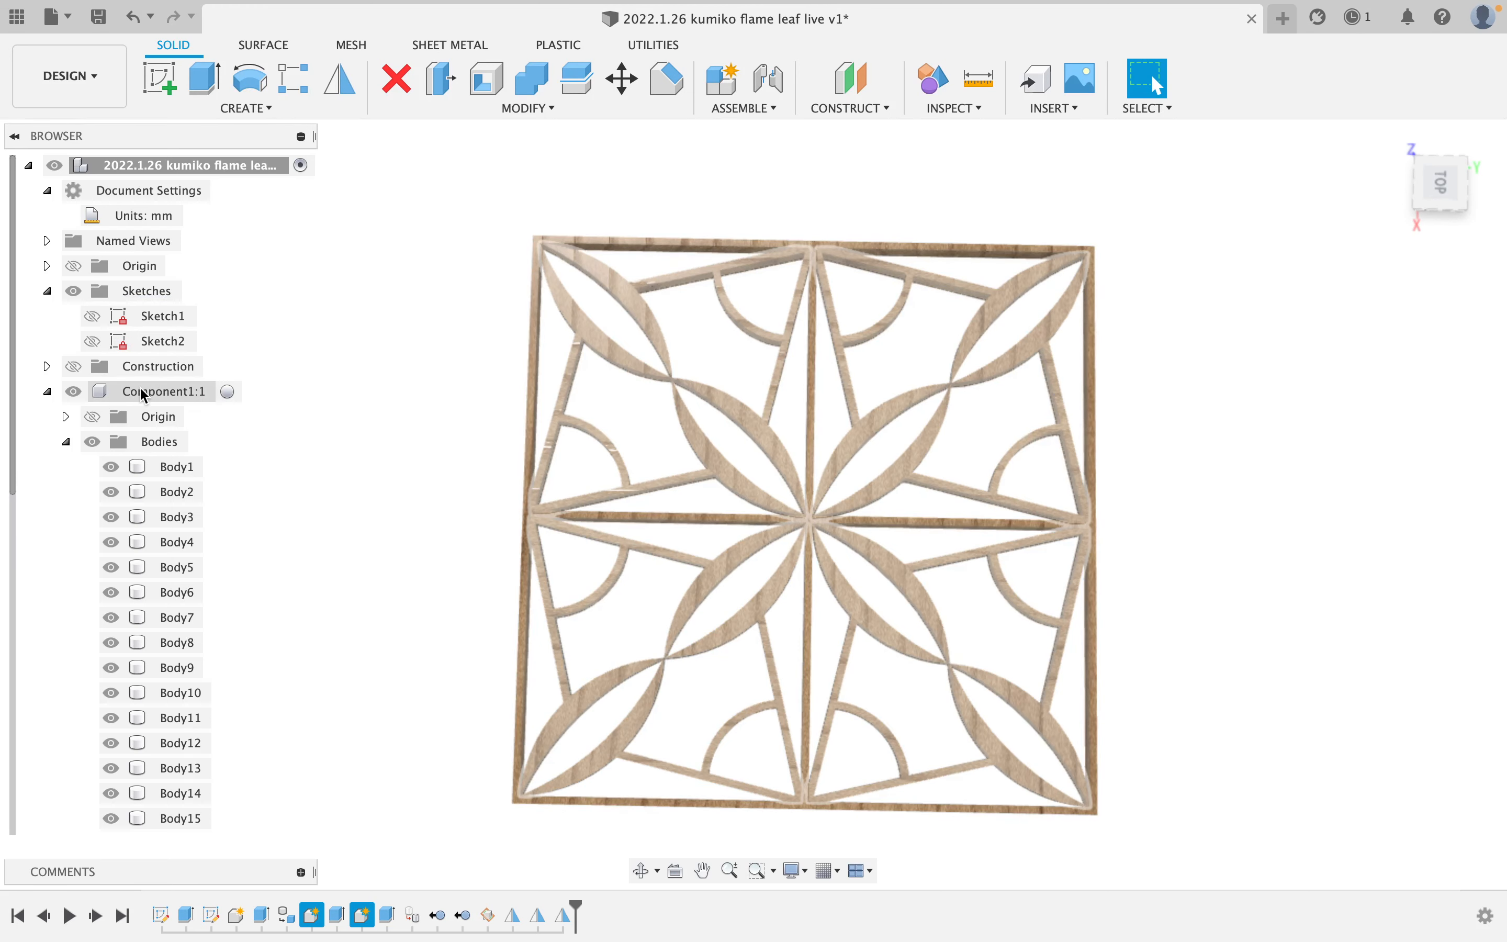
right_click(152, 343)
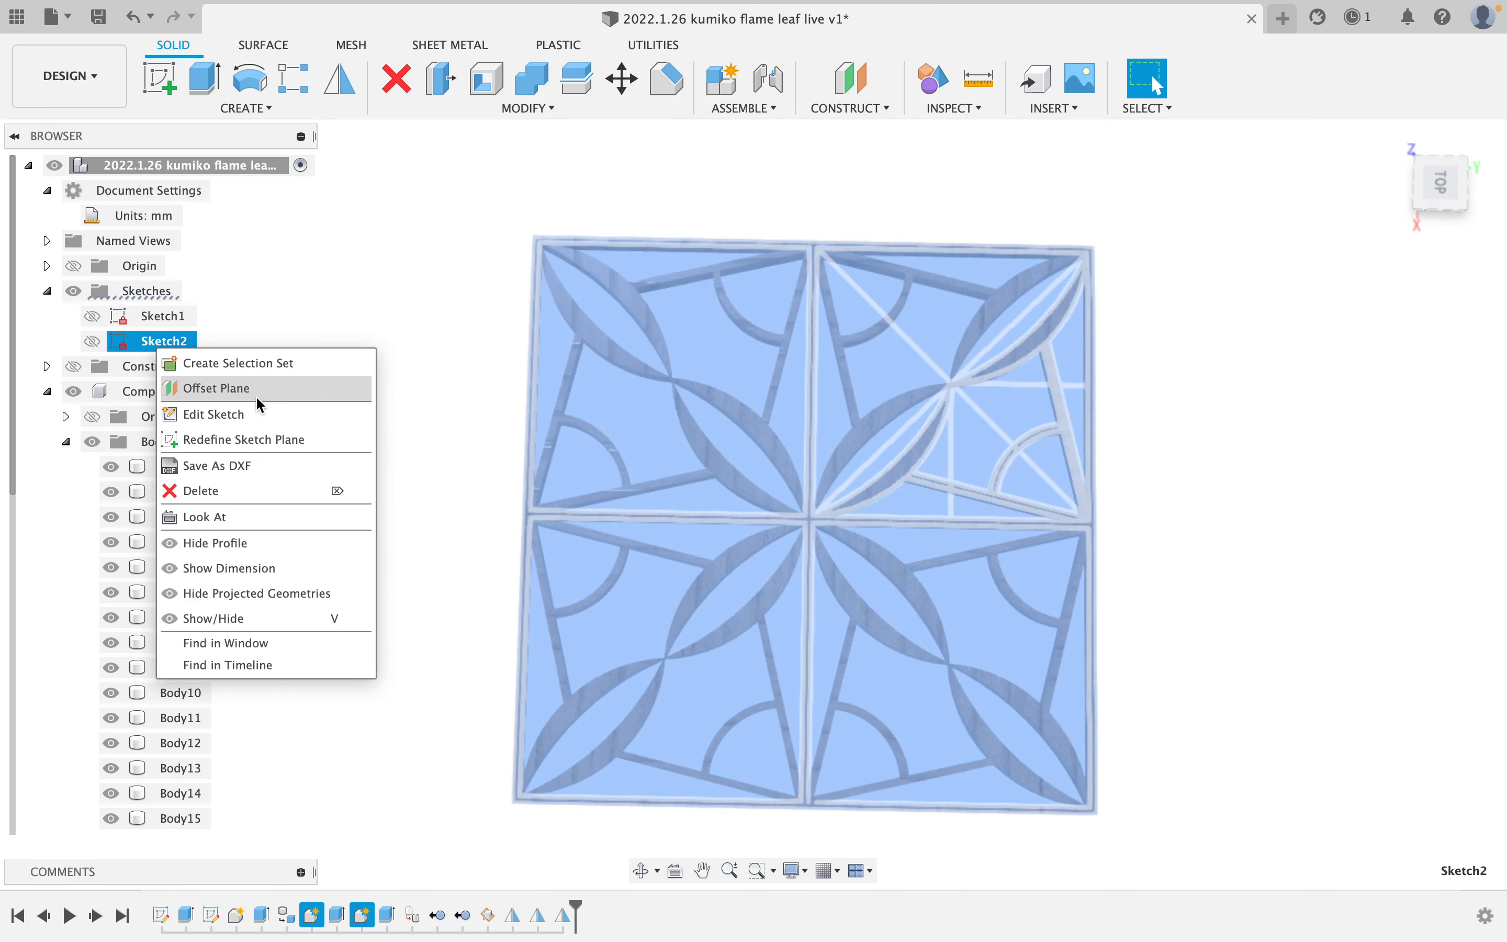
click(212, 413)
- Change the R75 leaf arc's radius to 55 mm to make the leaves narrower
scroll(641, 356, up, 4)
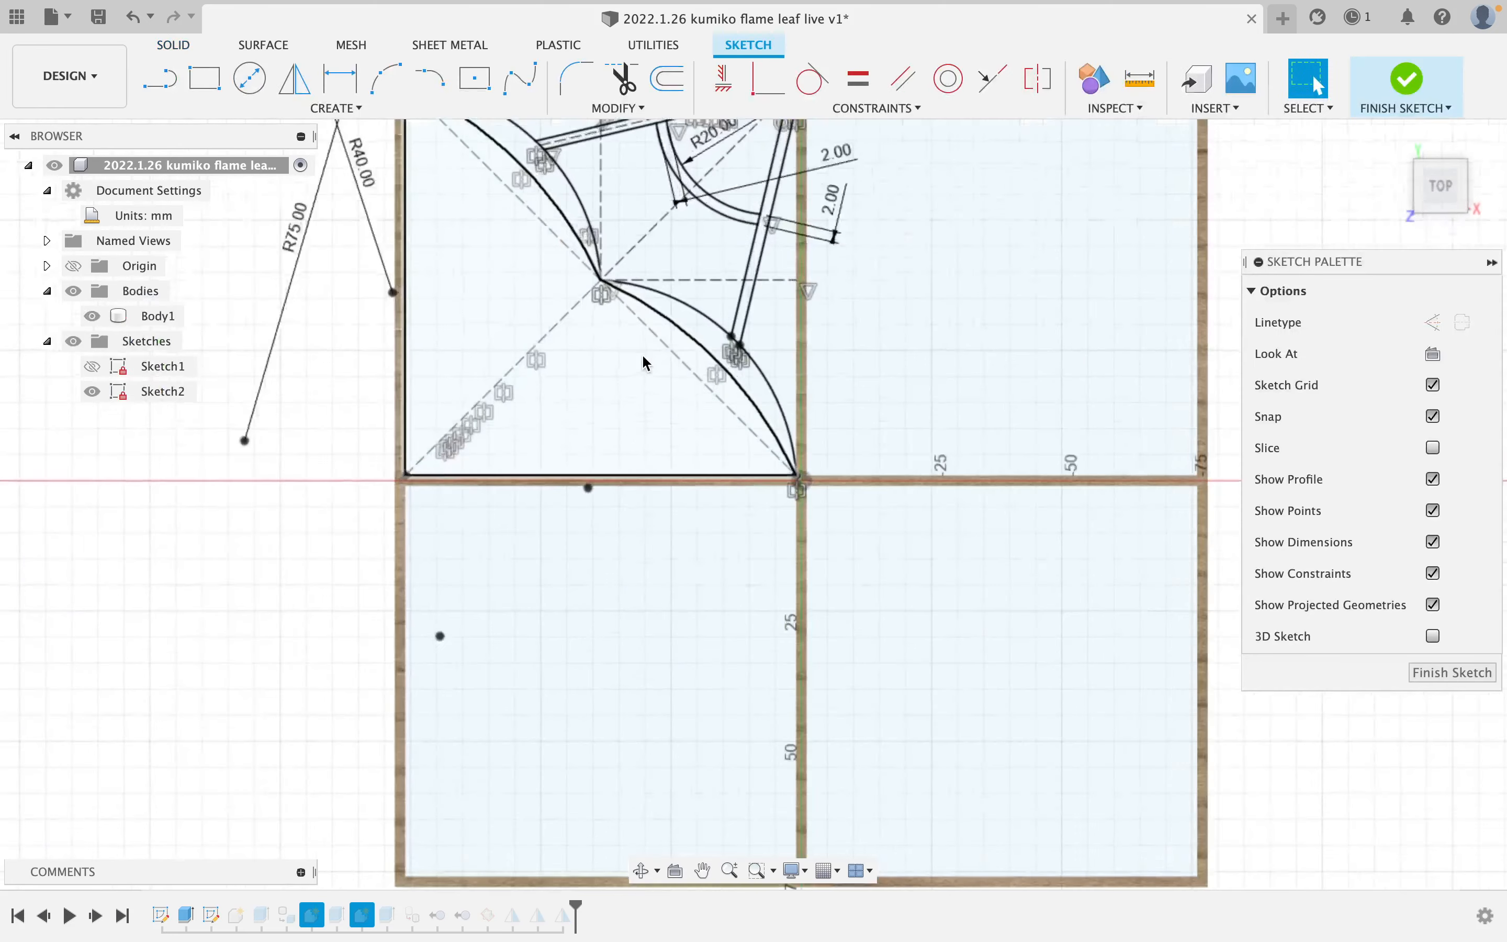
scroll(641, 356, down, 2)
middle_drag(509, 241, 540, 352)
scroll(540, 352, up, 1)
scroll(541, 354, up, 2)
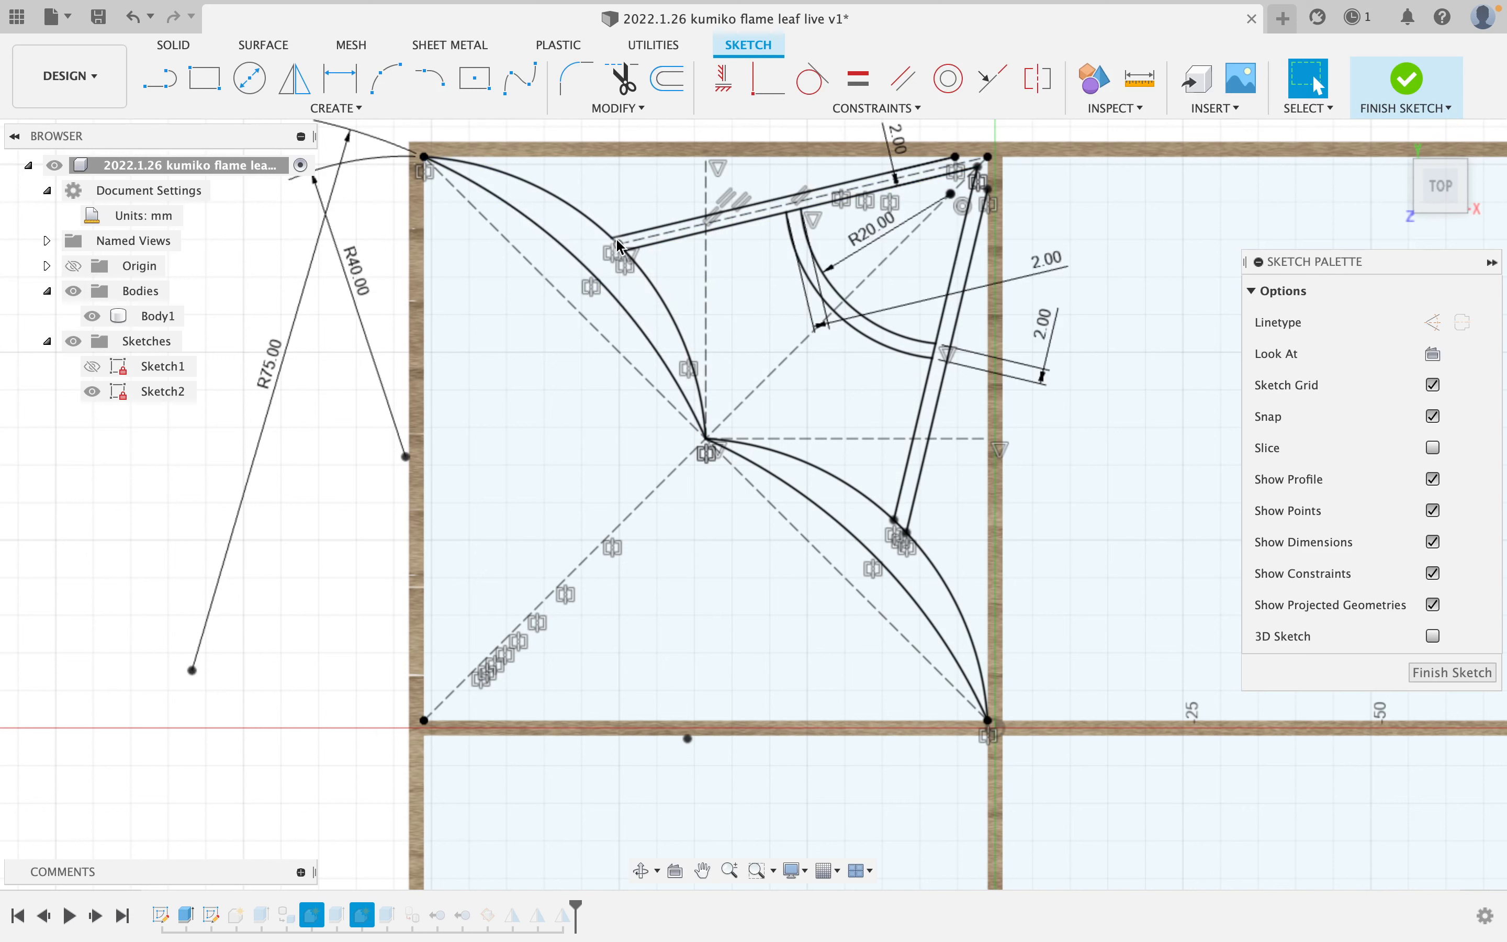
click(272, 372)
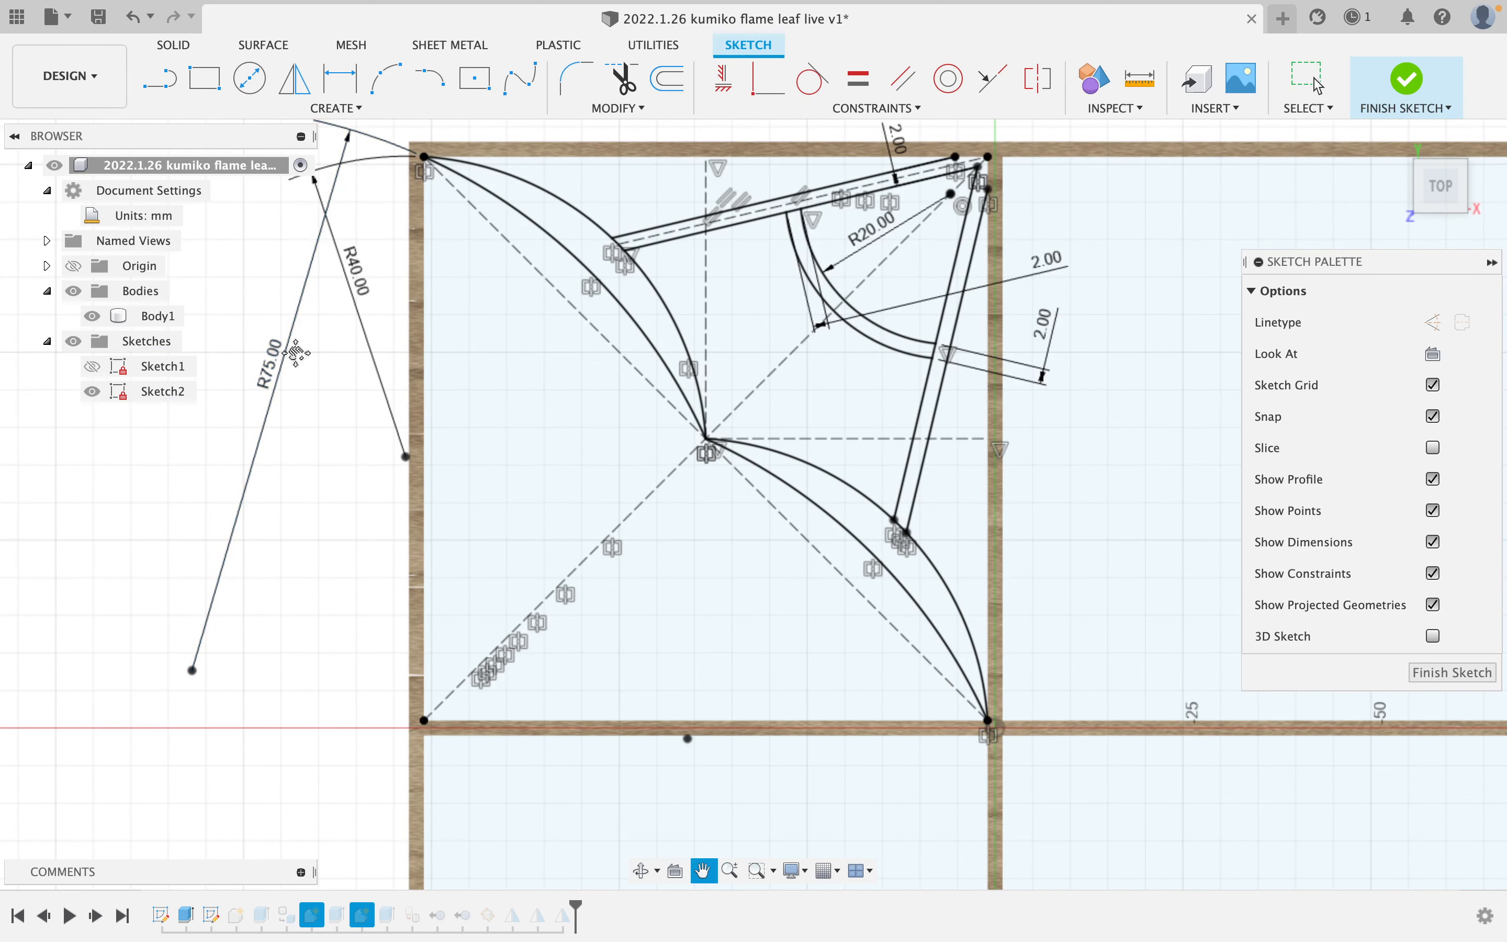
middle_drag(273, 379, 468, 386)
double_click(469, 386)
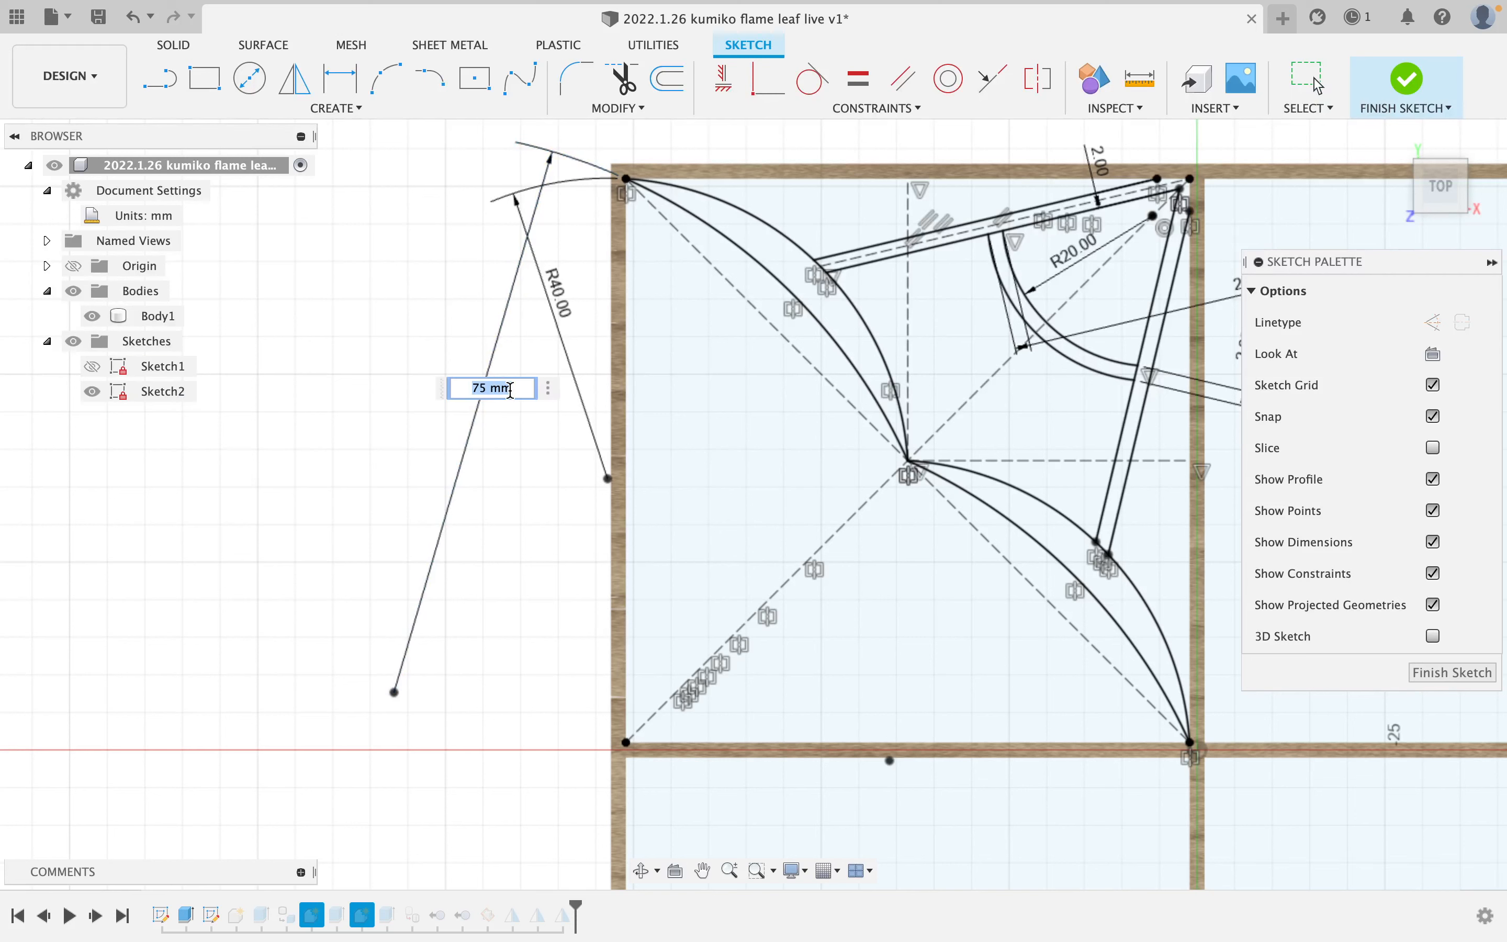
text(55)
key(Return)
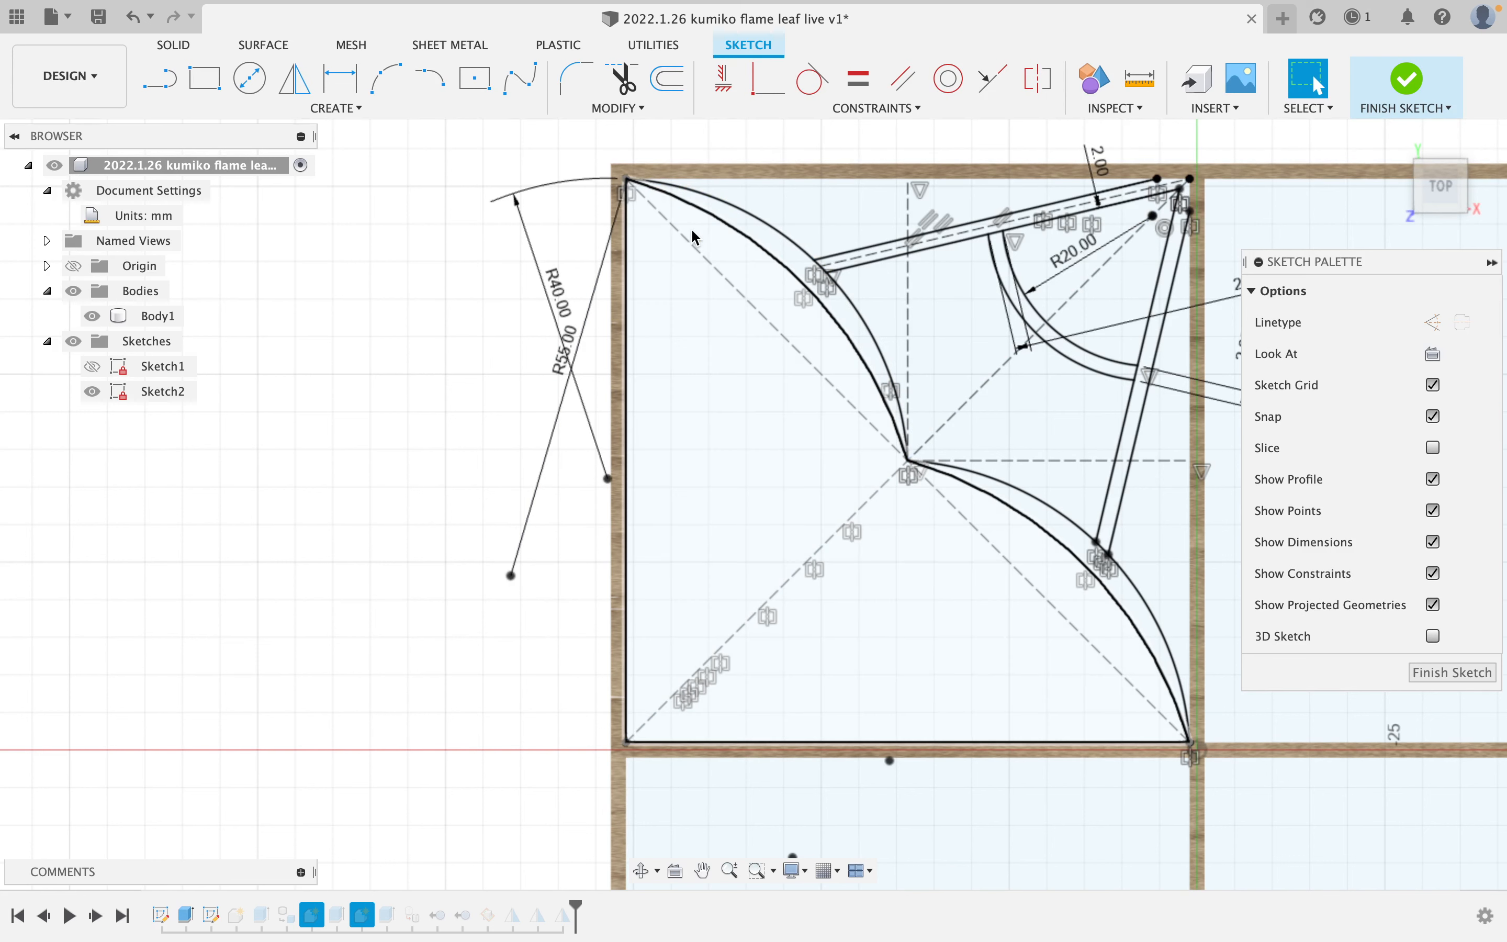
- Try to reduce the arc band's inner radius, first to 18 mm and again to 15 mm
drag(854, 330, 893, 279)
middle_drag(891, 273, 706, 275)
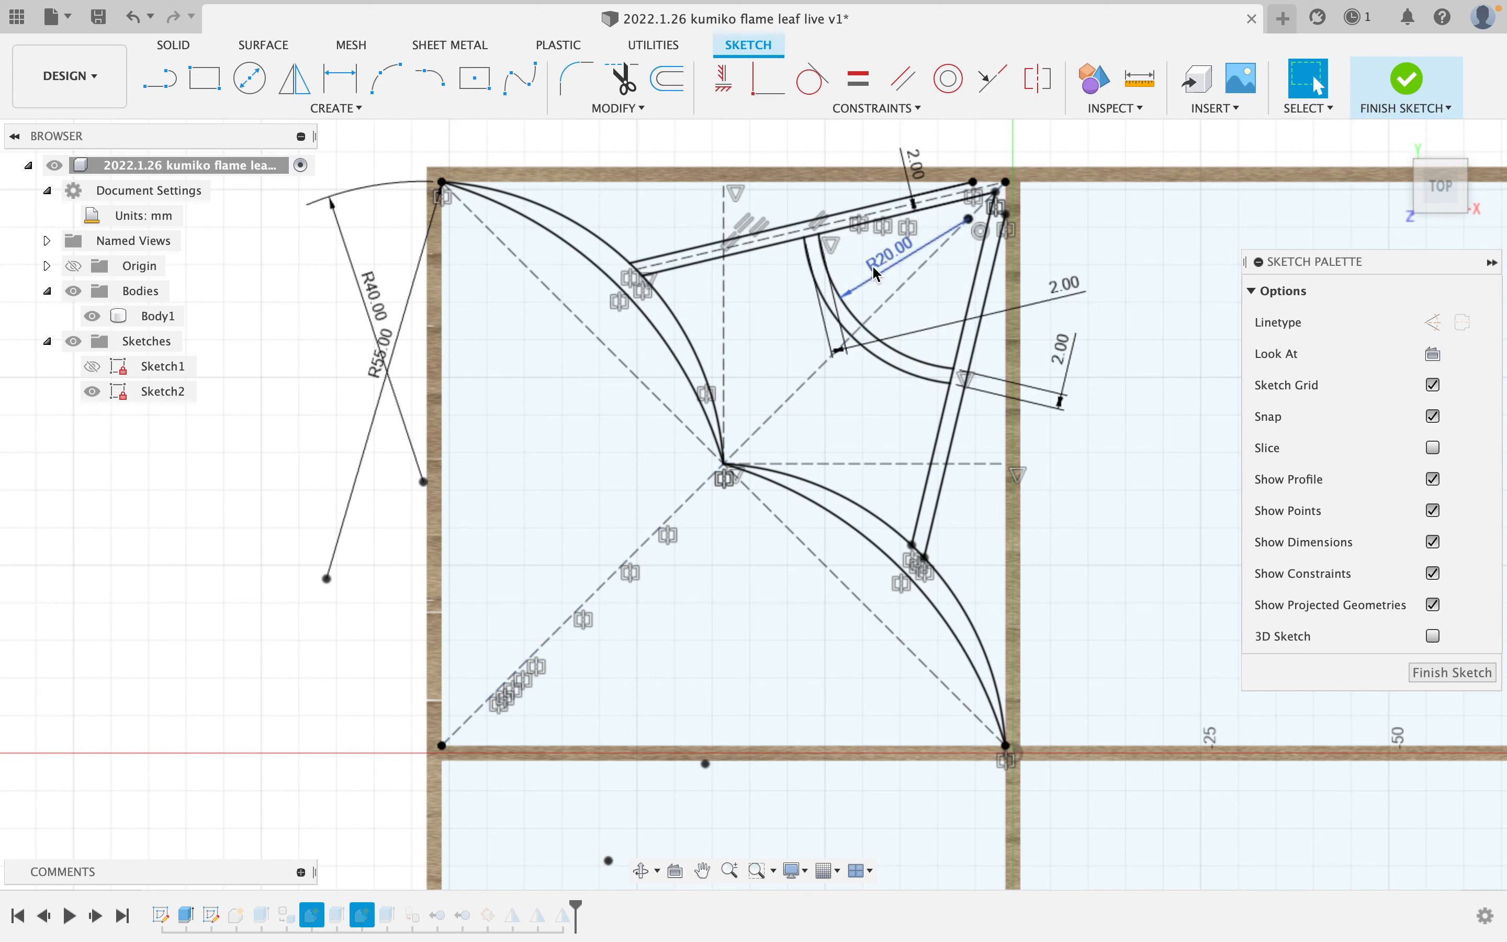
double_click(889, 252)
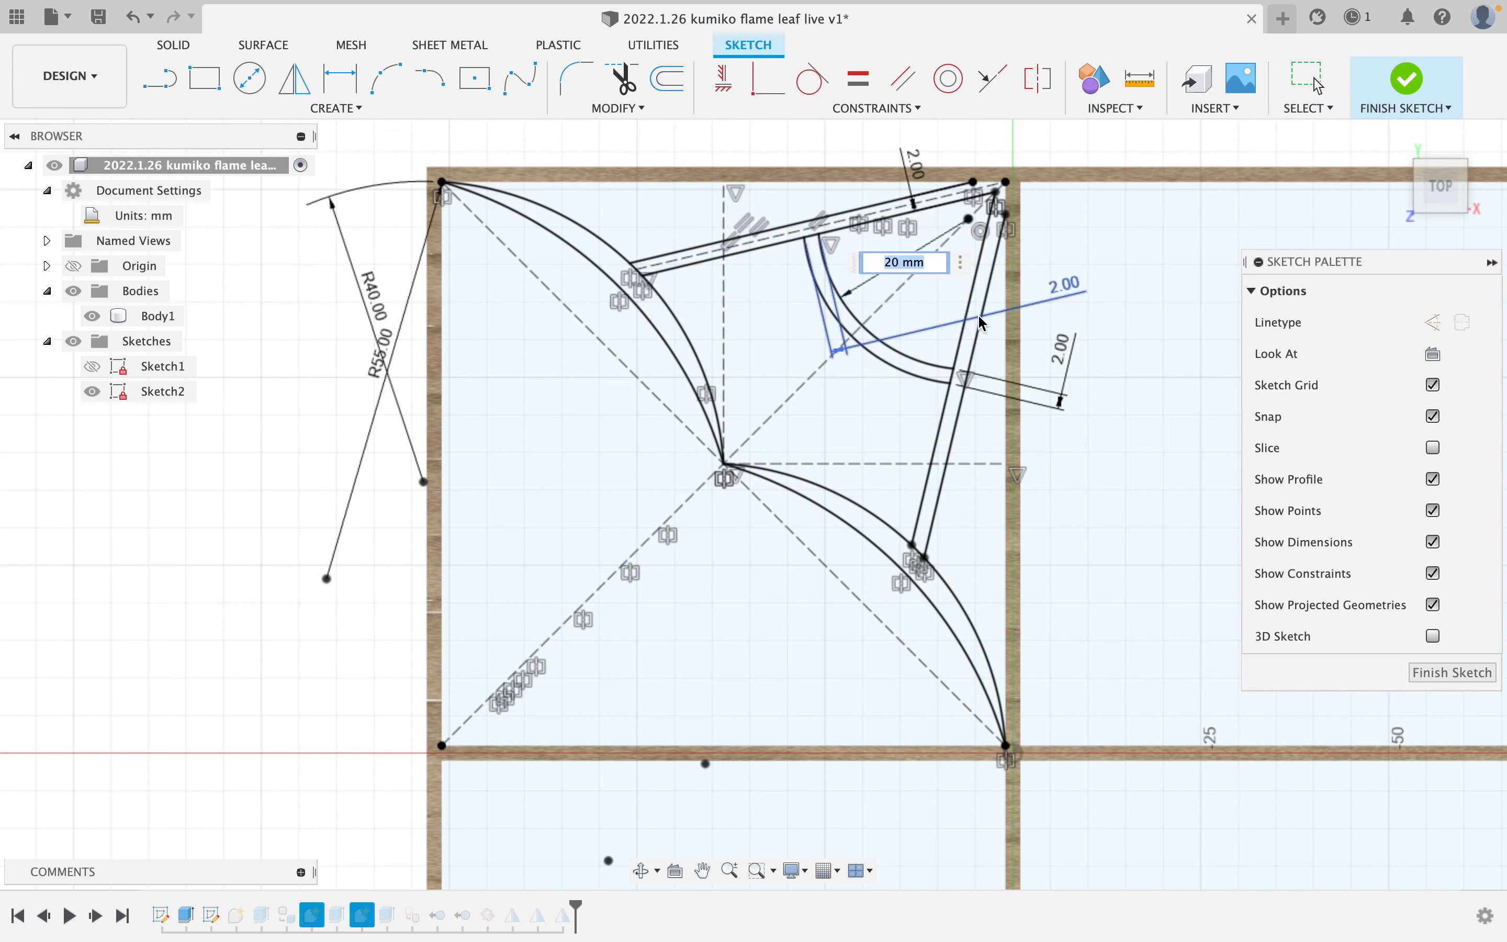
text(18)
key(Return)
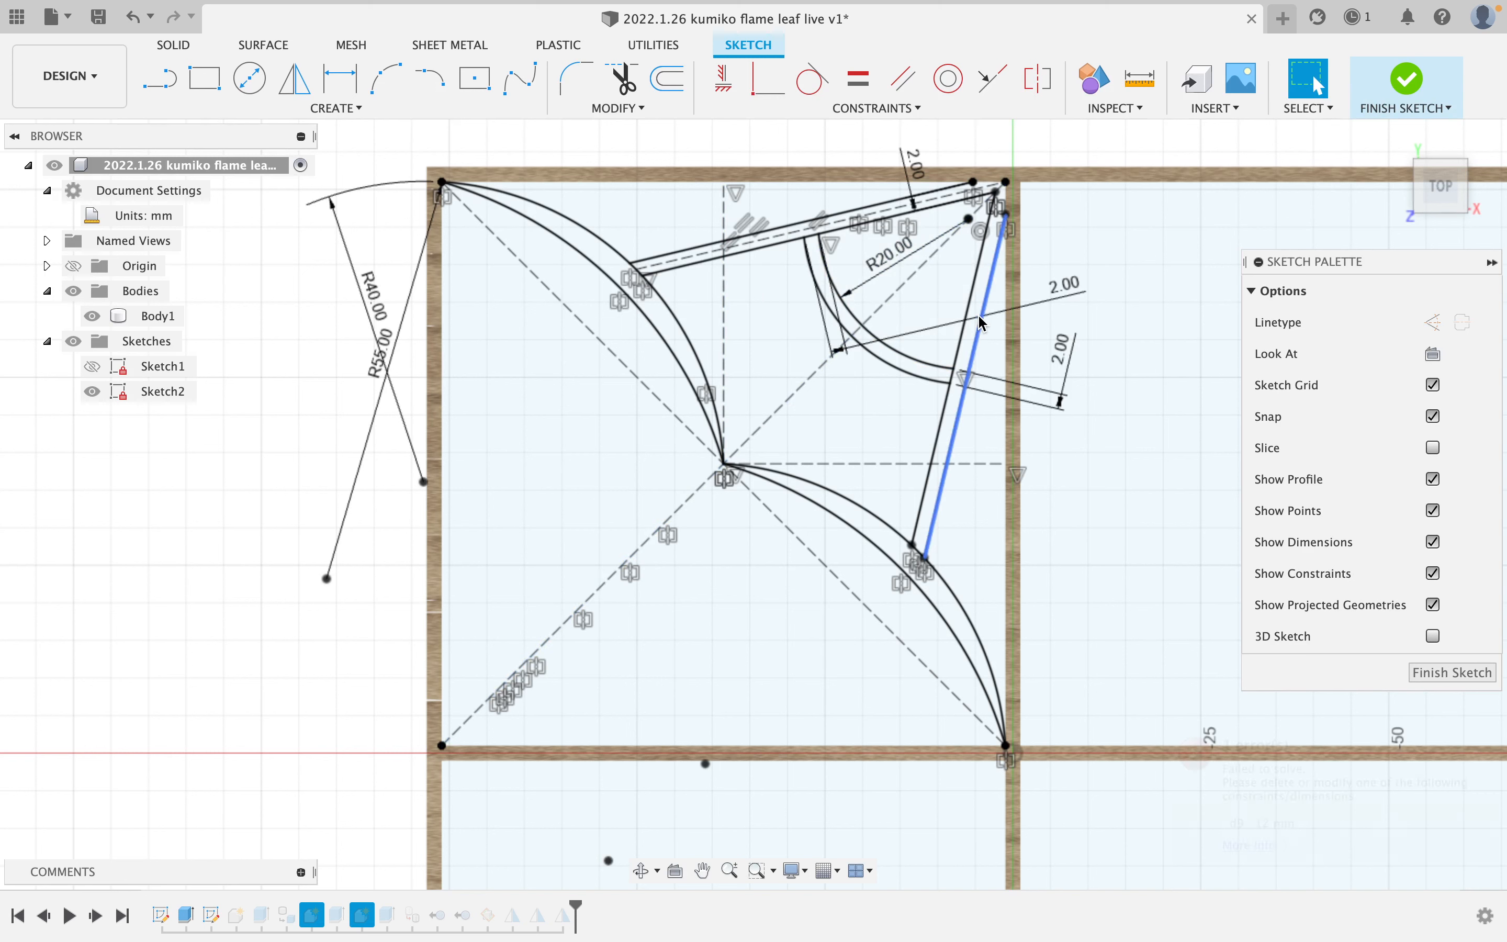
double_click(883, 261)
text(15)
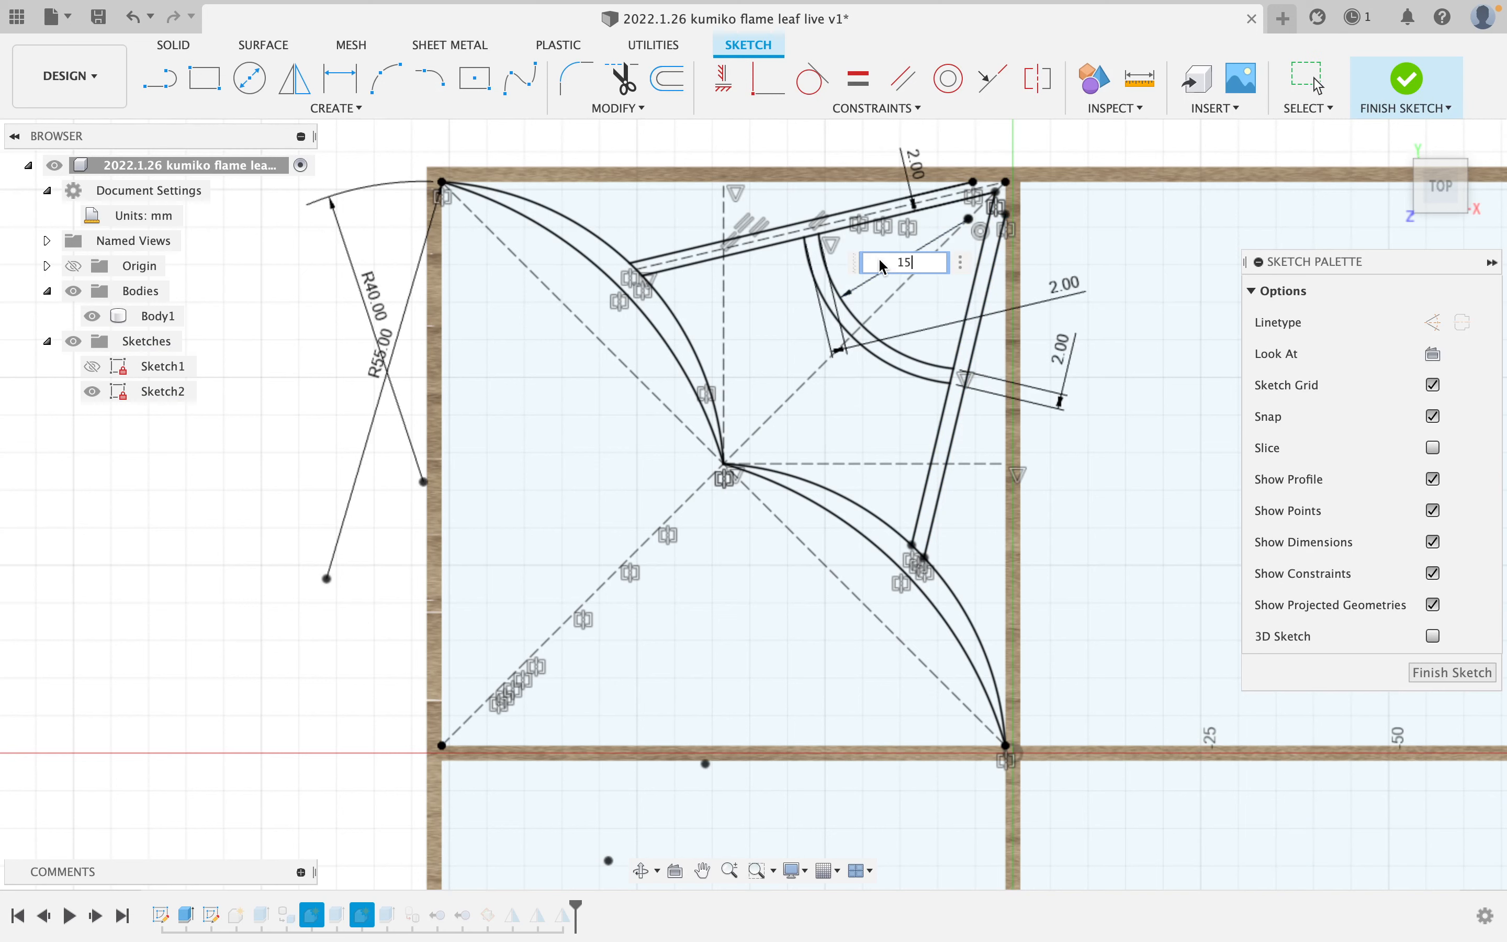
key(Return)
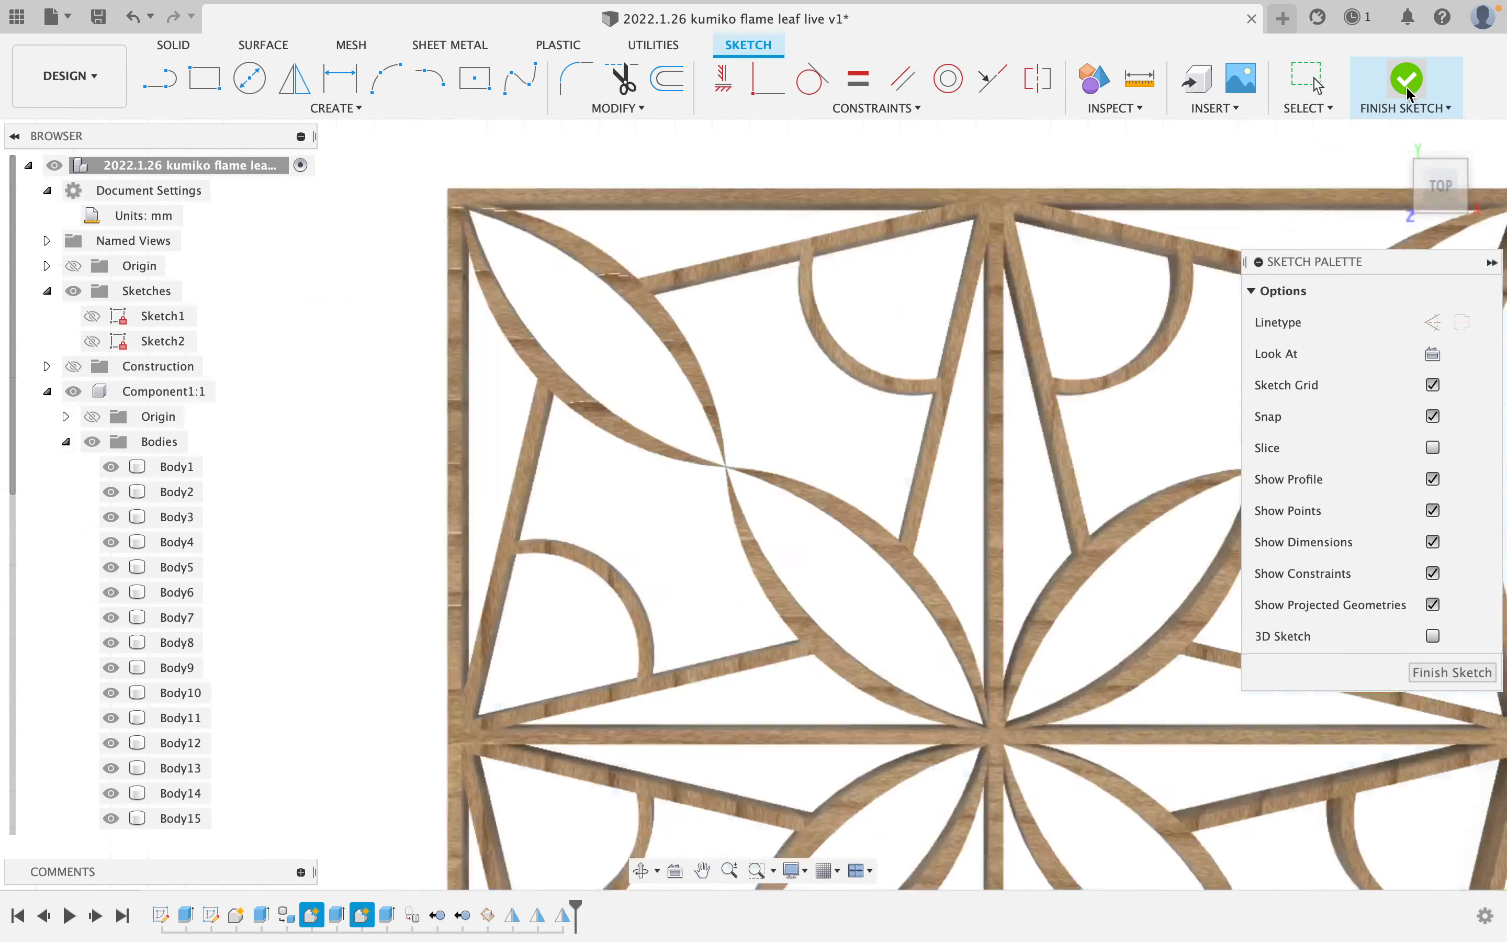
- Finish the current sketch edit, then reopen Sketch2 and set the arc band's inner radius to 30 mm
click(1409, 79)
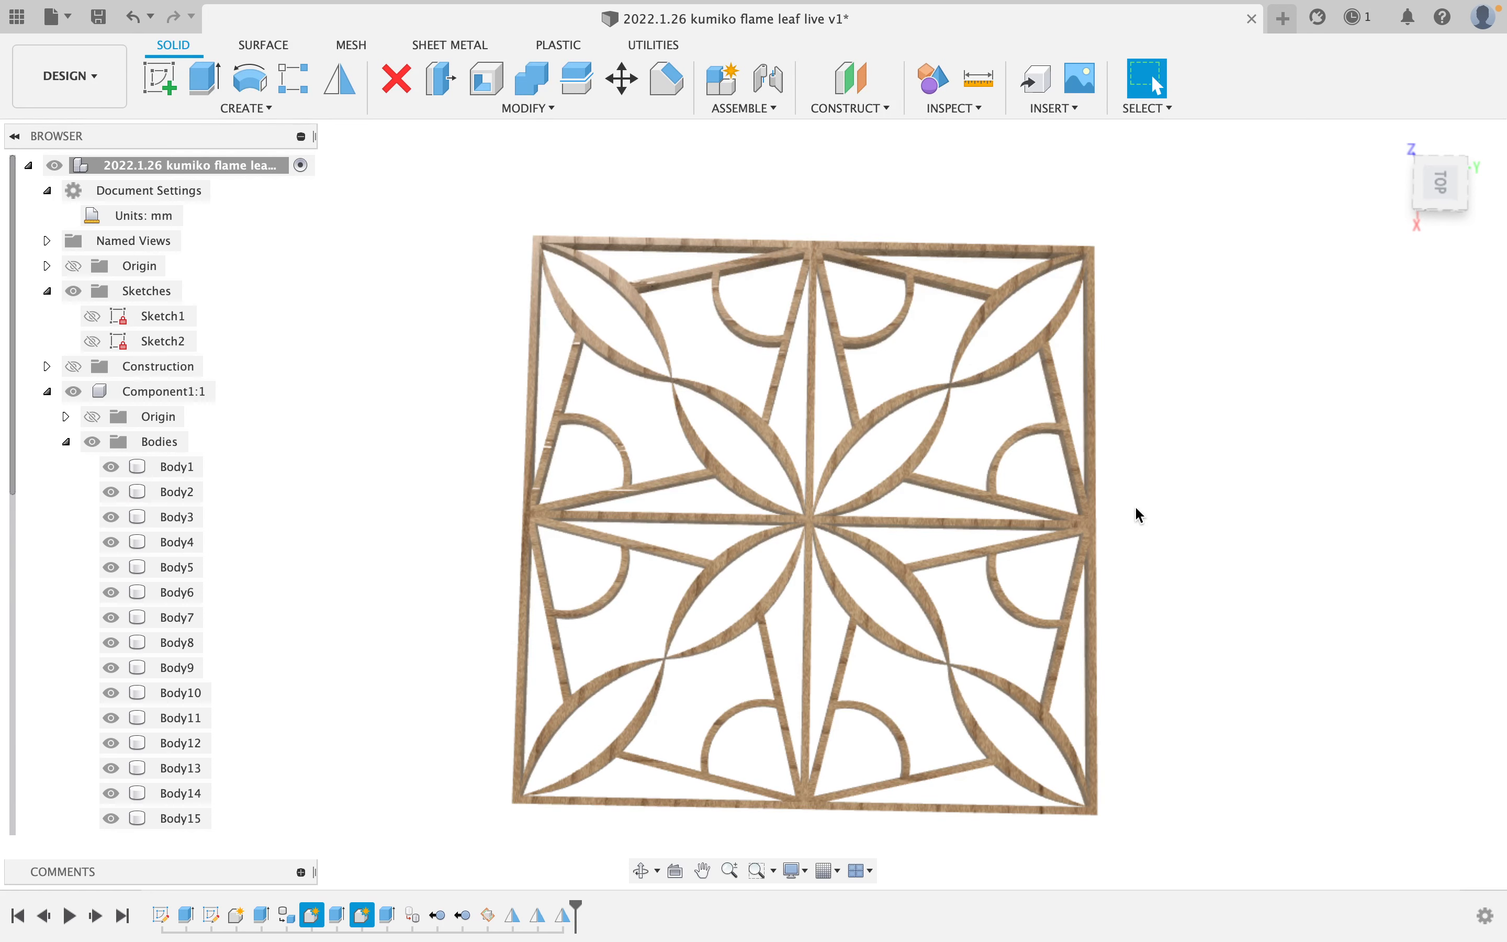
mouse_move(1136, 507)
shift+middle_down()
mouse_move(1110, 505)
mouse_move(1096, 474)
mouse_move(1113, 438)
mouse_move(1127, 480)
shift+middle_up()
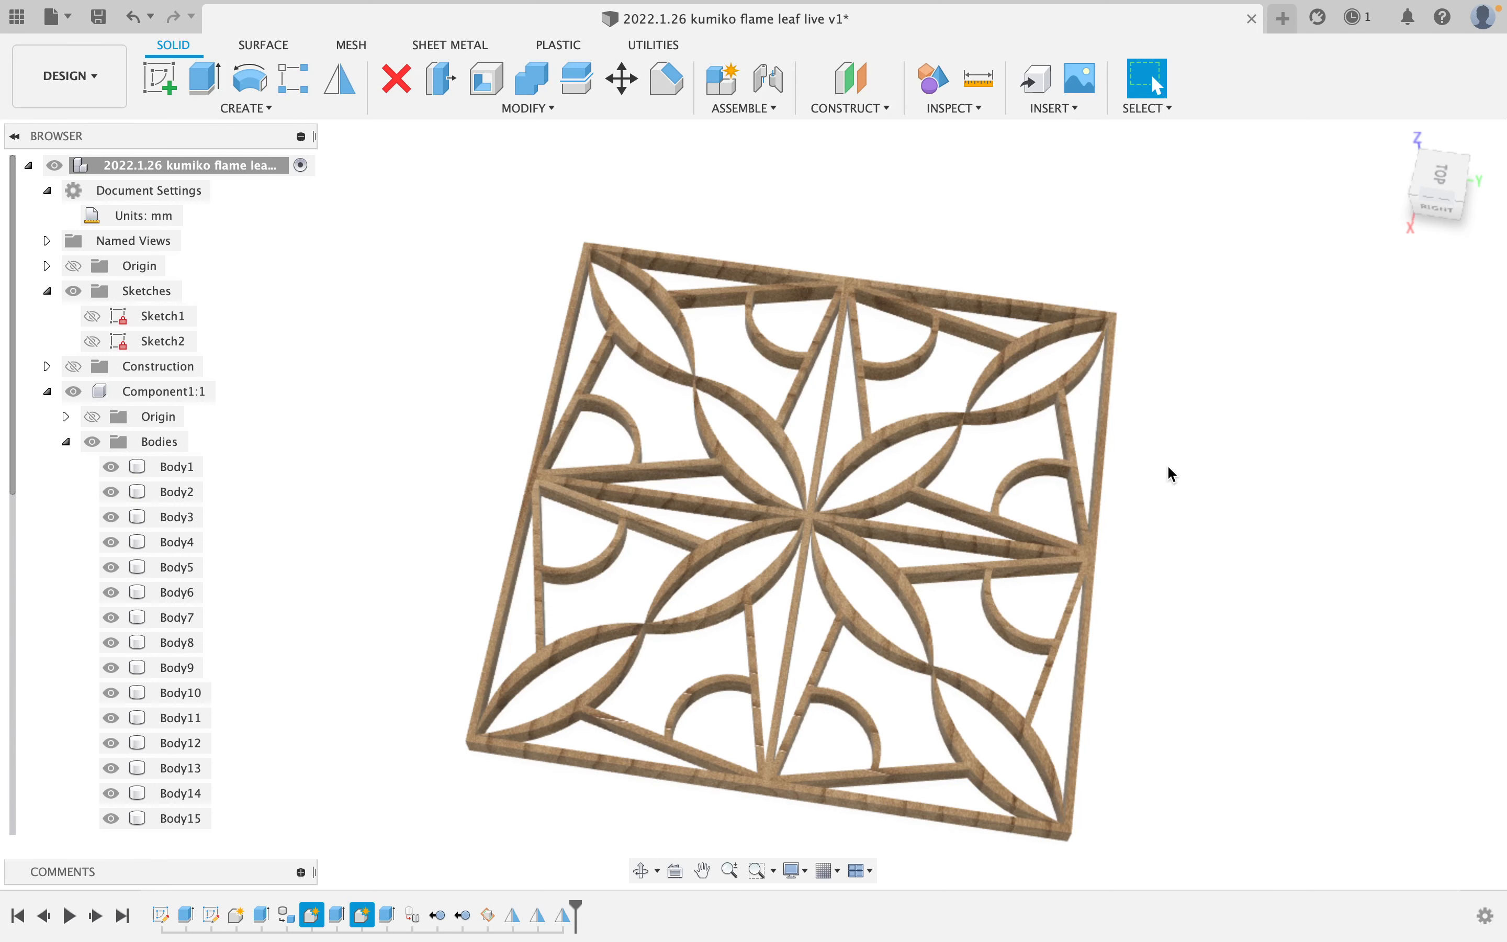
scroll(1174, 498, down, 3)
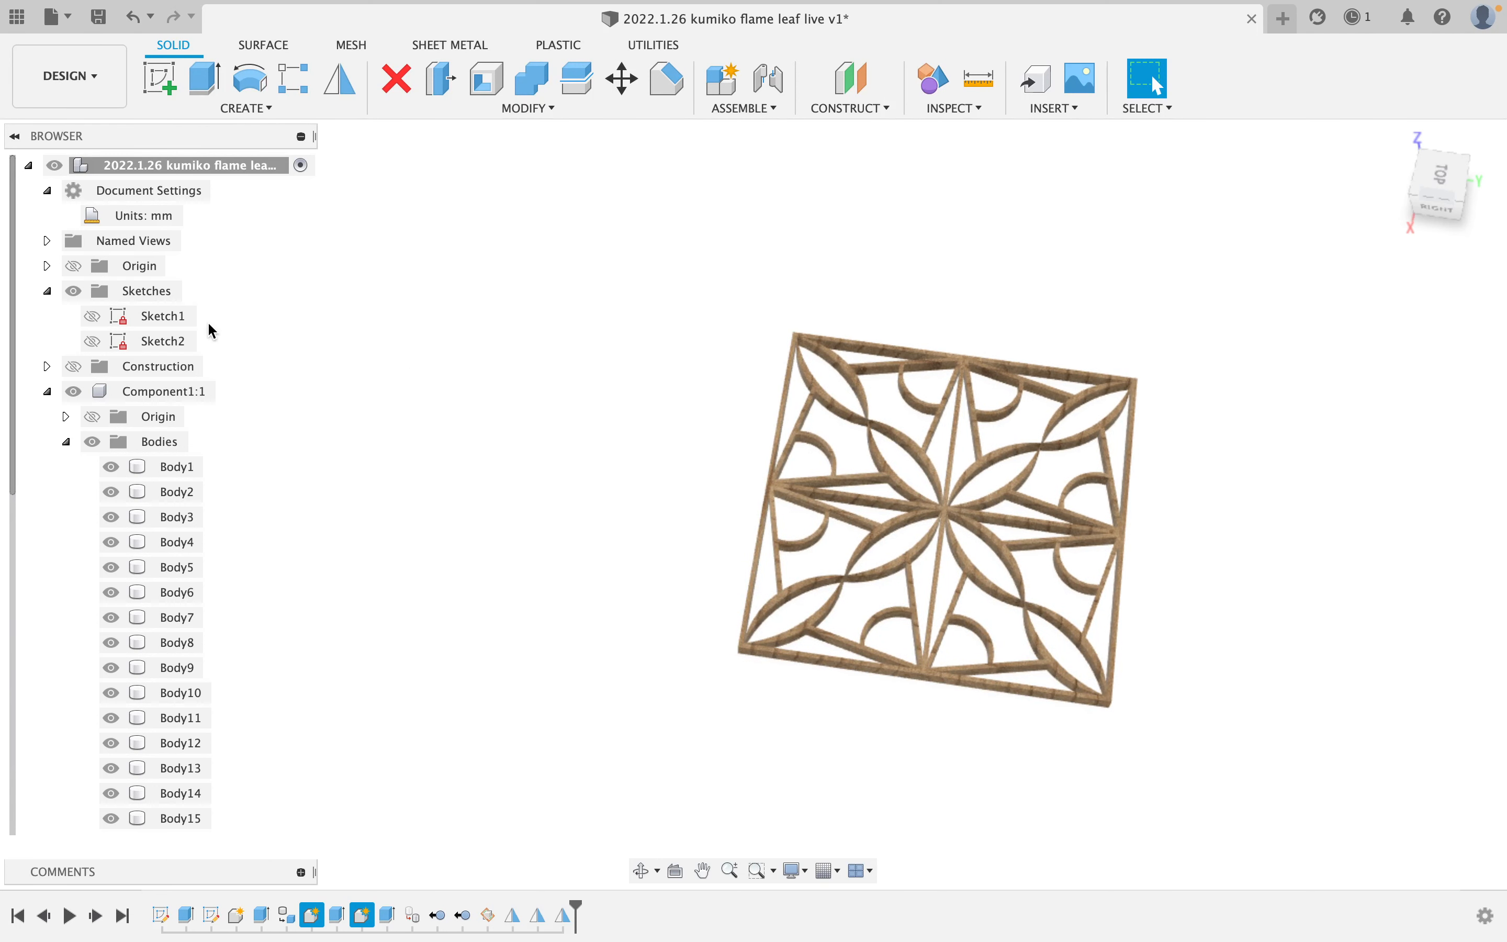
right_click(179, 343)
click(253, 412)
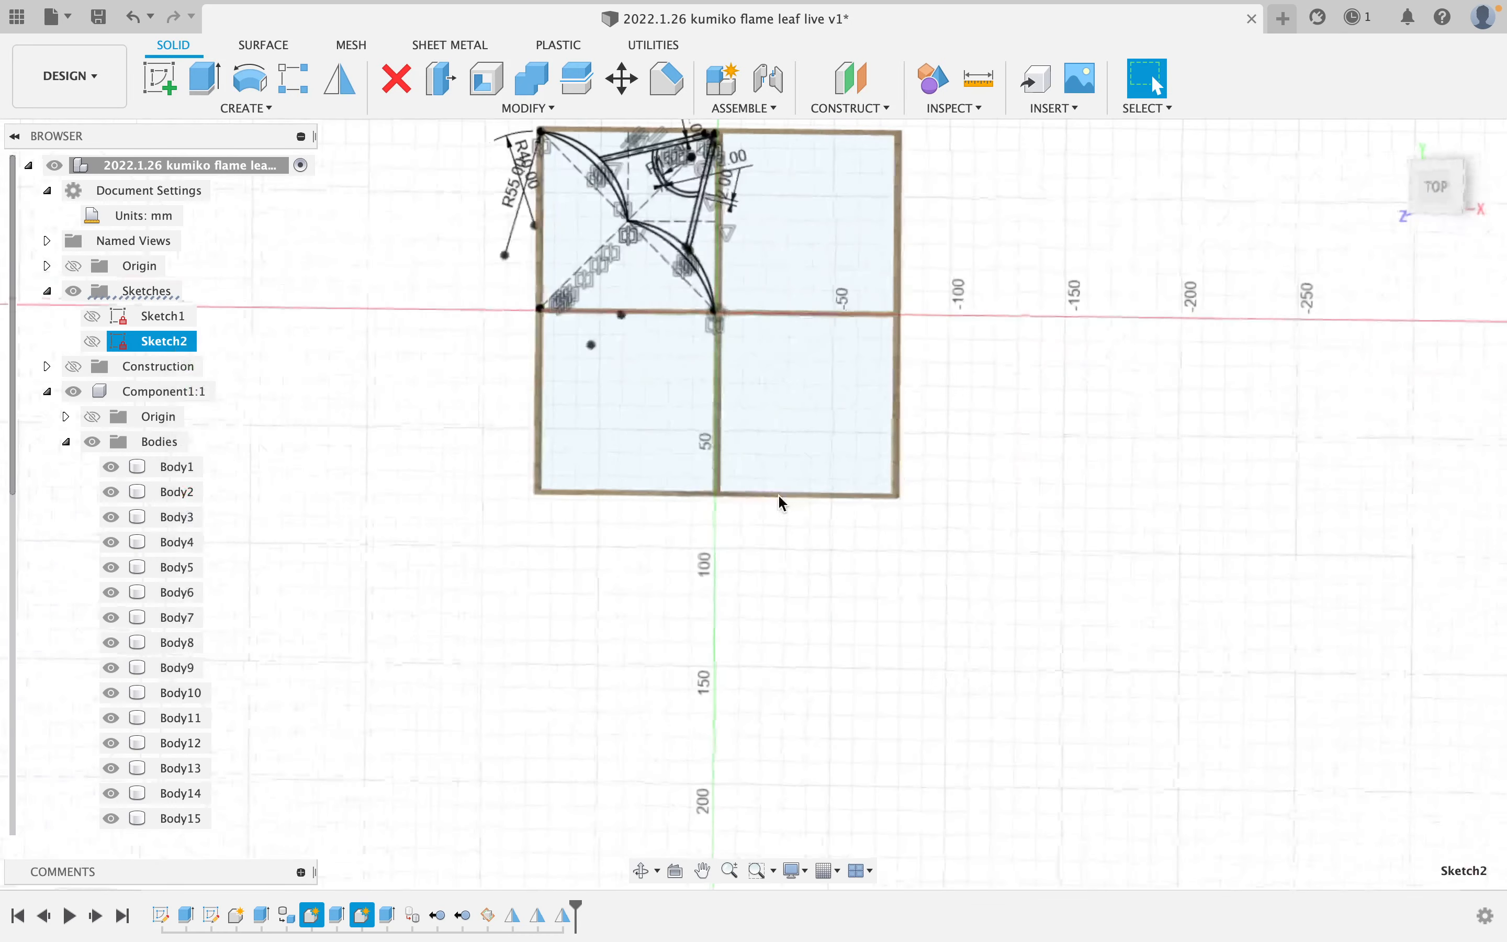
scroll(649, 489, up, 5)
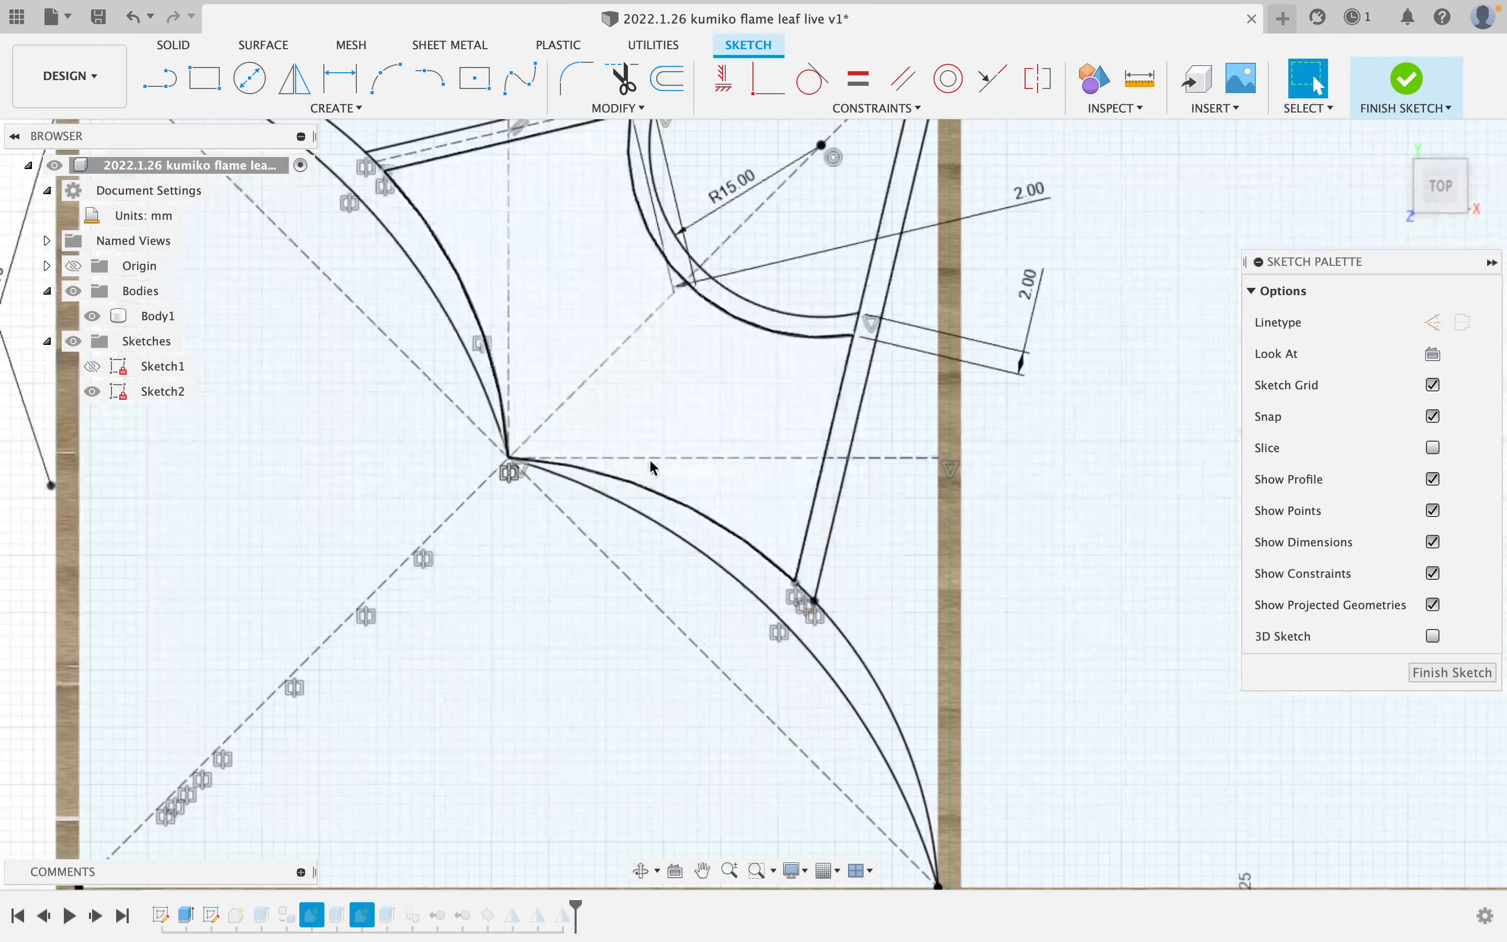
double_click(736, 194)
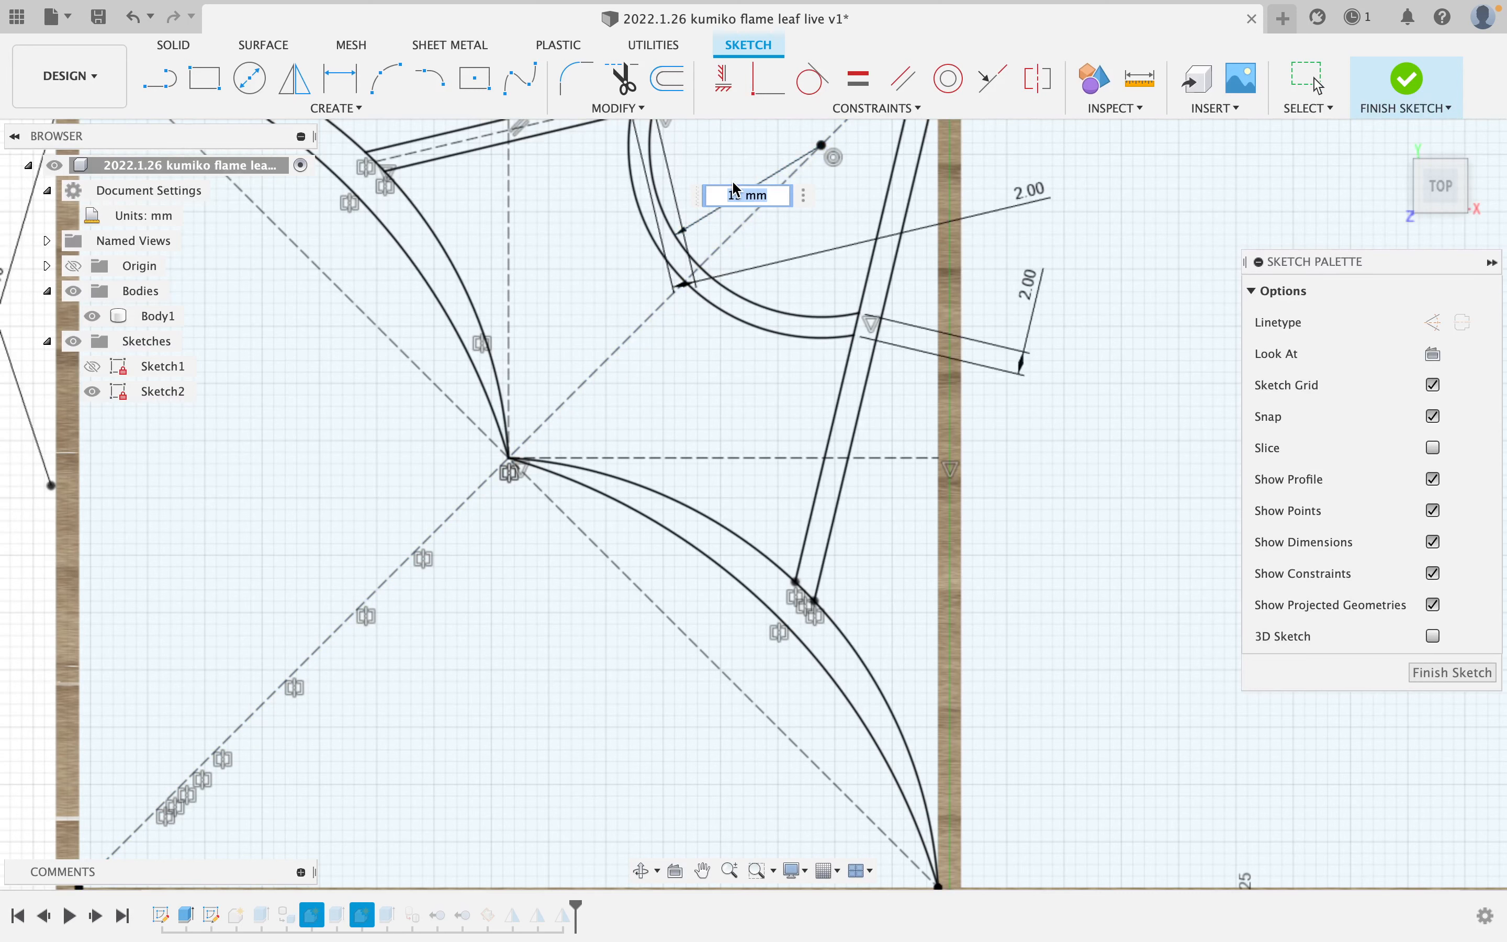
text(30)
key(Return)
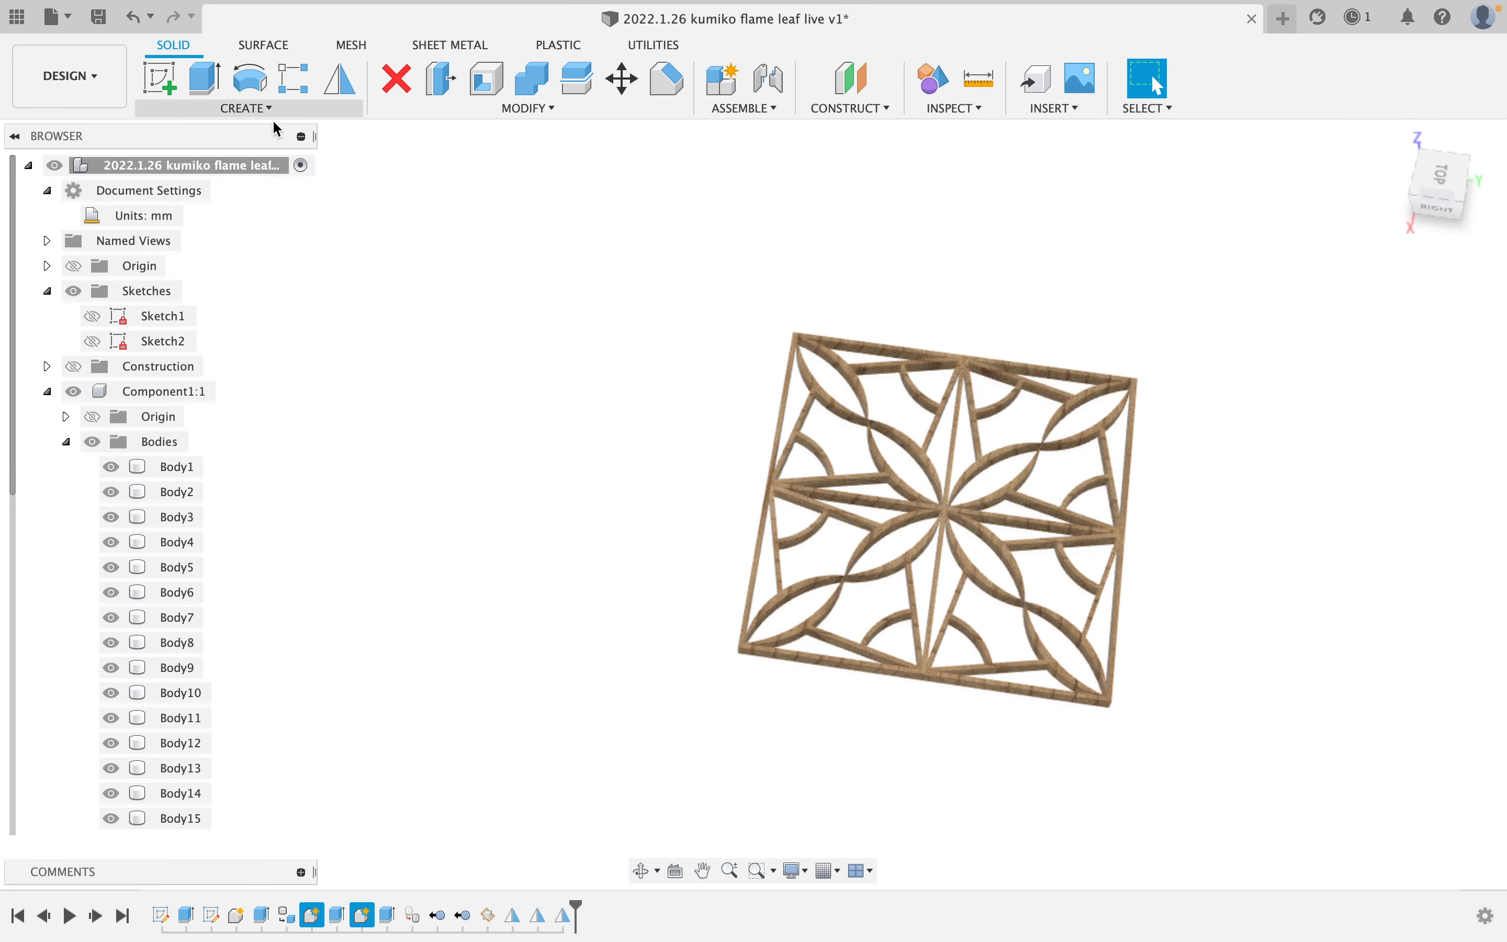
- Collapse Component1 and start a new sketch on the underside face of the frame
click(70, 398)
click(47, 391)
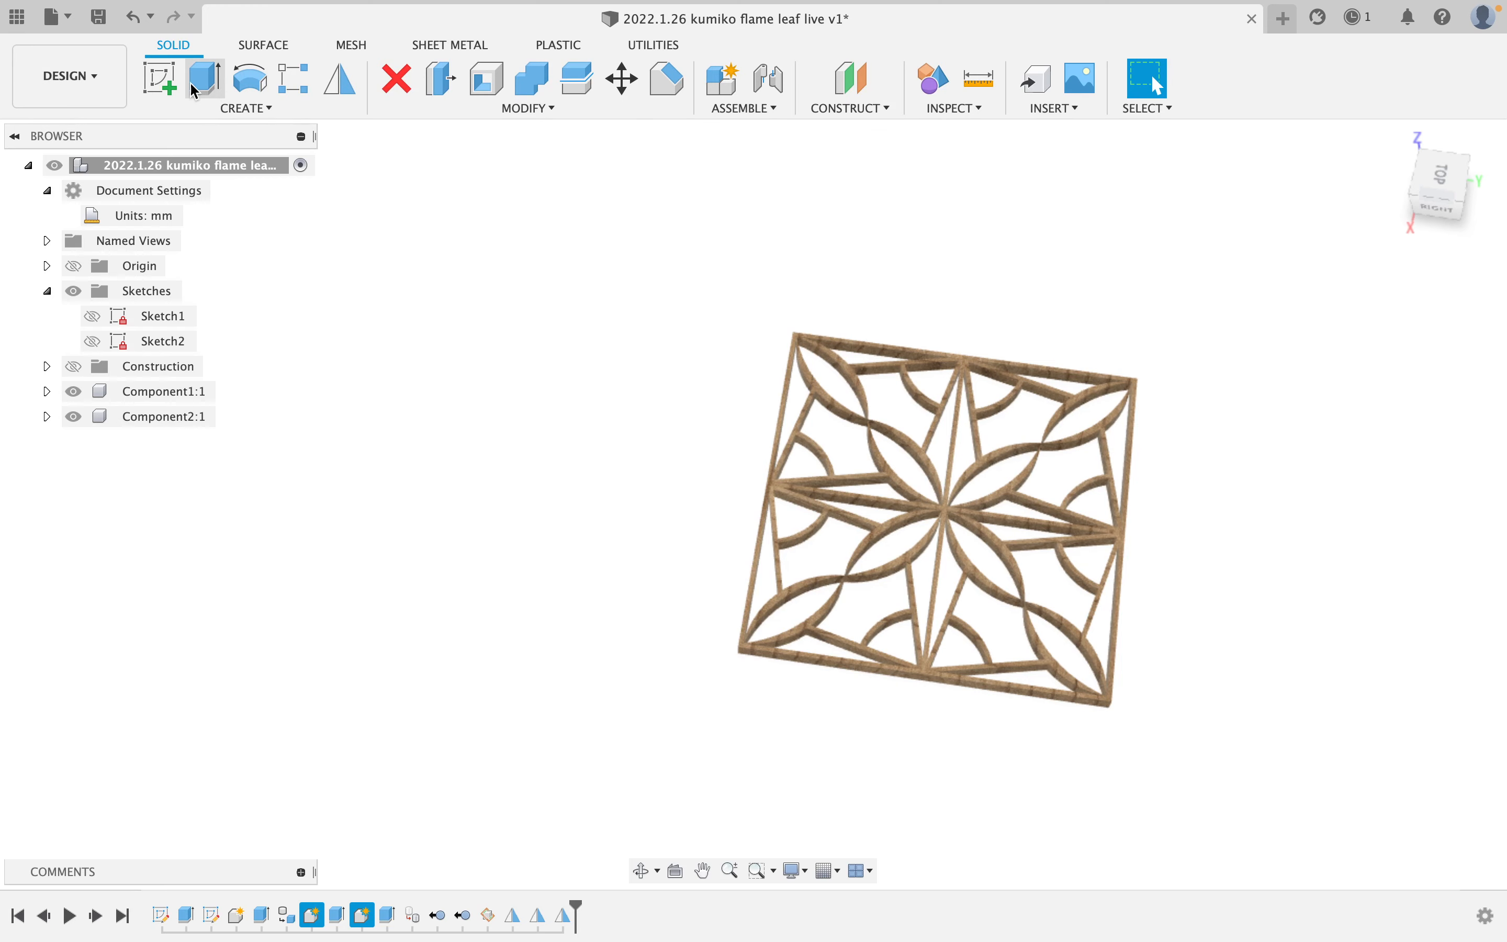
click(160, 78)
mouse_move(924, 477)
shift+middle_down()
mouse_move(950, 319)
mouse_move(1042, 562)
mouse_move(1039, 510)
shift+middle_up()
click(1038, 509)
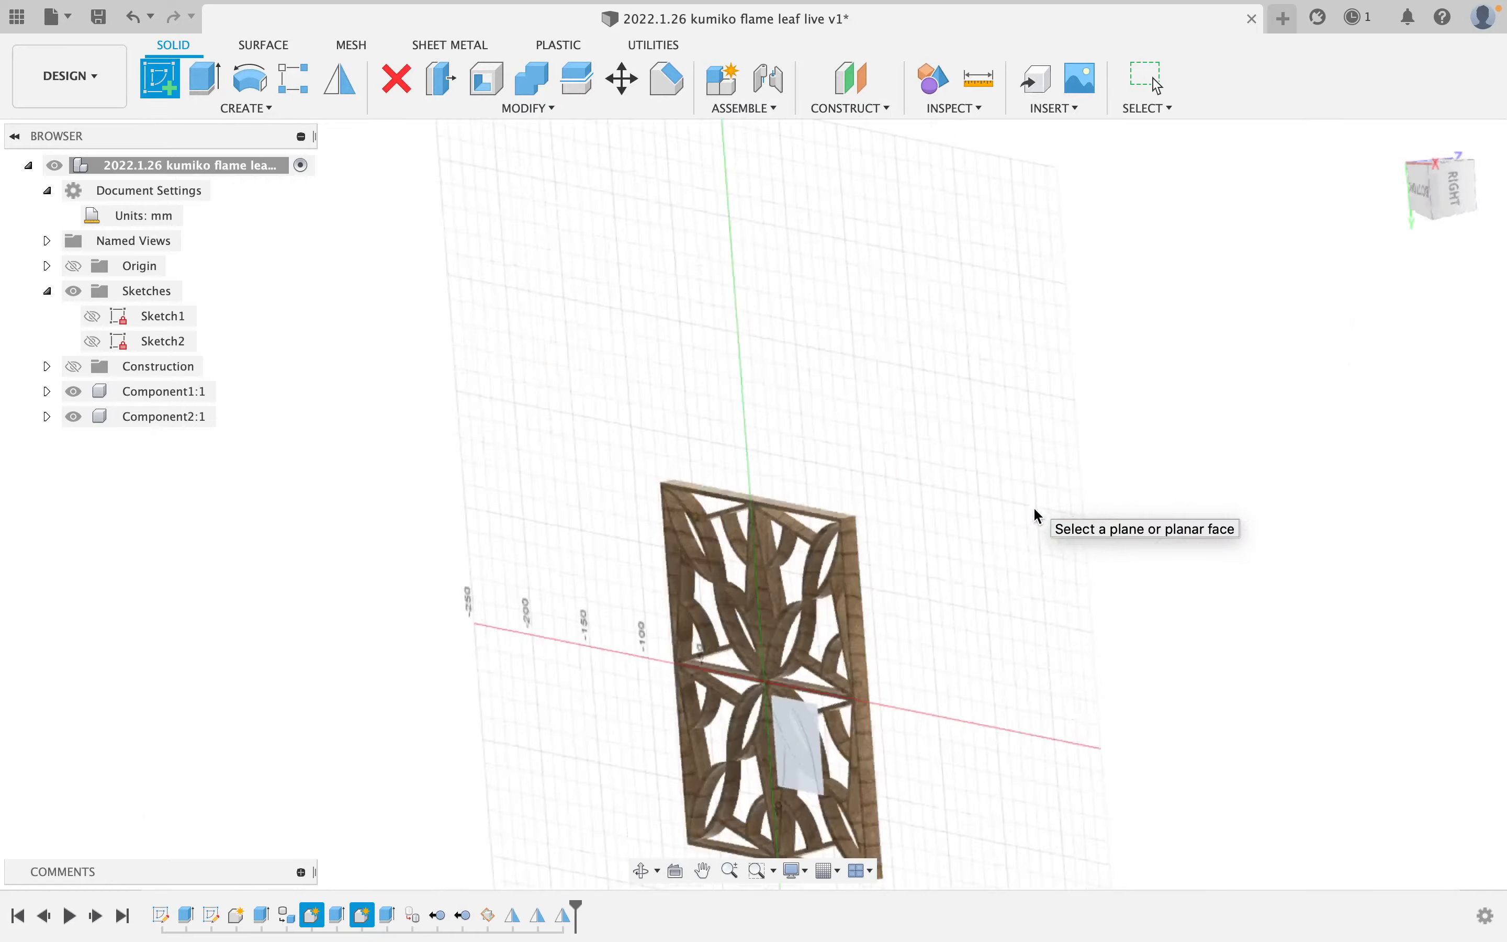
- Project the frame's underside face into the new sketch, keeping the projection link on
key(p)
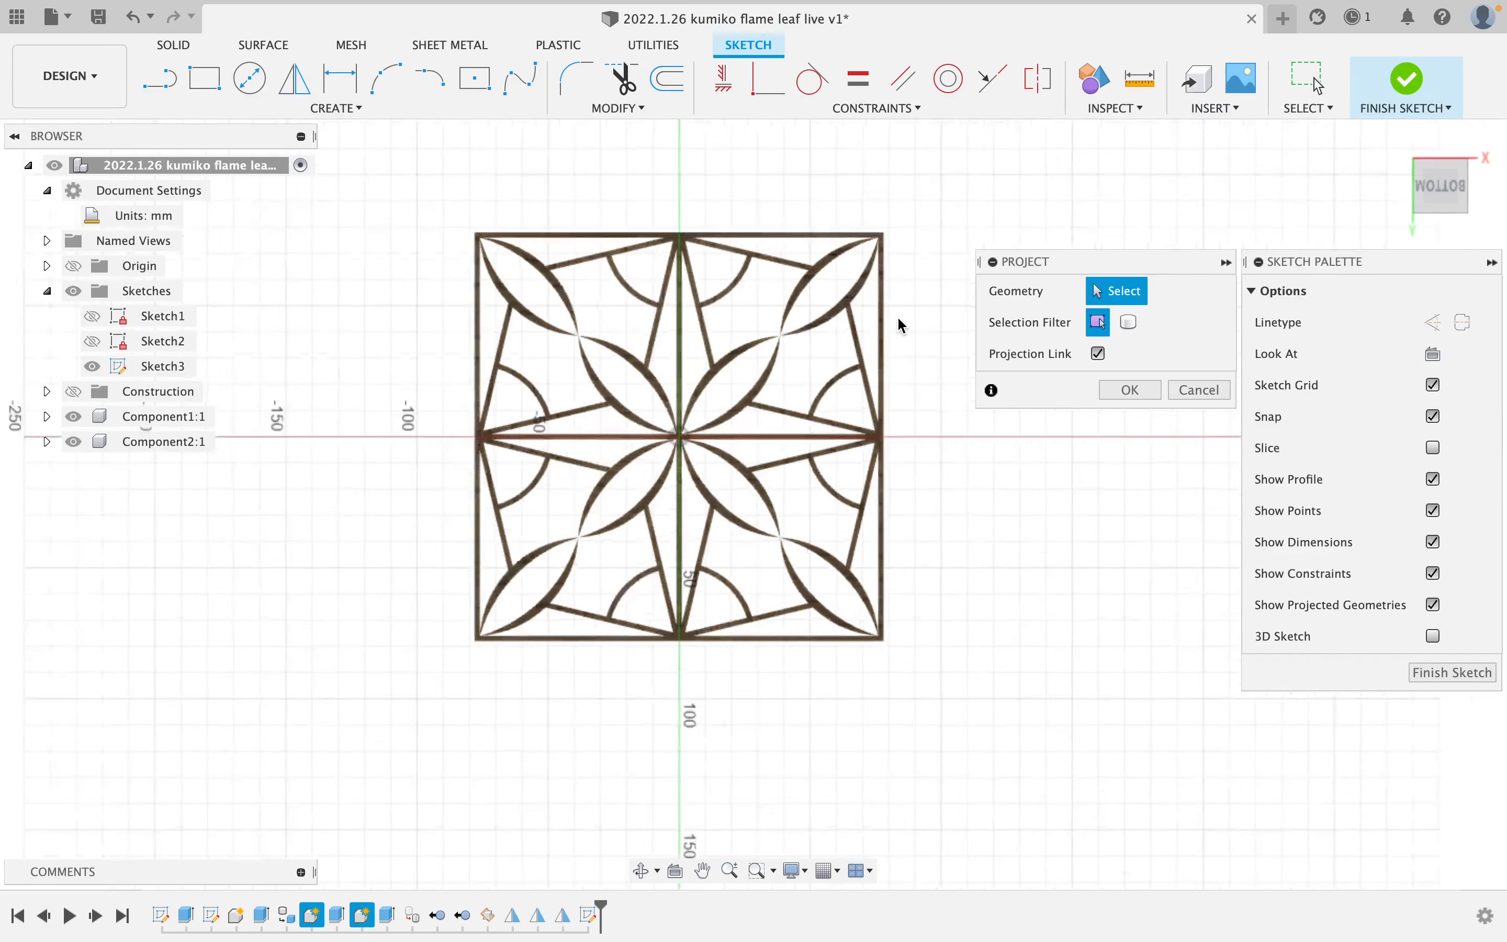
scroll(898, 316, up, 5)
scroll(868, 324, up, 3)
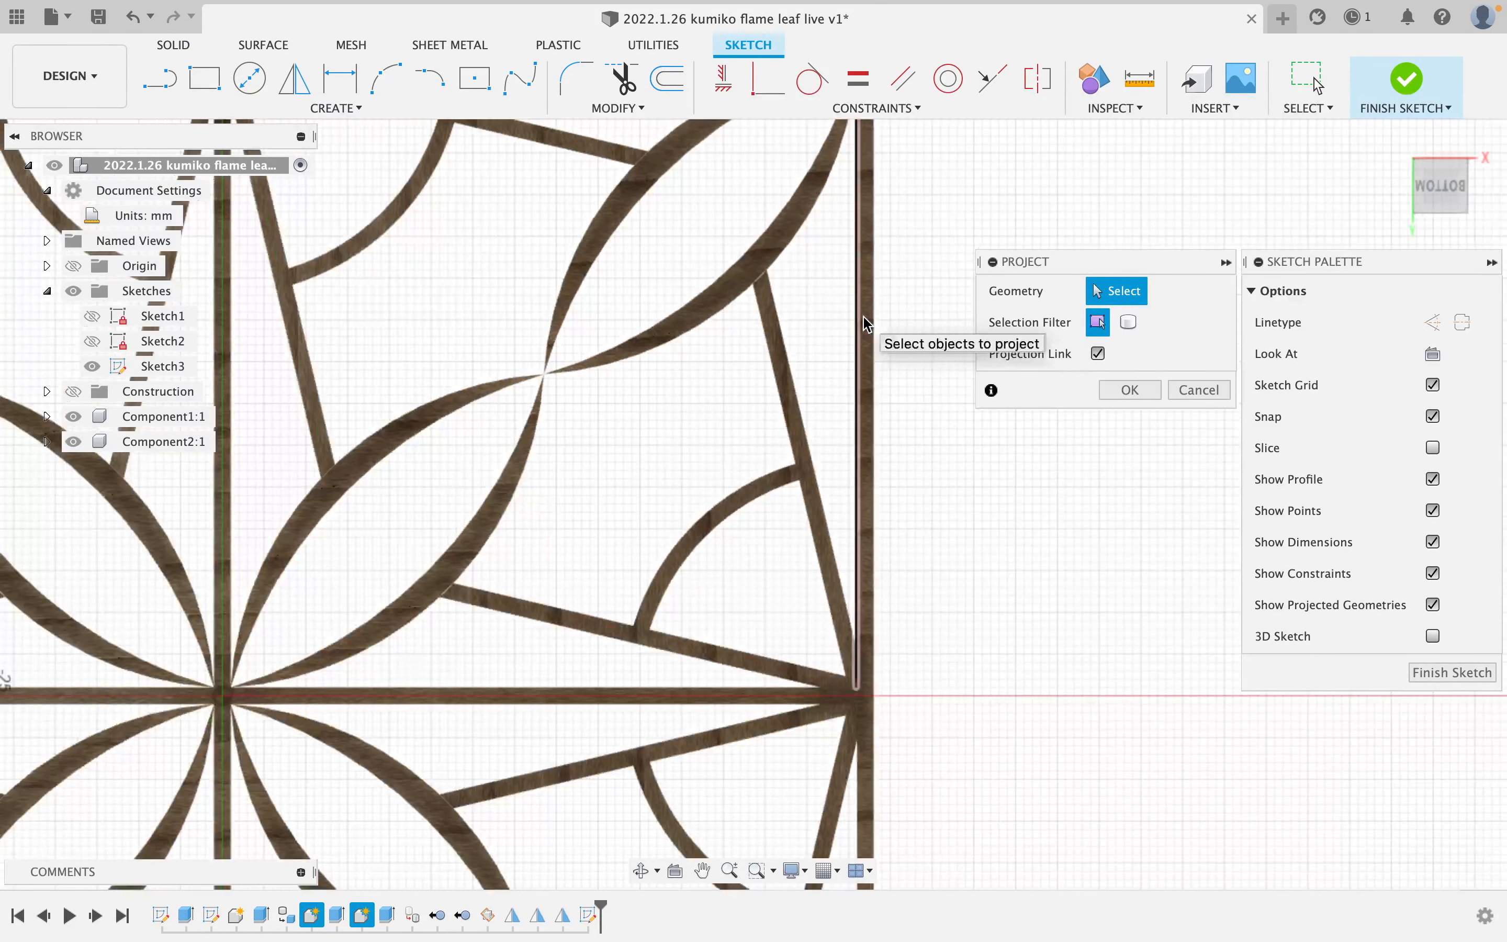
click(866, 312)
key(Return)
scroll(866, 417, down, 10)
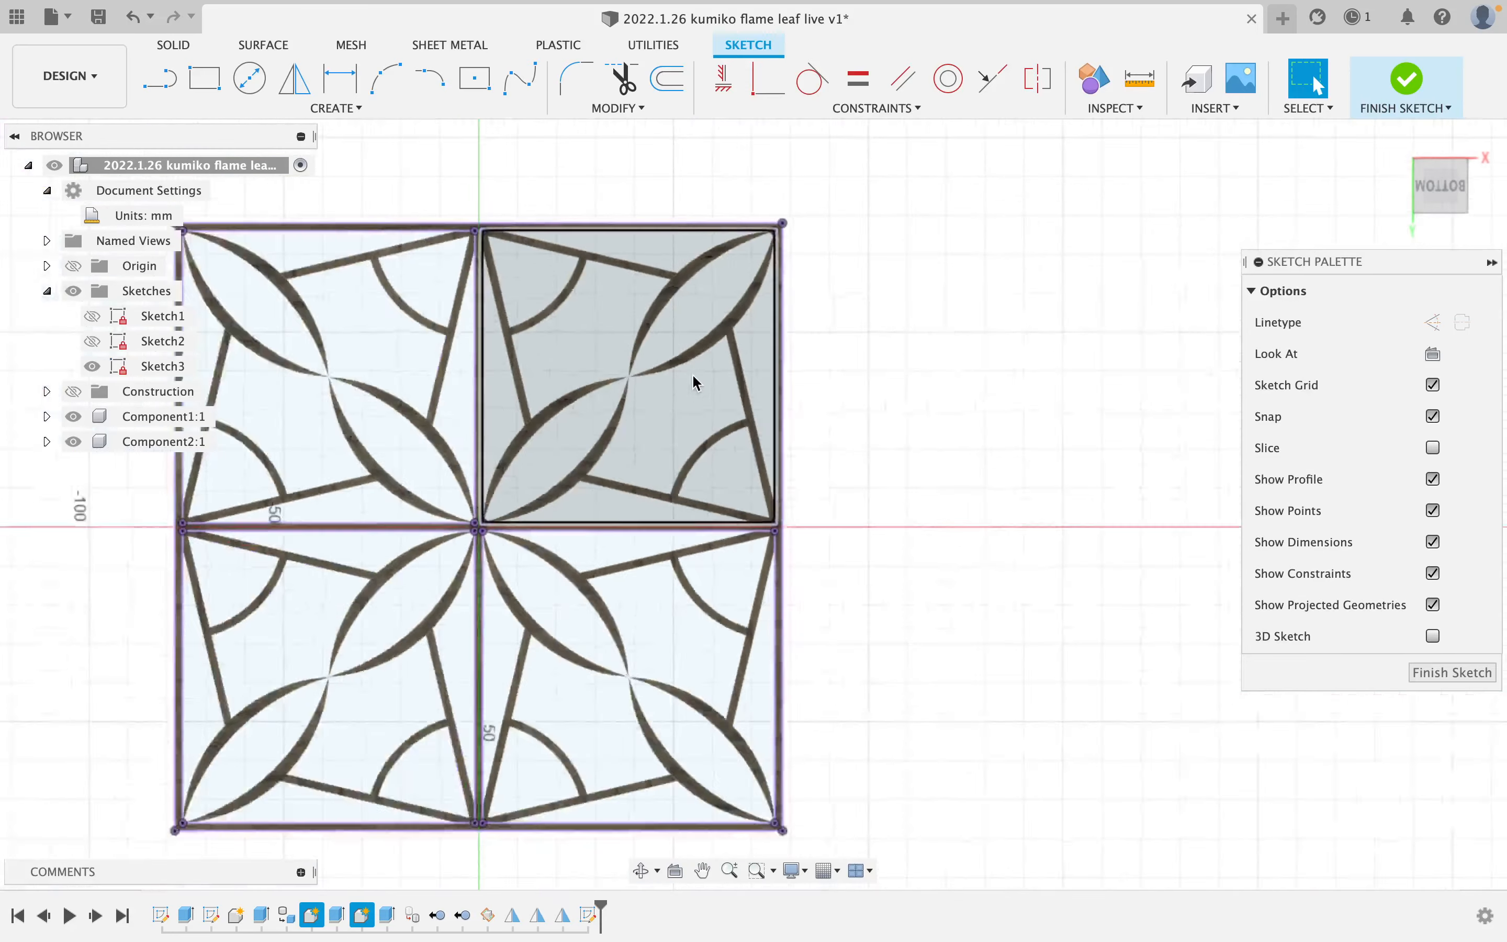
- Sketch a center rectangle about 180 mm wide and high around the frame, centred on the origin
click(475, 78)
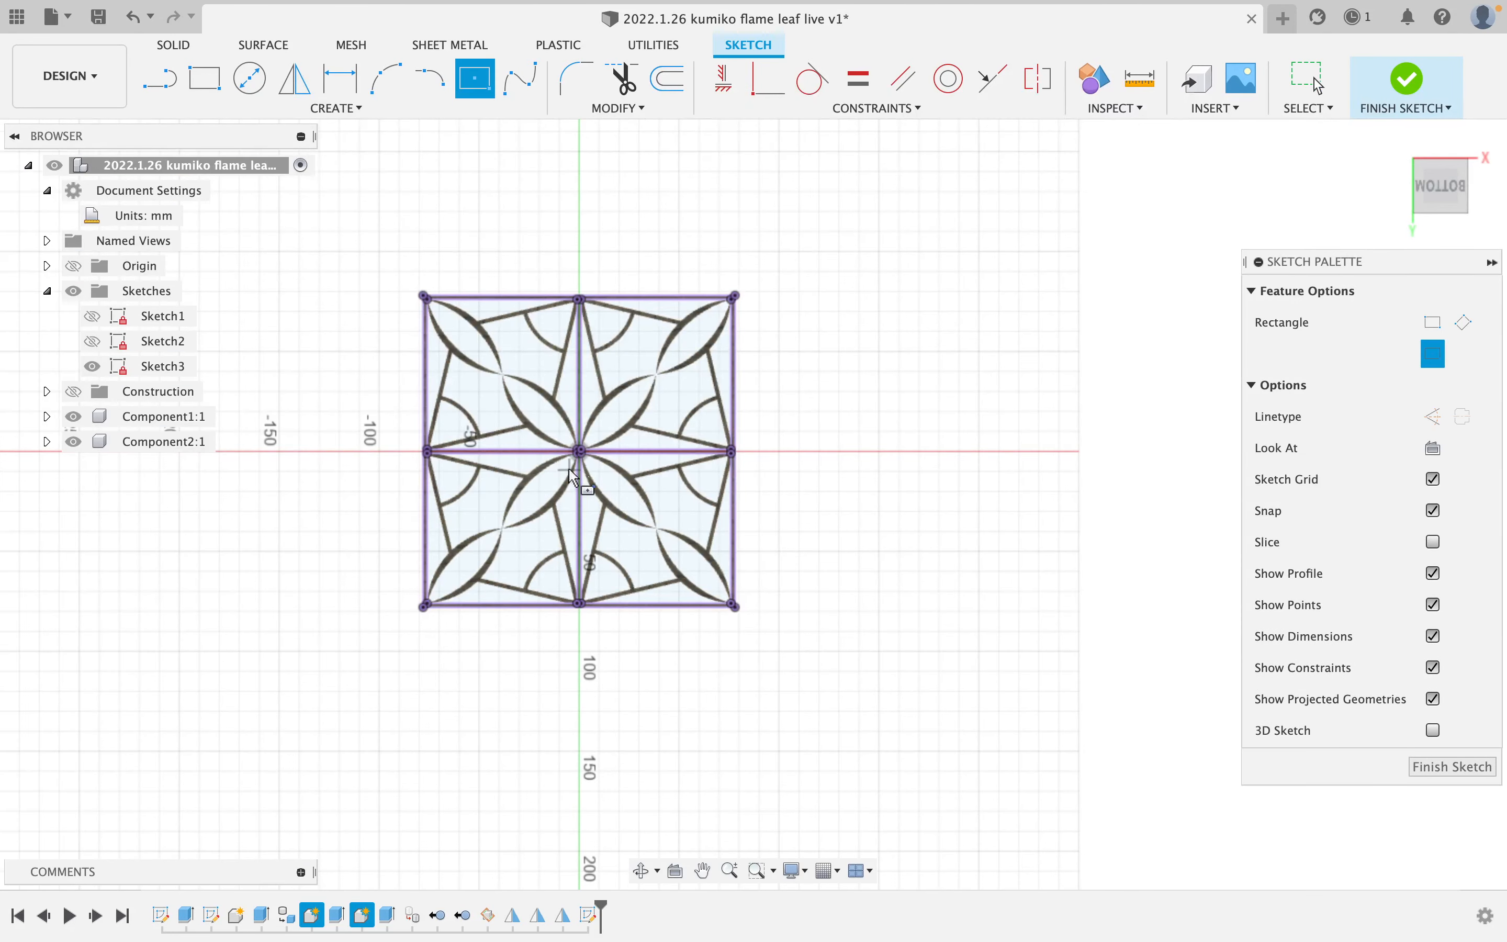
scroll(580, 464, up, 5)
scroll(579, 465, up, 1)
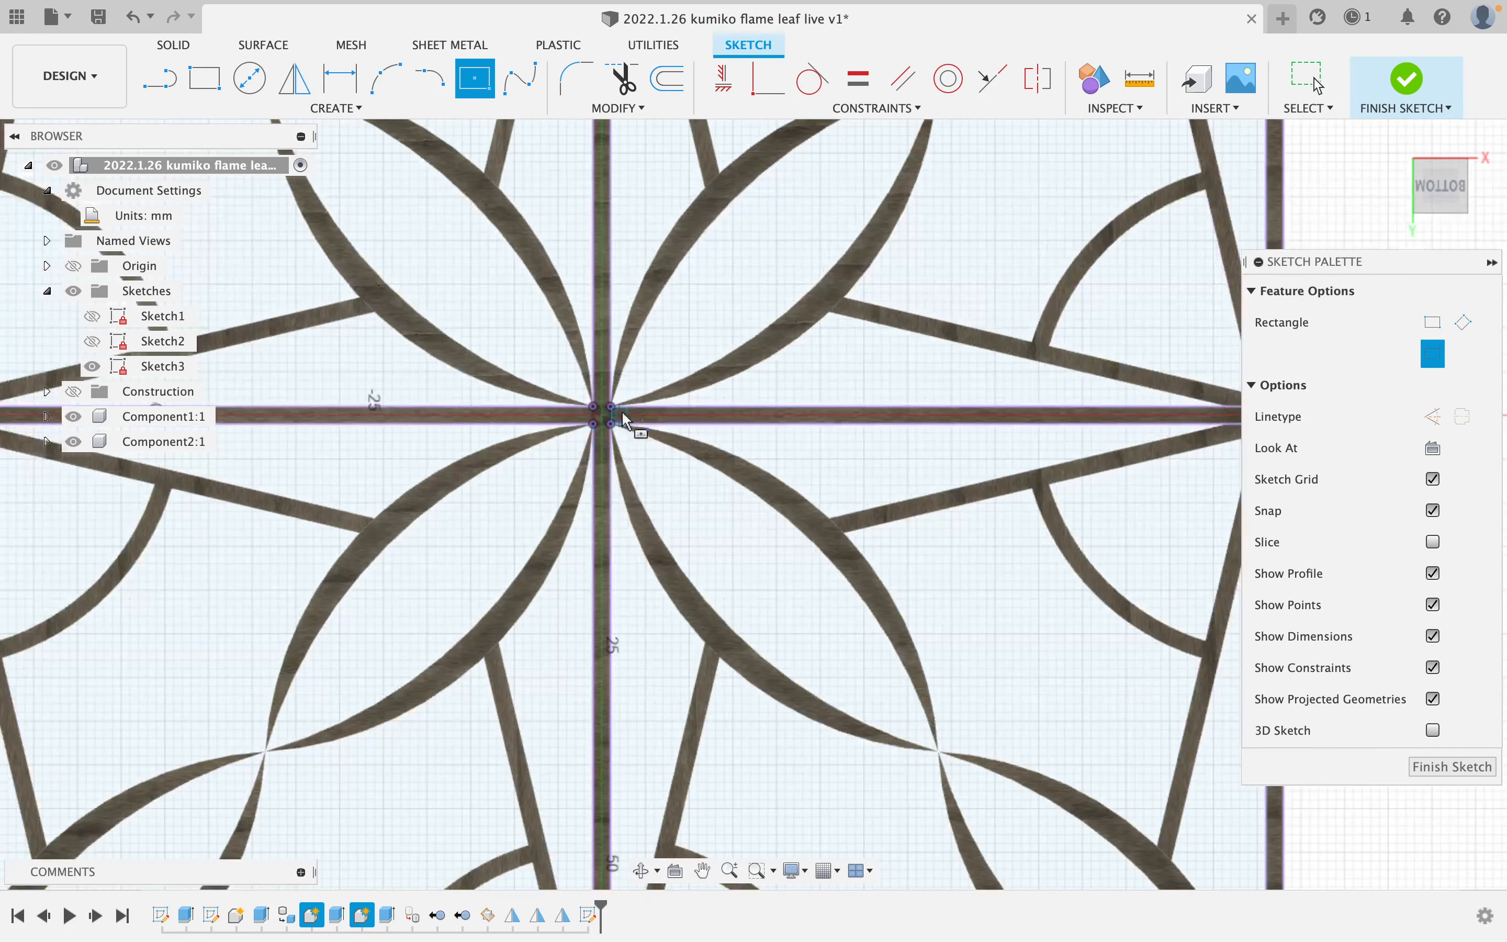
scroll(607, 419, down, 4)
scroll(606, 415, up, 7)
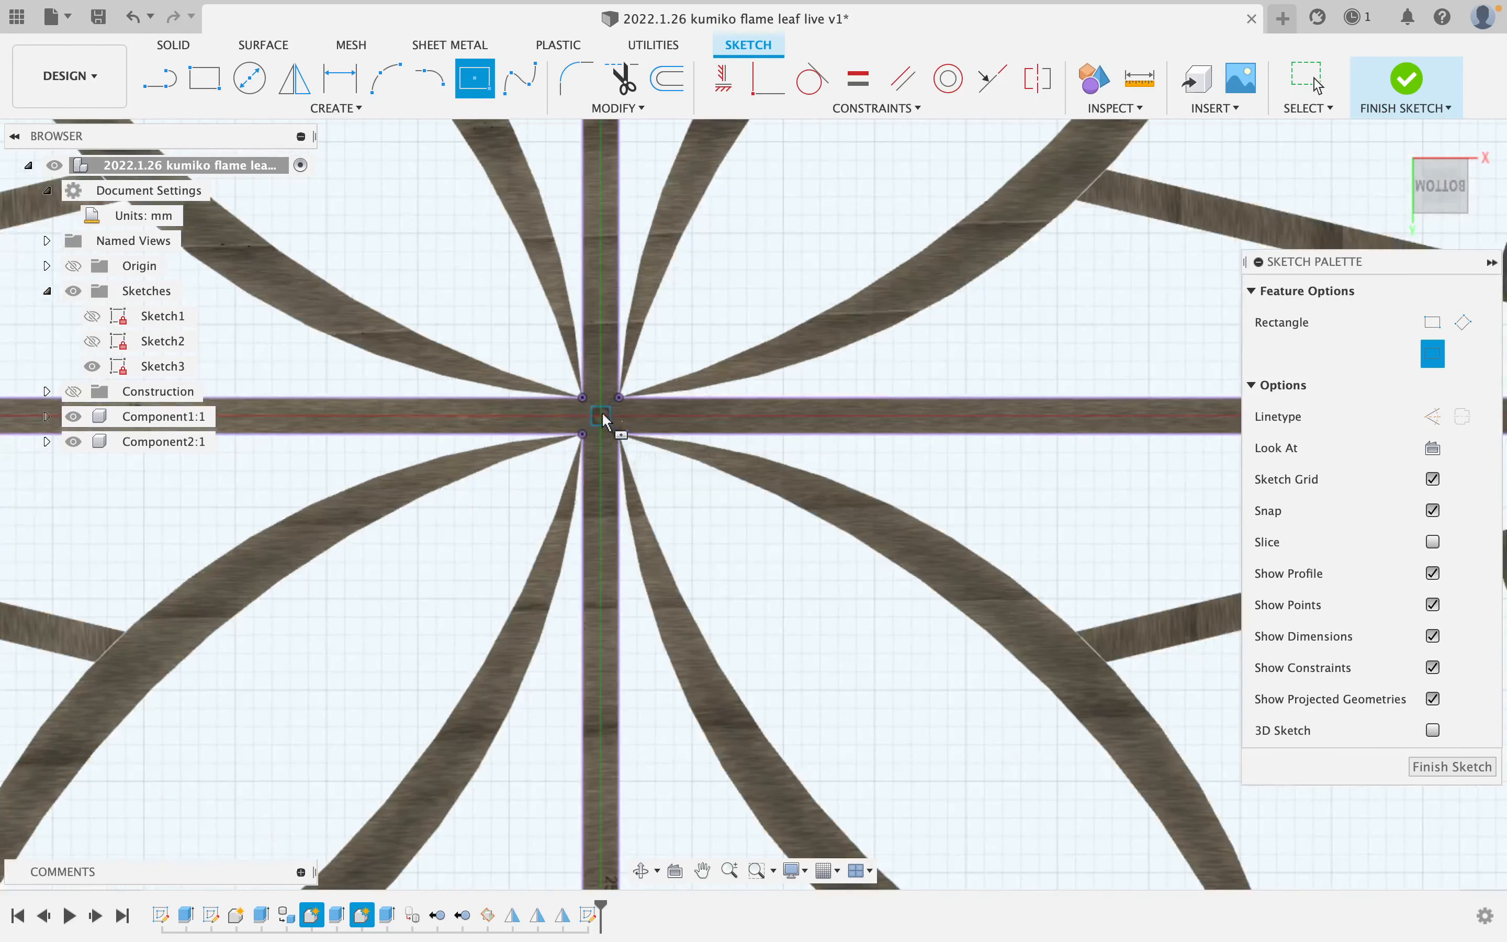
click(602, 415)
scroll(644, 559, down, 3)
scroll(648, 561, down, 8)
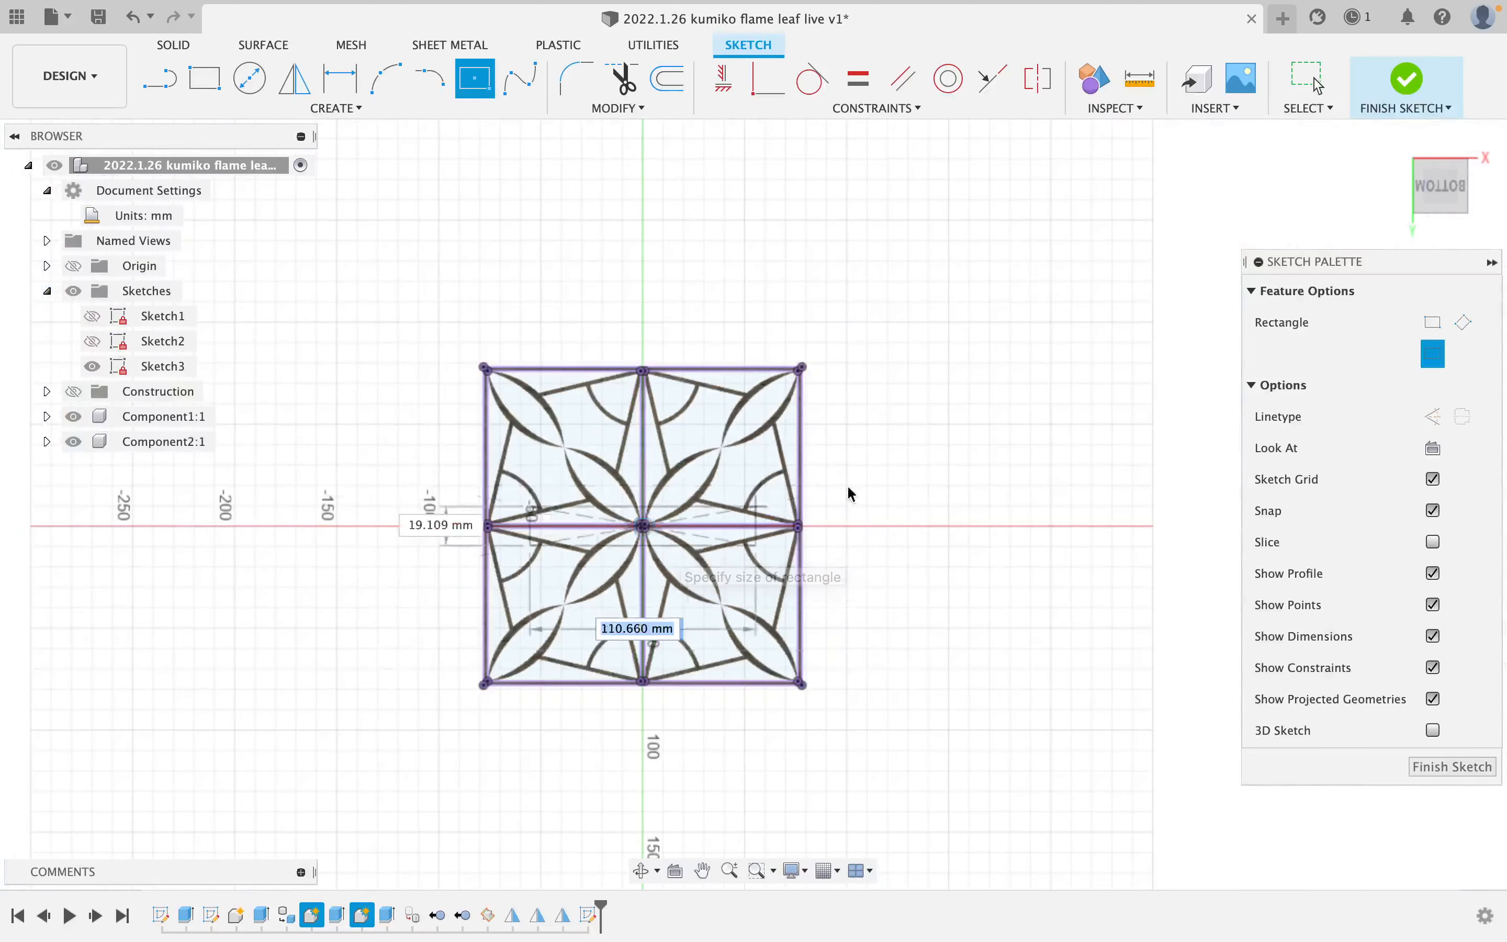
click(827, 342)
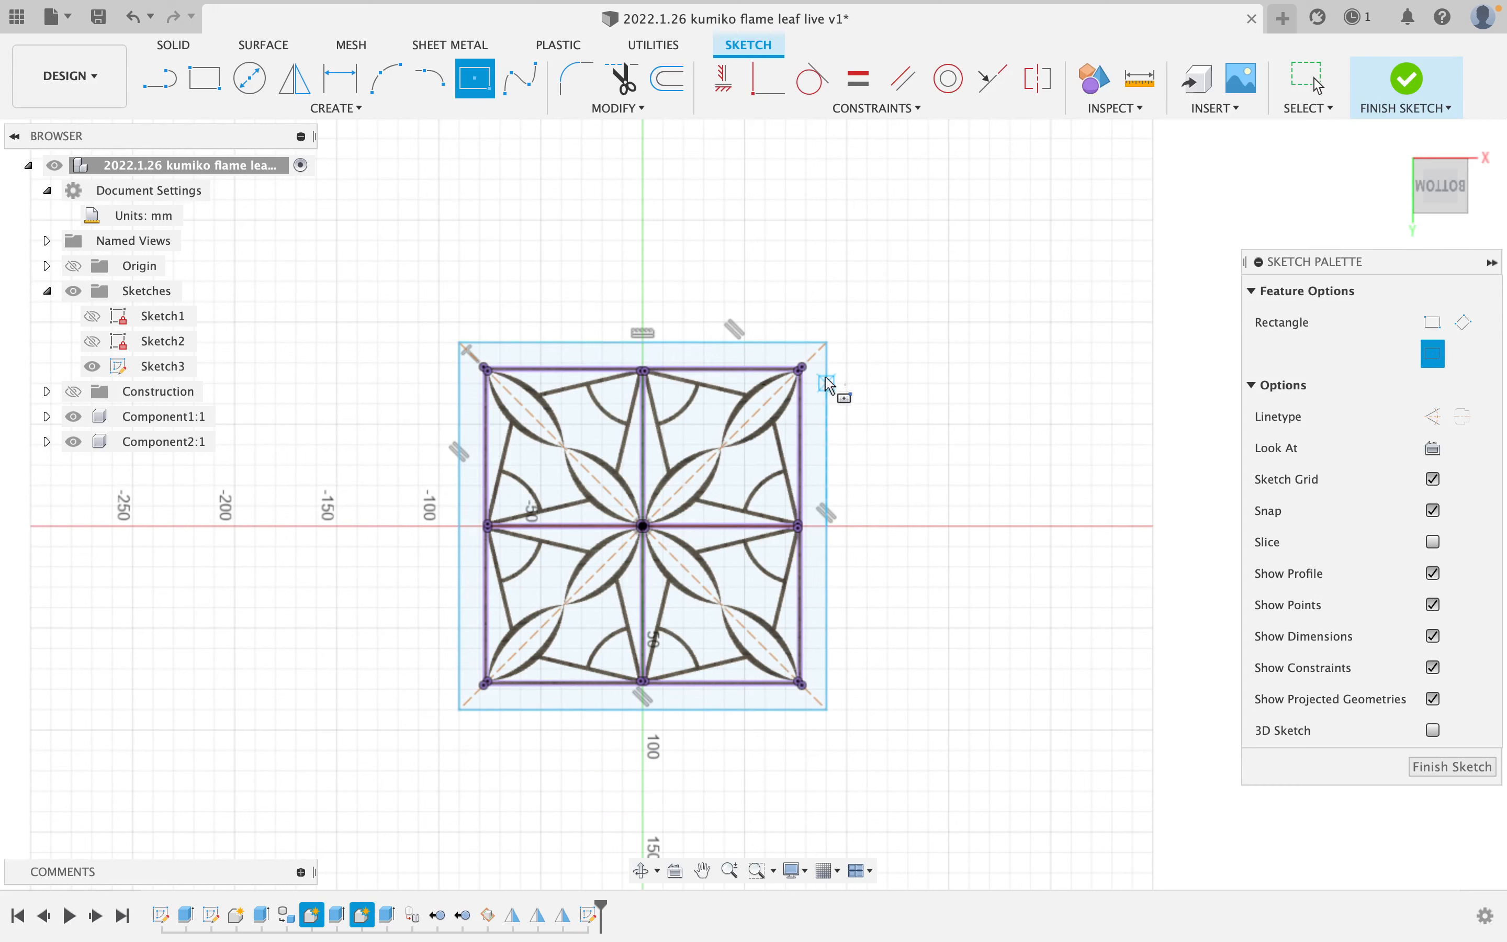
- Make the rectangle's adjacent sides equal and set its distance from the projected outer frame edge to 14 mm
click(858, 78)
click(827, 380)
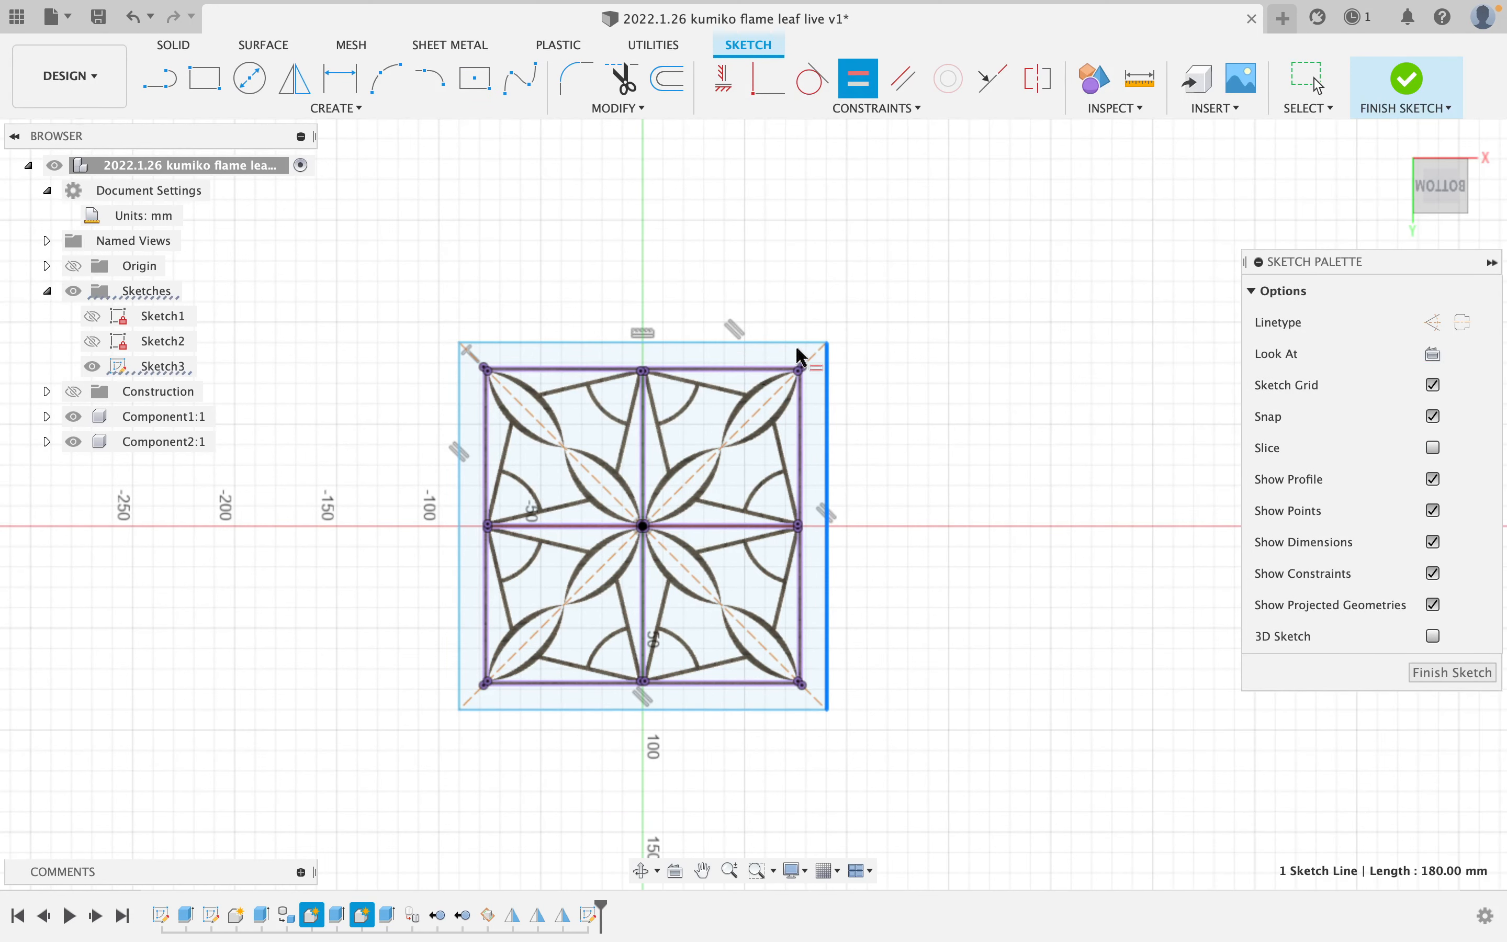
key(d)
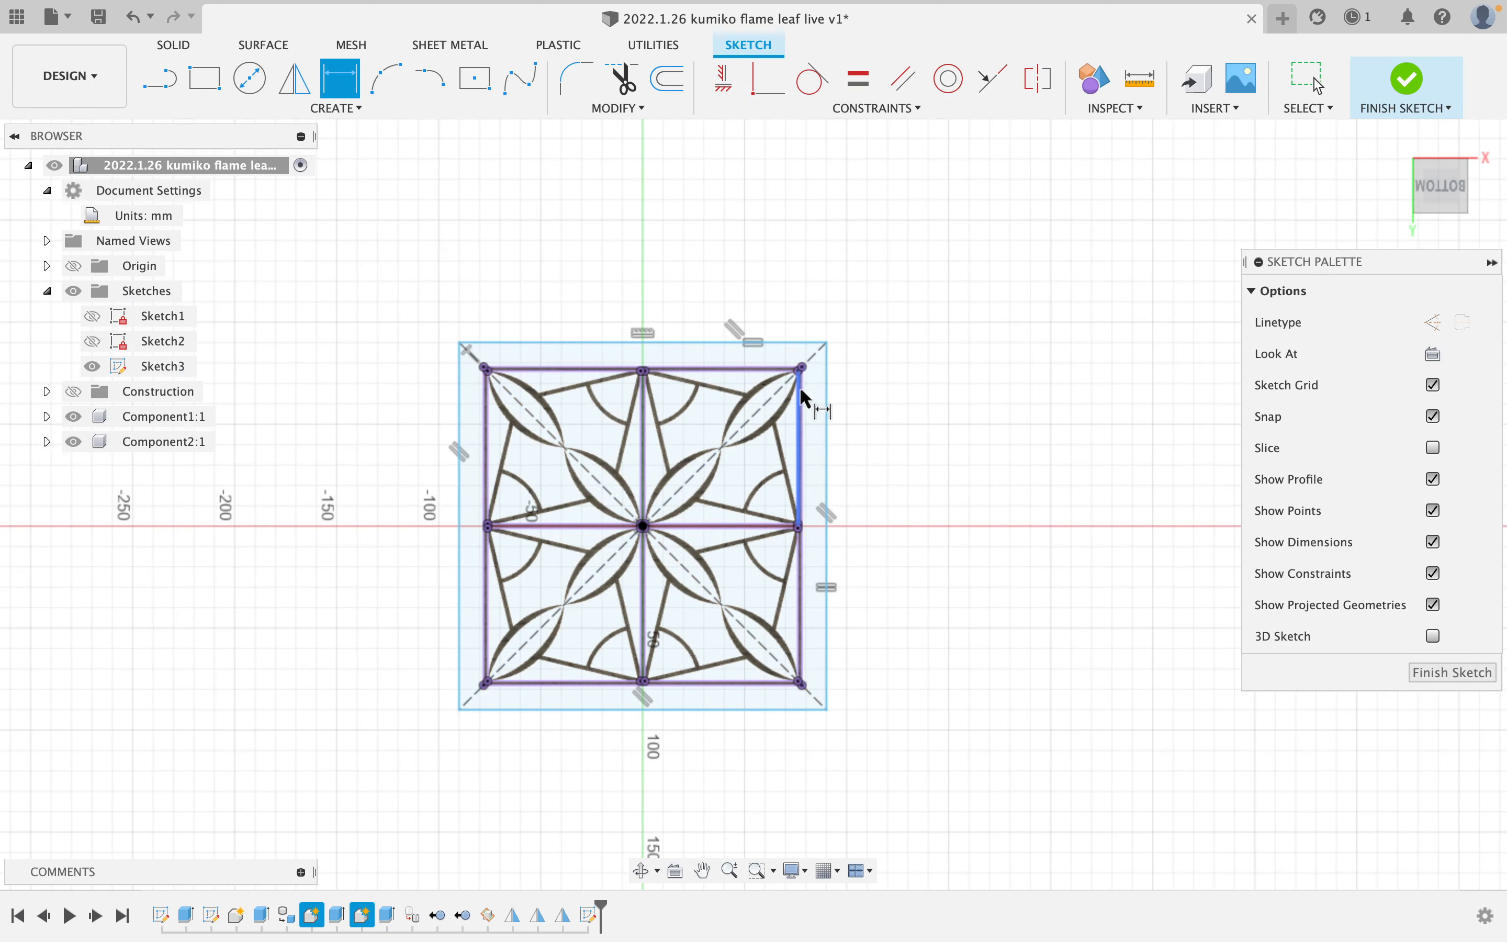
scroll(803, 390, up, 5)
click(799, 405)
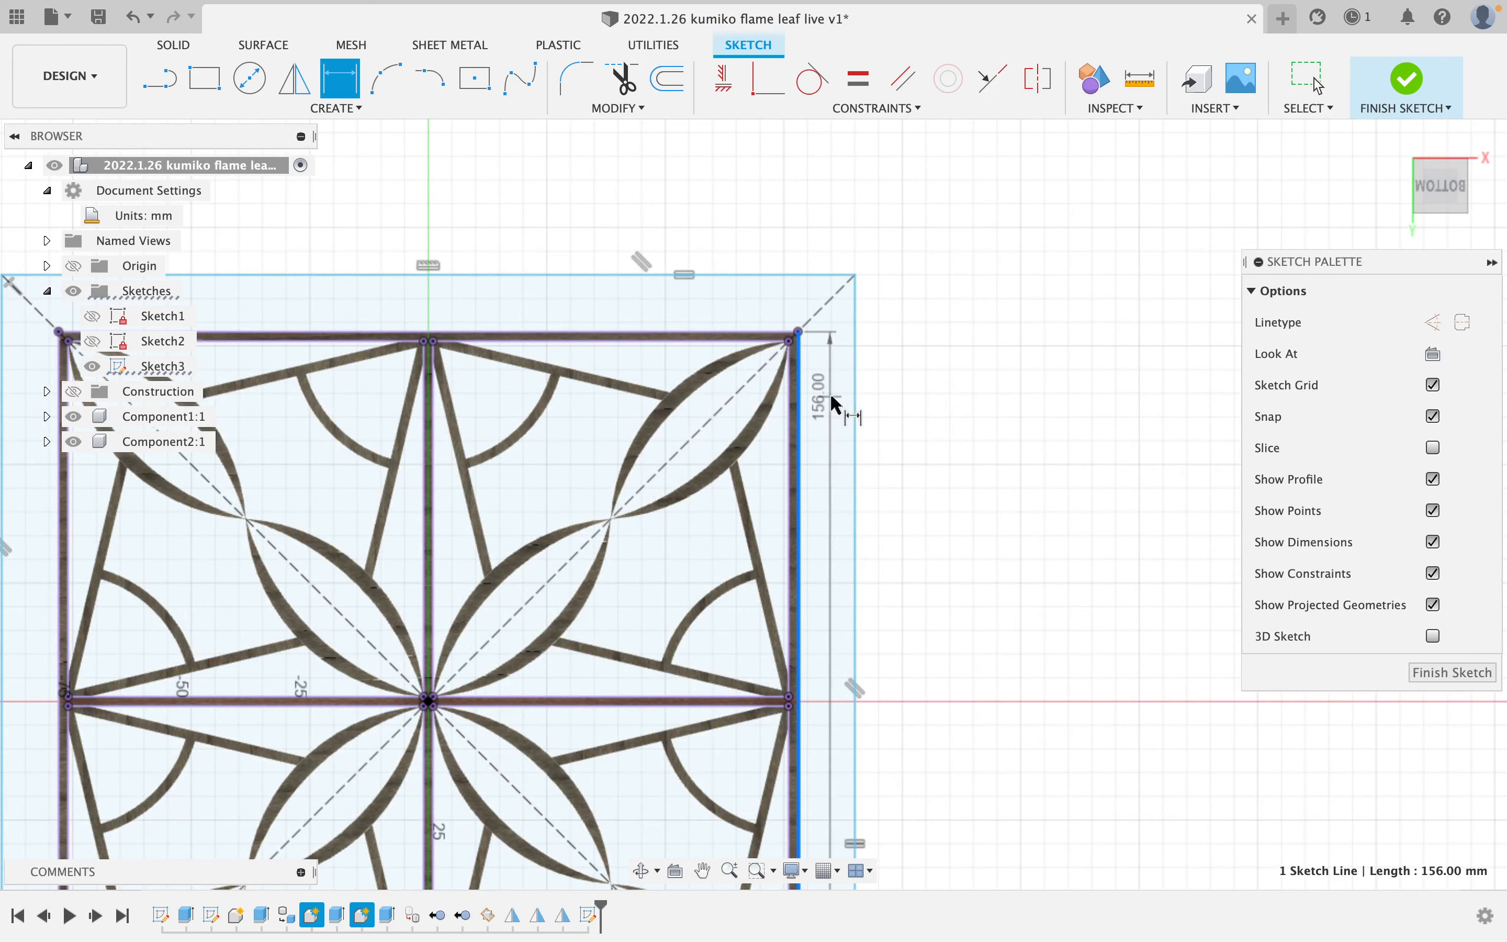
click(856, 405)
click(810, 184)
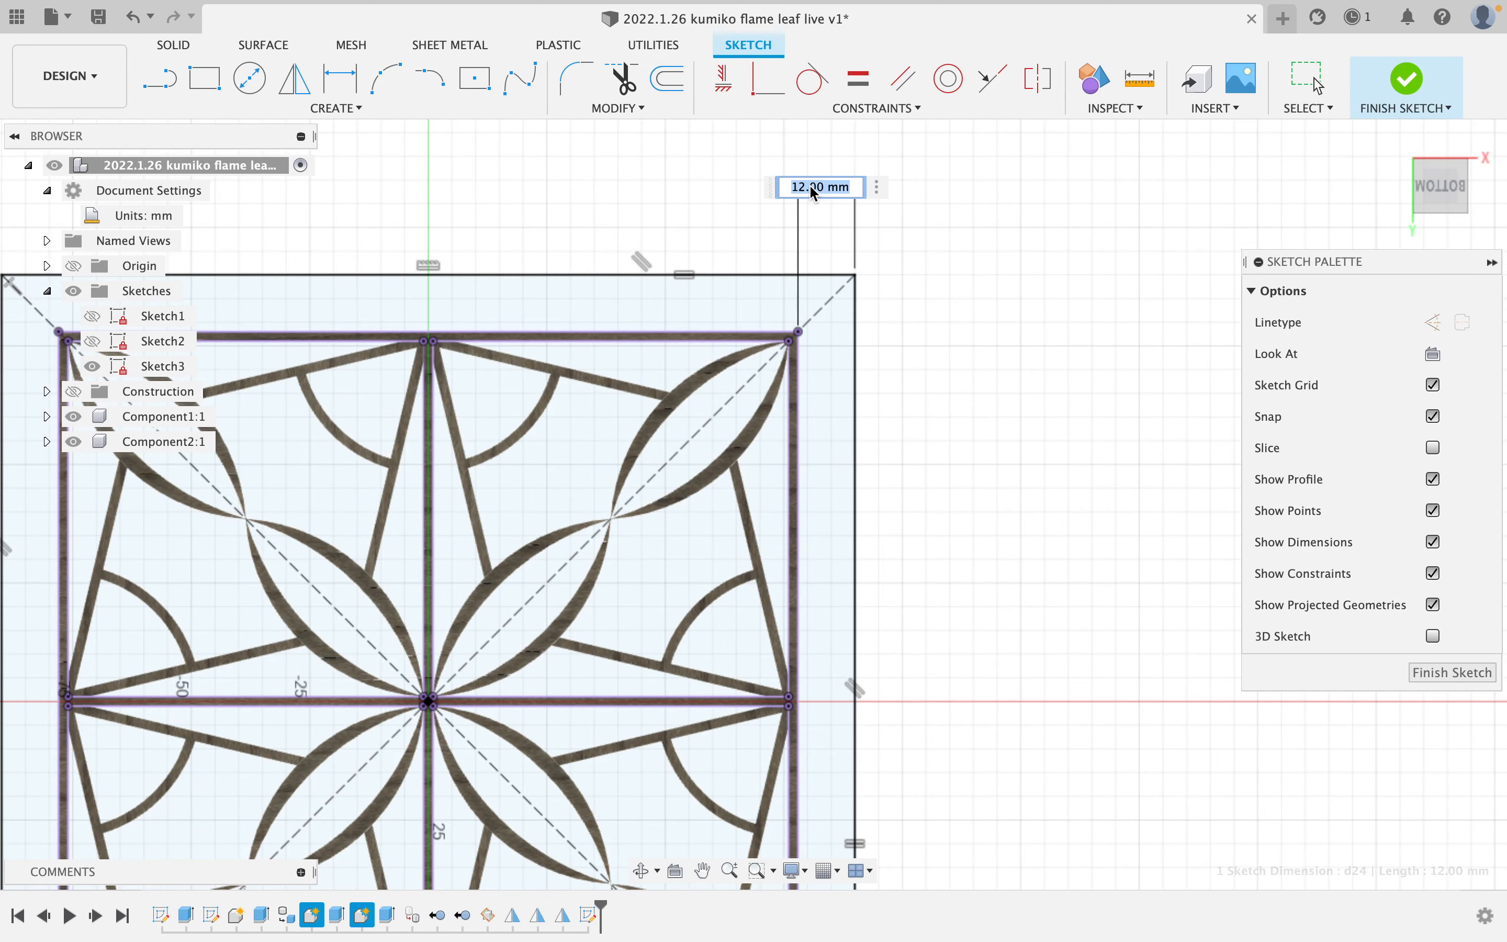
text(14)
key(Return)
scroll(822, 202, down, 5)
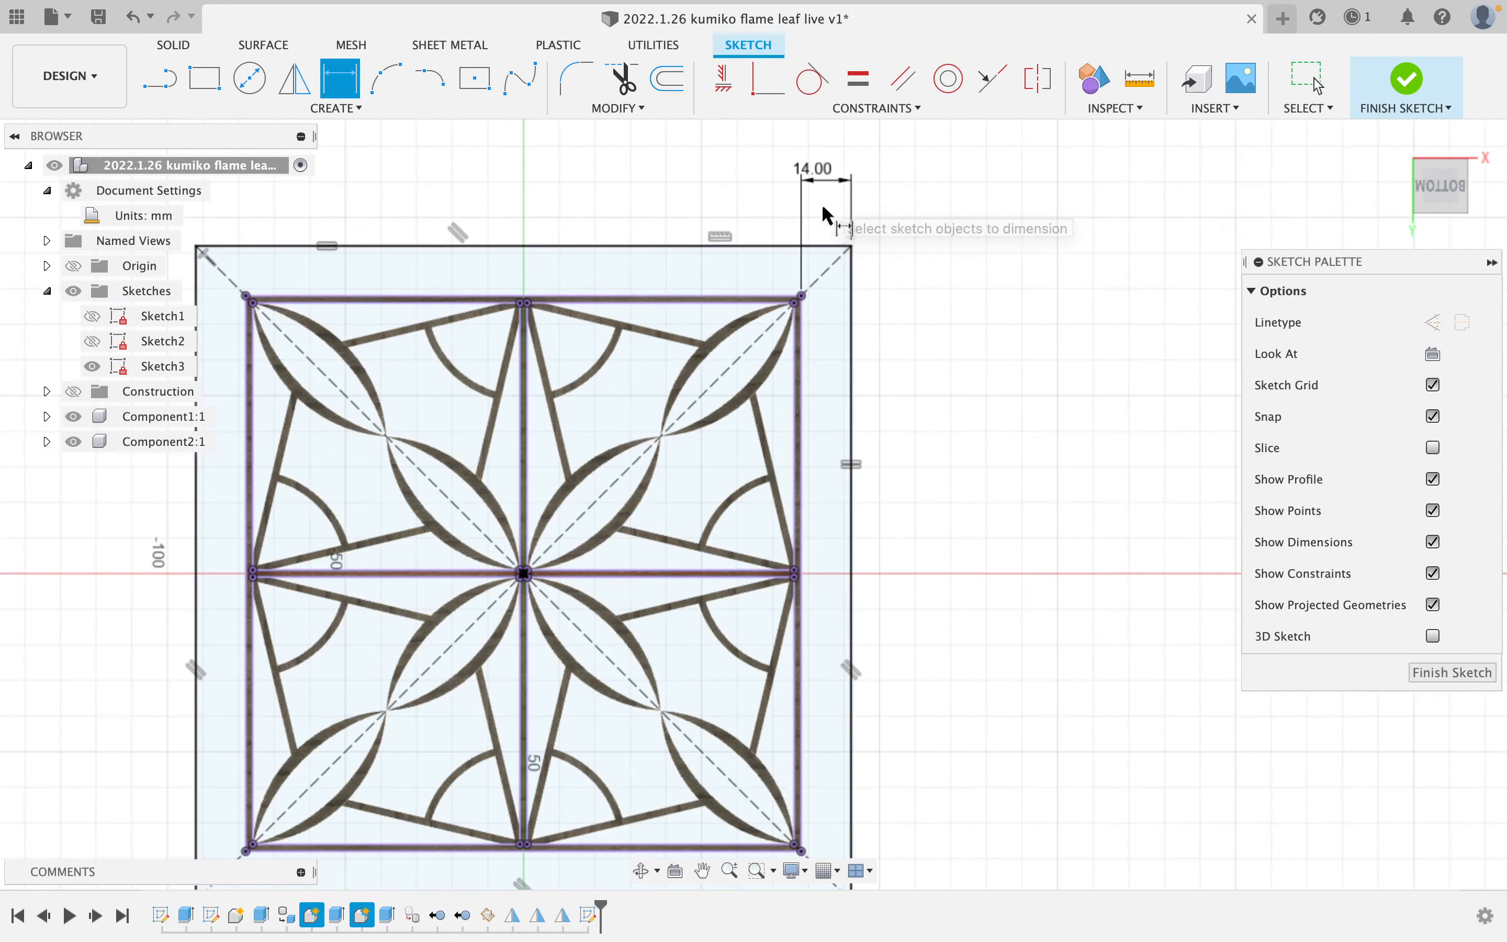
- Extrude the border profile between the rectangle and the frame 10 mm upward as a new component
shift+middle_drag(1357, 125, 422, 136)
key(e)
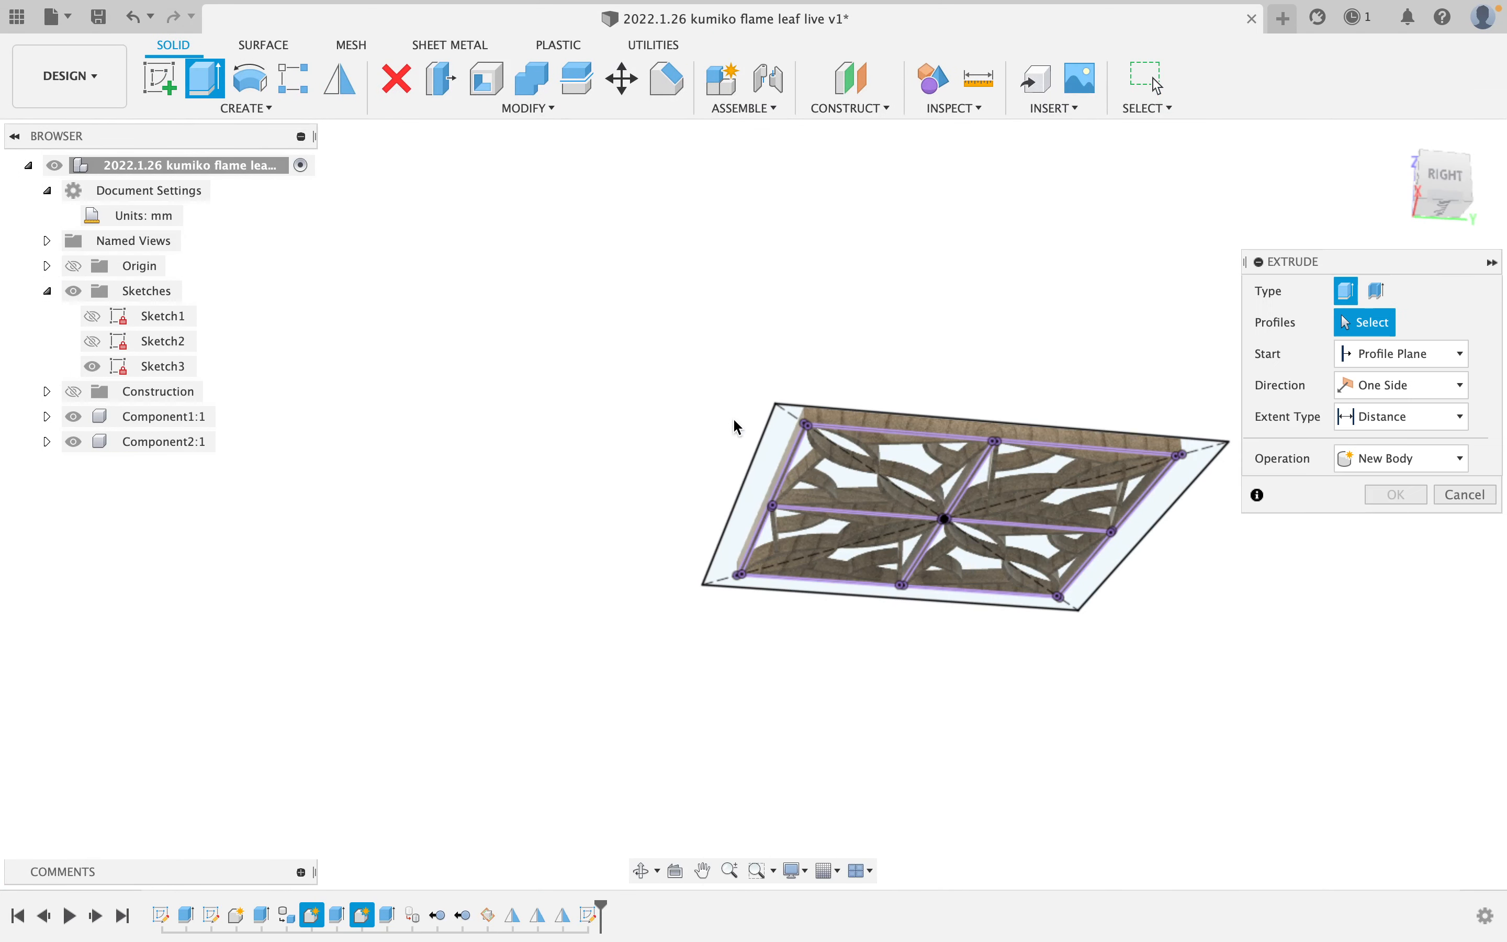
click(771, 476)
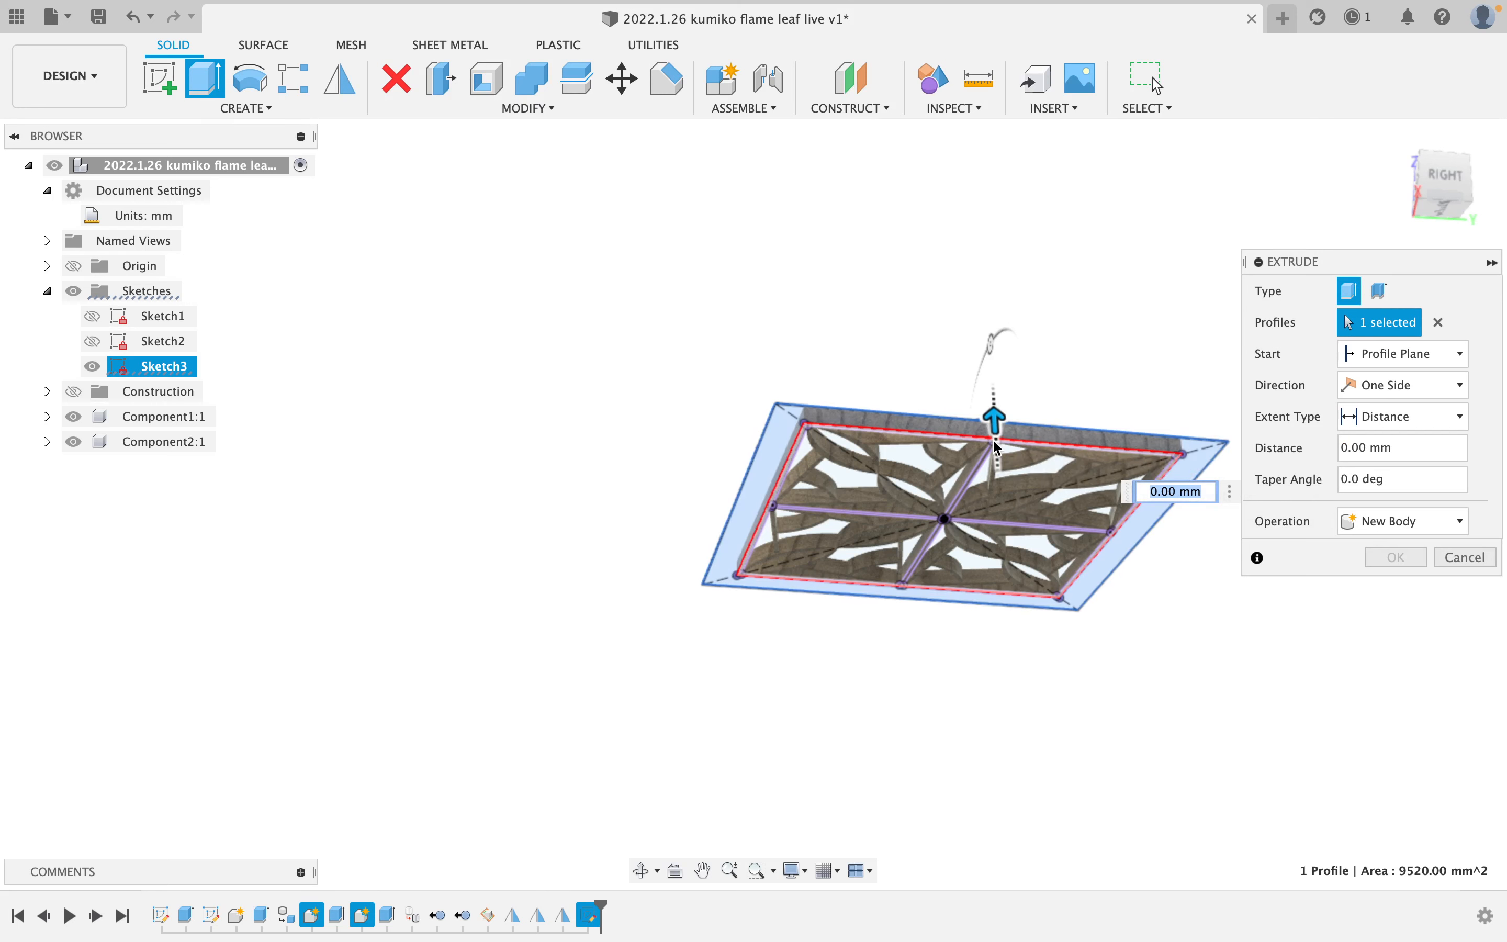
drag(999, 430, 1002, 401)
shift+middle_drag(1003, 401, 1202, 452)
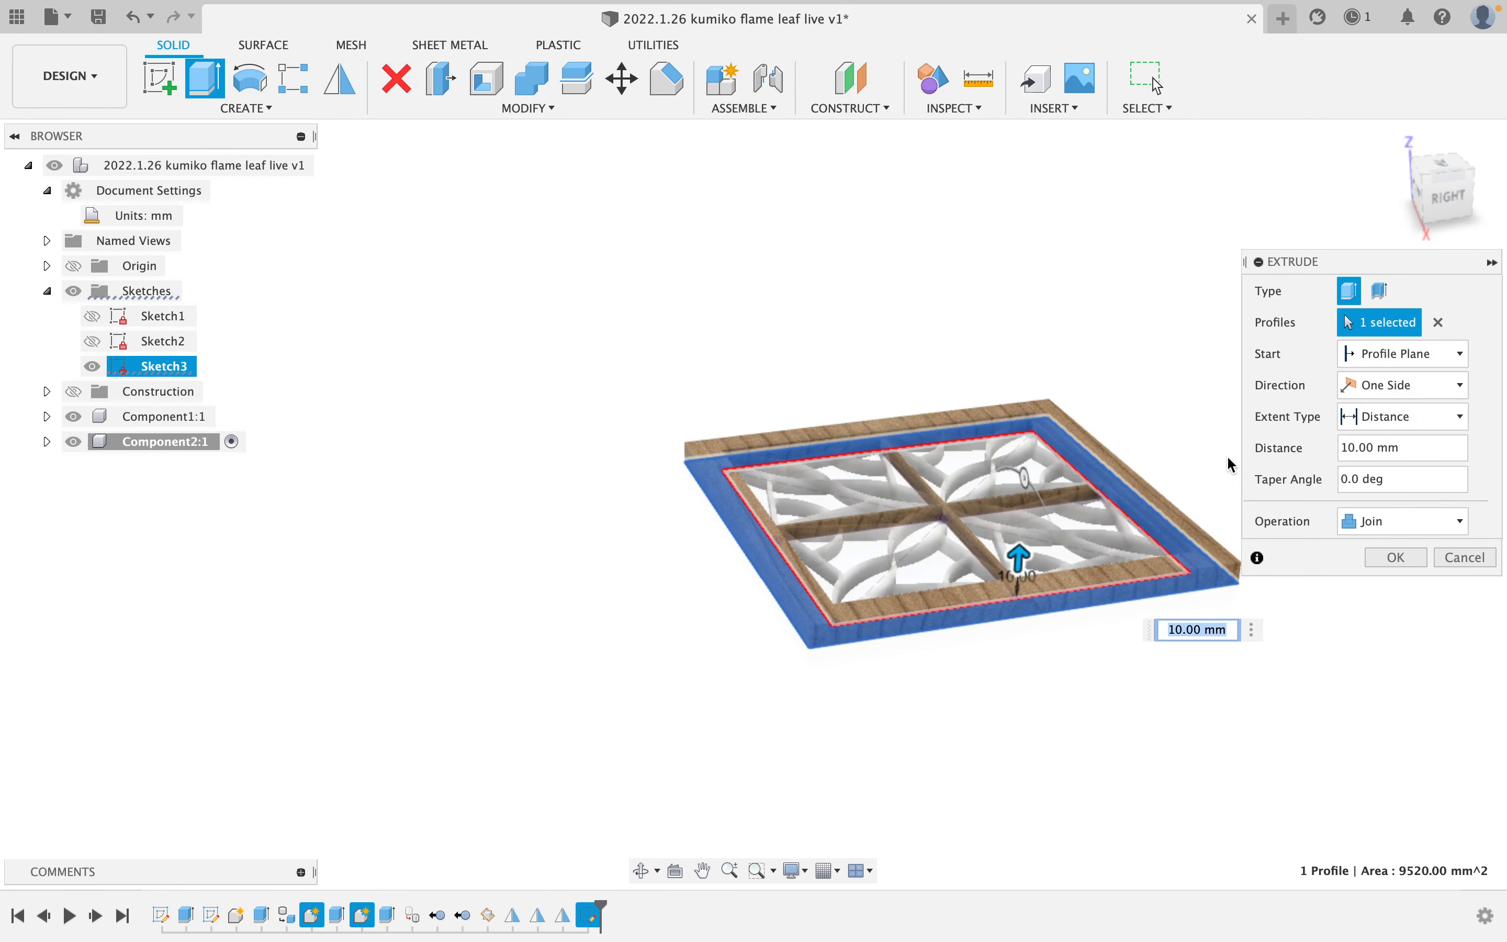
click(1445, 520)
click(1416, 635)
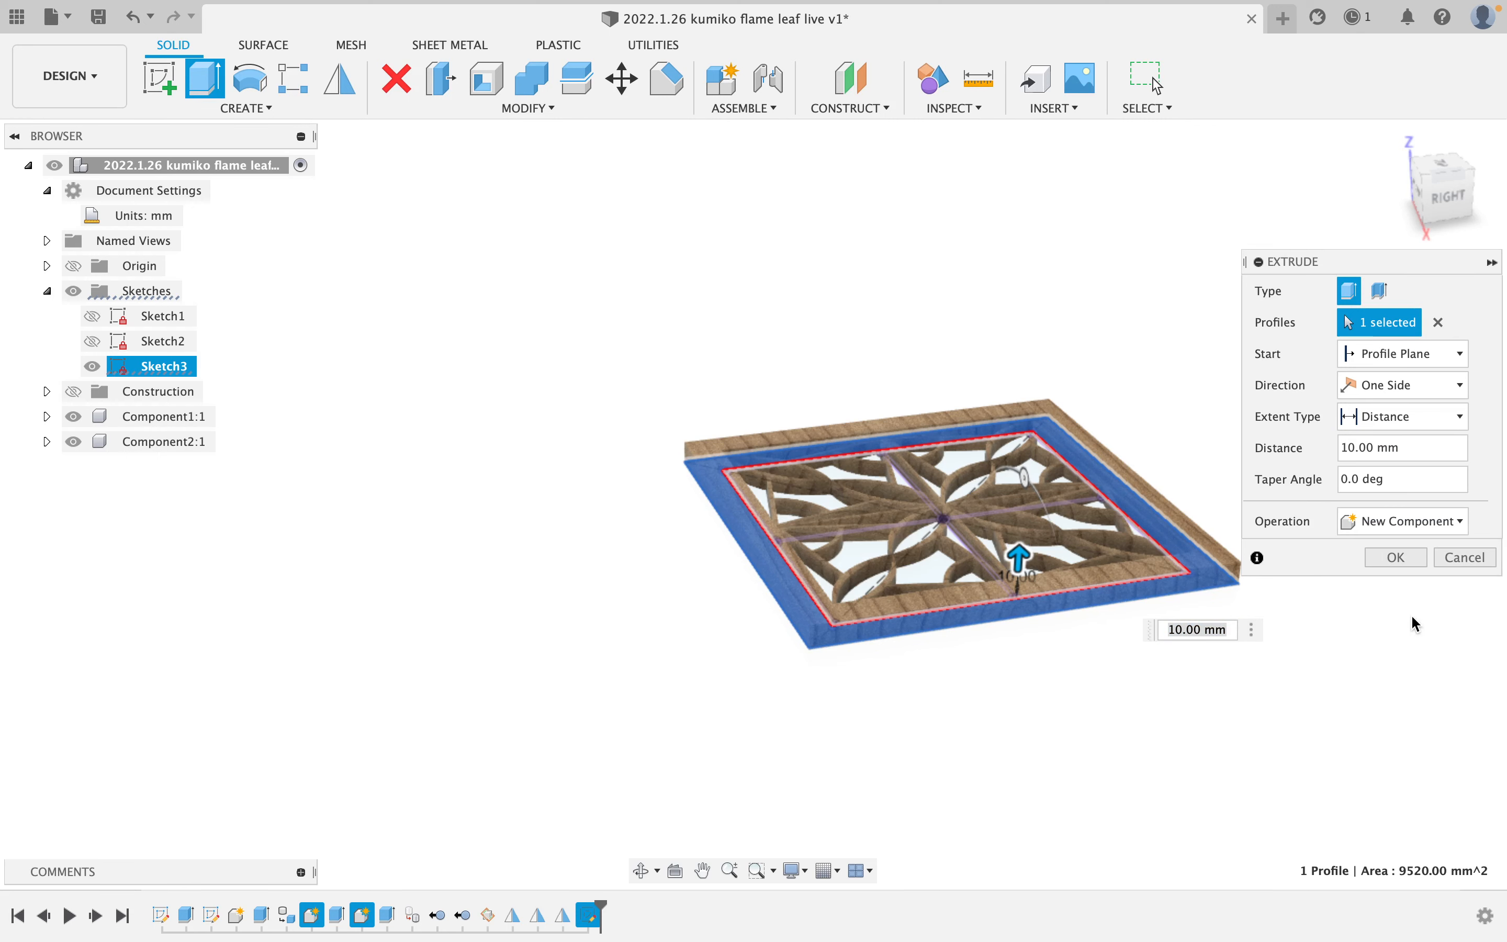
click(1397, 559)
shift+middle_drag(1187, 581, 1112, 474)
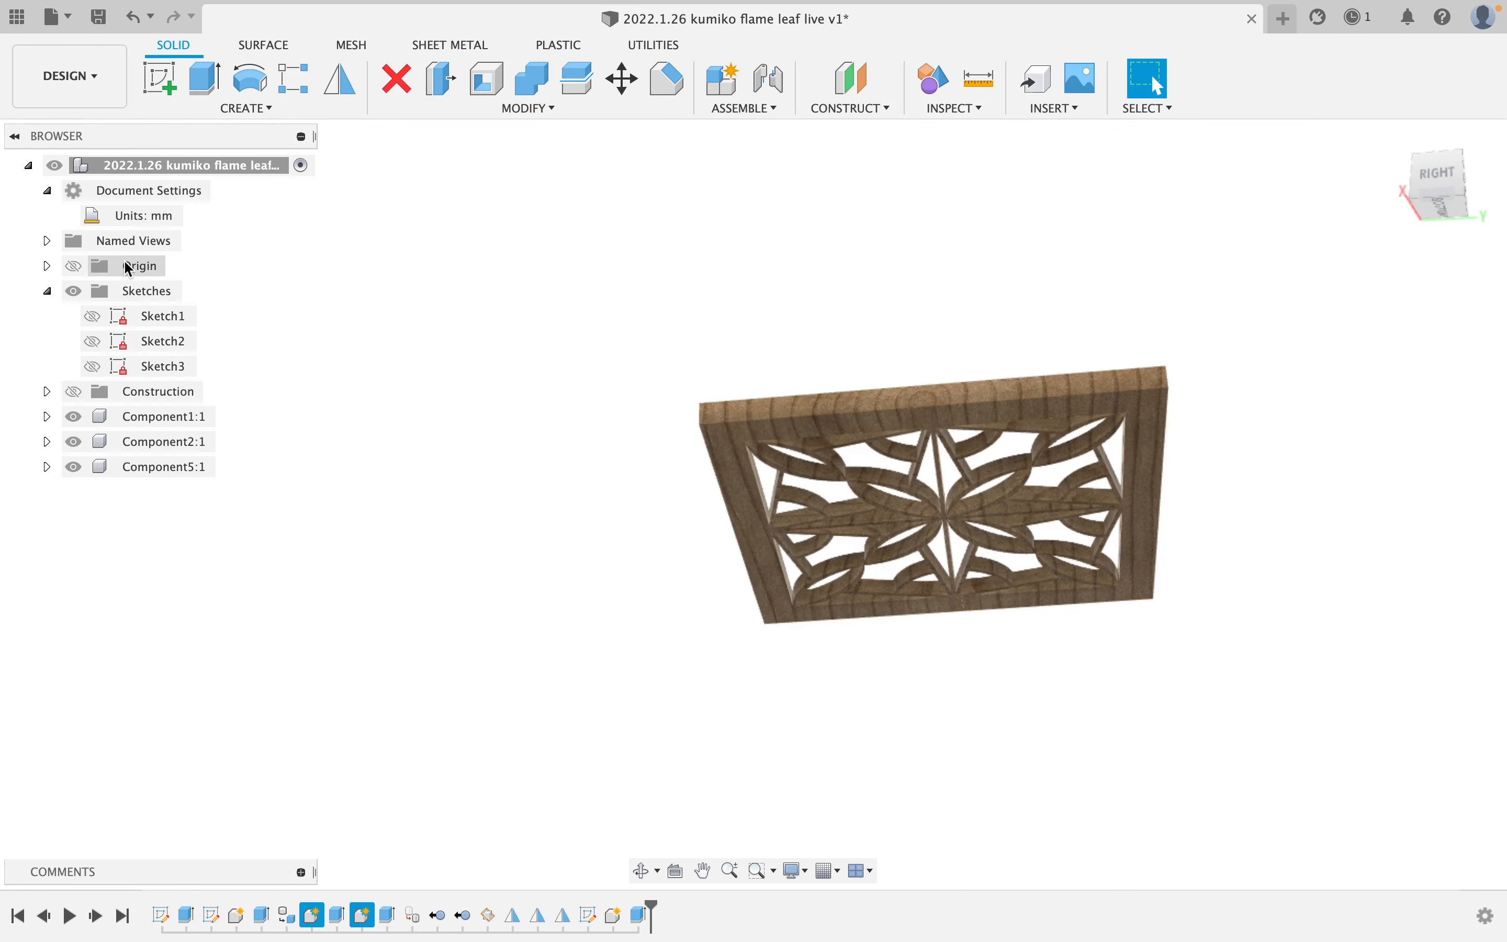
- Open and finish Sketch3 to make it visible again, and start another Extrude
double_click(108, 367)
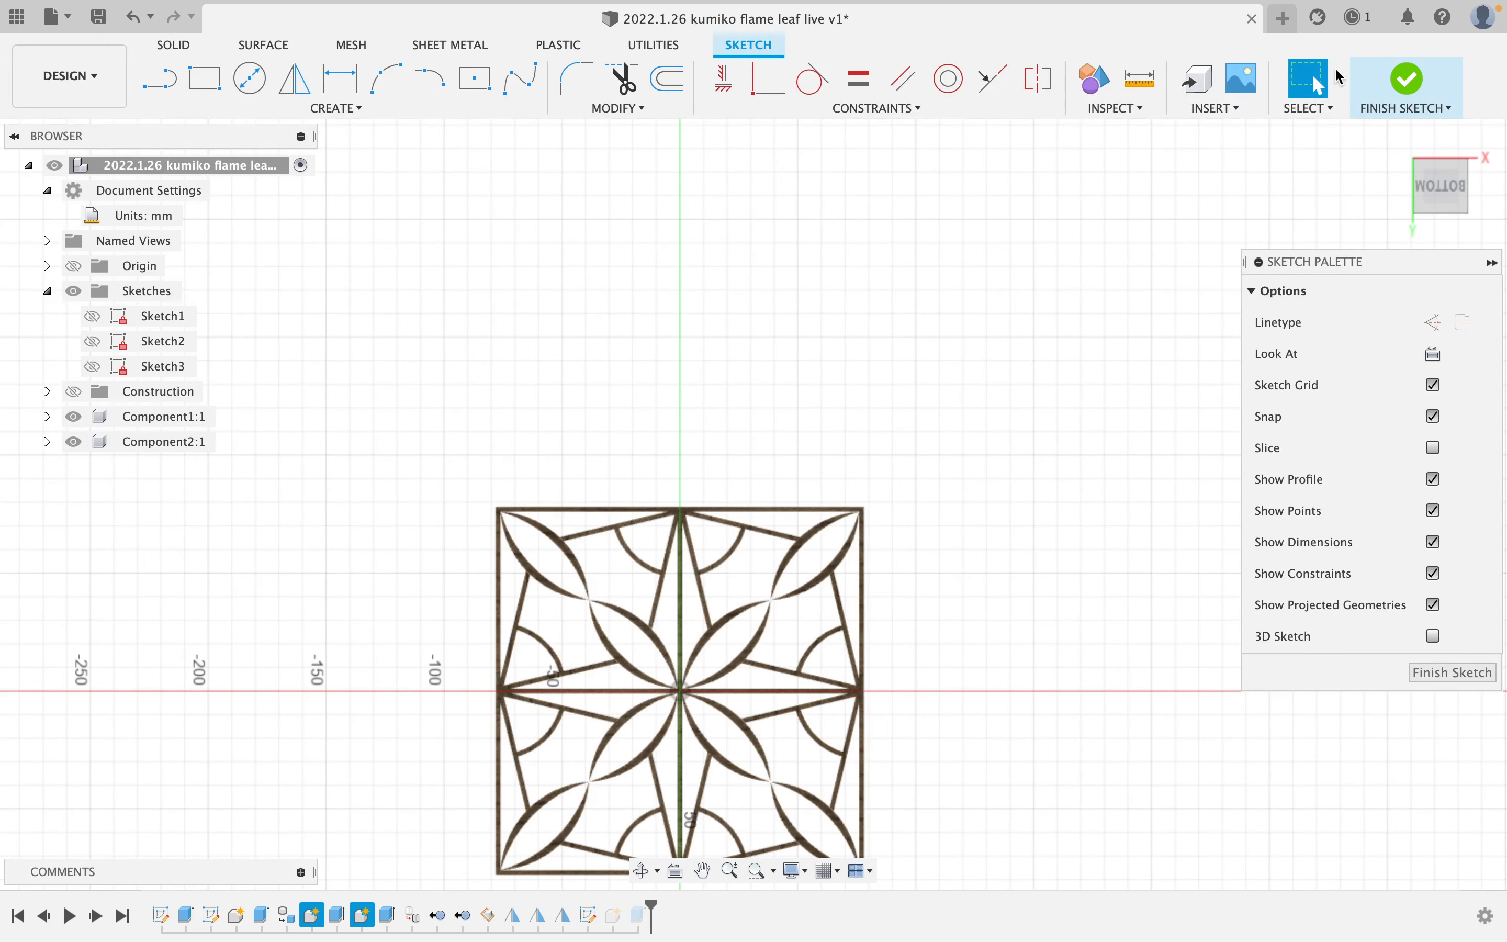
click(1406, 79)
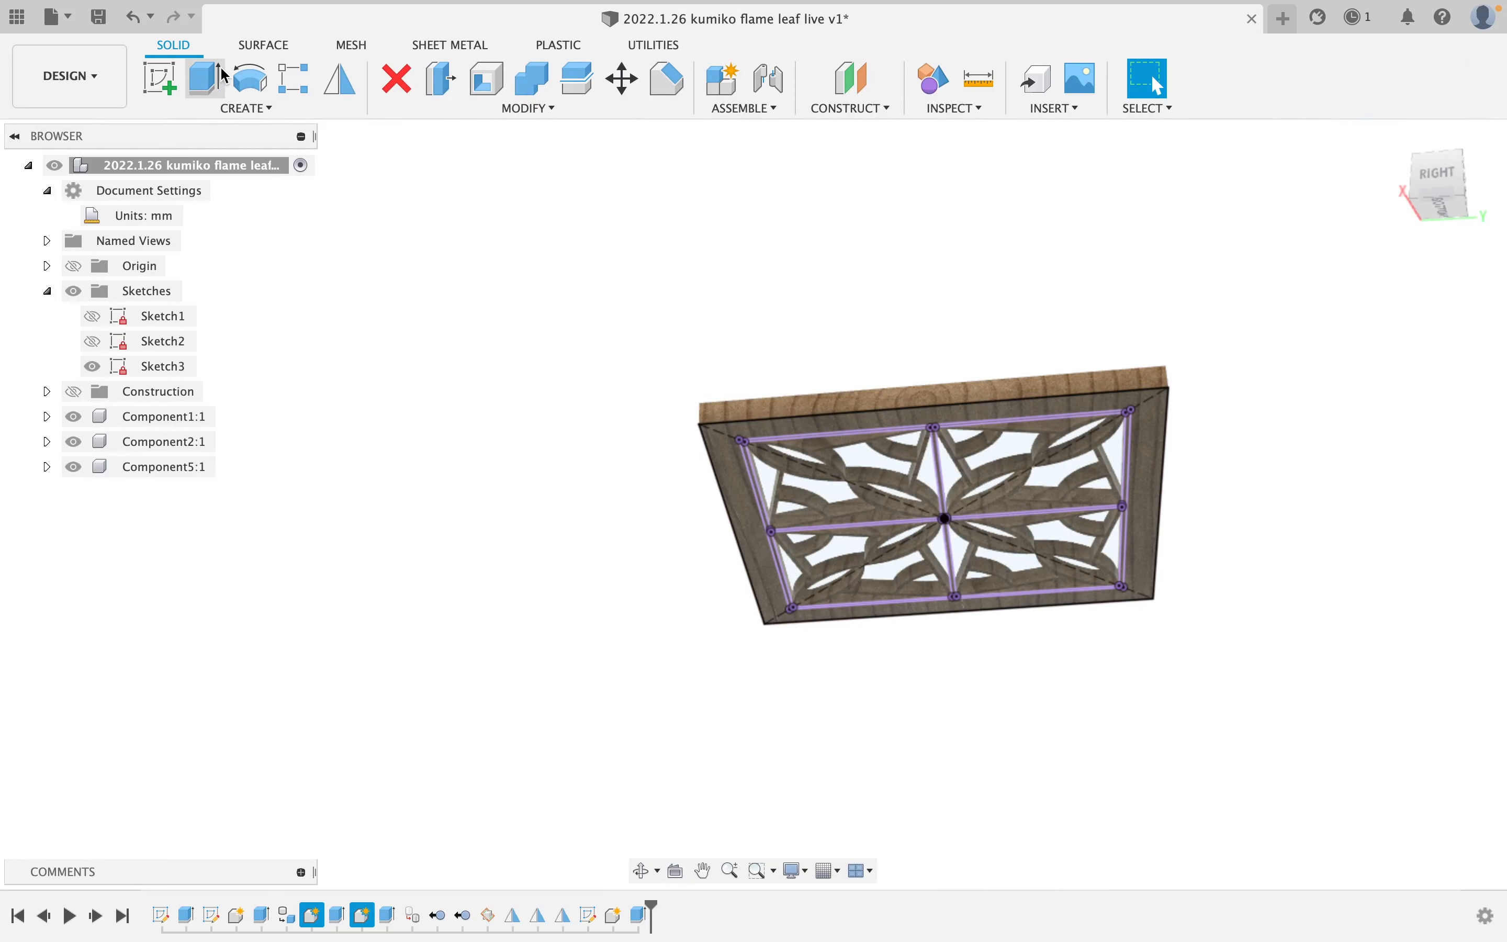
click(205, 78)
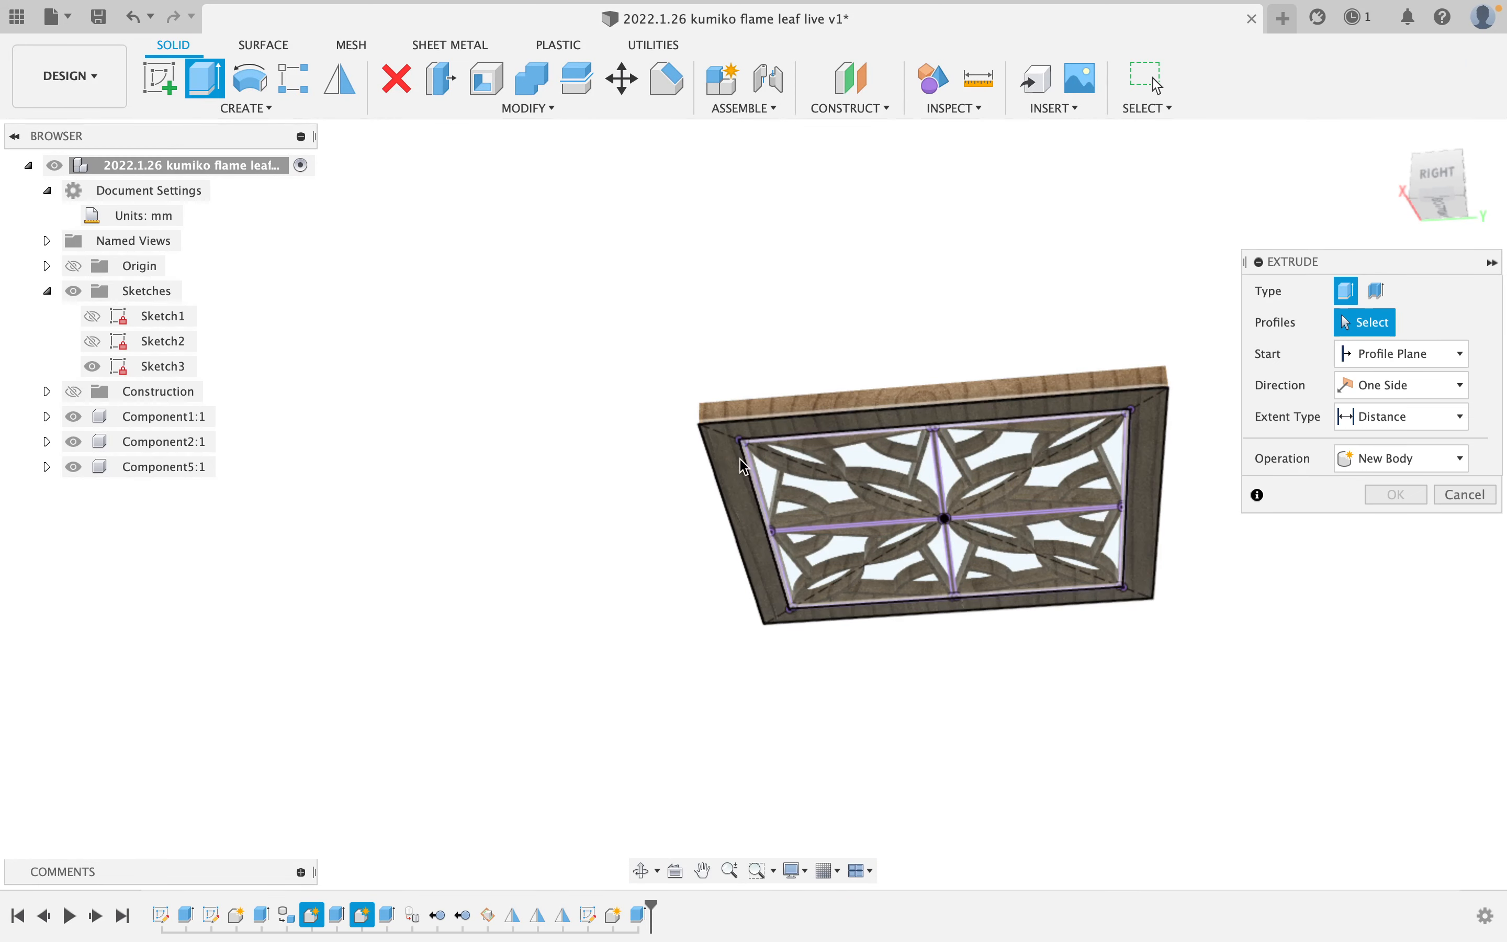
click(724, 458)
scroll(812, 483, up, 3)
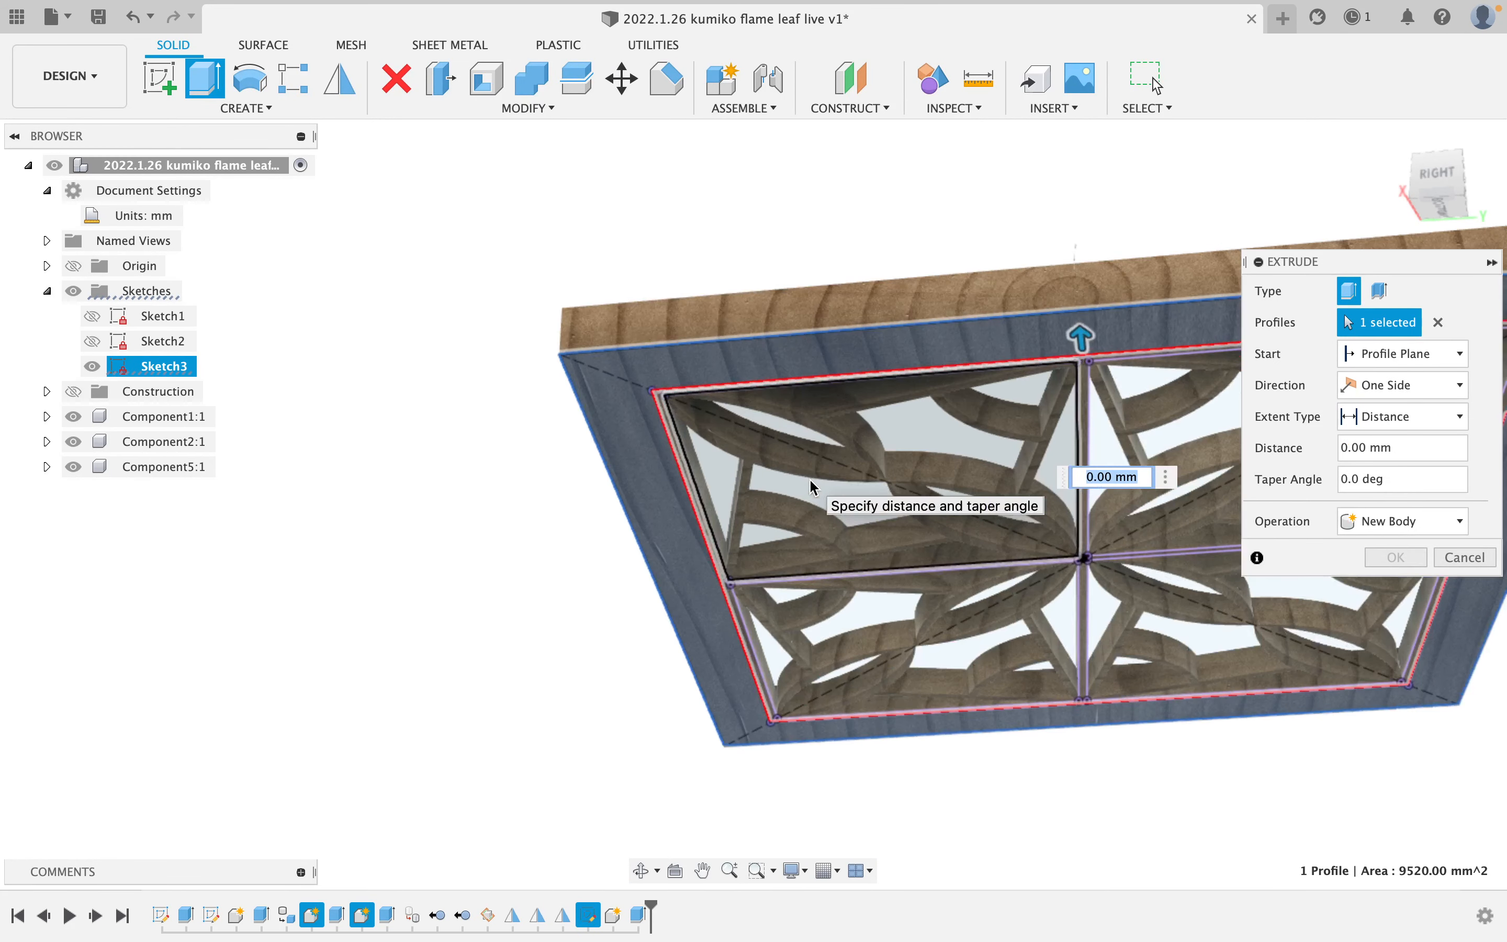
click(800, 474)
scroll(796, 498, down, 2)
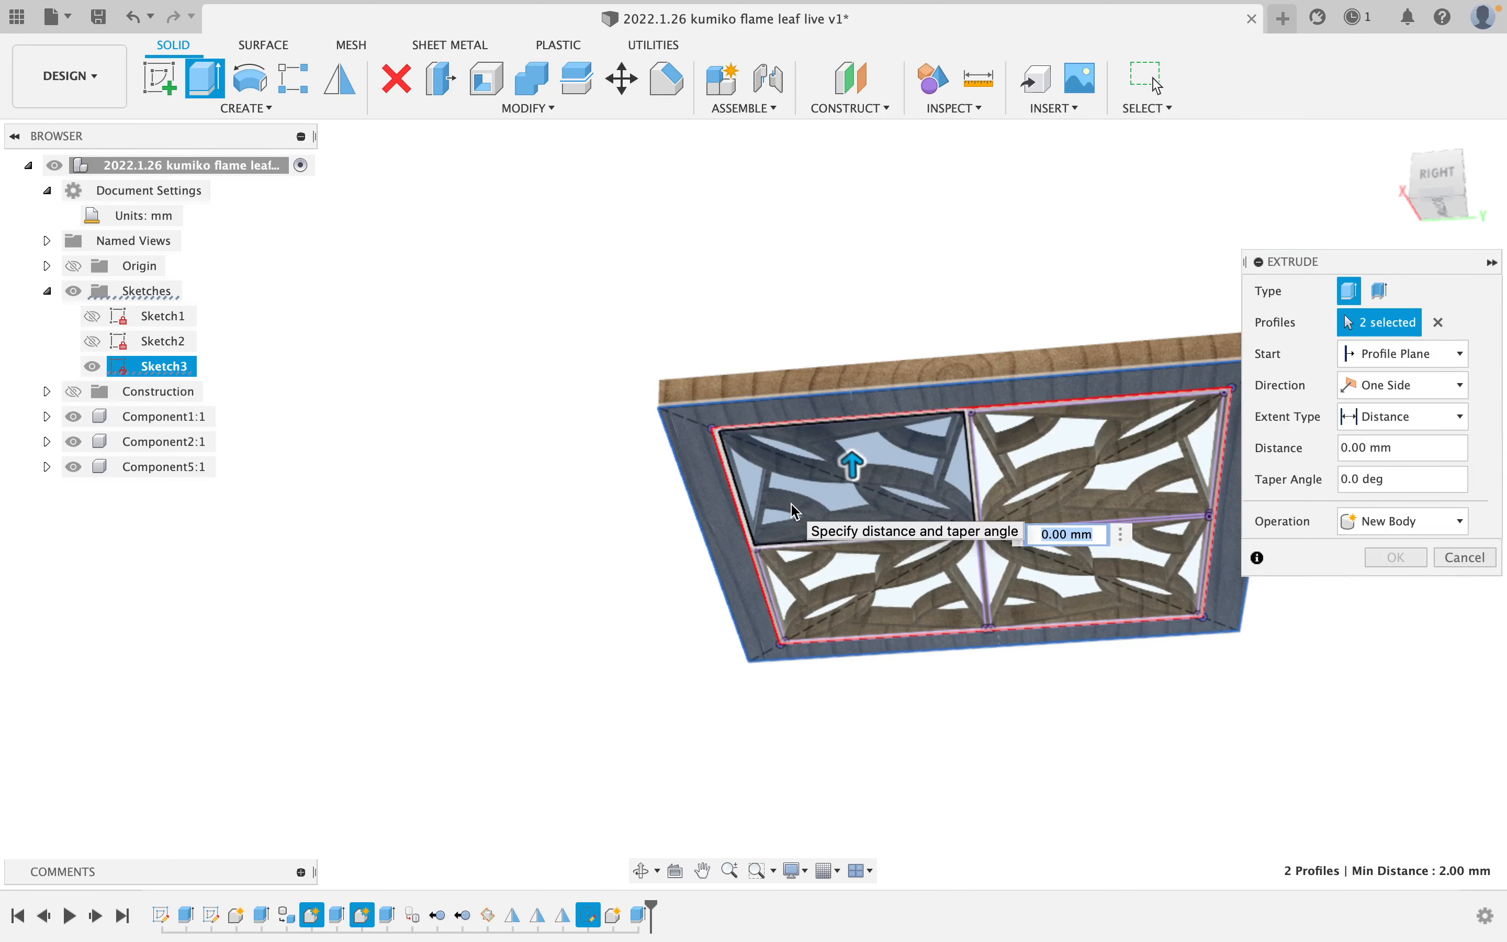
shift+middle_drag(796, 511, 962, 462)
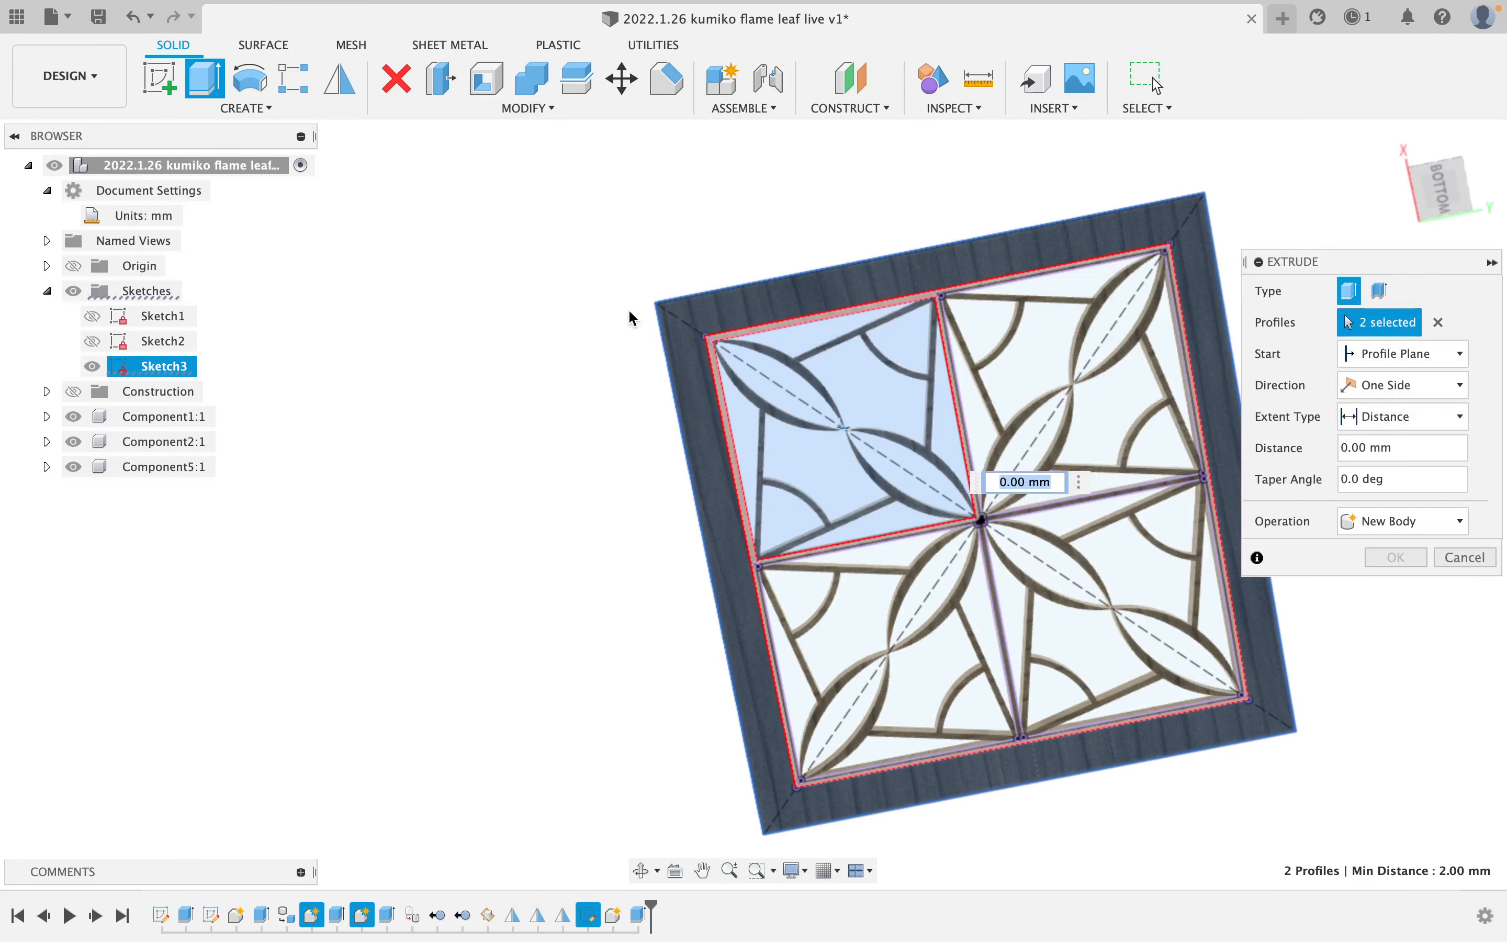
click(1442, 324)
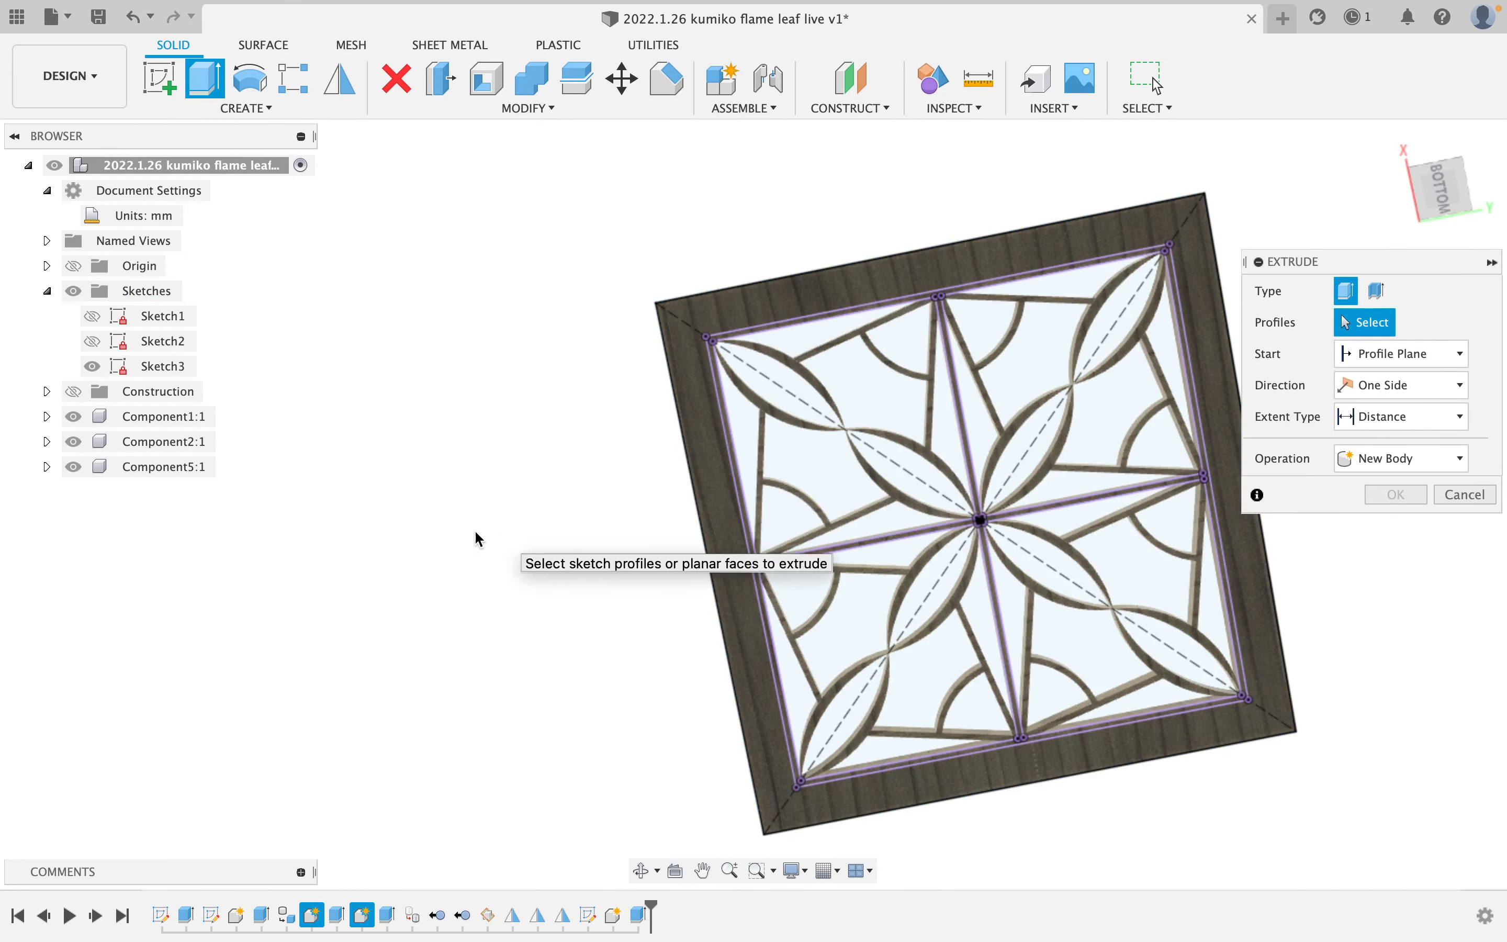
- Hide Component1, Component2 and Component5 so that only the Sketch3 profiles remain visible for the extrusion
click(73, 416)
click(49, 442)
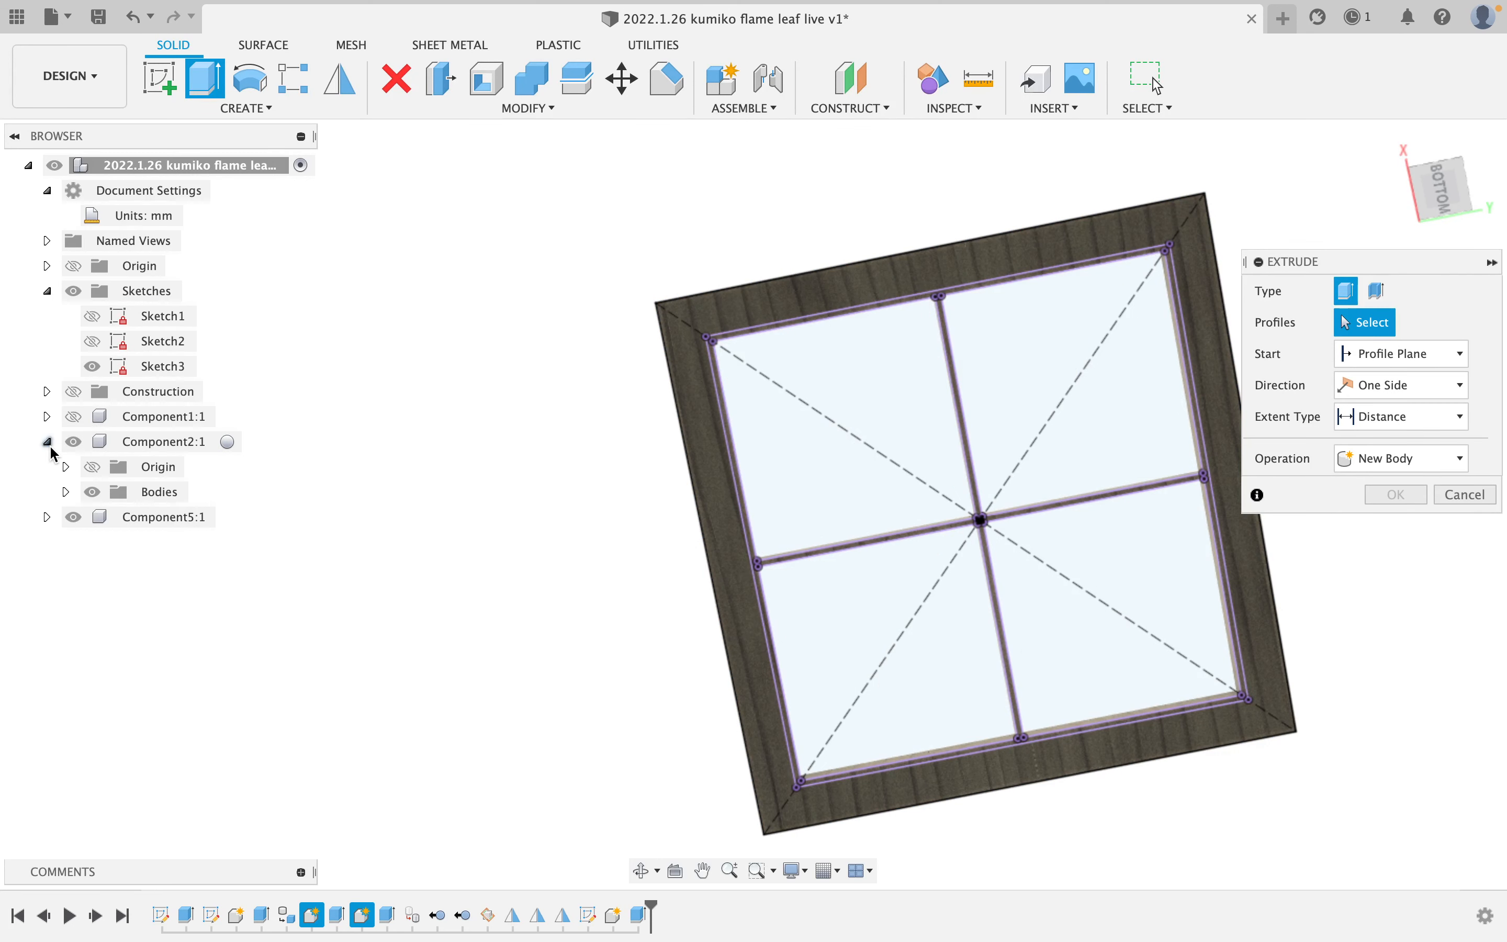
click(47, 443)
click(73, 442)
click(73, 467)
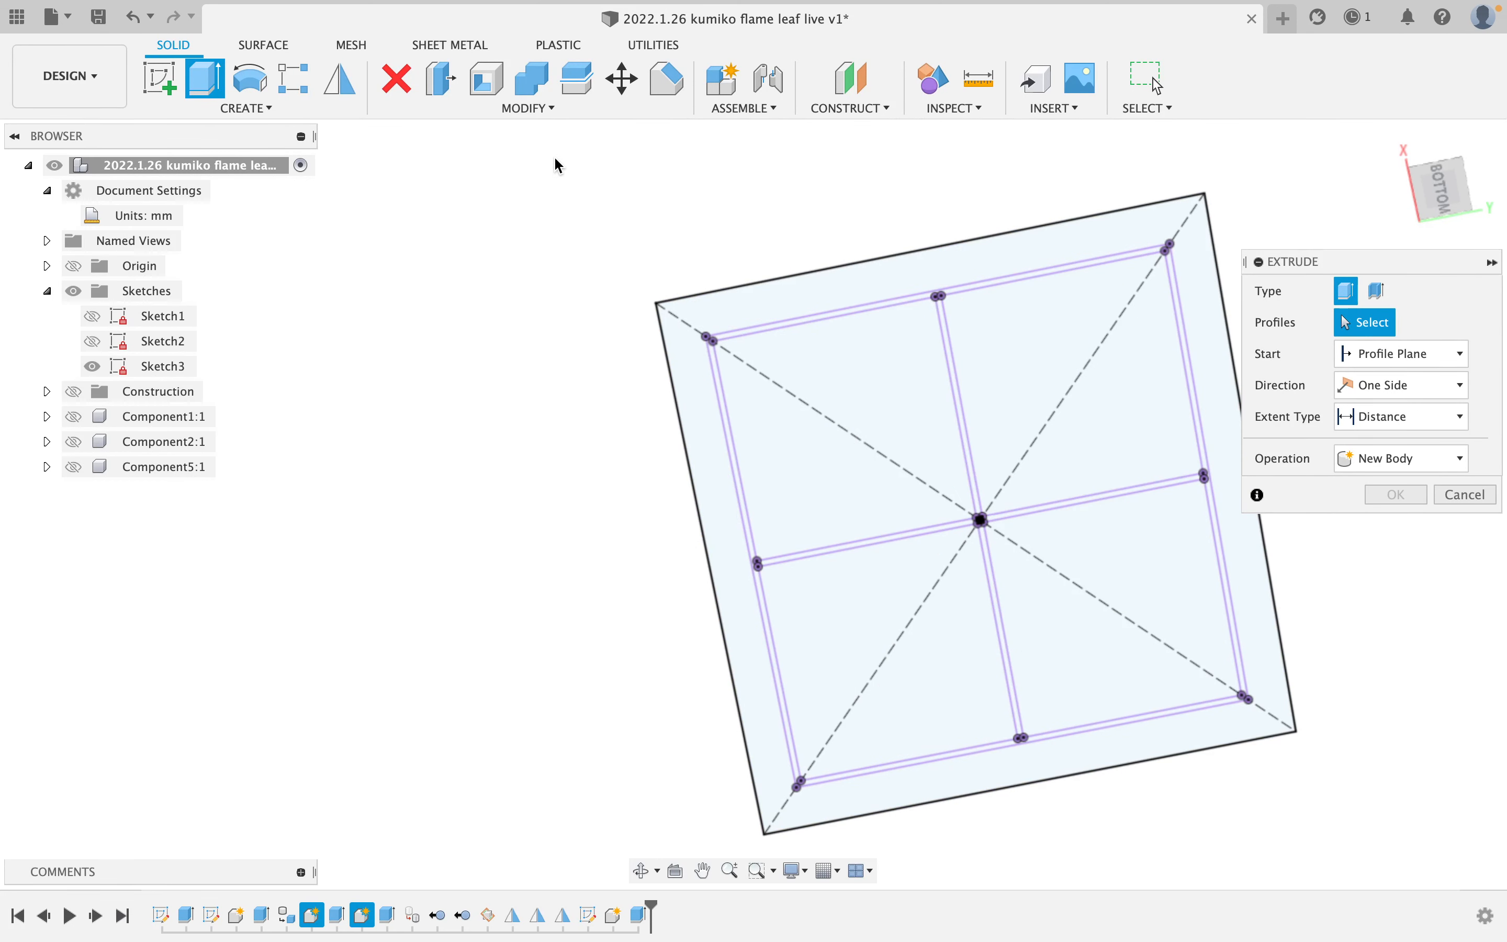
- Extrude all six Sketch3 profiles by -3 mm as a new body to form the panel's solid backing
mouse_move(555, 157)
mouse_down()
mouse_move(1129, 633)
mouse_move(1373, 879)
mouse_move(1365, 864)
mouse_up()
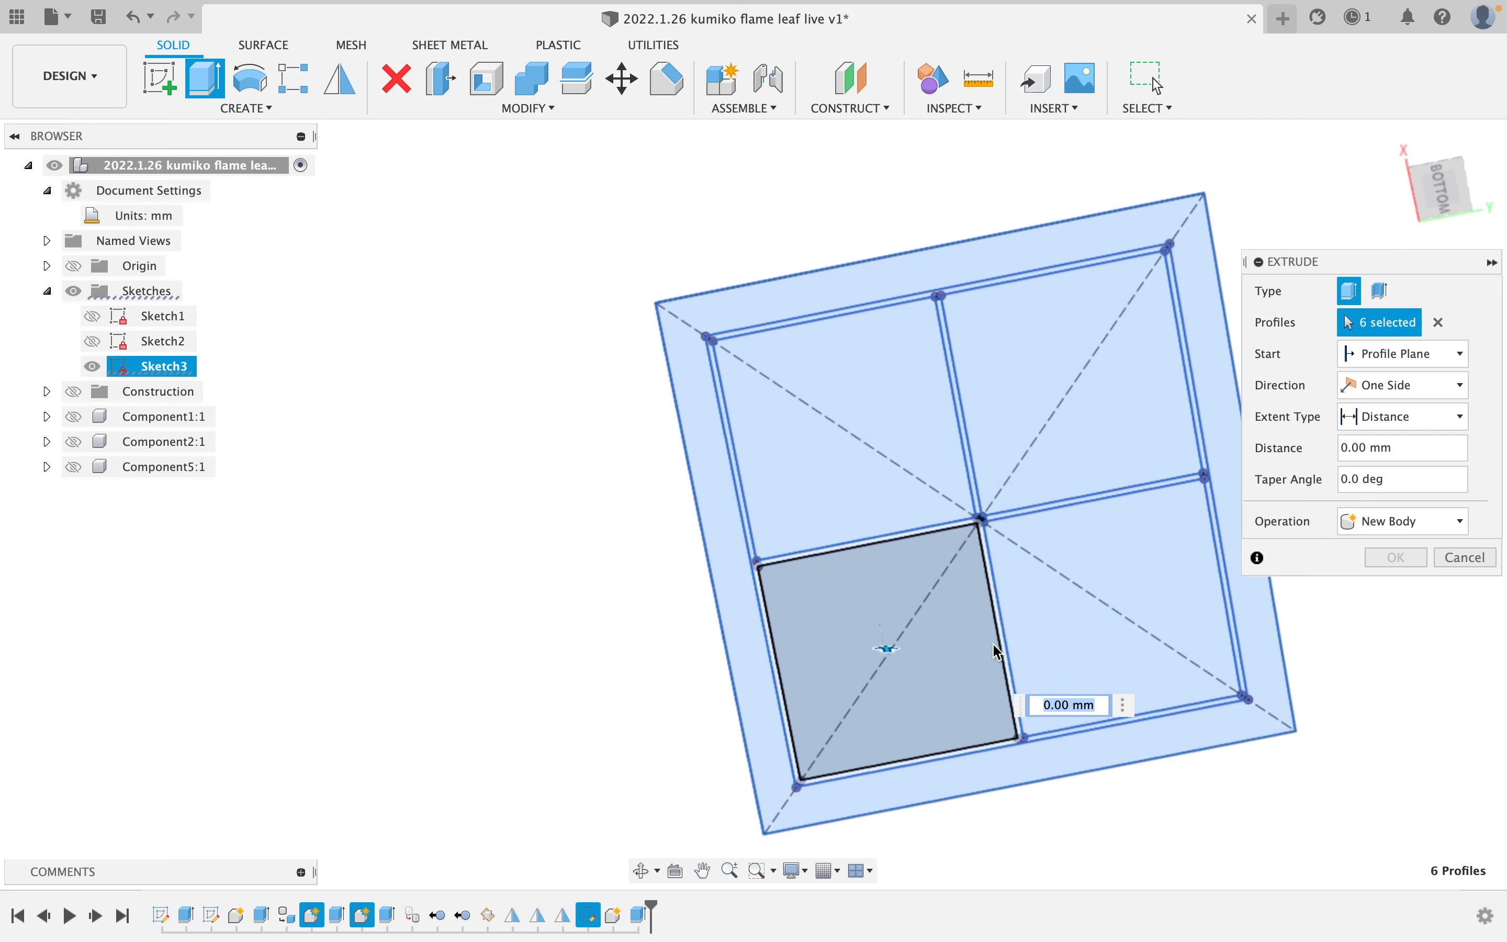
shift+middle_drag(907, 617, 1231, 637)
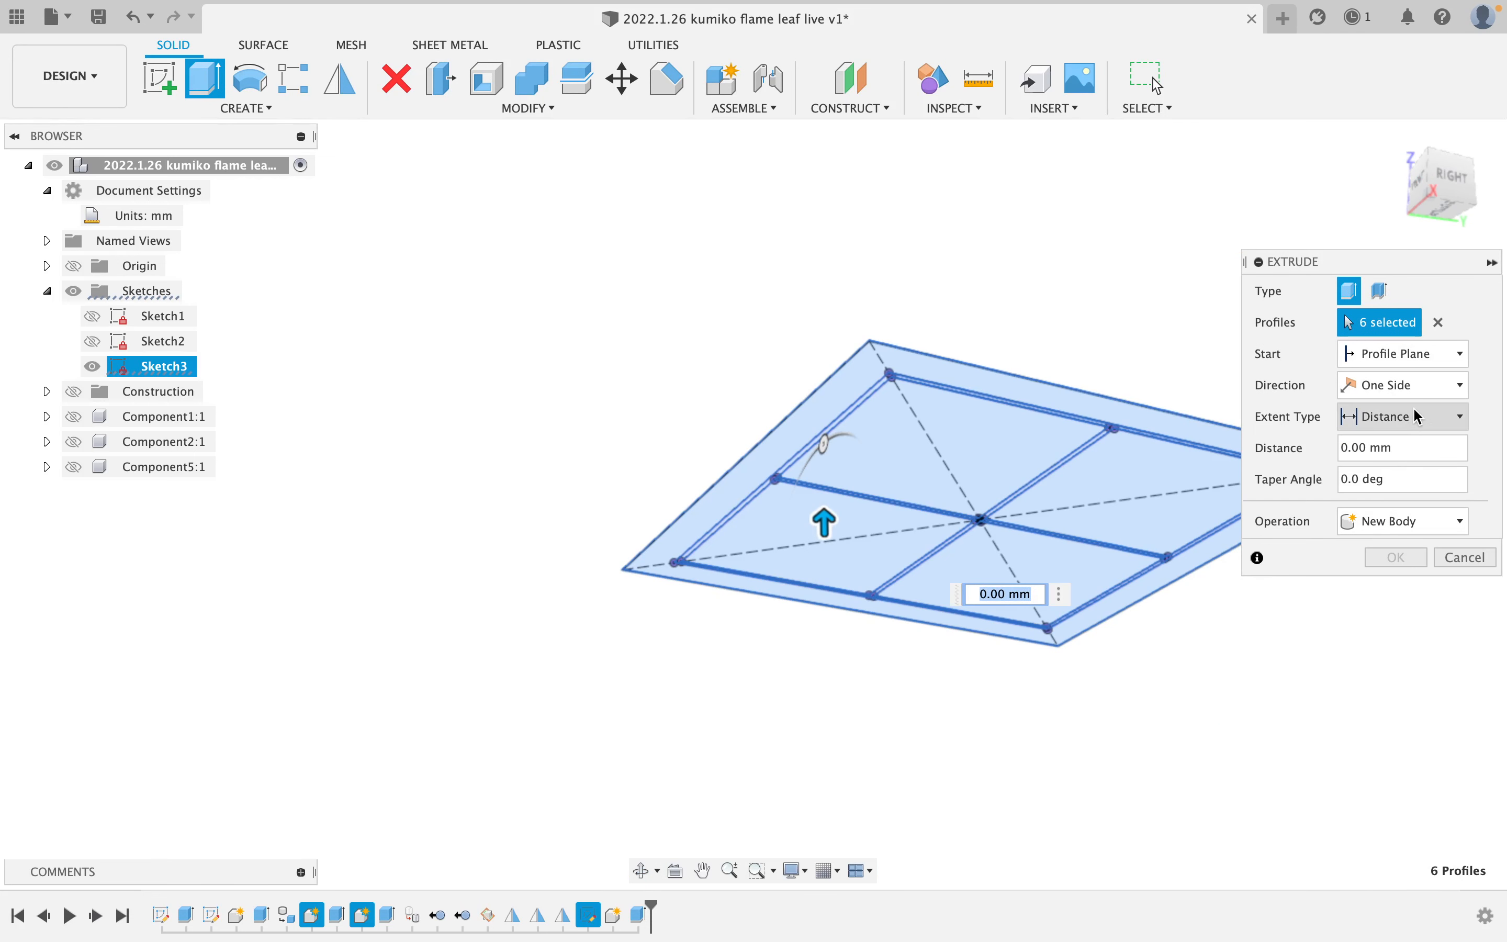
click(1377, 447)
text(-3)
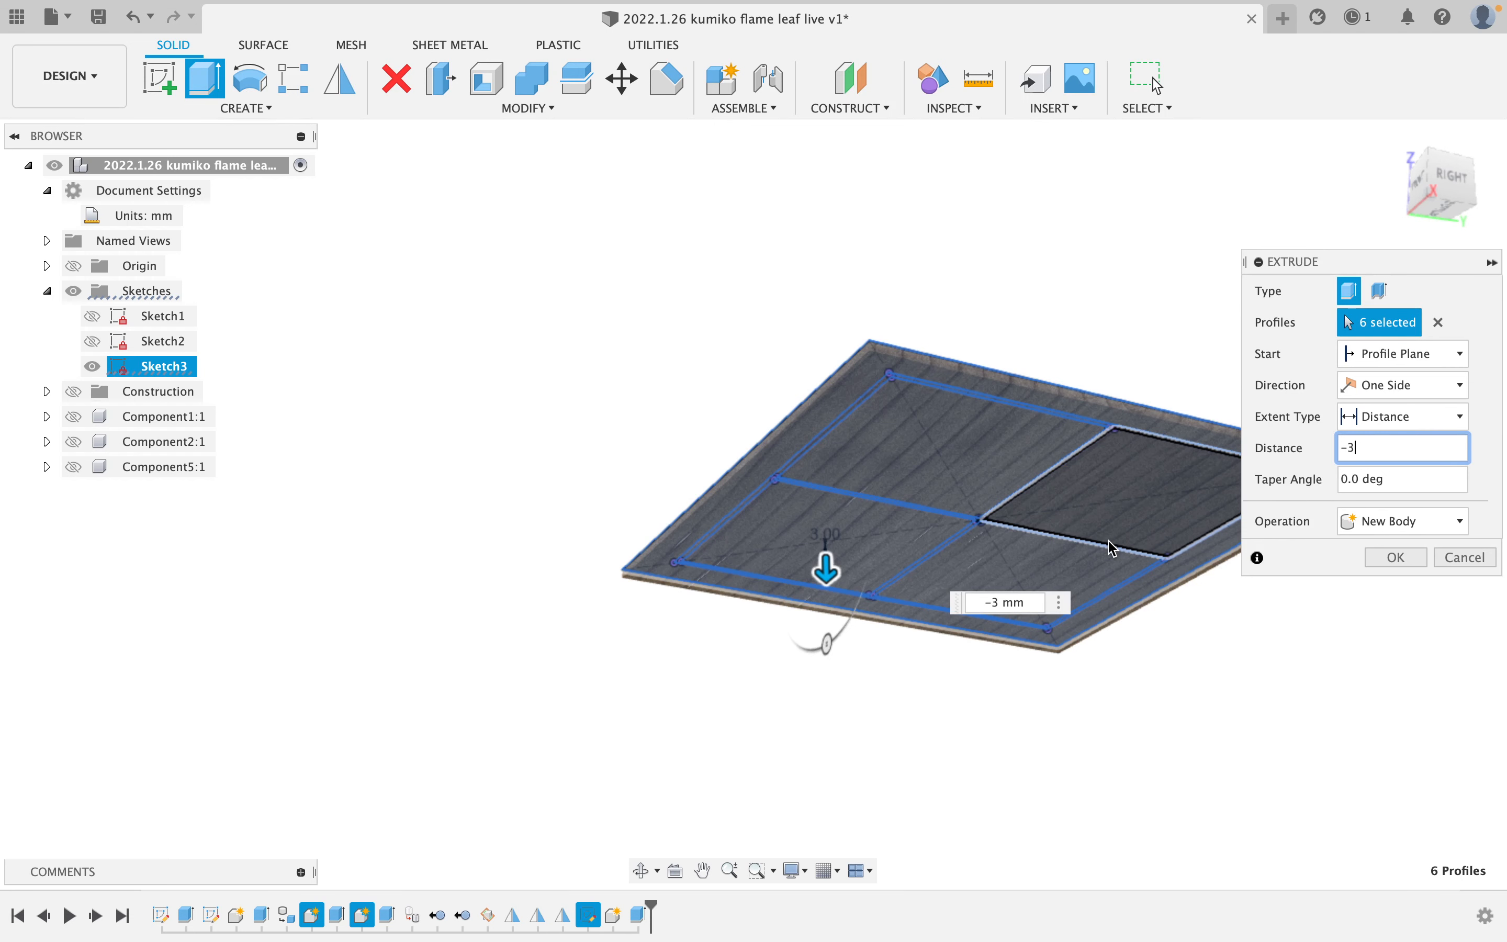
click(1407, 556)
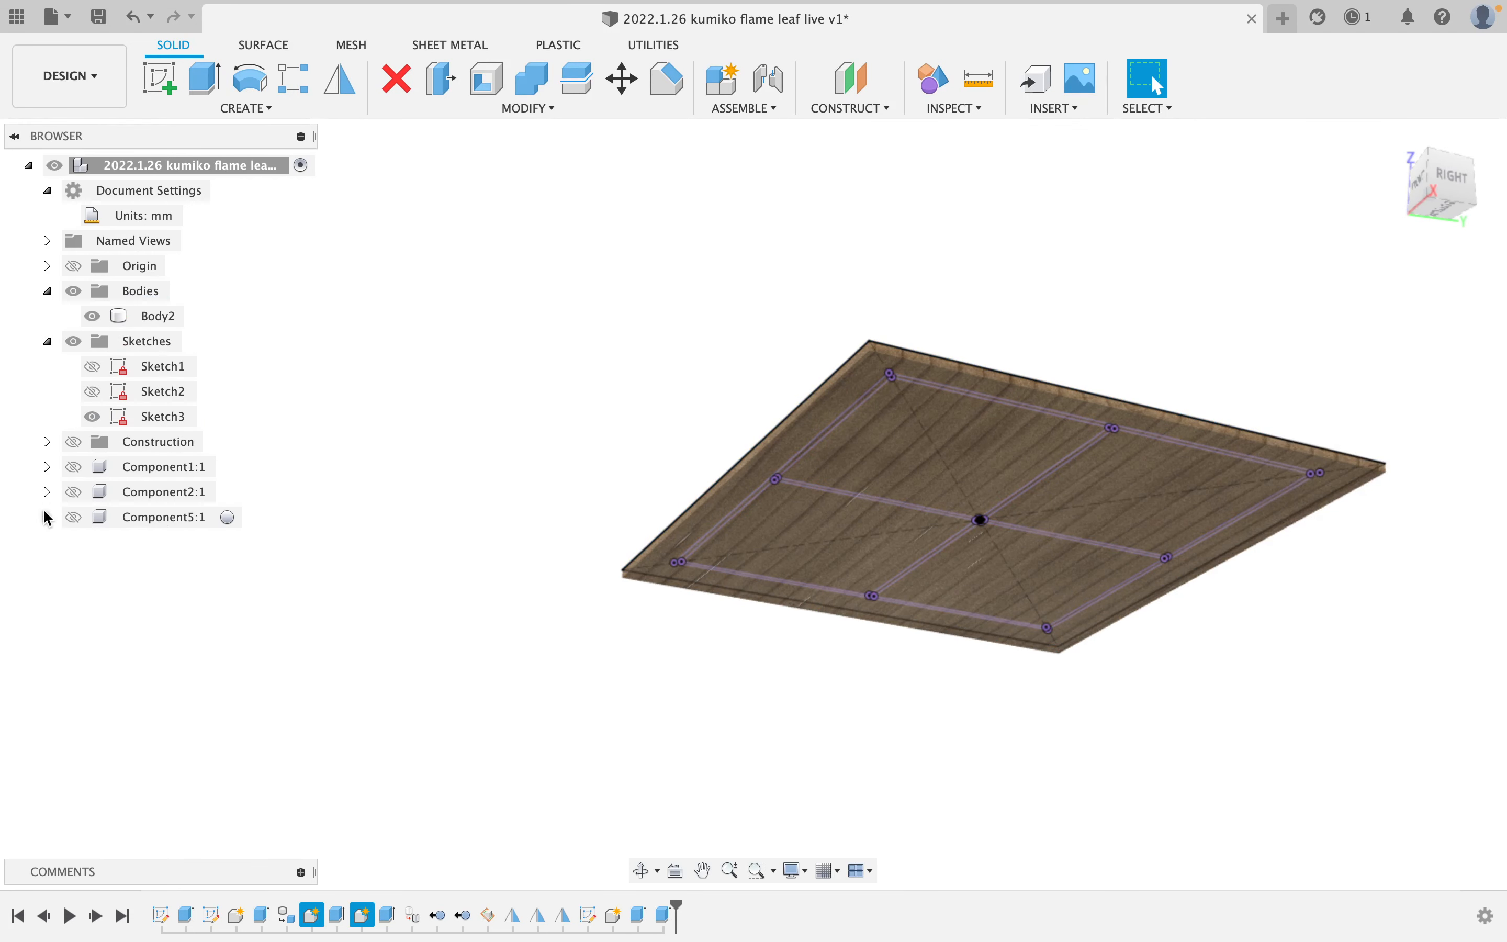
- Show Component1, Component2 and Component5 again and hide Sketch3
click(72, 515)
click(73, 496)
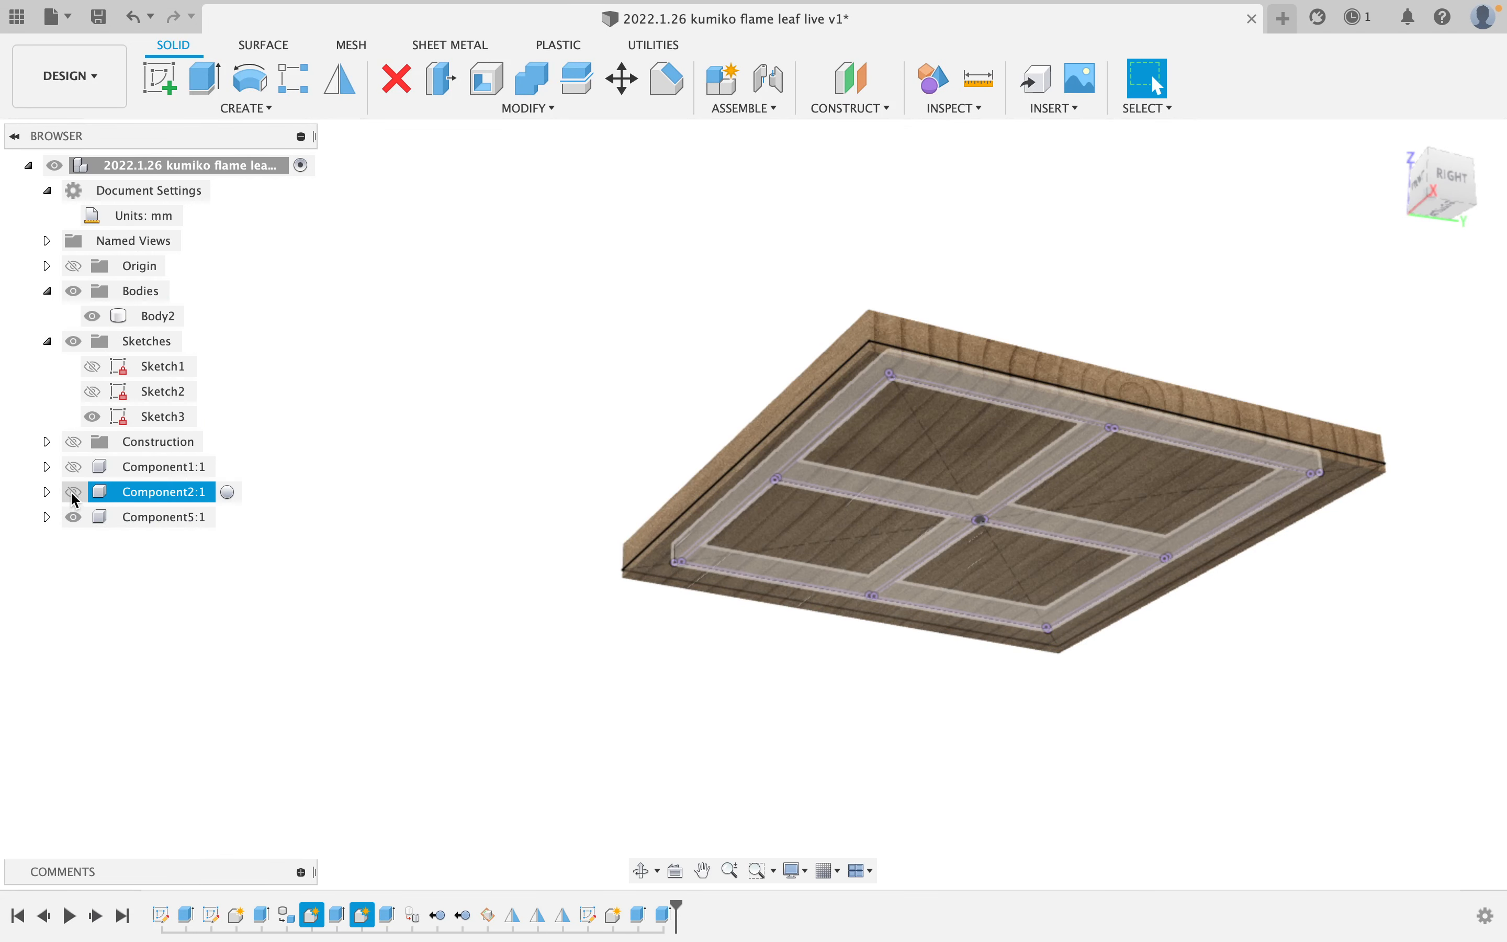
click(73, 492)
click(72, 465)
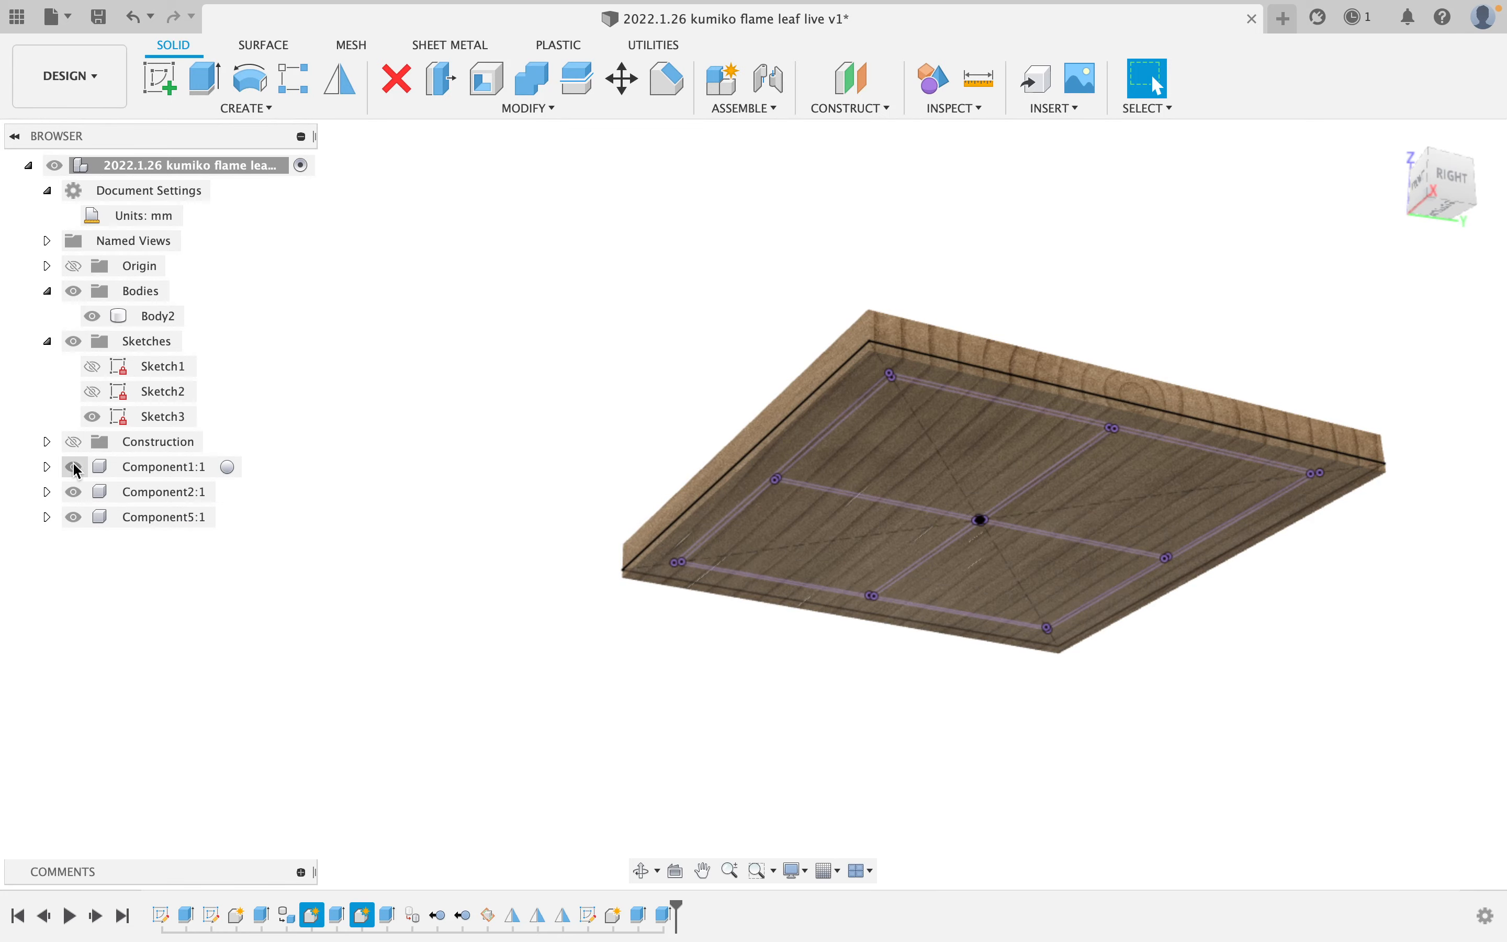
shift+middle_drag(472, 433, 584, 581)
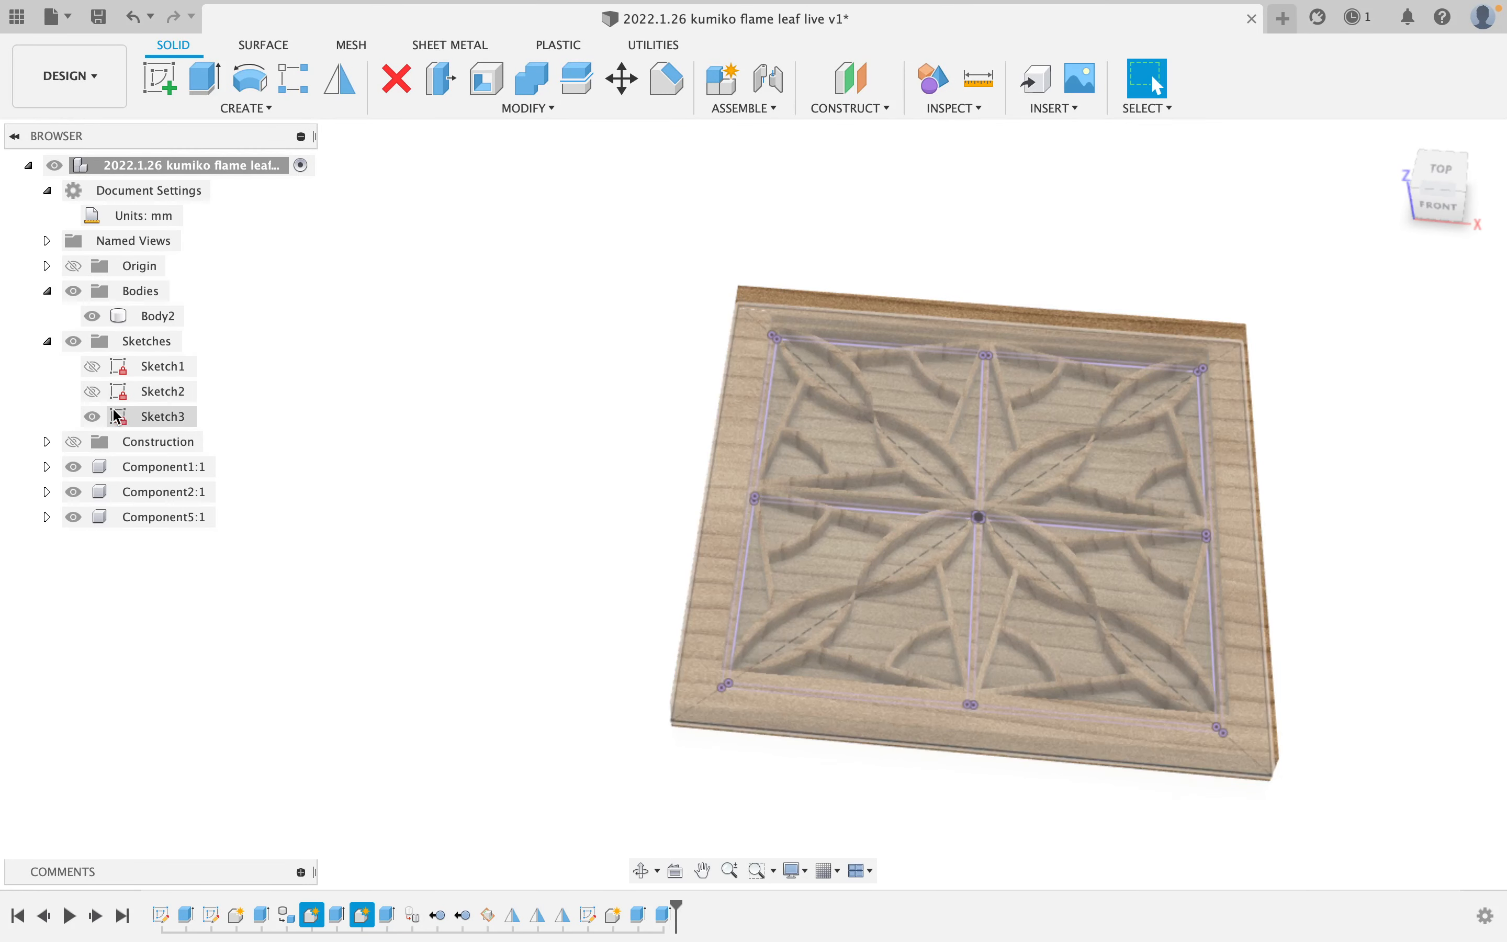
click(92, 416)
- Apply the 3D Mahogany - Semigloss appearance to the outer border component and the backing body
key(a)
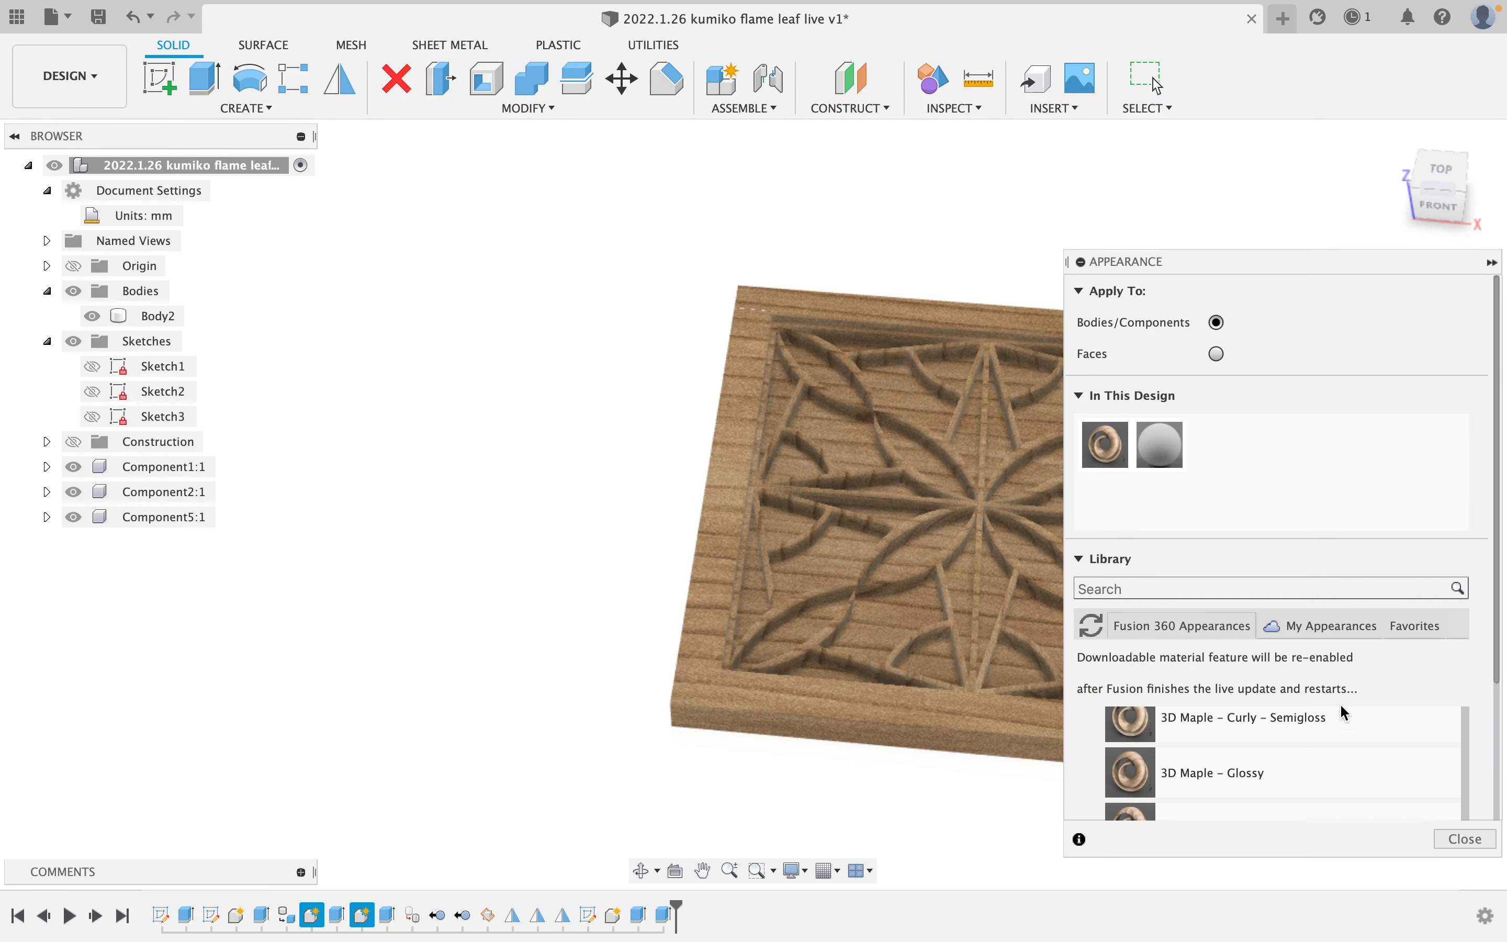
scroll(1313, 661, down, 5)
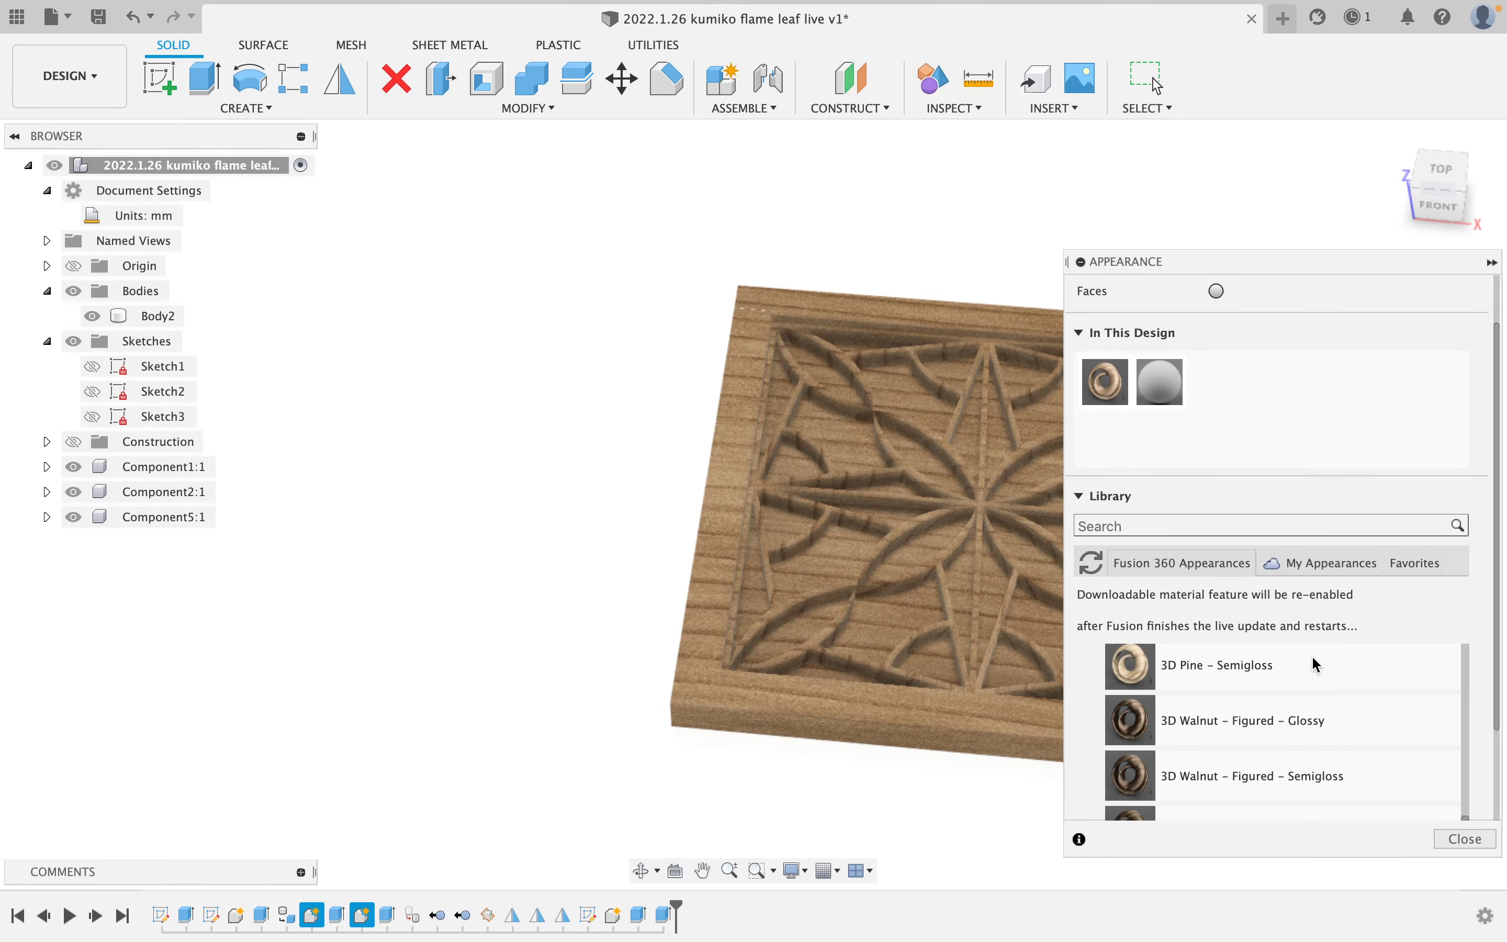
scroll(1313, 659, up, 8)
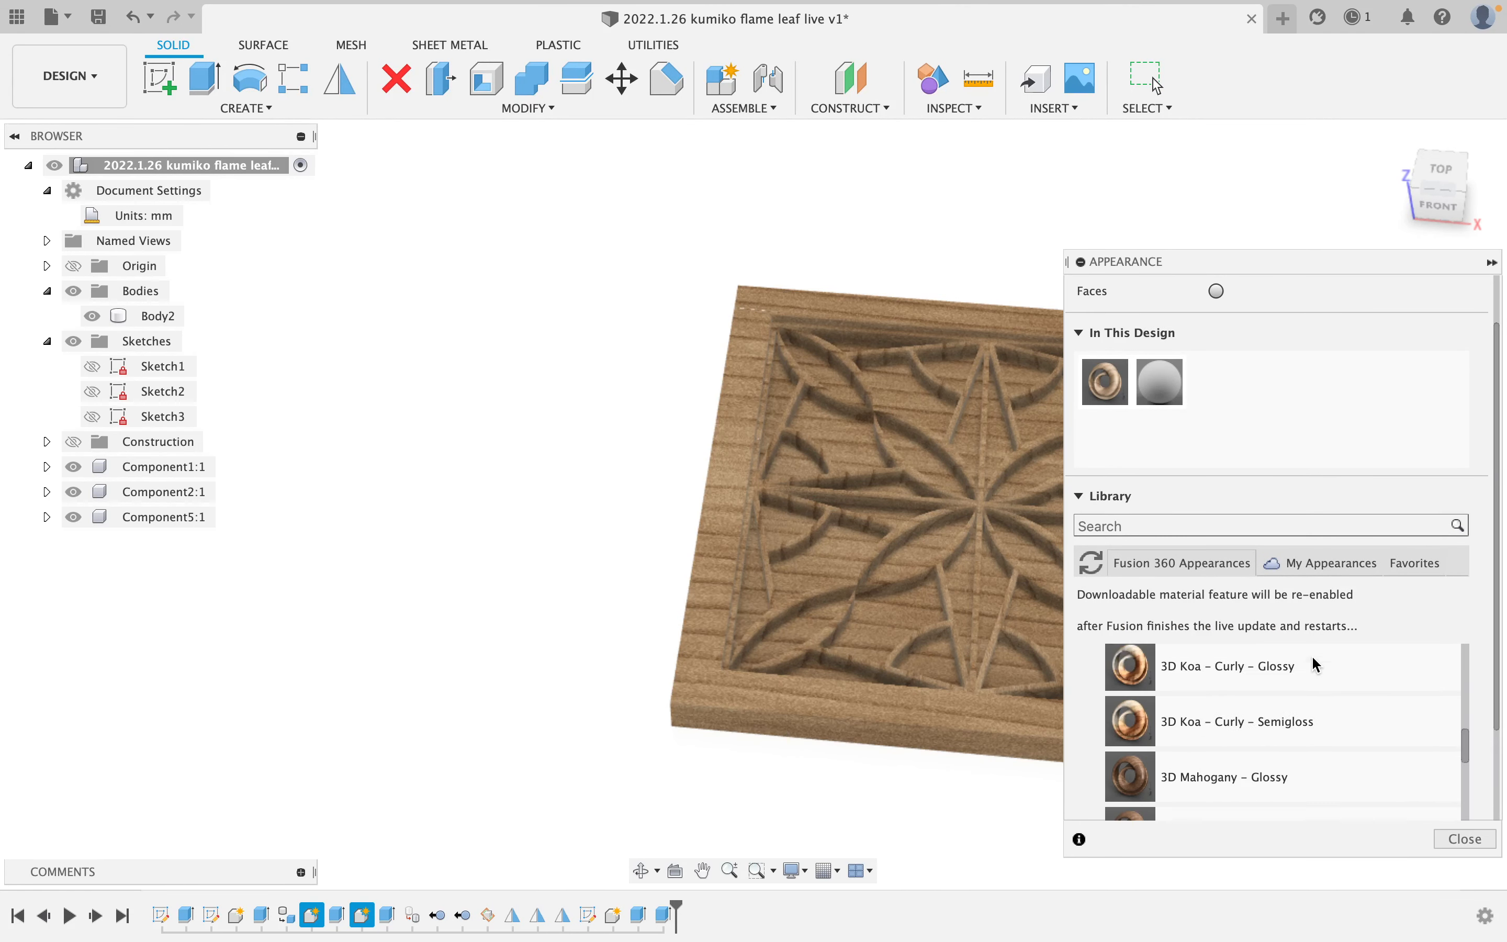
scroll(1312, 661, down, 3)
scroll(1279, 747, down, 2)
drag(1252, 709, 171, 518)
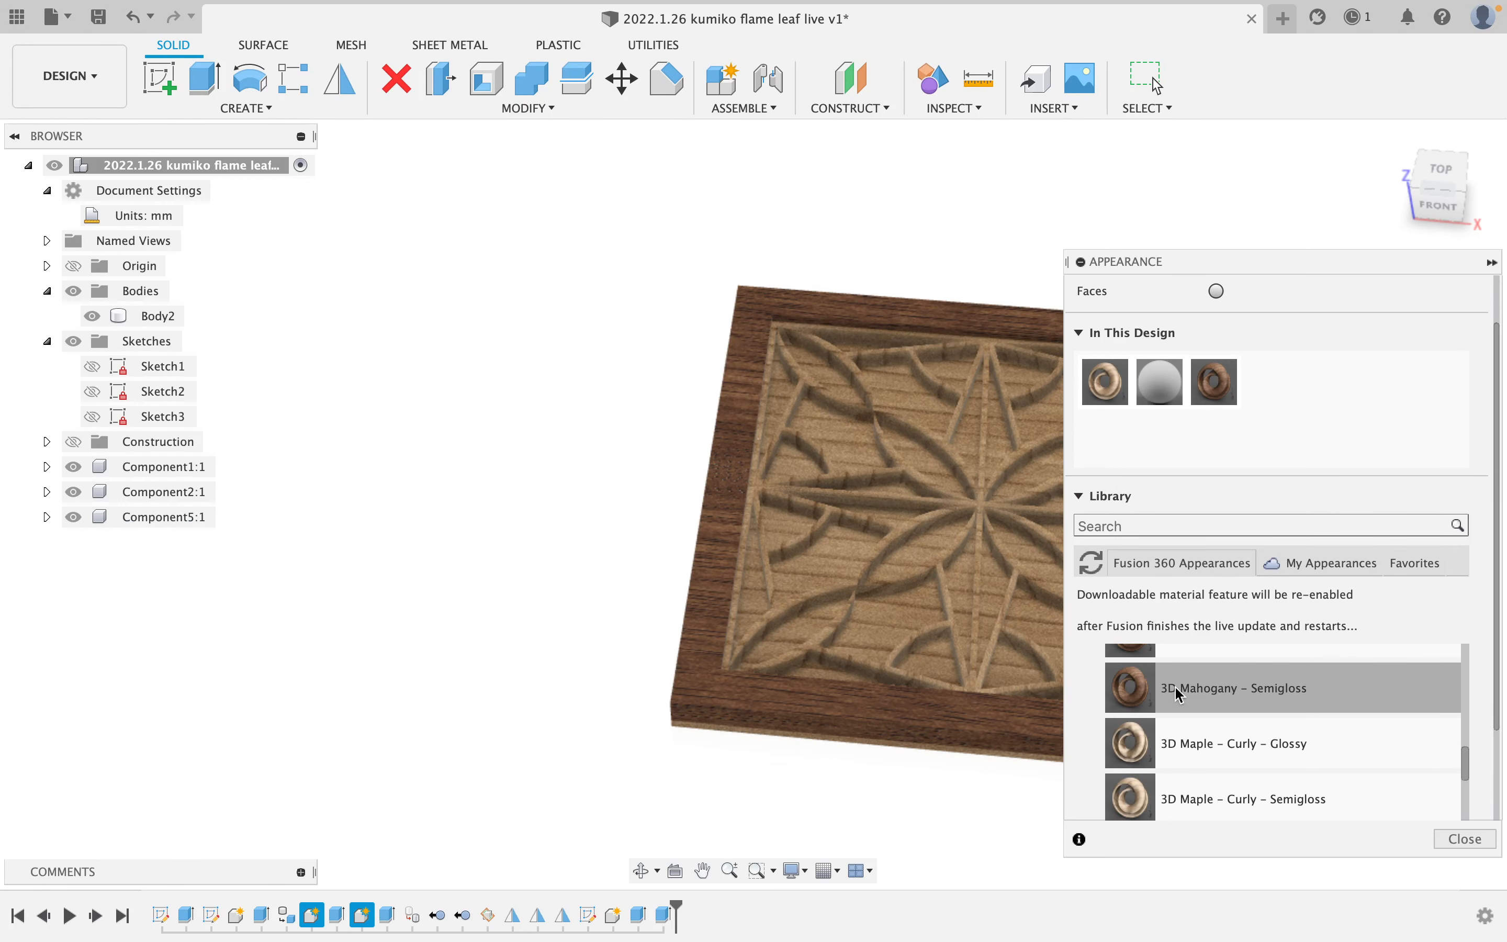
drag(1177, 687, 900, 630)
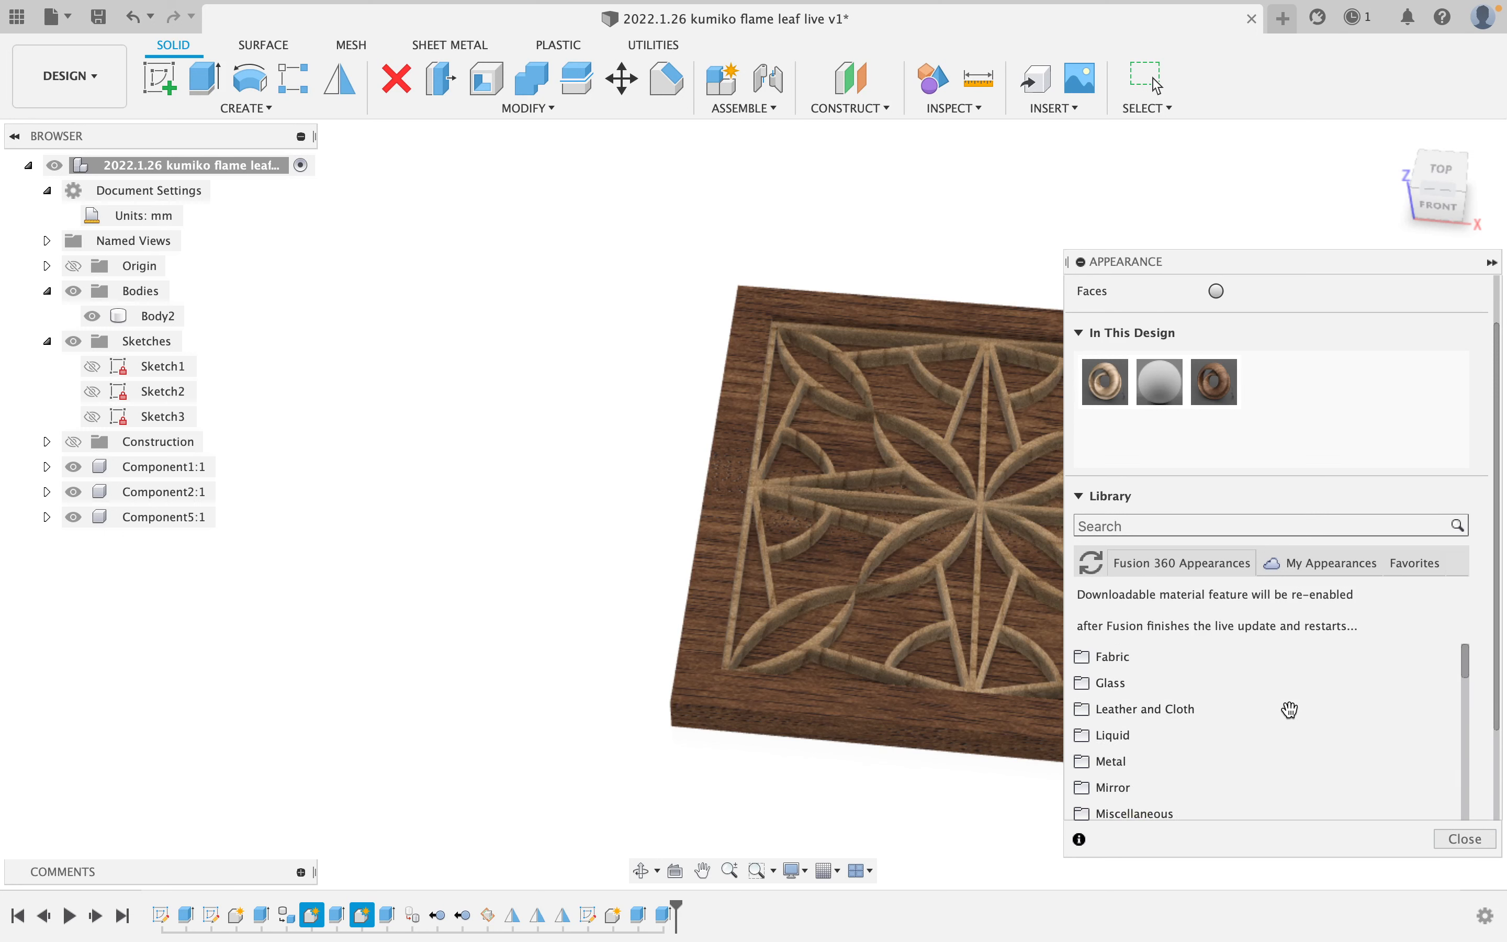
- Apply a lighter wood appearance to the kumiko leaf lattice and close the appearance settings
drag(1289, 709, 1115, 464)
click(1465, 839)
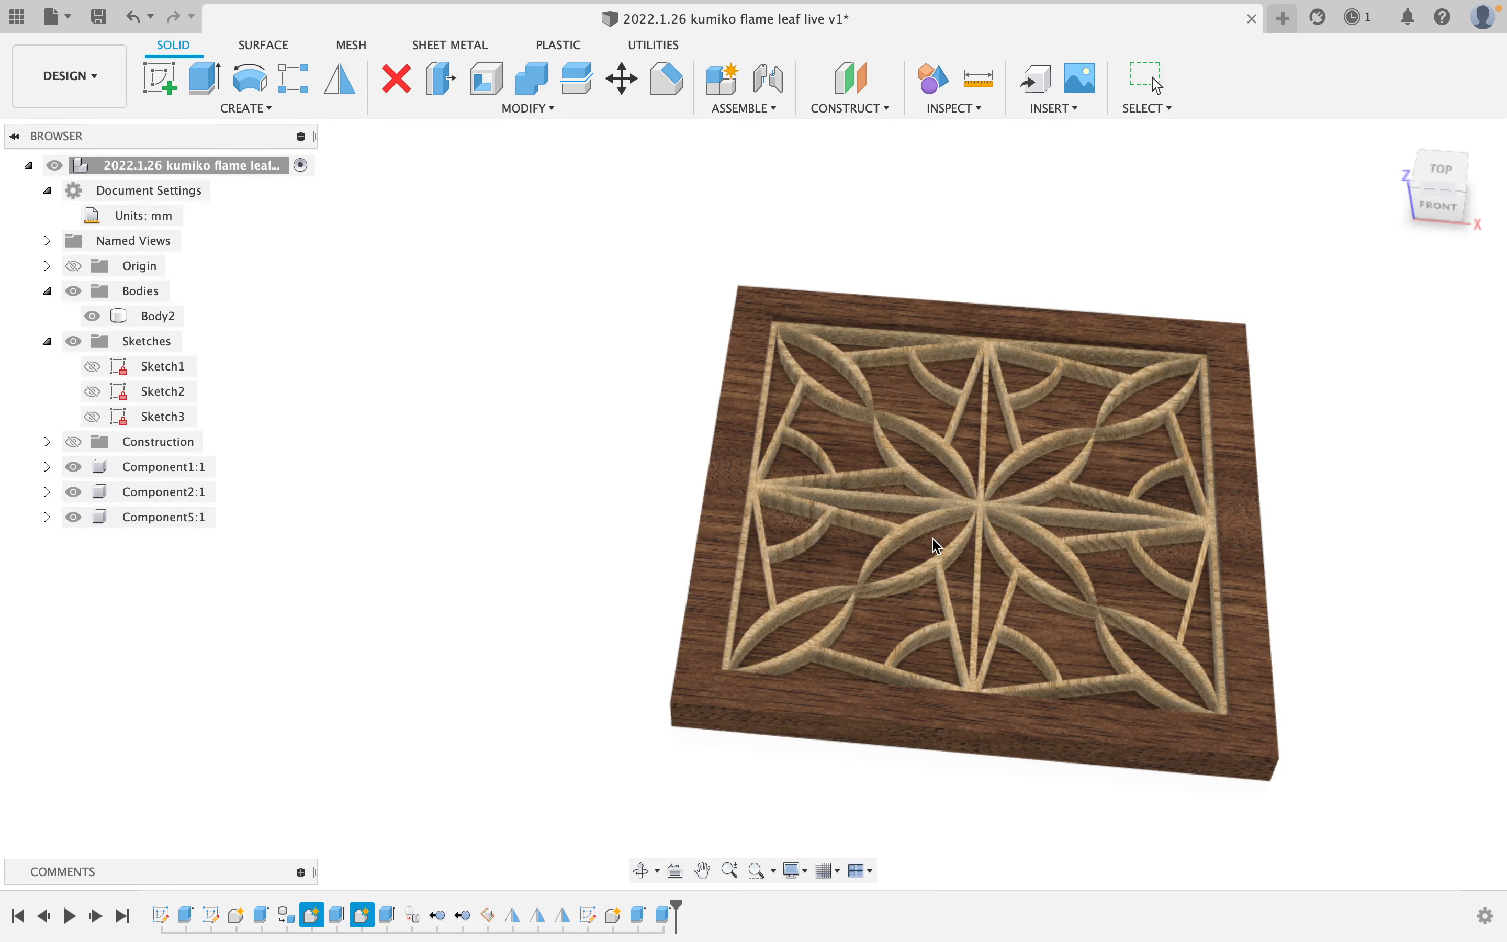
click(938, 546)
shift+middle_drag(938, 546, 865, 517)
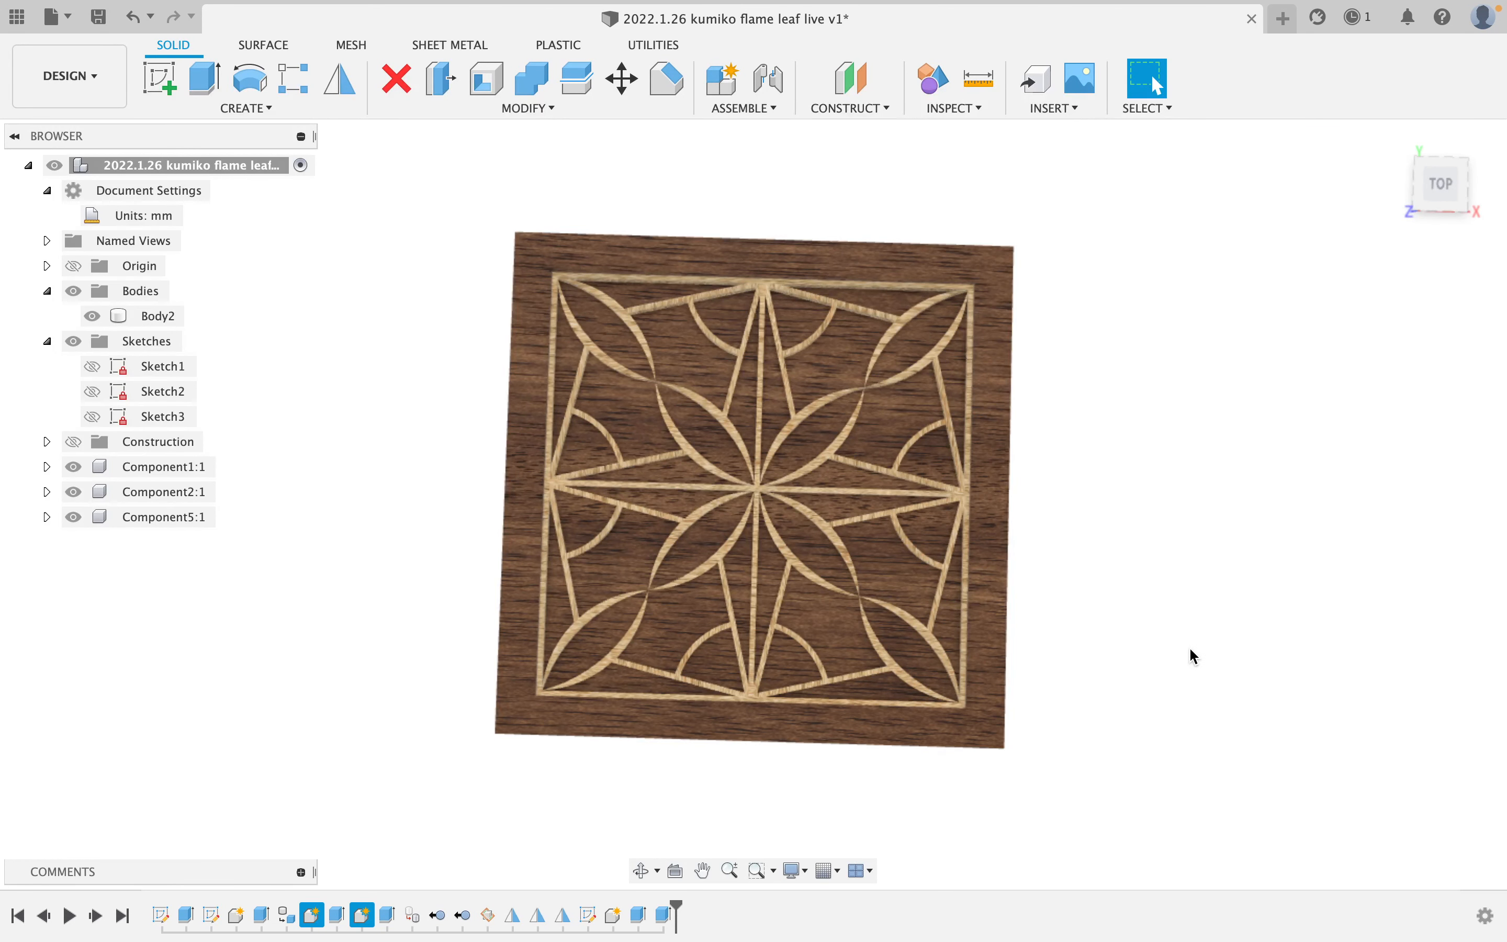
- Apply the 3D Walnut - Stained dark semigloss appearance to the outer border frame
key(a)
scroll(1218, 748, down, 3)
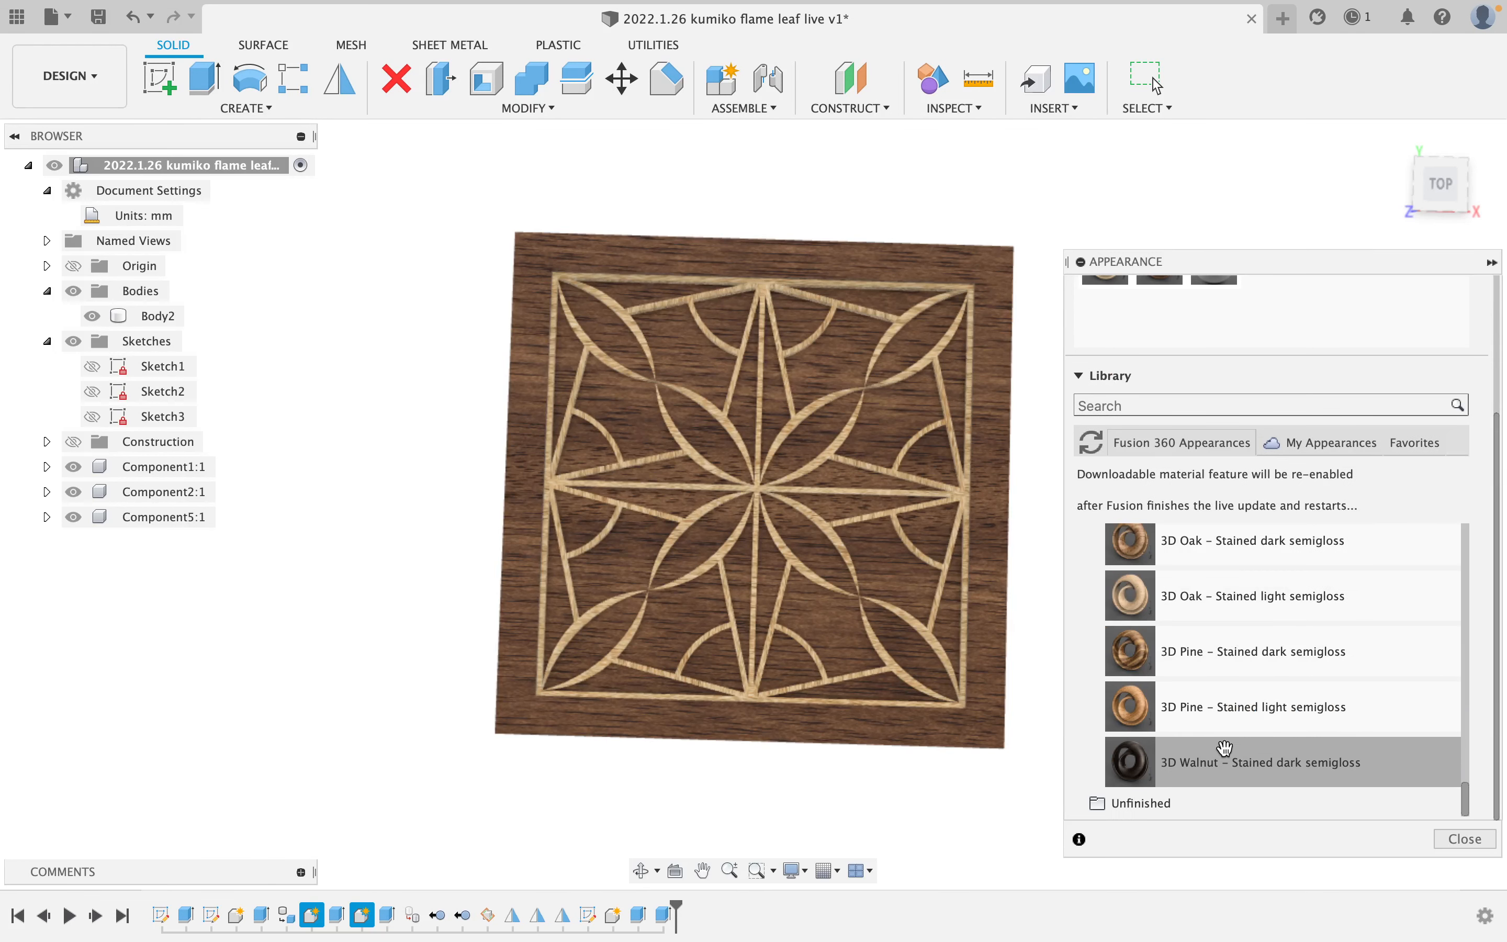
scroll(1160, 429, up, 3)
drag(1159, 386, 1003, 515)
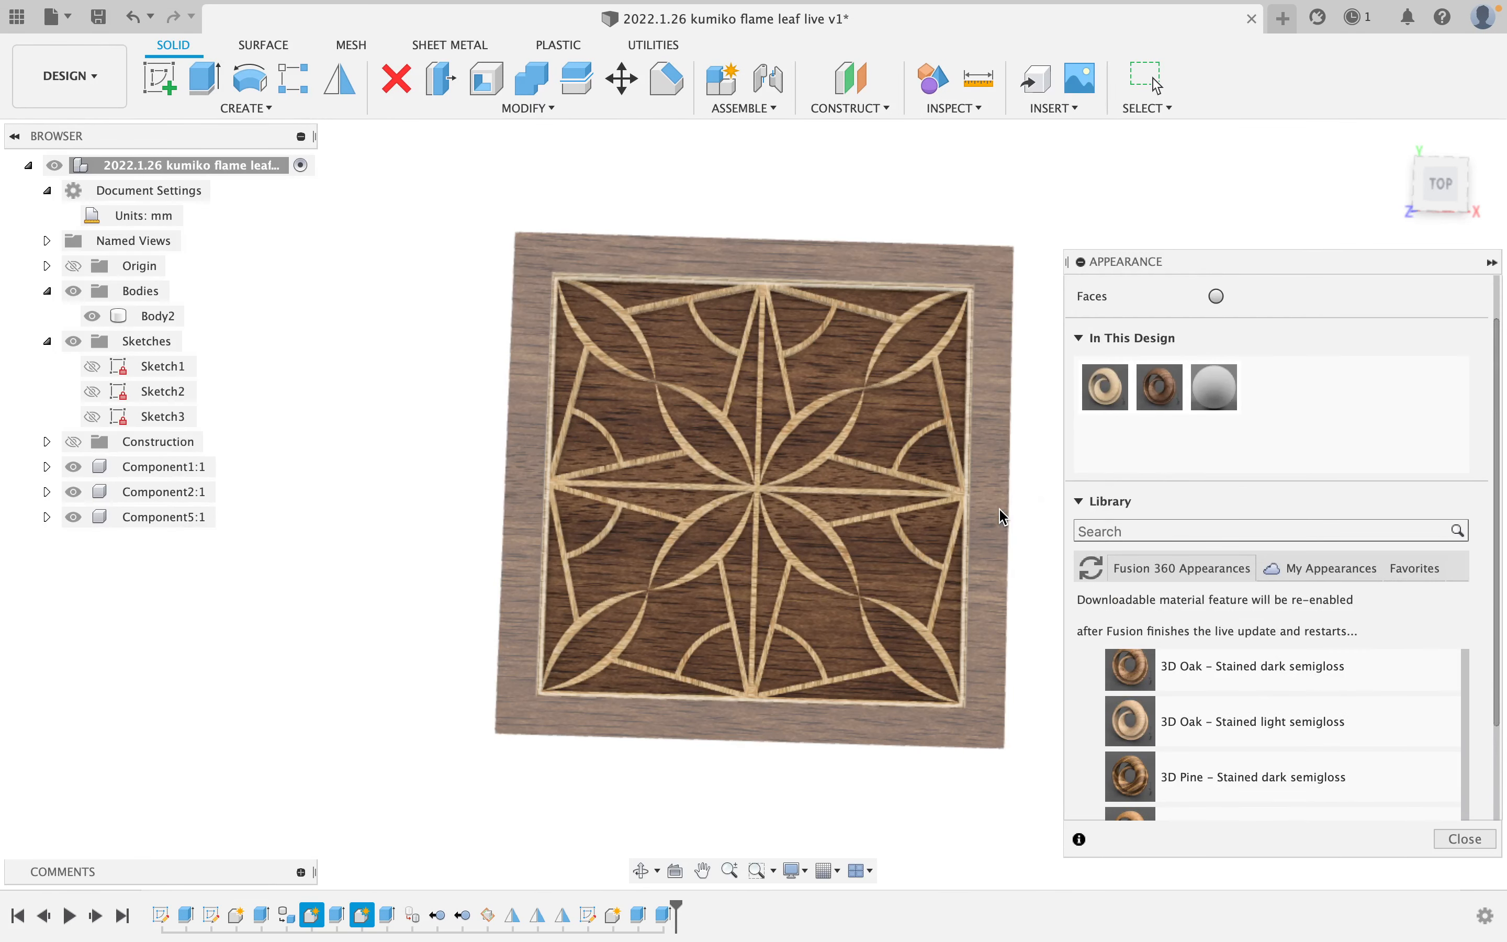
click(1465, 838)
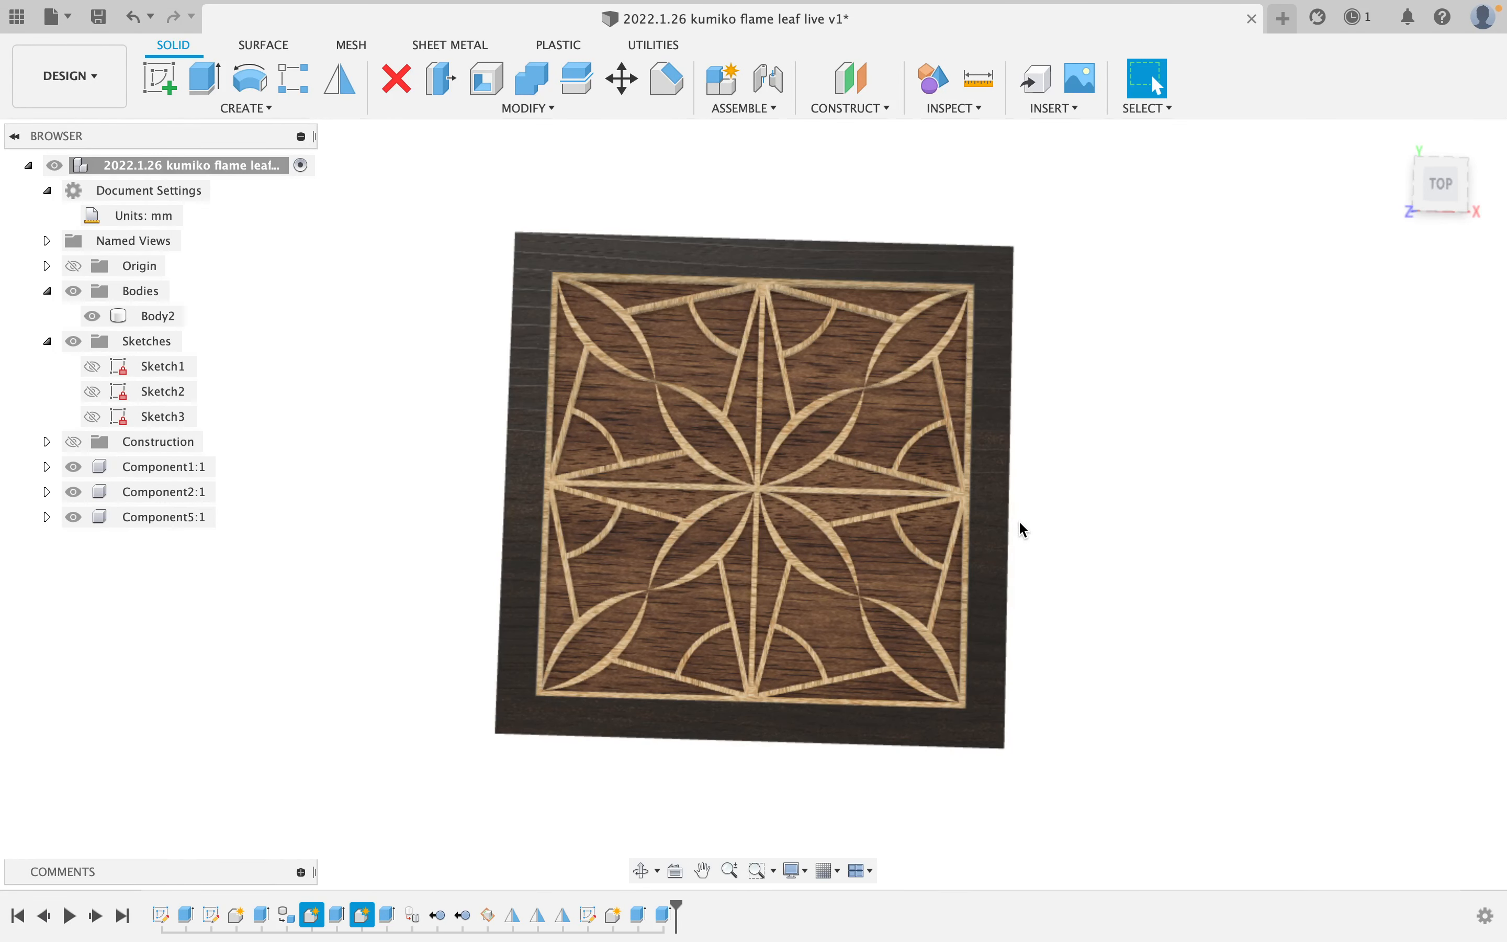
scroll(1018, 521, up, 4)
middle_drag(944, 485, 1060, 518)
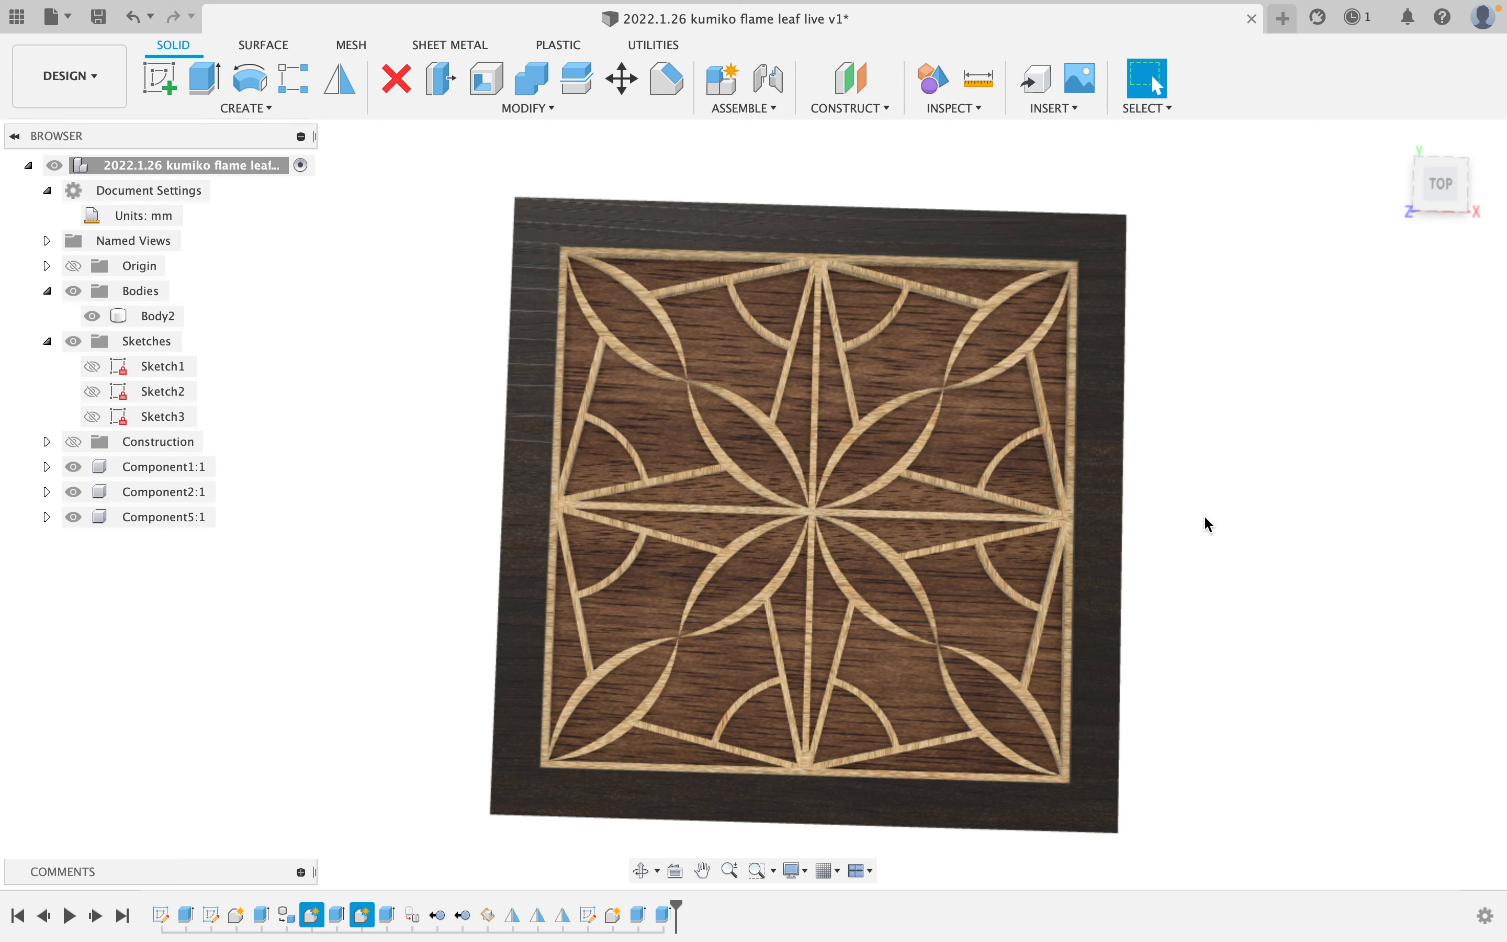
key(super+Tab)
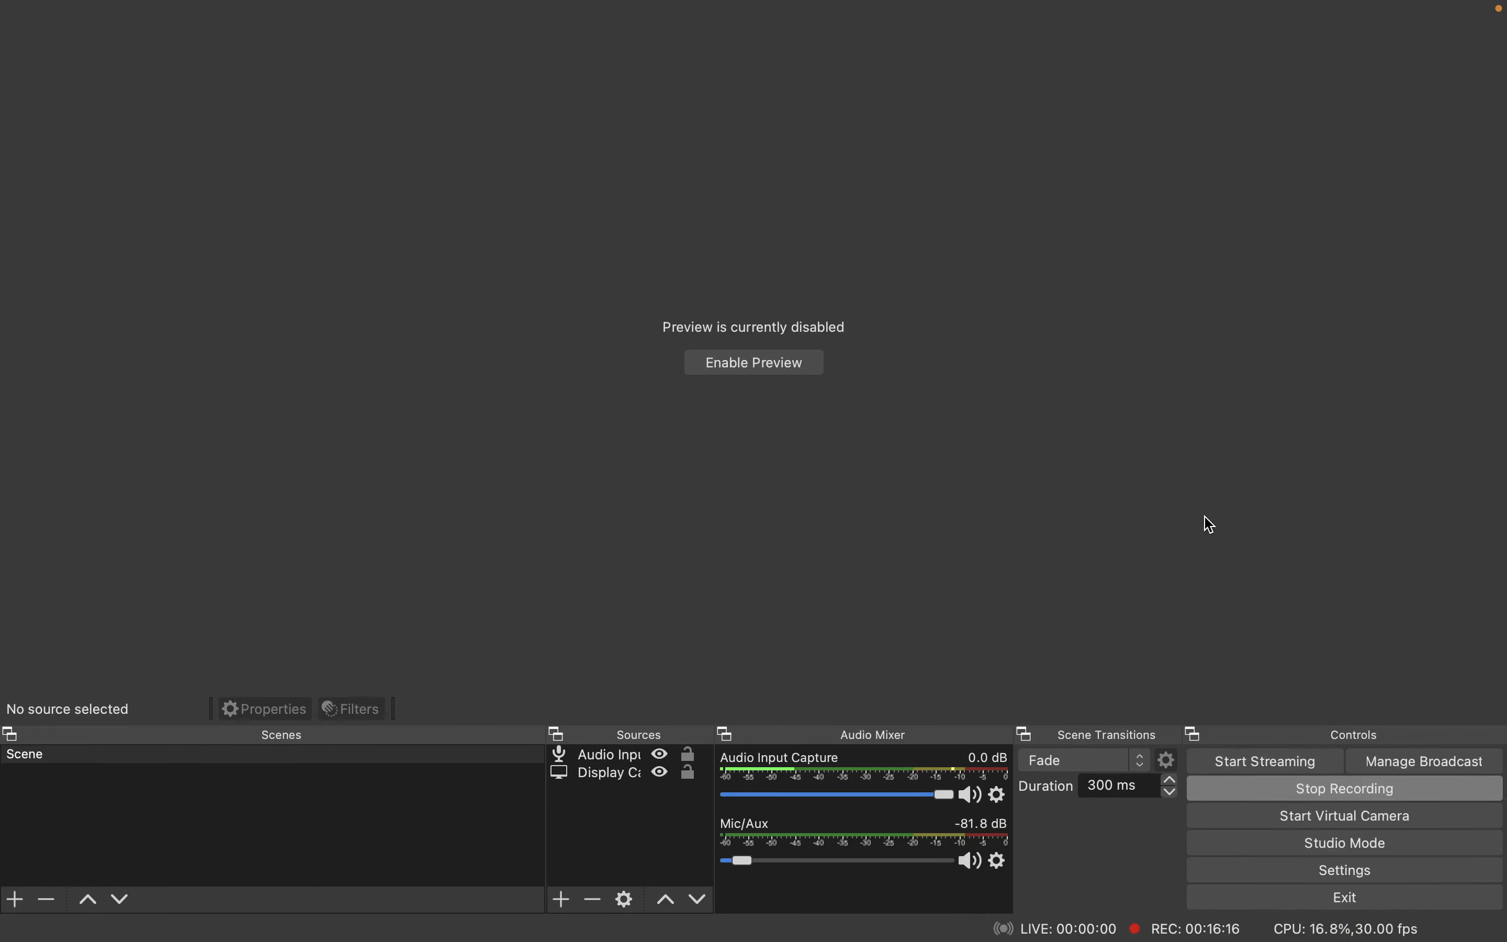